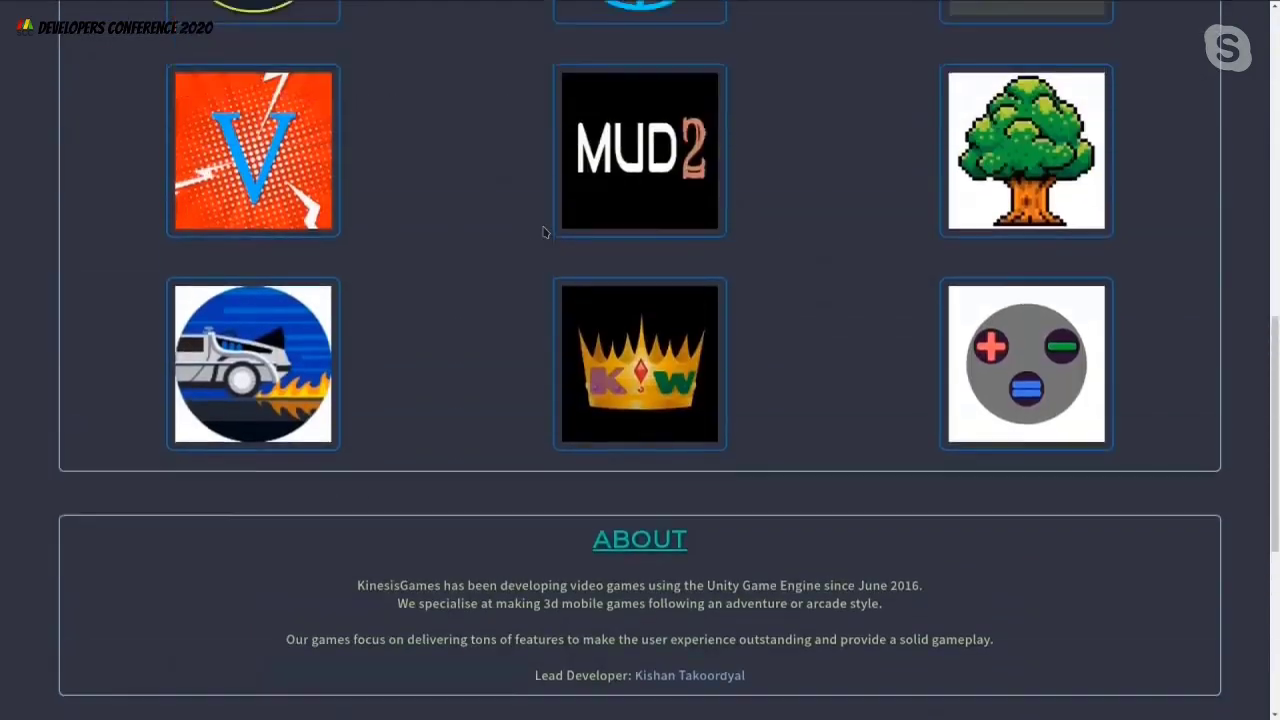
Skip ahead and pause the presentation video, leave fullscreen, and show Opera's Balls and Turrets page
key(Right)
key(Right)
key(Right)
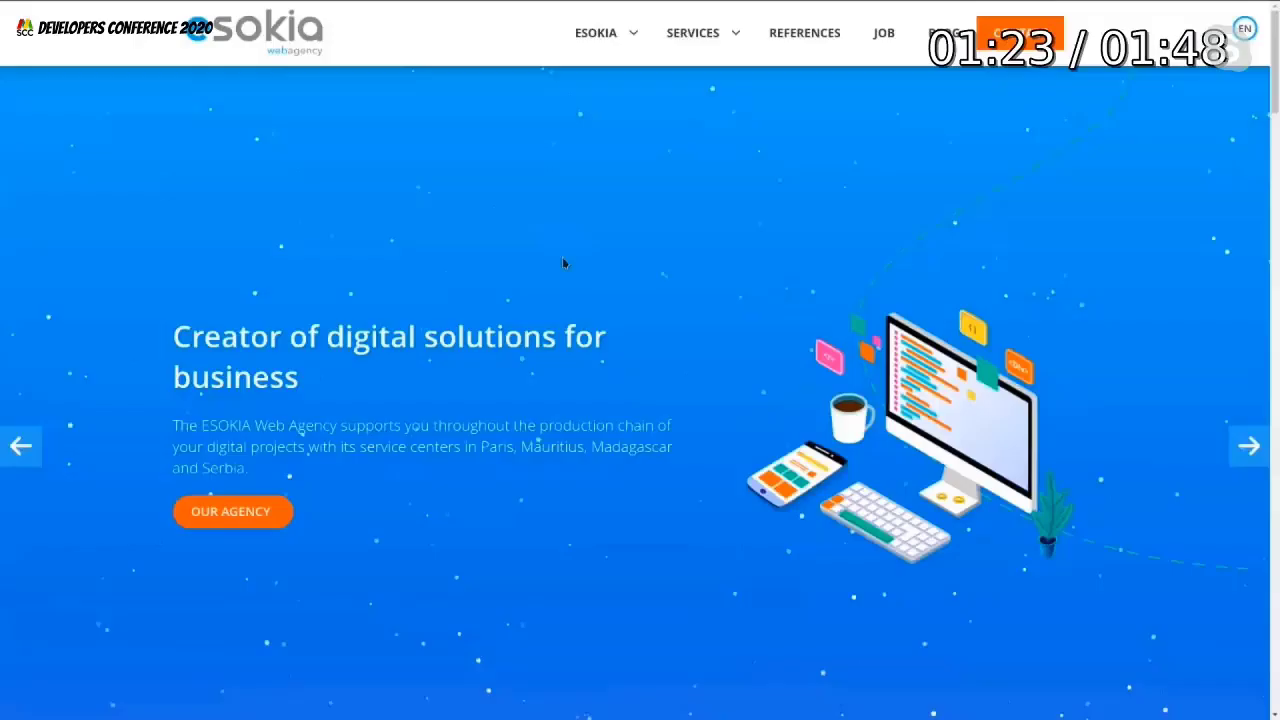
key(space)
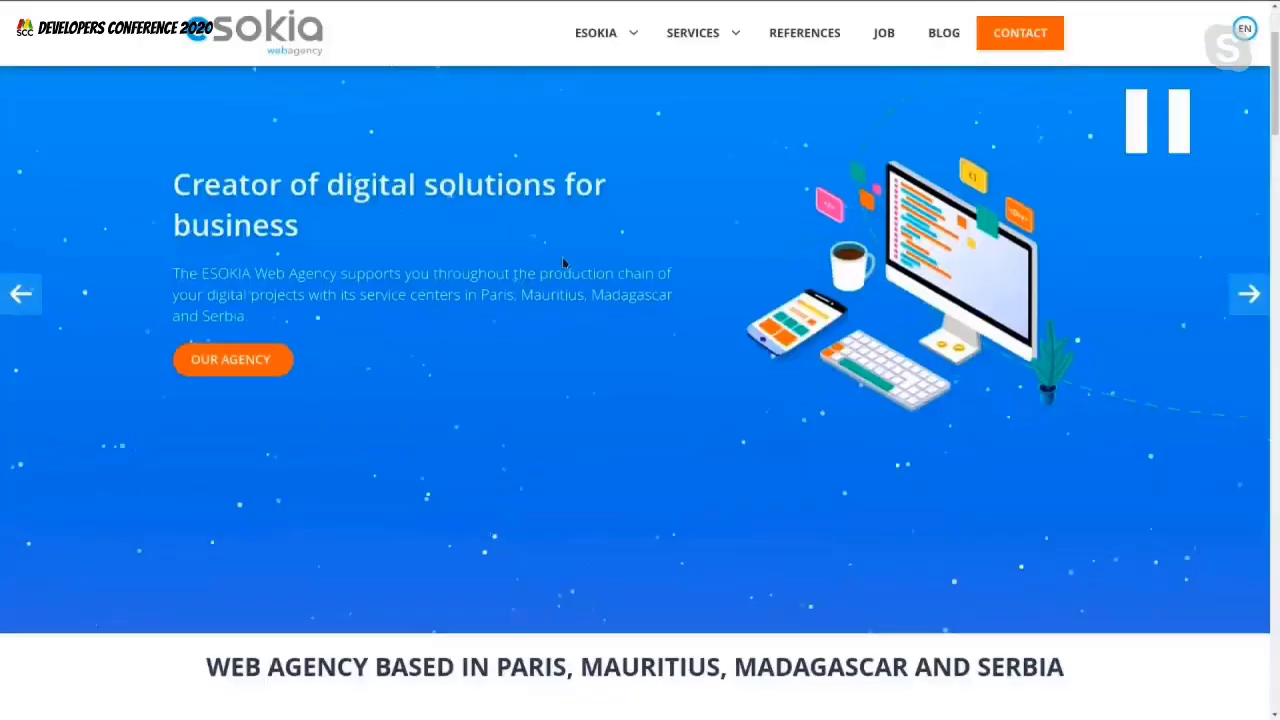
key(Escape)
key(alt+Tab)
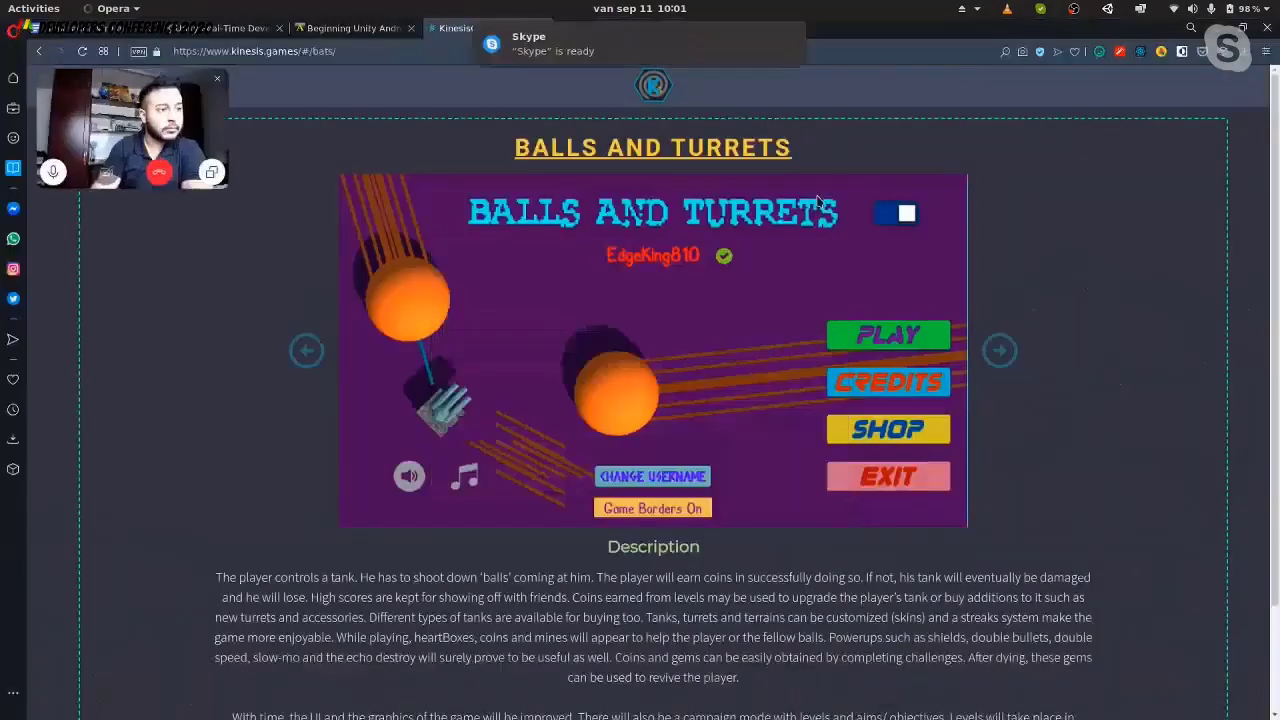
click(219, 77)
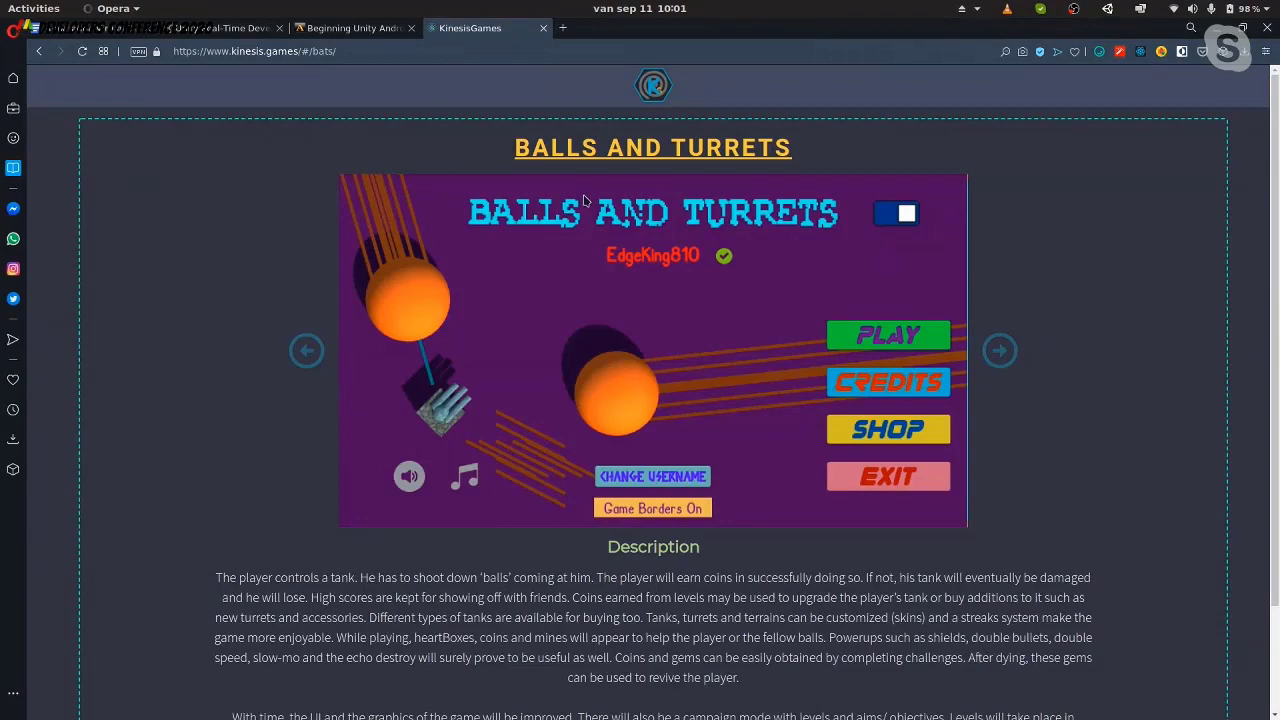
Play-test the completed game, driving the tank with W and D and aiming the turret at enemies, then stop
key(alt+Tab)
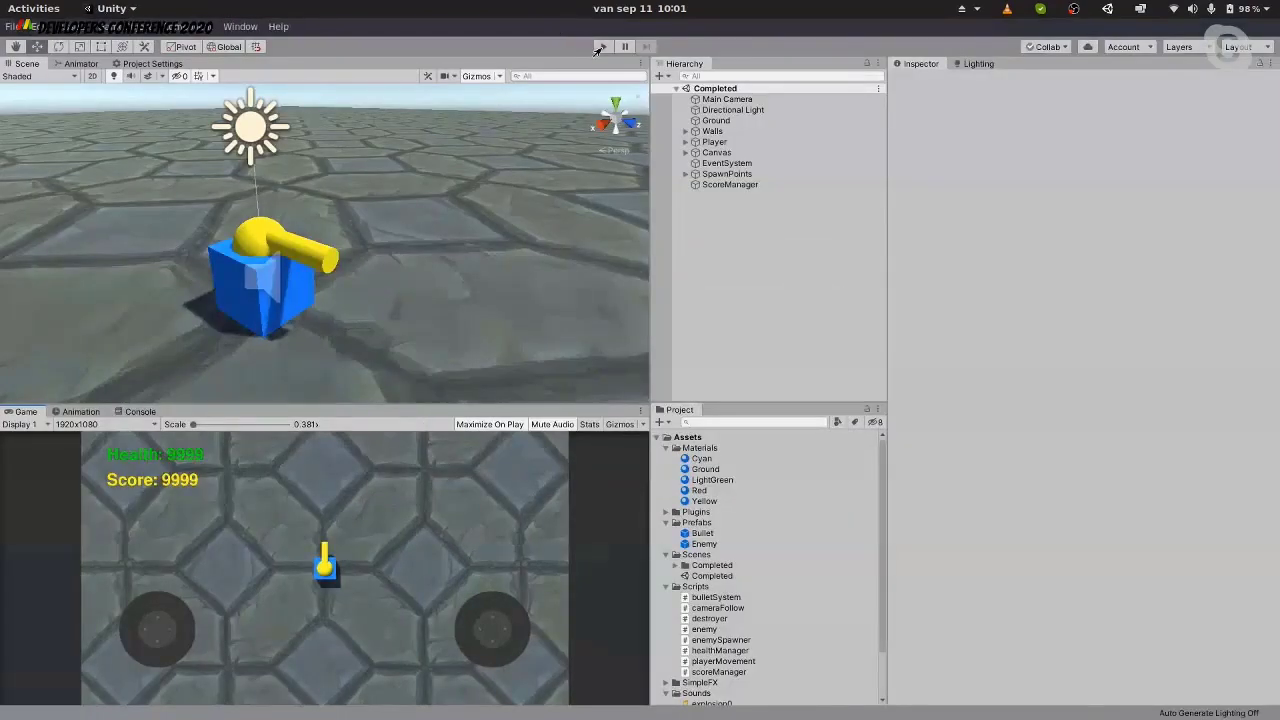
click(600, 47)
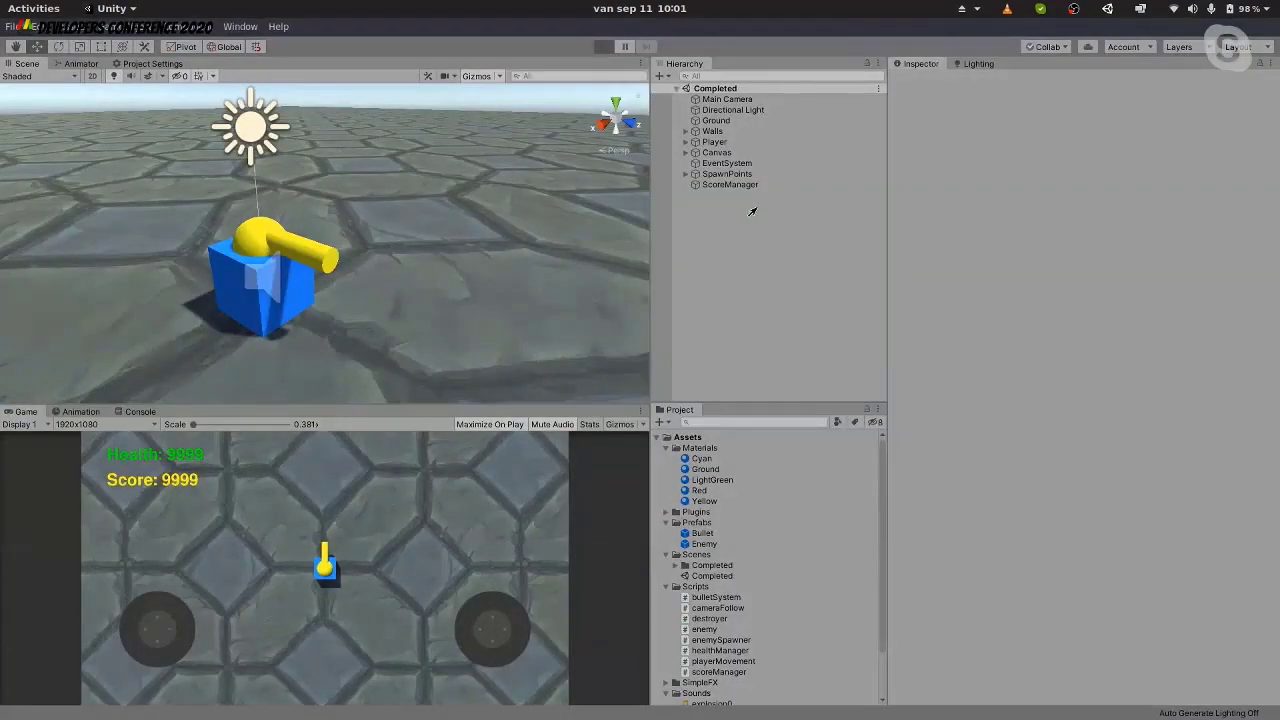
key(w)
key(d)
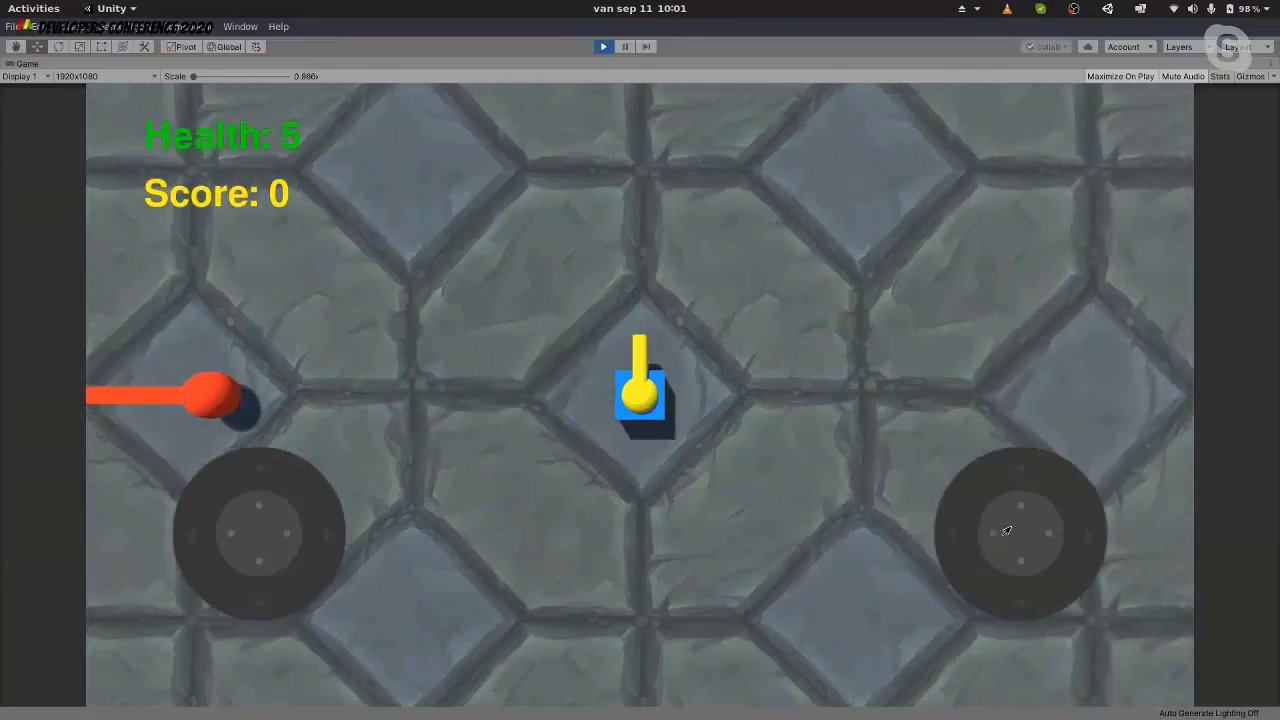
drag(1007, 531, 975, 572)
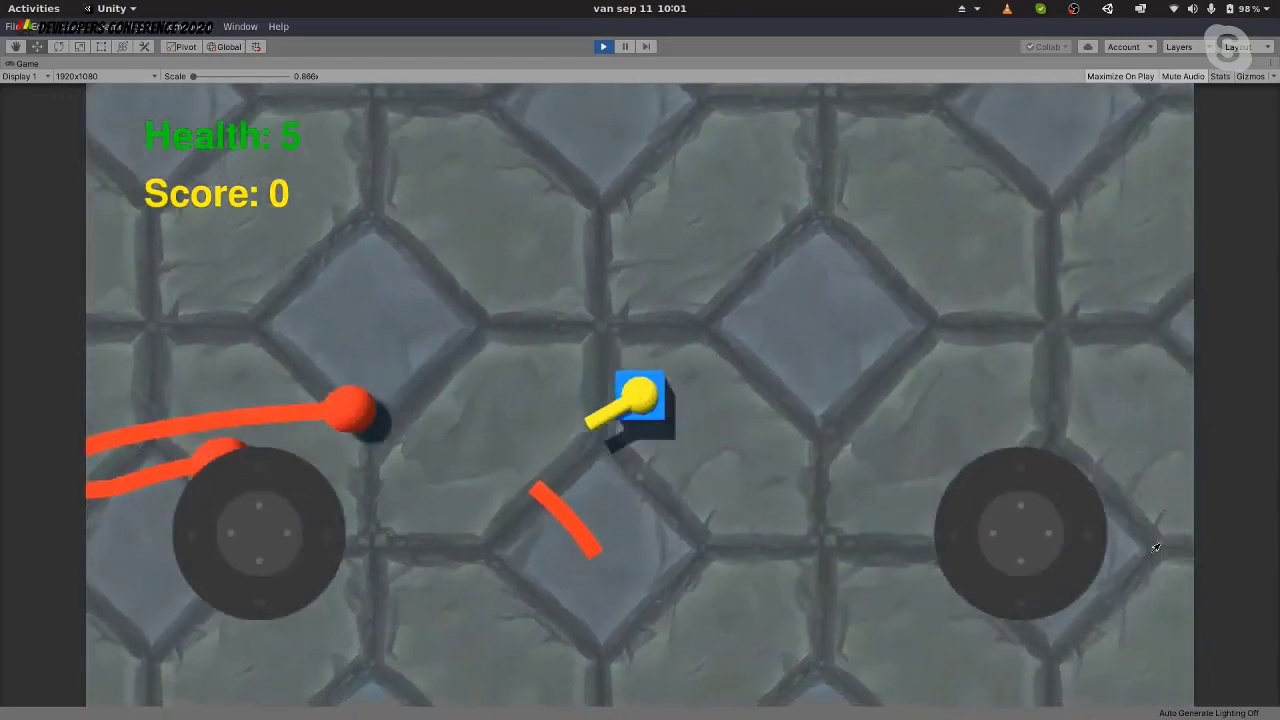
drag(1030, 530, 809, 514)
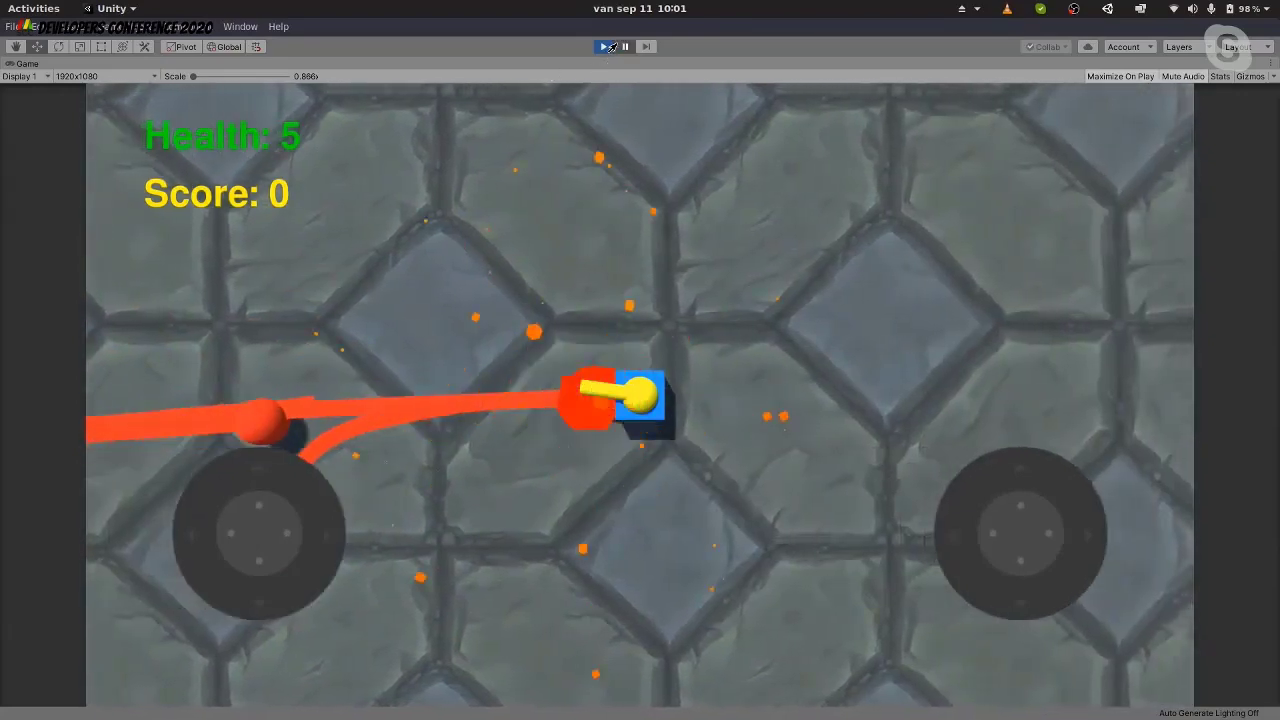
click(606, 47)
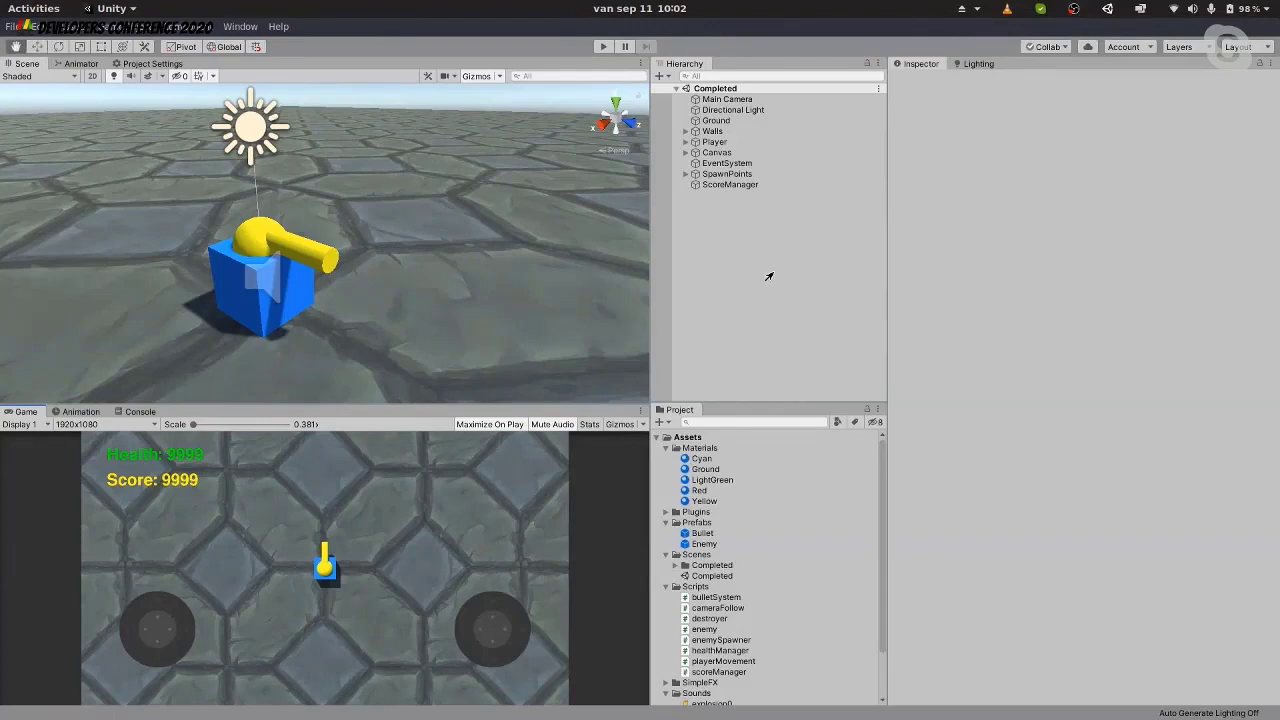
key(alt+Tab)
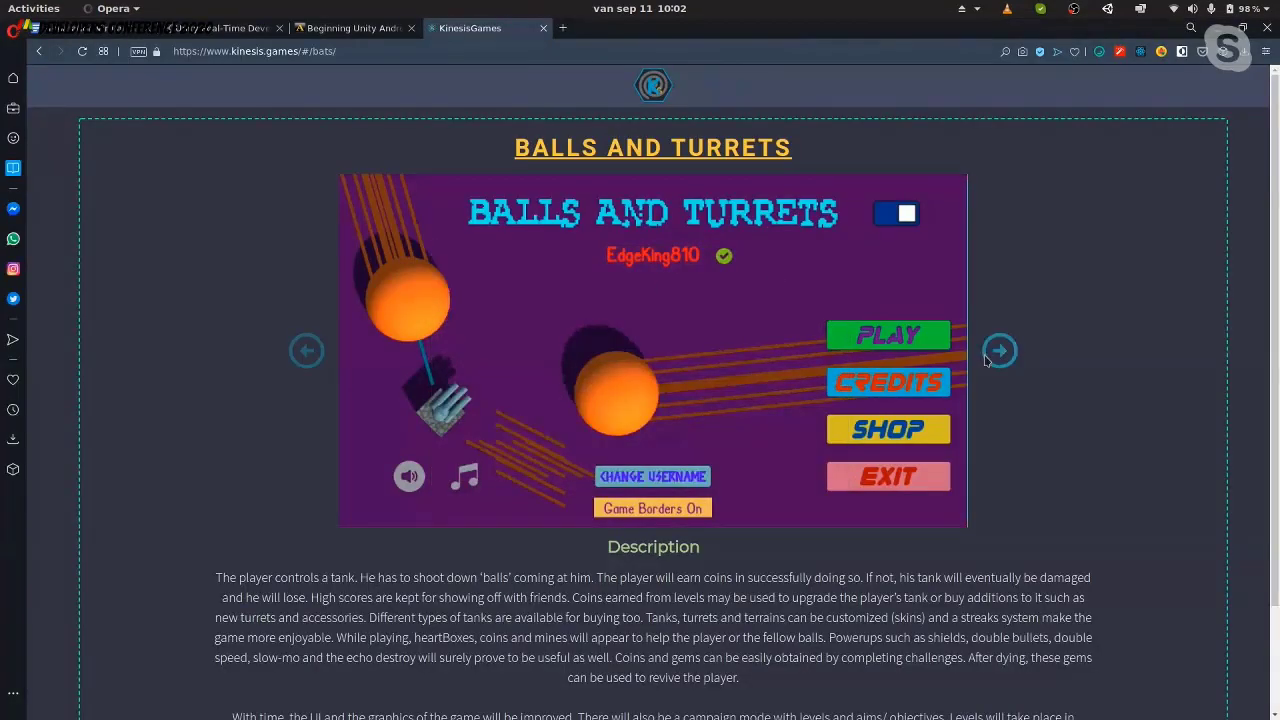
key(alt+Tab)
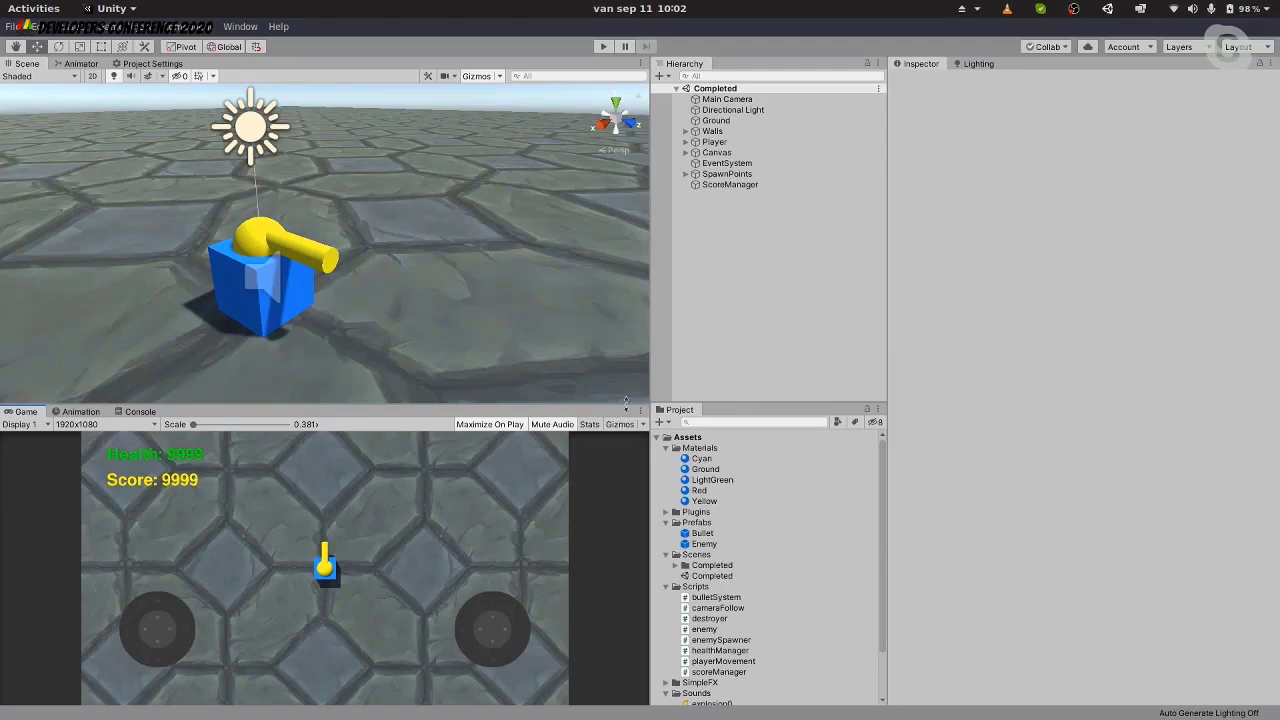
Create a scene asset named NewScene in the Scenes folder and open it
drag(626, 400, 639, 397)
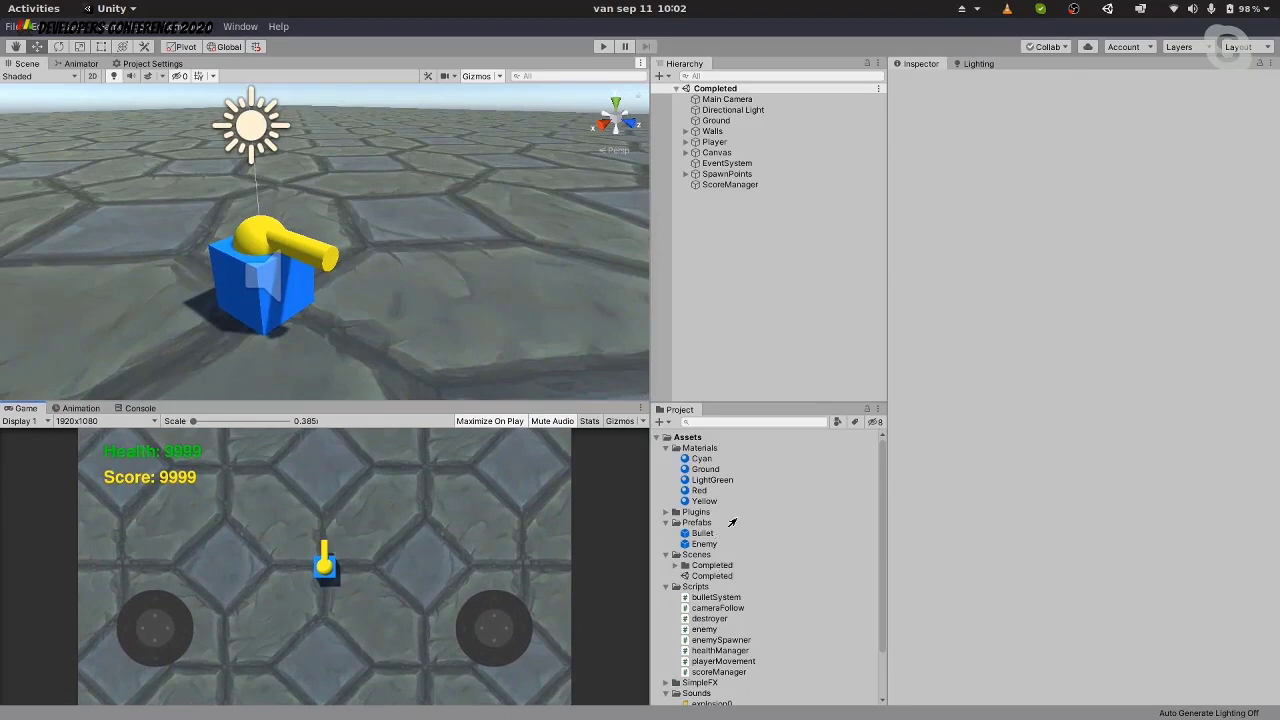
scroll(709, 588, down, 2)
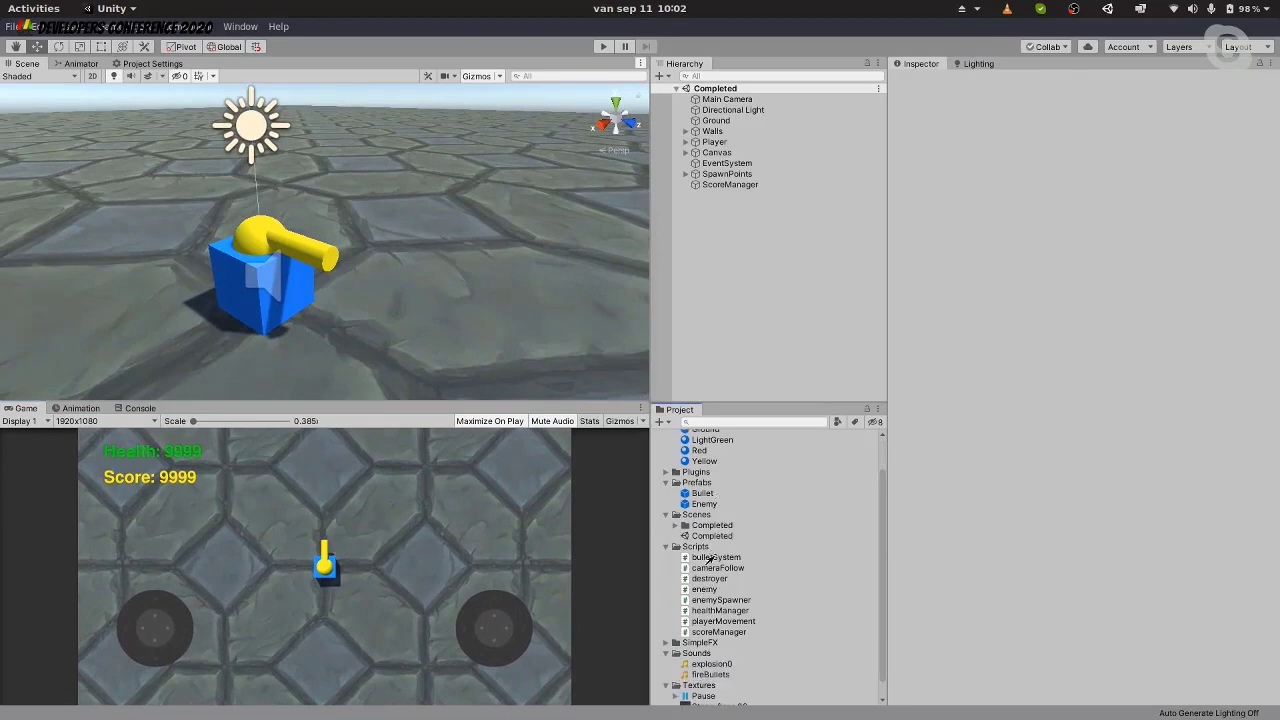
right_click(712, 515)
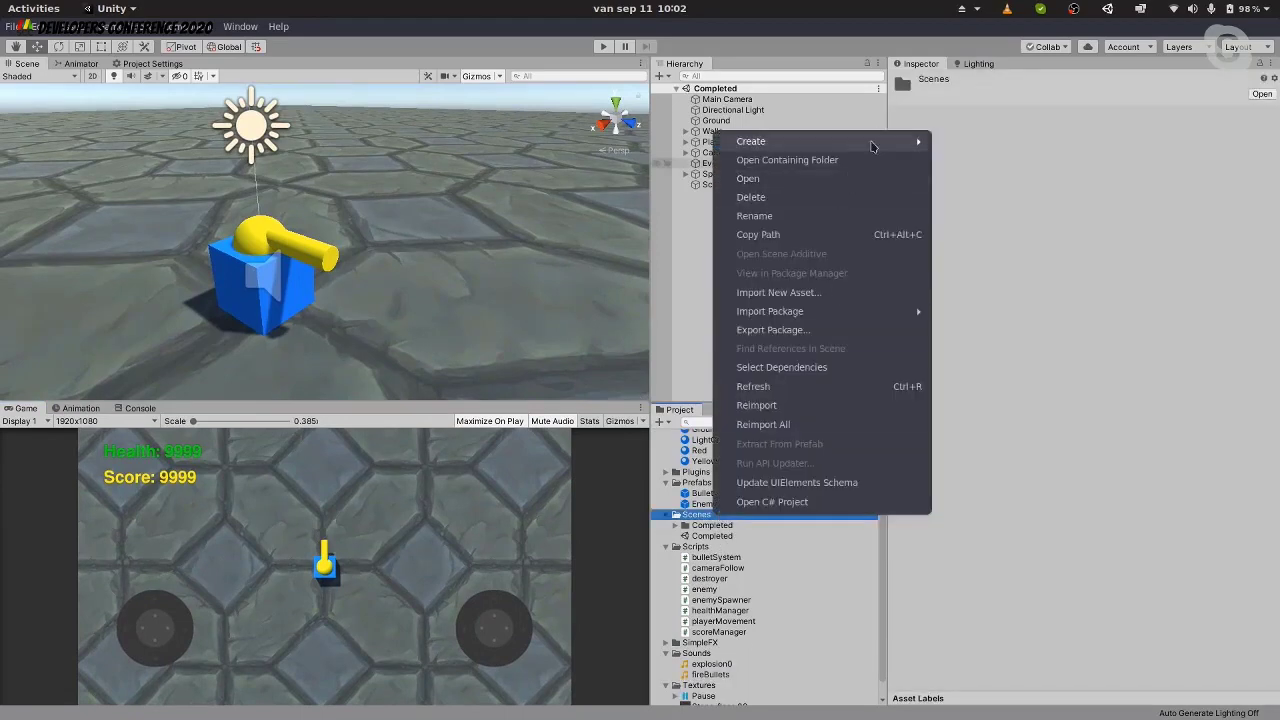
mouse_move(872, 143)
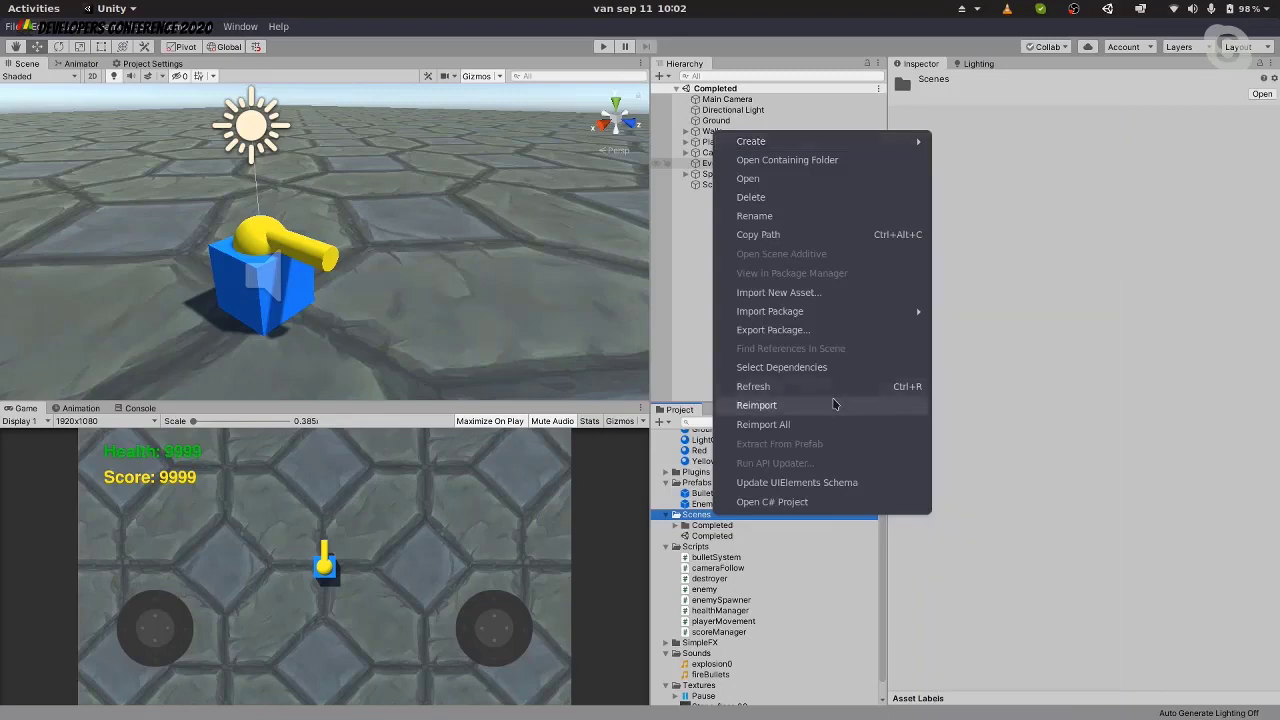
mouse_move(984, 161)
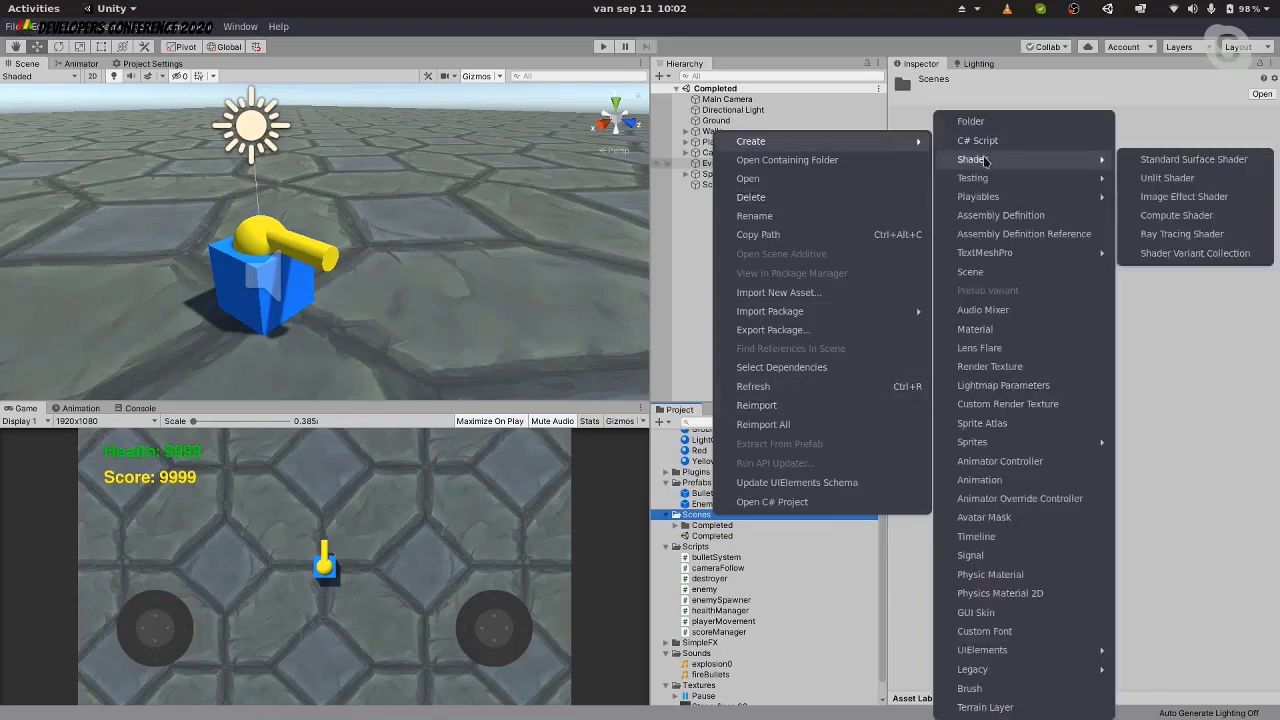
click(970, 272)
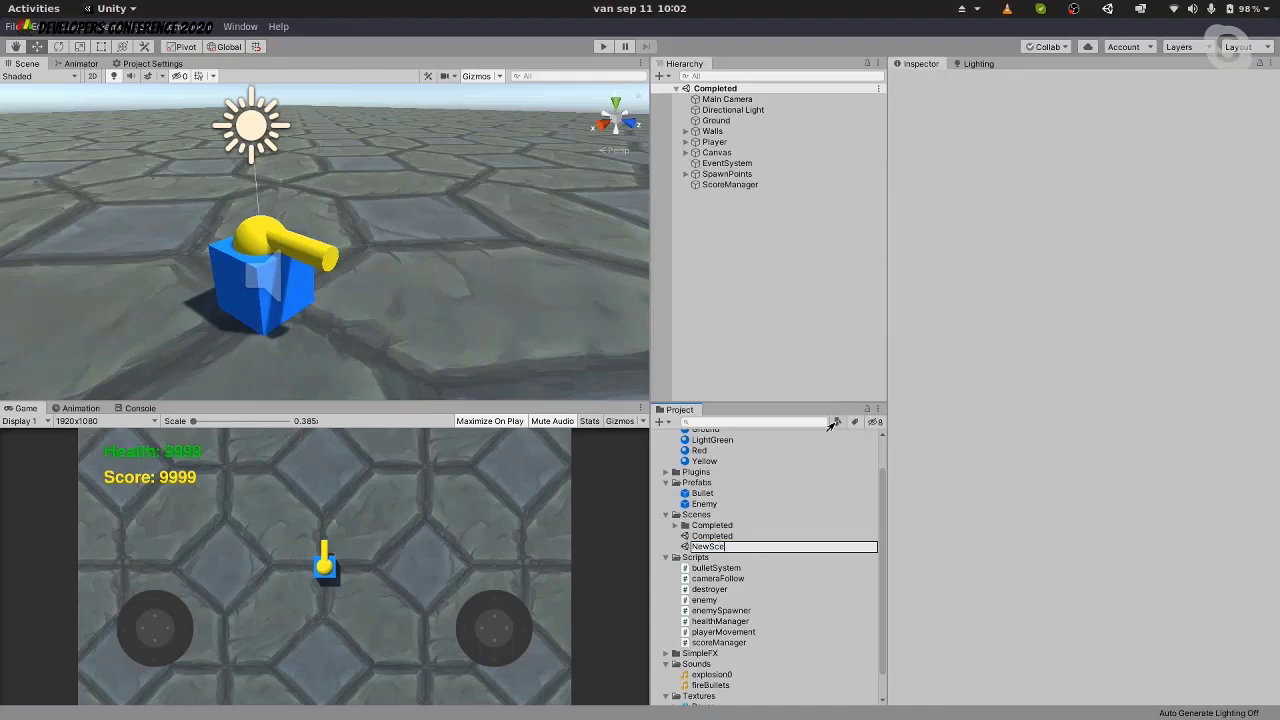
text(NewScene)
key(Return)
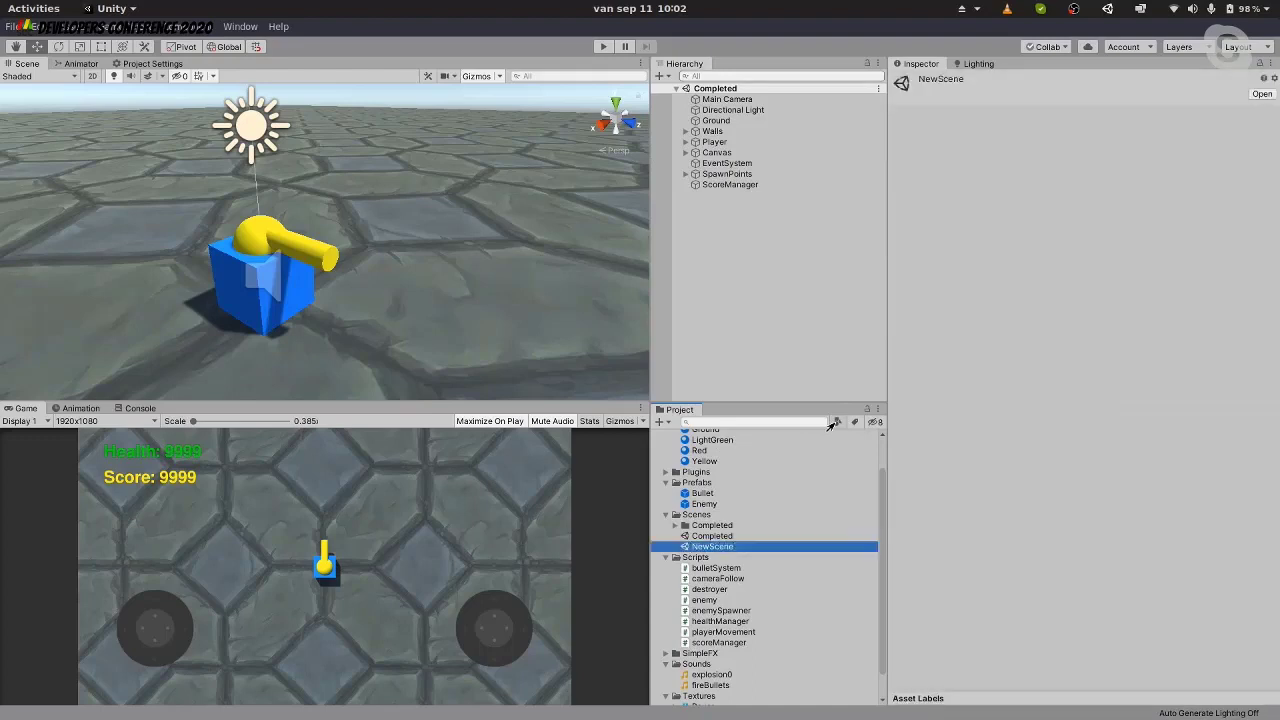
double_click(705, 548)
right_drag(242, 226, 543, 213)
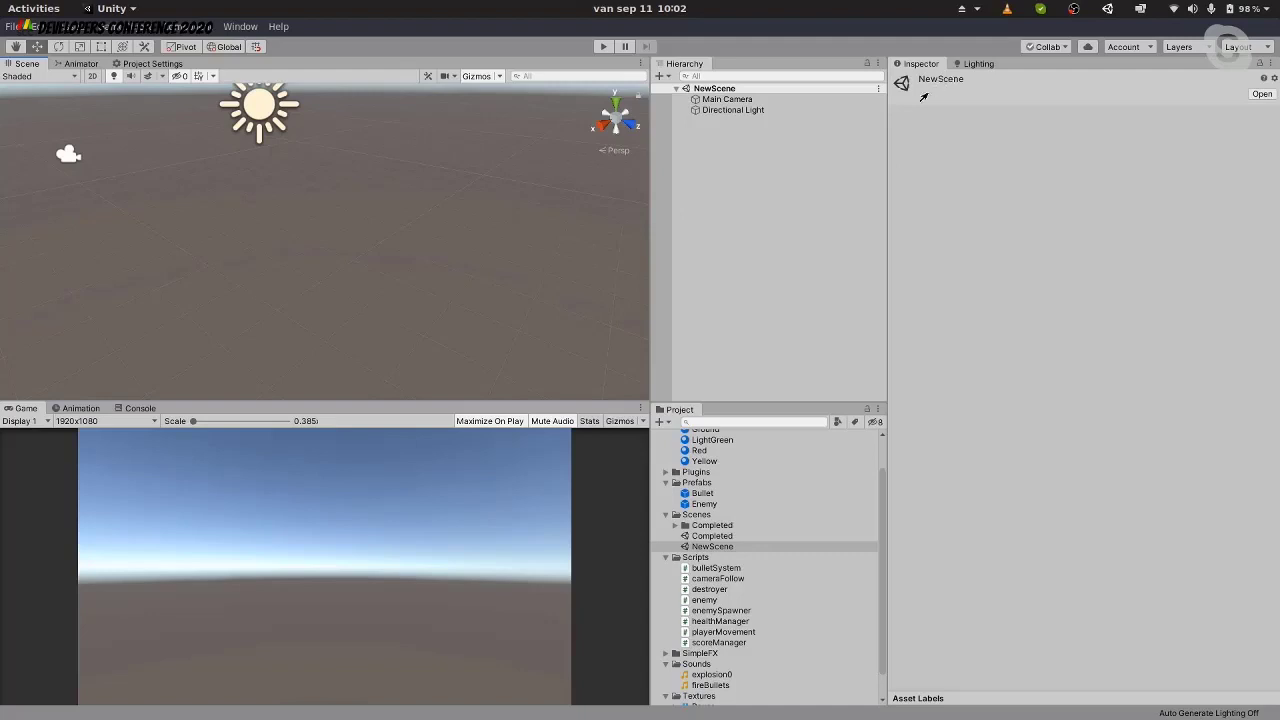
Orbit around NewScene's camera and light, then show its Lighting settings panel
right_drag(549, 263, 191, 114)
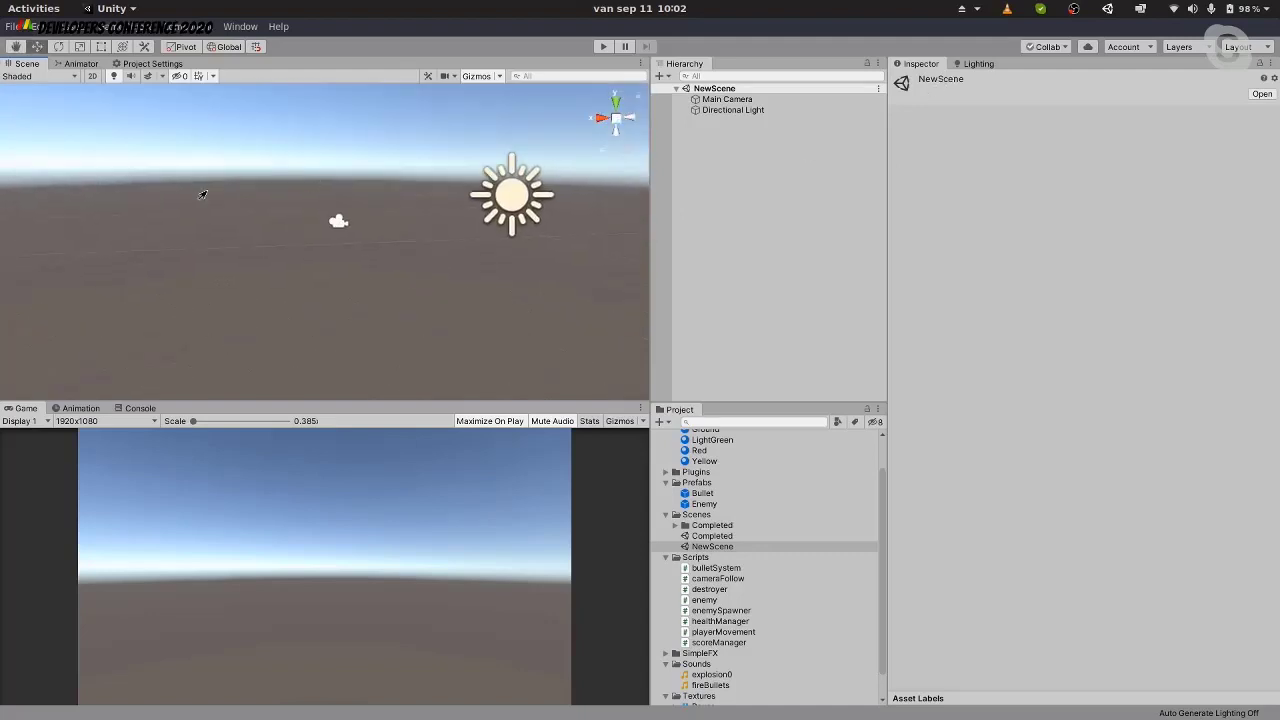
scroll(280, 175, up, 3)
middle_drag(400, 262, 314, 283)
right_drag(314, 283, 306, 186)
scroll(372, 283, down, 4)
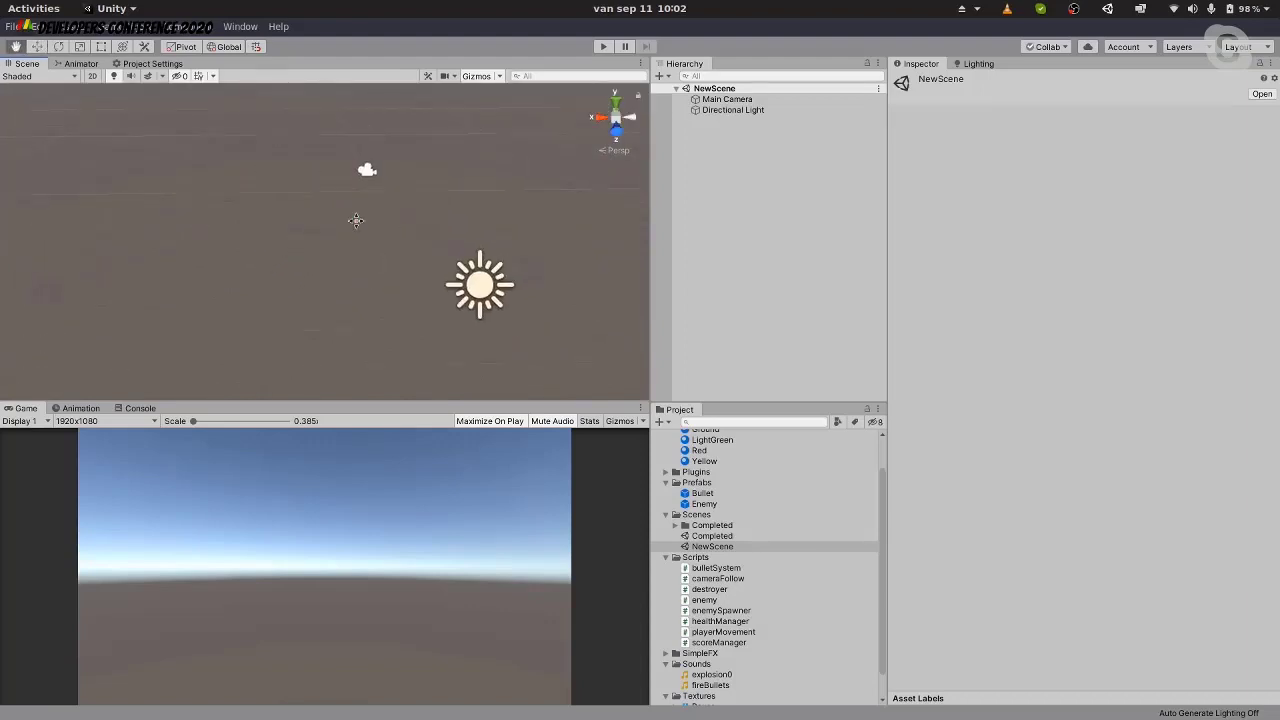
mouse_move(357, 220)
right_down()
mouse_move(396, 206)
mouse_move(323, 226)
mouse_move(77, 163)
mouse_move(286, 212)
mouse_move(257, 231)
right_up()
scroll(259, 233, down, 3)
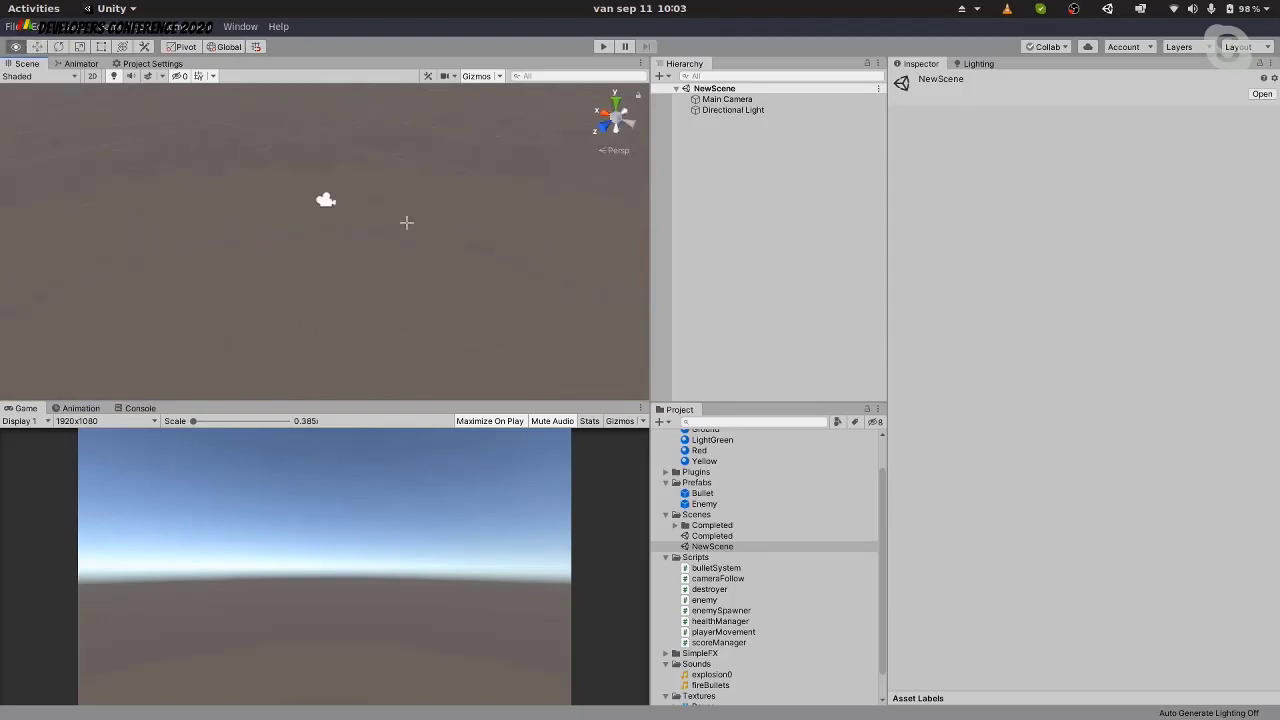
right_drag(286, 212, 390, 260)
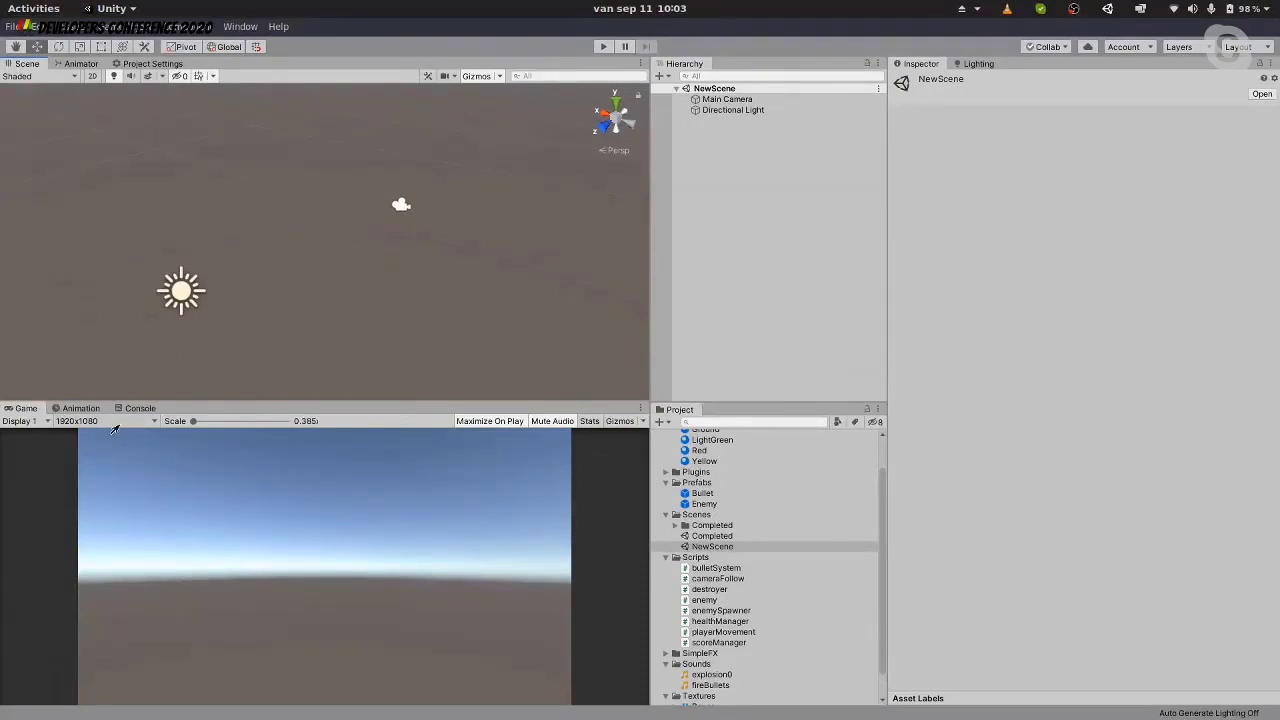
click(975, 64)
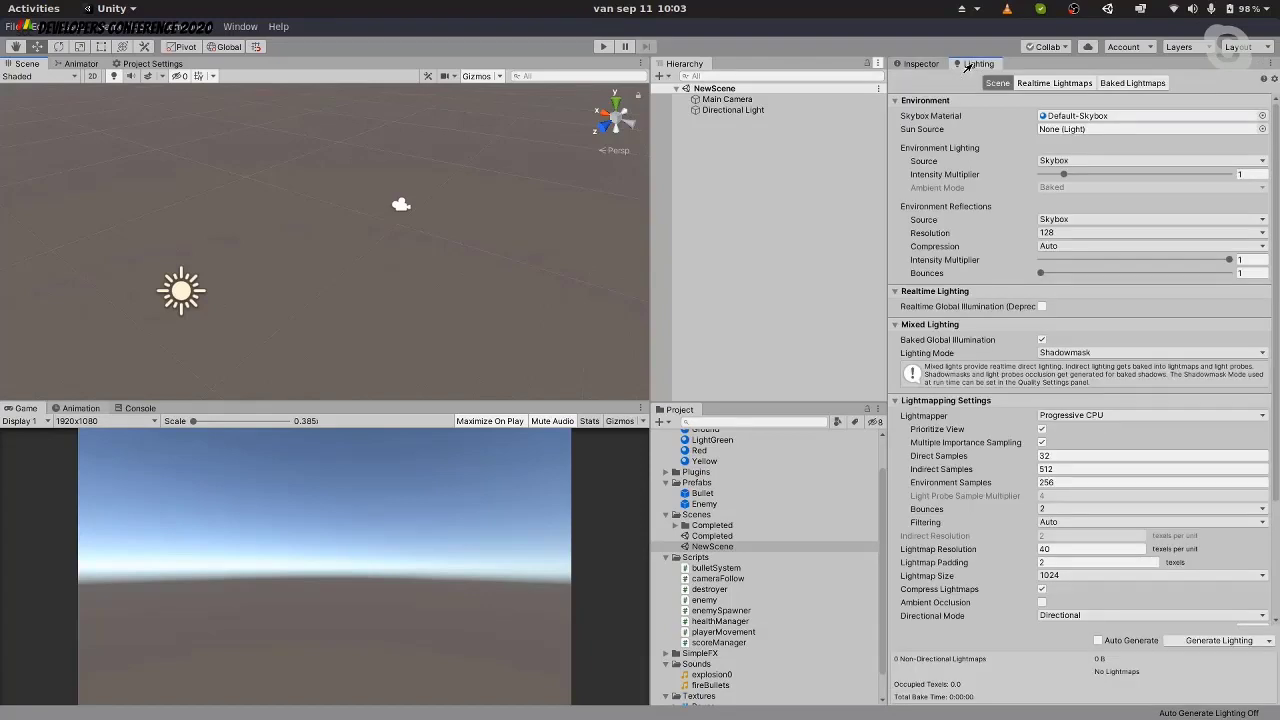
Add a Cube to NewScene through the Hierarchy's 3D Object > Cube menu and select it
right_click(741, 189)
mouse_move(790, 325)
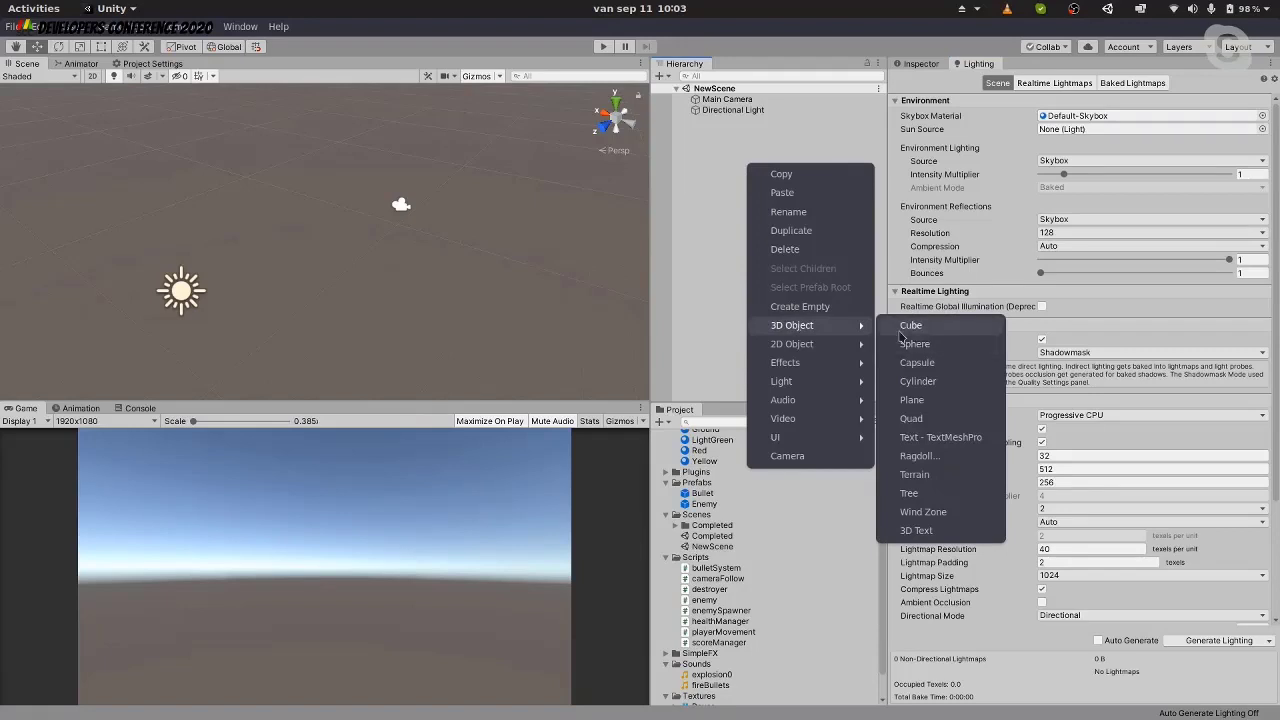
click(903, 330)
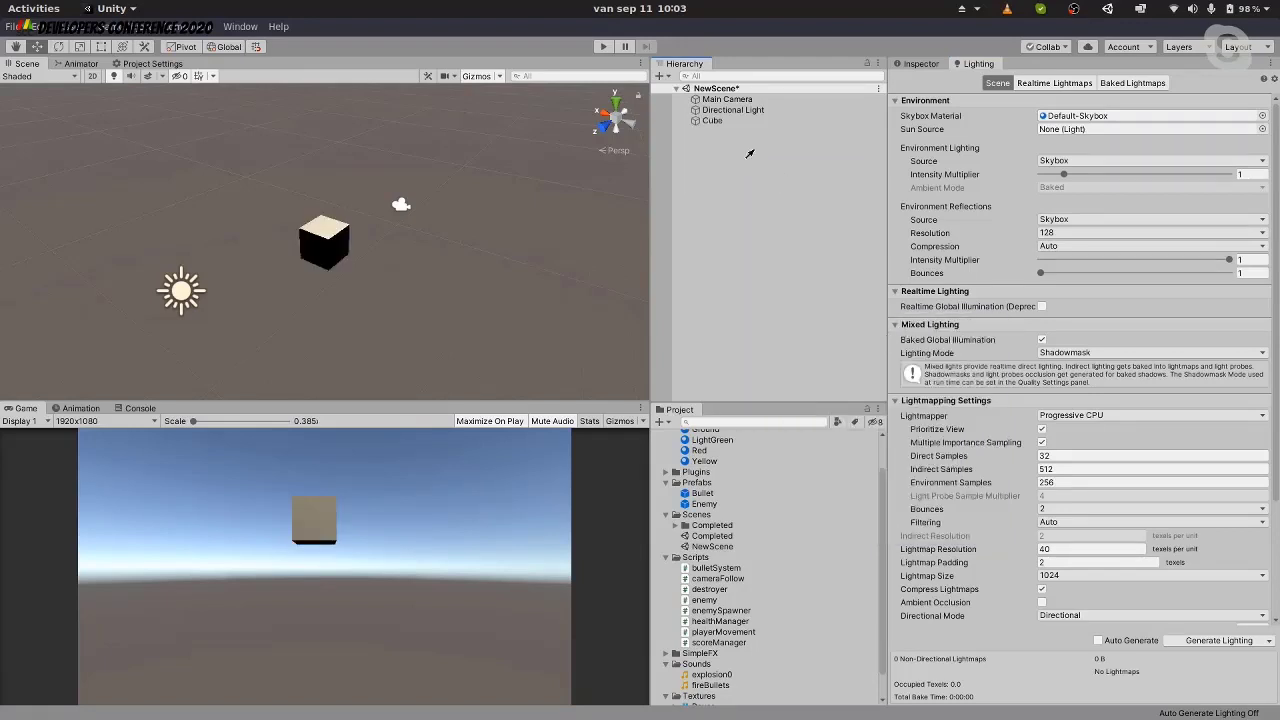
click(704, 121)
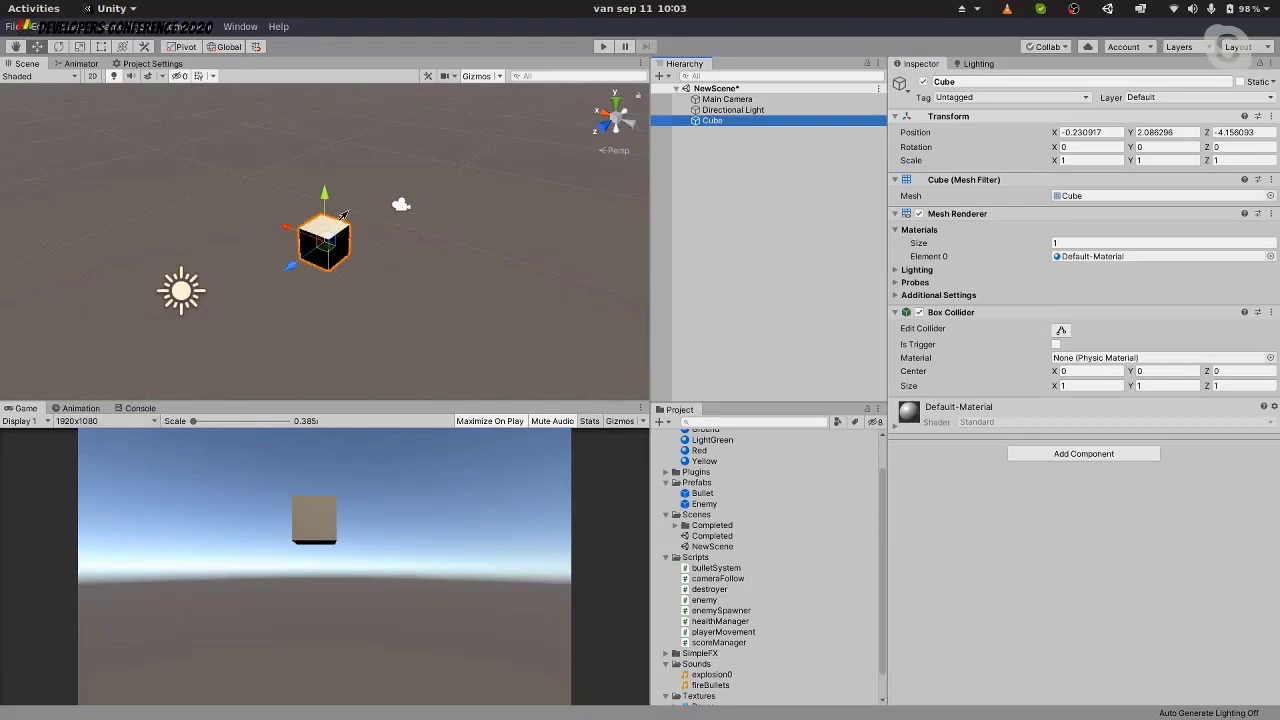
Raise the cube to Y 2.34, tilt it freely, and stretch it to a Z scale of 2.709
right_drag(343, 215, 171, 203)
mouse_move(184, 198)
mouse_down()
mouse_move(184, 135)
mouse_move(182, 183)
mouse_up()
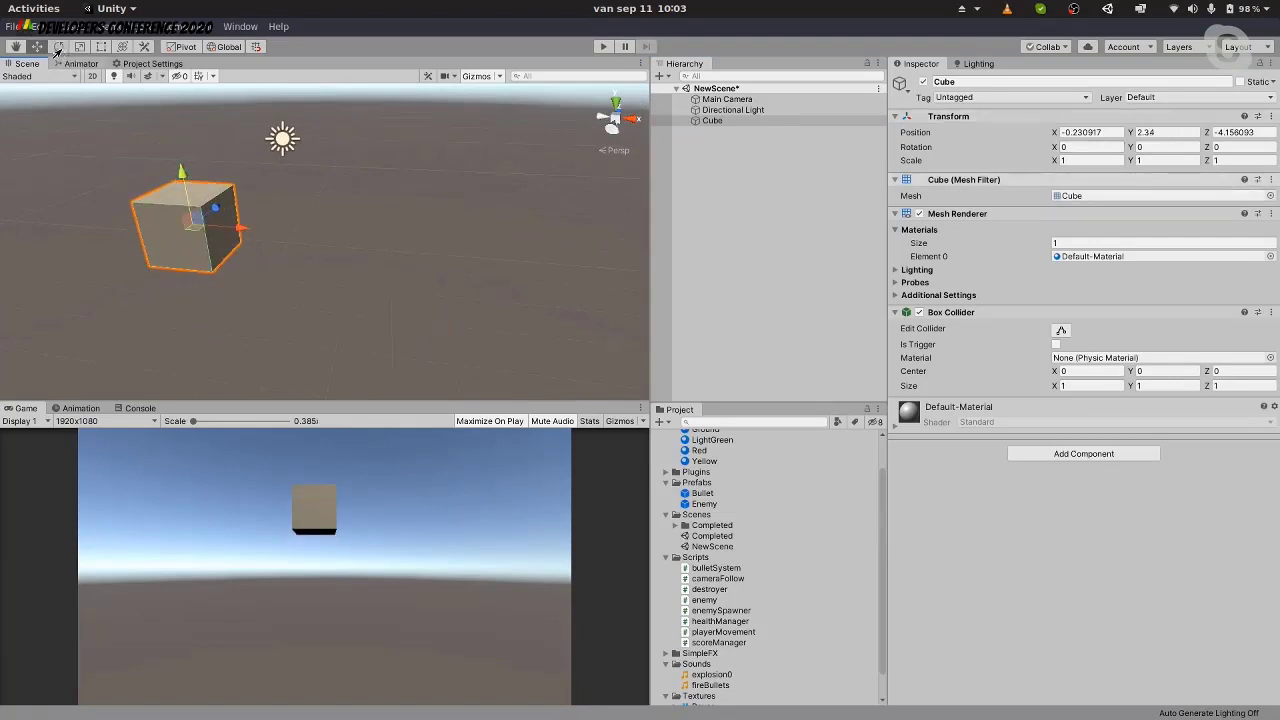
click(58, 47)
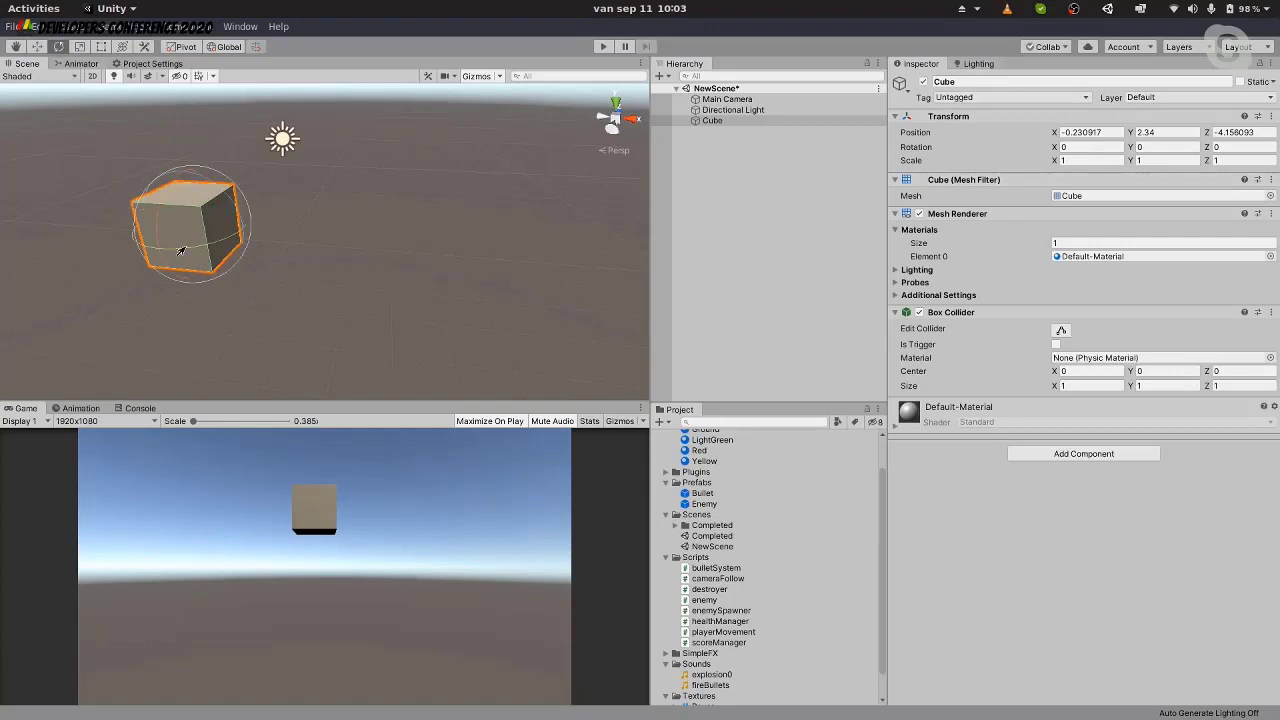
drag(183, 245, 150, 115)
click(101, 47)
click(80, 47)
drag(182, 204, 410, 236)
Select the tilted Cube in the Hierarchy and delete it from the scene
click(713, 121)
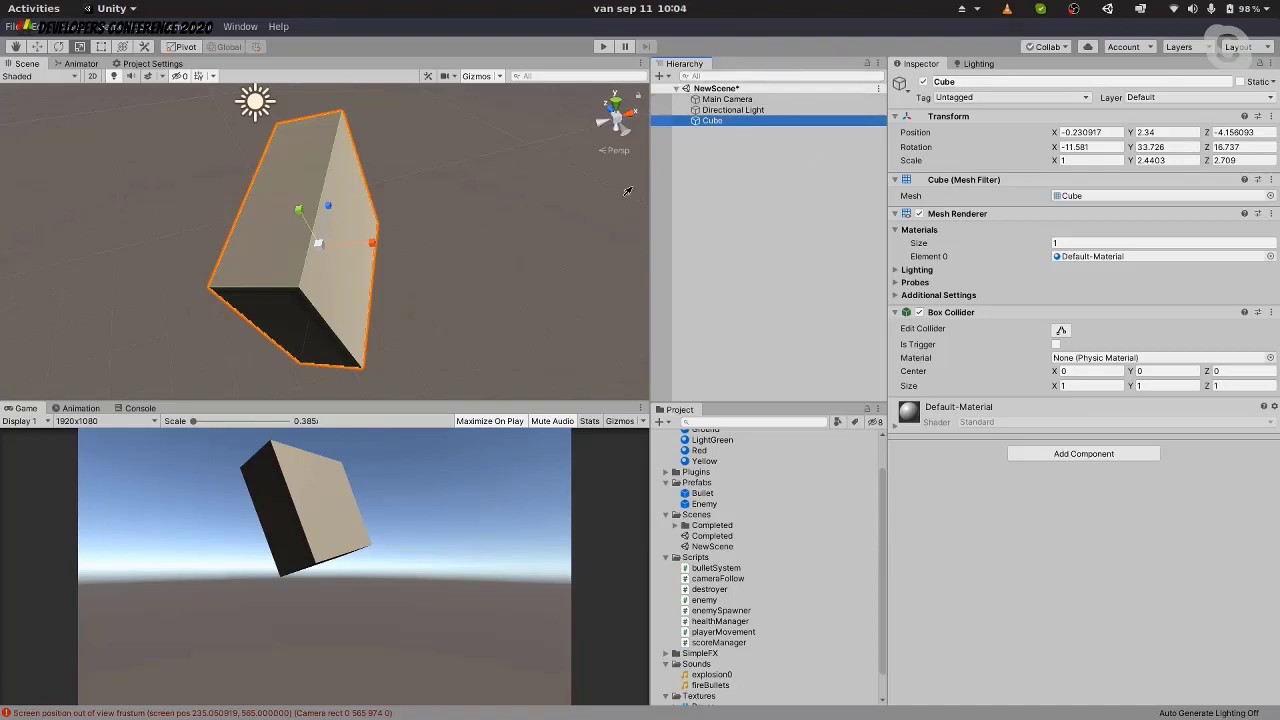
alt+drag(627, 191, 349, 162)
click(702, 121)
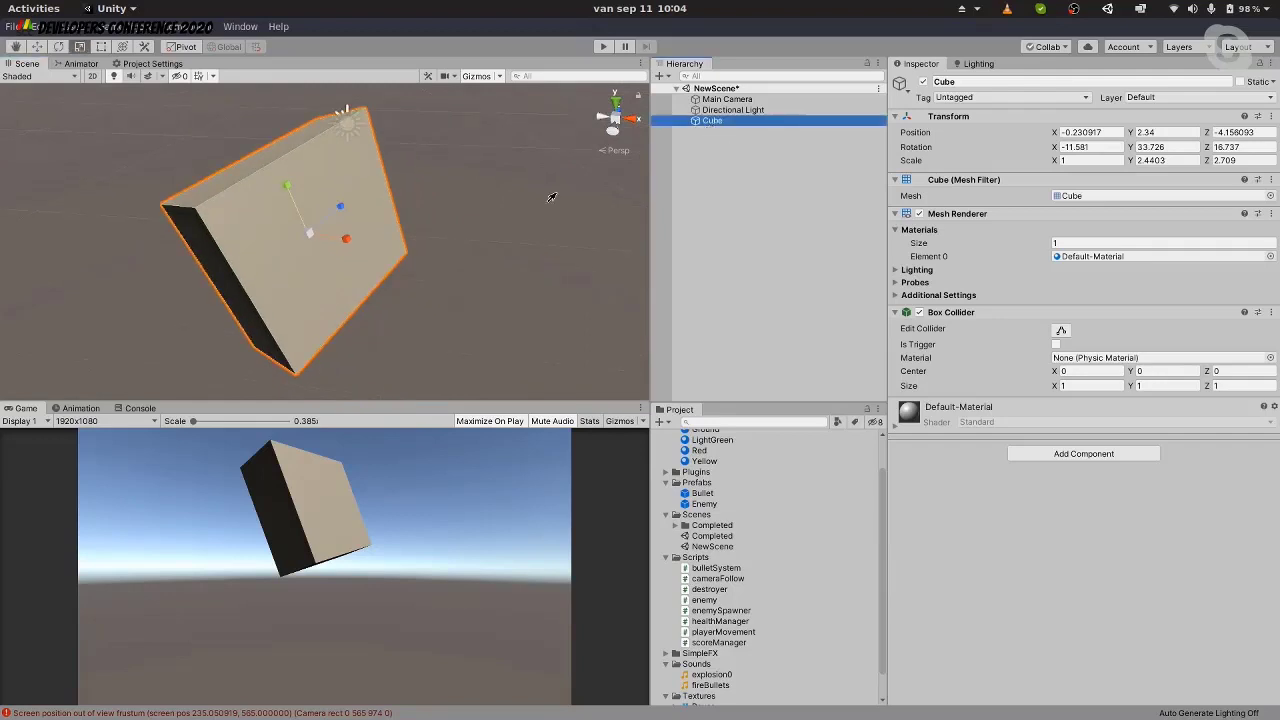
alt+drag(466, 193, 510, 225)
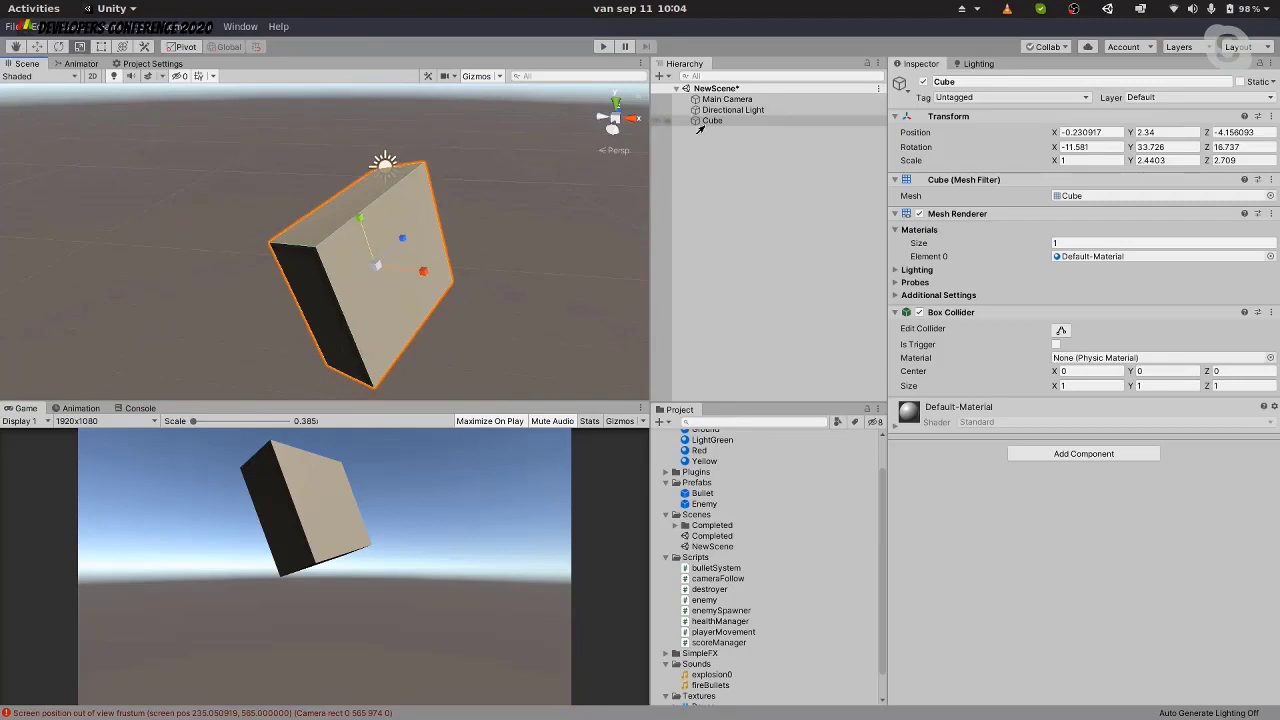
click(798, 121)
key(Delete)
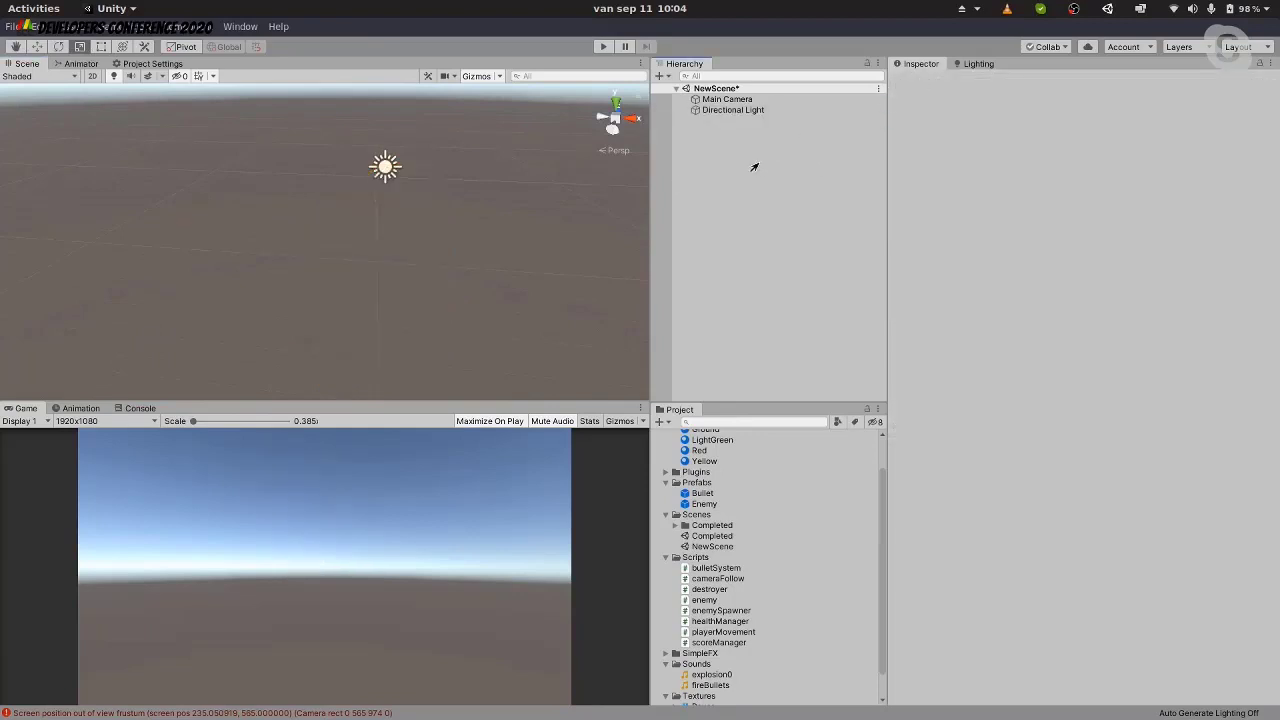
Add a fresh Cube to NewScene through 3D Object > Cube
click(768, 100)
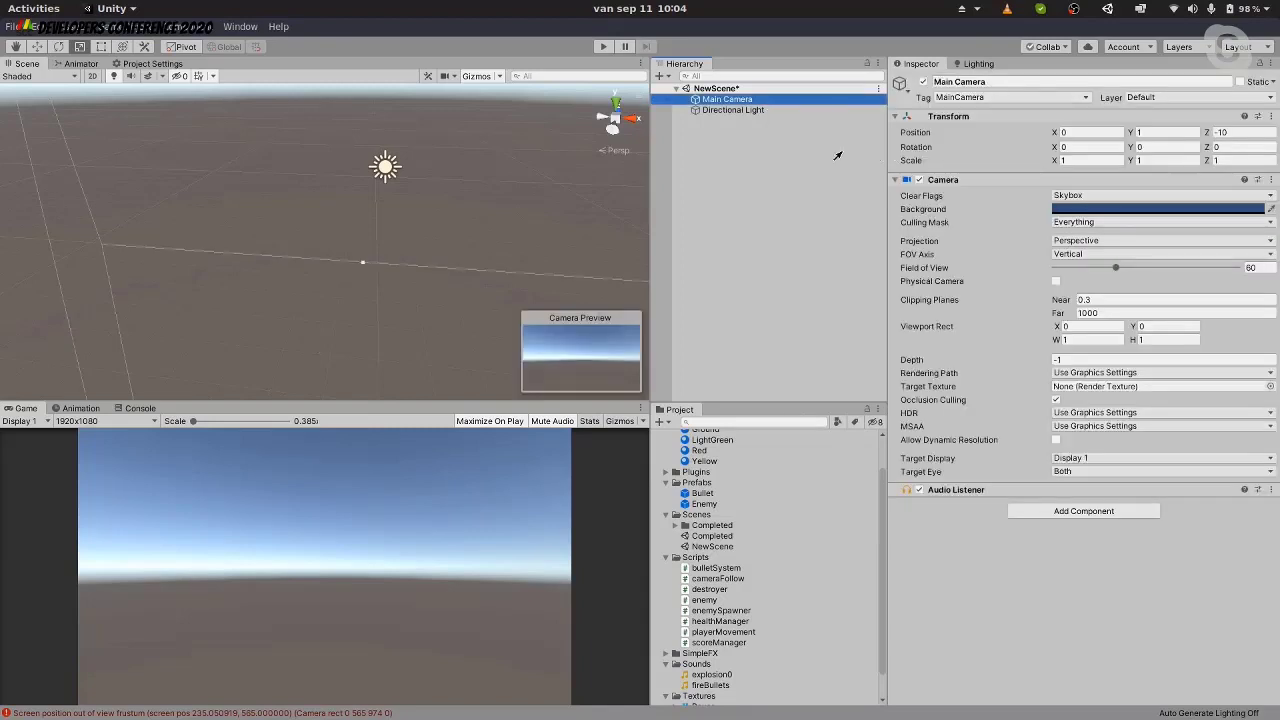
right_click(732, 159)
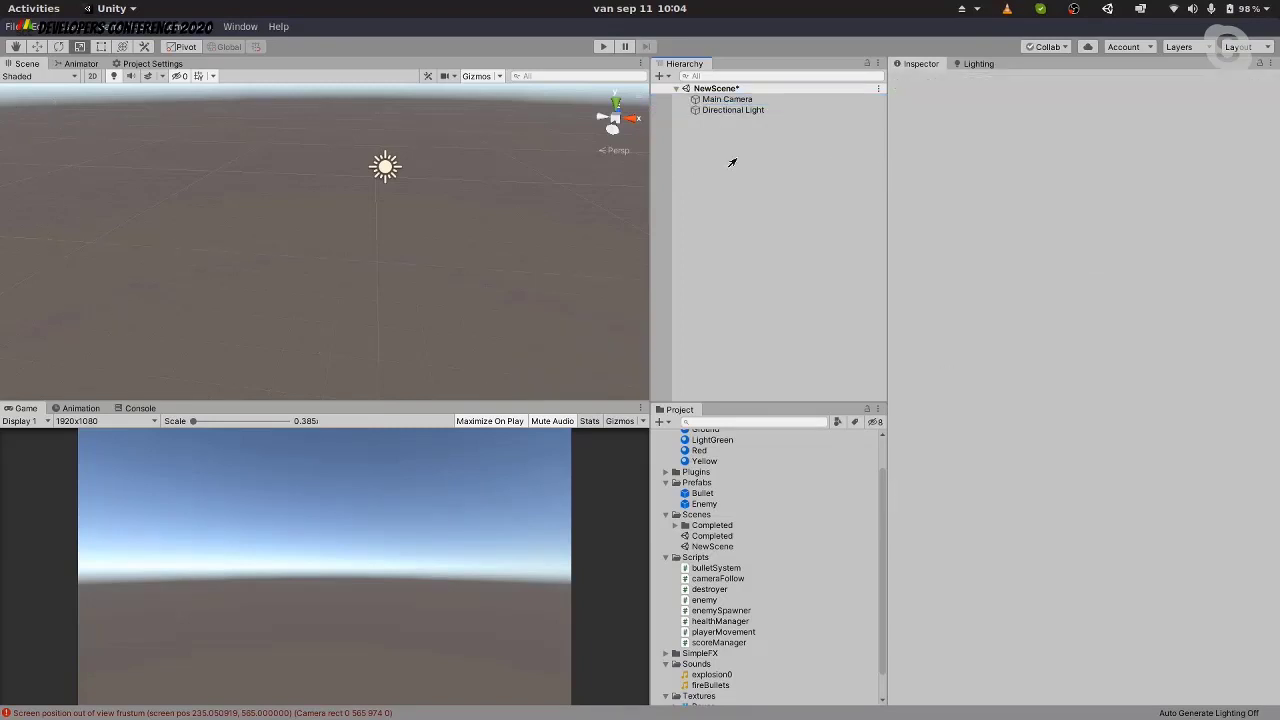
mouse_move(800, 322)
click(908, 321)
Move Main Camera toward the cube, to about (-0.695, 2.045, -5.62)
click(730, 101)
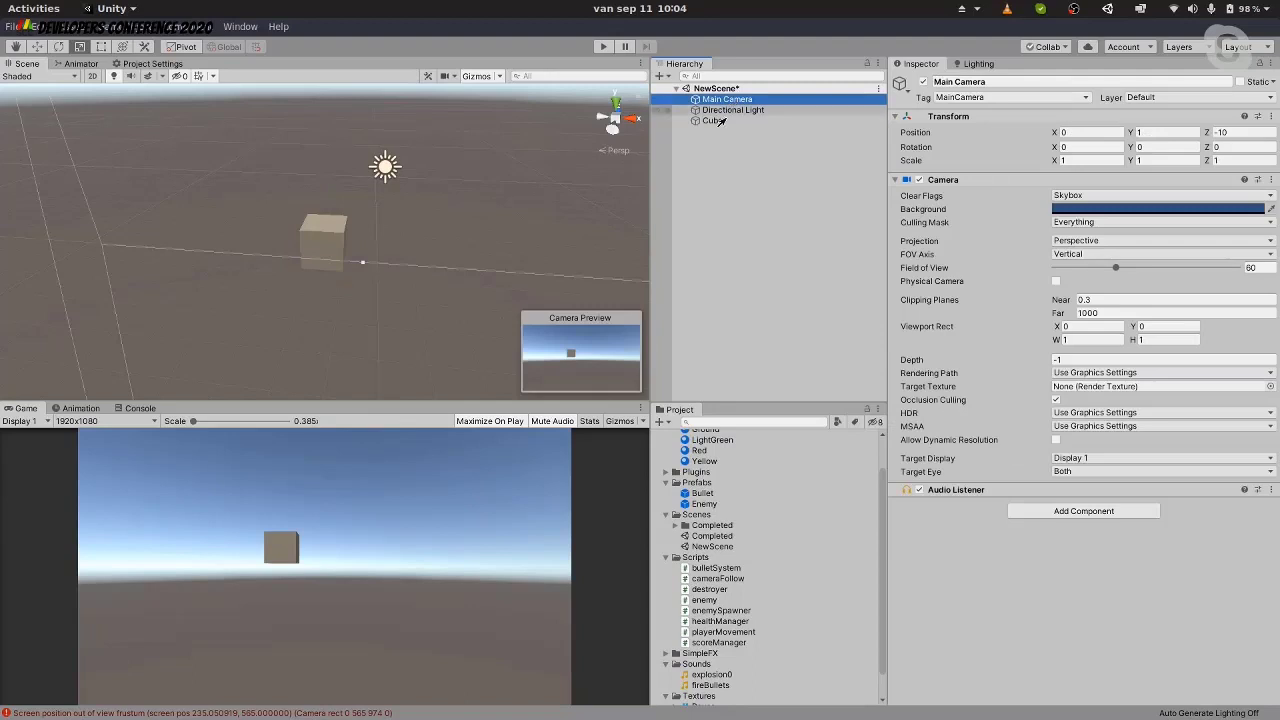
alt+drag(384, 222, 769, 165)
click(728, 99)
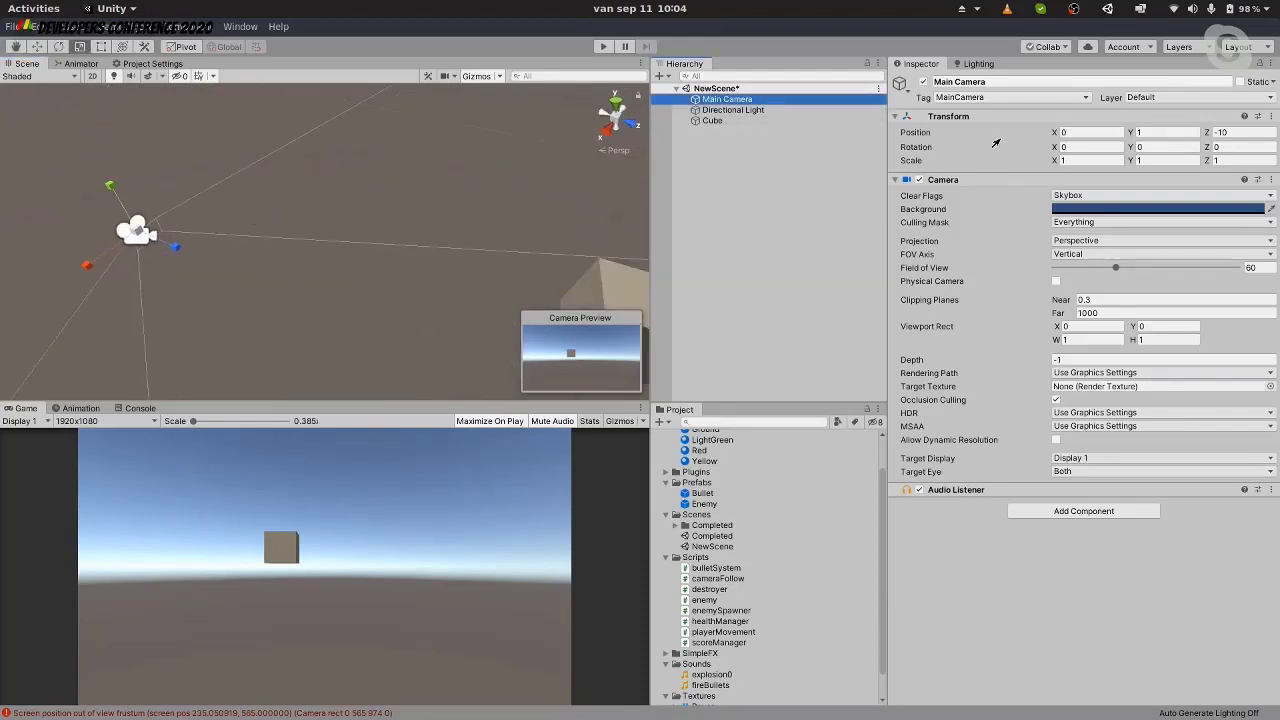
click(37, 47)
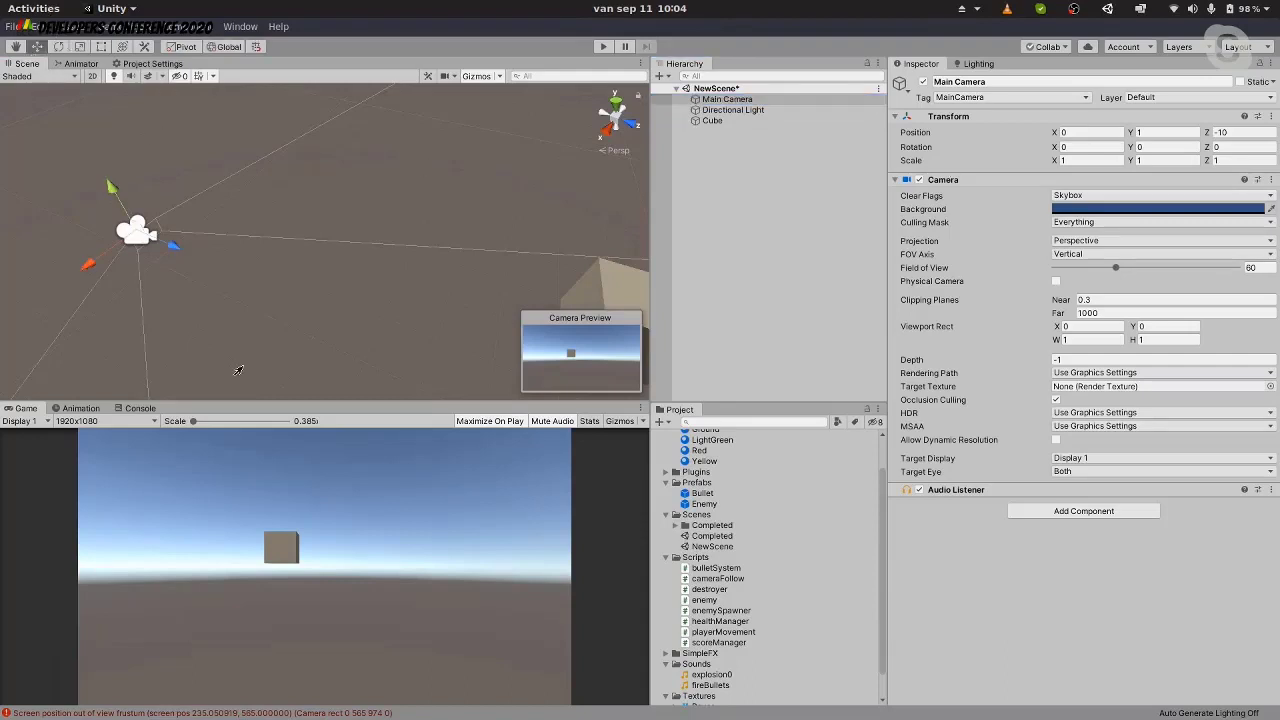
drag(173, 245, 340, 253)
drag(302, 318, 336, 291)
click(768, 100)
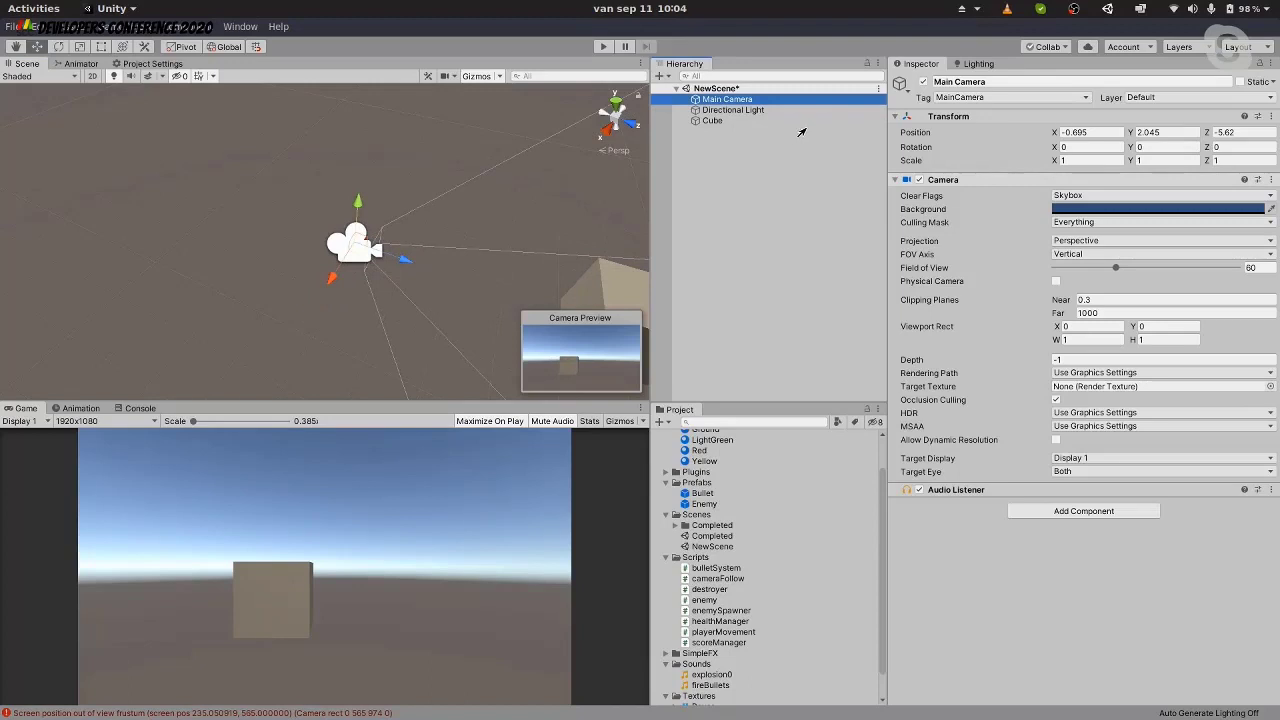
click(801, 132)
click(760, 100)
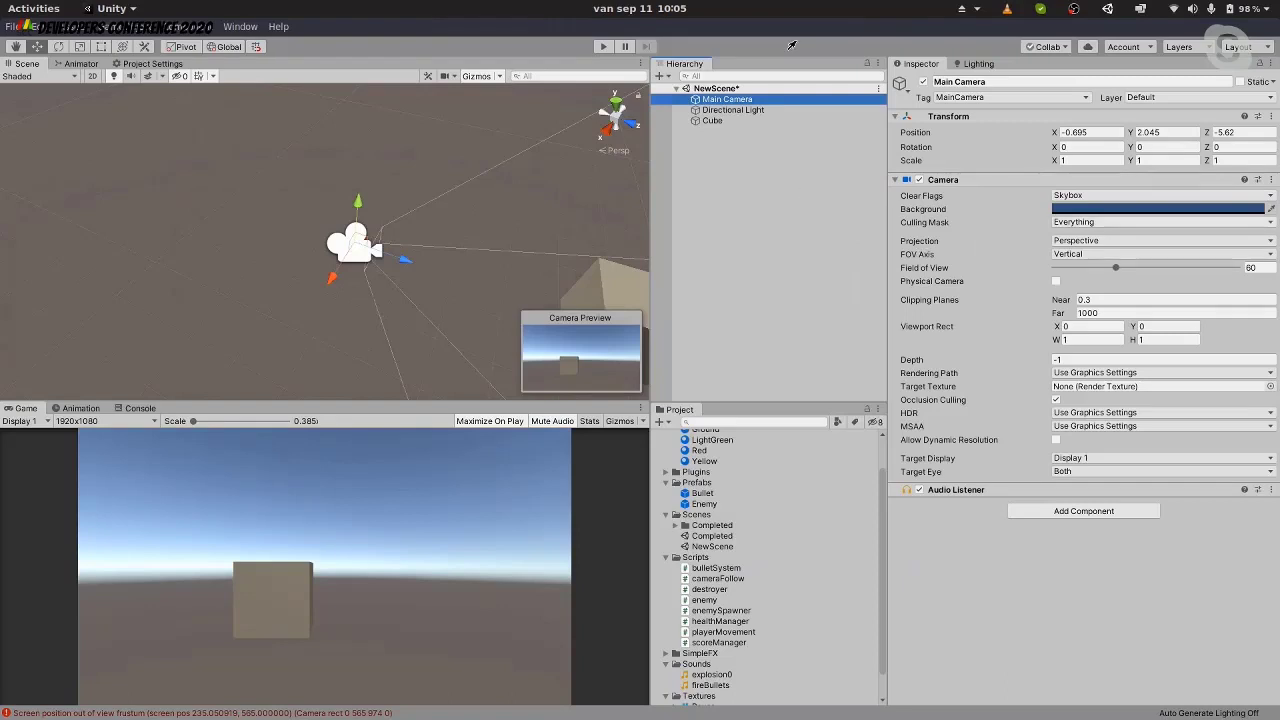
click(745, 110)
click(756, 100)
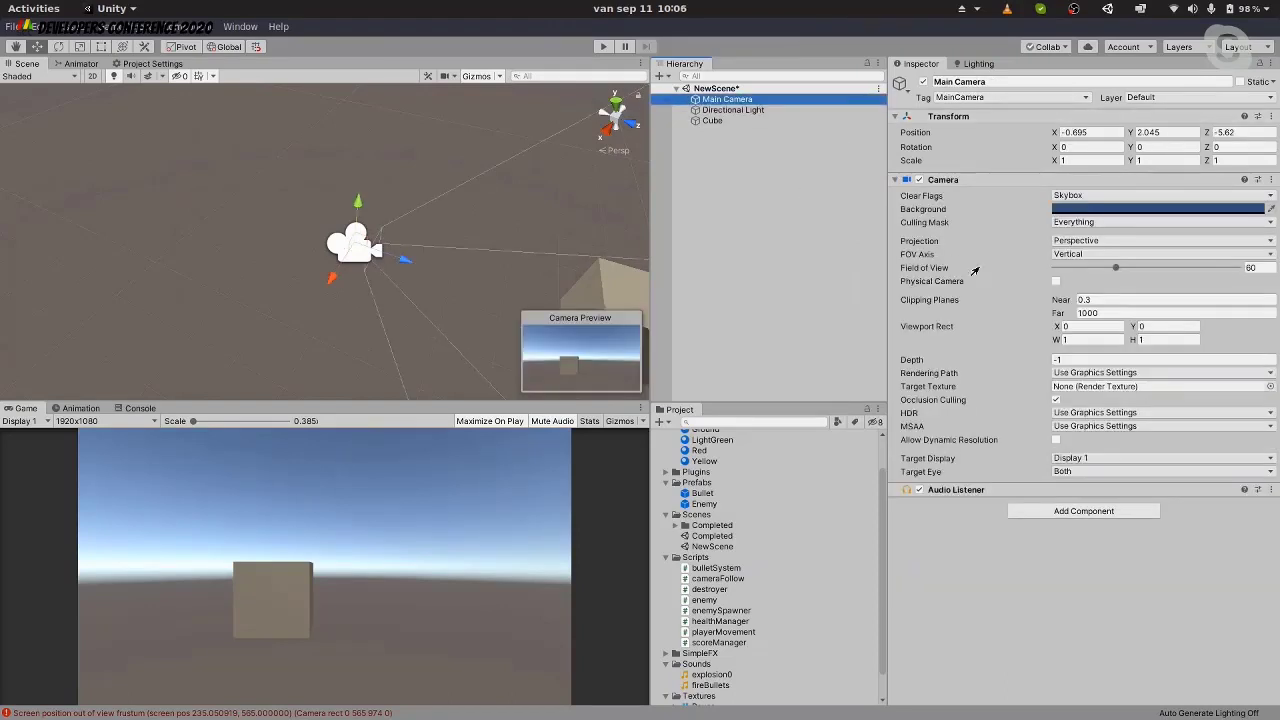
click(742, 120)
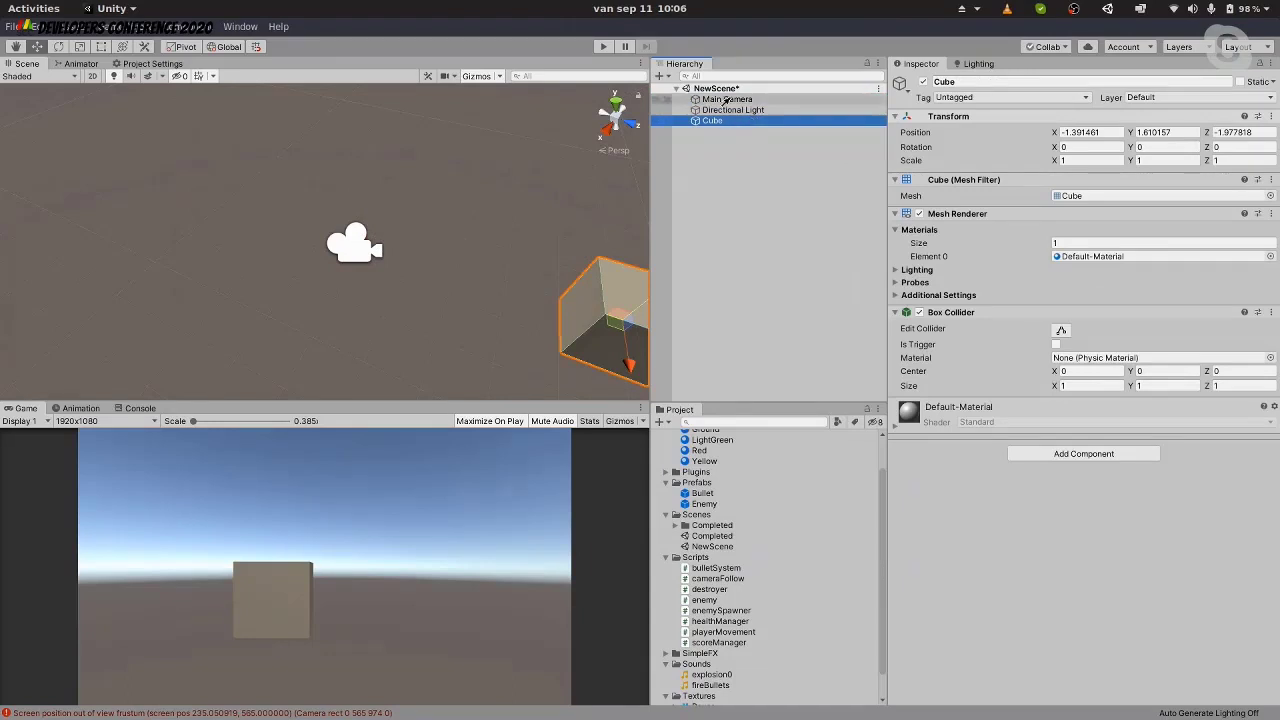
click(740, 100)
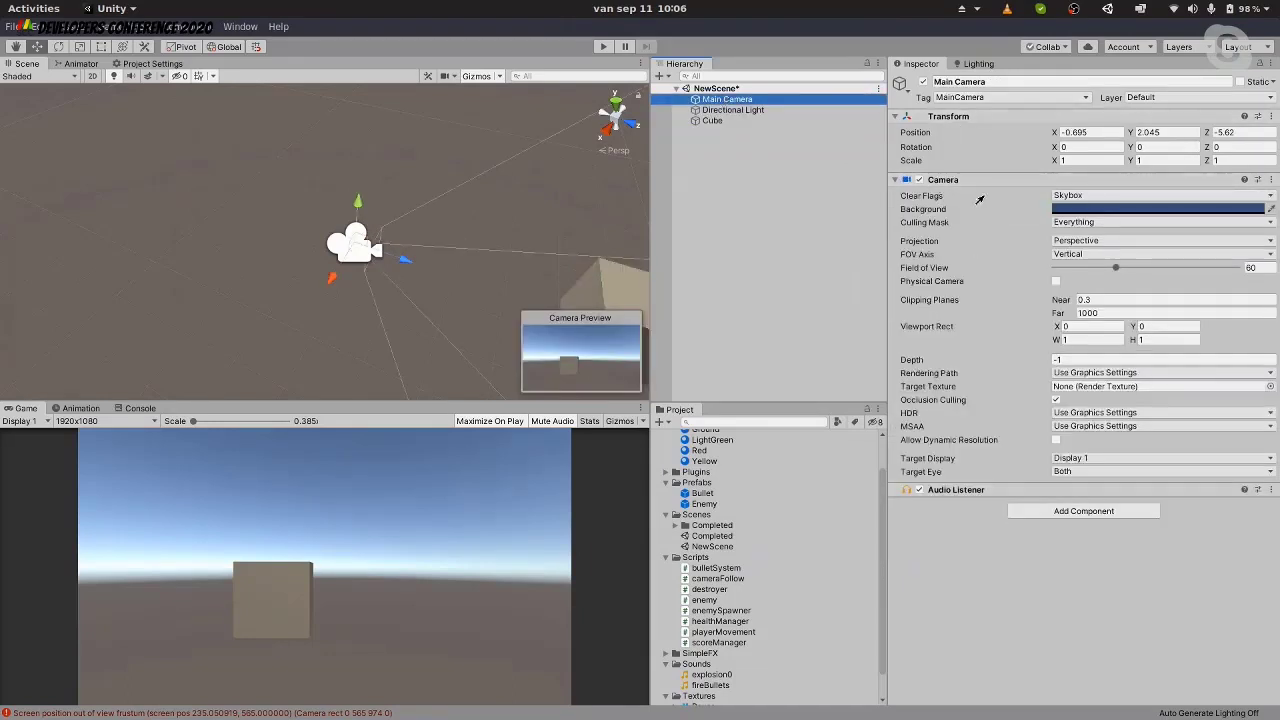
click(1062, 132)
scroll(409, 264, up, 2)
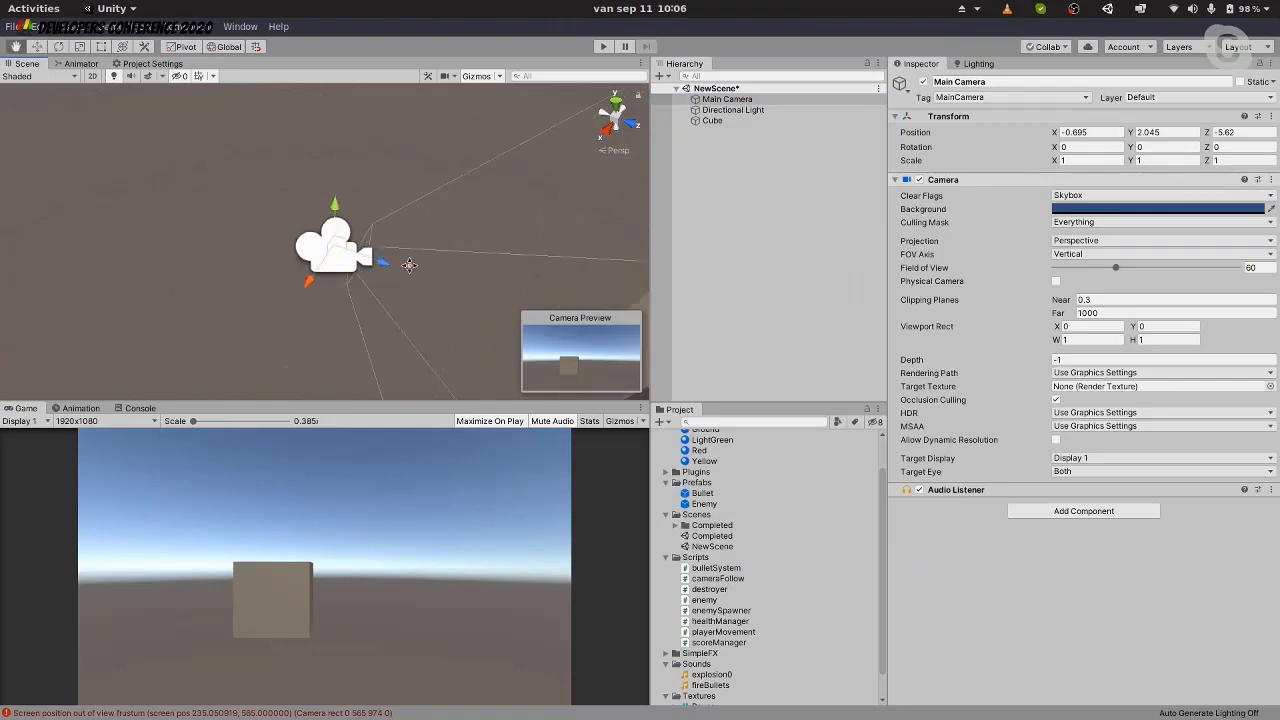
alt+drag(409, 264, 157, 183)
click(157, 183)
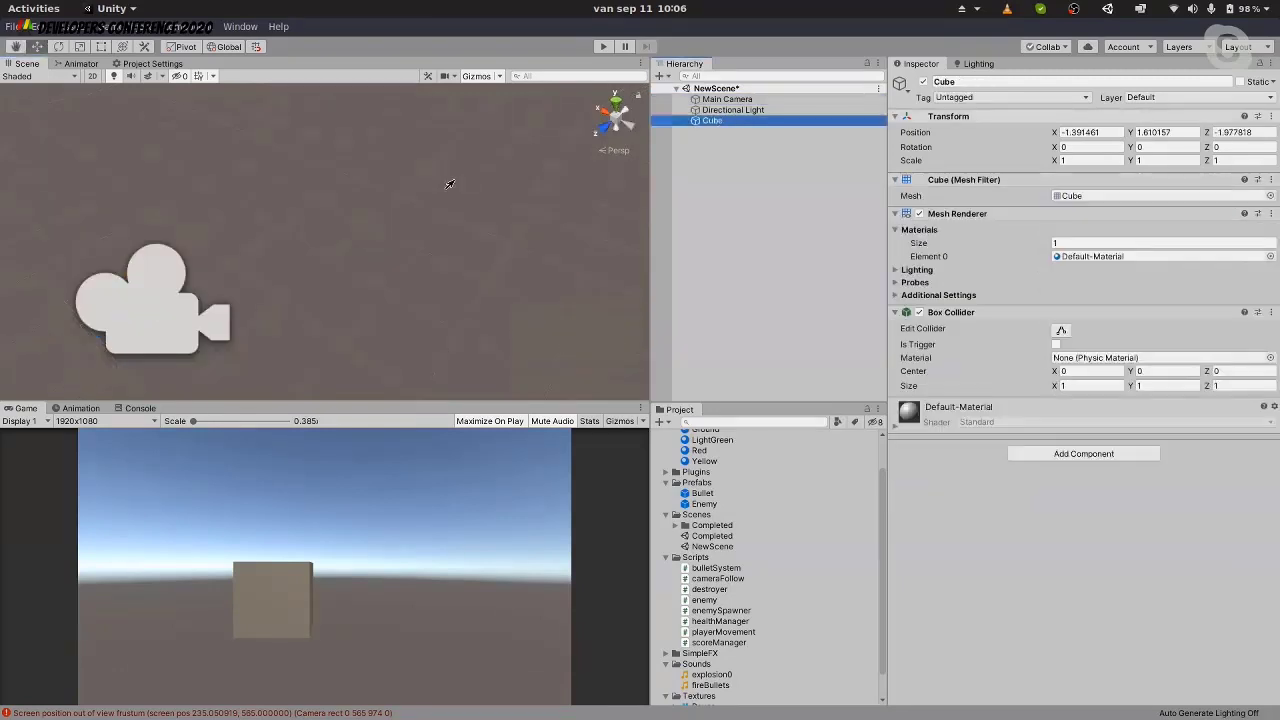
Set the Cube to Position X -3.71, Rotation Y -58.57 and Scale Y 2.42
alt+drag(294, 199, 363, 227)
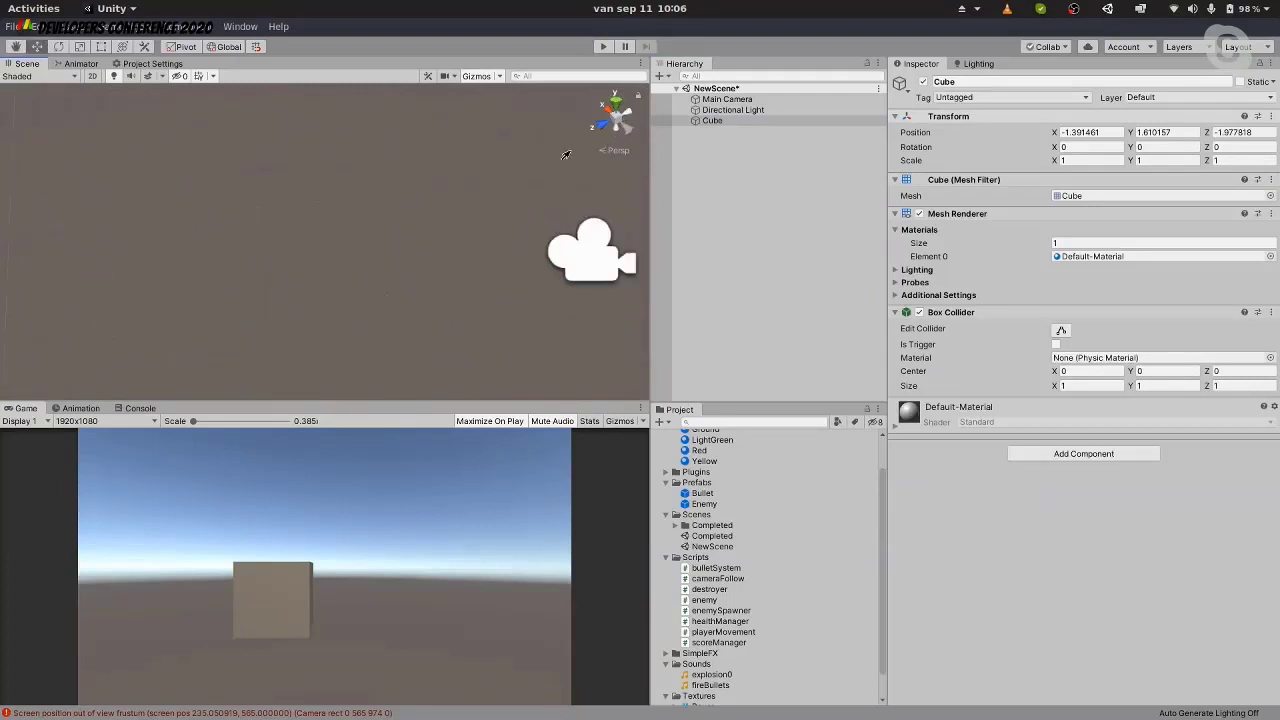
double_click(712, 120)
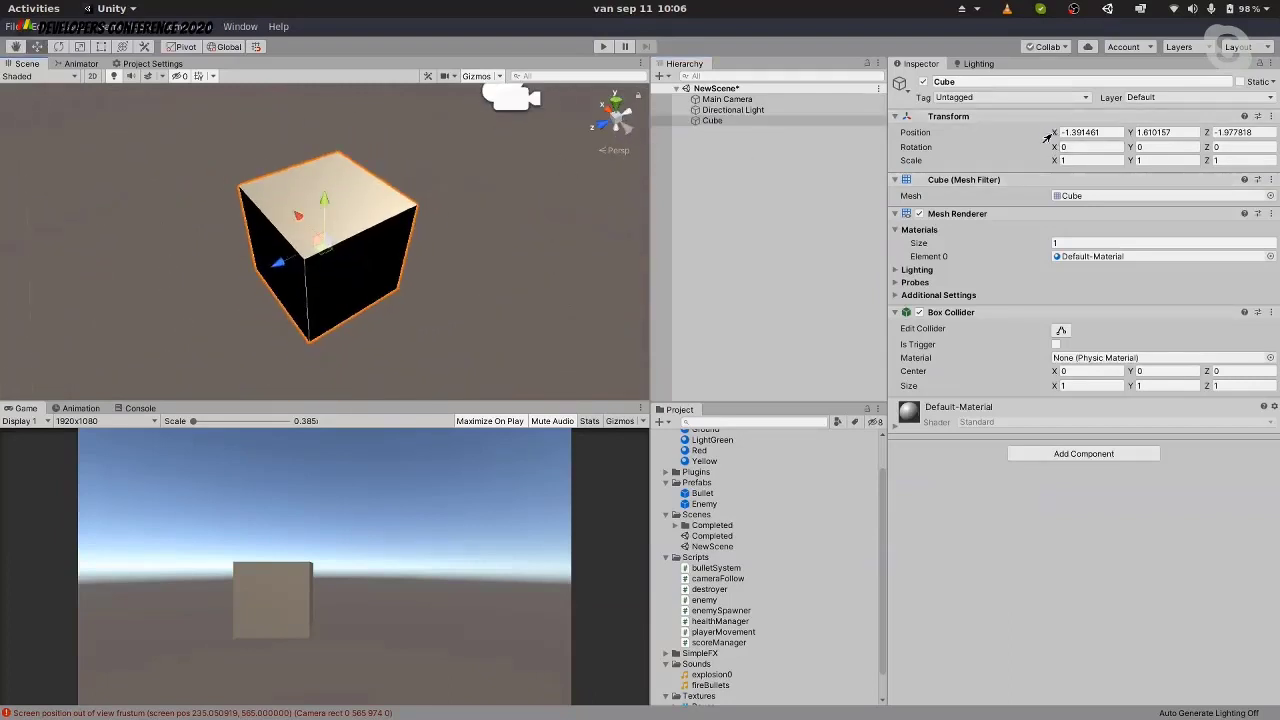
click(1080, 132)
middle_drag(281, 218, 342, 158)
alt+drag(342, 158, 272, 229)
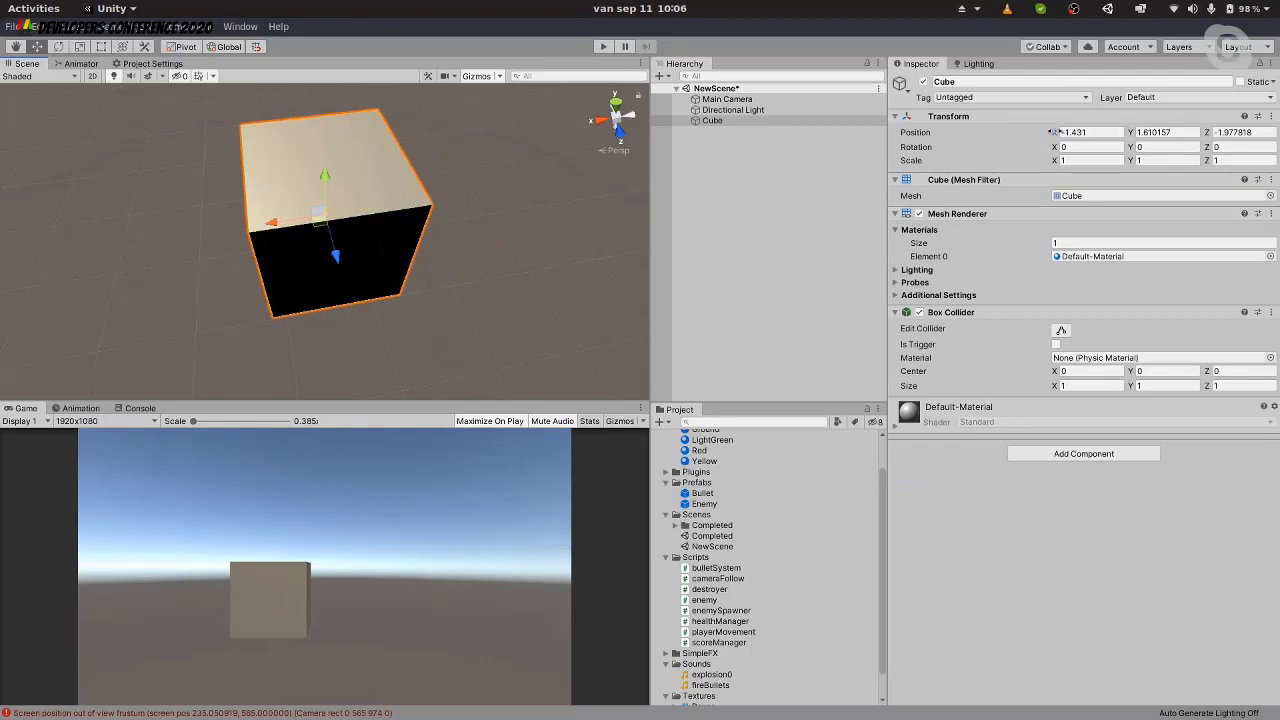
mouse_move(1050, 132)
mouse_down()
mouse_move(1110, 135)
mouse_move(985, 140)
mouse_move(1100, 142)
mouse_move(1032, 150)
mouse_up()
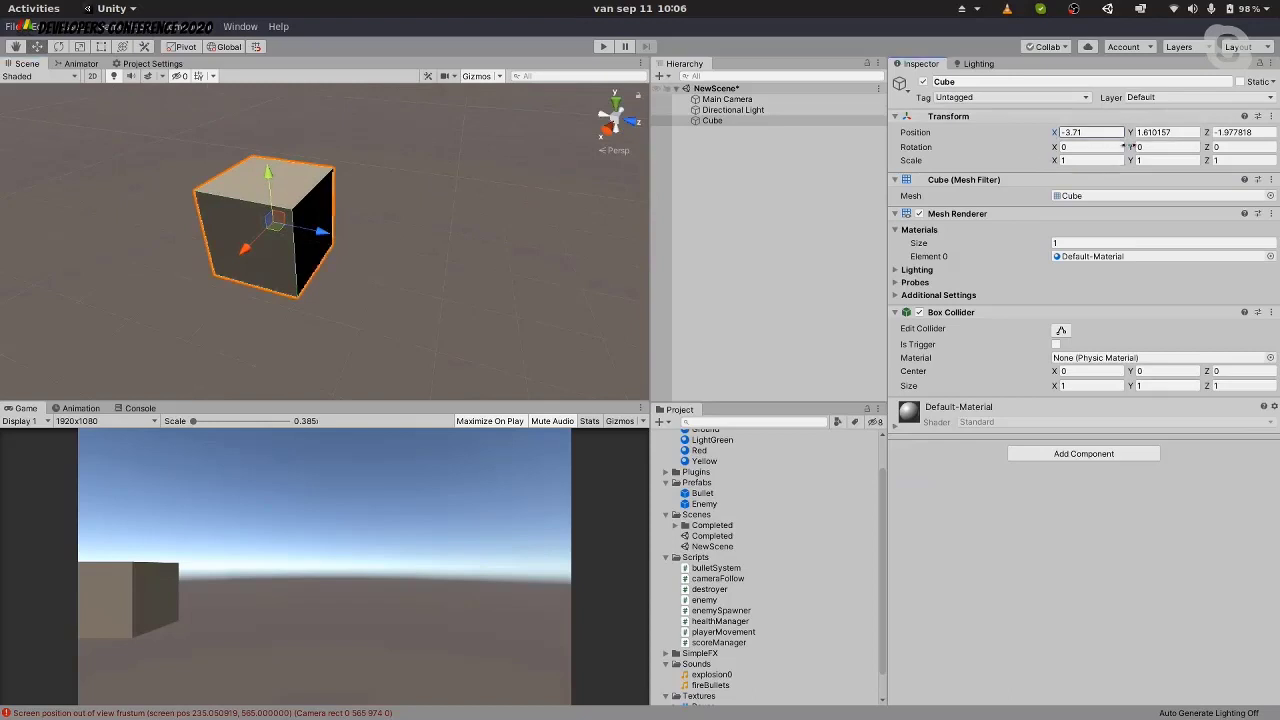
drag(1131, 147, 424, 110)
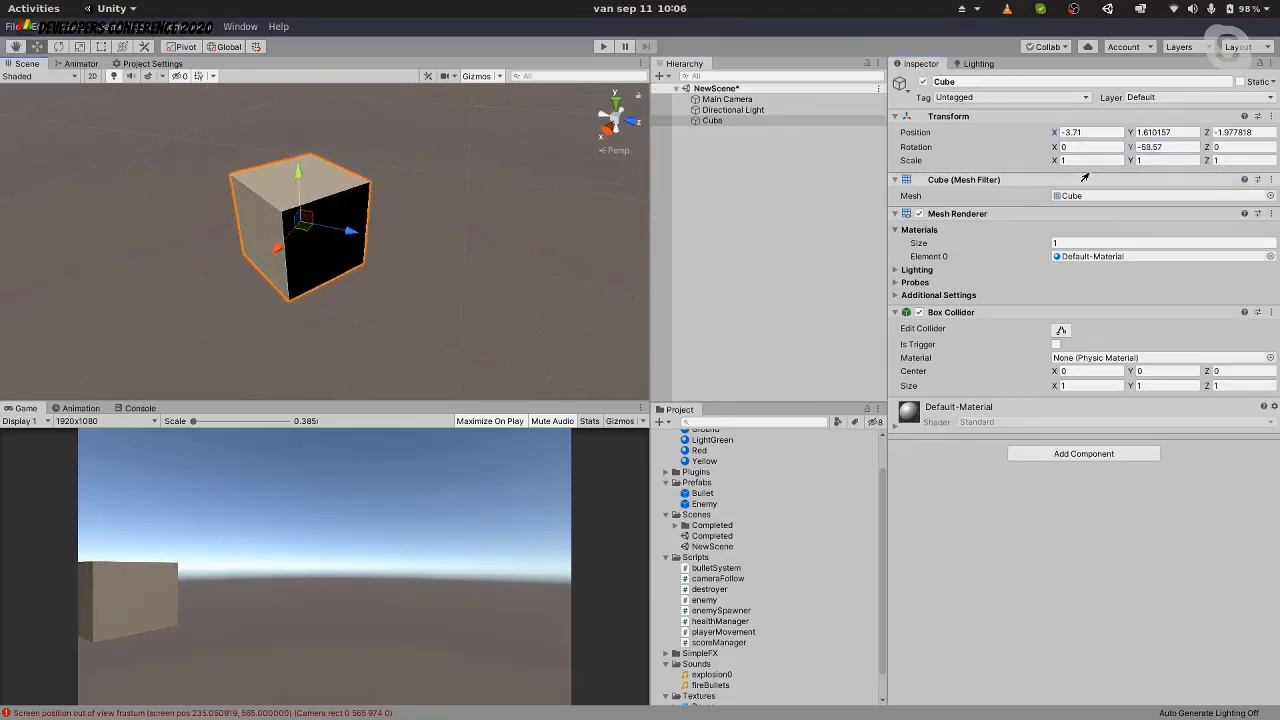
mouse_move(1131, 160)
mouse_down()
mouse_move(1150, 165)
mouse_move(1110, 163)
mouse_move(1143, 163)
mouse_up()
click(772, 121)
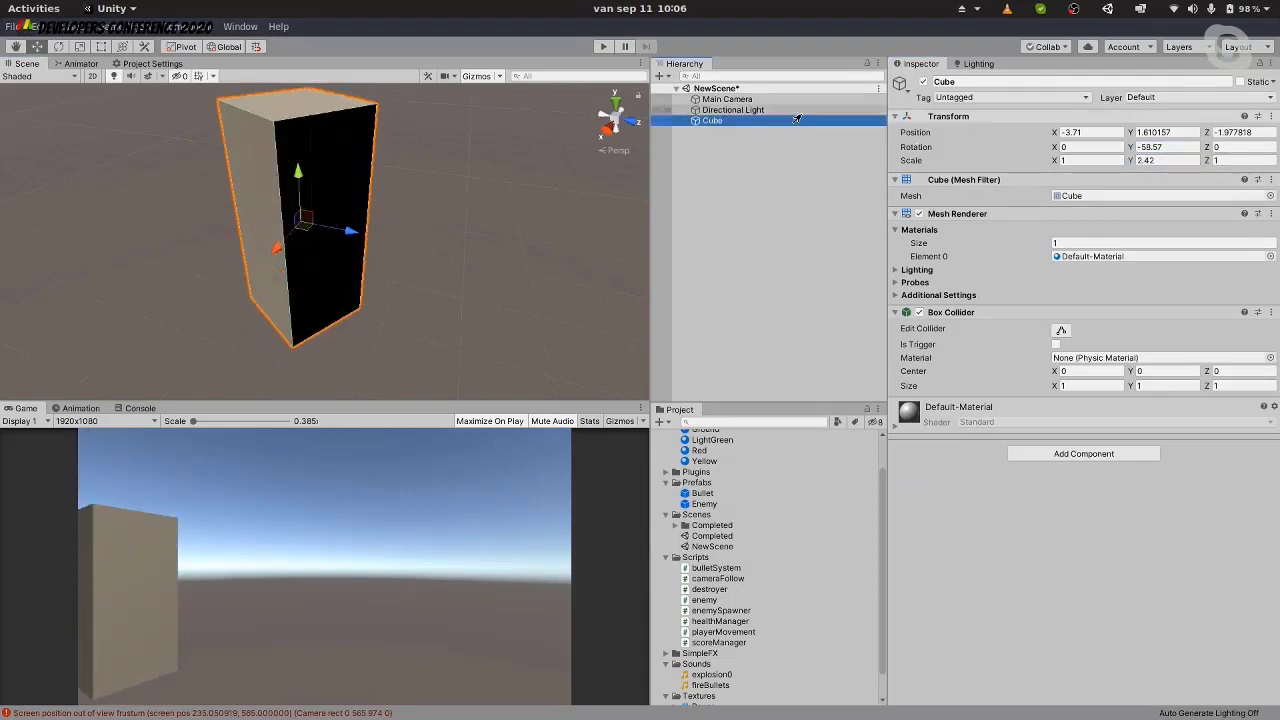
click(740, 110)
click(755, 120)
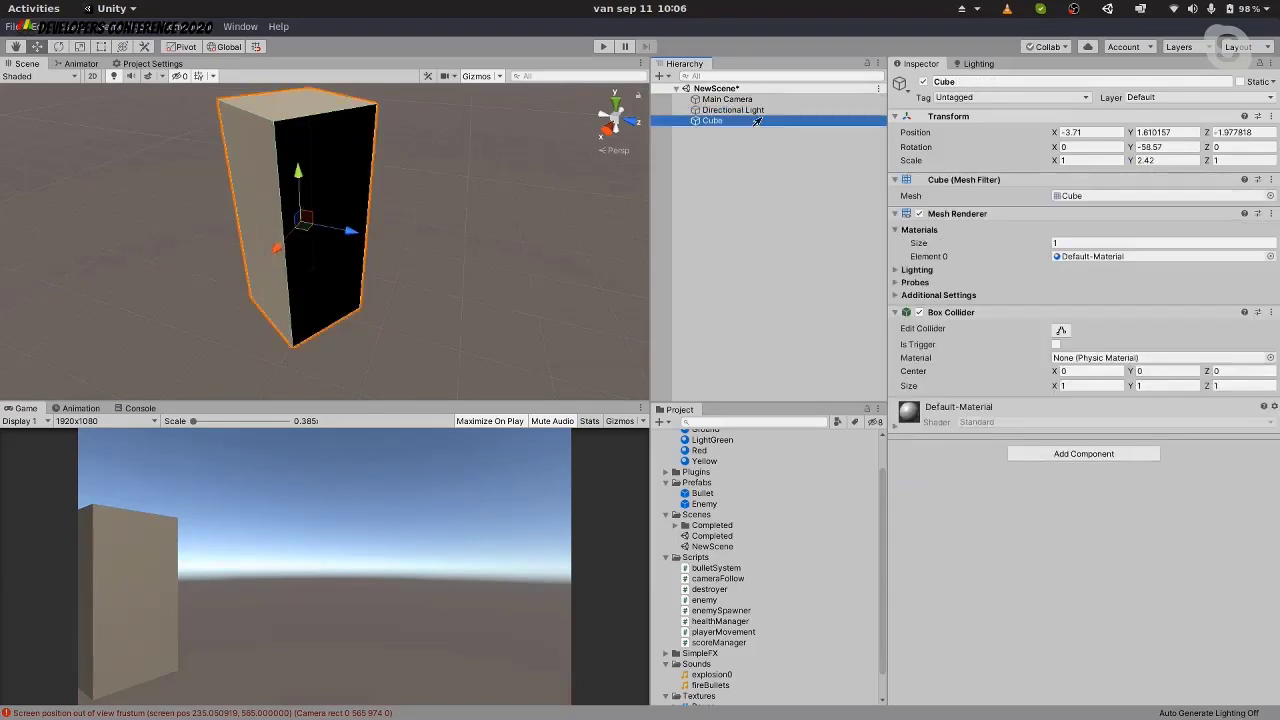
key(Delete)
right_click(720, 197)
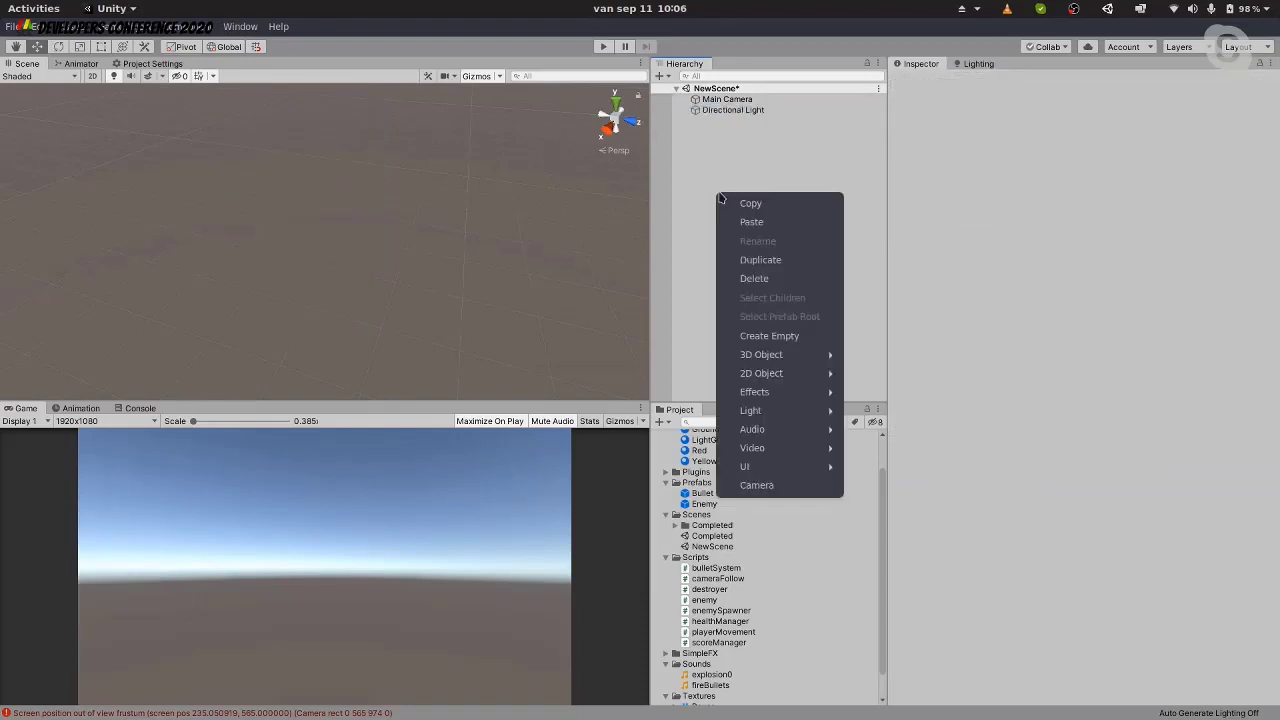
click(754, 157)
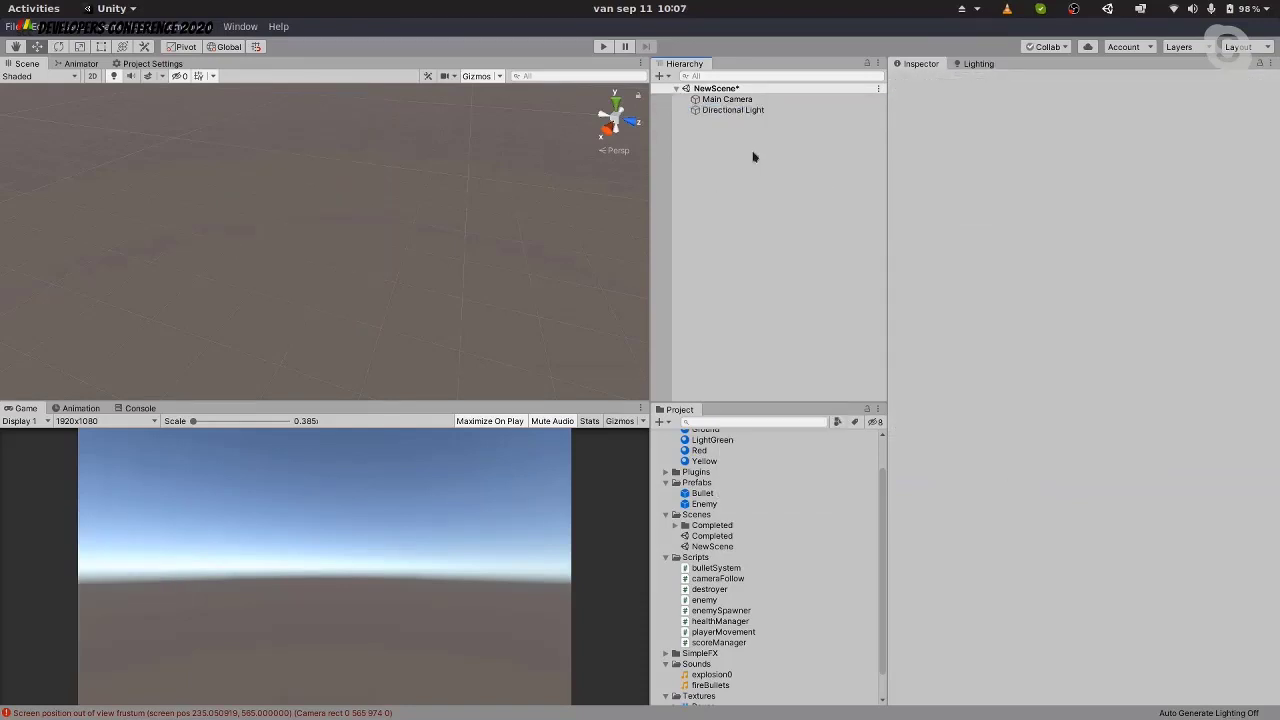
key(ctrl+z)
key(ctrl+z)
key(ctrl+z)
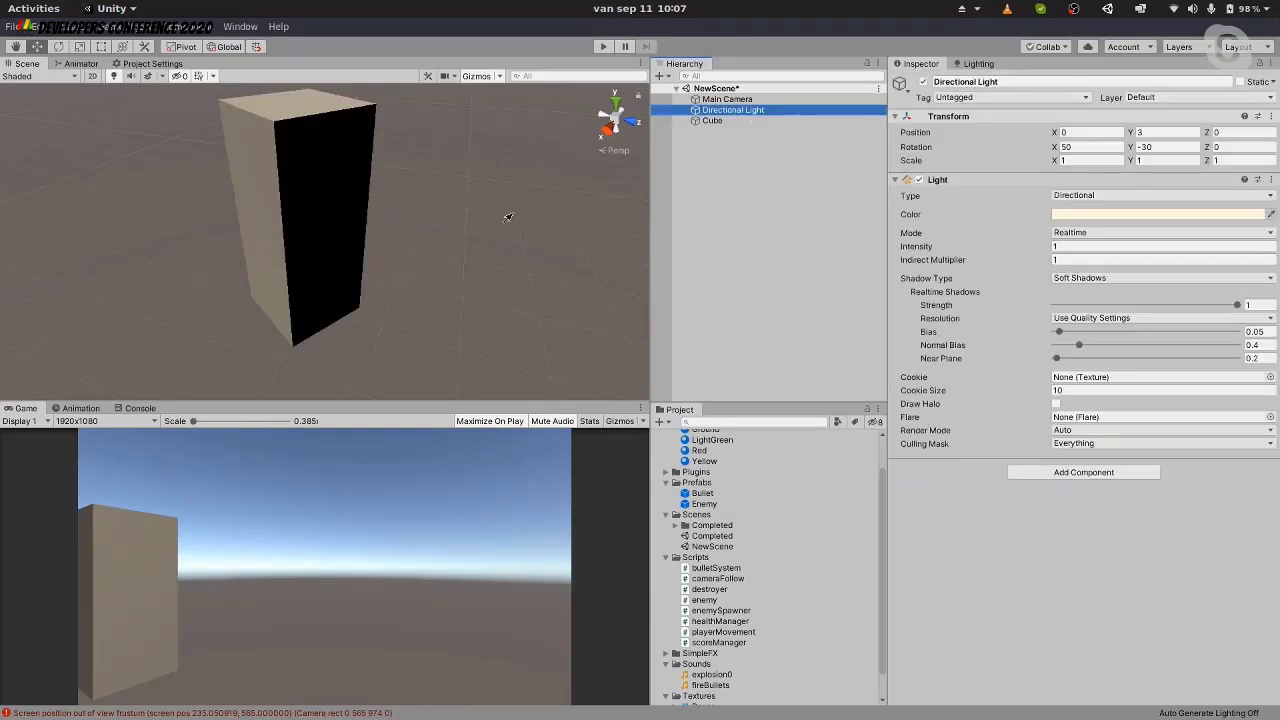
click(923, 82)
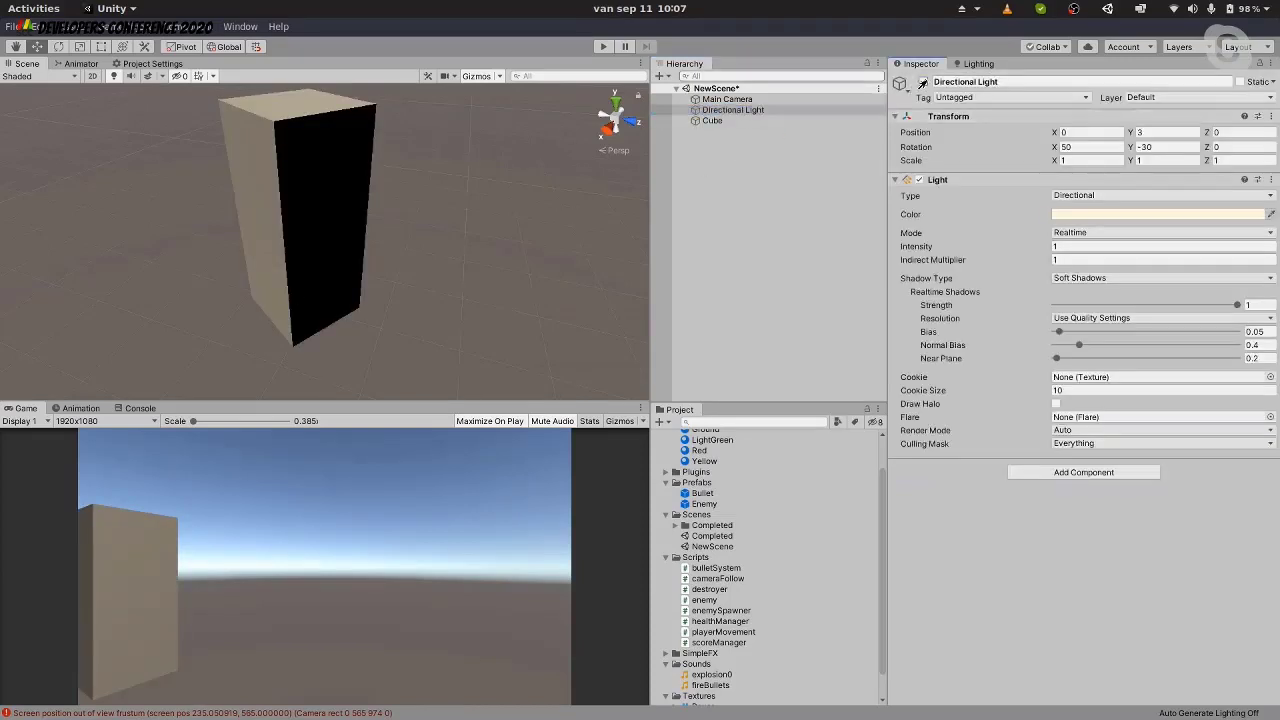
click(919, 82)
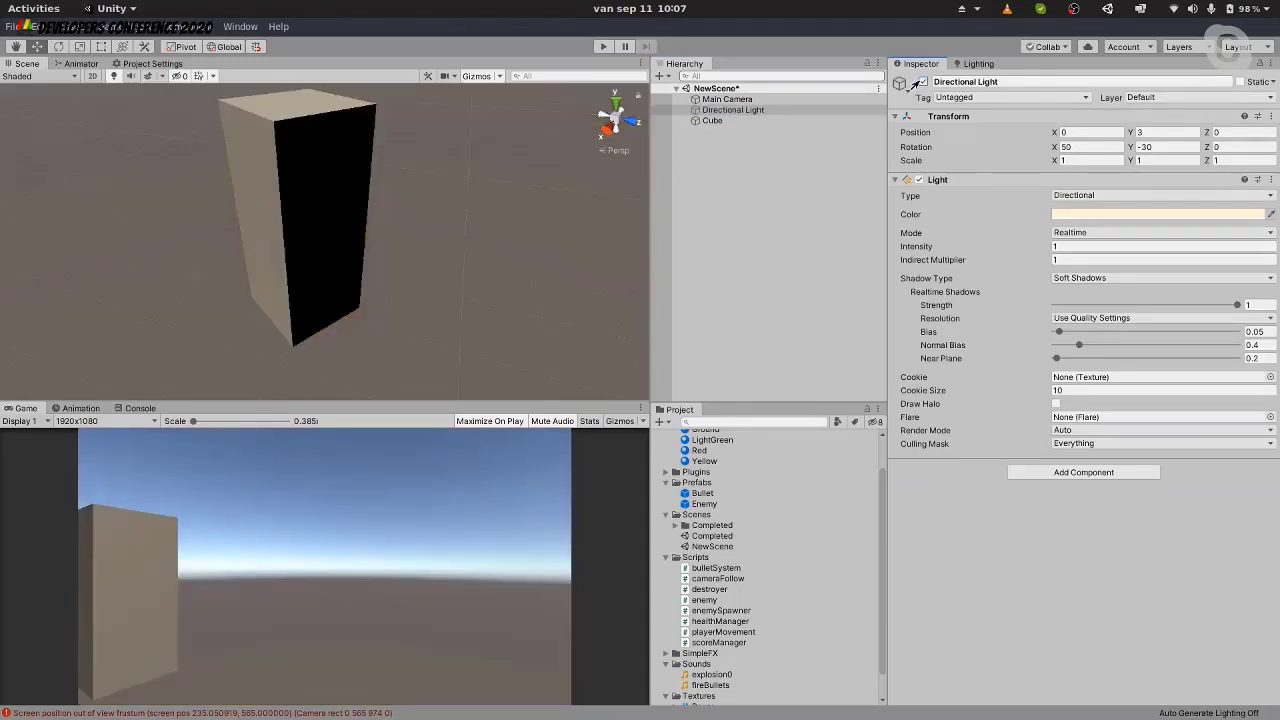
click(779, 110)
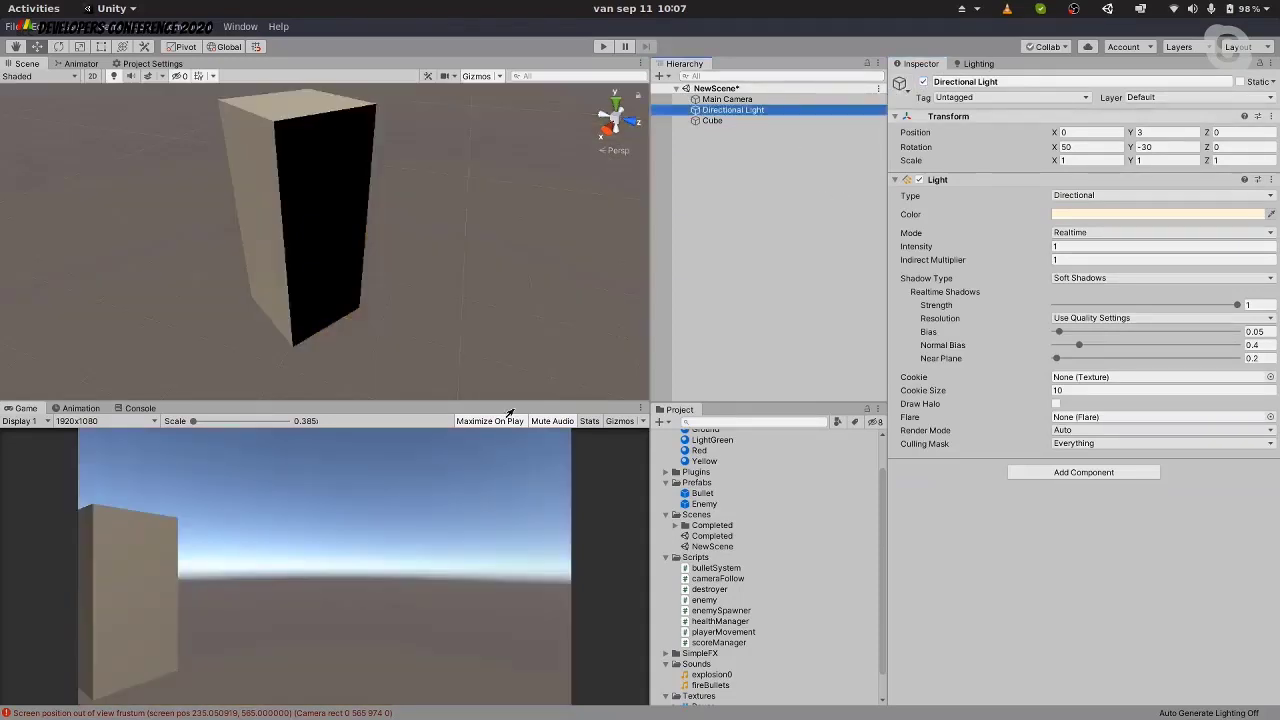
Keep the Directional Light's type as Directional and raise its Intensity from 1 to 1.7
right_drag(459, 246, 749, 274)
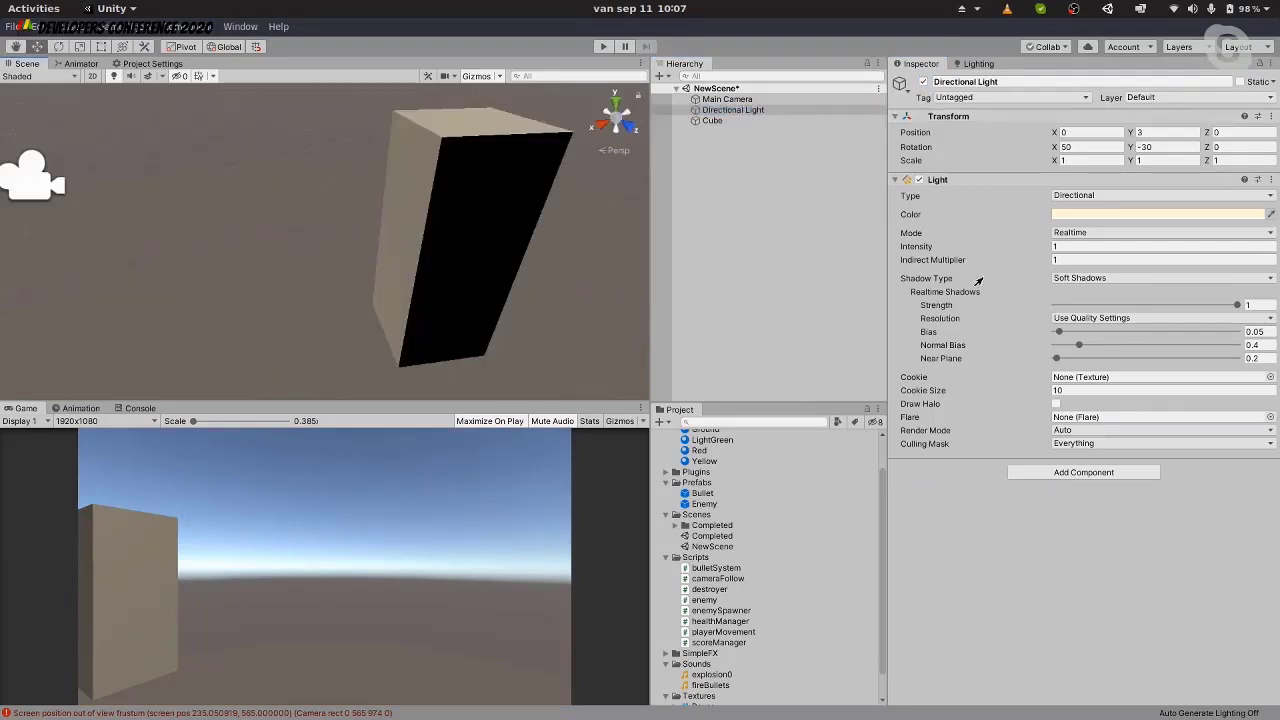
click(728, 110)
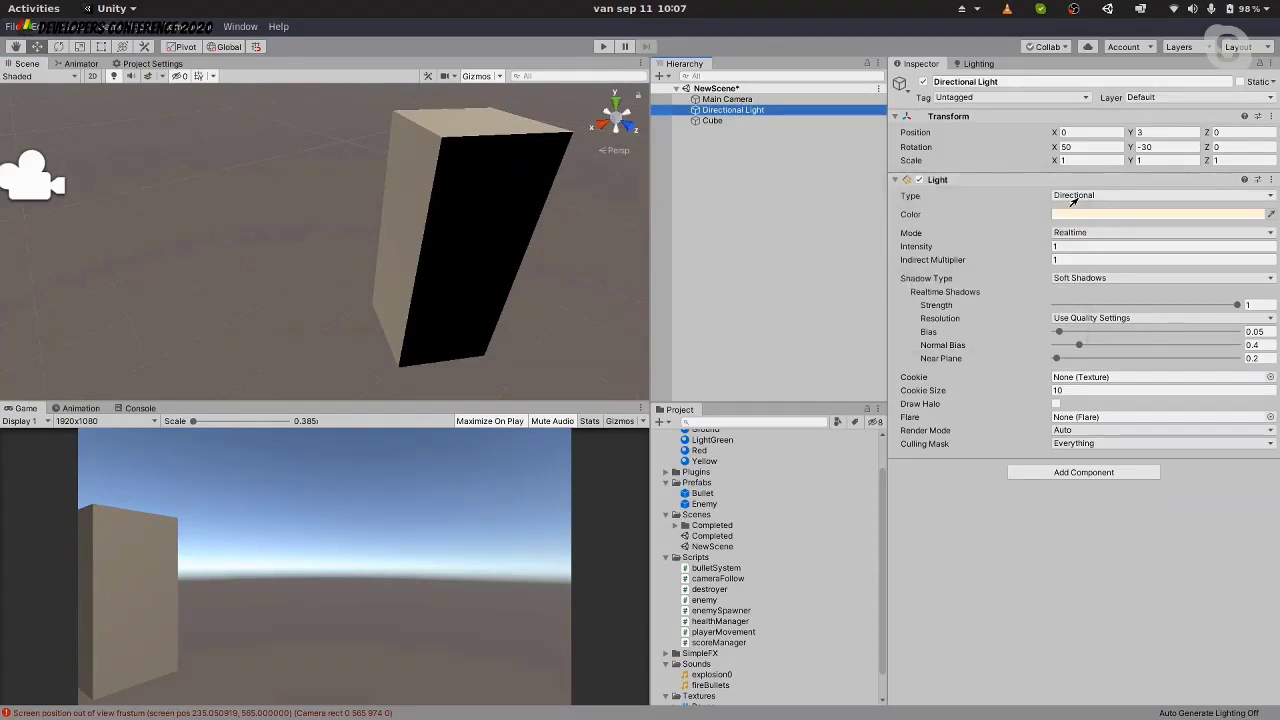
click(1077, 197)
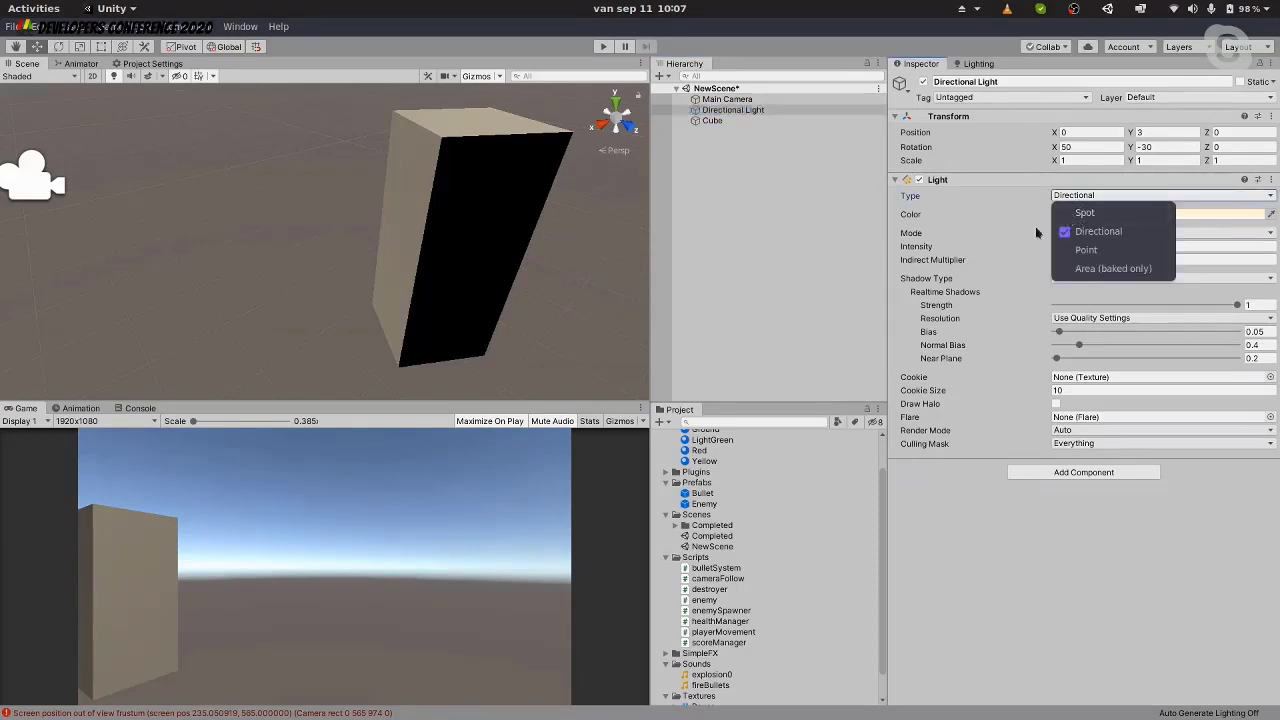
click(868, 235)
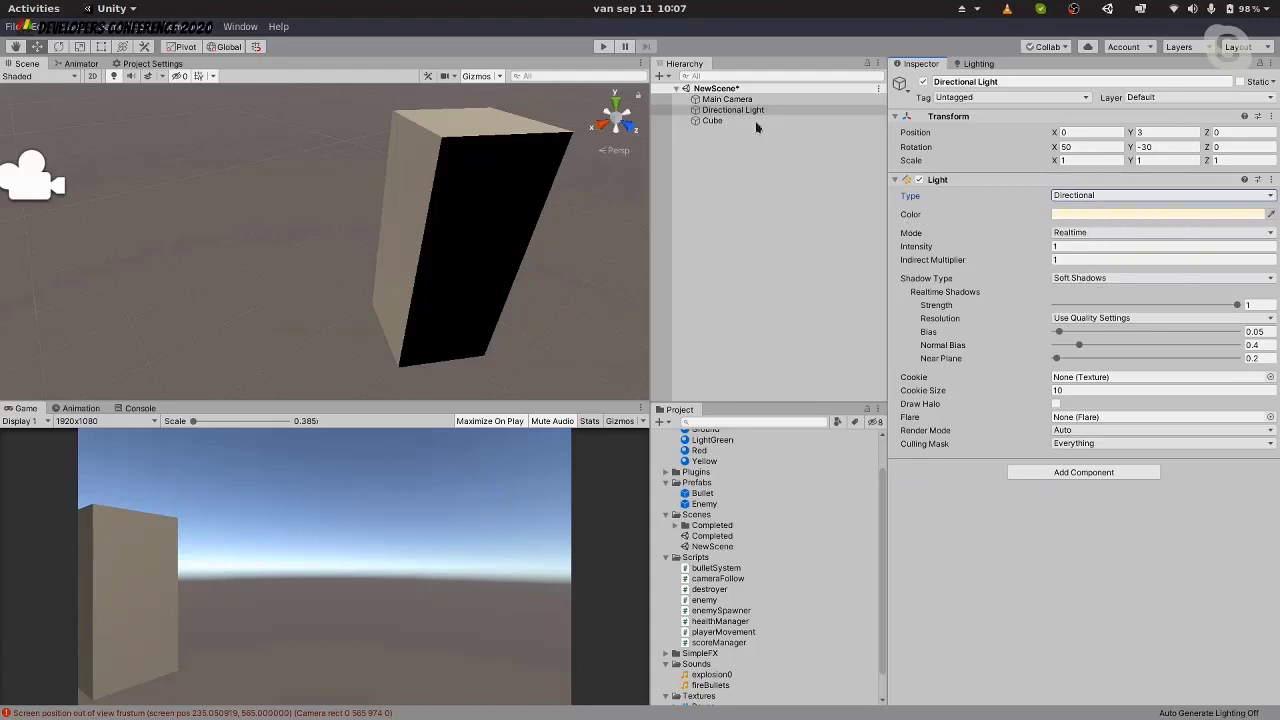
double_click(754, 112)
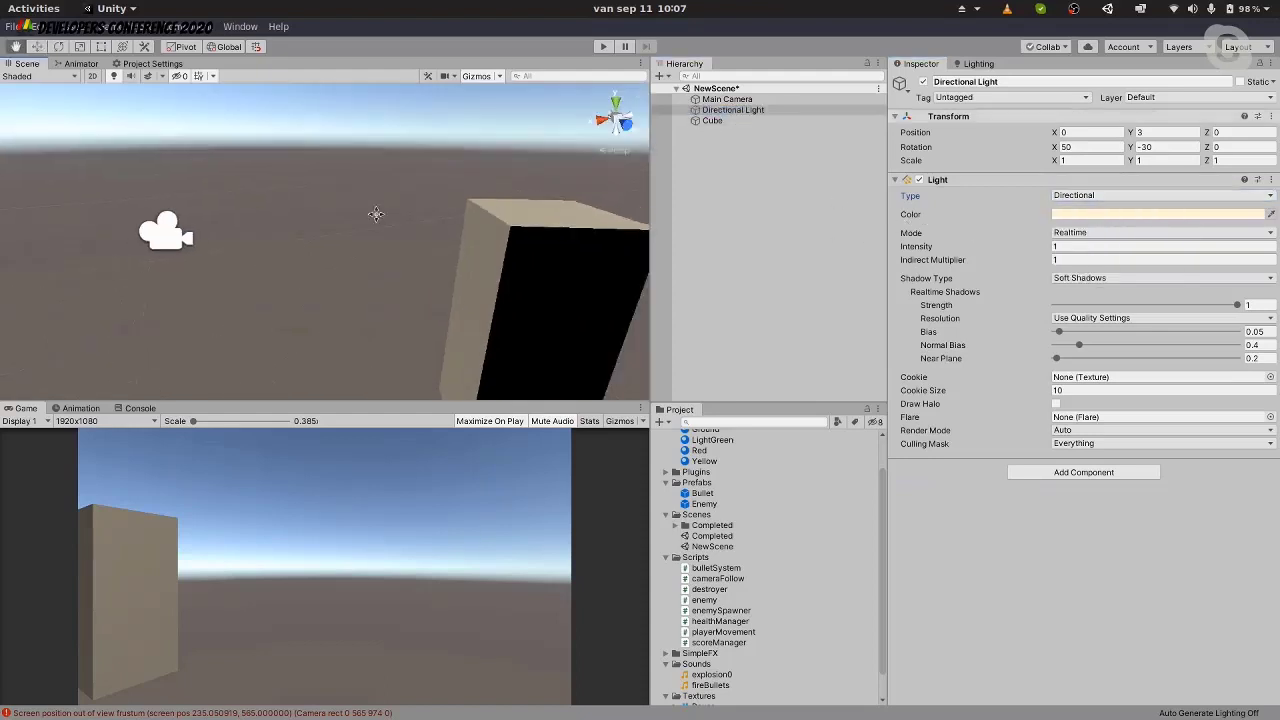
alt+drag(499, 193, 349, 243)
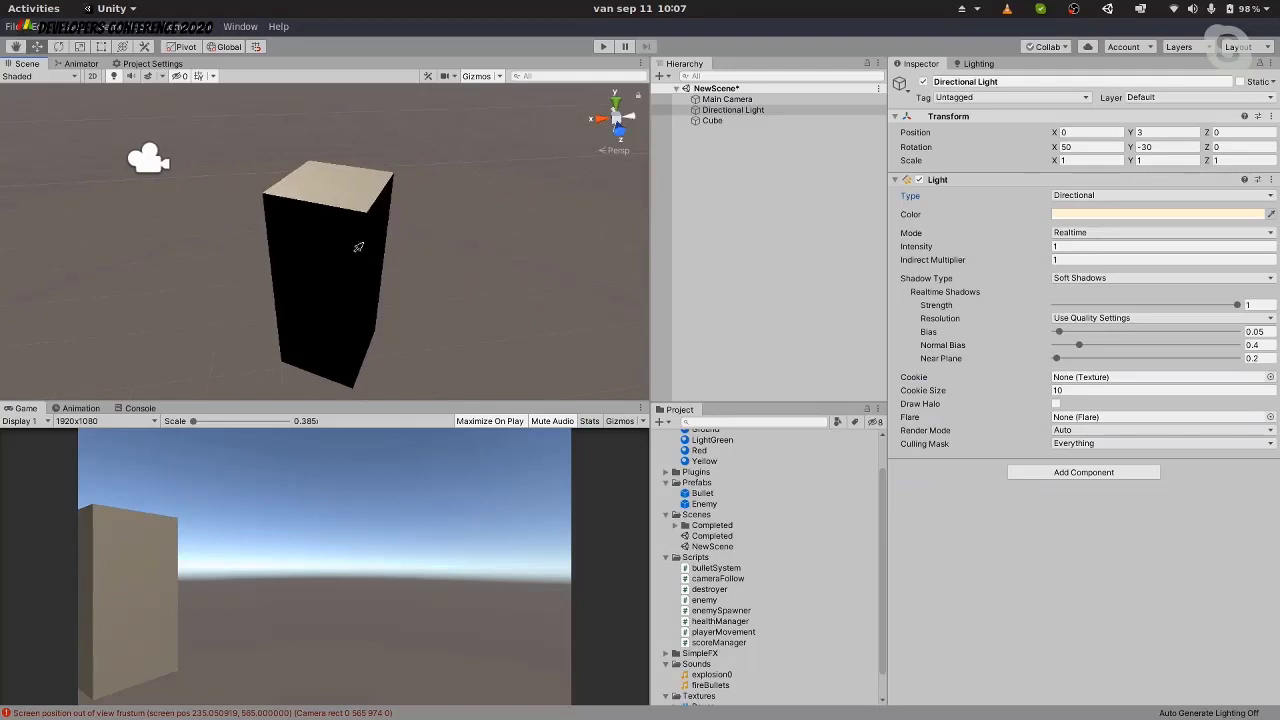
drag(1045, 247, 1058, 249)
click(1068, 260)
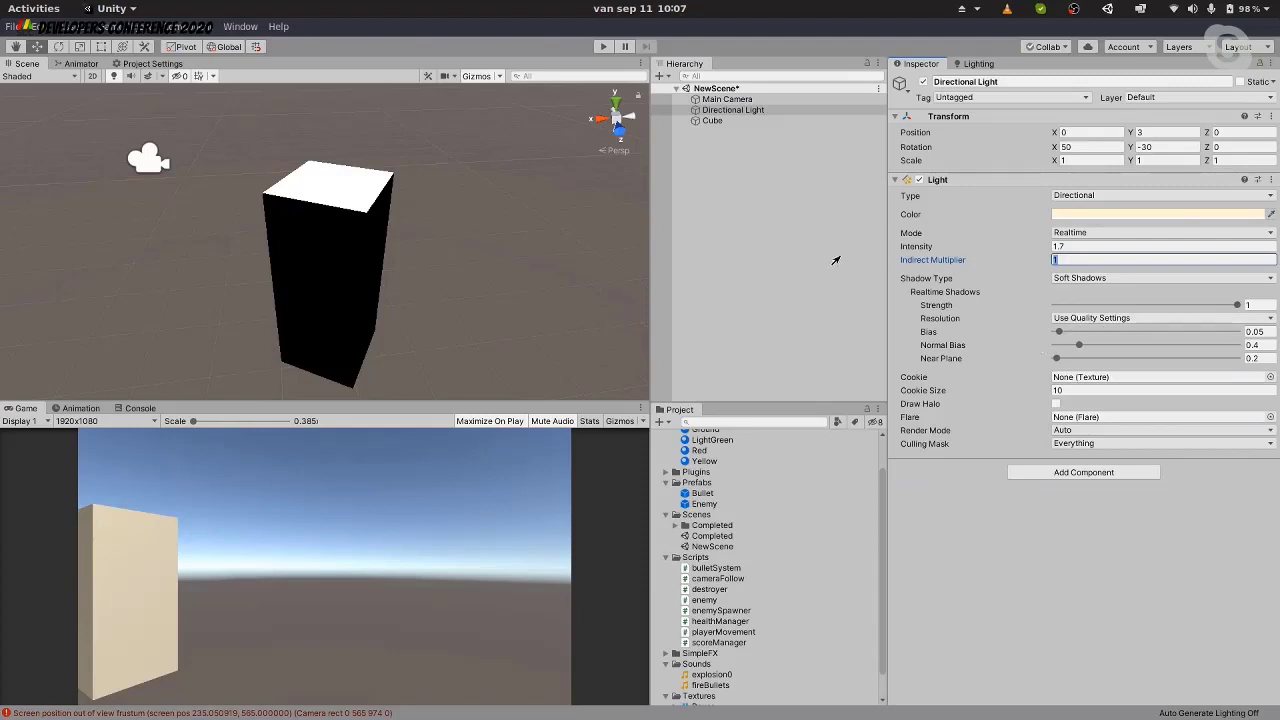
click(806, 236)
Switch Main Camera to Orthographic and back to Perspective, then set Field of View to 22.8
click(727, 100)
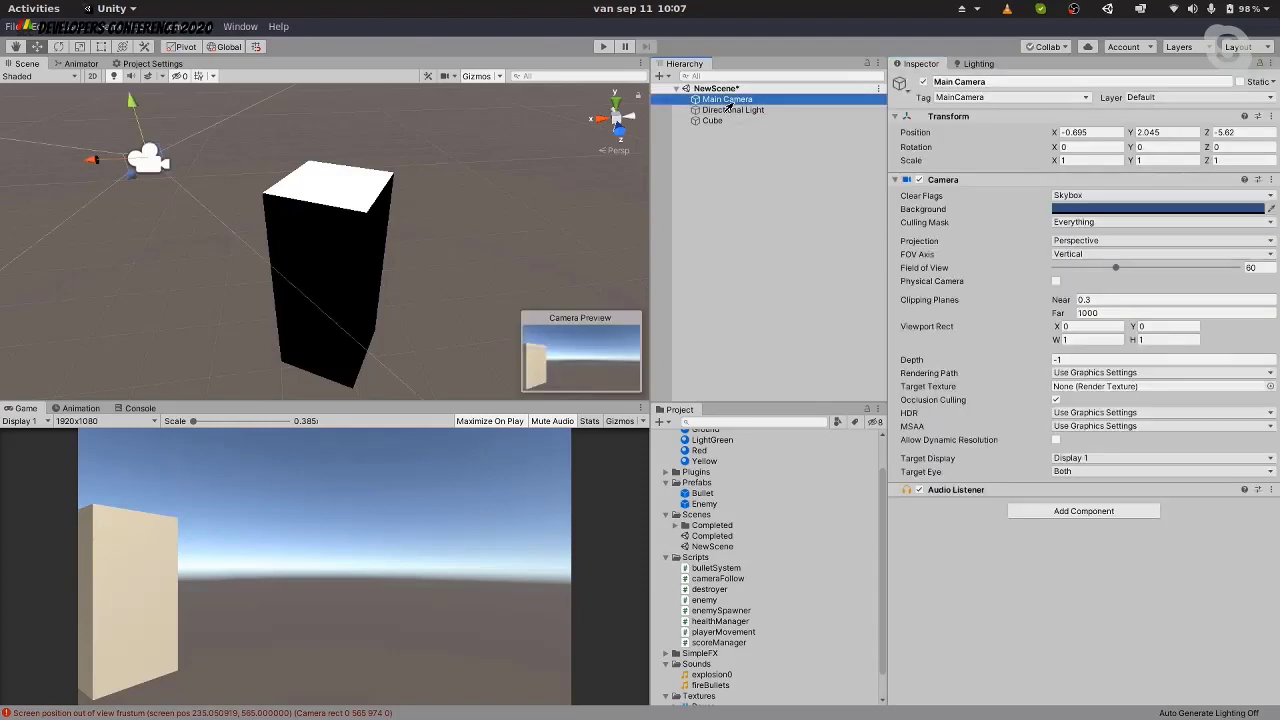
alt+drag(320, 260, 428, 272)
click(778, 100)
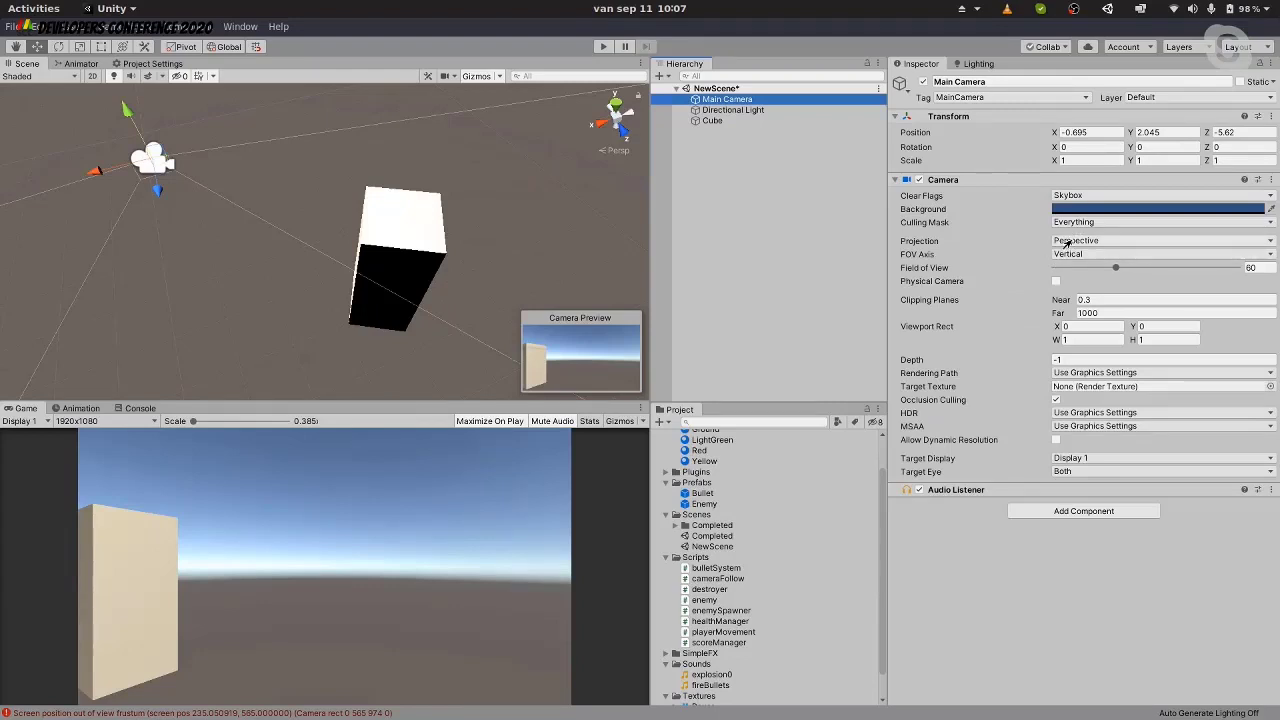
middle_drag(613, 215, 660, 252)
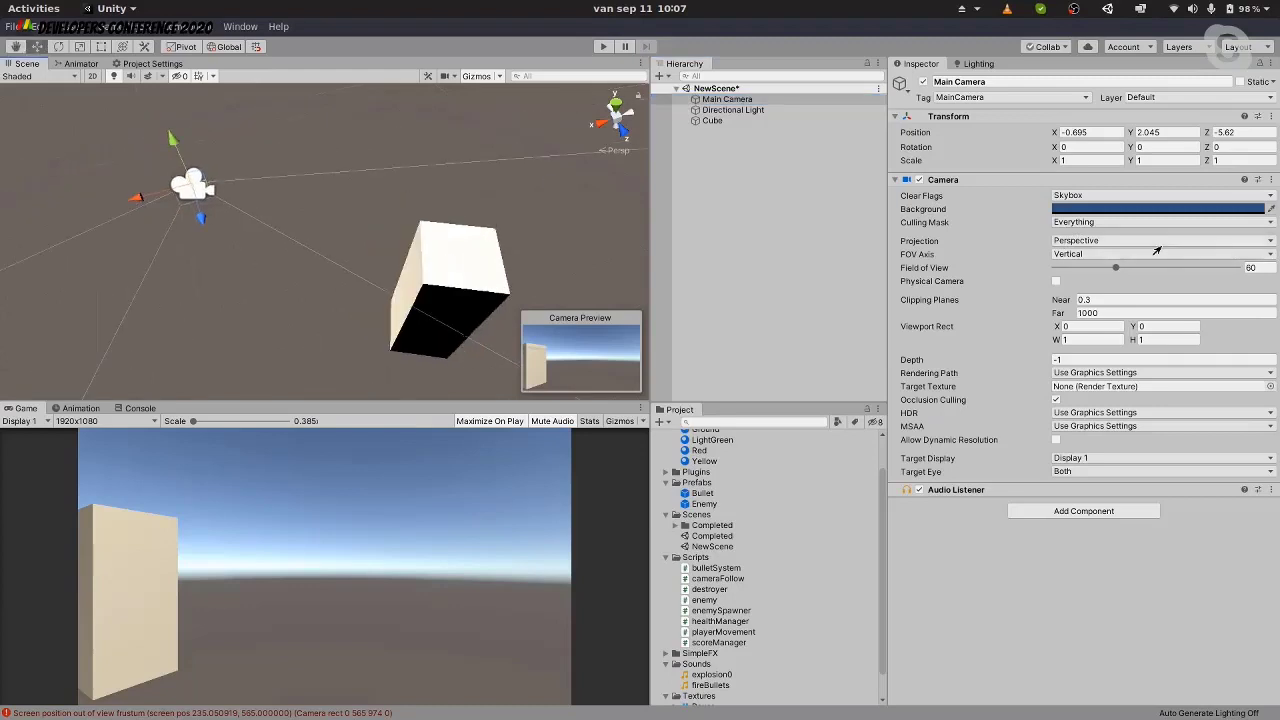
click(1063, 246)
click(1088, 272)
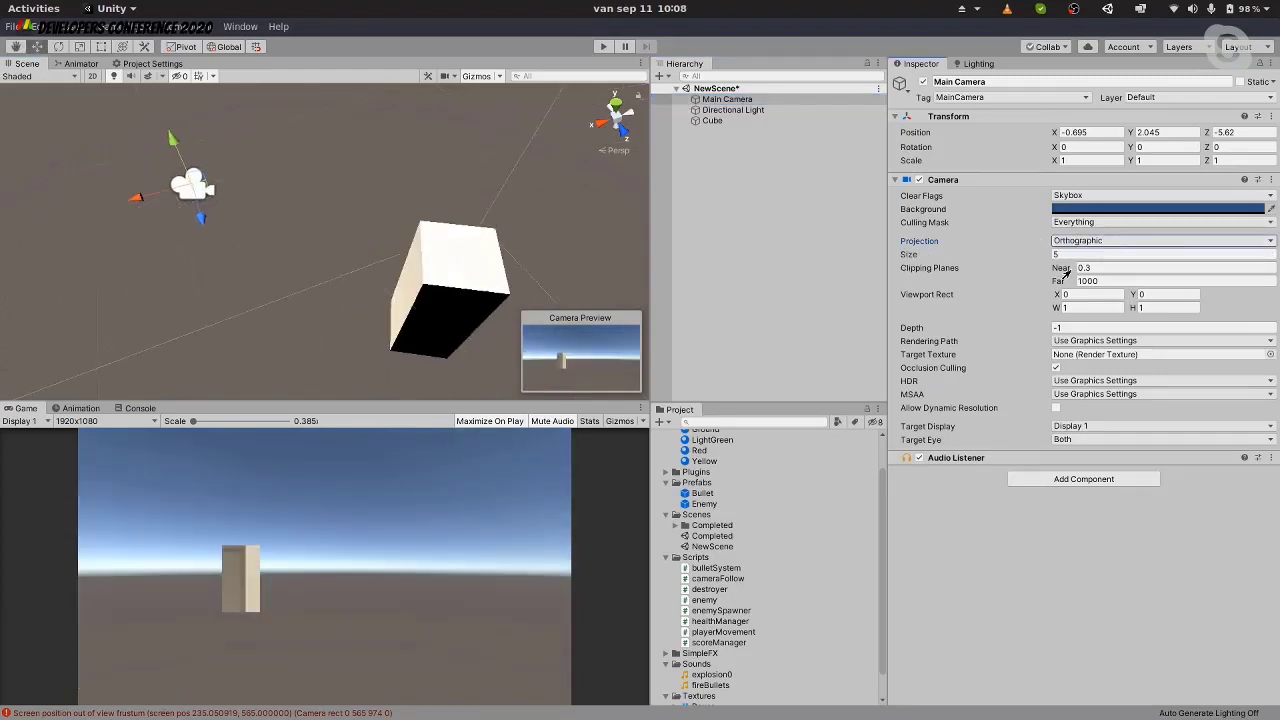
click(1091, 240)
click(1085, 255)
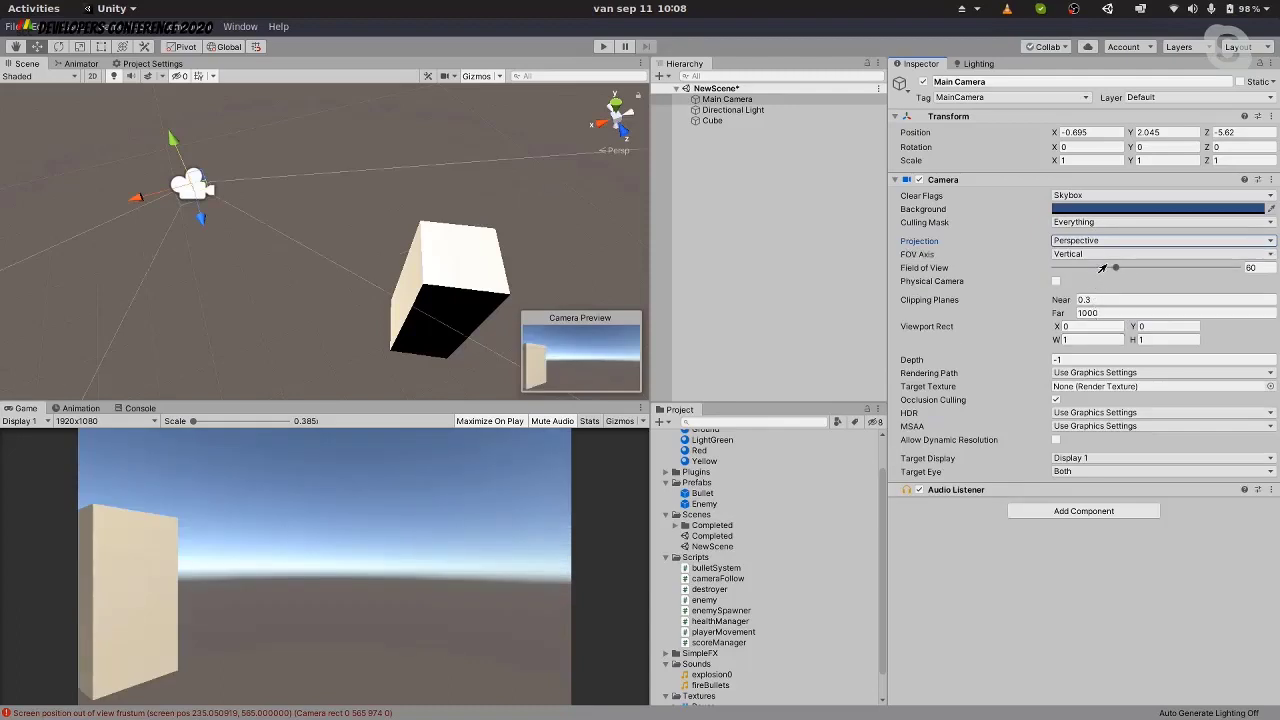
drag(1102, 268, 1078, 268)
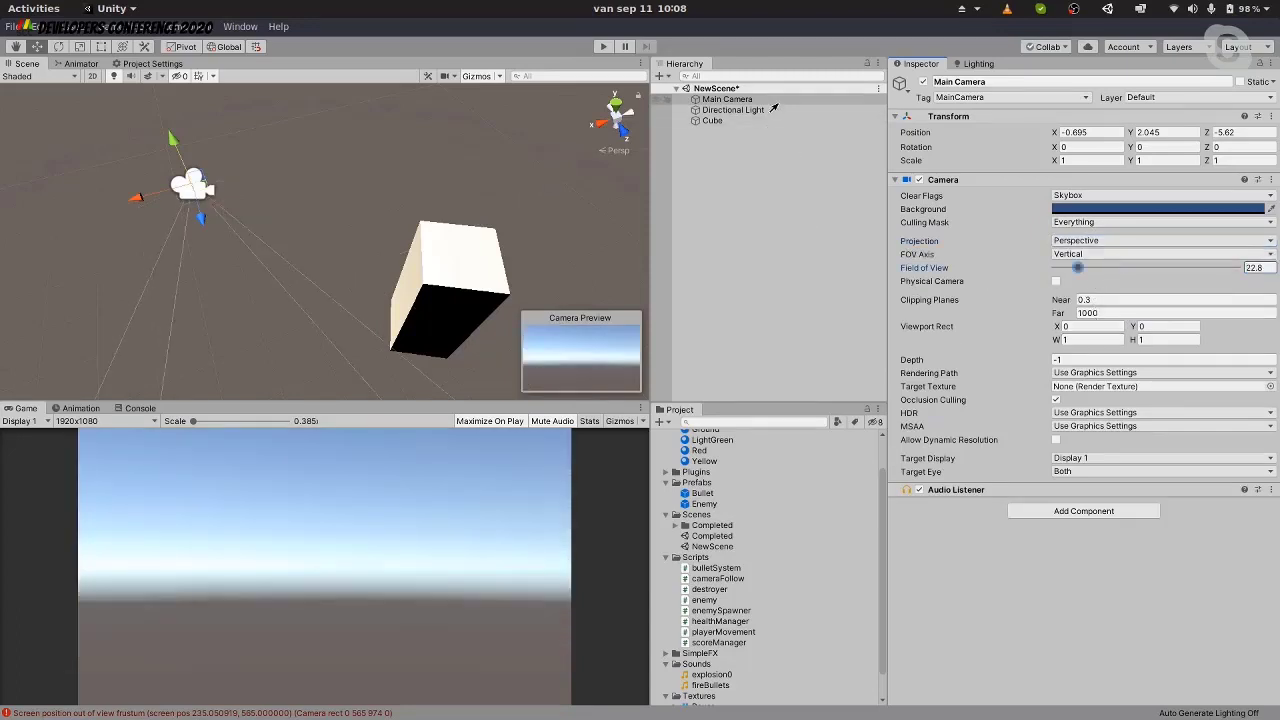
click(770, 110)
click(795, 100)
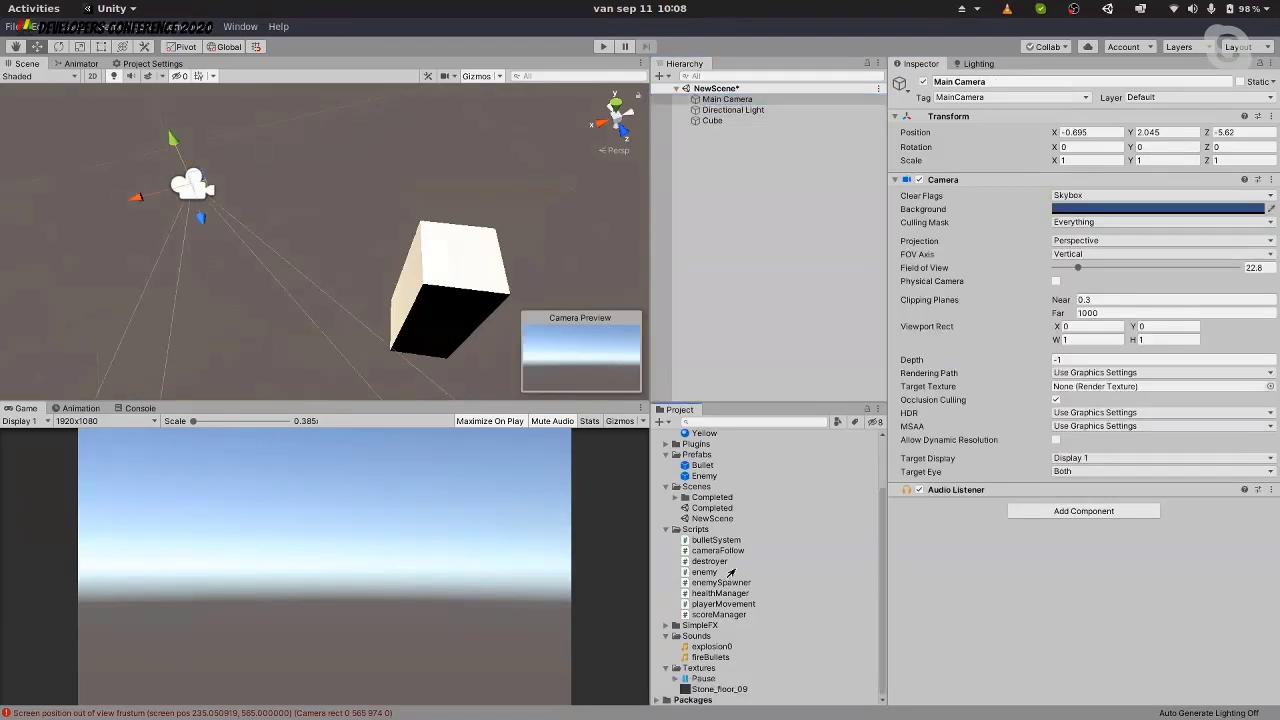
Delete the NewScene asset from the Scenes folder
scroll(735, 590, up, 3)
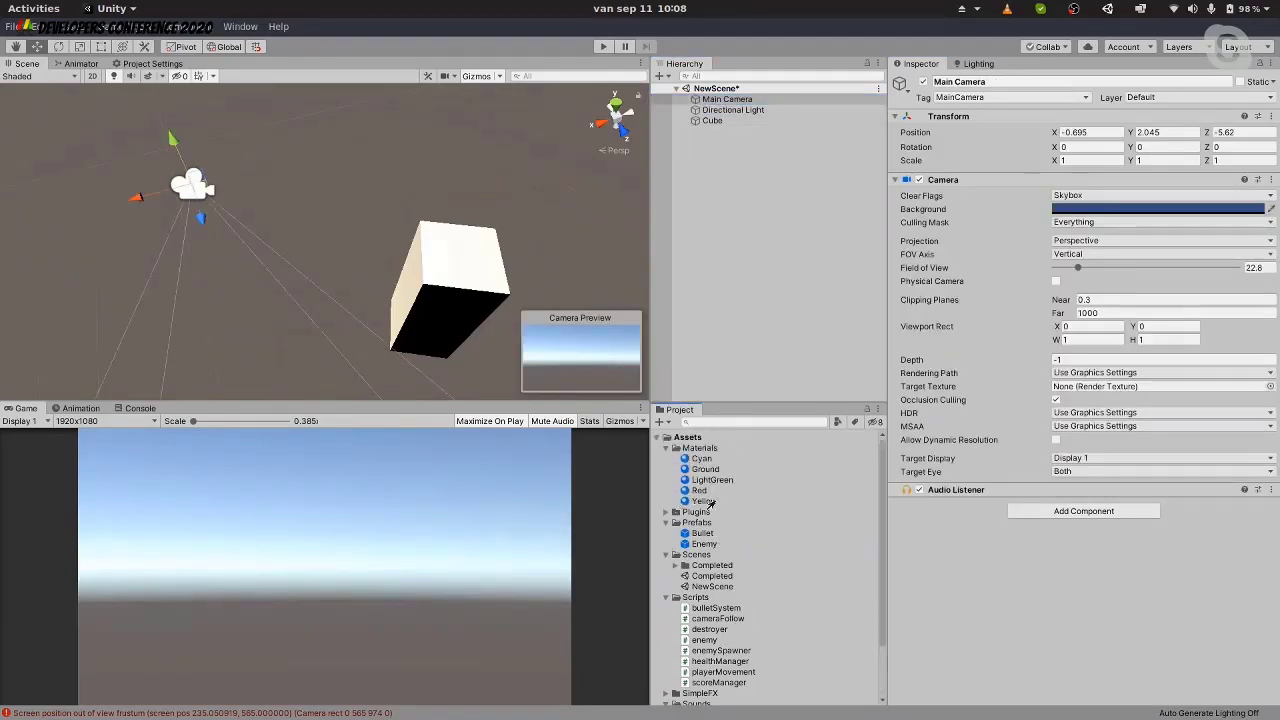
scroll(730, 540, down, 2)
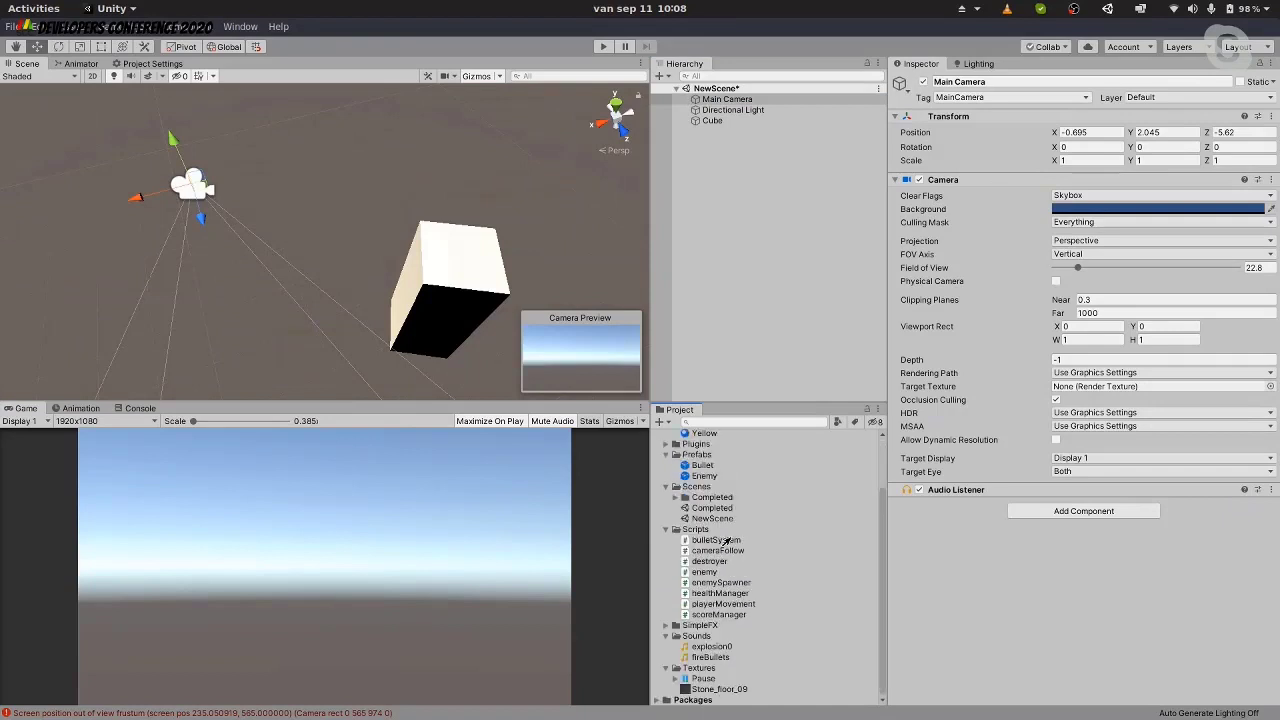
scroll(718, 515, up, 2)
click(743, 143)
scroll(720, 632, down, 2)
right_click(718, 520)
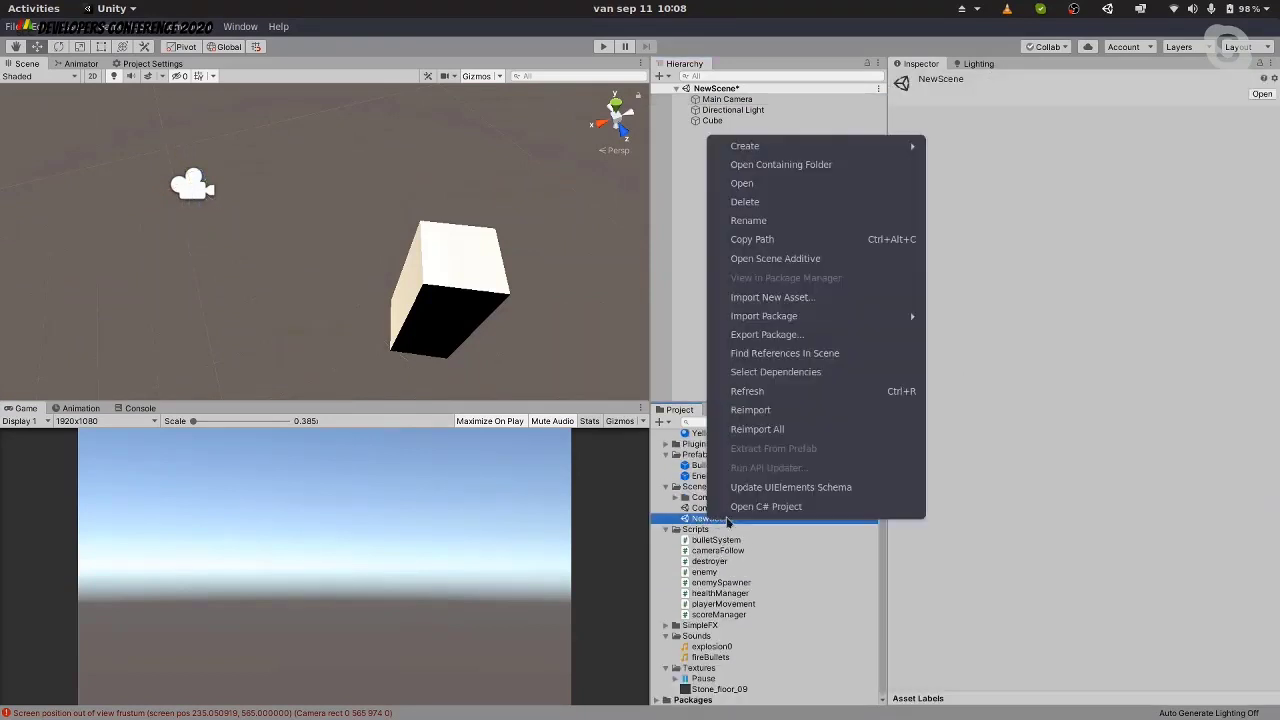
click(766, 203)
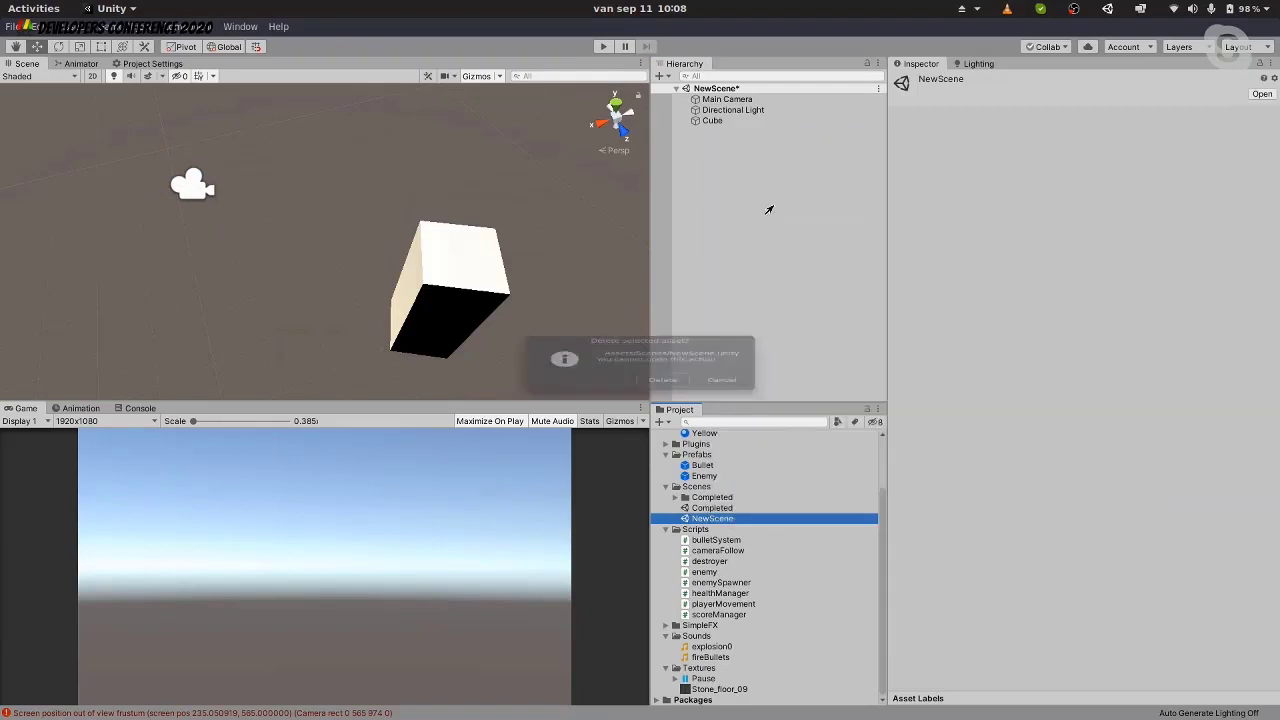
click(659, 389)
Create a new scene named Main in the Scenes folder and open it
right_click(714, 499)
click(674, 197)
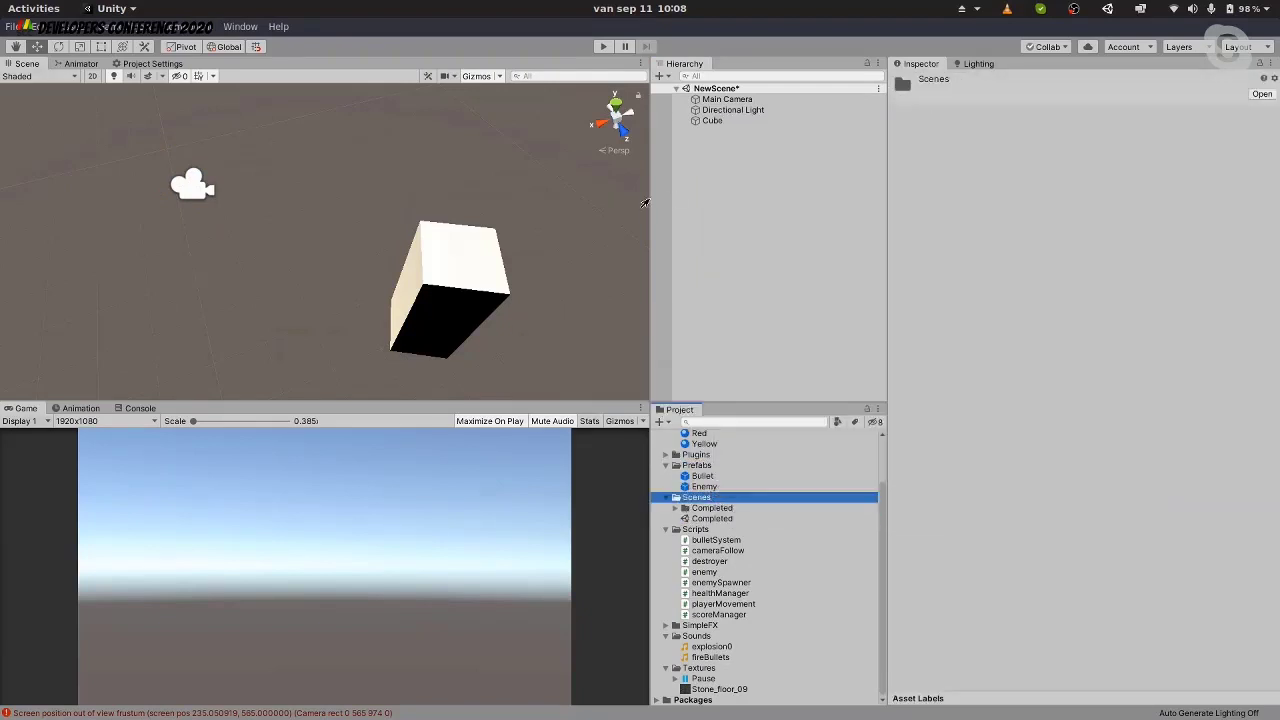
right_click(705, 499)
mouse_move(828, 121)
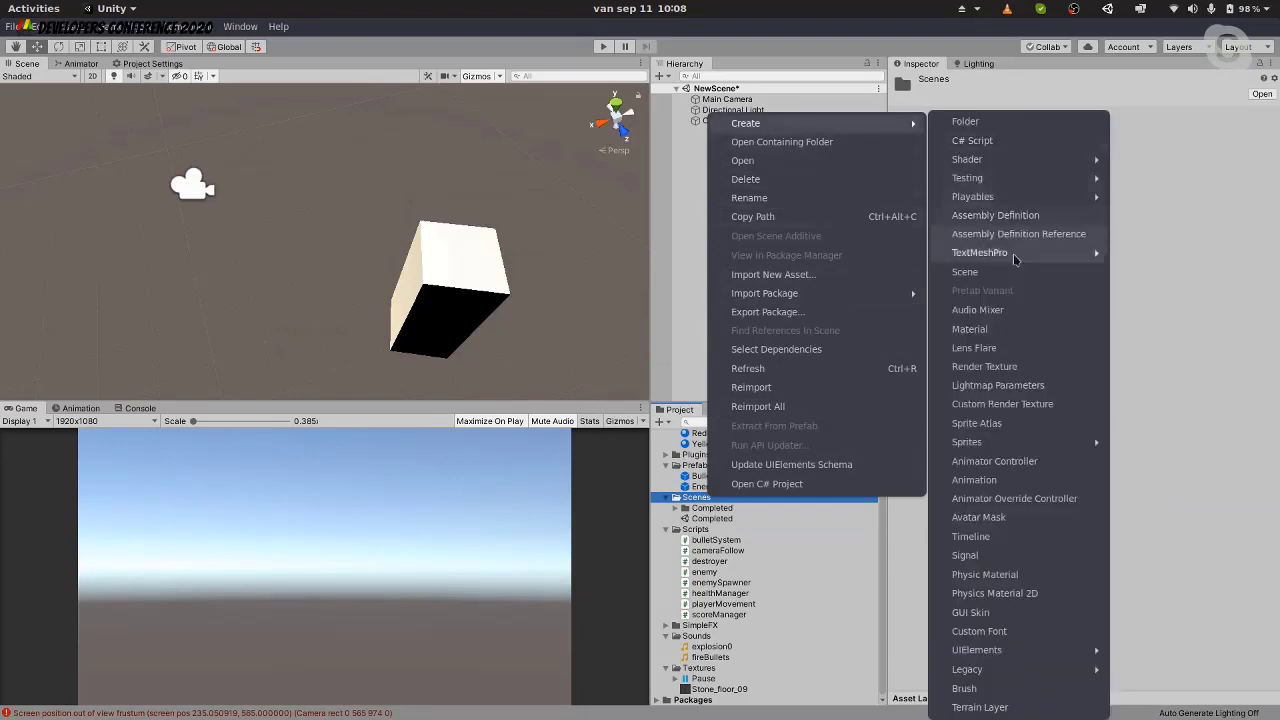
click(966, 270)
text(Main)
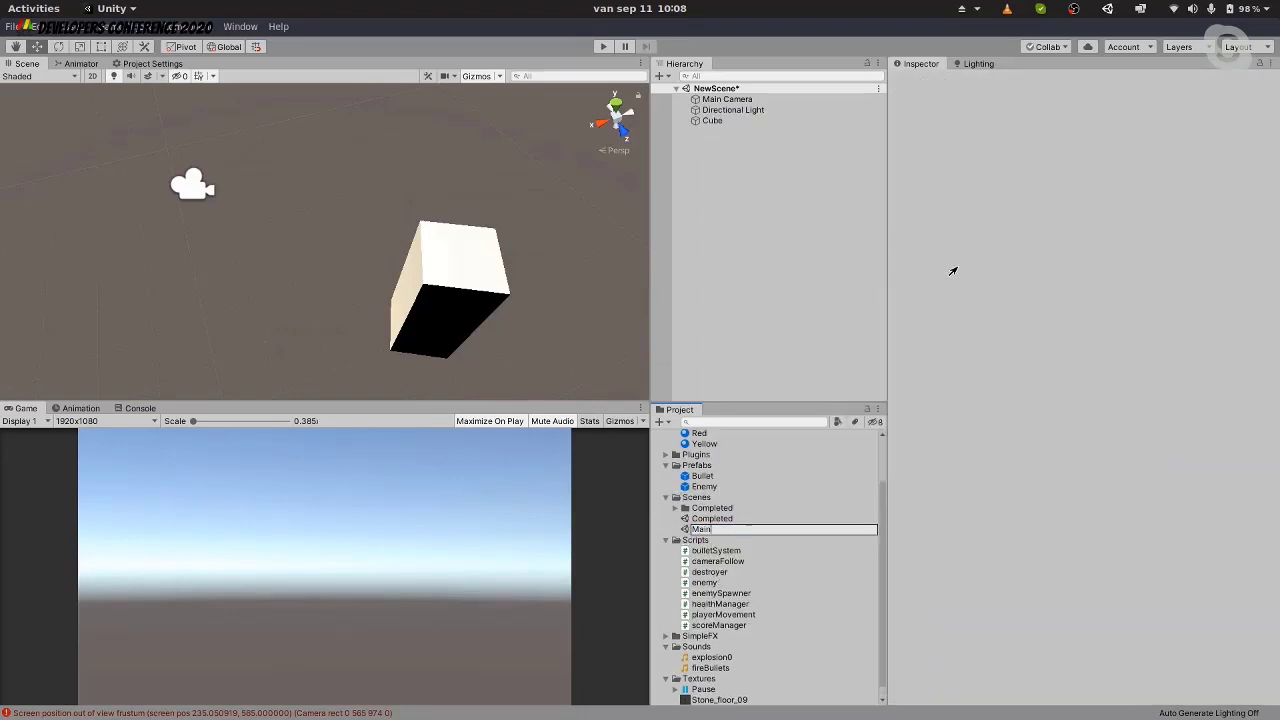
key(Return)
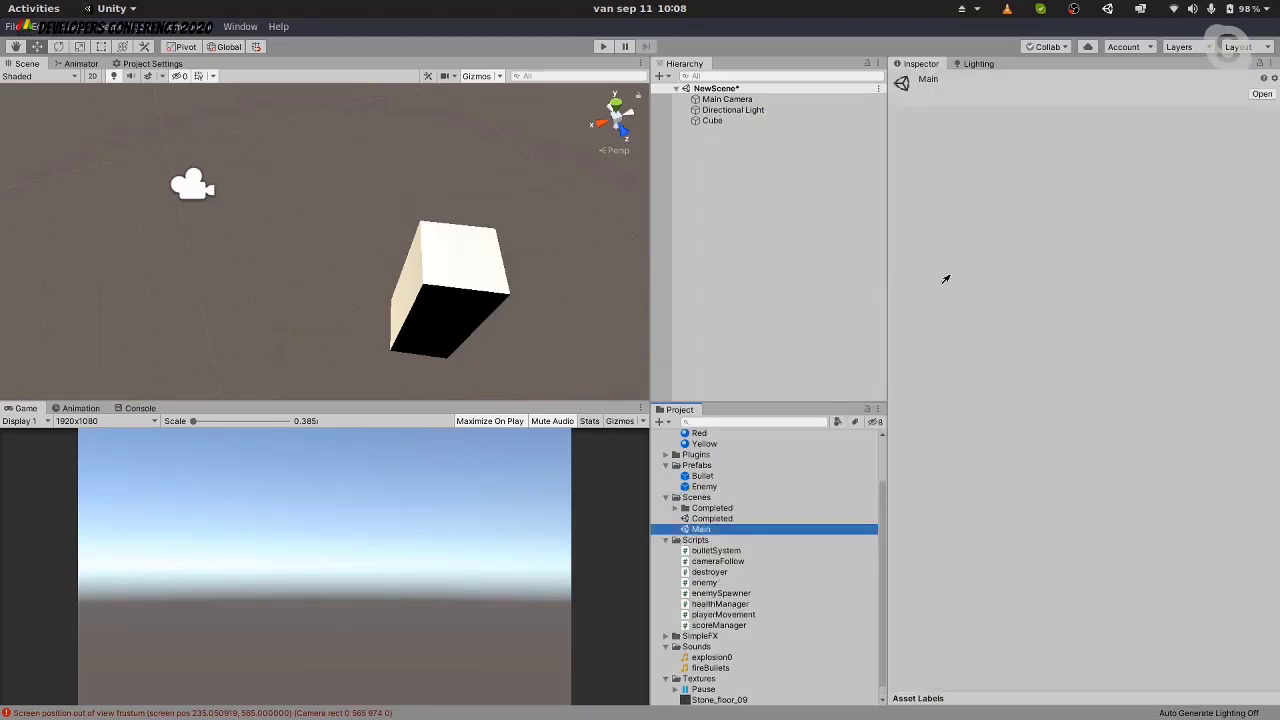
double_click(700, 530)
click(511, 396)
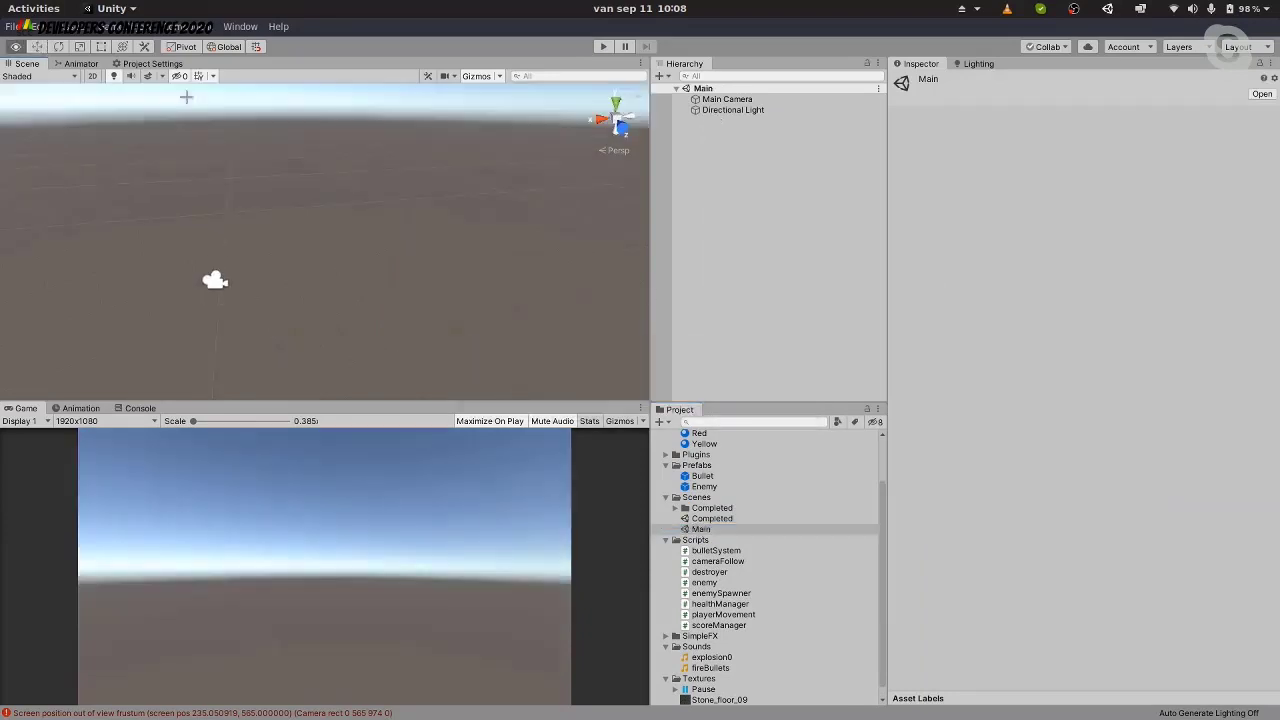
right_drag(186, 97, 387, 245)
click(757, 529)
scroll(740, 526, up, 3)
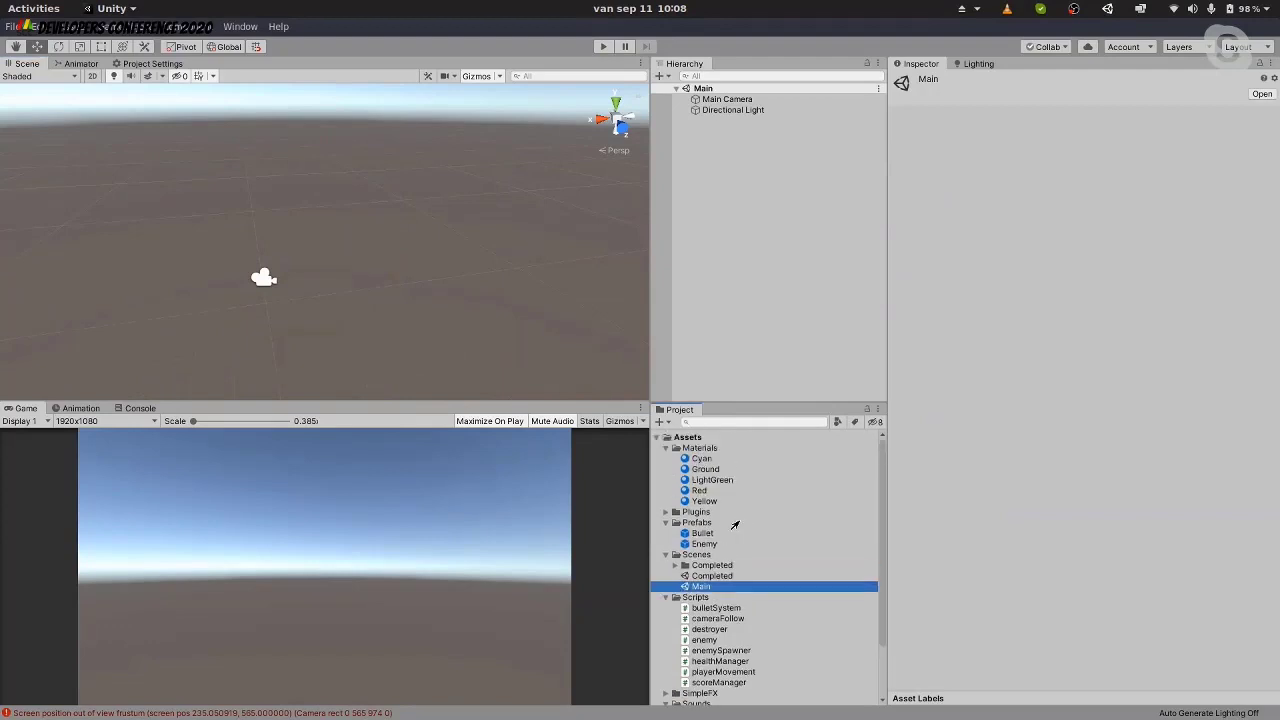
click(716, 469)
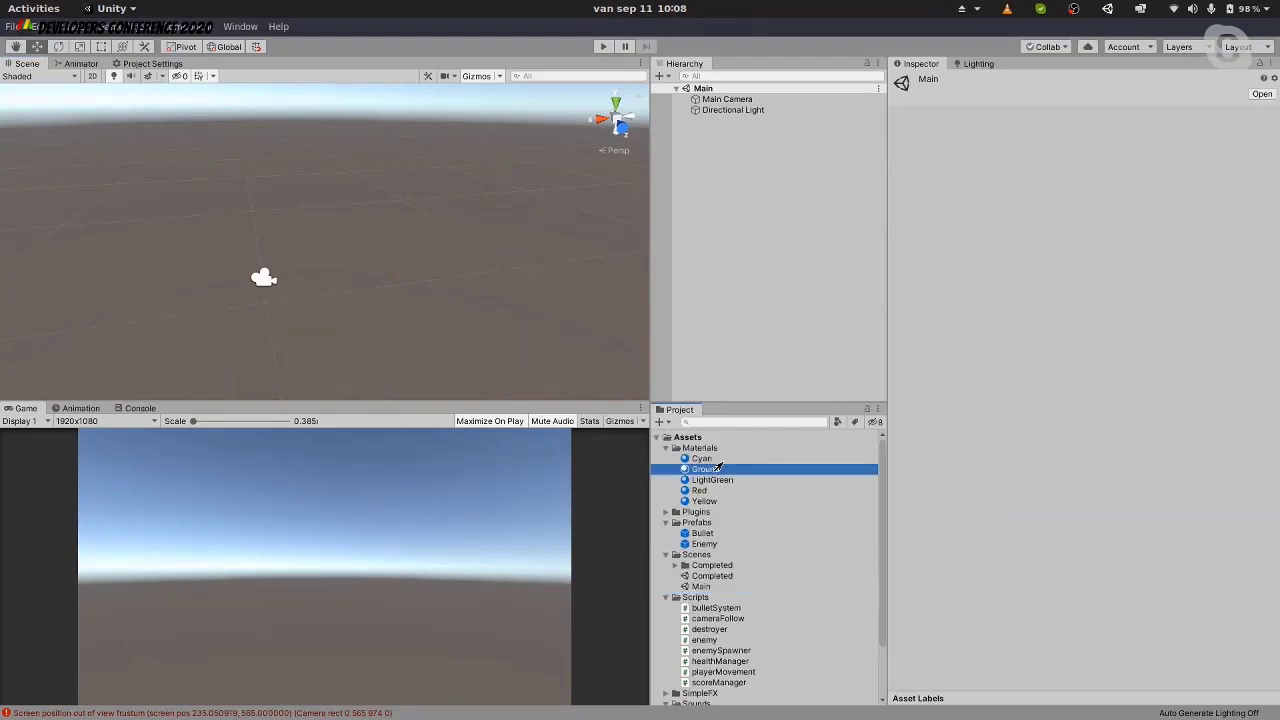
click(712, 459)
click(710, 470)
click(700, 491)
click(705, 448)
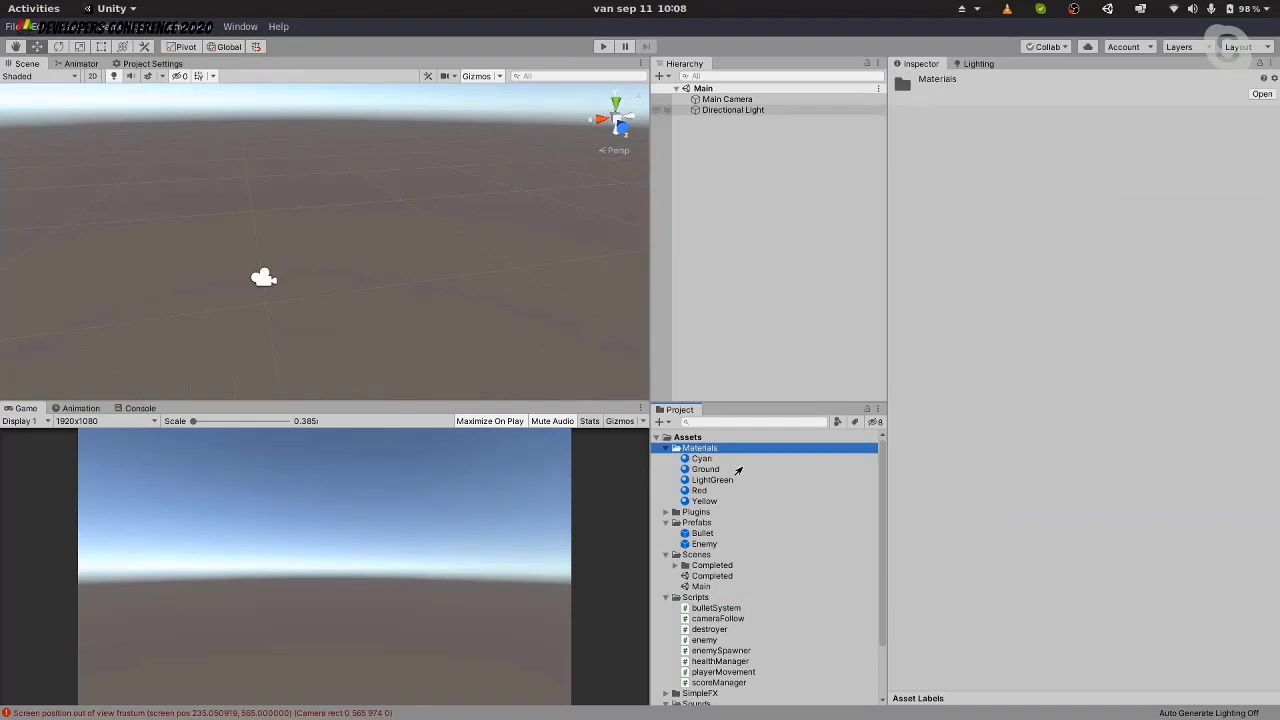
scroll(667, 500, down, 2)
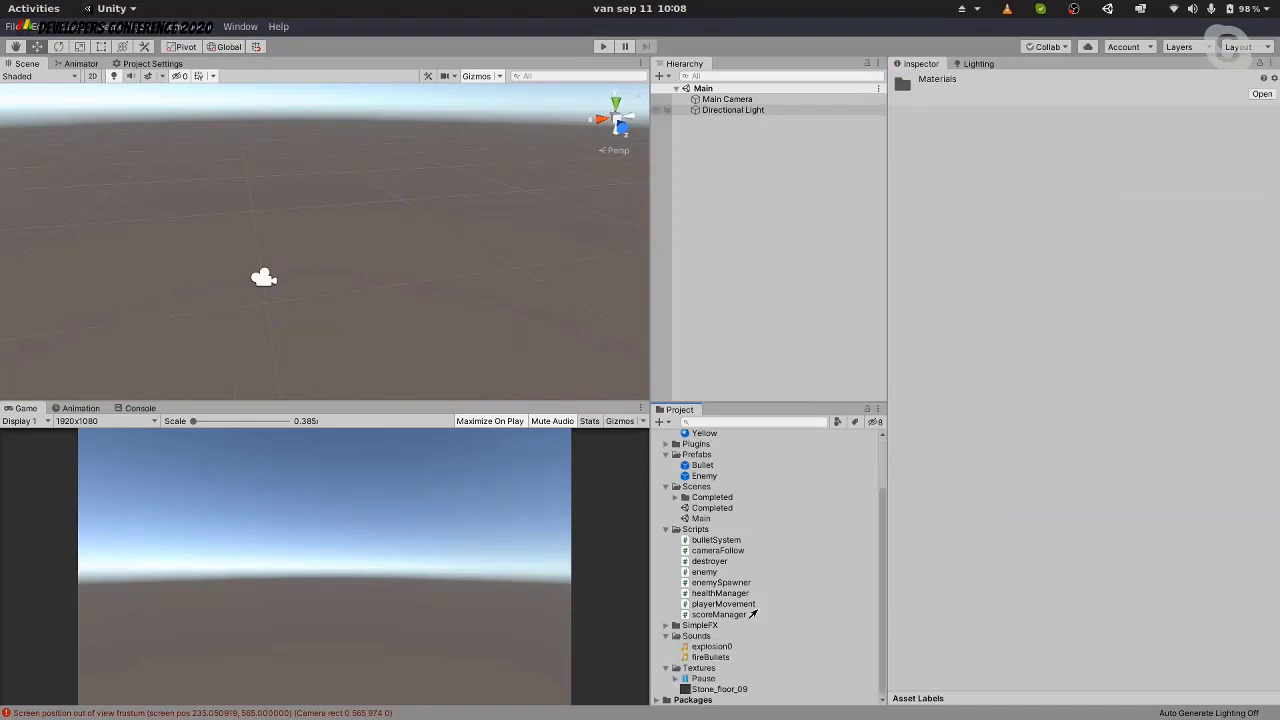
click(665, 626)
scroll(690, 597, up, 3)
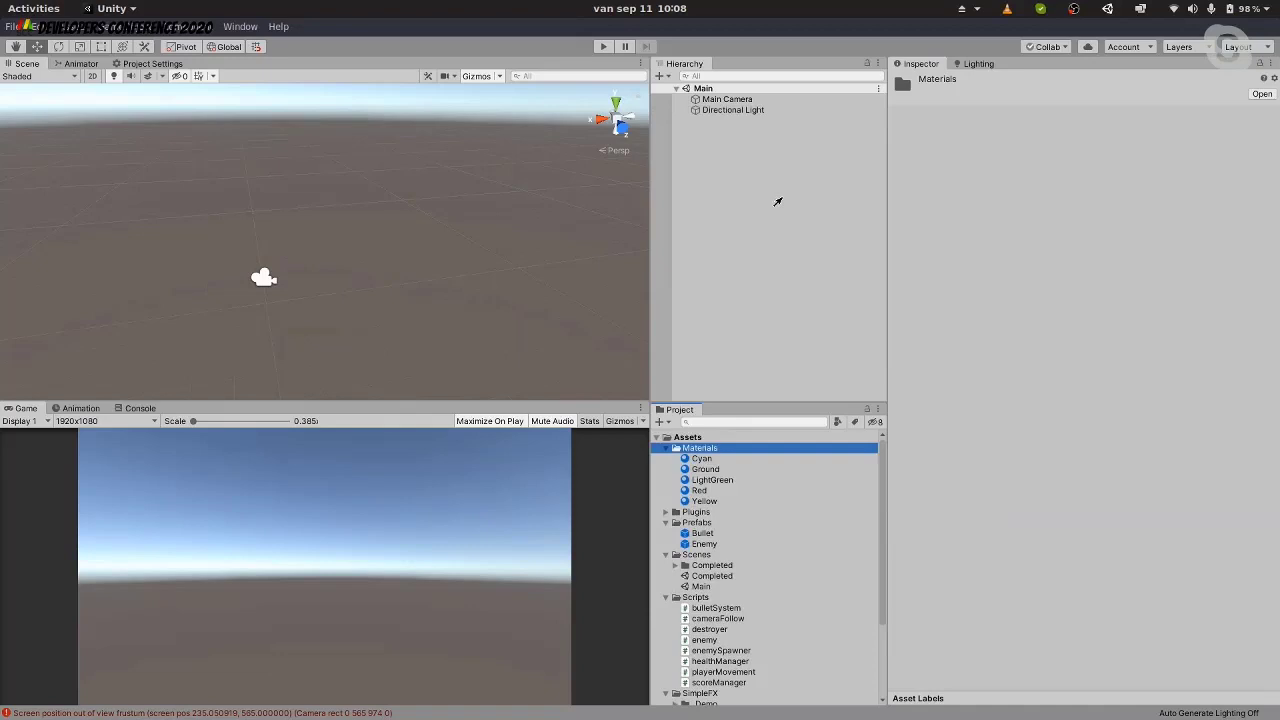
Add a 3D cube to the Main scene and view it from above
right_click(711, 144)
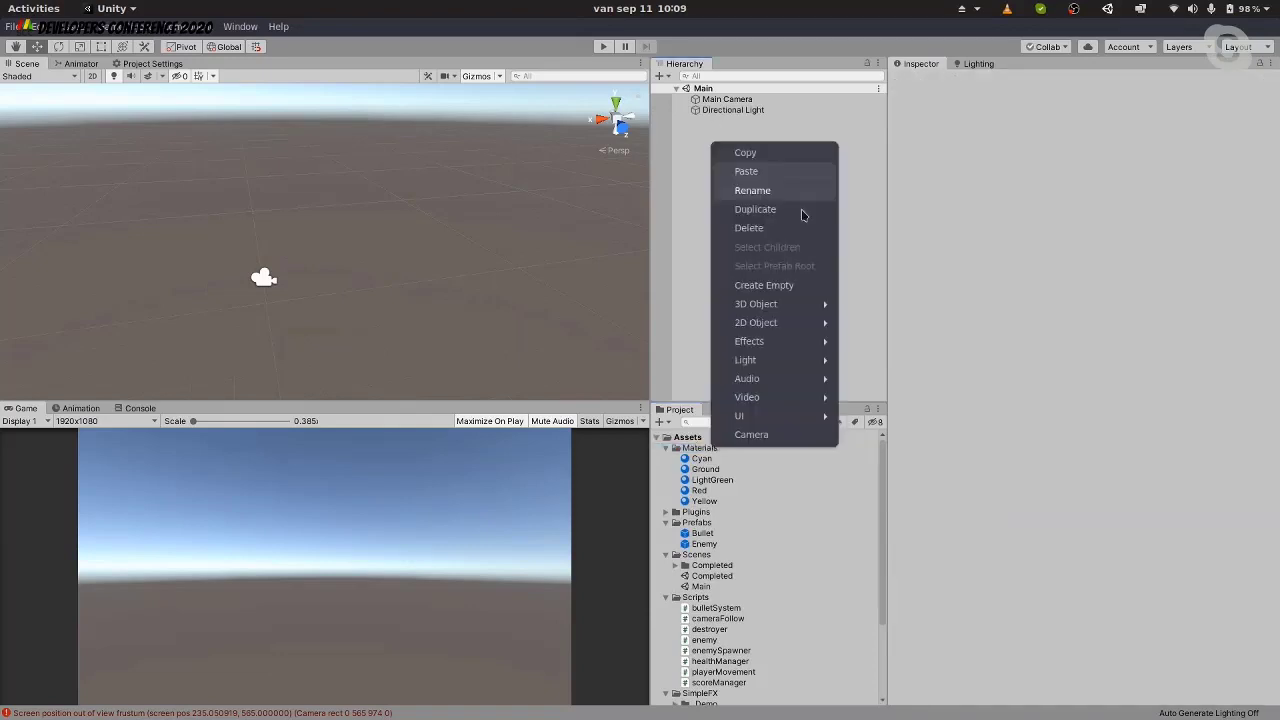
mouse_move(765, 304)
click(875, 304)
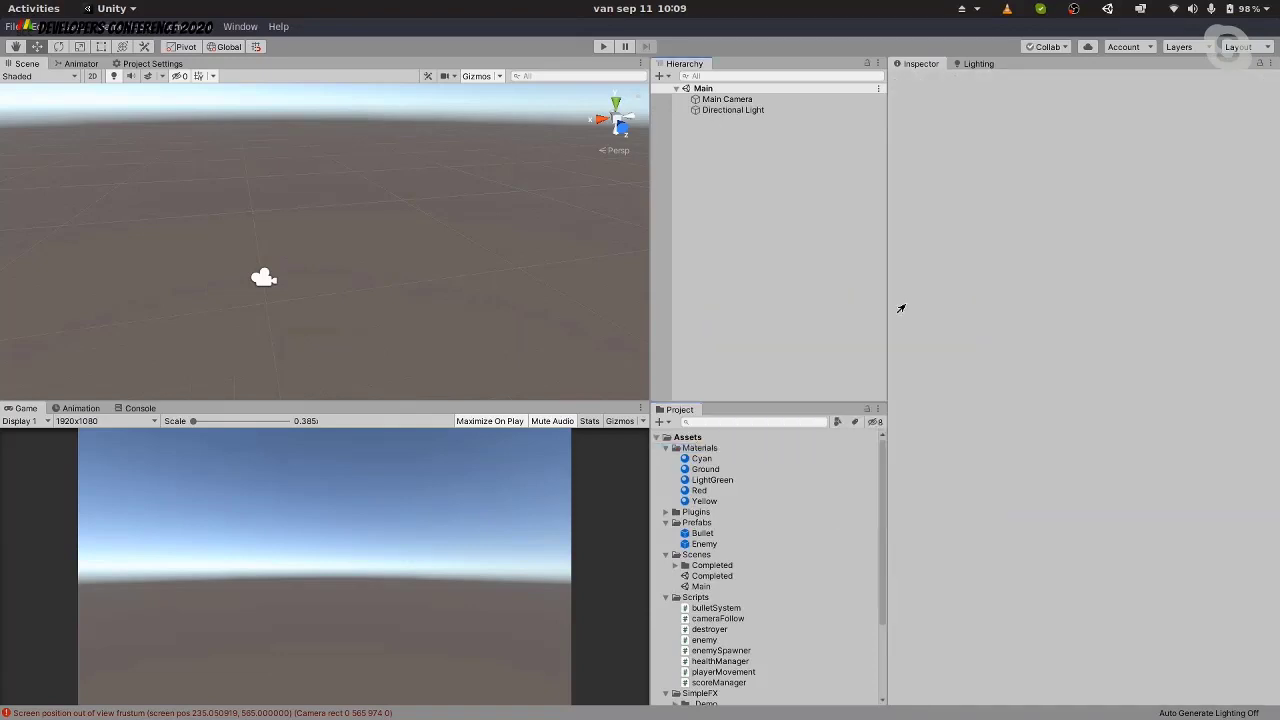
middle_drag(384, 206, 388, 220)
alt+drag(388, 220, 400, 243)
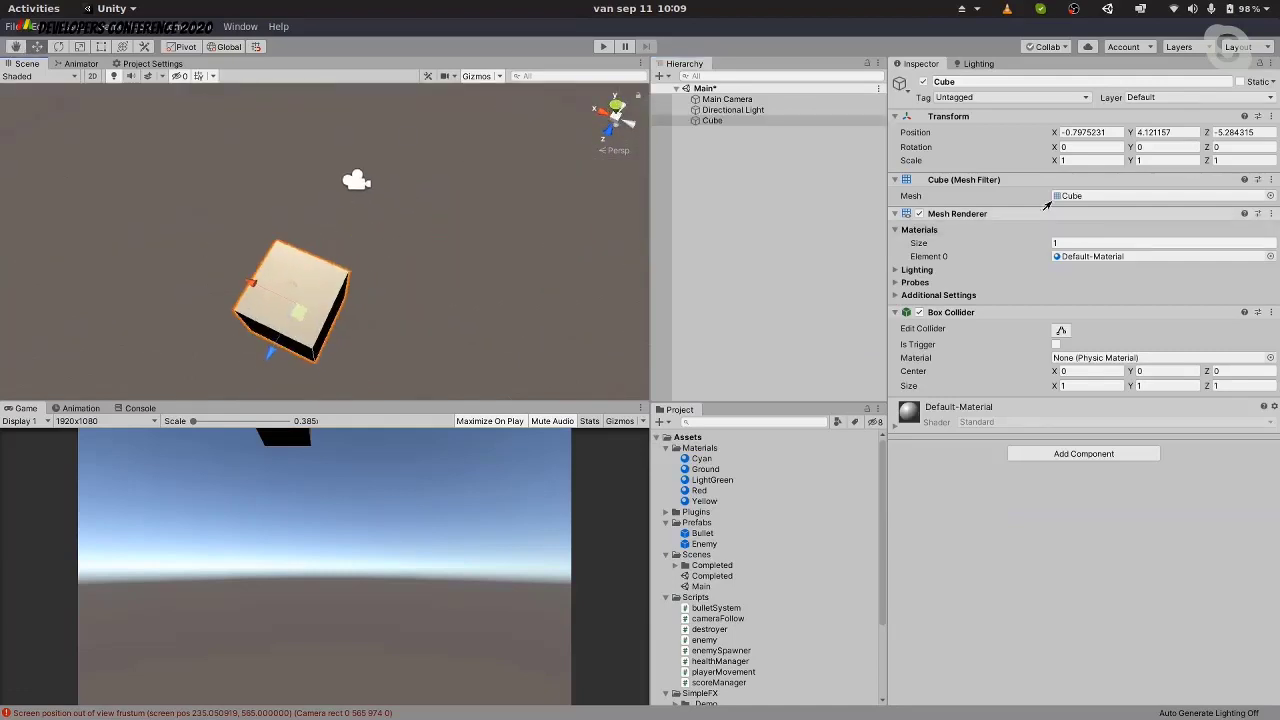
Rename the cube to Ground and mark it Static
click(960, 81)
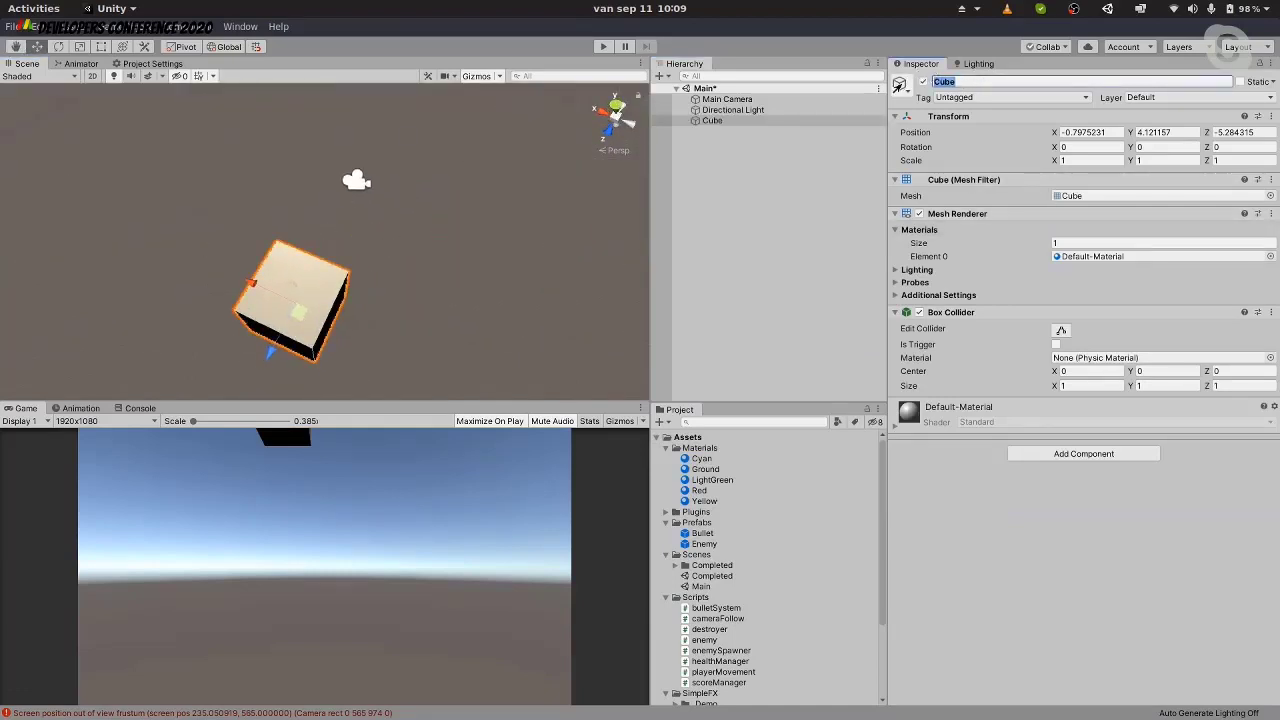
text(Ground)
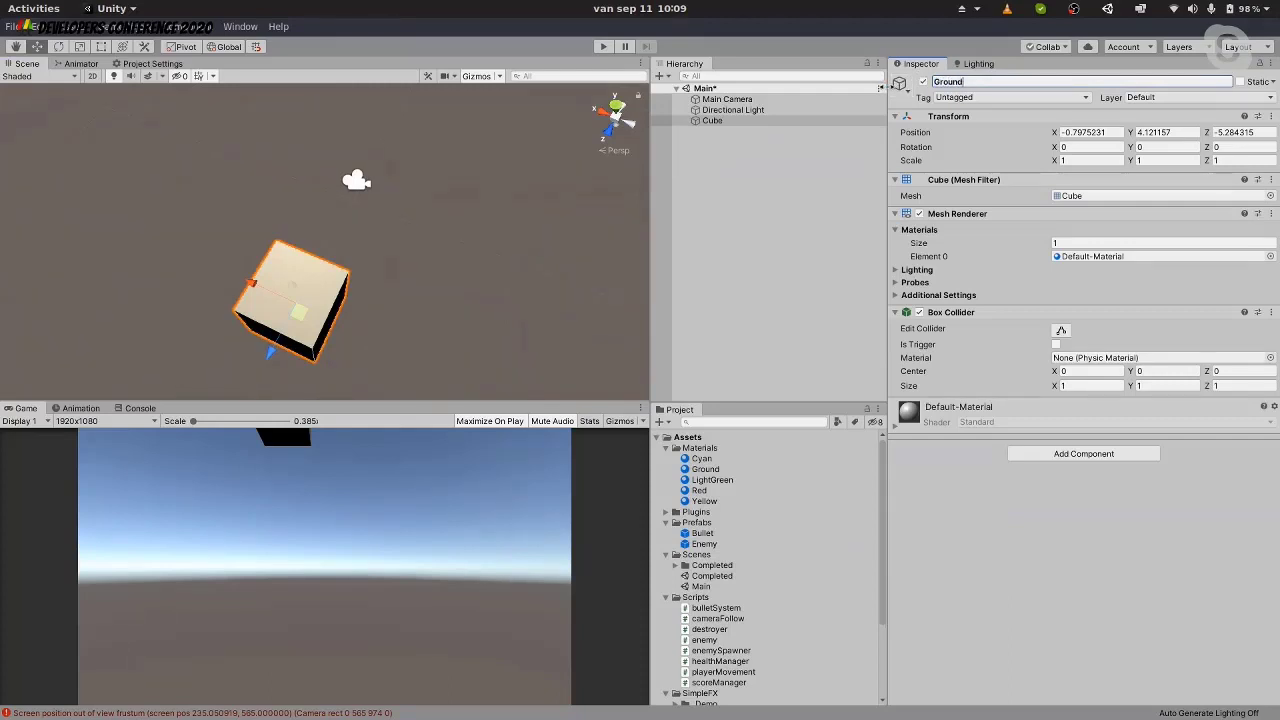
key(Return)
click(1239, 81)
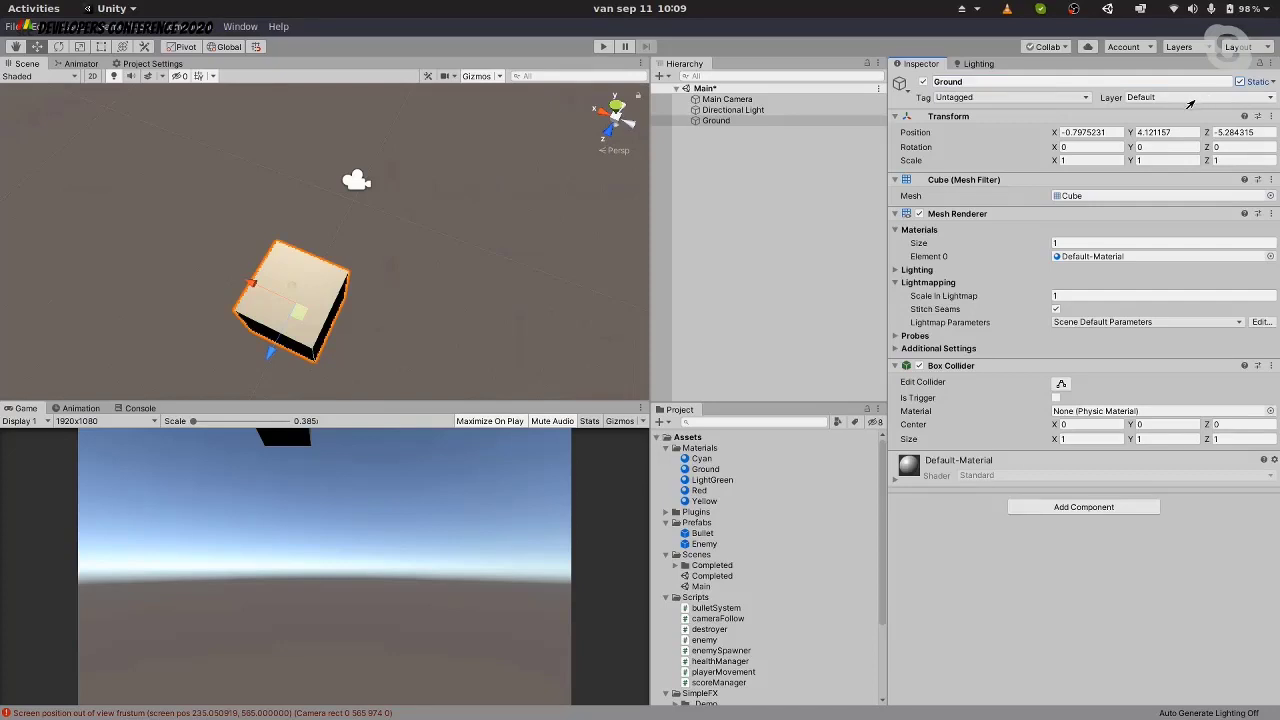
Set the Ground's Scale X and Scale Z to 150
click(1089, 159)
text(150)
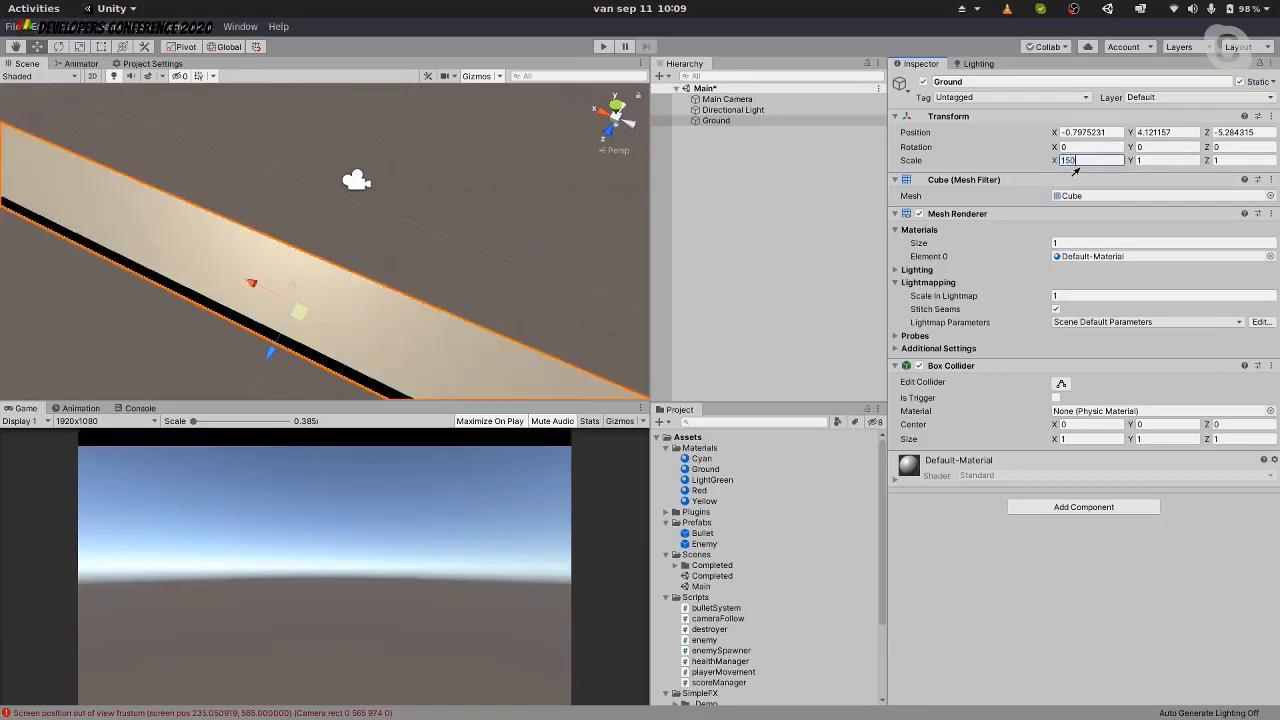
click(1240, 160)
text(150)
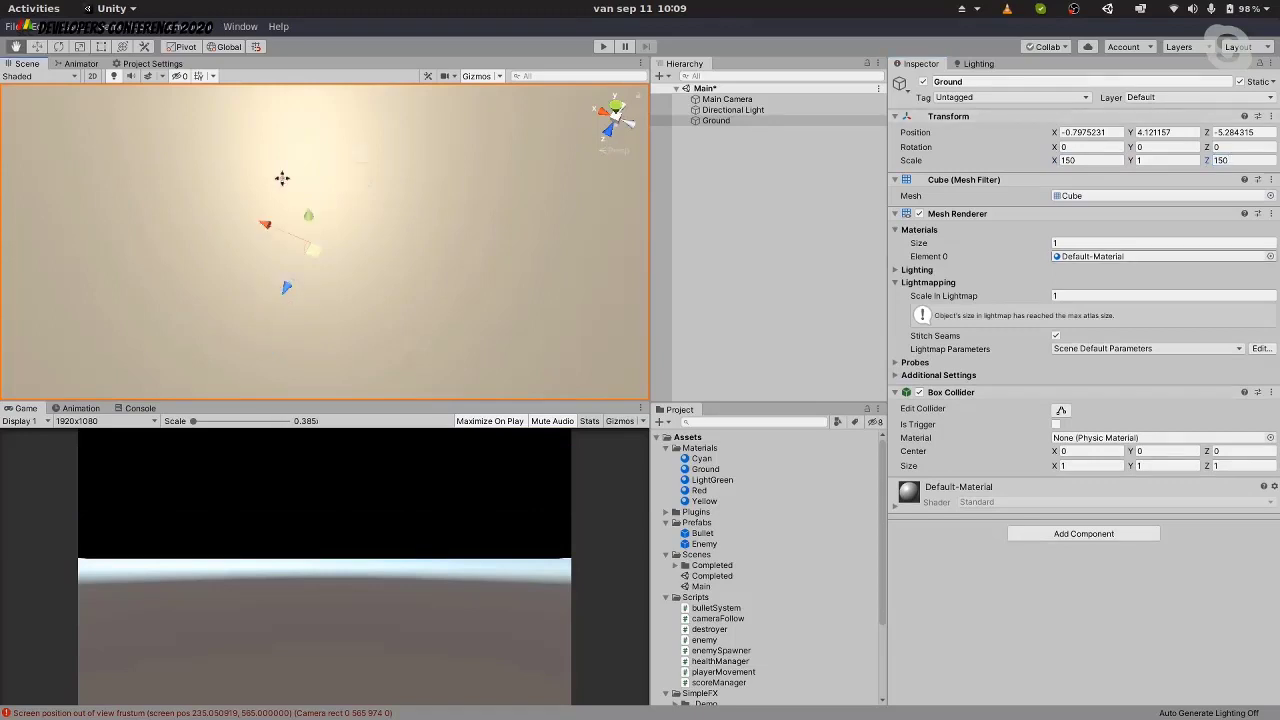
Orbit the Scene view to inspect the wide floor slab and its edges
right_drag(283, 177, 400, 216)
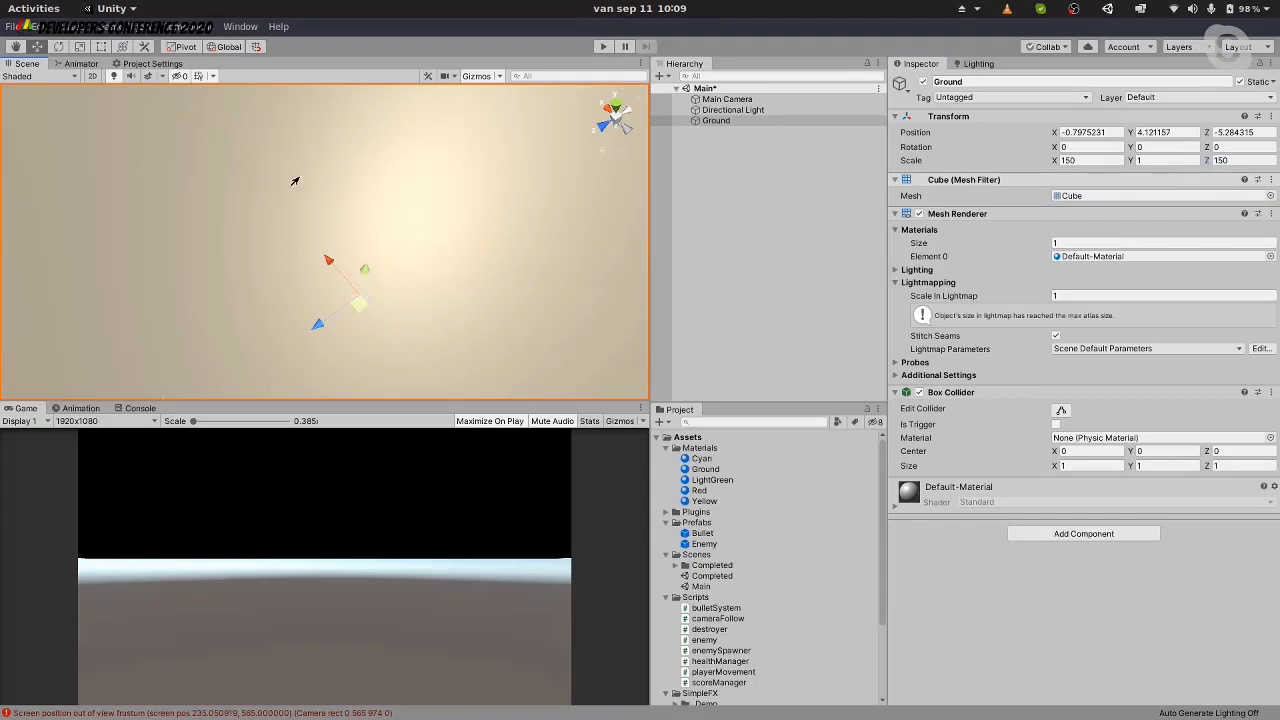
right_drag(606, 206, 857, 206)
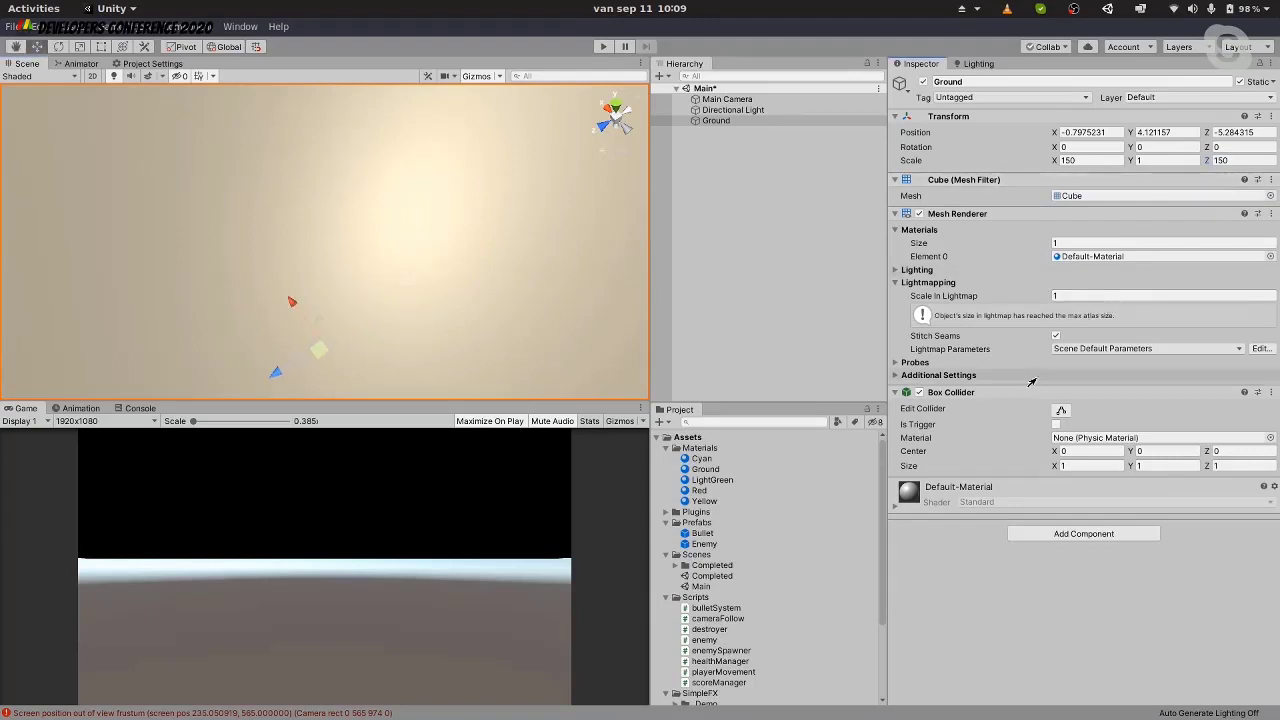
right_drag(280, 177, 369, 268)
mouse_move(369, 268)
middle_down()
mouse_move(380, 240)
mouse_move(365, 287)
middle_up()
right_drag(365, 287, 440, 110)
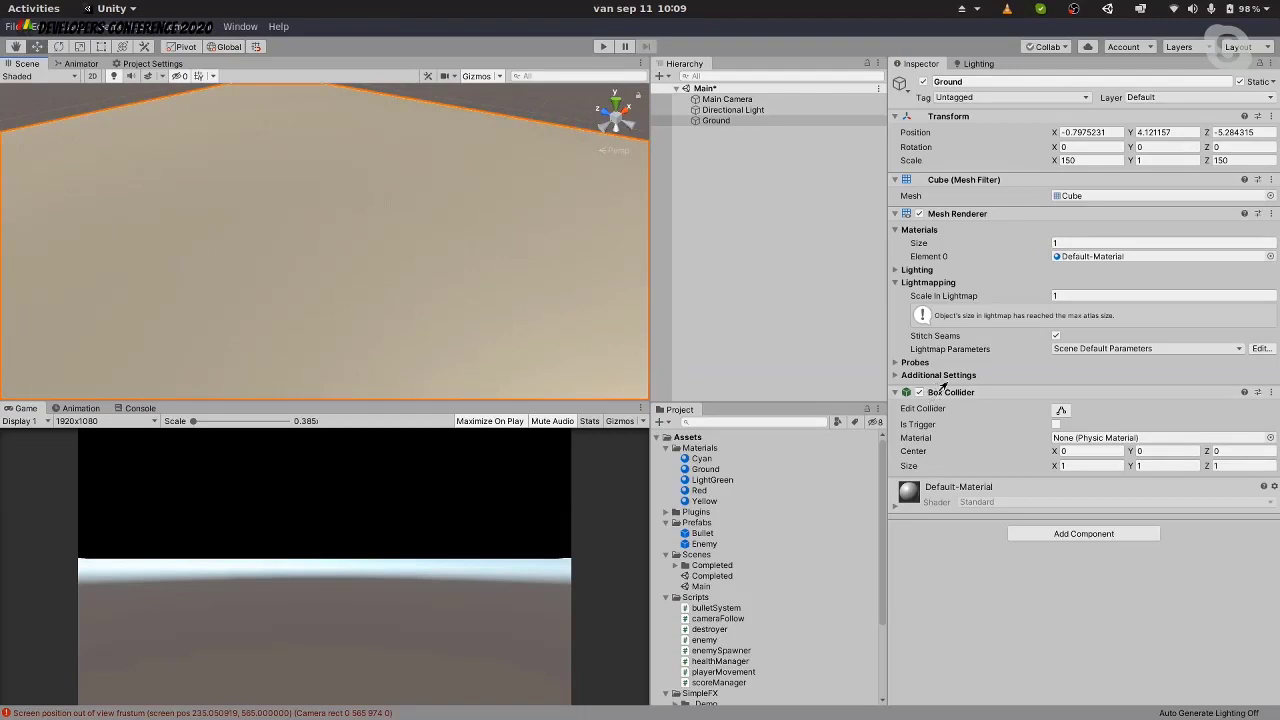
right_drag(440, 149, 437, 237)
right_drag(353, 191, 480, 190)
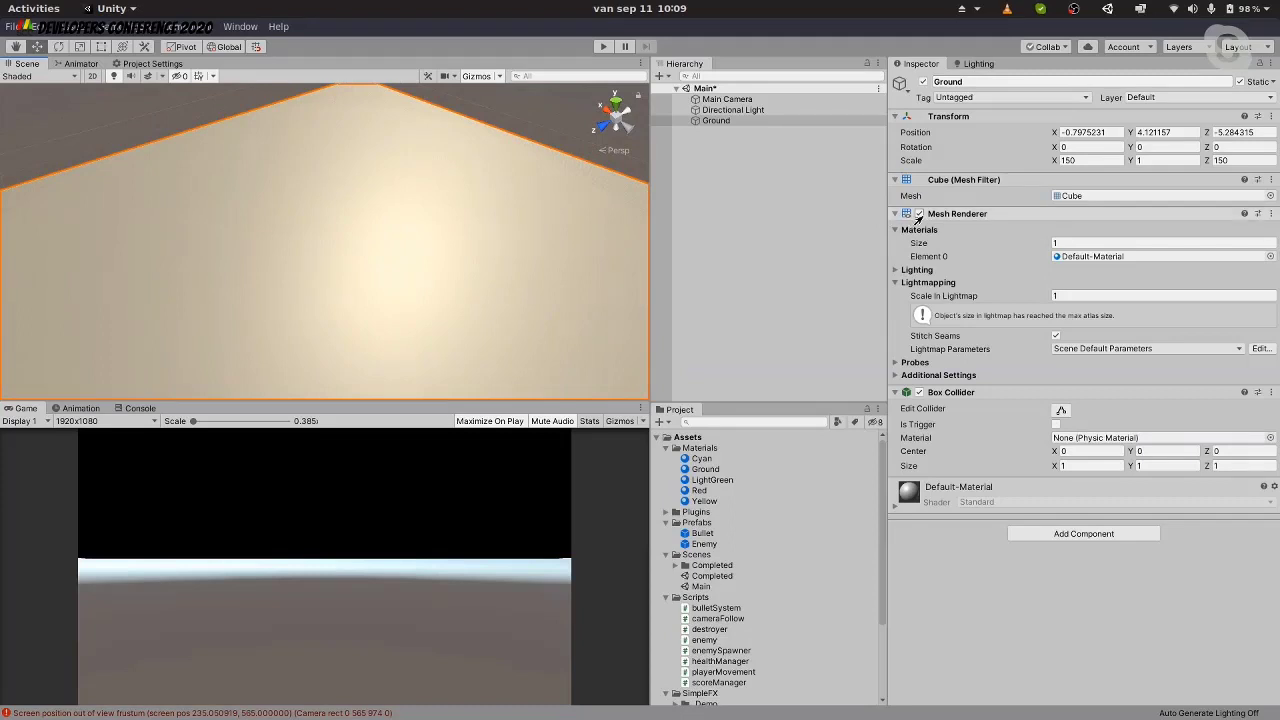
right_drag(380, 180, 435, 172)
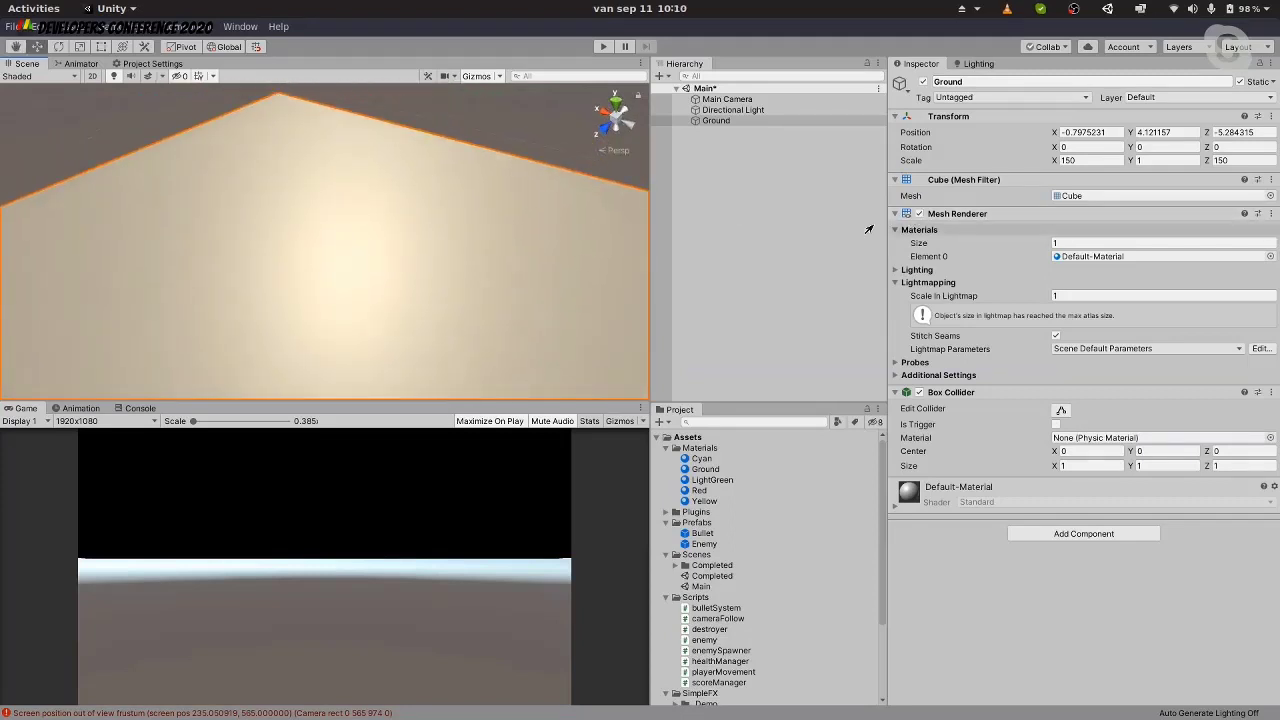
Toggle the Ground's surface rendering off and back on, then deselect it
click(918, 214)
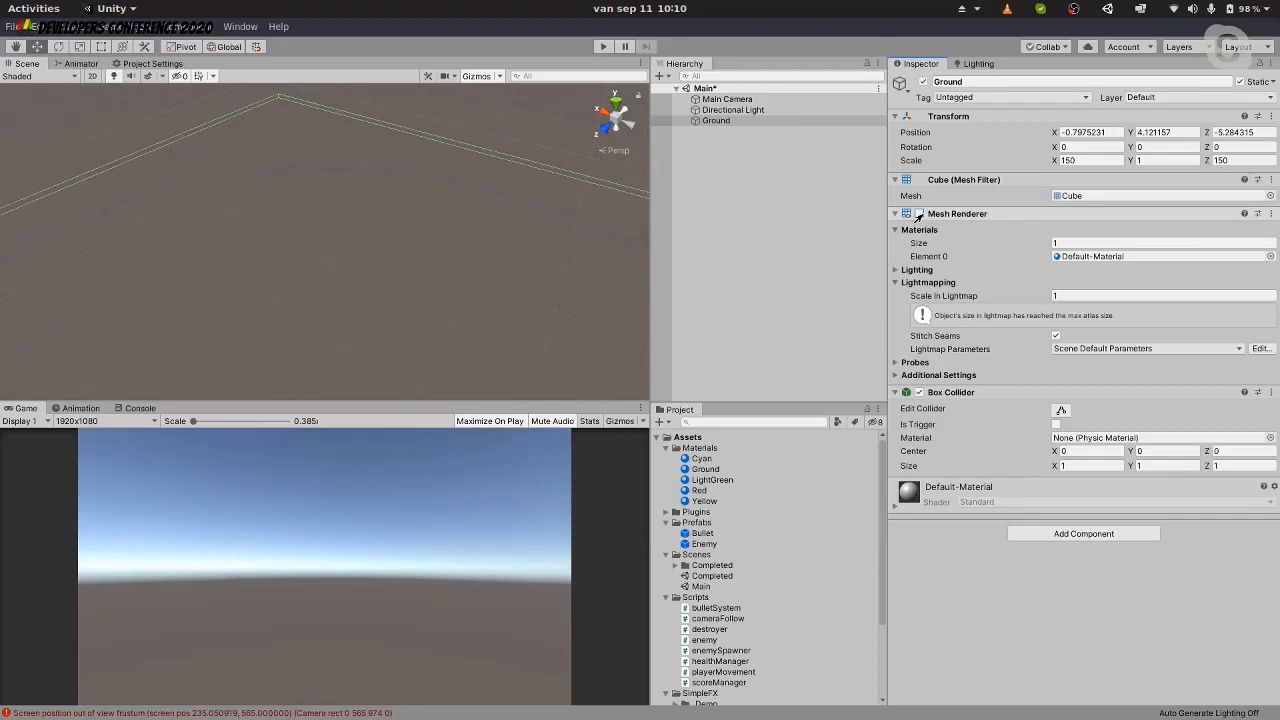
click(918, 214)
click(753, 169)
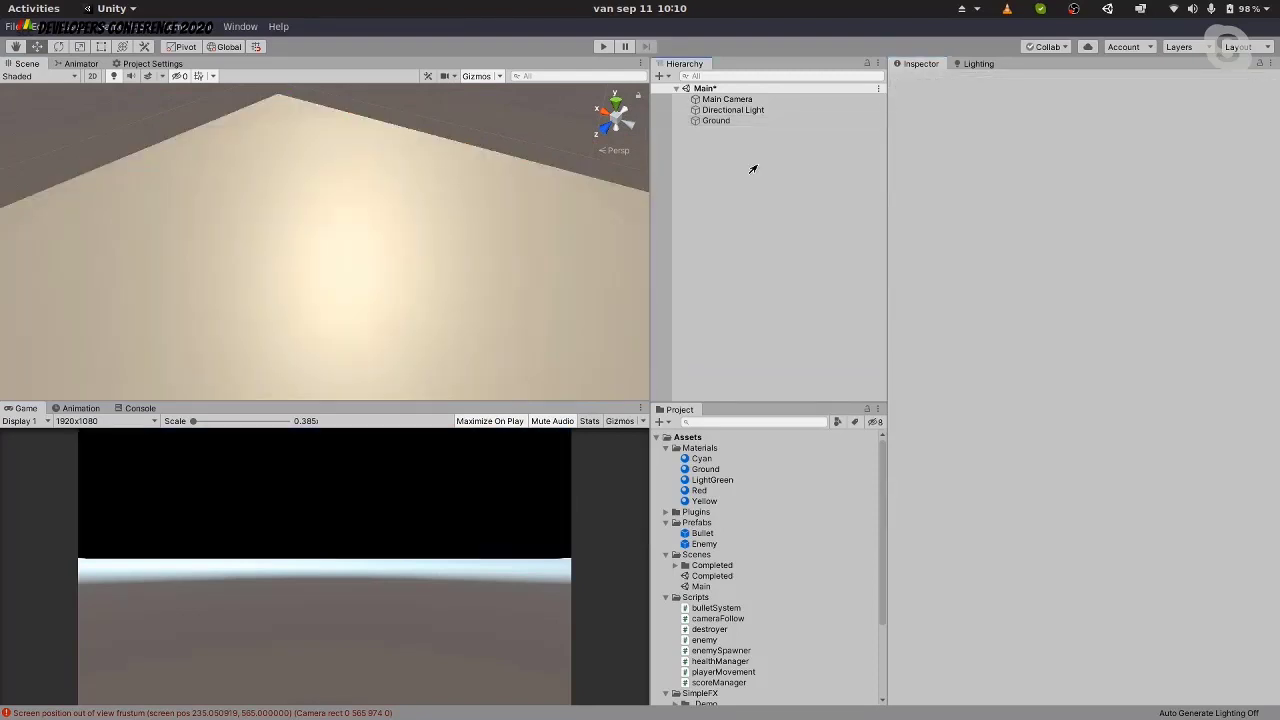
right_drag(69, 126, 508, 177)
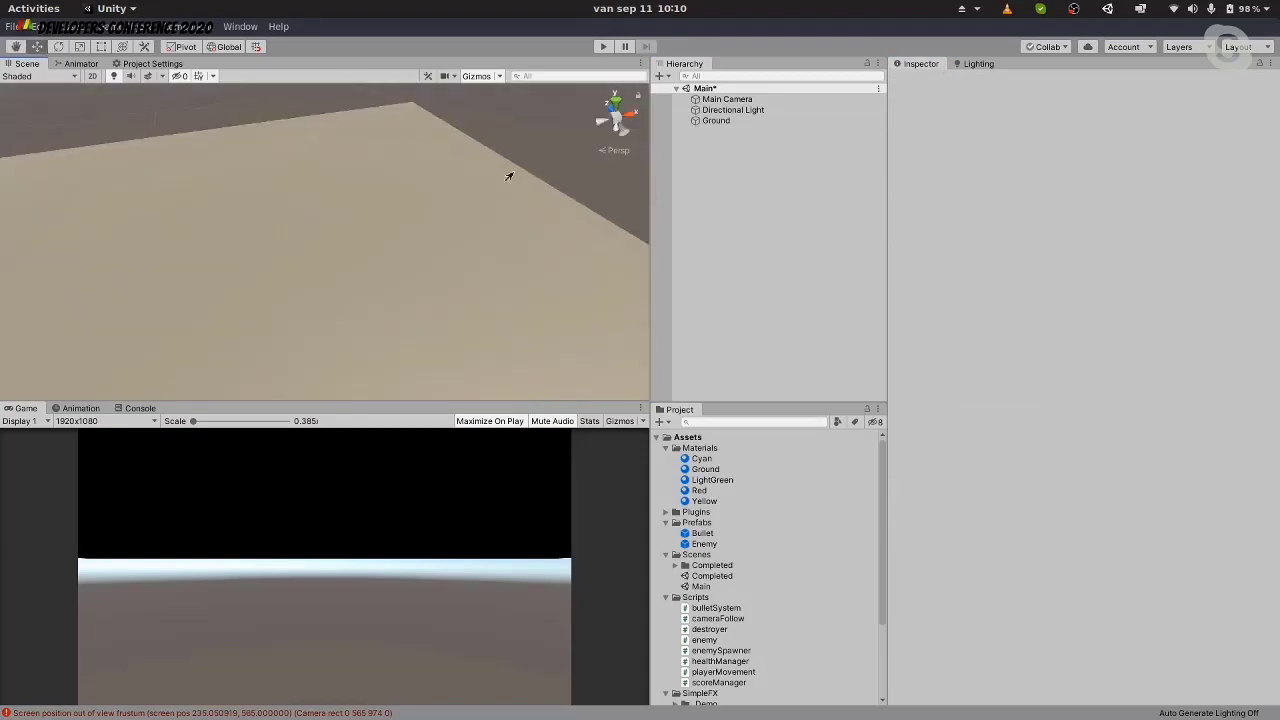
Move the Ground object to position 0, 0, 0
right_click(751, 158)
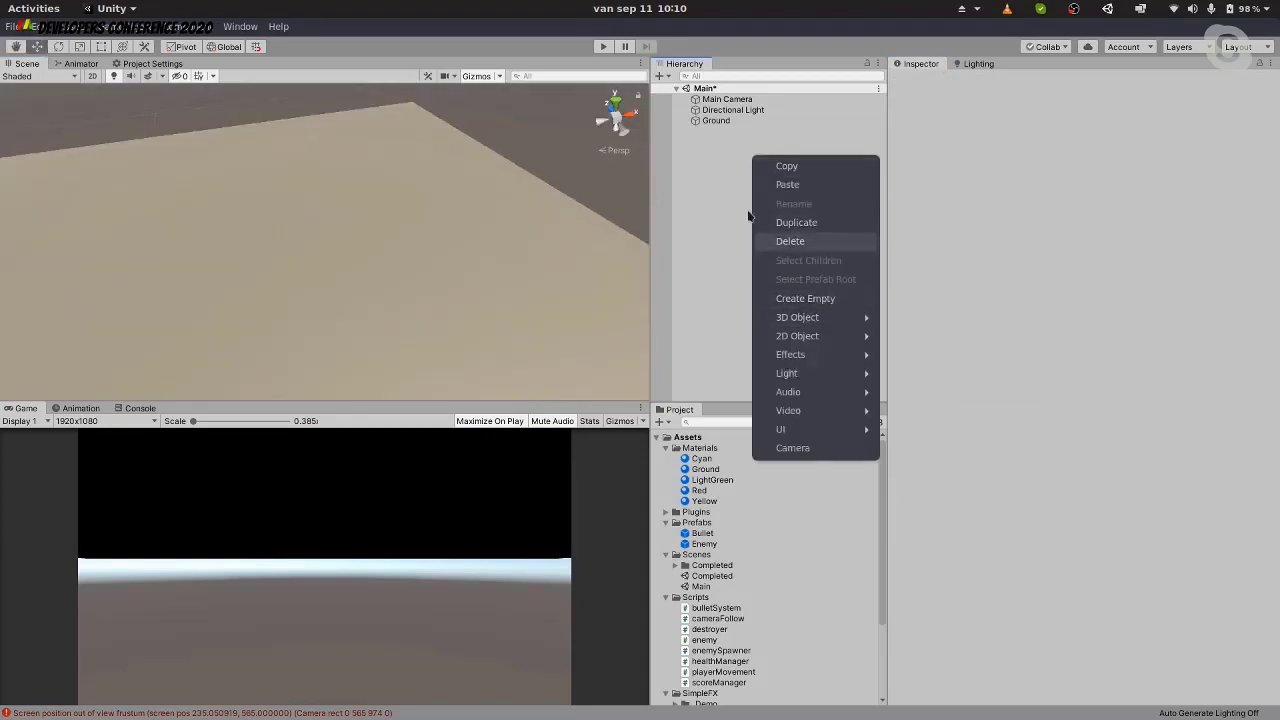
click(733, 89)
click(713, 121)
click(1111, 129)
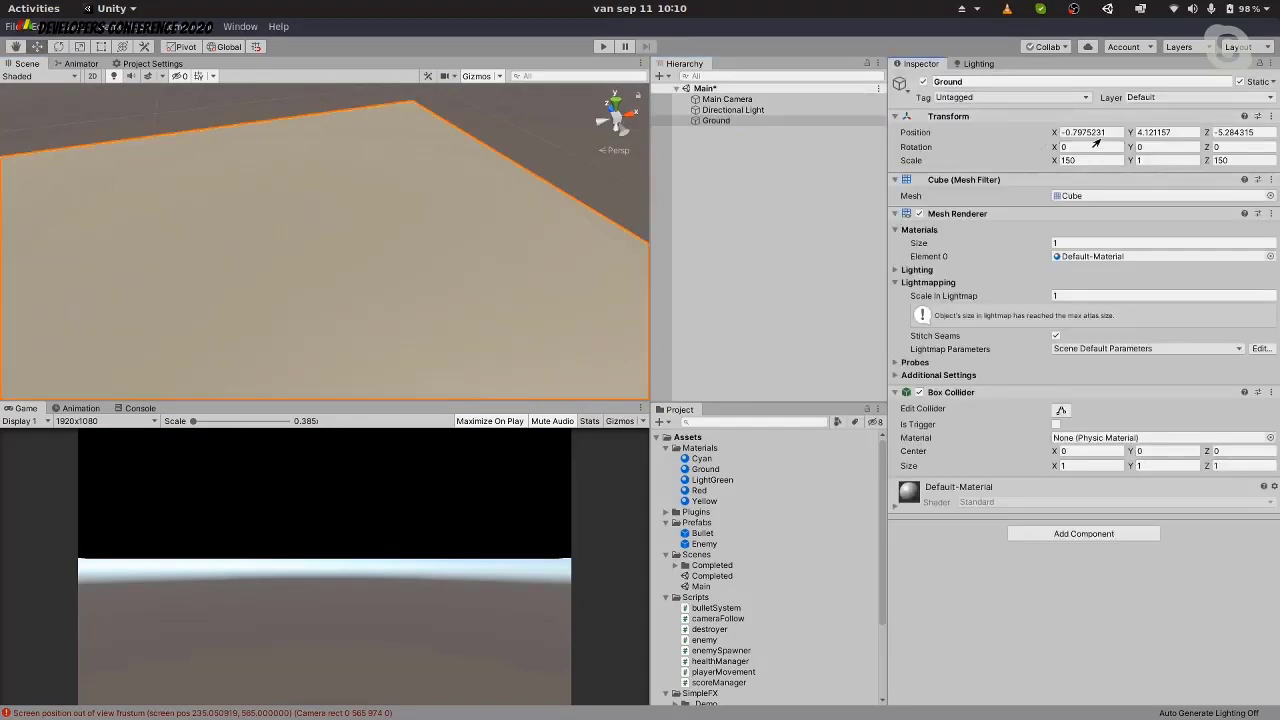
text(-)
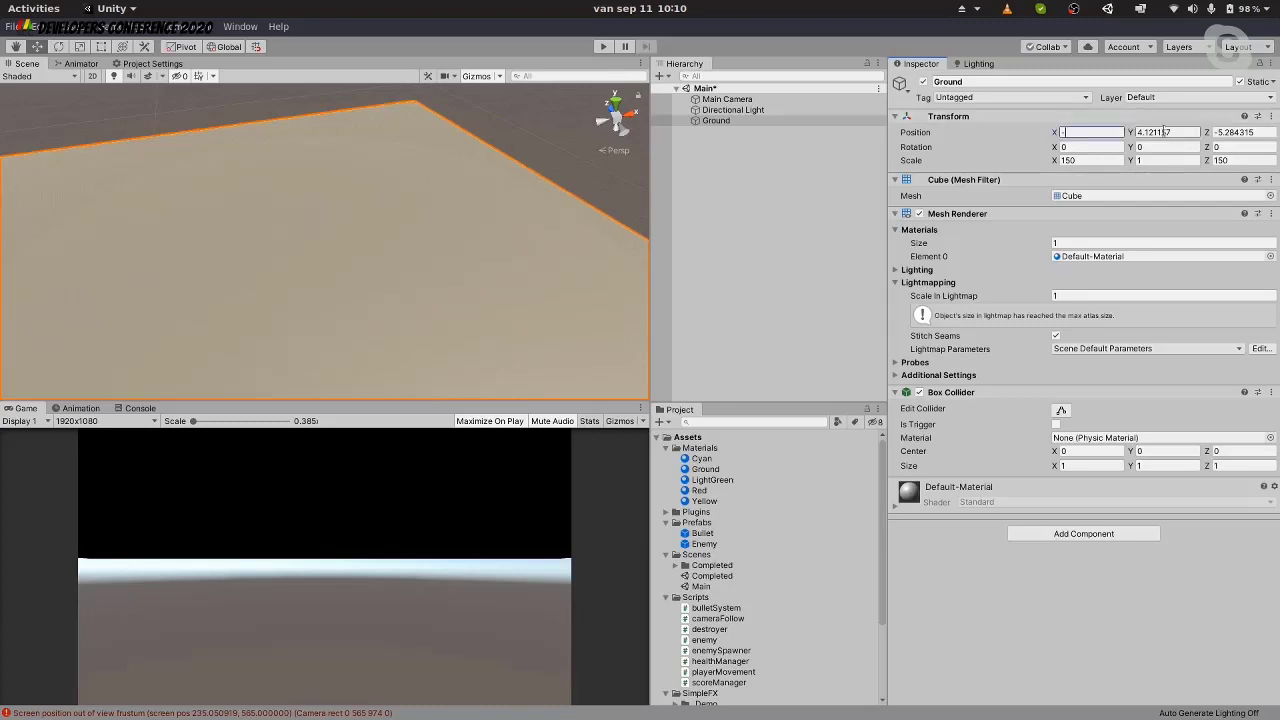
click(1160, 132)
text(0)
key(Tab)
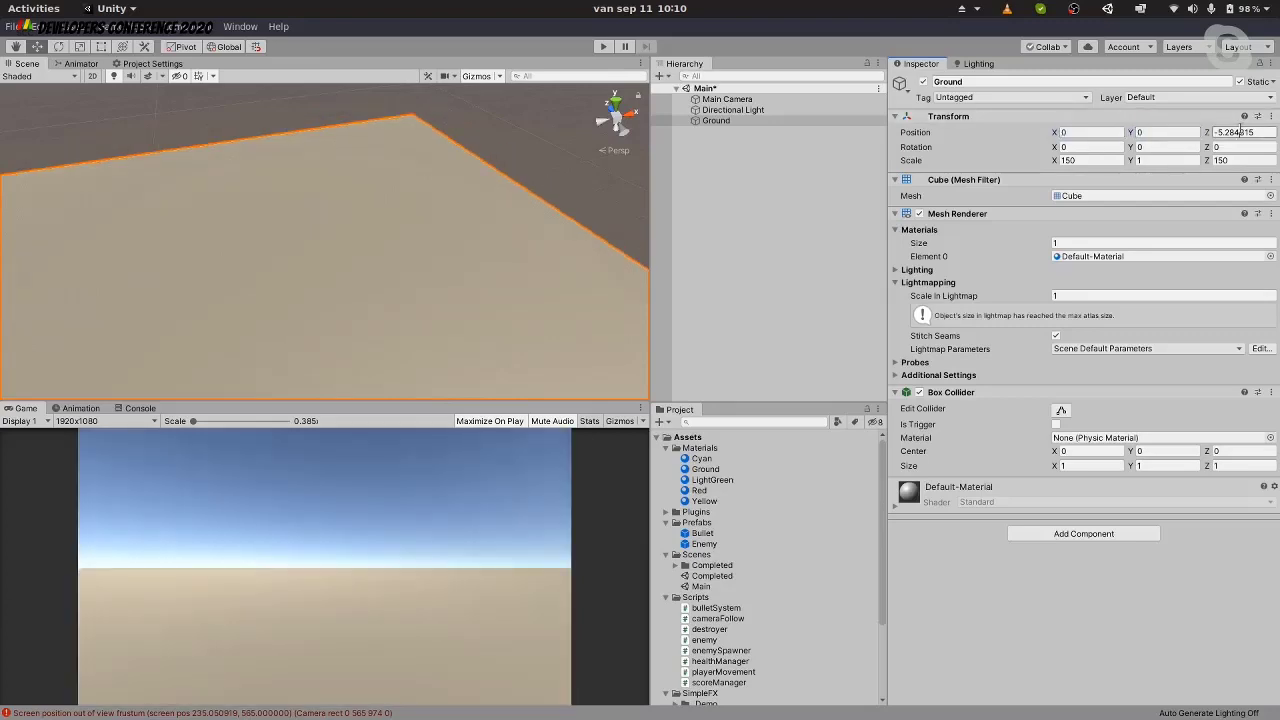
text(0)
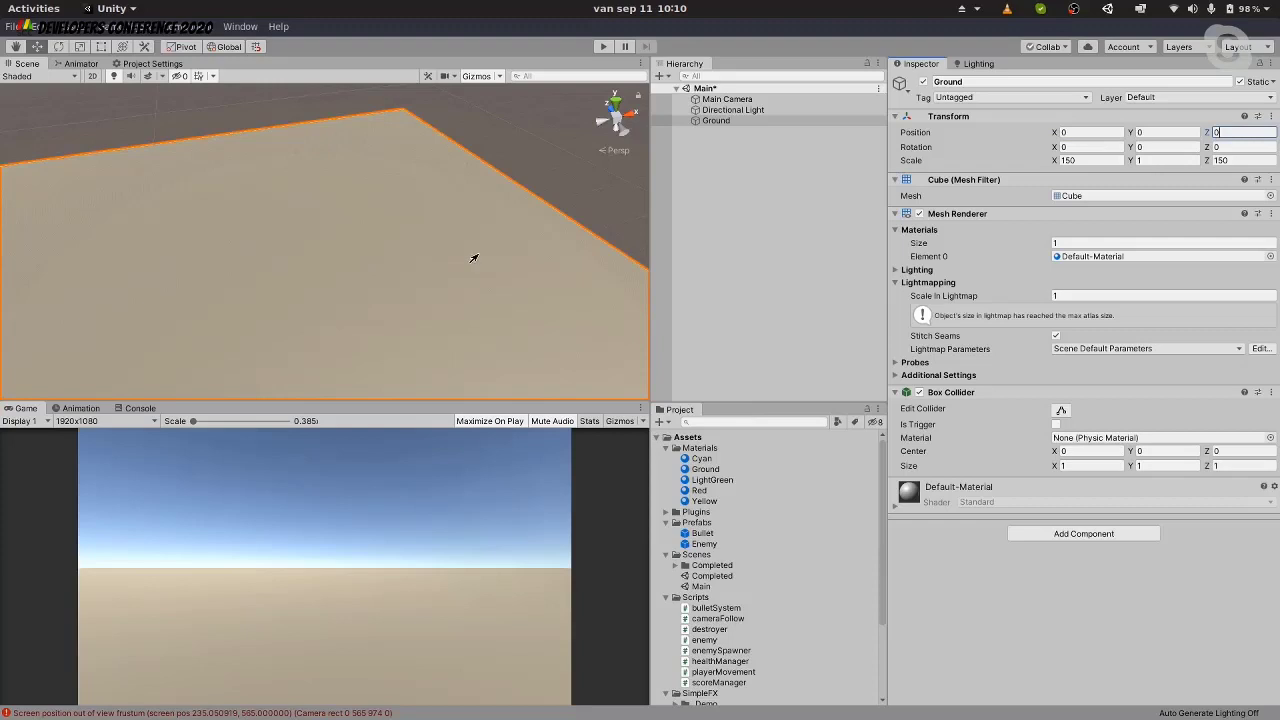
Create an empty object named Walls in the Hierarchy
right_click(830, 236)
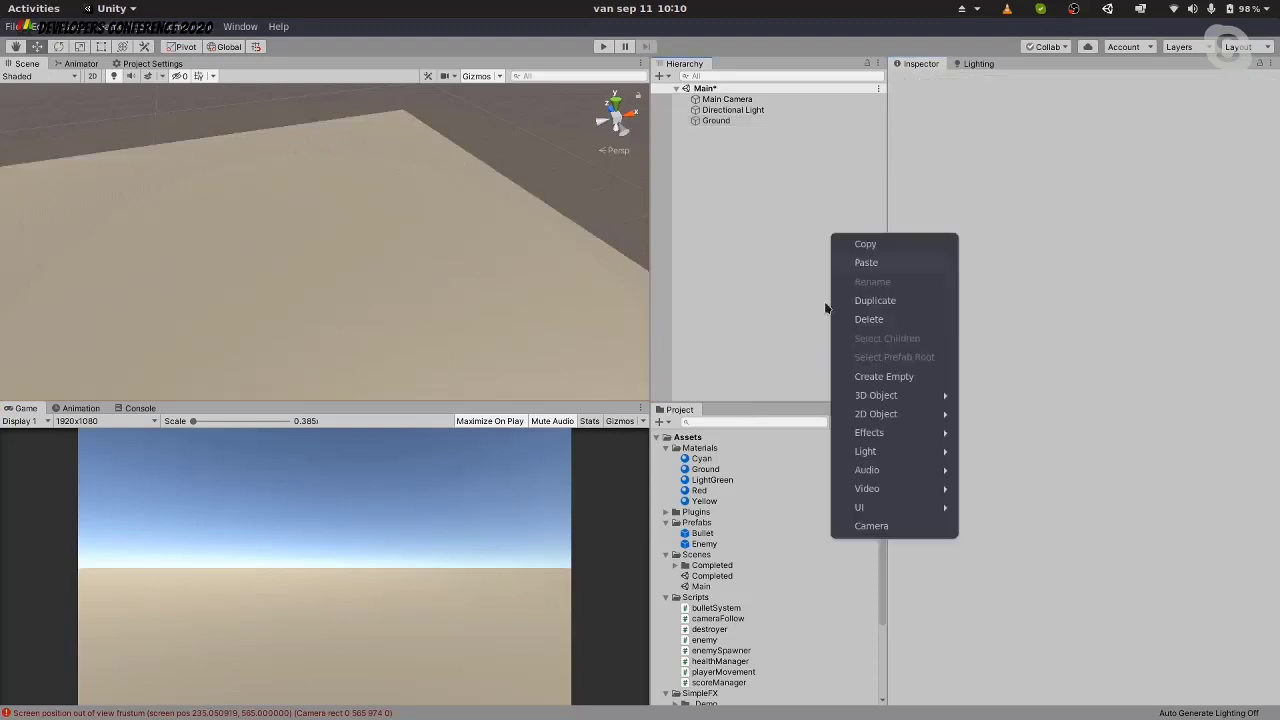
click(865, 376)
click(993, 82)
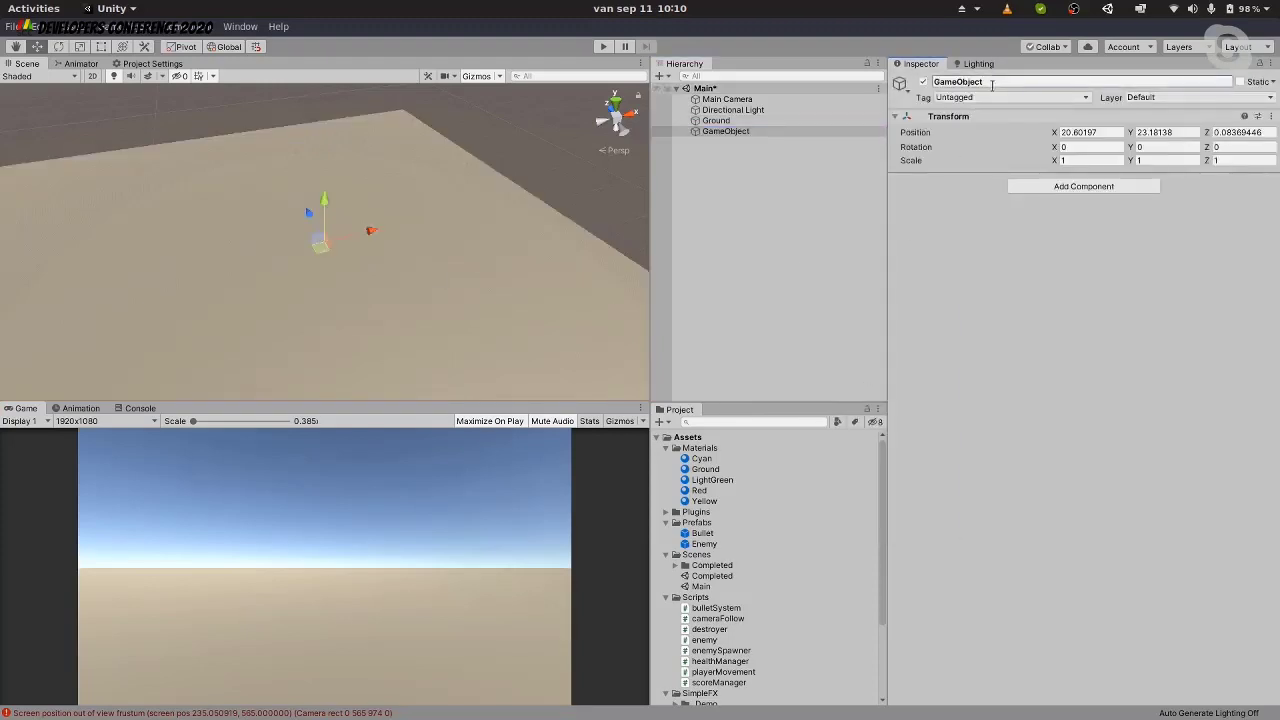
text(Walls)
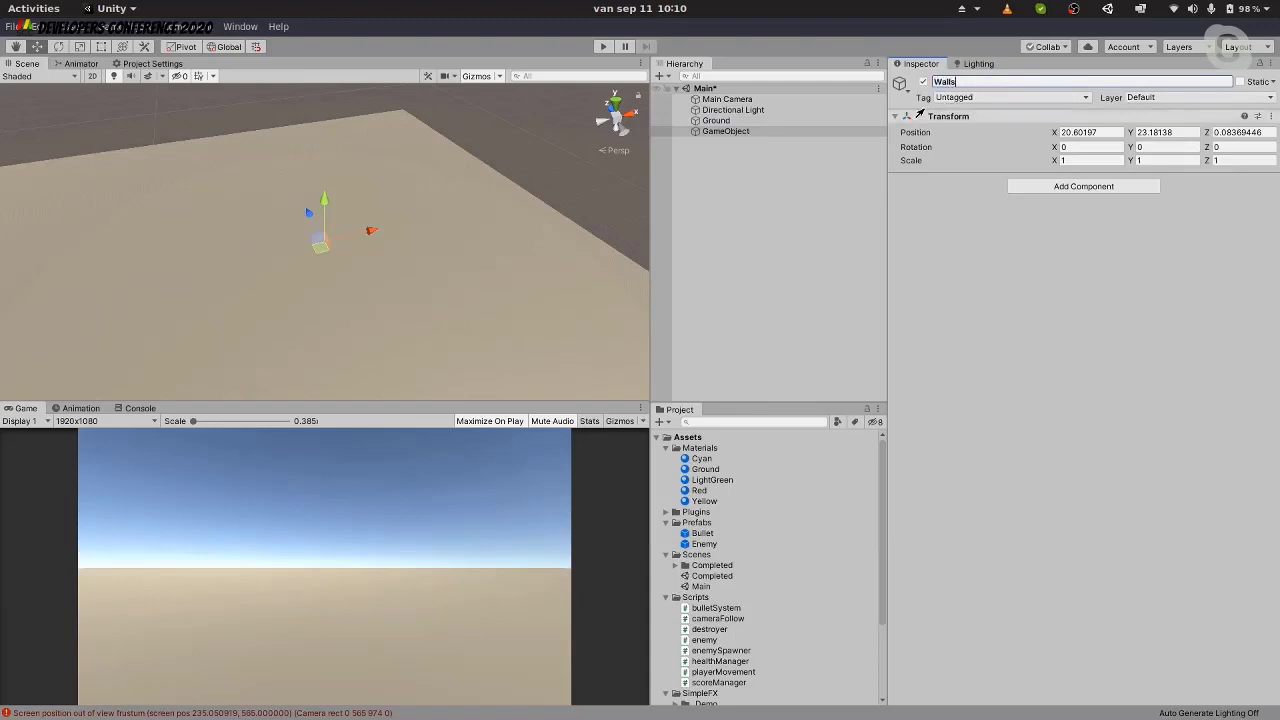
key(Return)
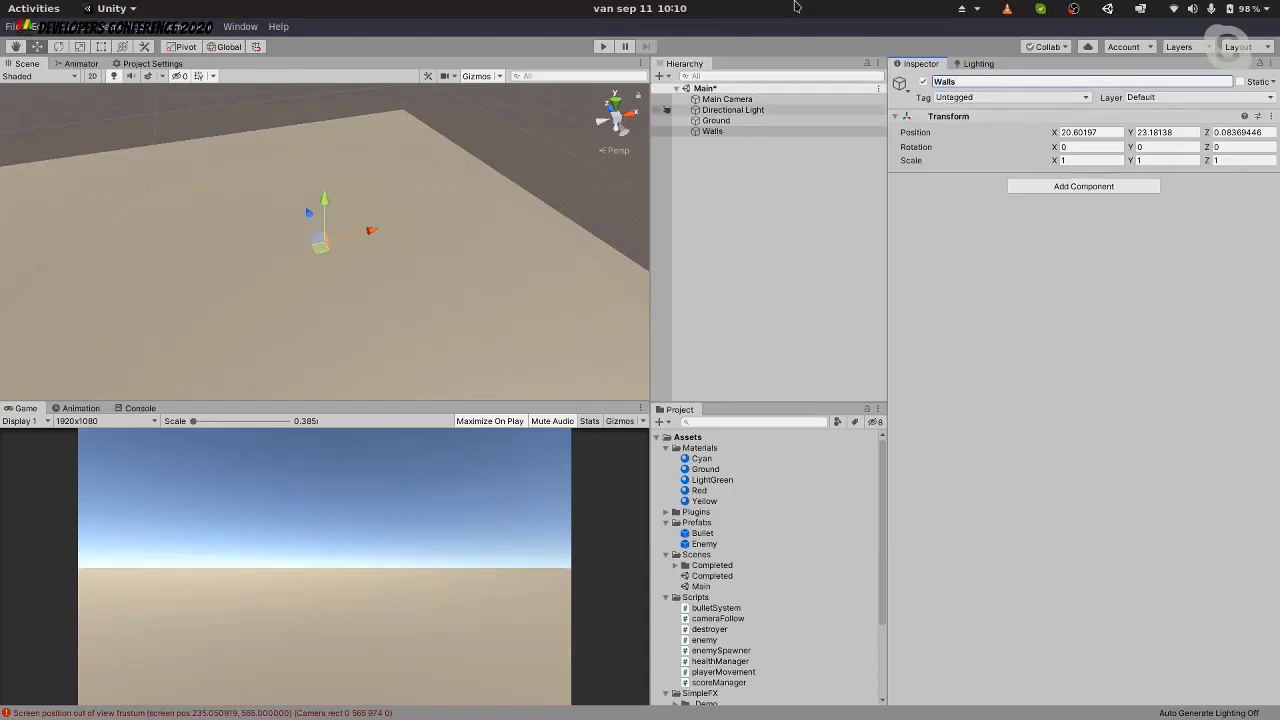
Add a child cube wall under Walls, adjust its Y scale and set Position Z to 75
right_click(715, 134)
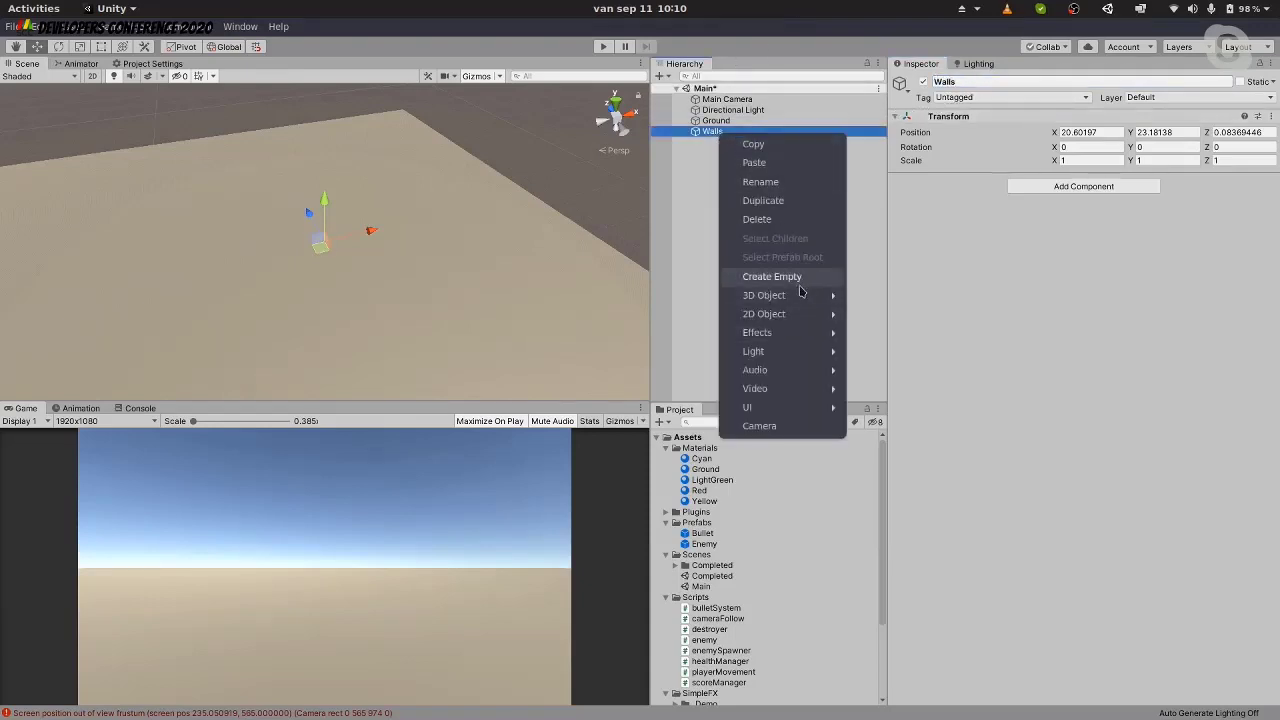
mouse_move(800, 292)
click(895, 300)
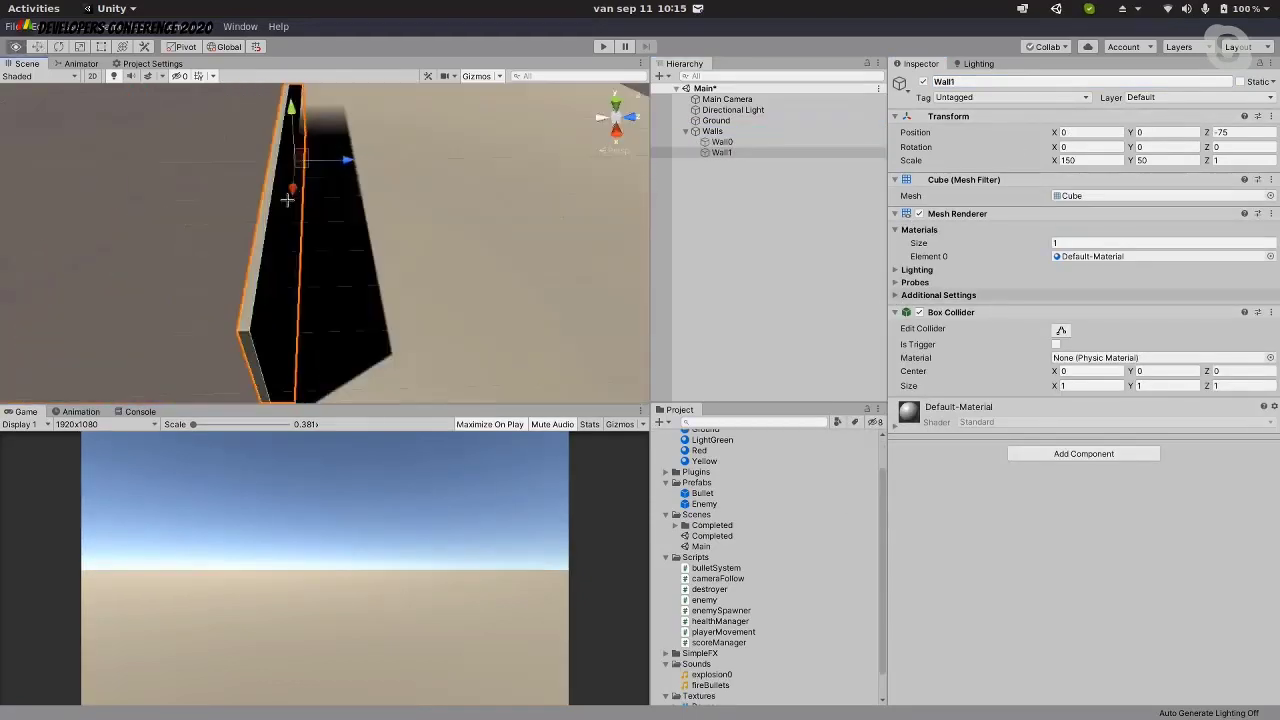
alt+drag(287, 200, 408, 180)
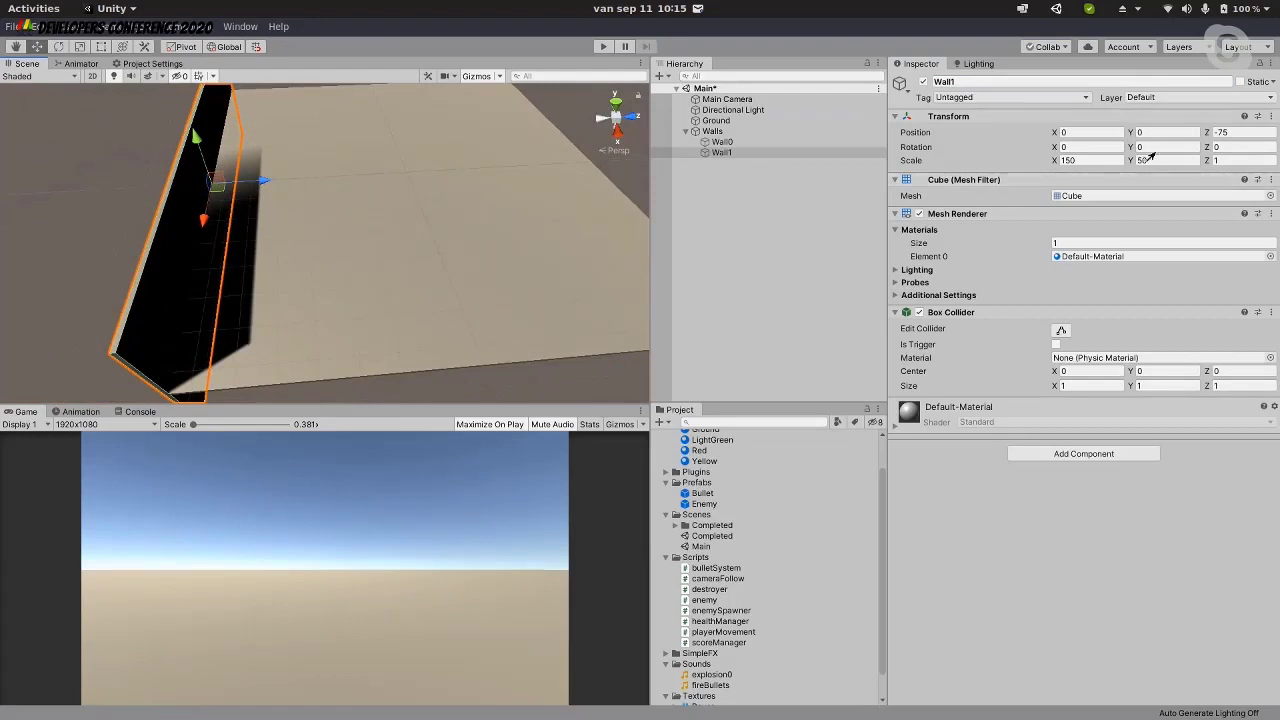
click(1163, 160)
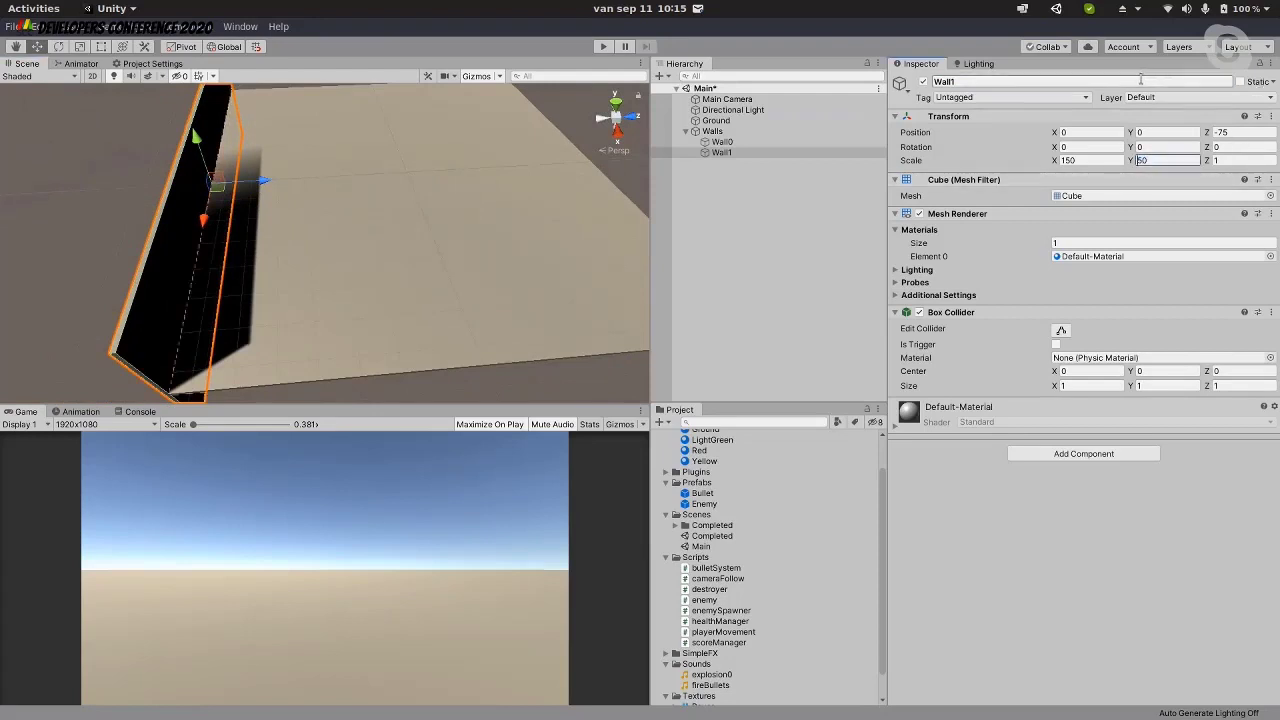
click(1235, 132)
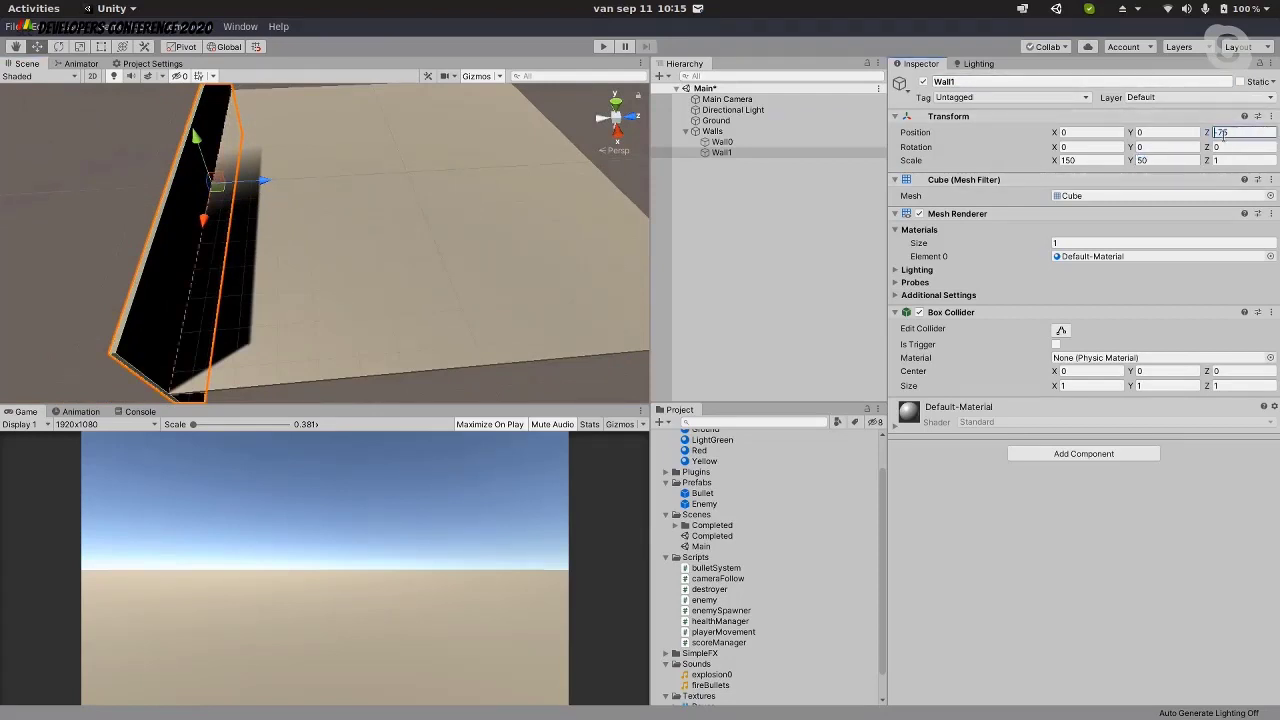
text(75)
scroll(523, 194, down, 5)
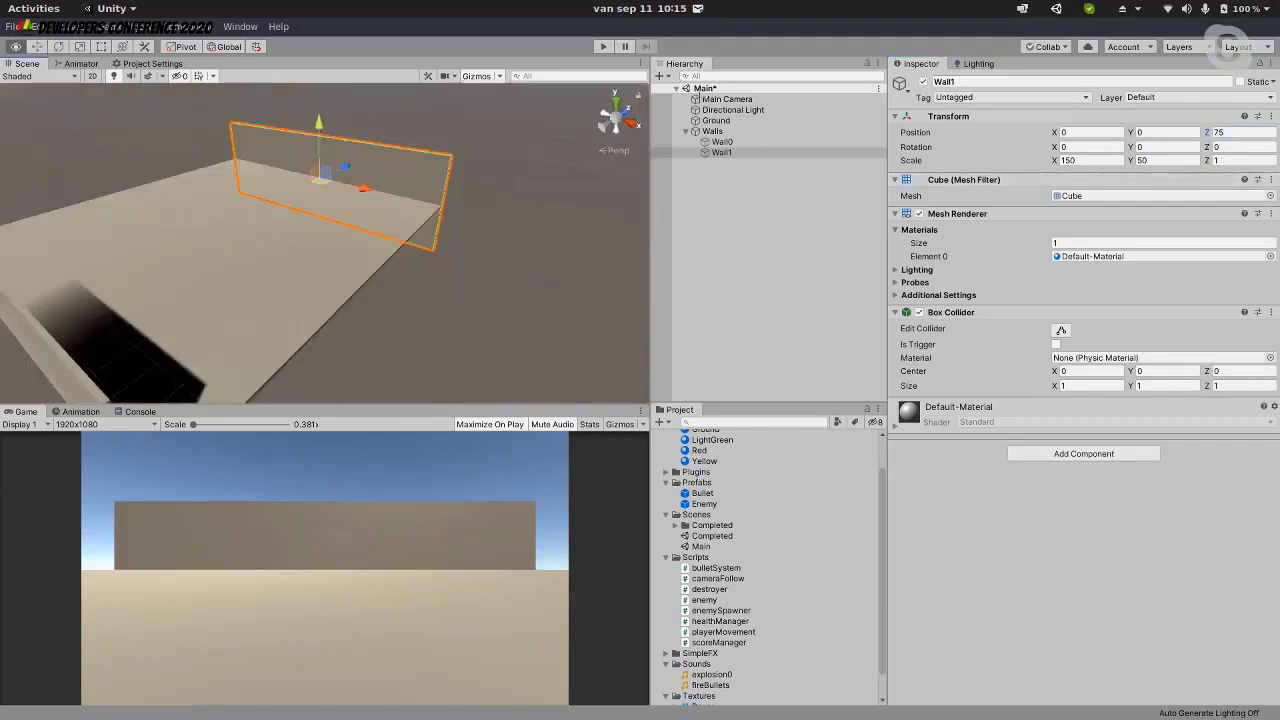
middle_drag(491, 171, 381, 292)
alt+drag(381, 292, 560, 230)
Duplicate Wall1 and rename the copy Wall2
click(722, 152)
shift+click(722, 142)
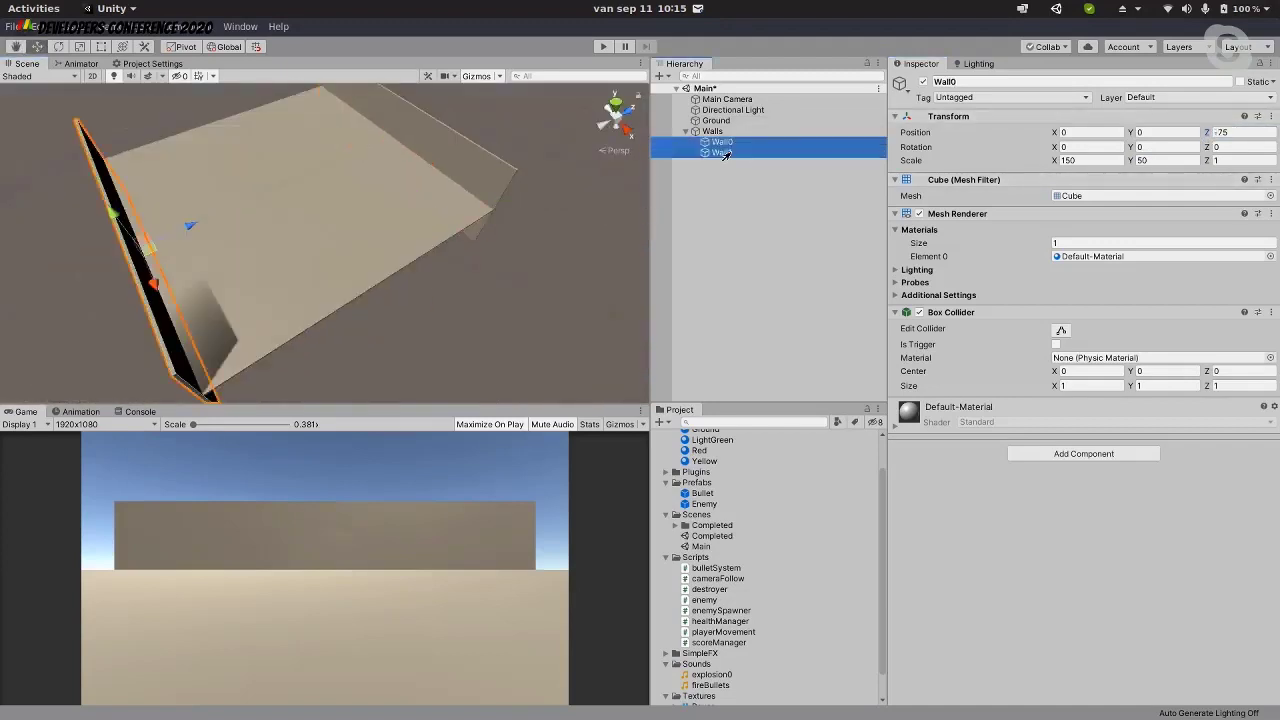
click(740, 152)
key(ctrl+d)
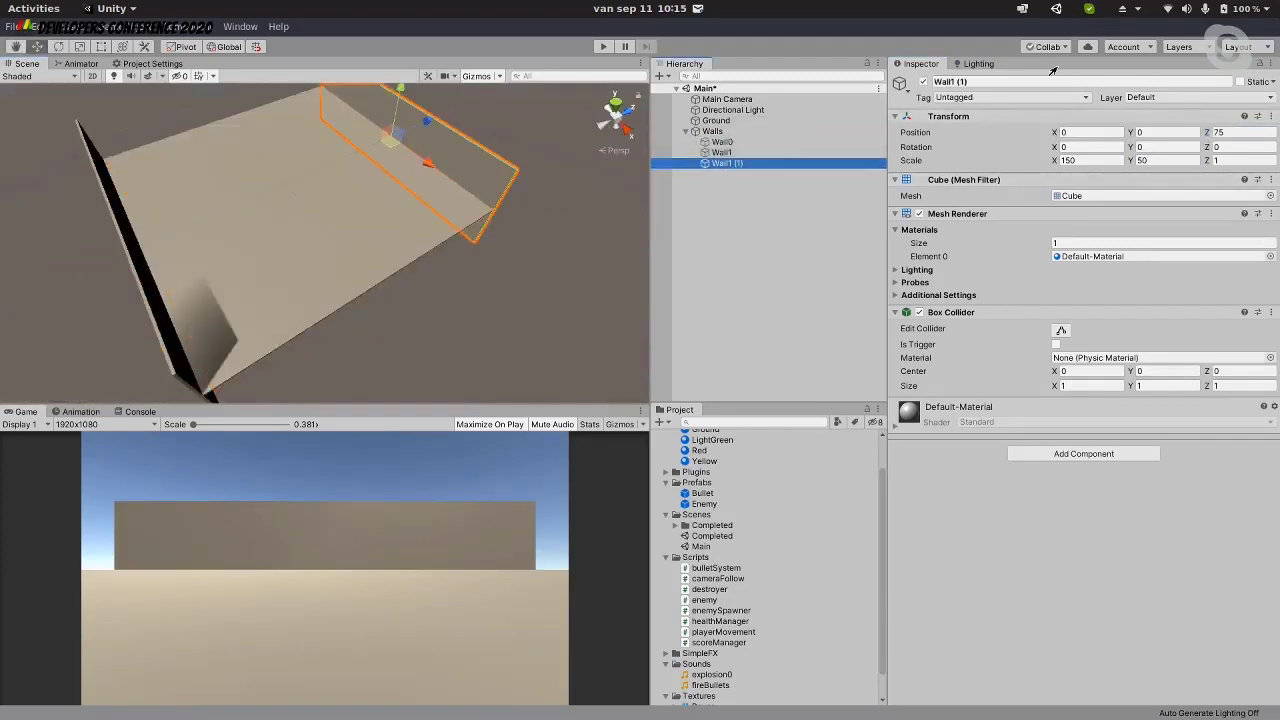
click(1030, 82)
key(End)
key(BackSpace)
key(BackSpace)
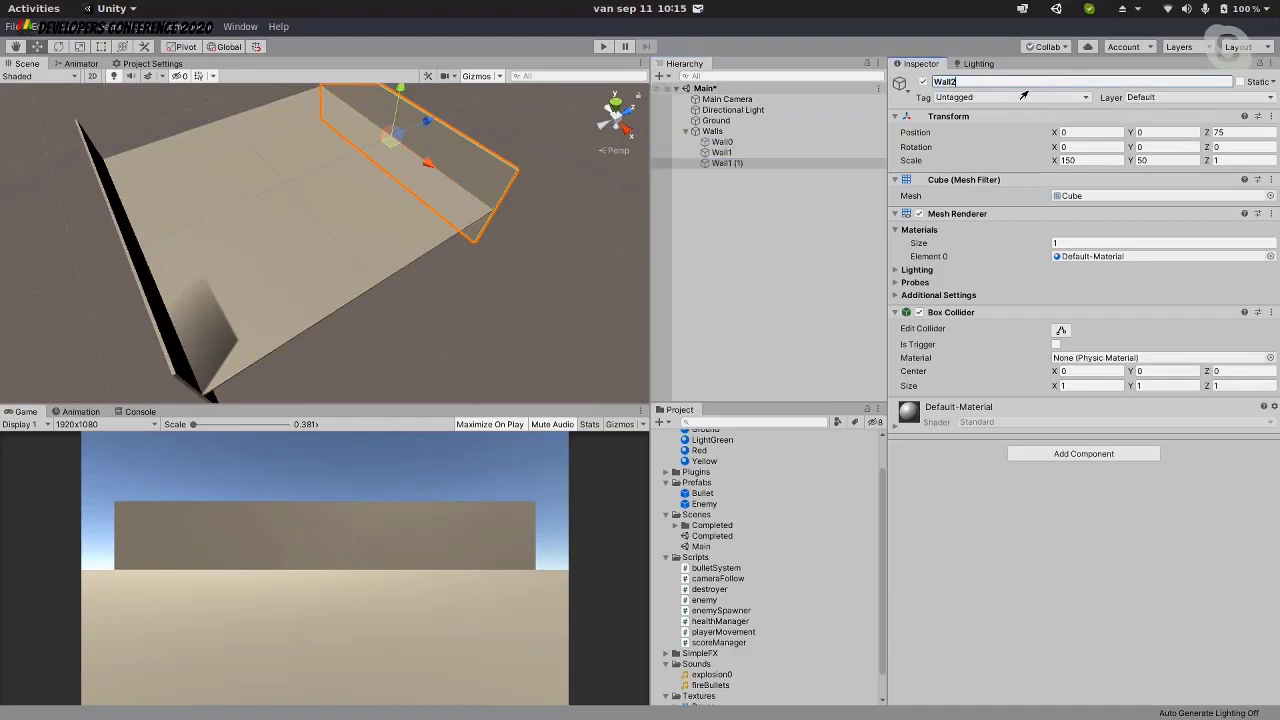
right_click(1006, 97)
click(1165, 147)
Turn Wall2 to Y rotation 90 and set its Scale Z to 150
click(1165, 147)
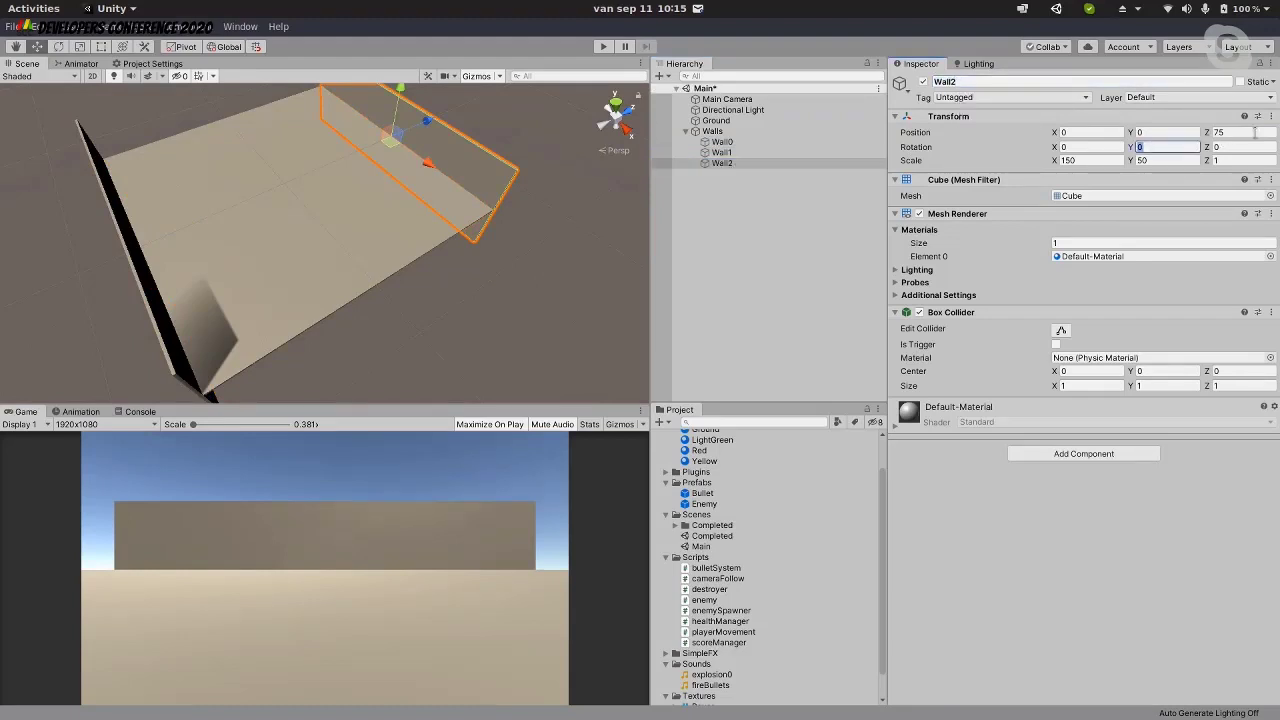
text(180)
key(BackSpace)
key(BackSpace)
key(BackSpace)
text(90)
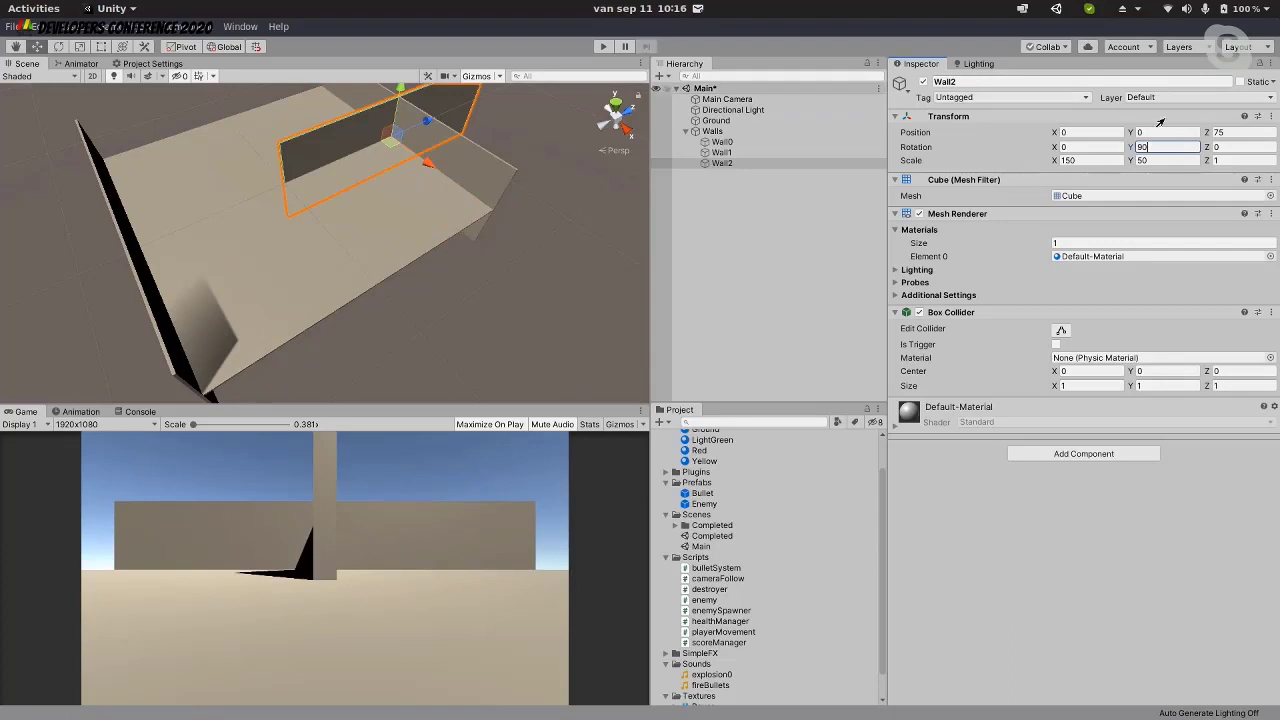
click(1118, 158)
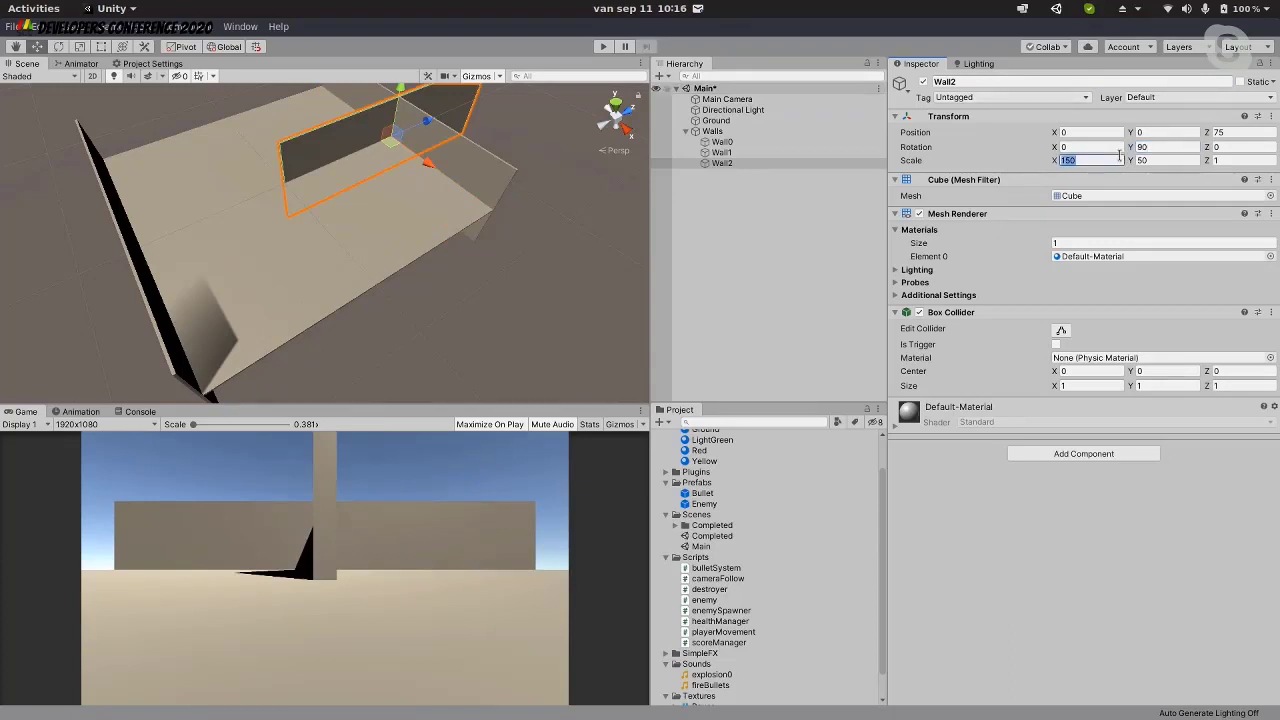
click(1238, 160)
text(150)
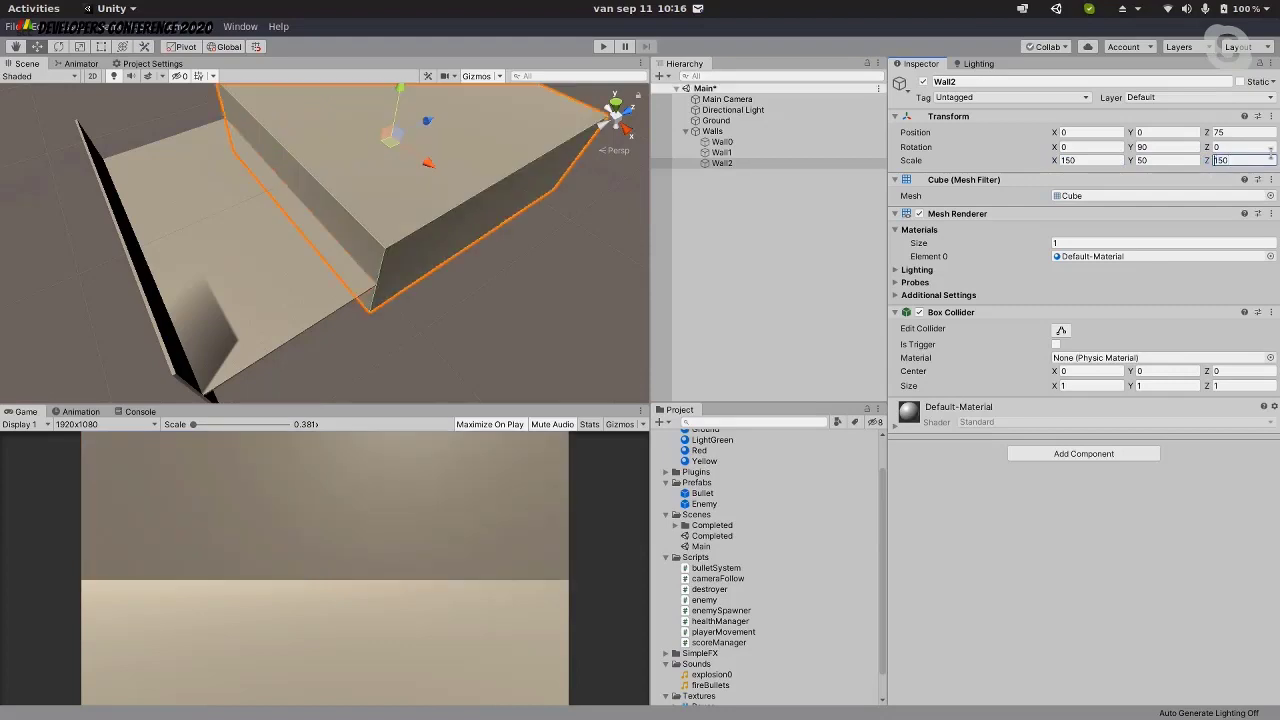
click(1084, 160)
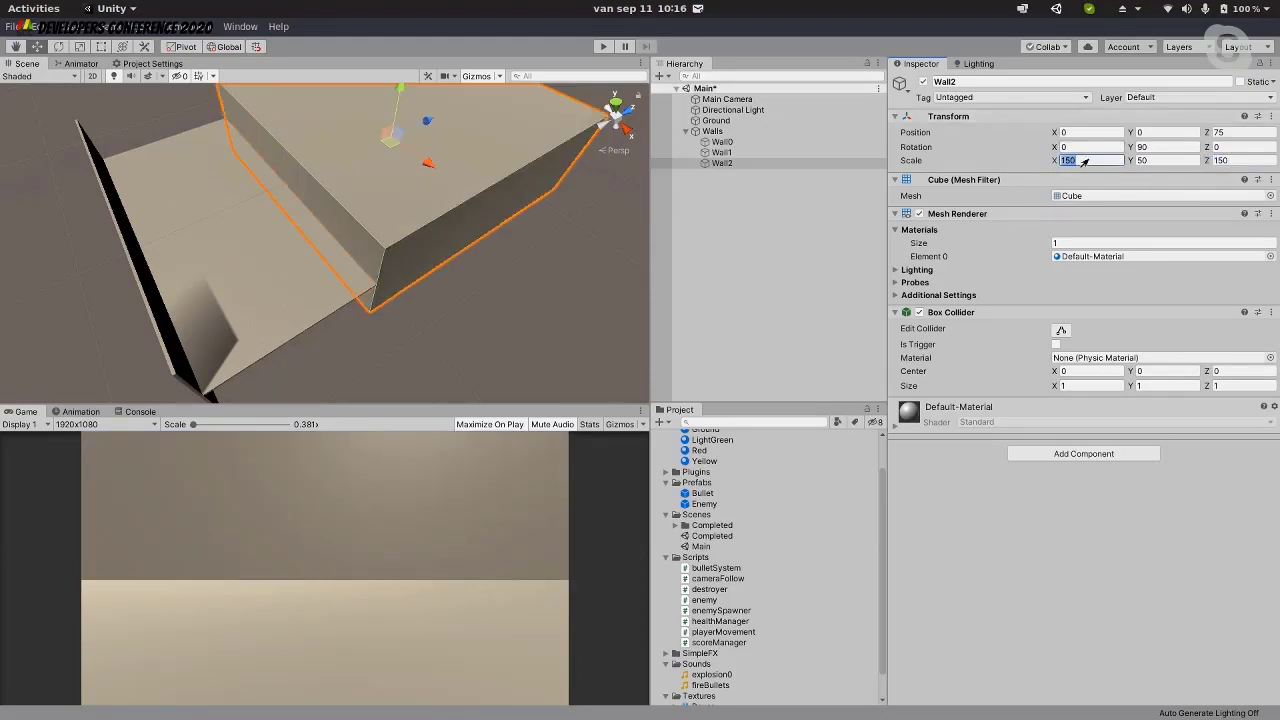
text(0)
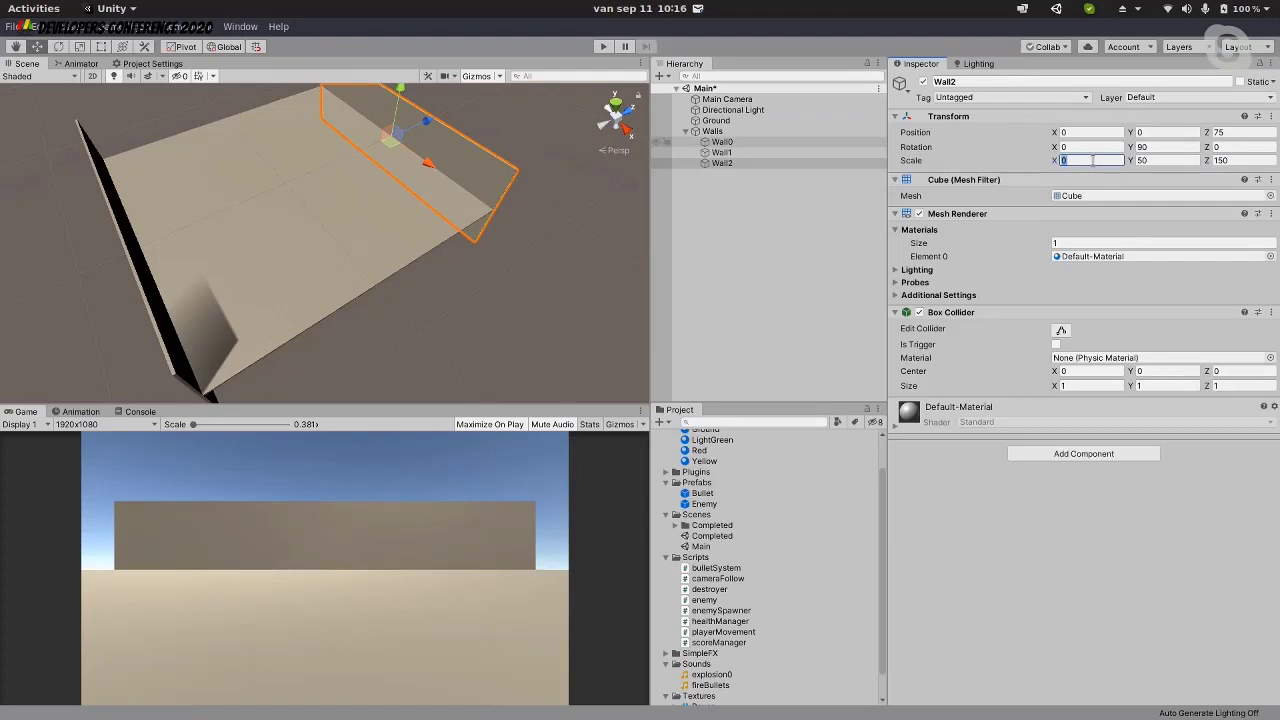
Finish Wall2's X scale at 1 and move it to position 75, 0, 0
text(1)
click(416, 185)
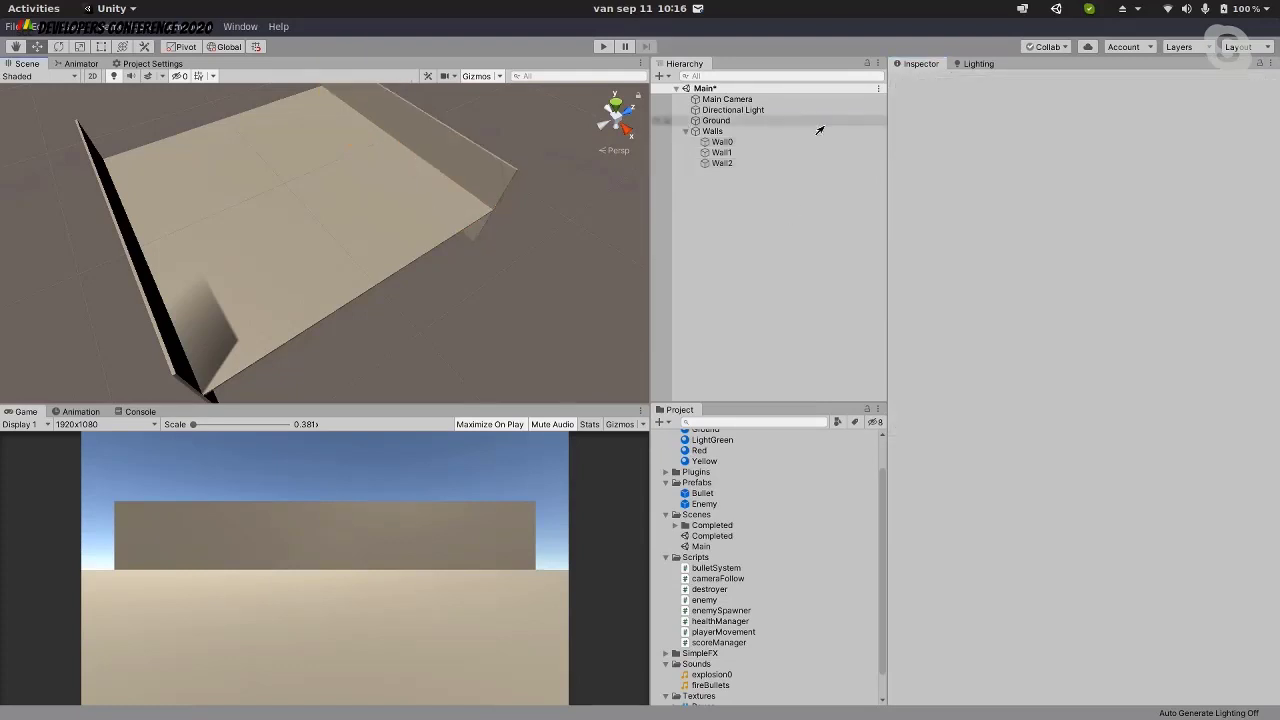
click(721, 163)
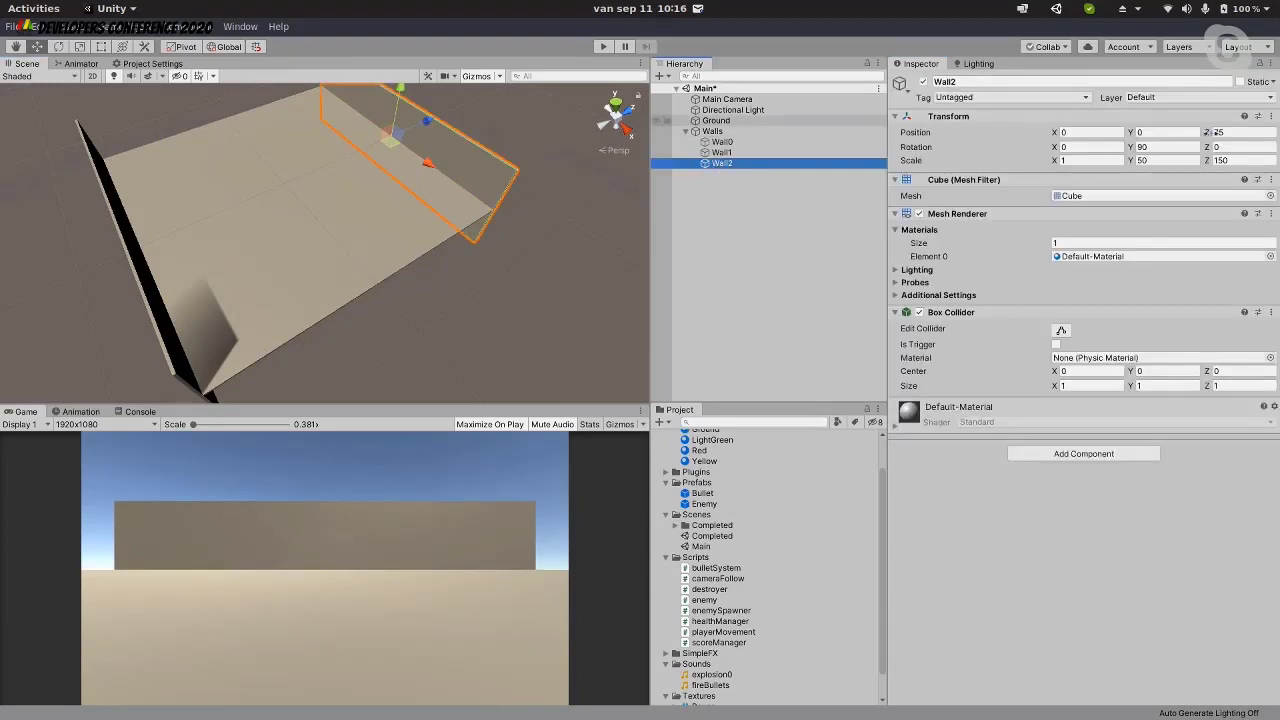
click(1217, 132)
key(BackSpace)
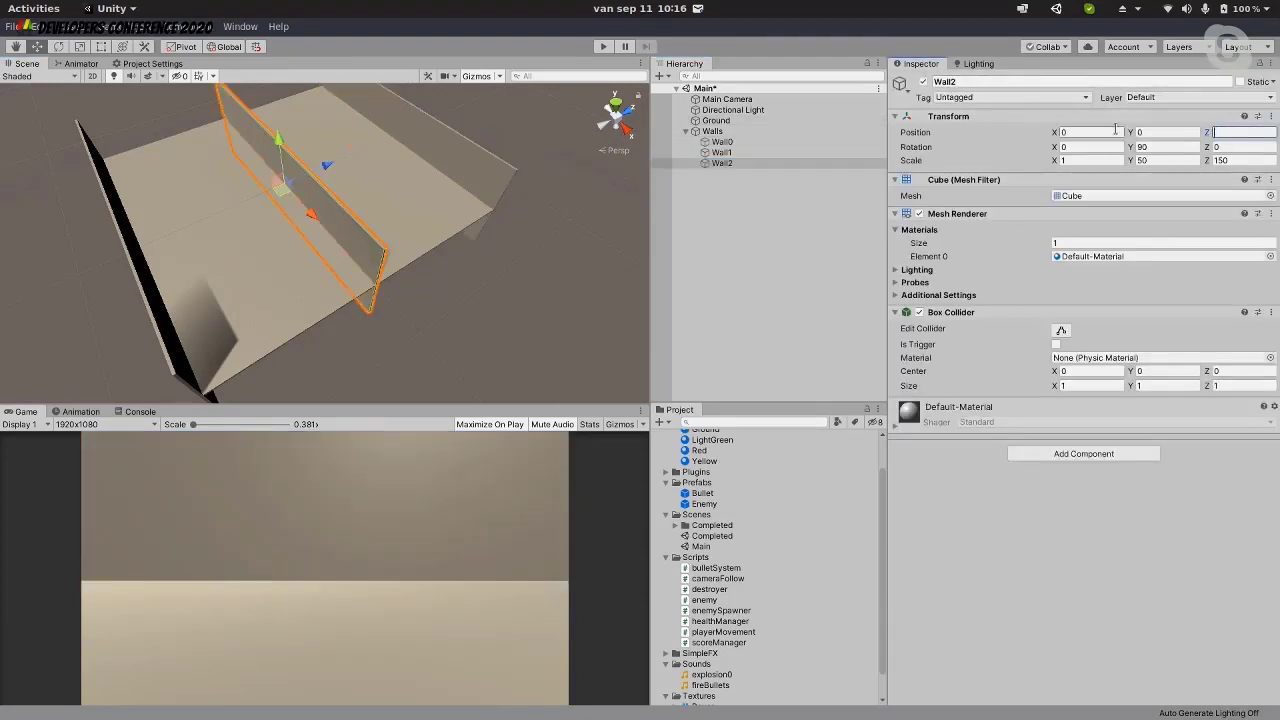
click(1165, 132)
text(75)
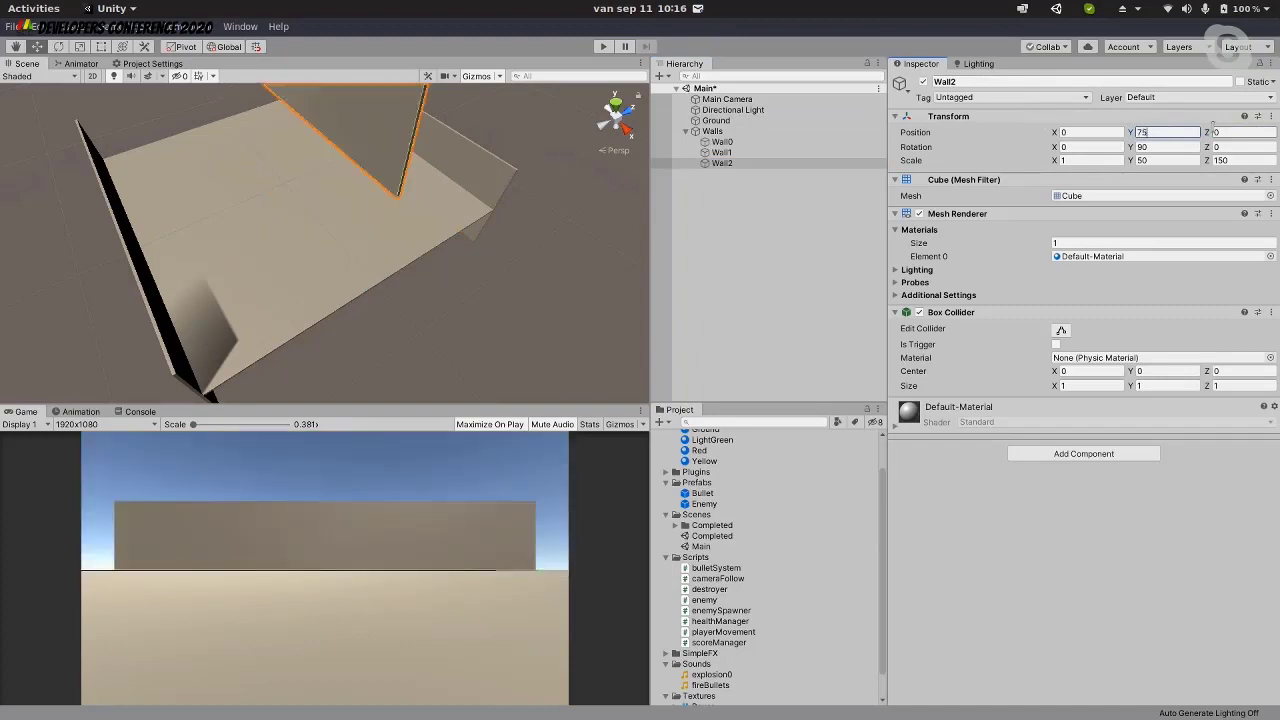
text(0)
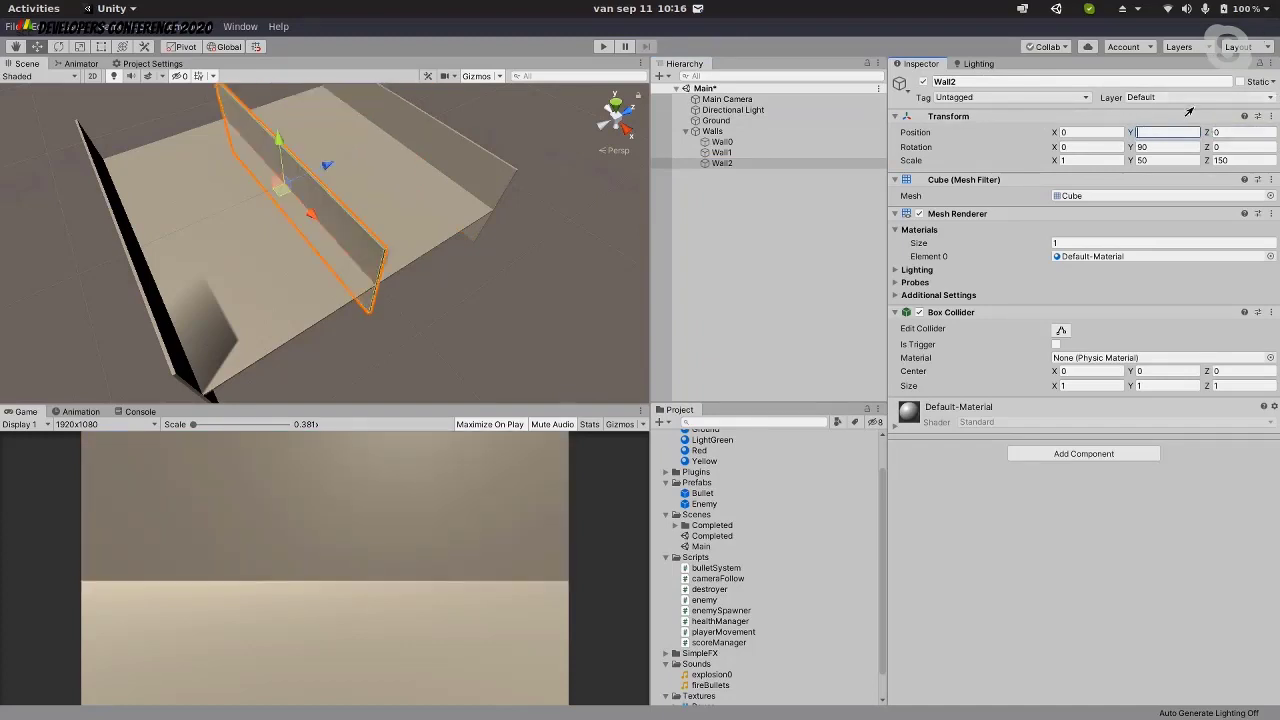
click(1093, 132)
text(75)
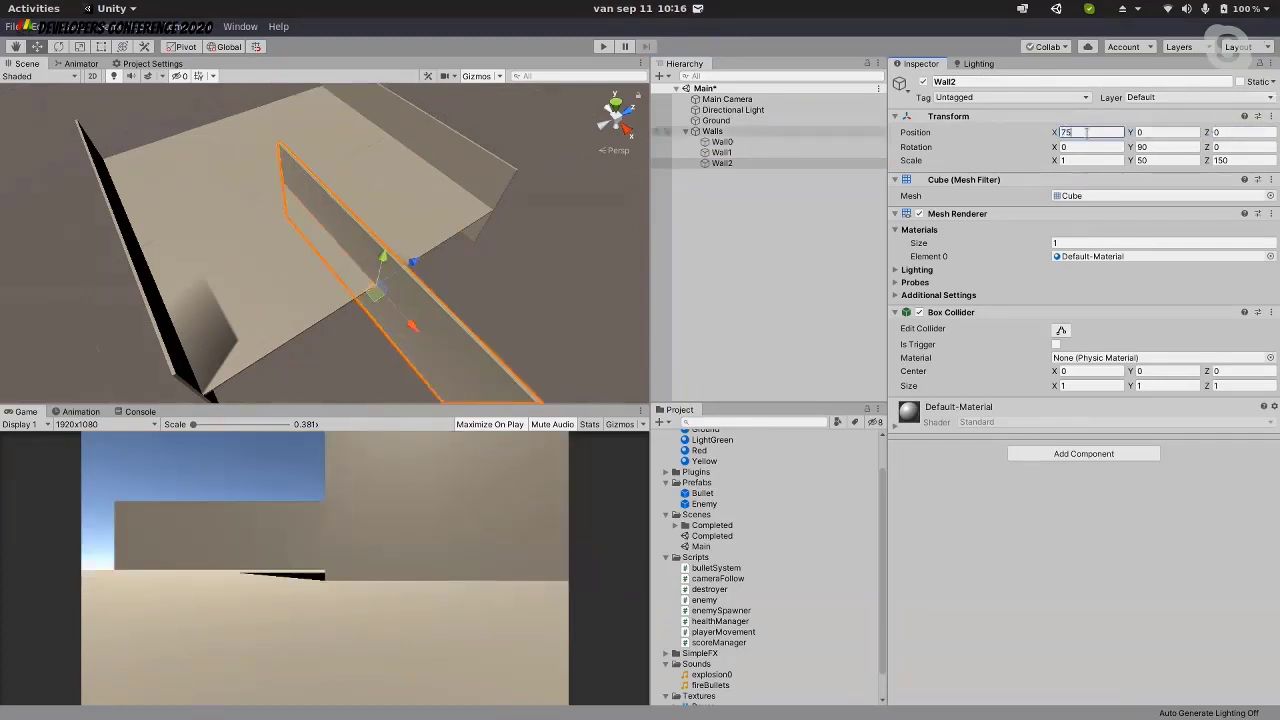
Reset Wall2's Y rotation to 0 and duplicate it with Ctrl+D
click(1146, 146)
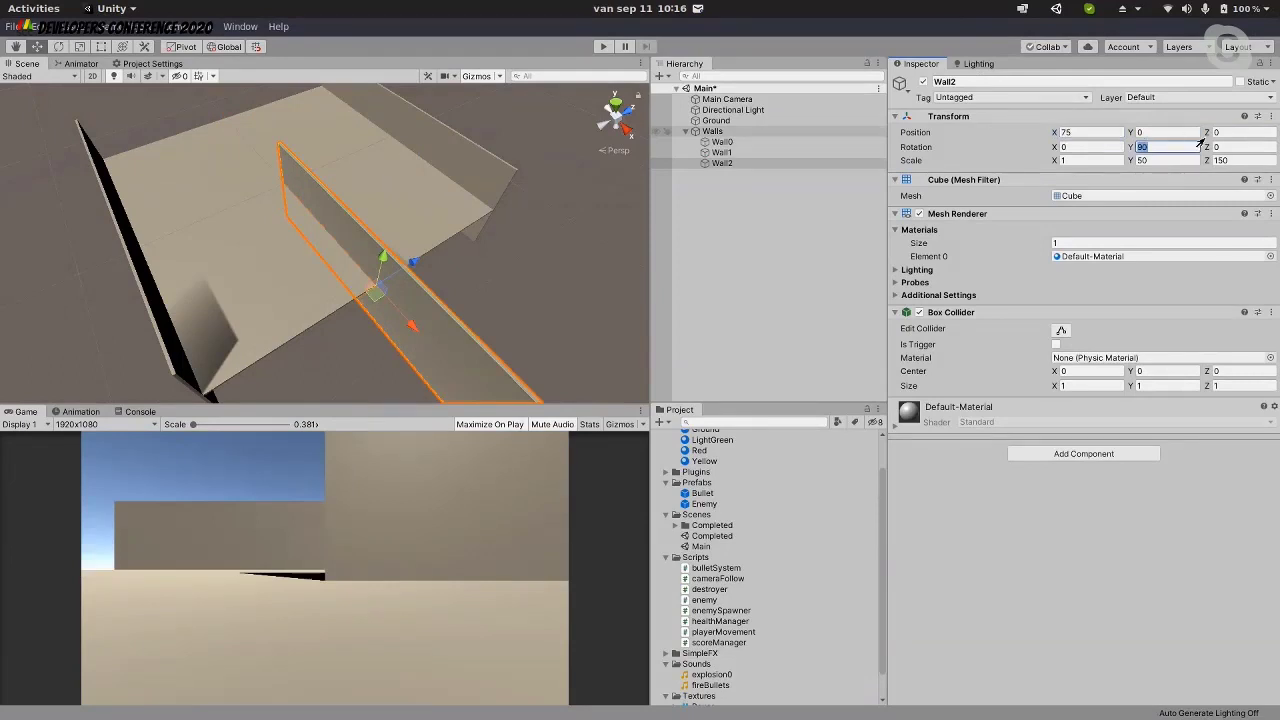
text(81.45)
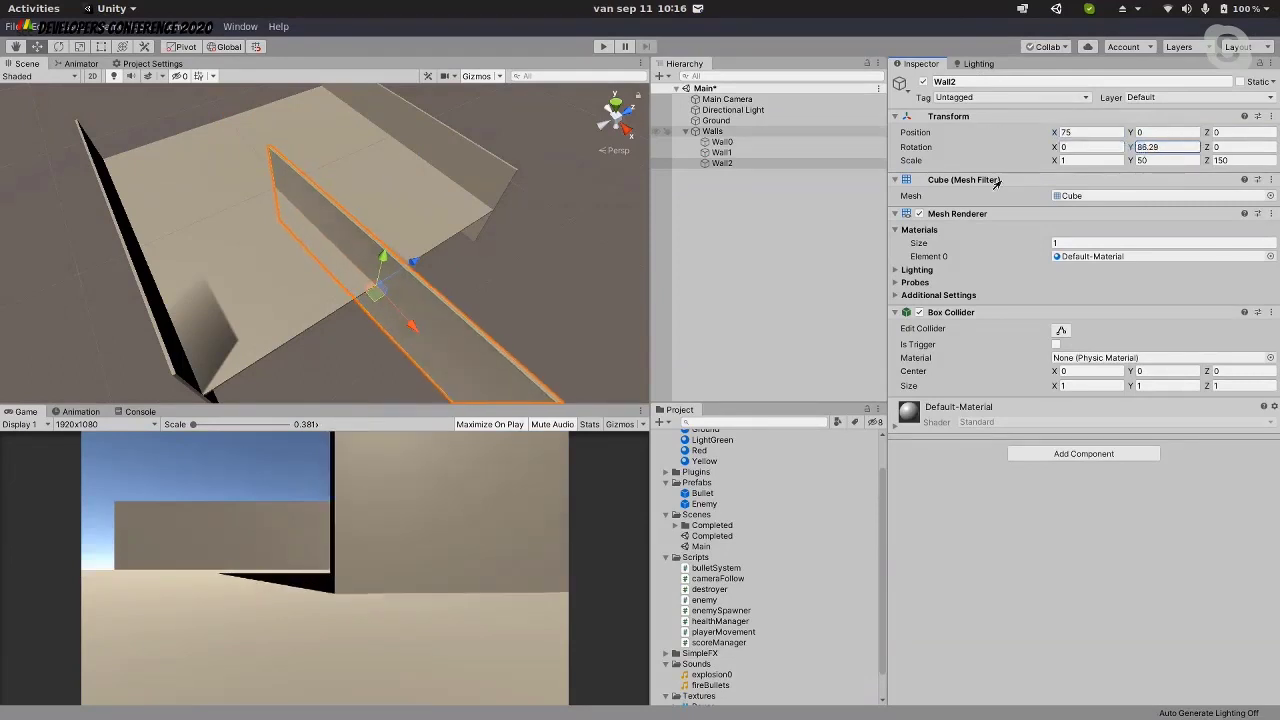
key(Return)
text(0)
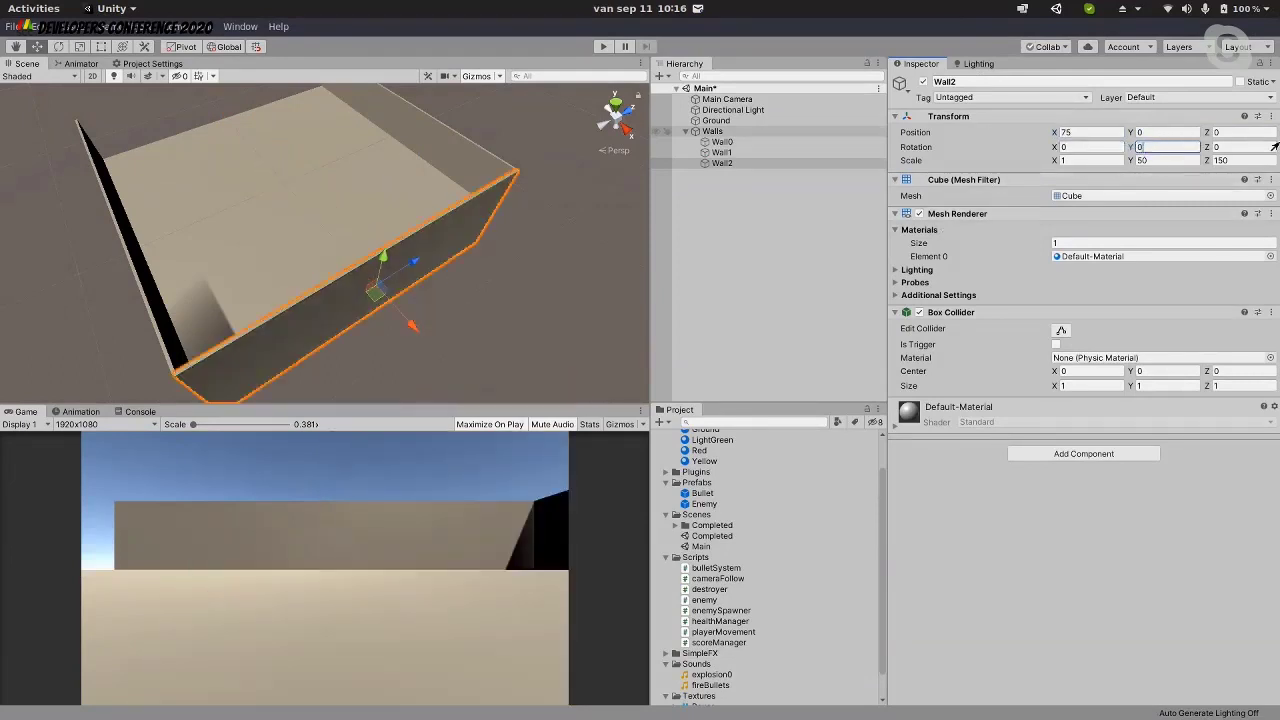
click(782, 163)
key(ctrl+d)
click(961, 82)
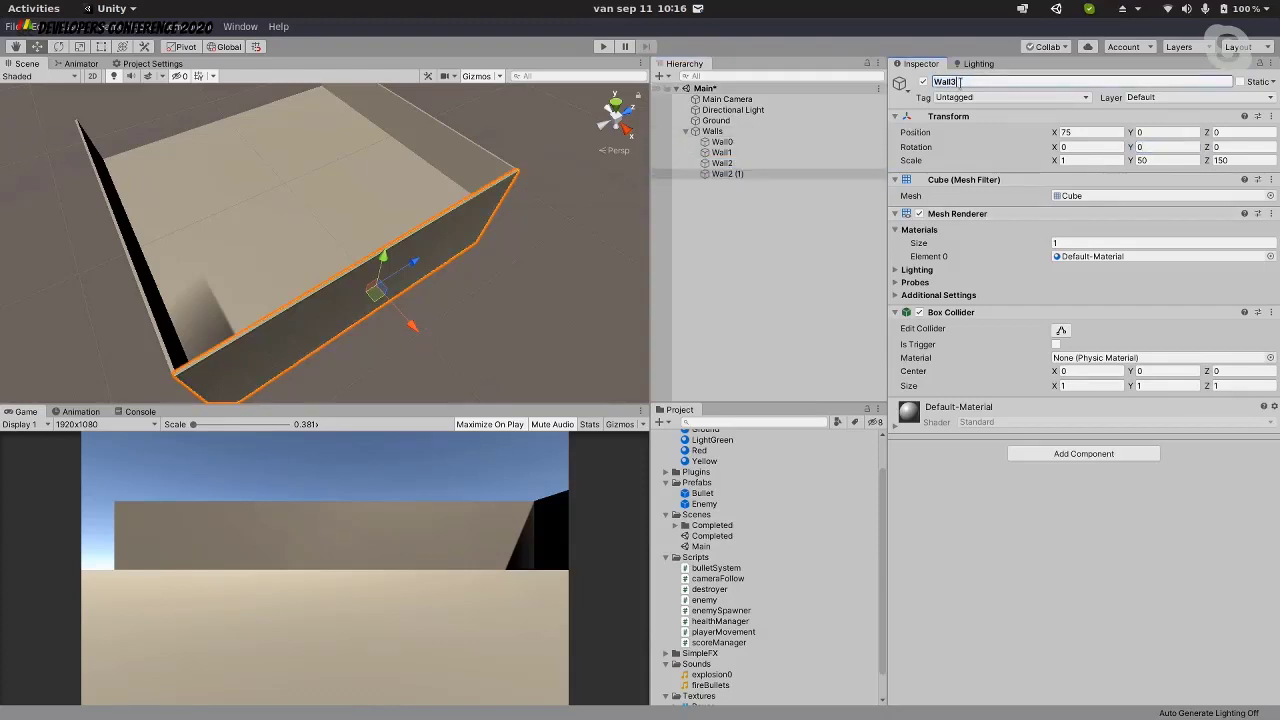
Name the copy Wall3 and move it to Position X -75
text(Wall3)
click(1090, 133)
text(-)
click(722, 142)
Select Wall0 through Wall3 and disable their Mesh Renderer
shift+click(745, 174)
click(745, 174)
key(shift+Up)
key(shift+Up)
key(shift+Up)
click(919, 213)
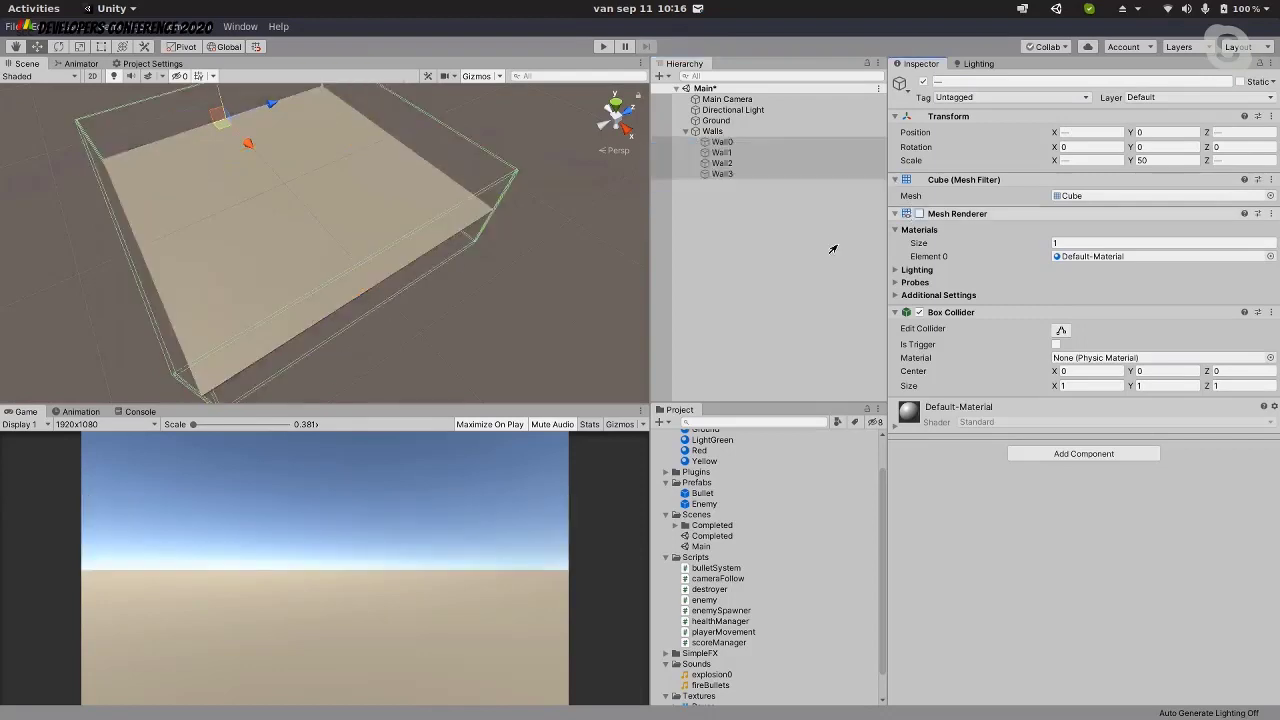
Collapse the Walls group, frame it in the view, and select Ground
click(724, 200)
click(720, 175)
key(Up)
key(Up)
key(Up)
key(Up)
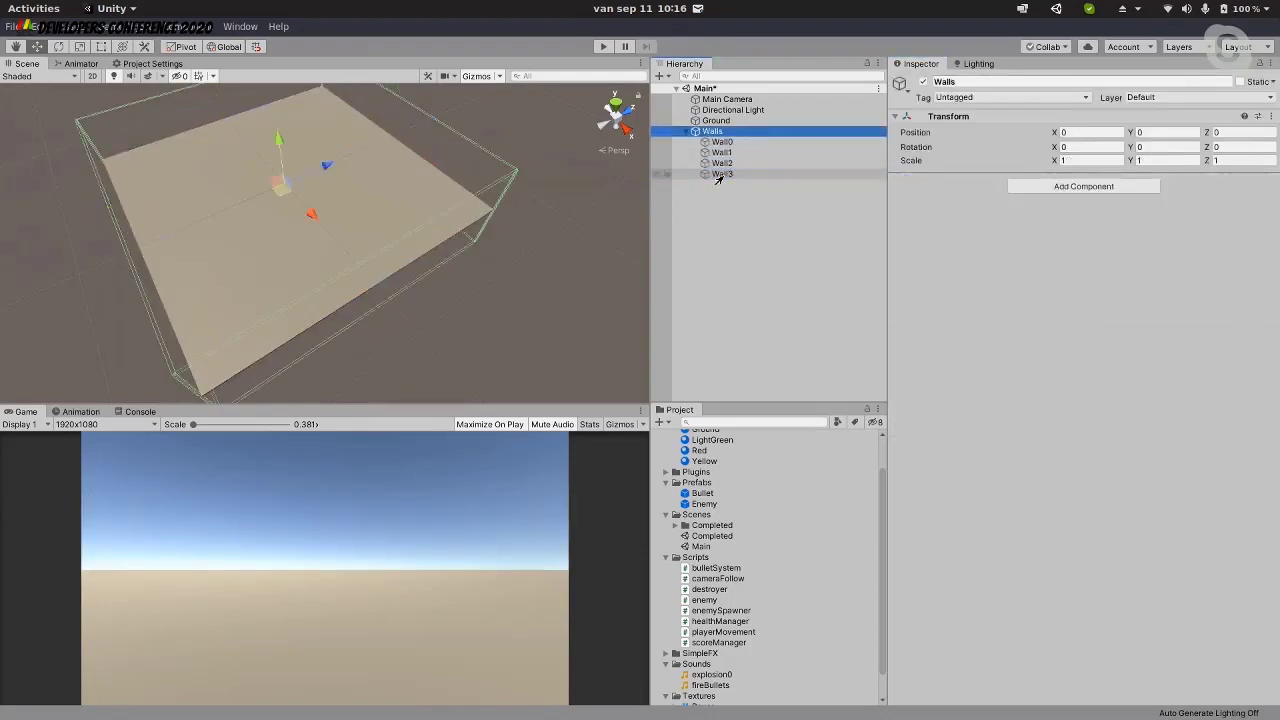
key(Left)
click(733, 110)
double_click(712, 131)
click(716, 121)
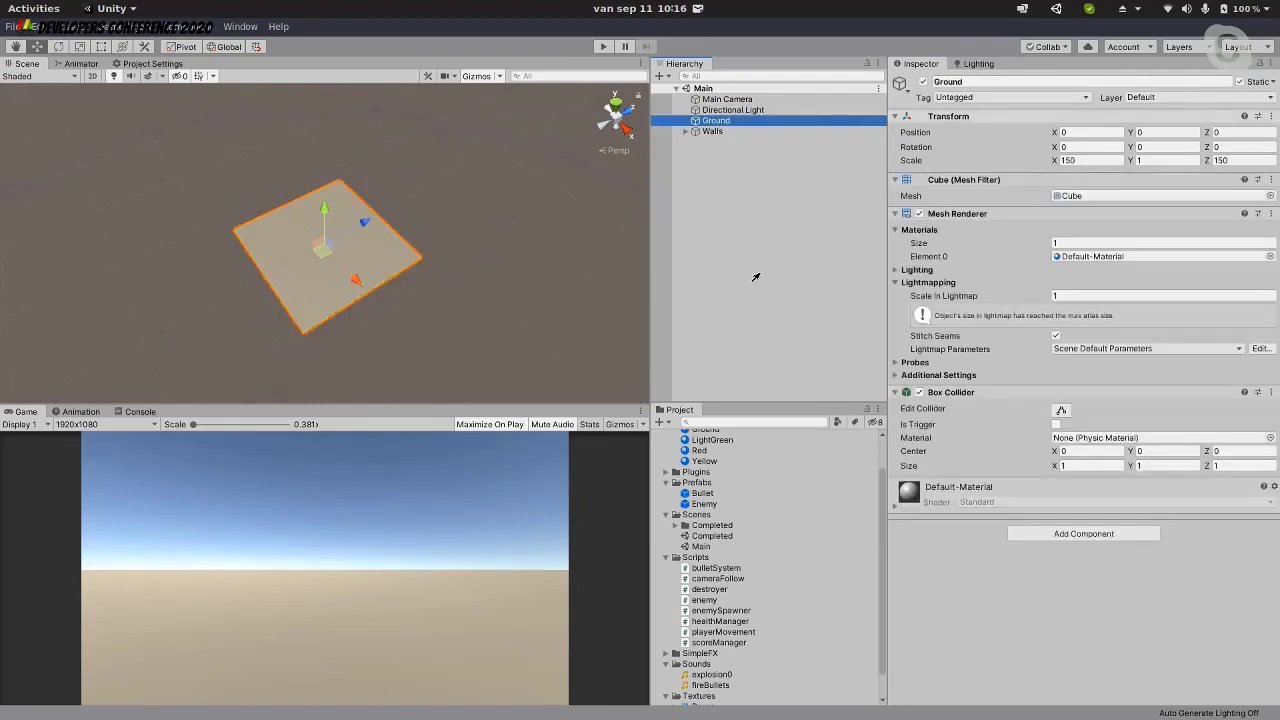
Create a new material named MainGround in the Materials folder
scroll(285, 241, up, 6)
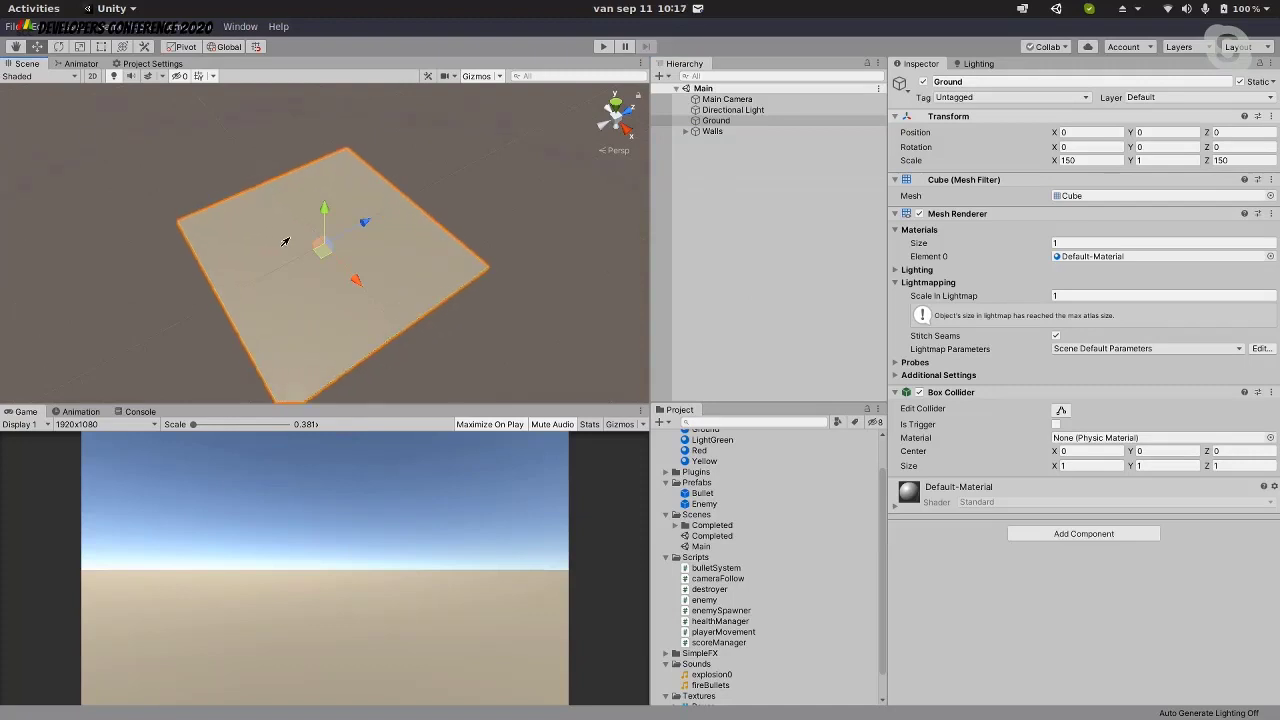
scroll(285, 241, up, 2)
alt+drag(382, 156, 551, 260)
scroll(761, 490, up, 1)
click(700, 436)
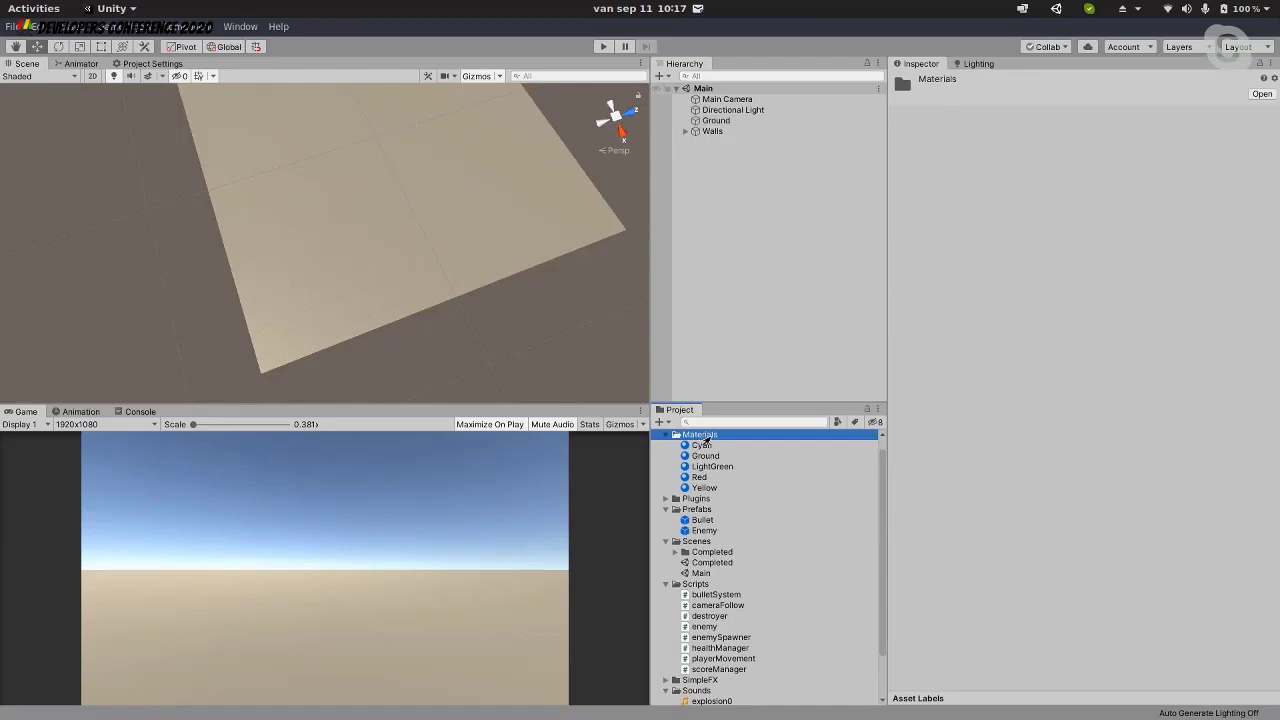
right_click(706, 442)
mouse_move(864, 69)
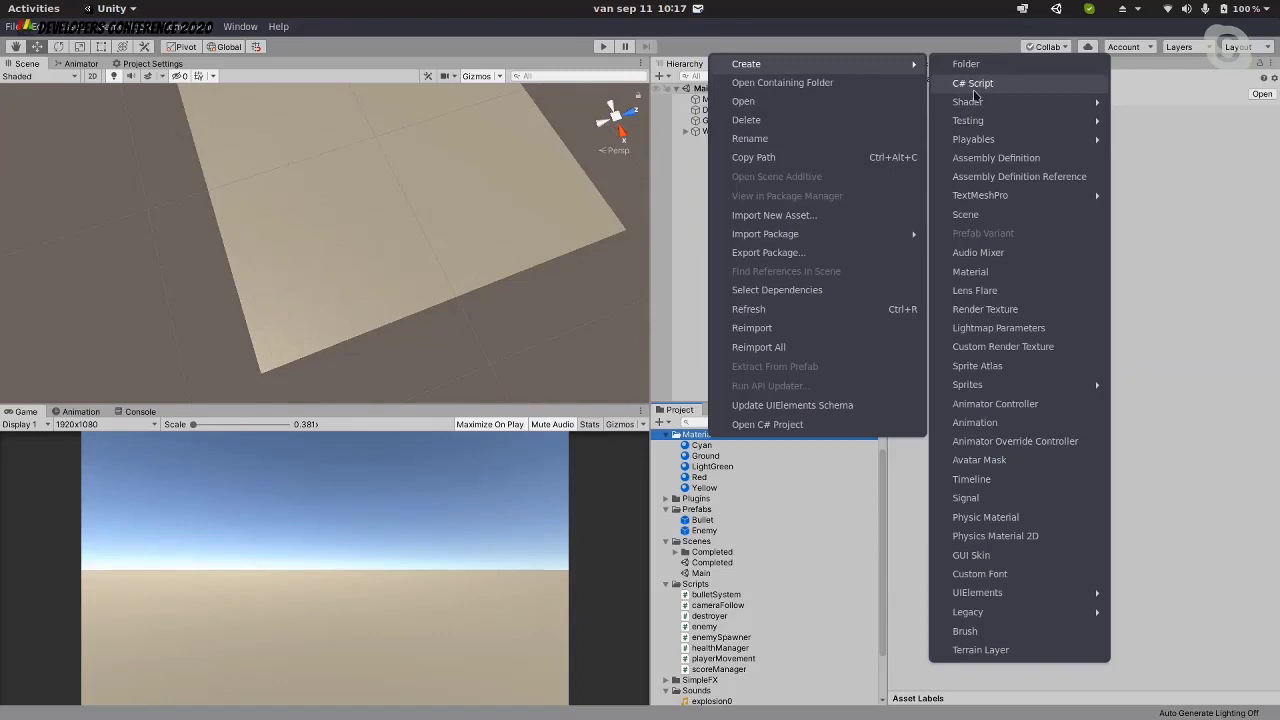
mouse_move(1001, 120)
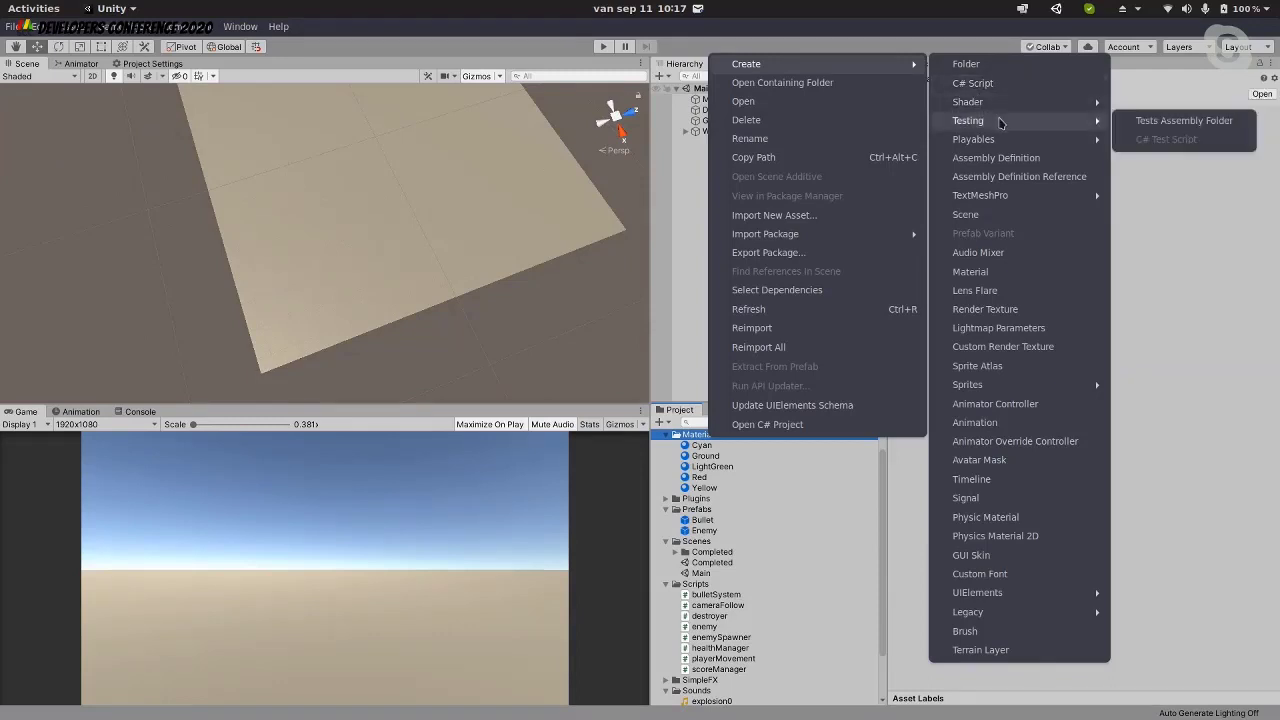
click(1015, 271)
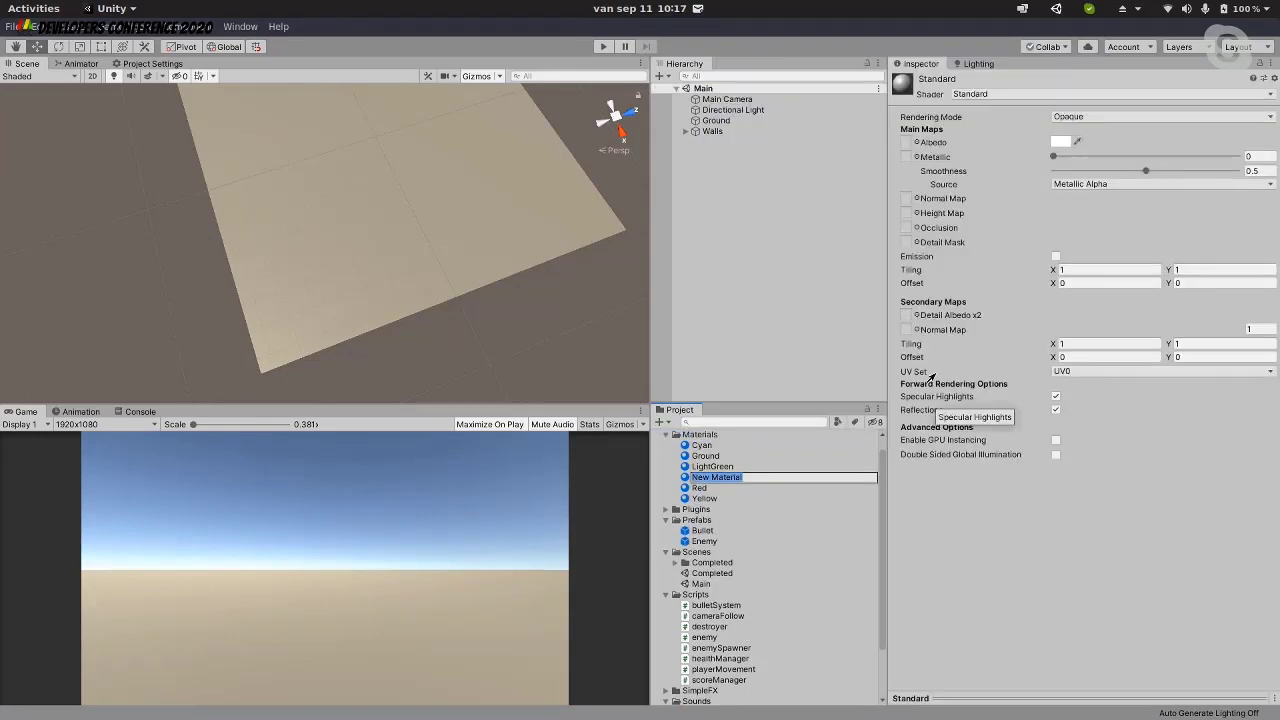
text(MainGround)
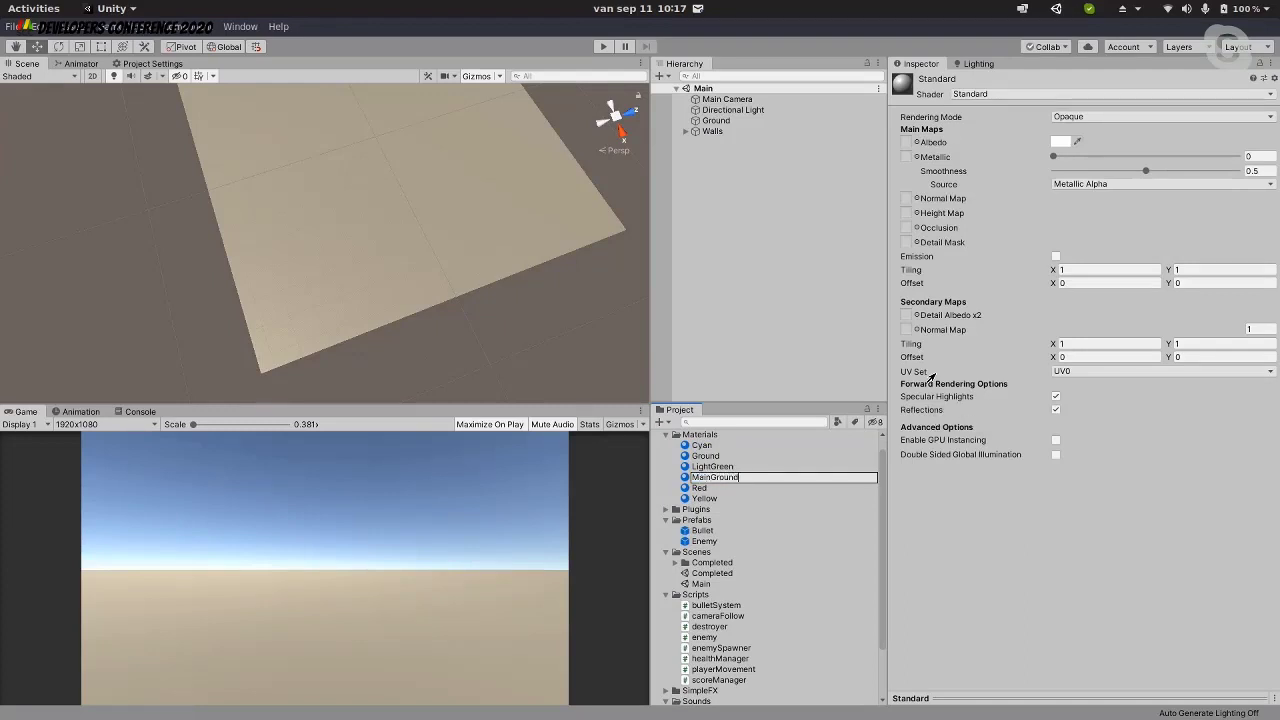
key(Return)
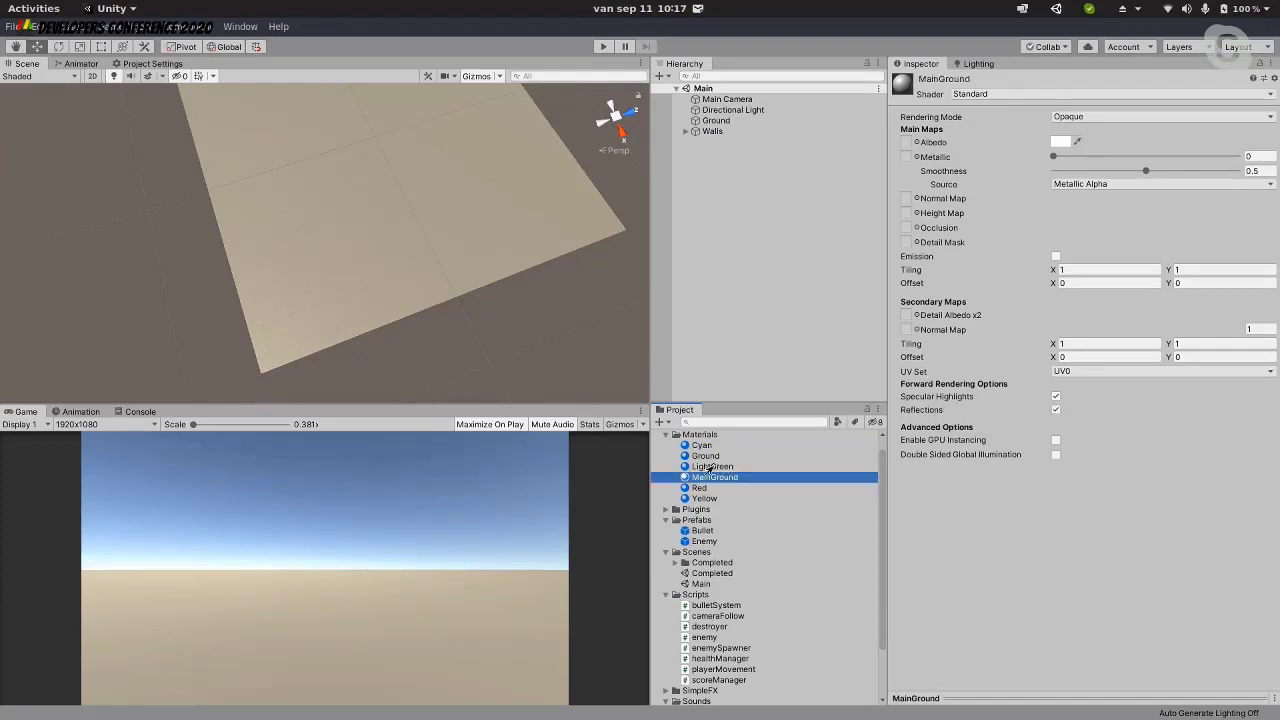
Delete the old Ground material and drag MainGround onto the ground plane
click(706, 457)
key(Delete)
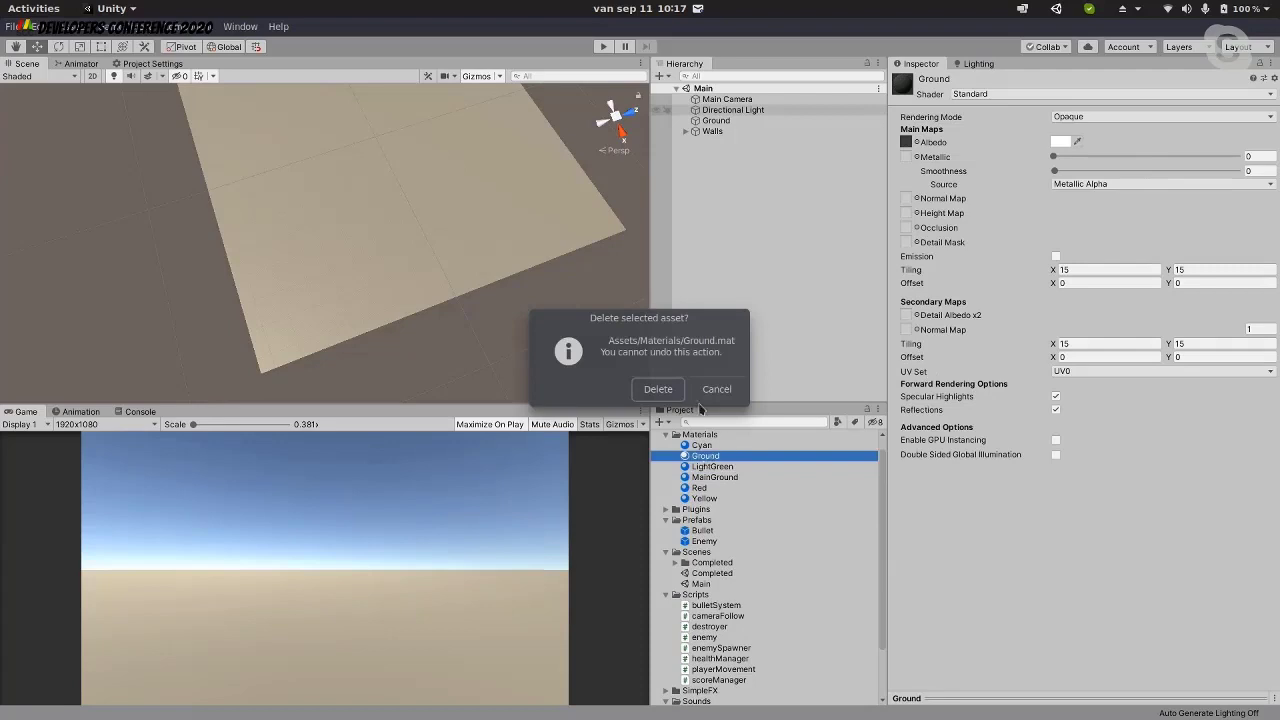
click(658, 389)
click(722, 466)
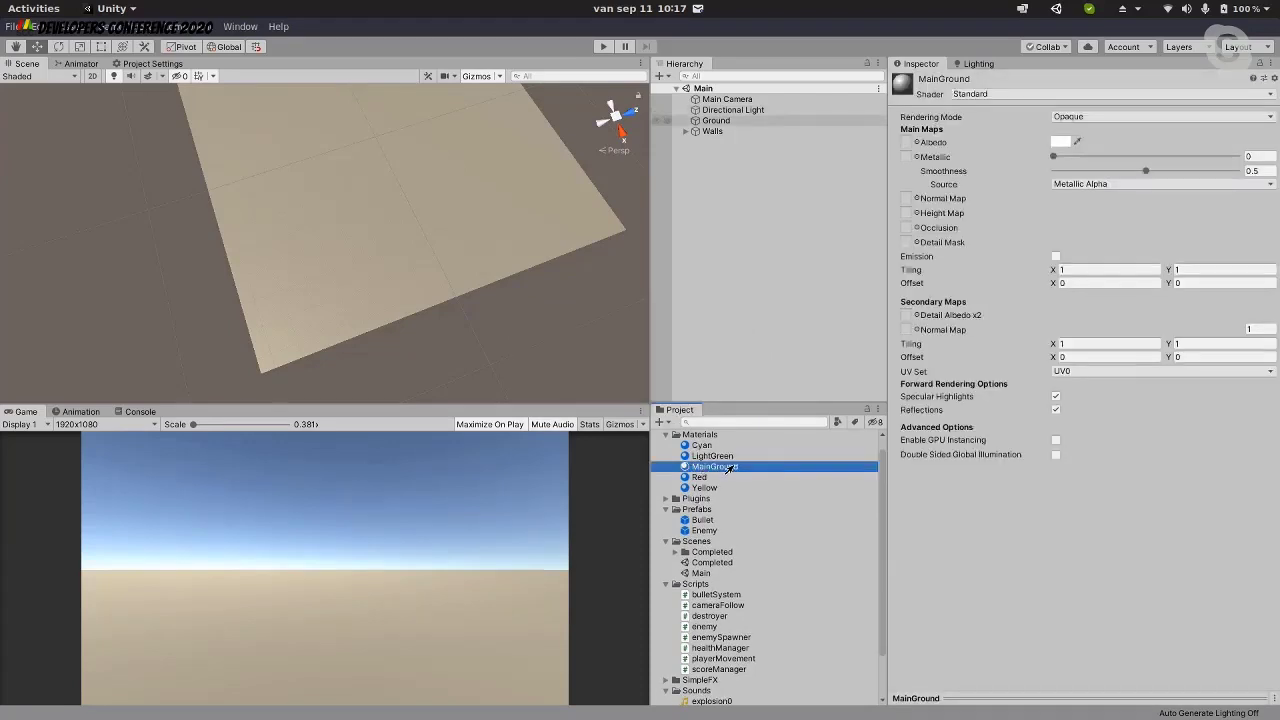
drag(722, 466, 452, 226)
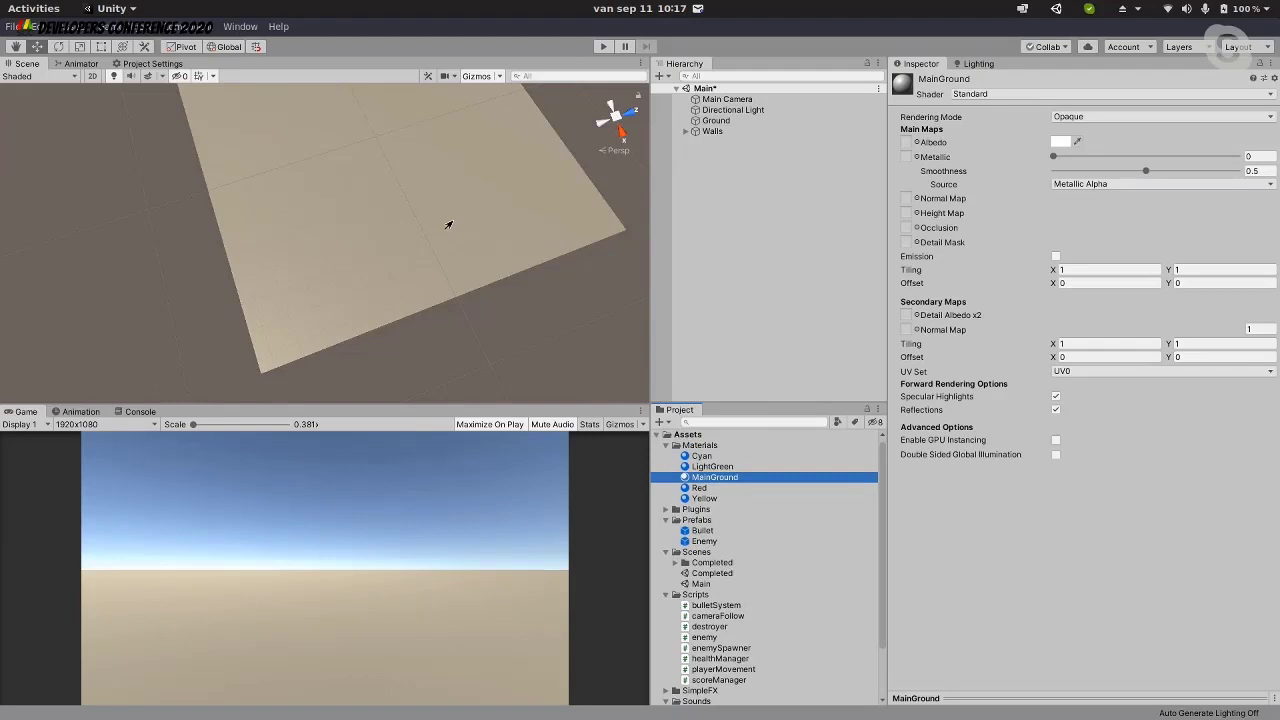
Darken the MainGround material's albedo colour to a reddish grey
click(733, 122)
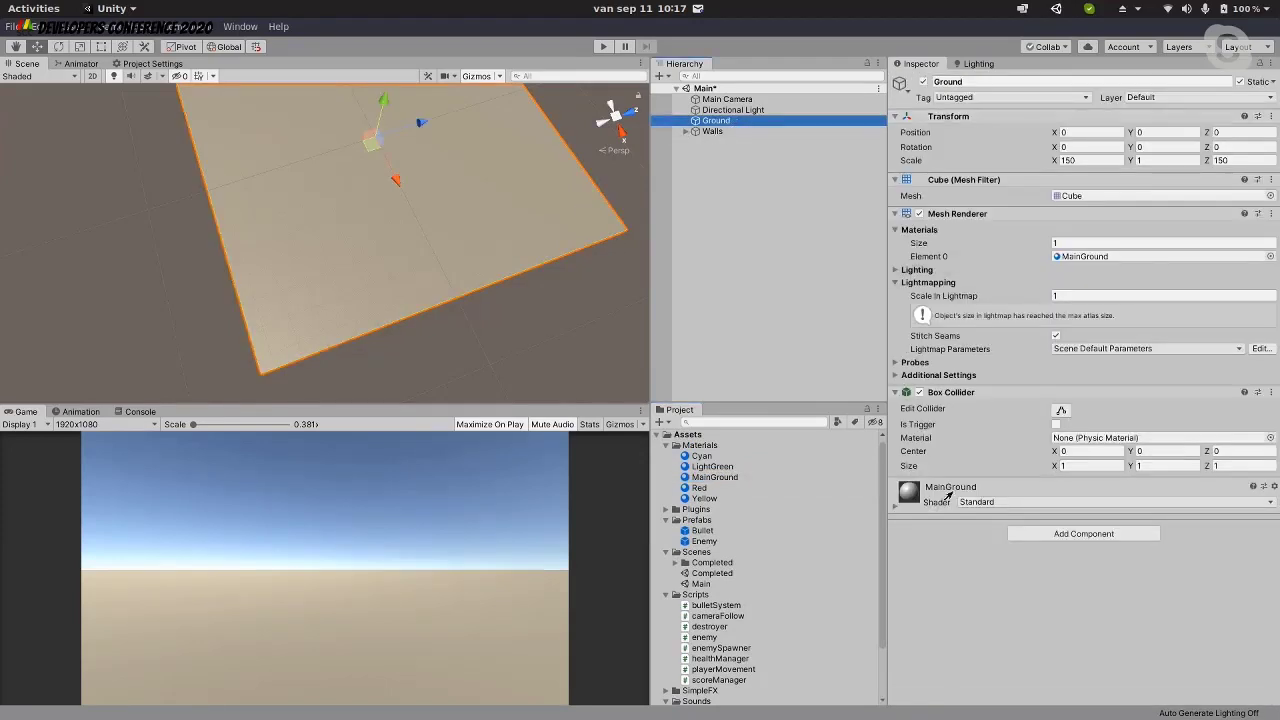
click(722, 478)
click(1060, 142)
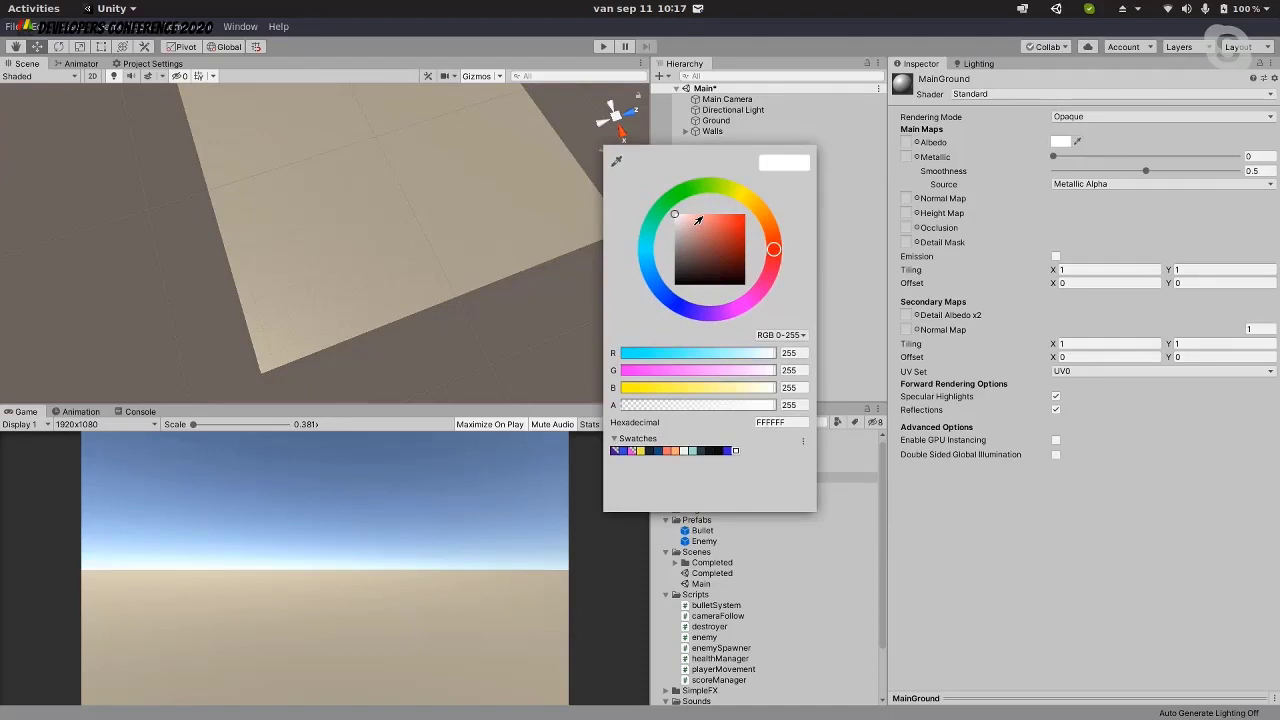
mouse_move(698, 219)
mouse_down()
mouse_move(703, 235)
mouse_move(674, 214)
mouse_up()
click(824, 323)
Assign Stone_floor_09 as MainGround's albedo texture with tiling 15 × 15
scroll(720, 630, down, 3)
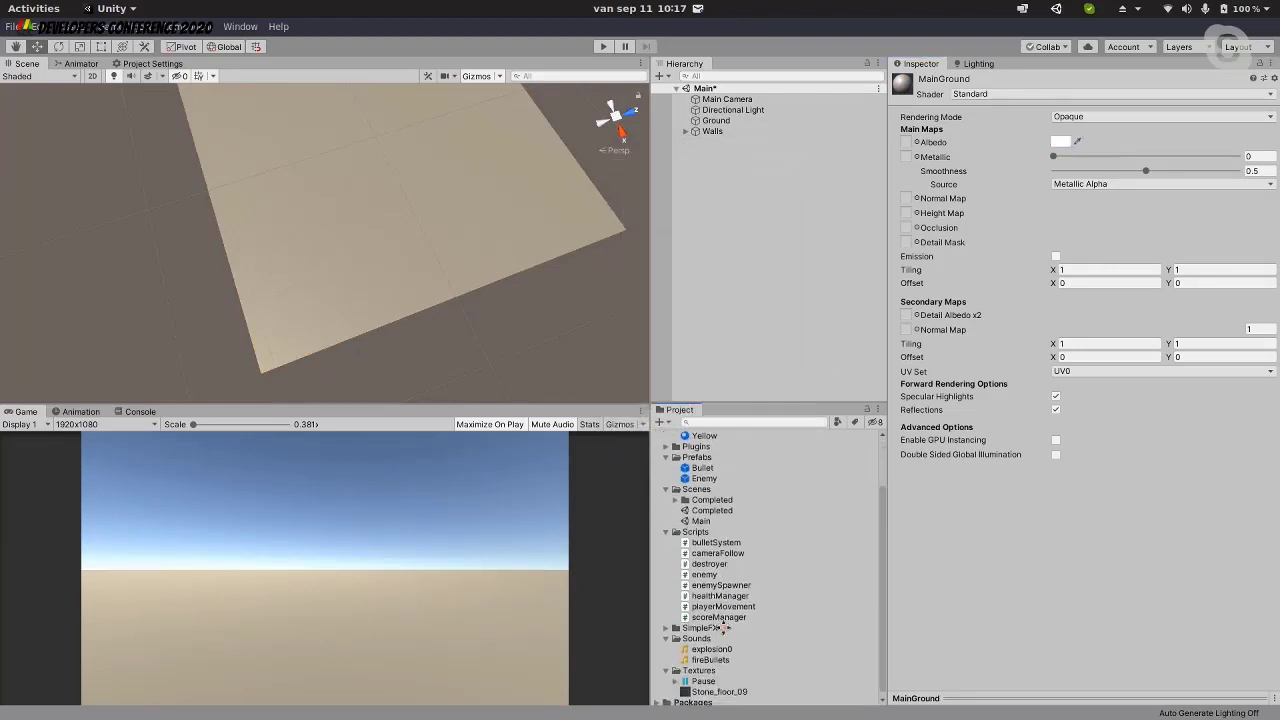
drag(712, 691, 910, 145)
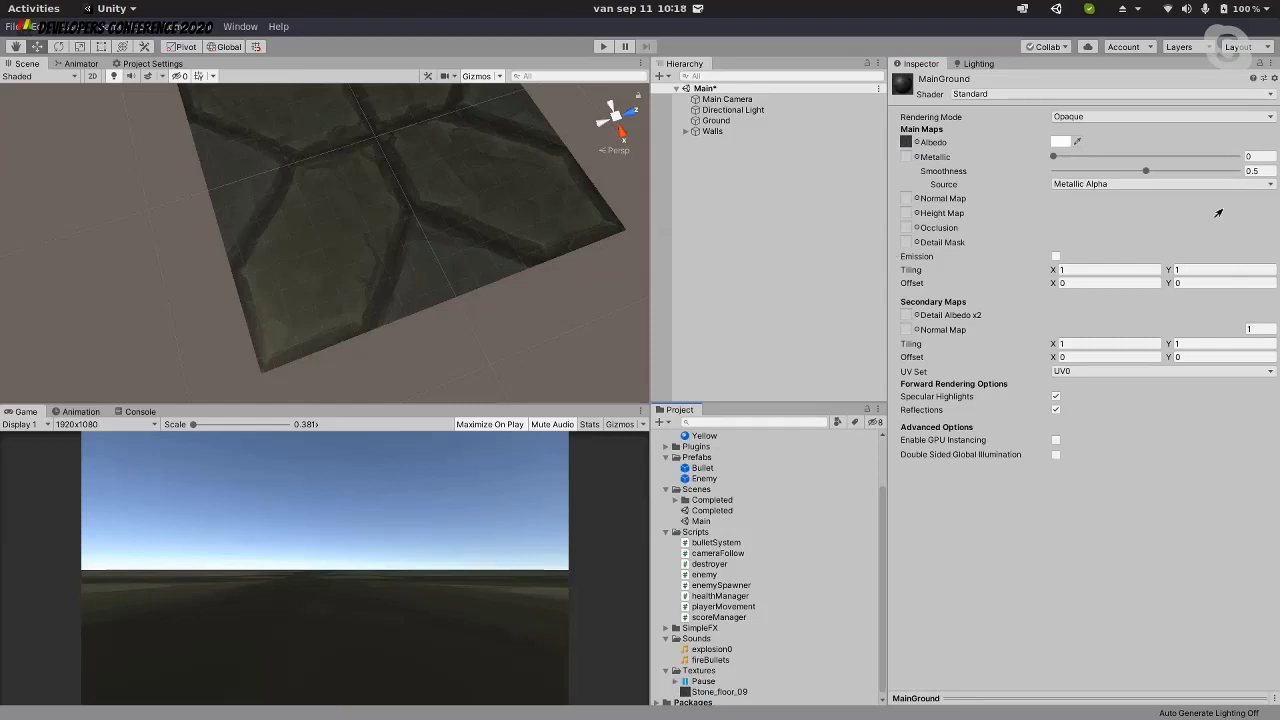
click(1088, 268)
text(15)
click(1214, 270)
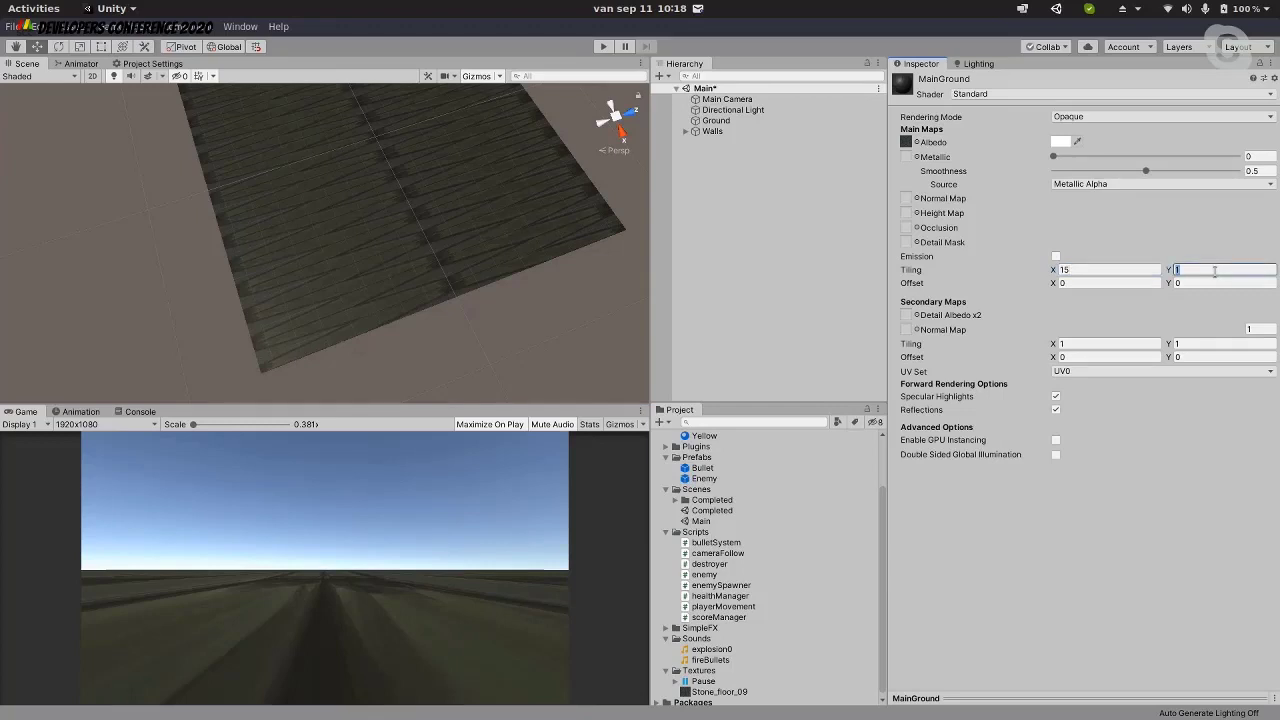
text(15)
scroll(534, 131, up, 5)
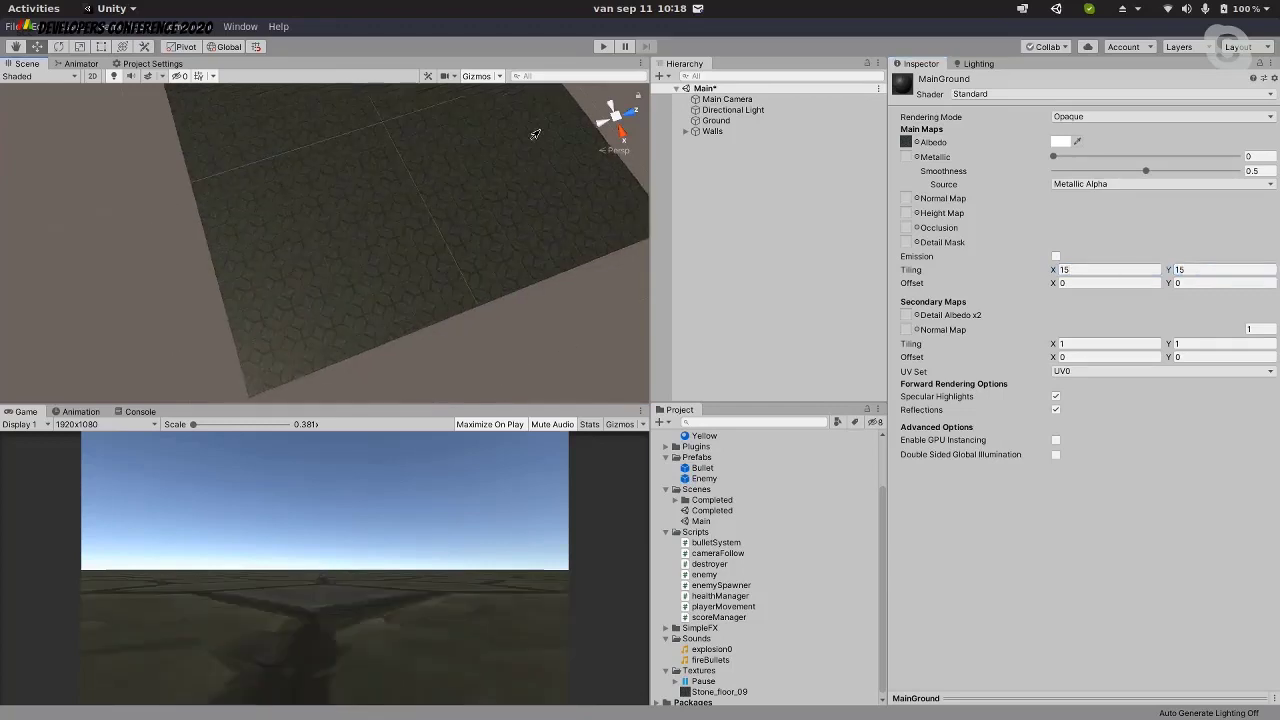
alt+drag(486, 189, 548, 134)
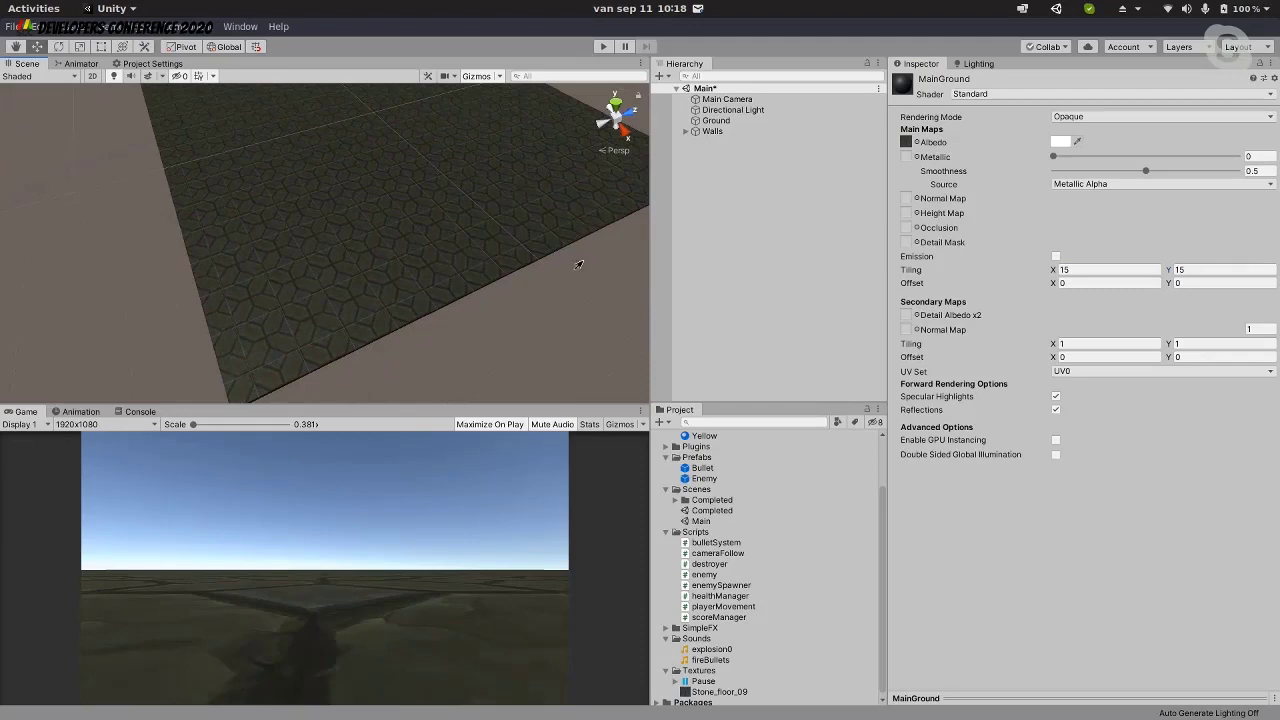
Add a new cube to the scene and name it Player
right_click(734, 303)
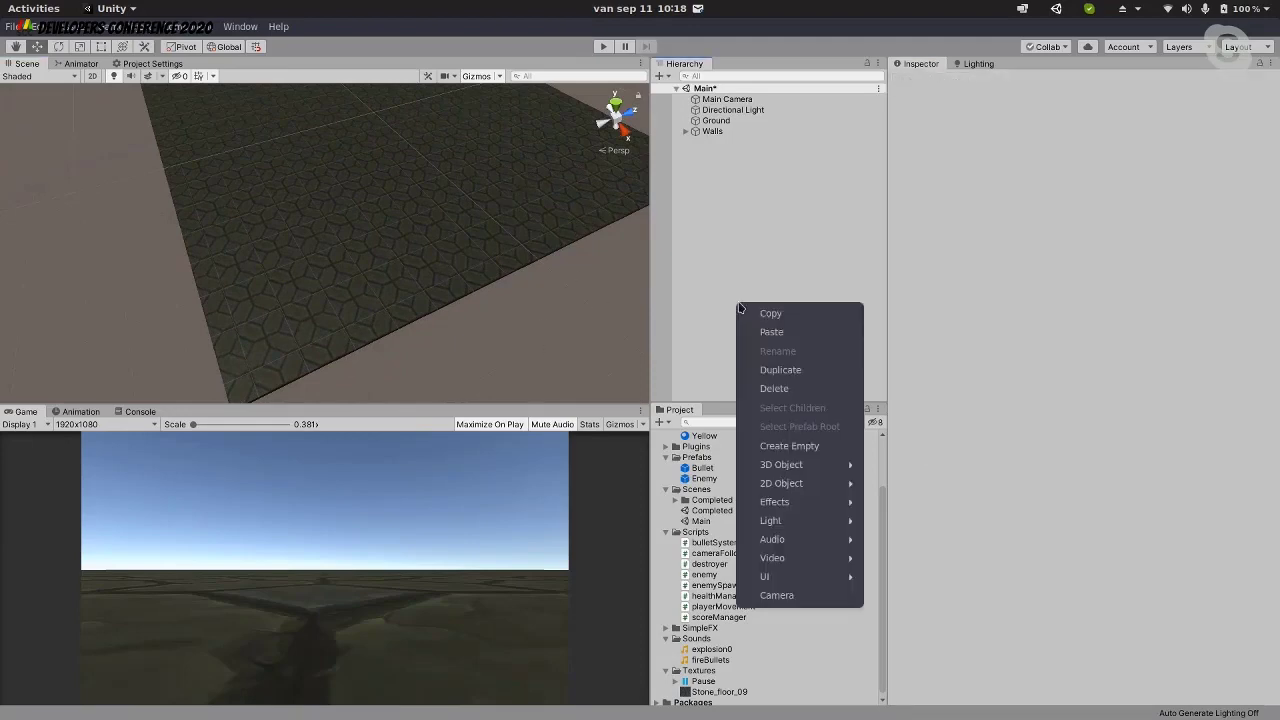
click(752, 192)
right_click(752, 193)
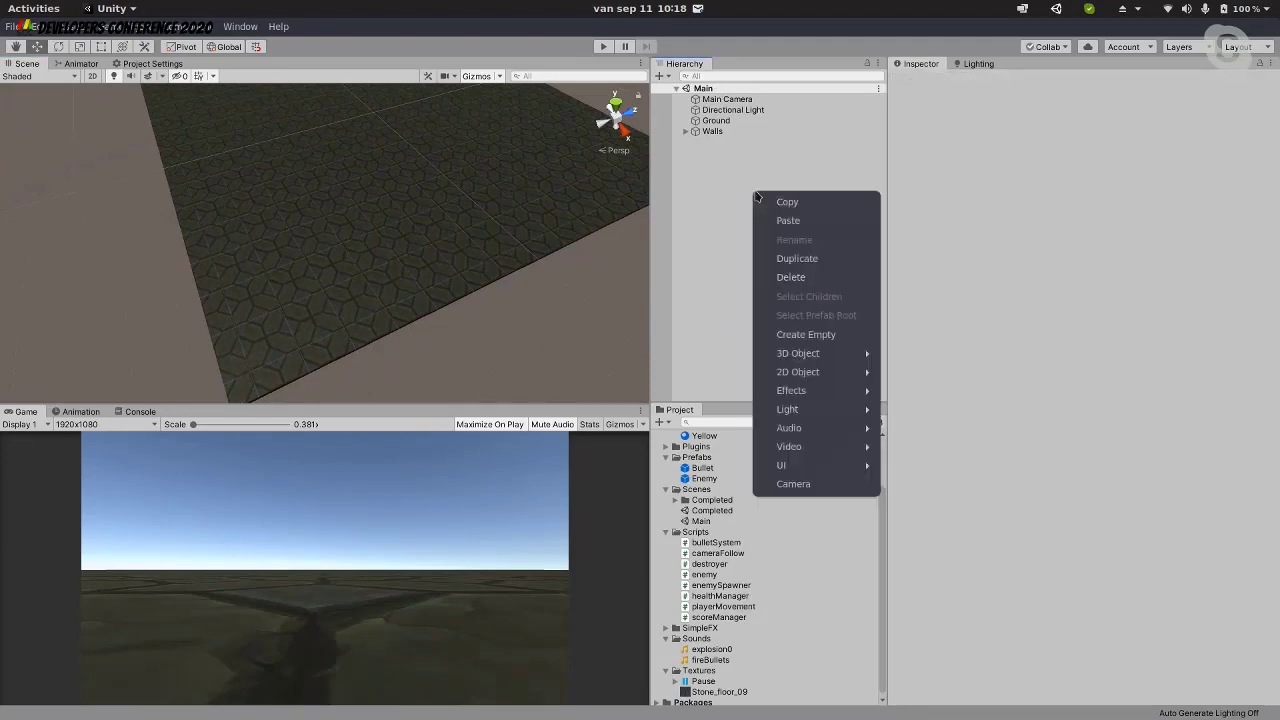
mouse_move(806, 345)
click(930, 358)
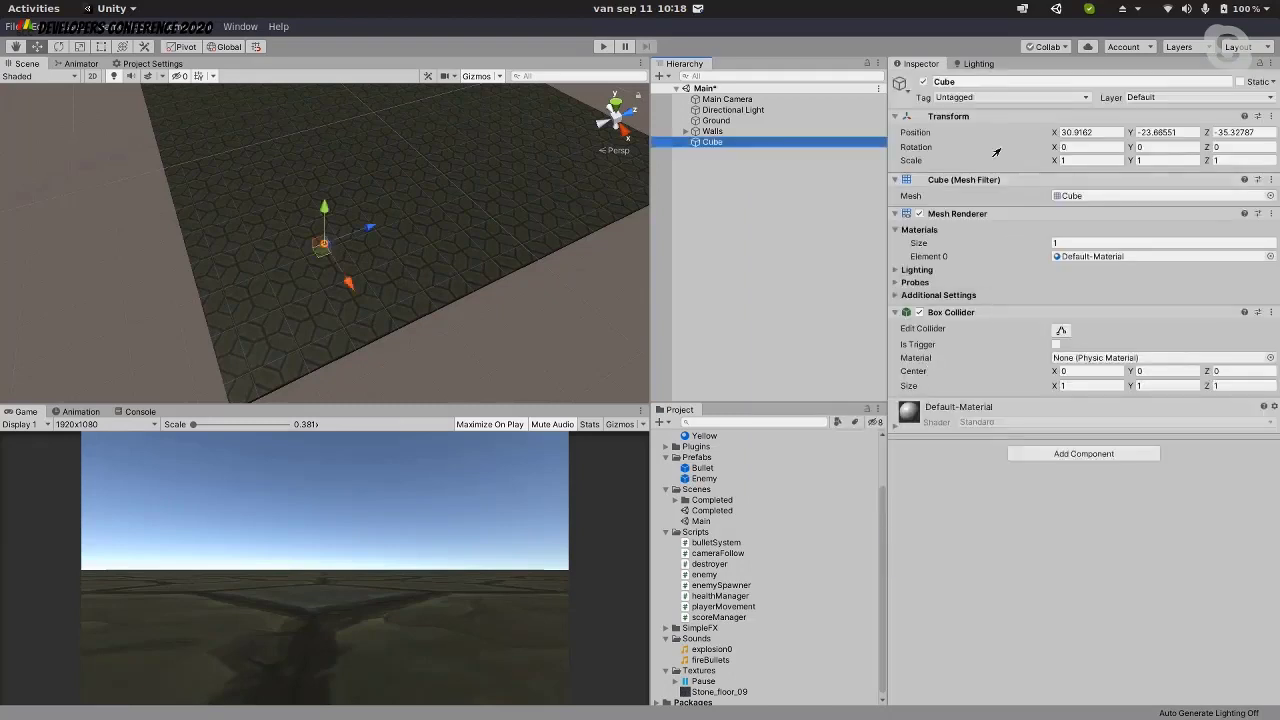
click(1024, 82)
text(Player)
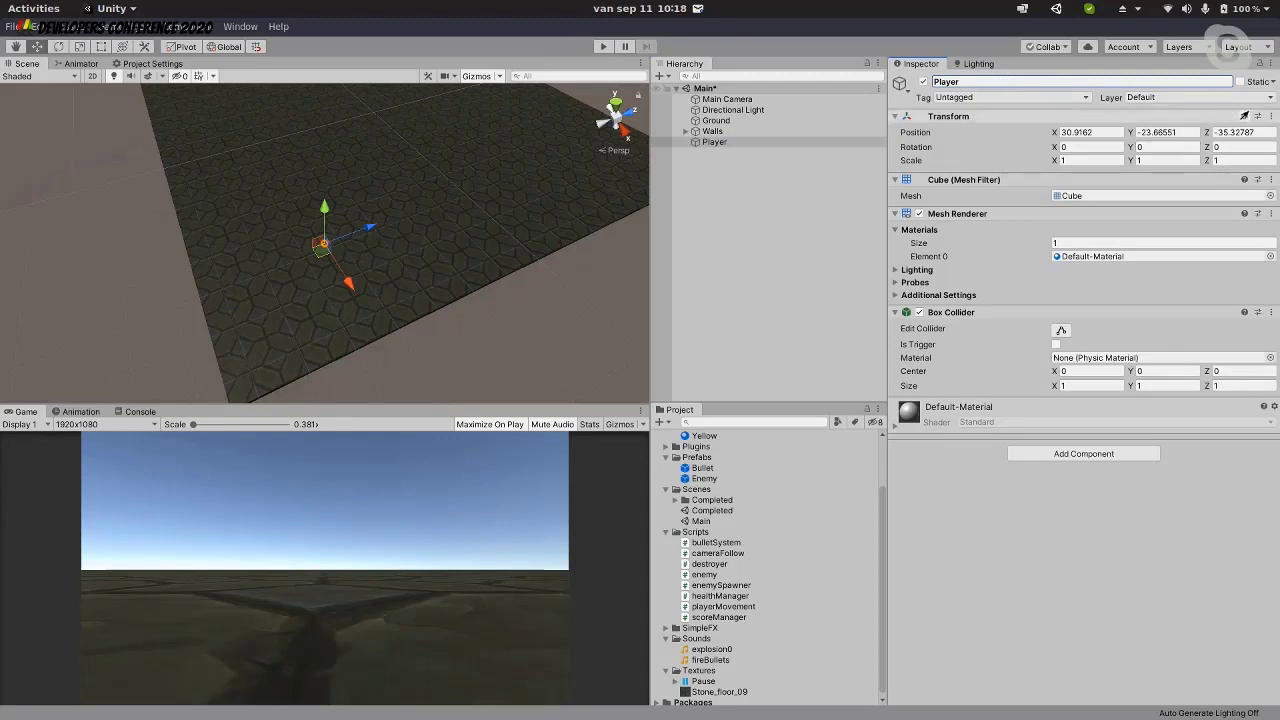
click(1080, 128)
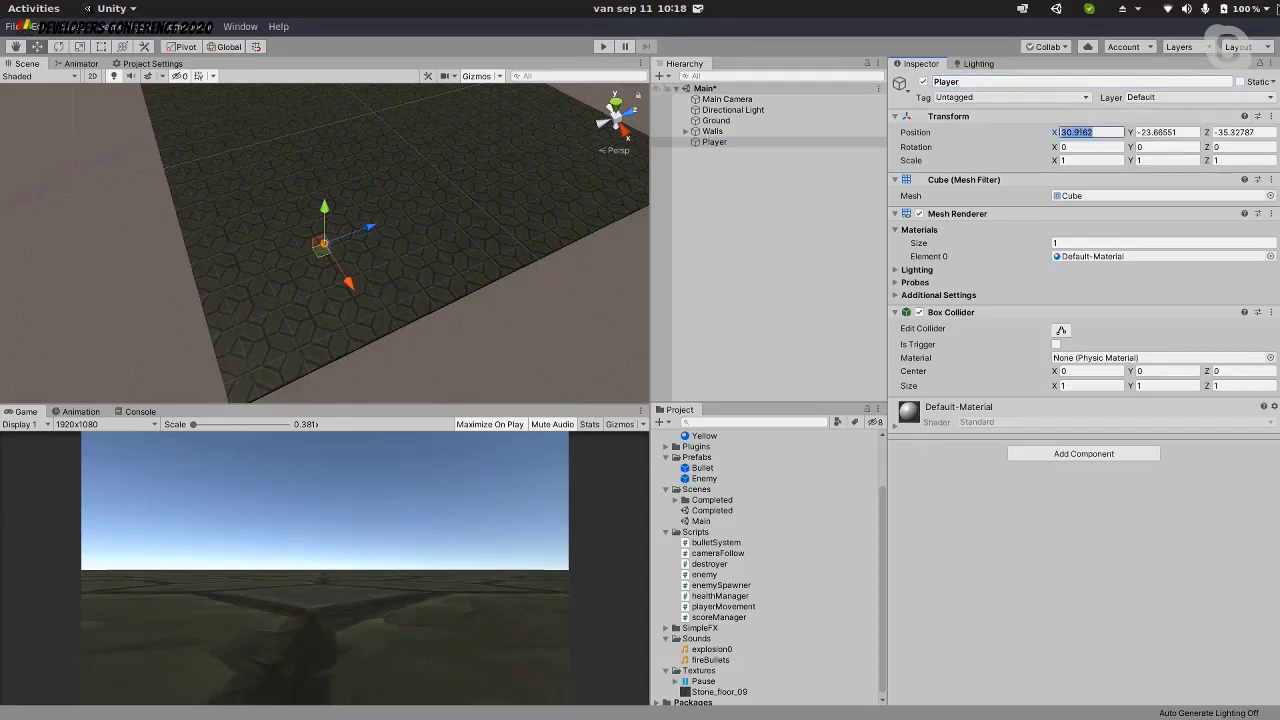
Reset the Player's Transform and set its Position Y to 1
click(1271, 116)
click(1160, 131)
double_click(762, 145)
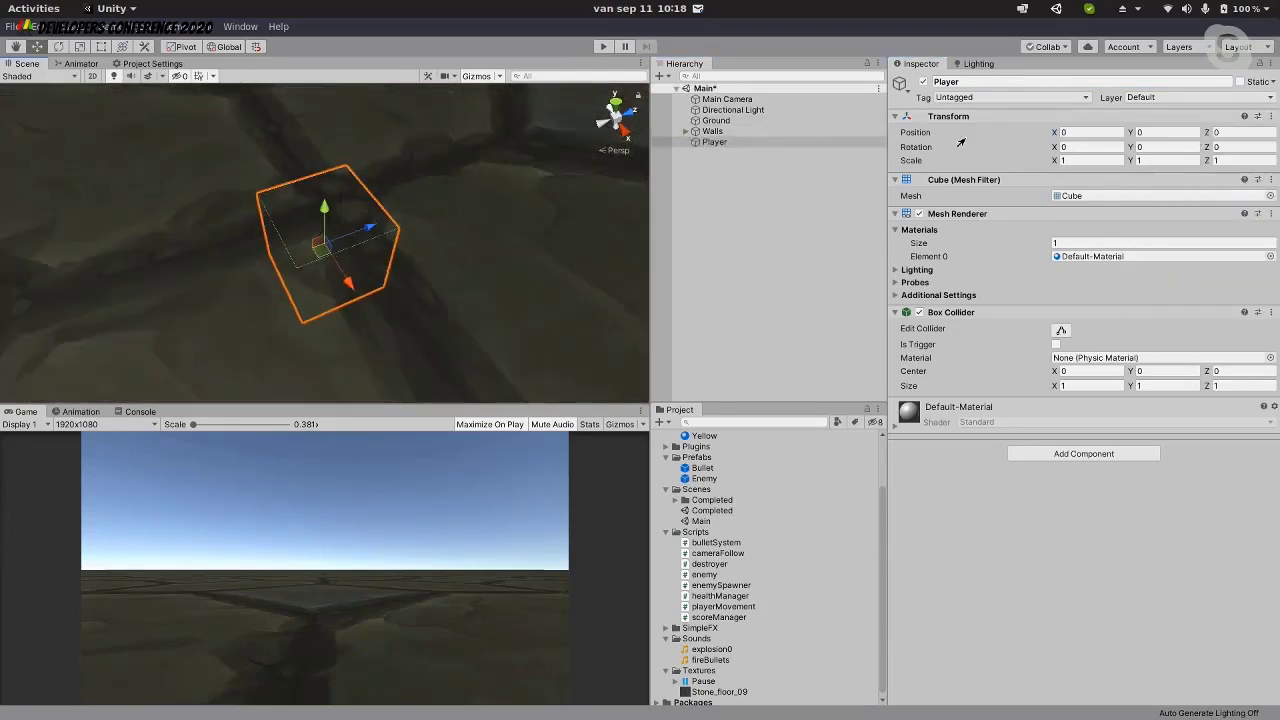
click(1157, 132)
text(1)
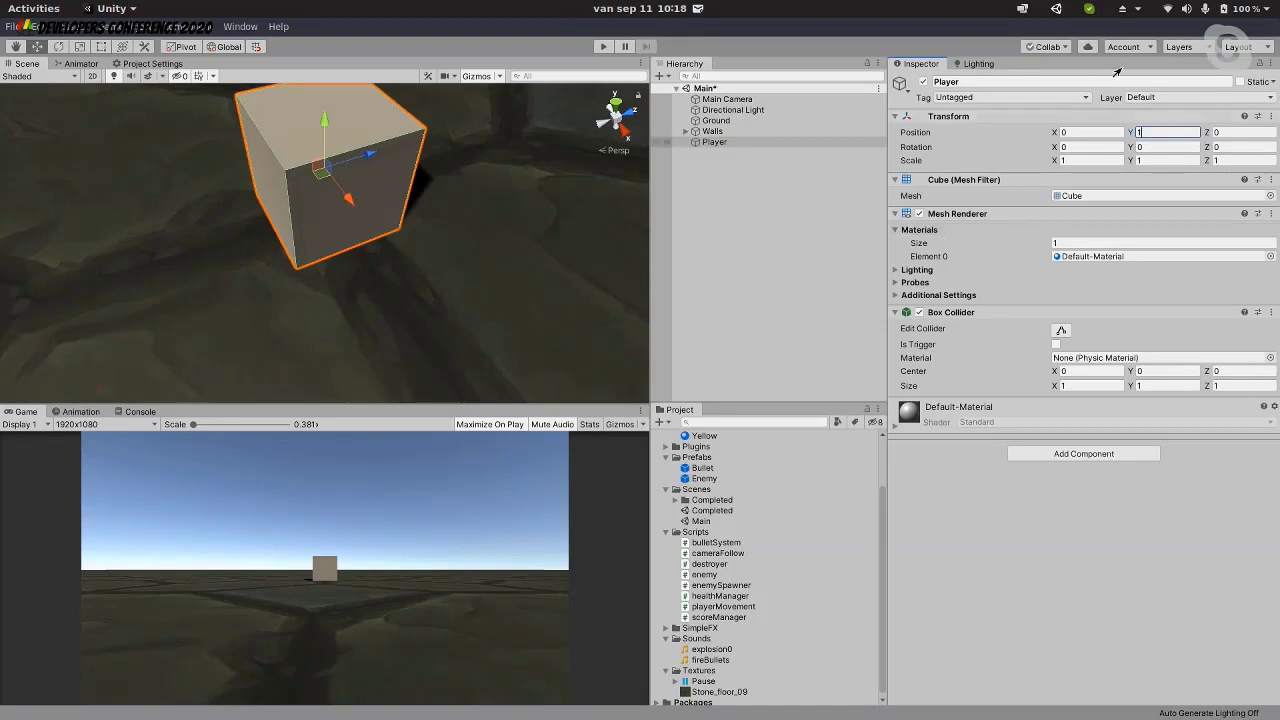
Try adding a new Player tag in the Tags & Layers settings
click(1040, 98)
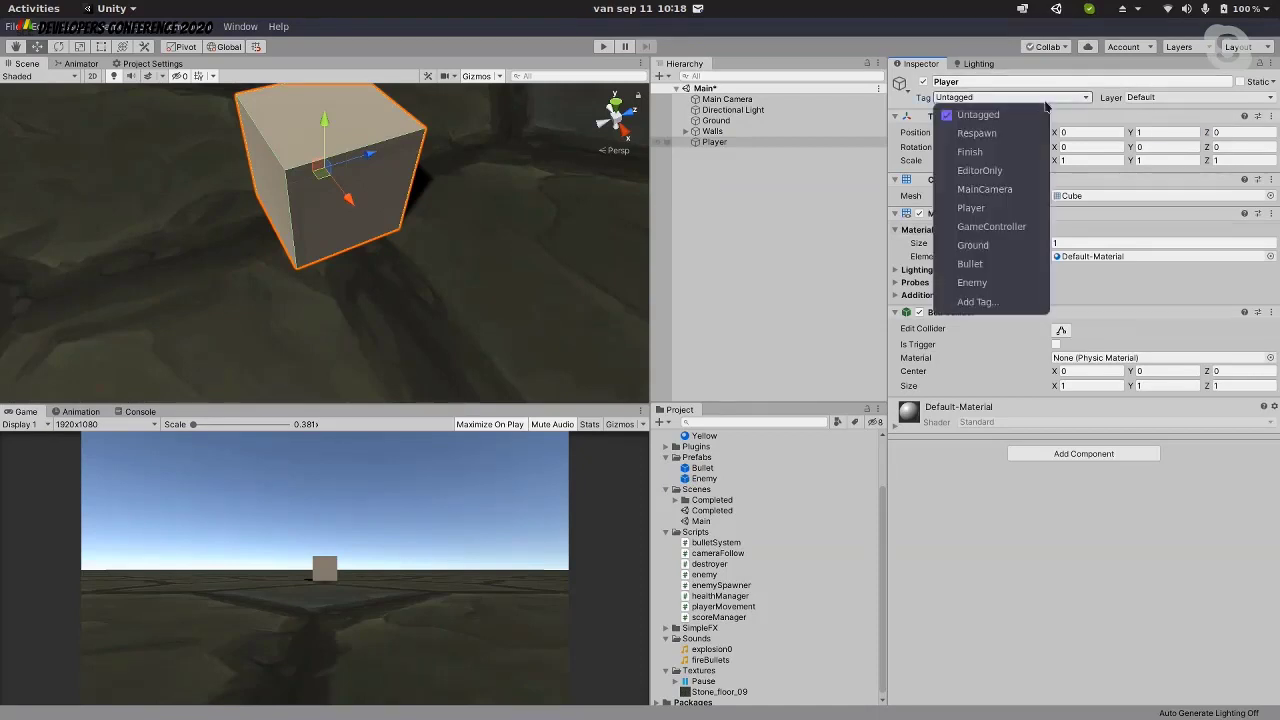
click(977, 303)
click(1242, 172)
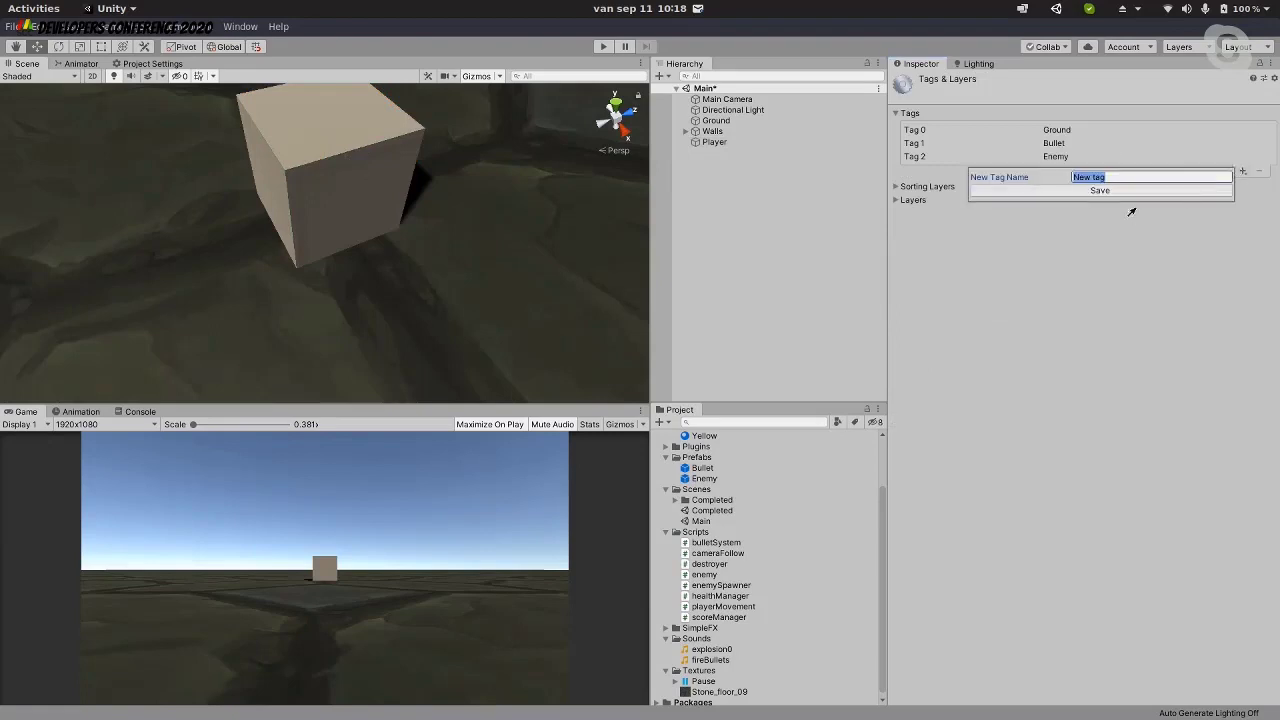
text(Player)
click(1100, 190)
click(1241, 172)
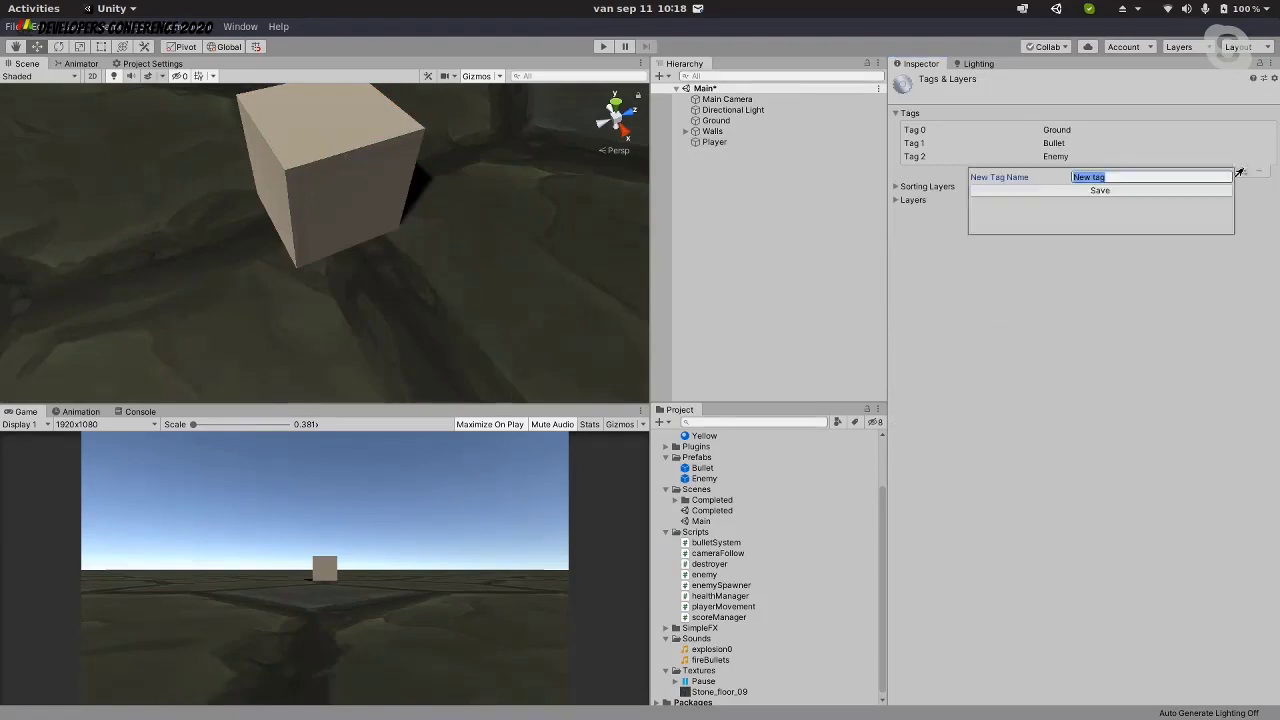
text(Player)
click(1102, 192)
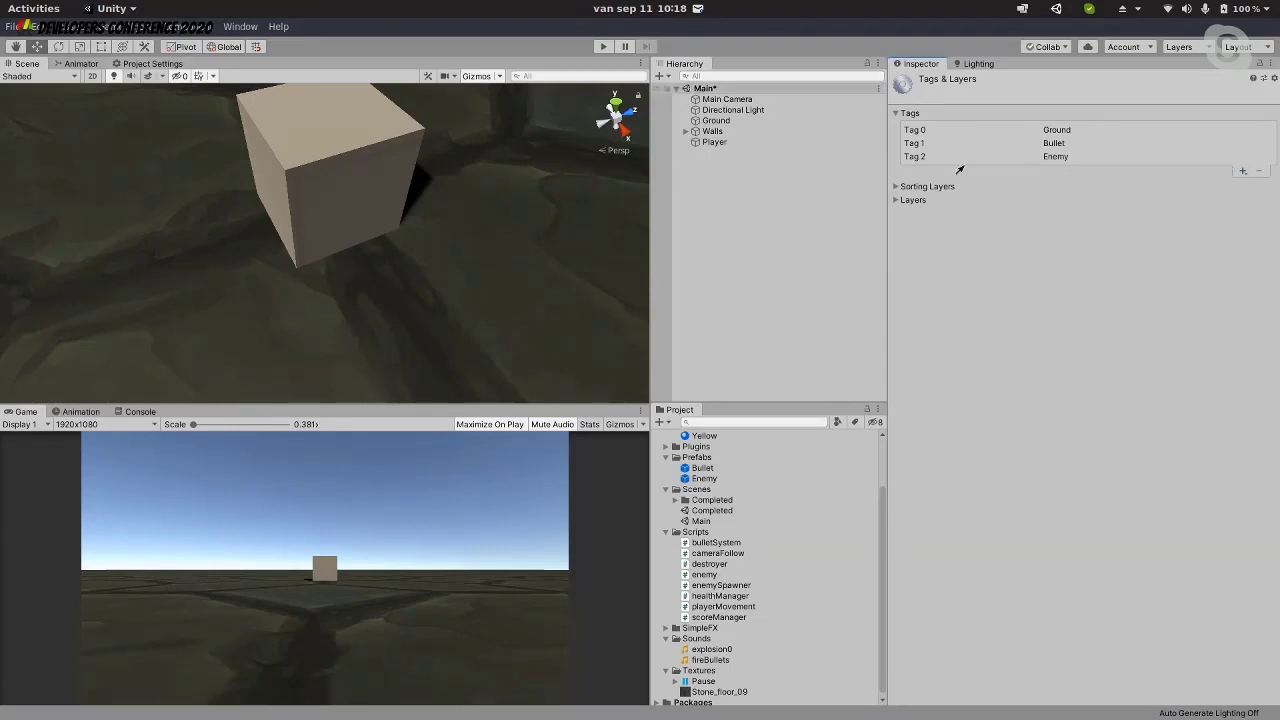
click(916, 190)
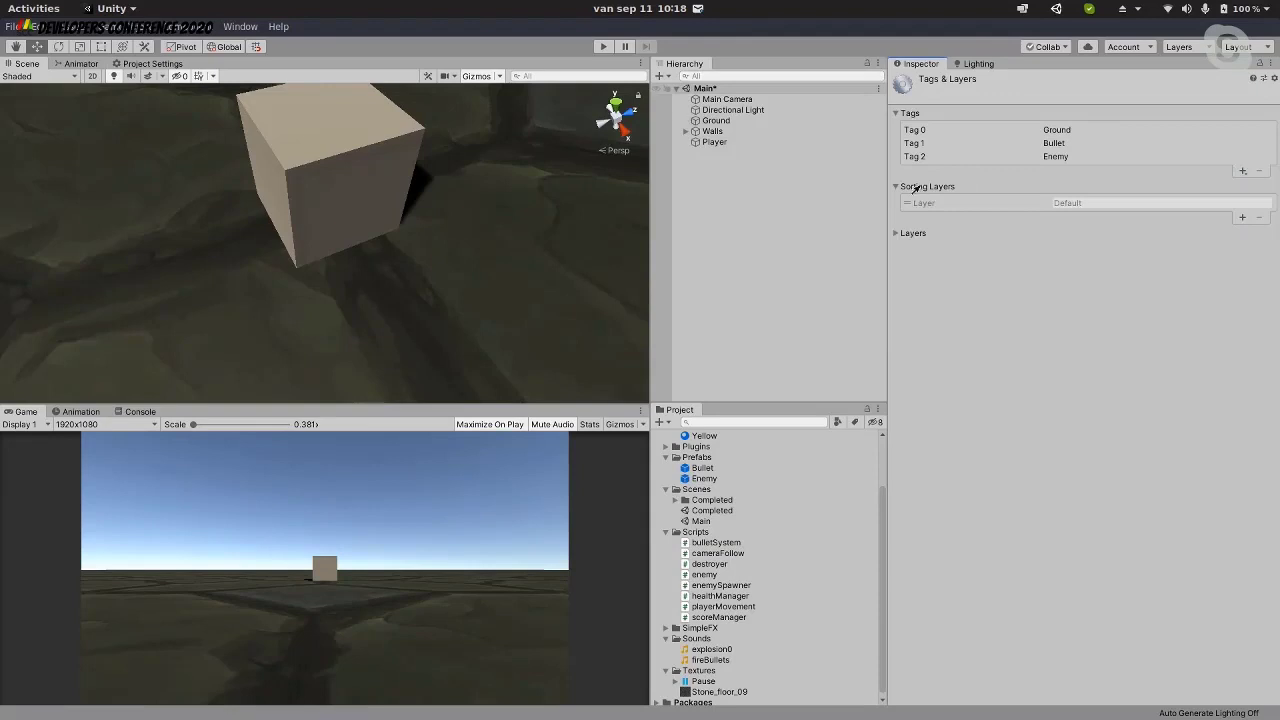
Assign the Player tag to the Player cube
click(714, 142)
click(950, 98)
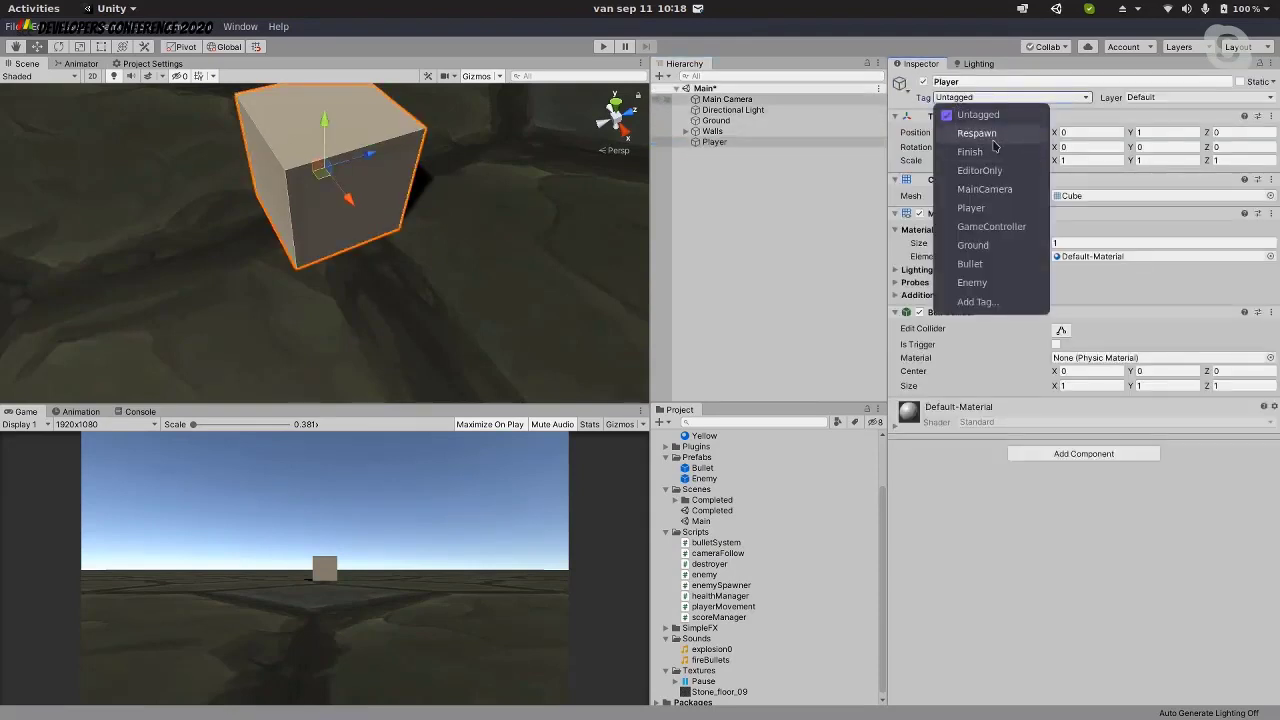
click(971, 208)
click(680, 163)
click(712, 142)
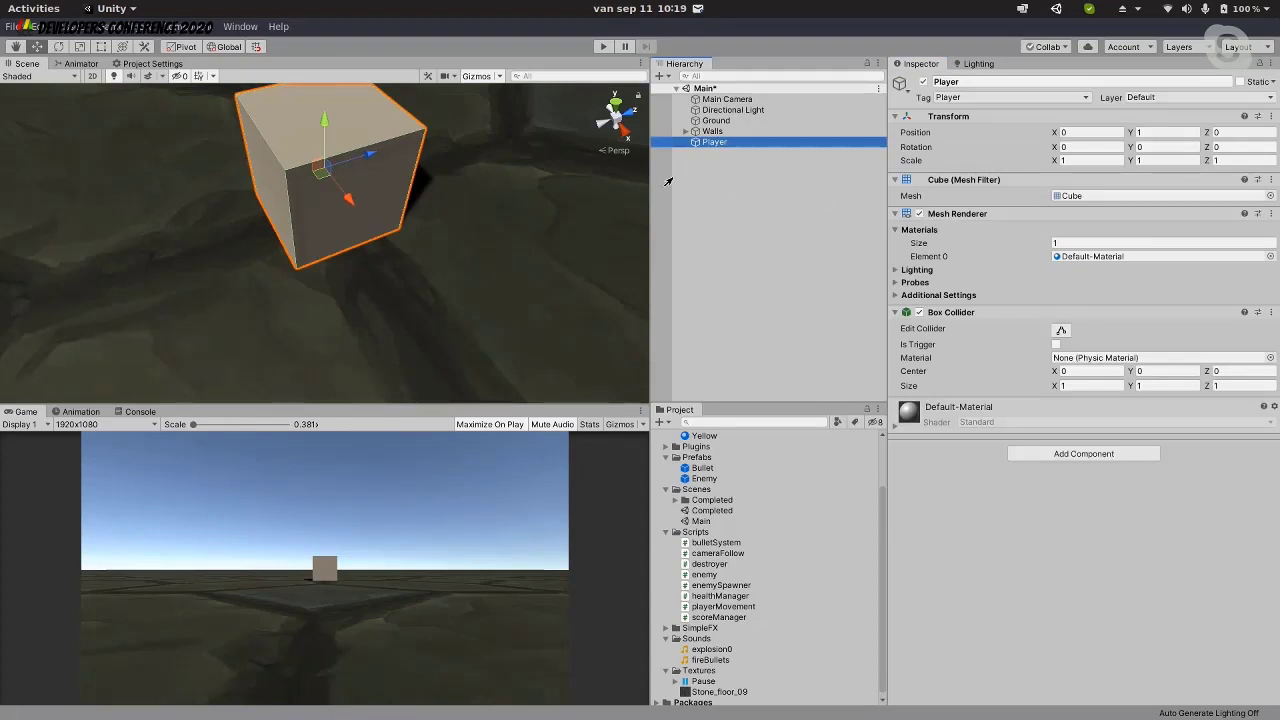
Delete the Cyan material from the Materials folder
scroll(700, 540, up, 2)
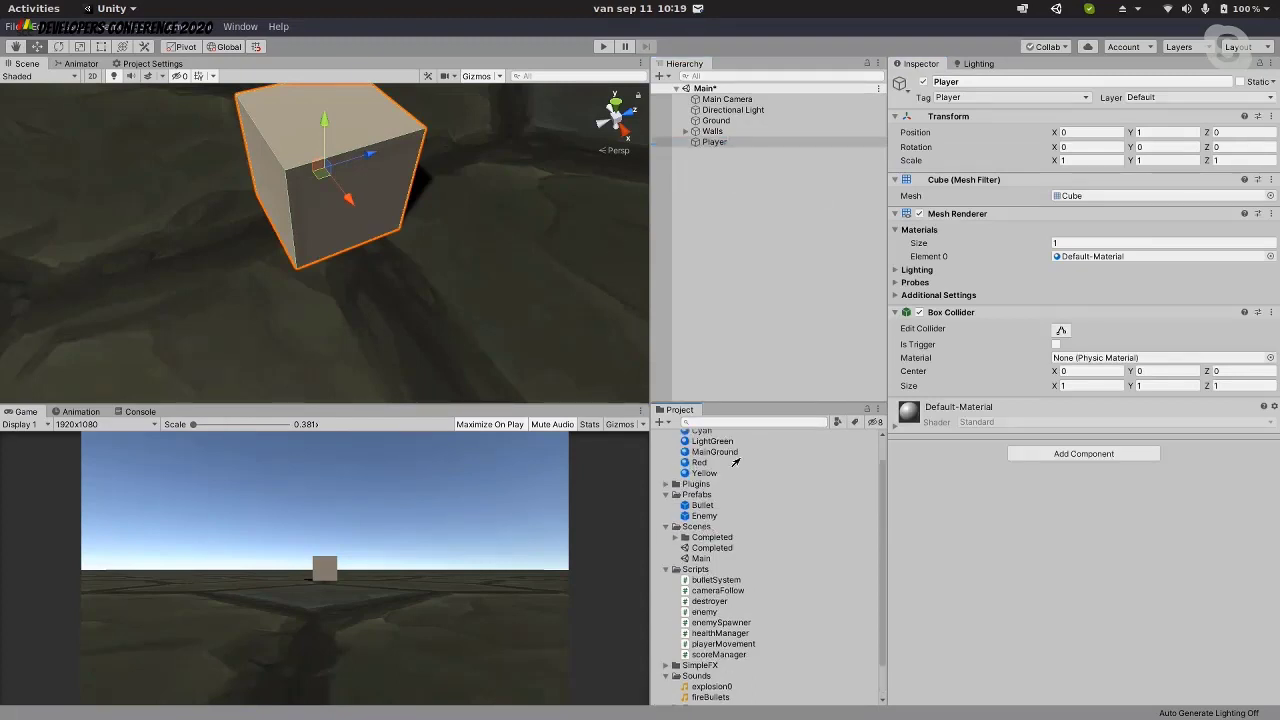
click(717, 473)
scroll(717, 470, up, 1)
click(694, 450)
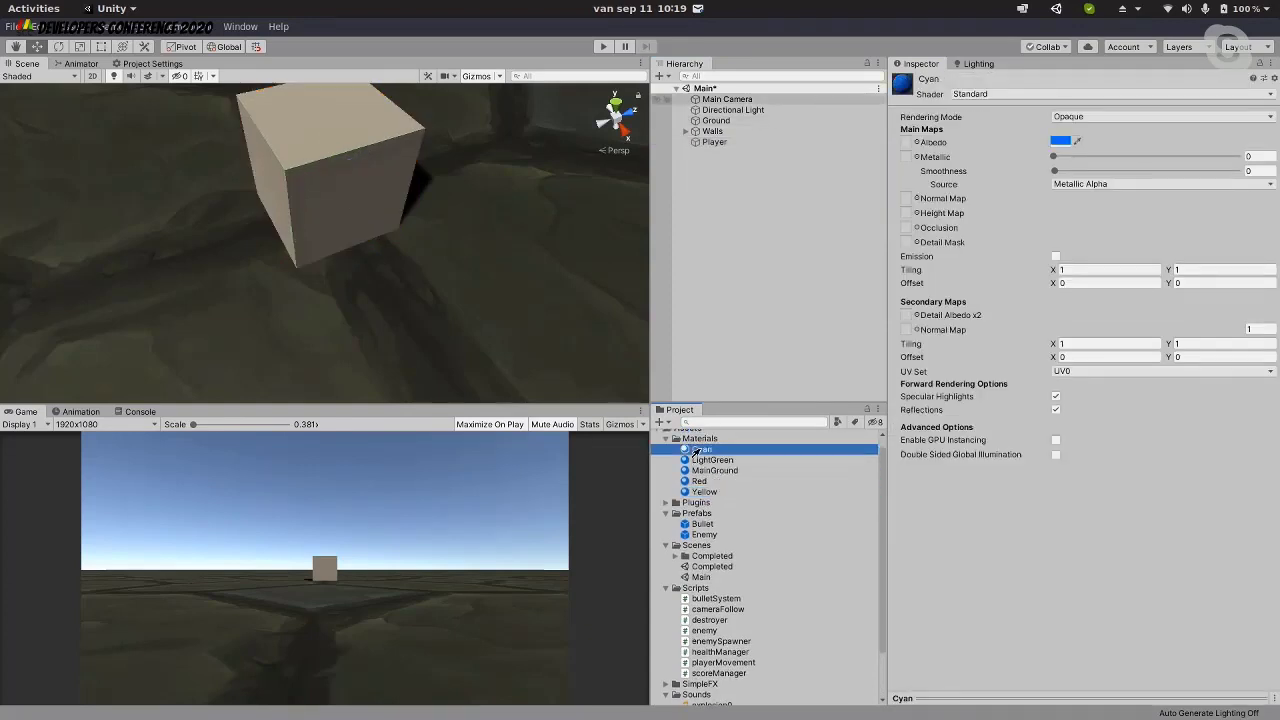
key(Delete)
click(652, 387)
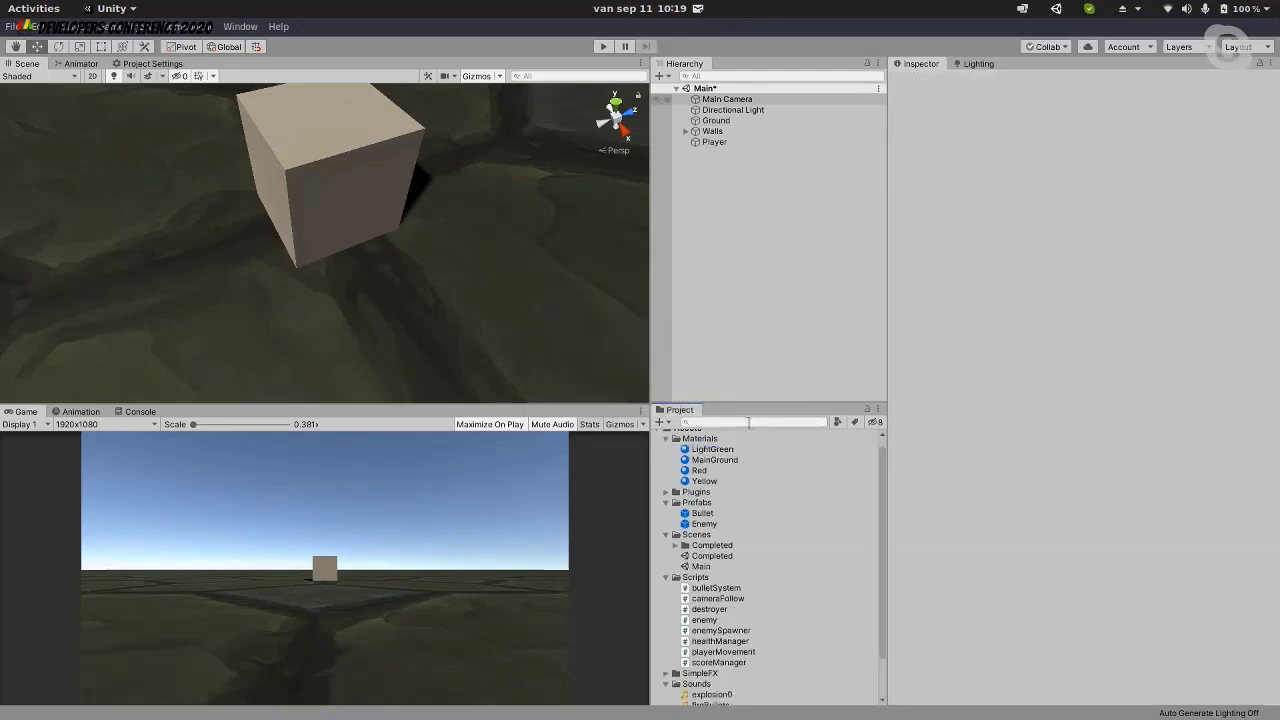
Create a new material named Cyan in the Materials folder
right_click(722, 438)
mouse_move(895, 70)
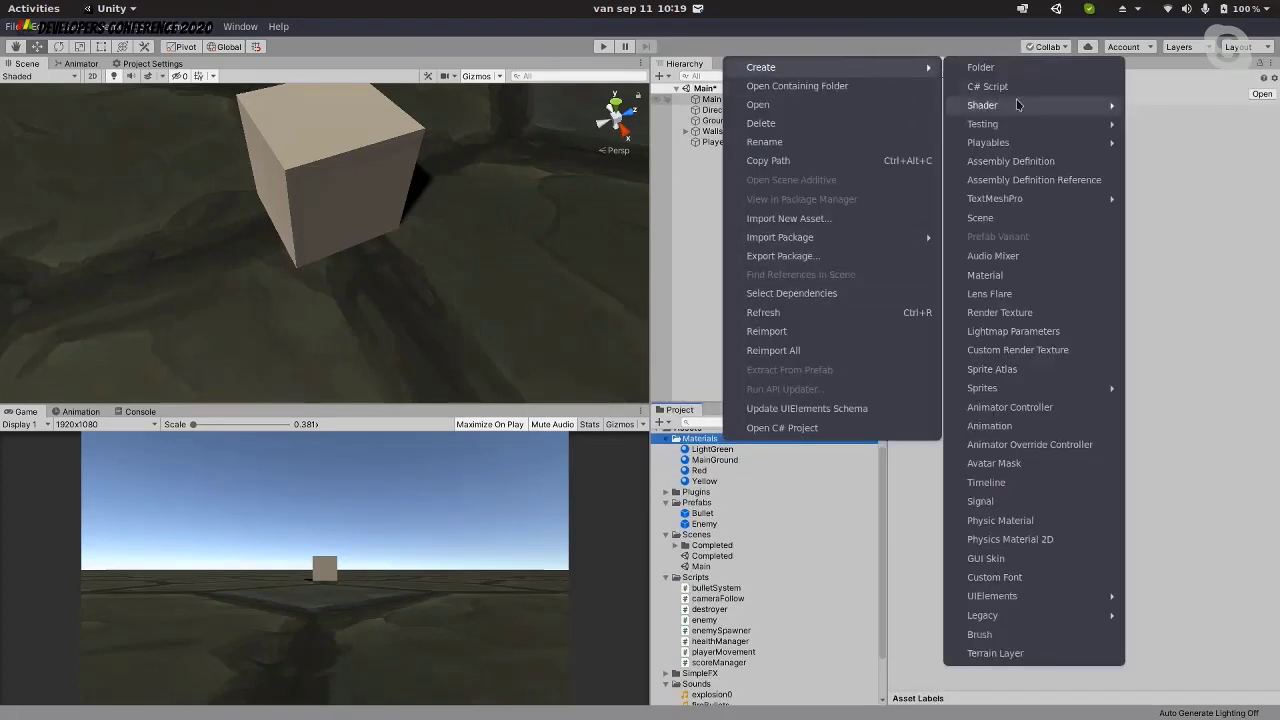
click(985, 274)
text(Cyan)
key(Return)
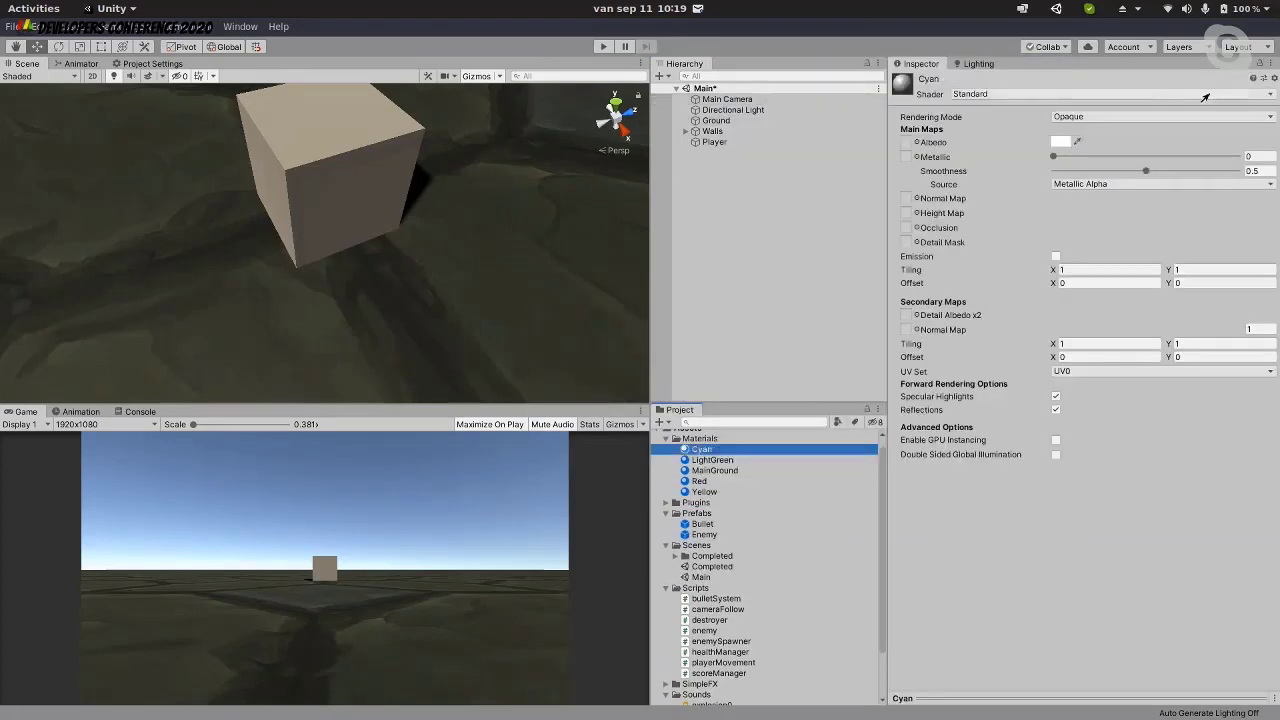
Set the new material's albedo to red 0 and green 110
click(1060, 142)
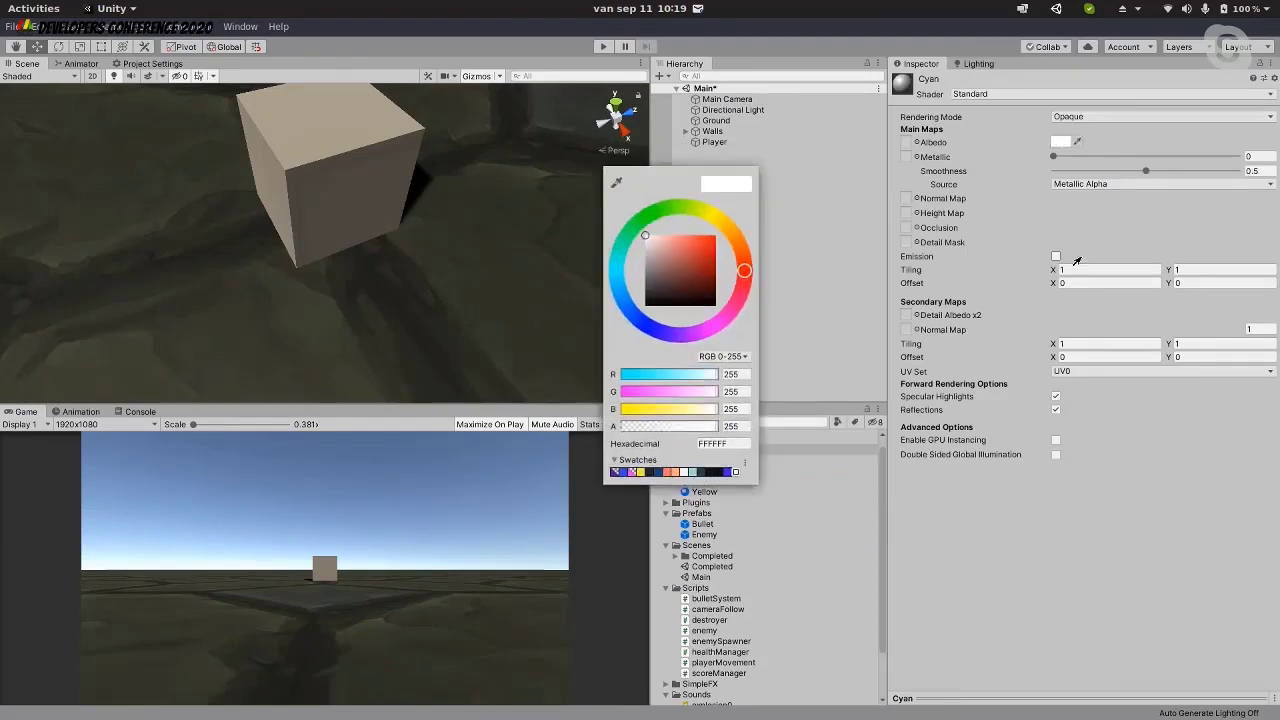
click(733, 374)
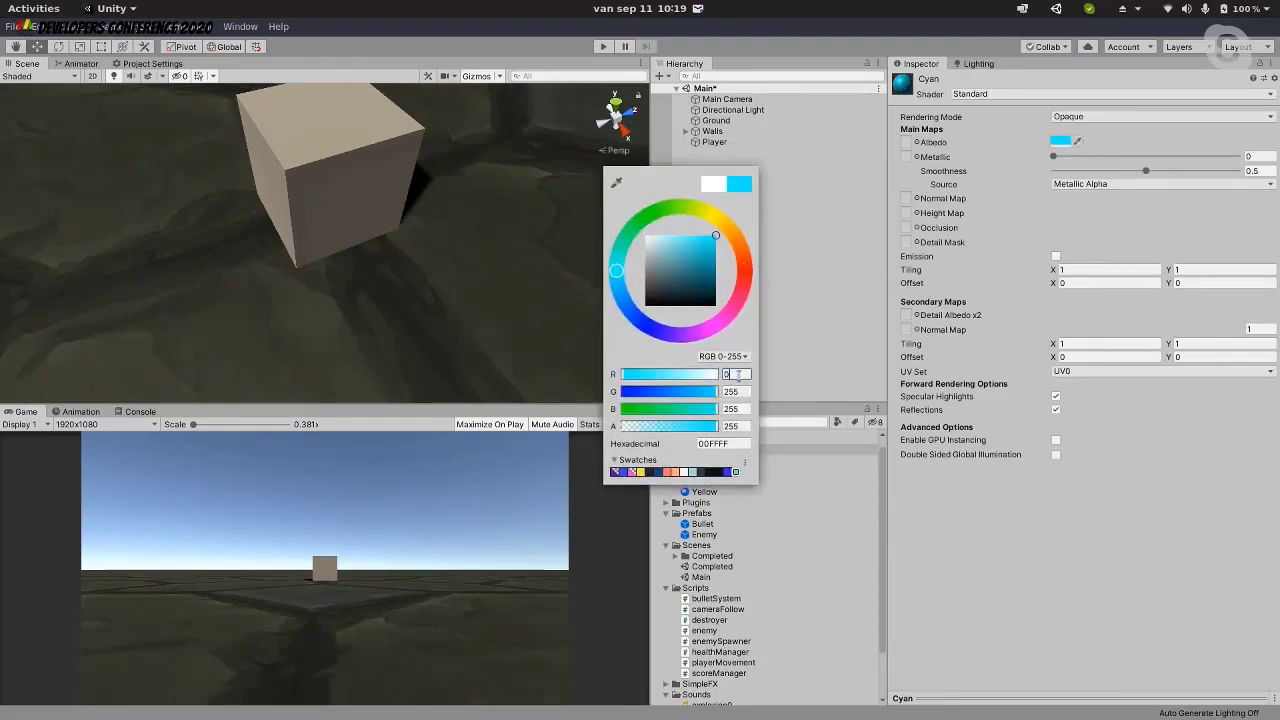
click(737, 390)
text(11)
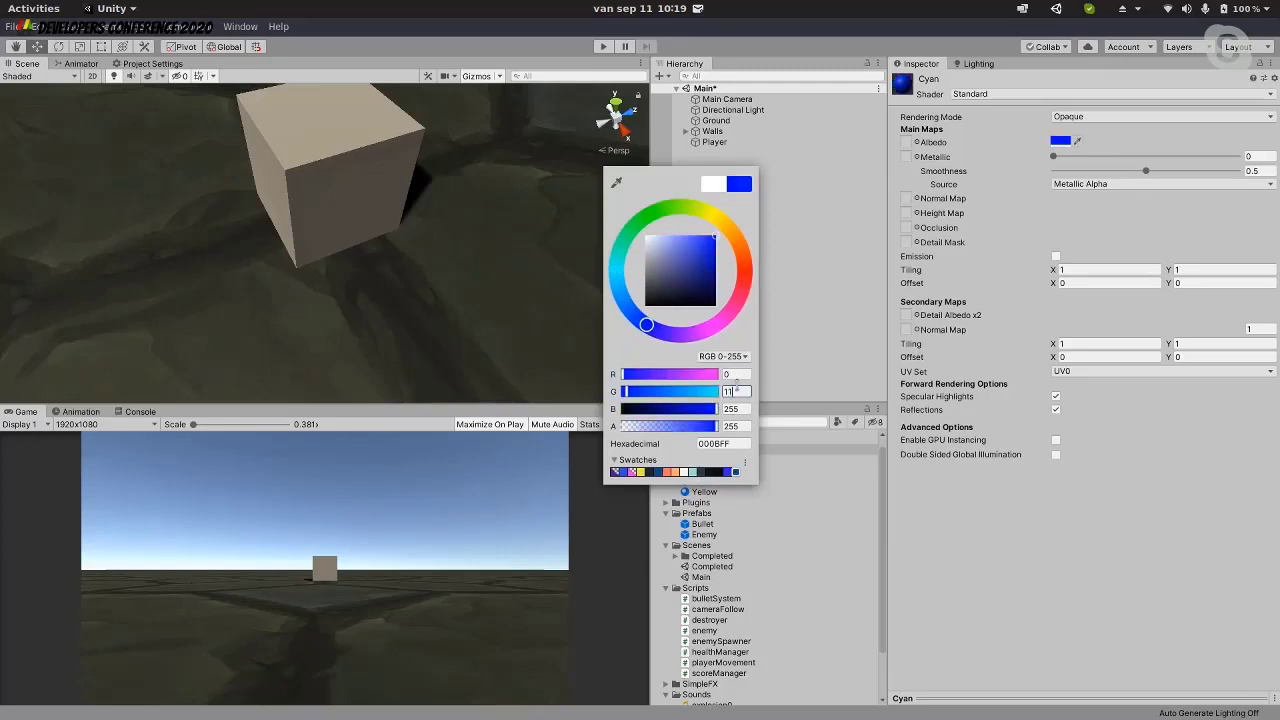
text(0)
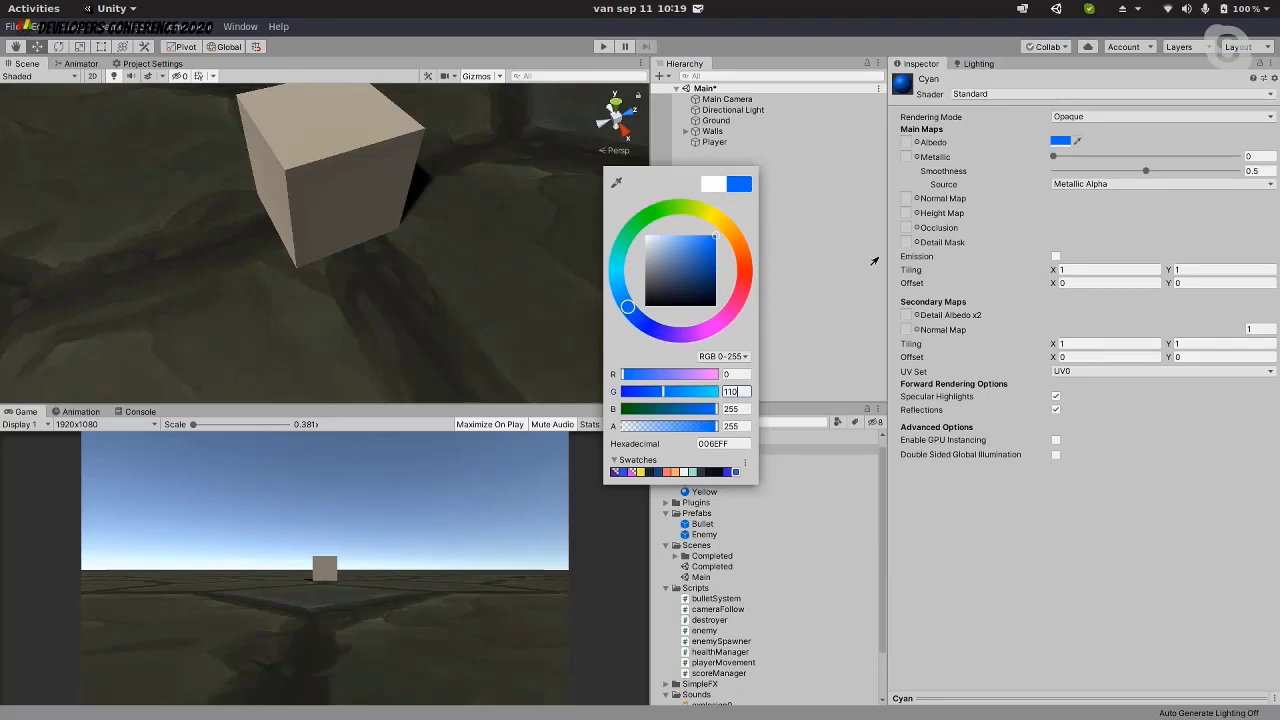
click(880, 195)
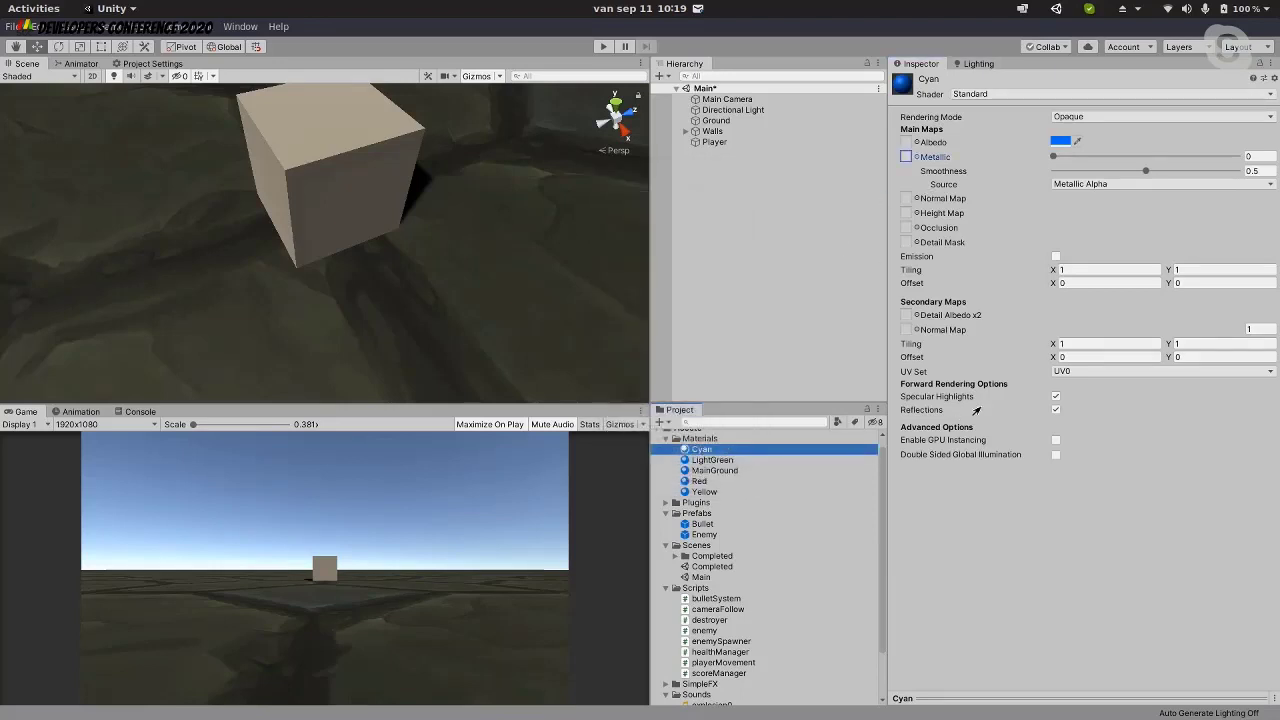
Rename the material to Blue and apply it to the Player cube
key(F2)
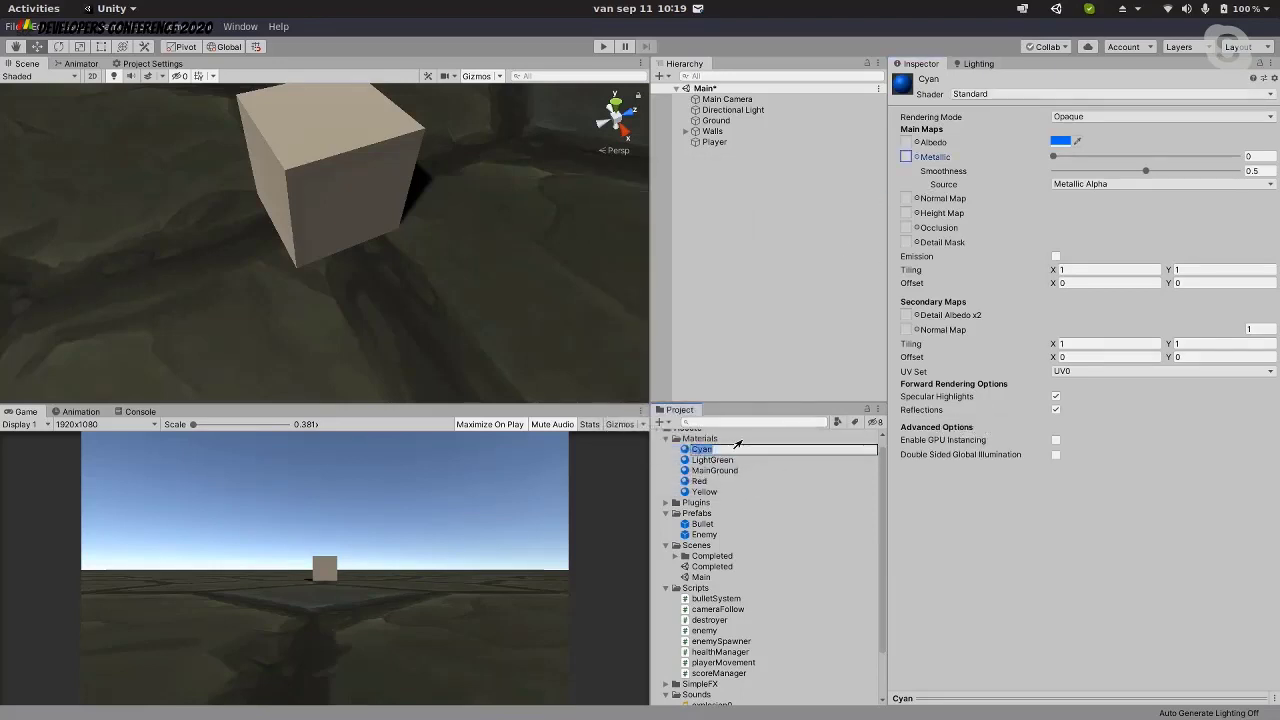
text(Blue)
key(Return)
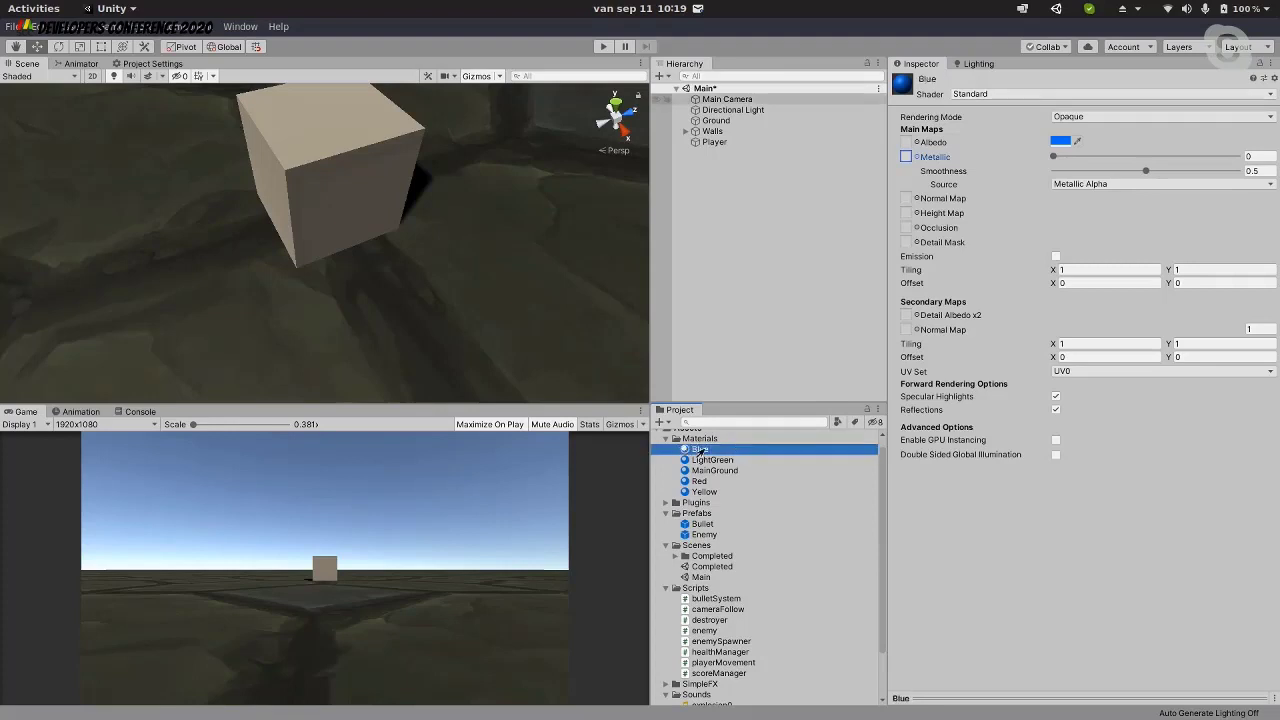
drag(627, 398, 320, 177)
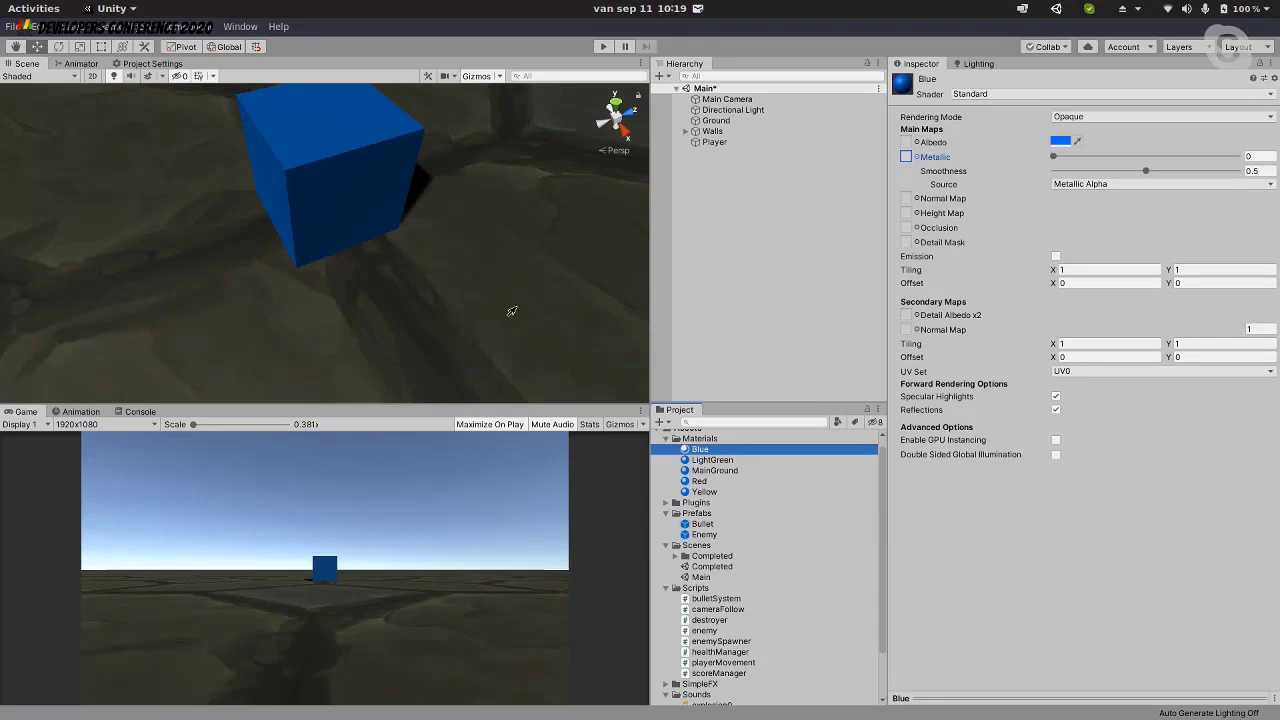
Lower the Blue material's smoothness from 0.5 to 0
click(703, 492)
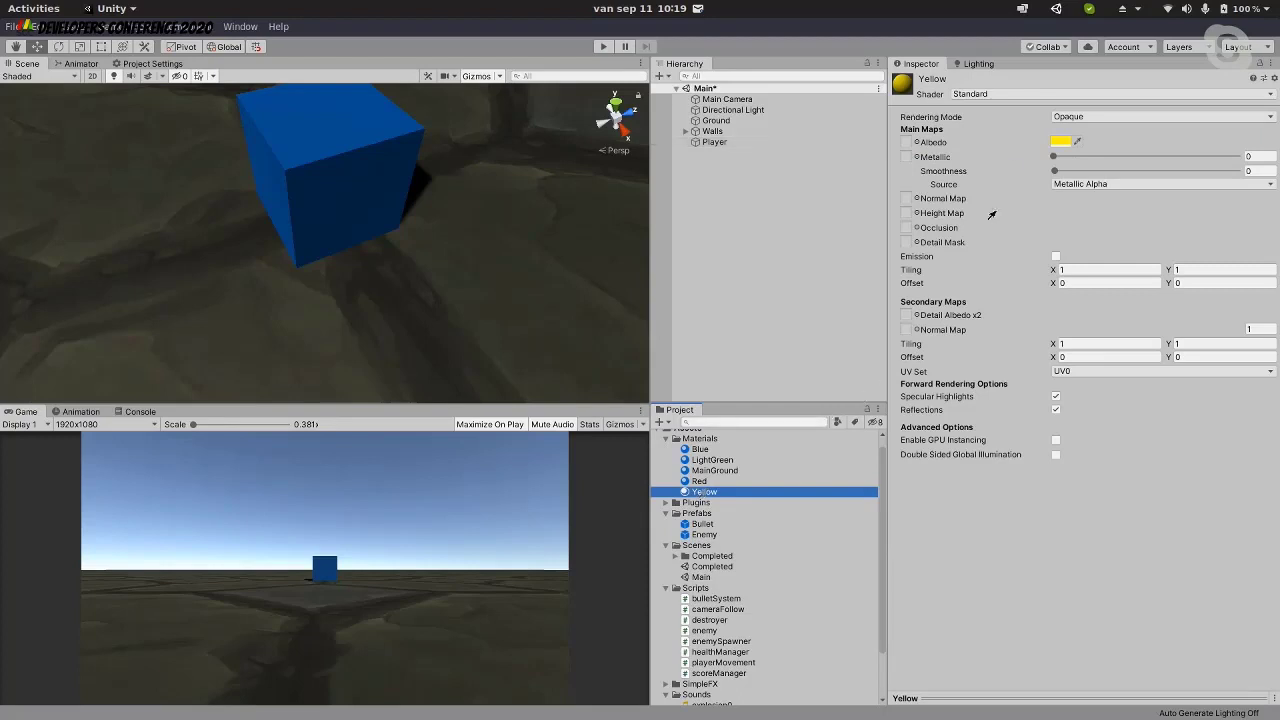
click(722, 461)
key(Up)
drag(1092, 174, 1053, 171)
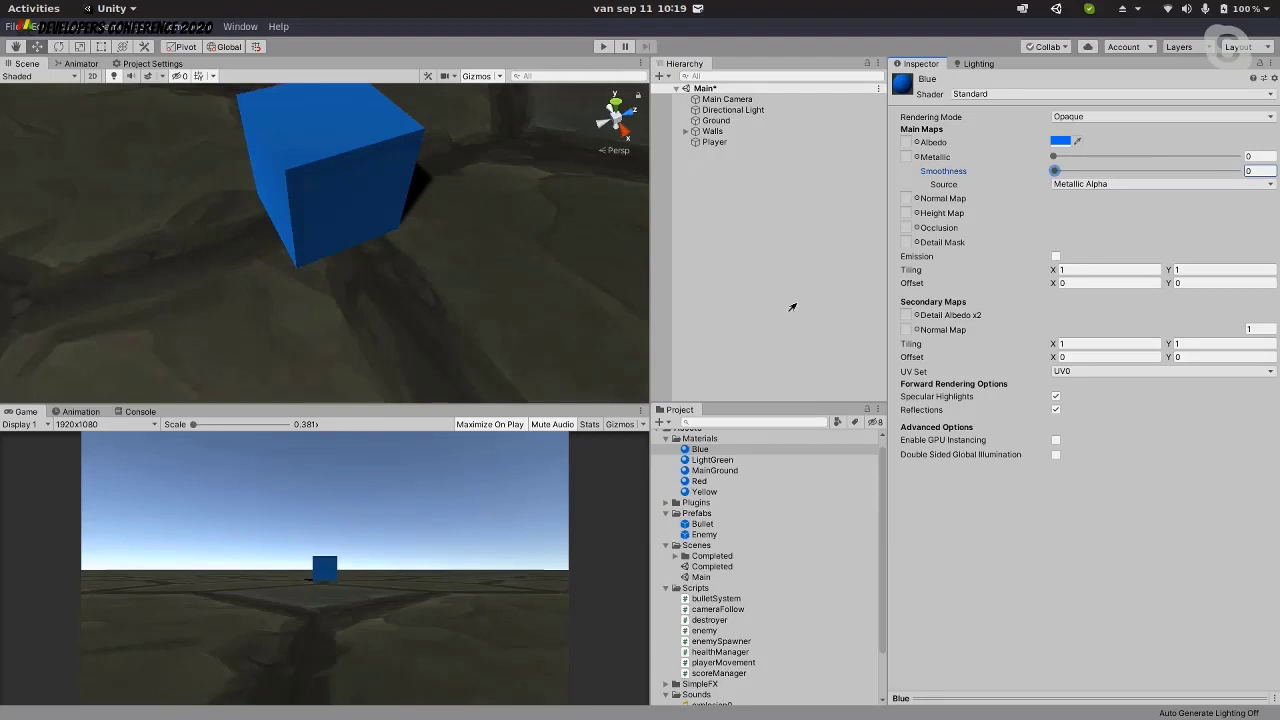
click(700, 146)
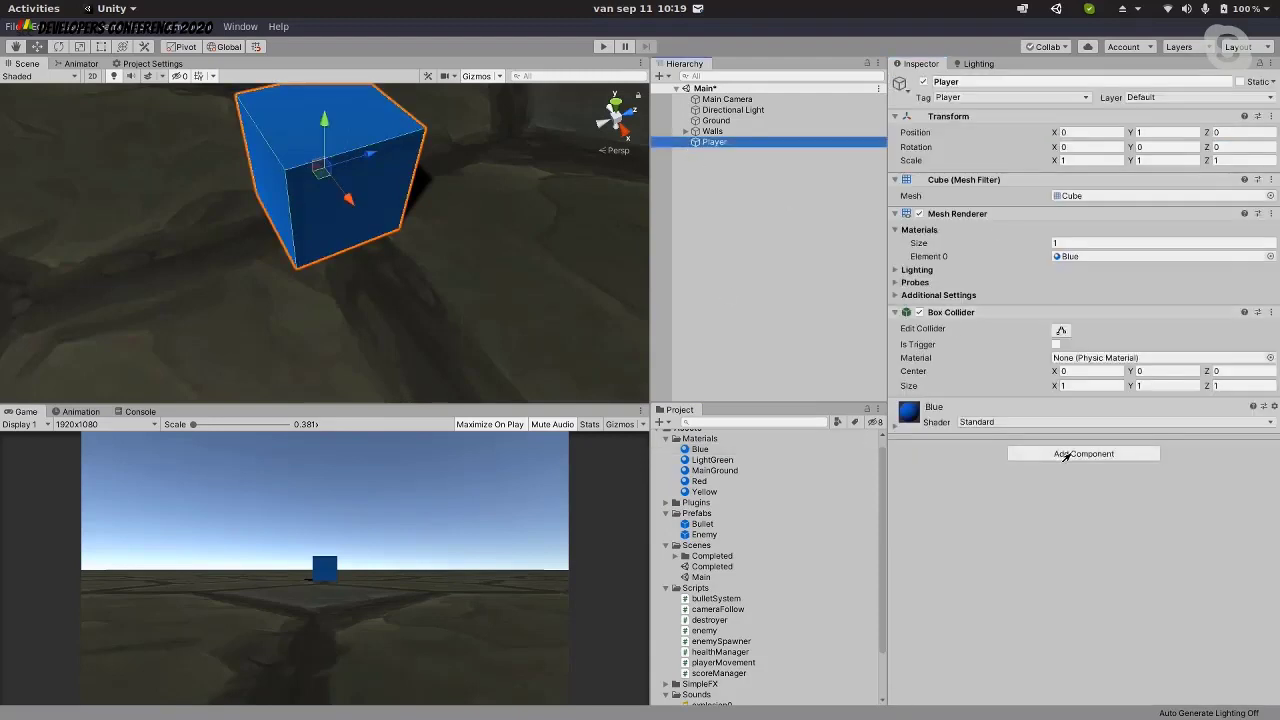
Add a Rigidbody component to the Player cube
click(1078, 454)
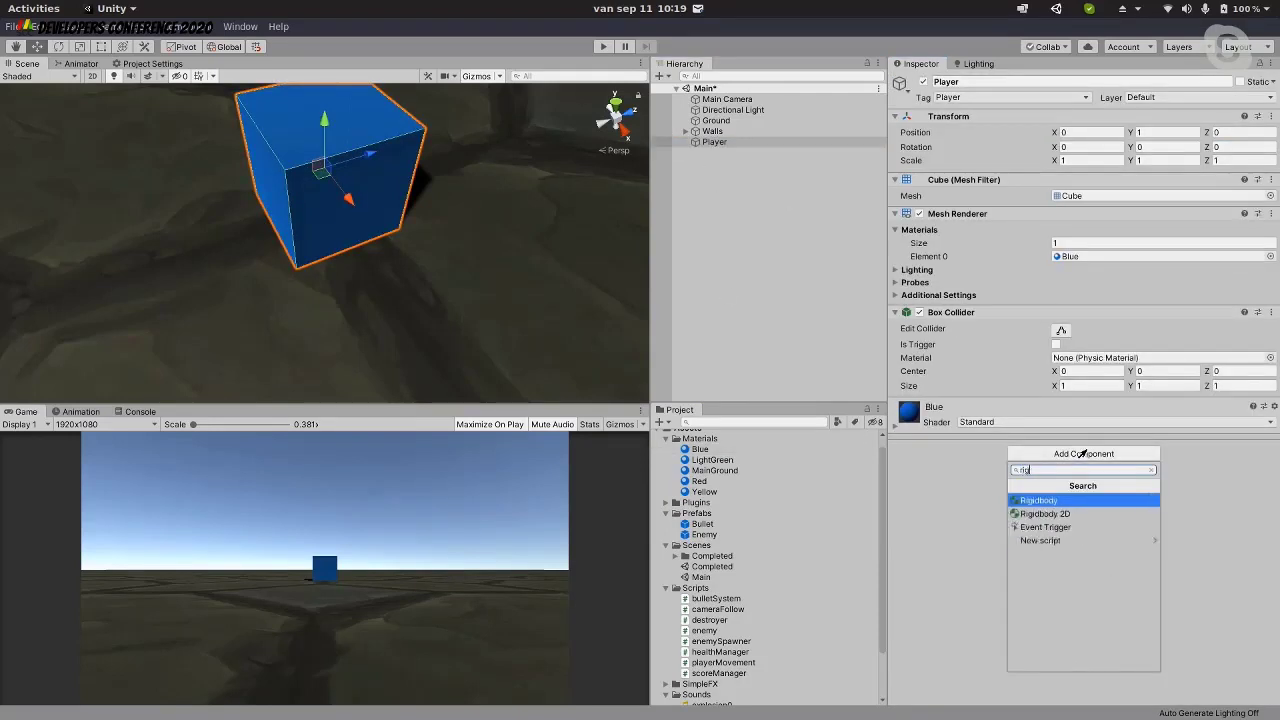
click(1040, 500)
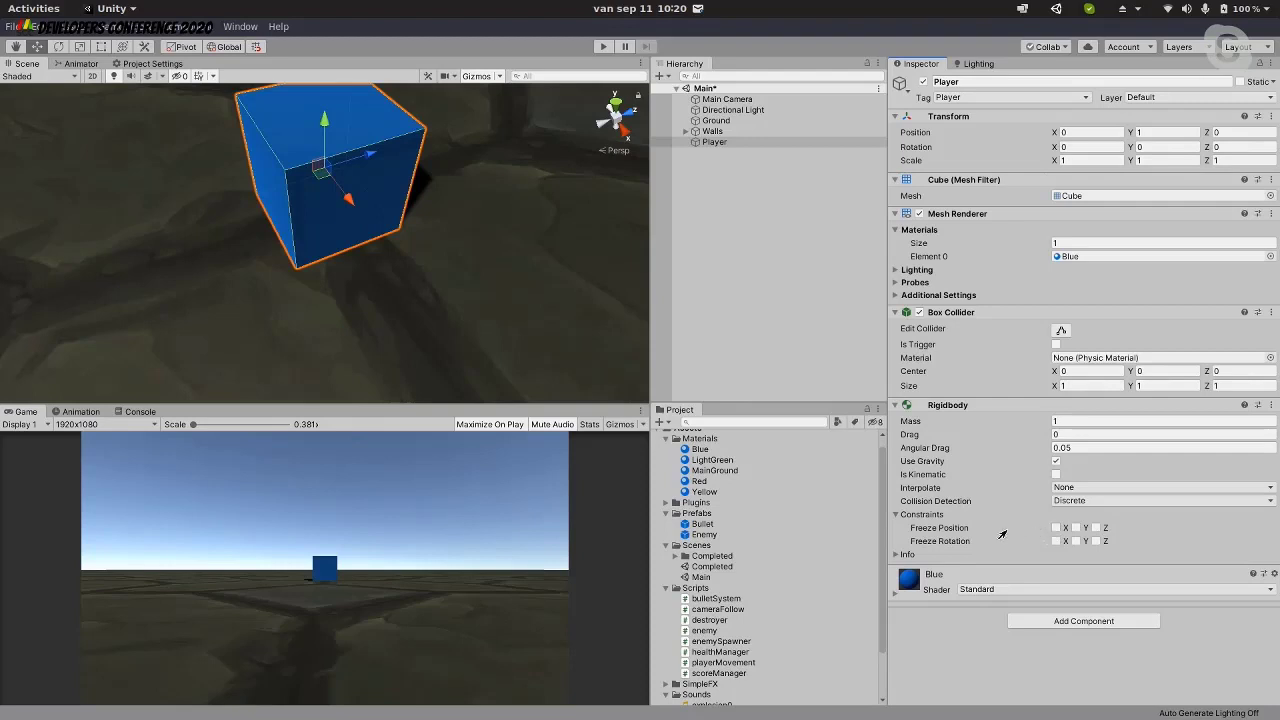
drag(346, 200, 470, 165)
key(ctrl+z)
Freeze the Rigidbody's Y position and its X, Y and Z rotation
click(1076, 527)
click(1056, 541)
click(1076, 541)
click(1095, 541)
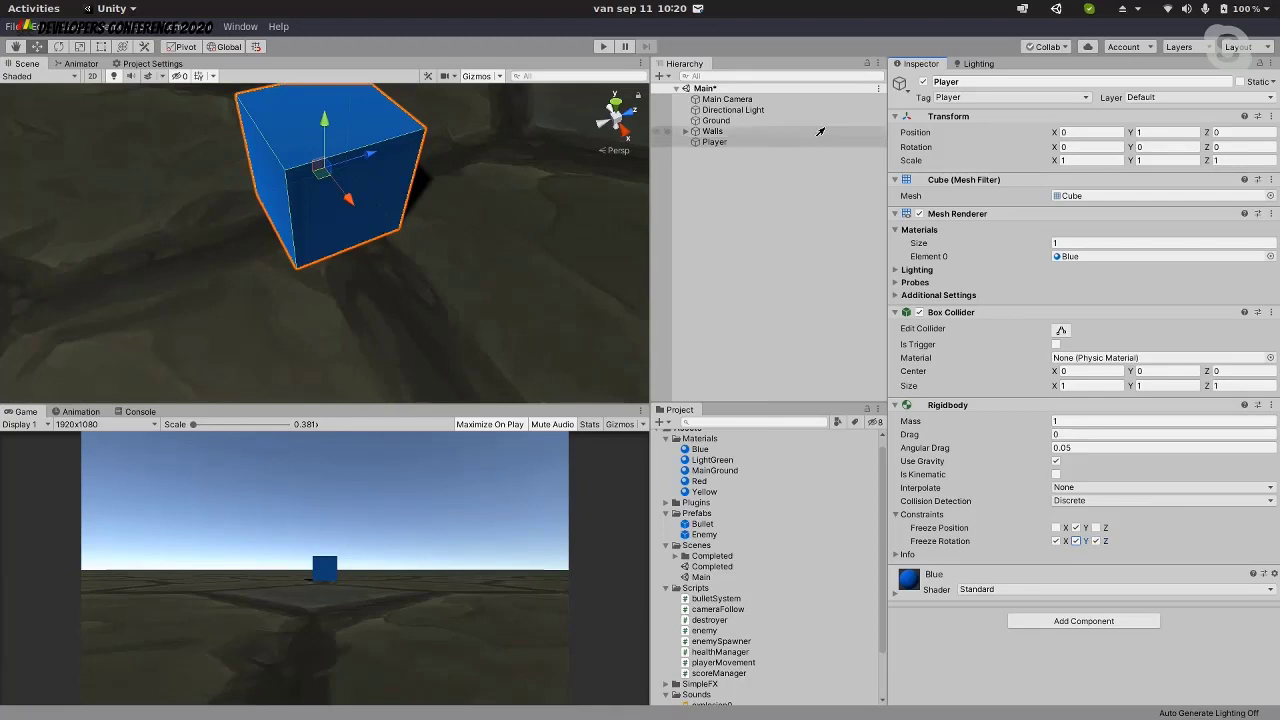
Add a sphere as a child of Player and name it Rotator
right_click(742, 142)
mouse_move(826, 307)
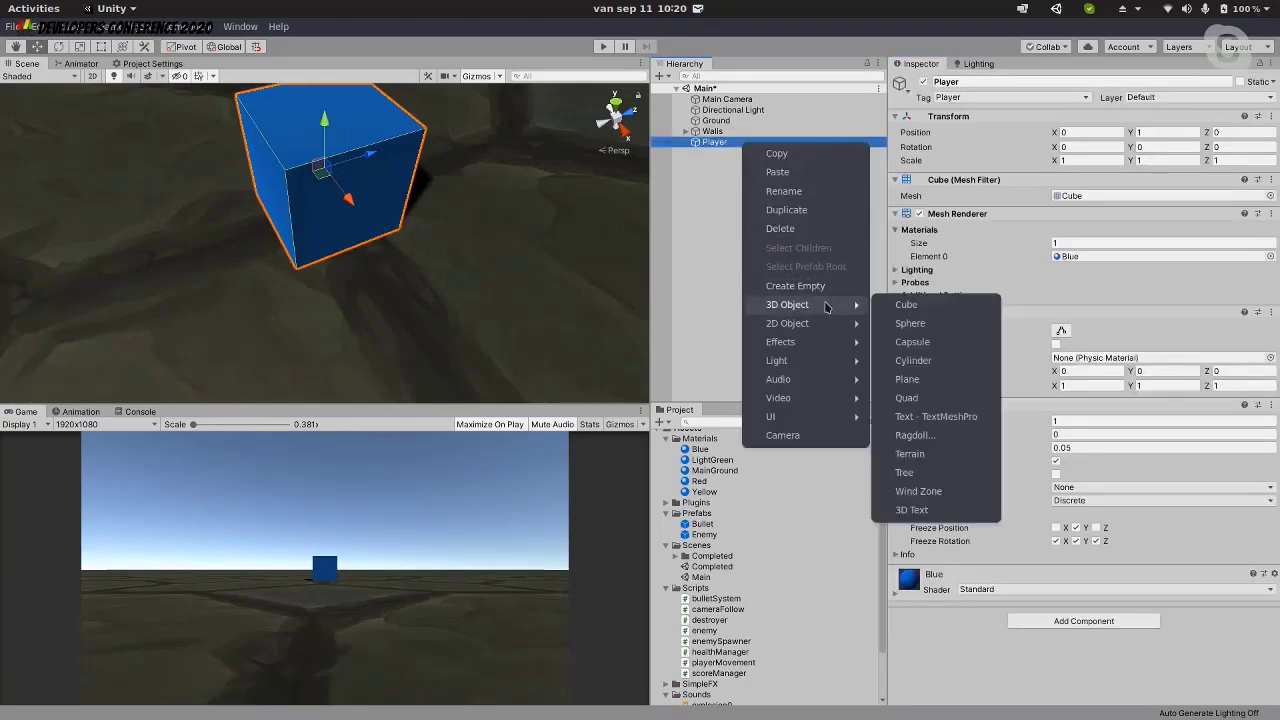
click(910, 323)
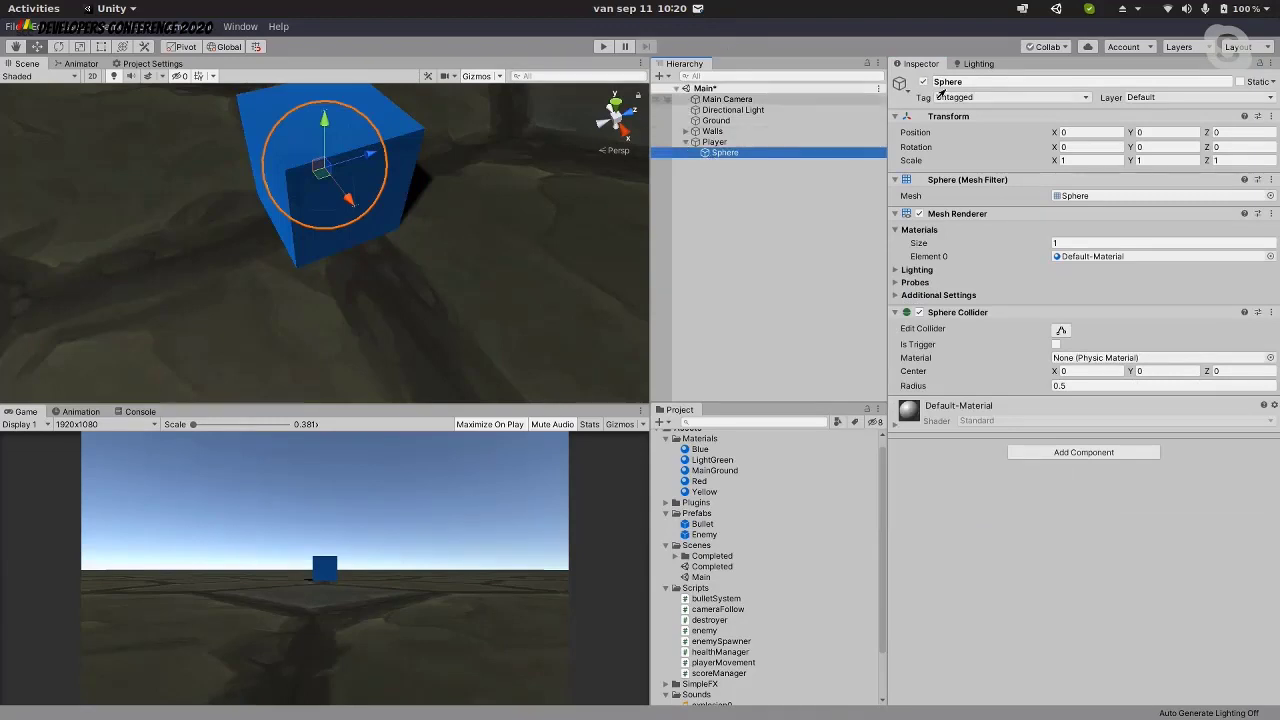
double_click(716, 153)
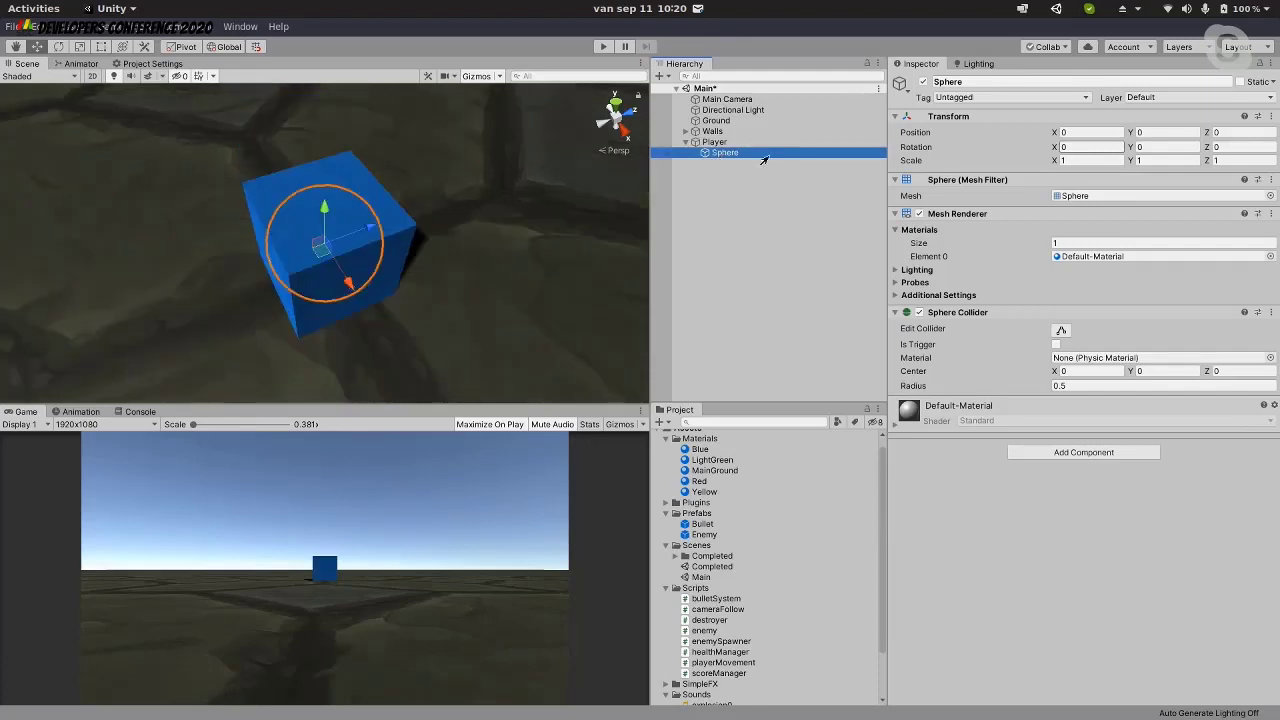
key(F2)
text(Rotattor)
key(Return)
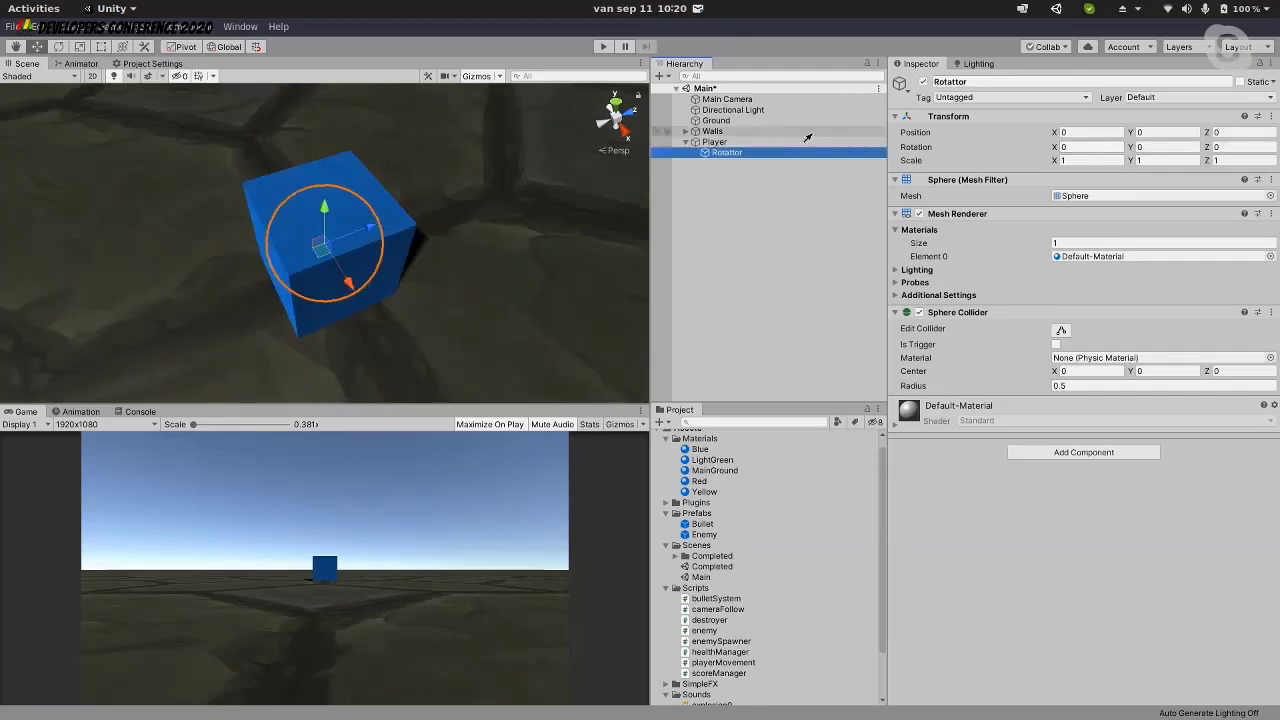
click(950, 82)
click(1017, 76)
key(BackSpace)
key(Return)
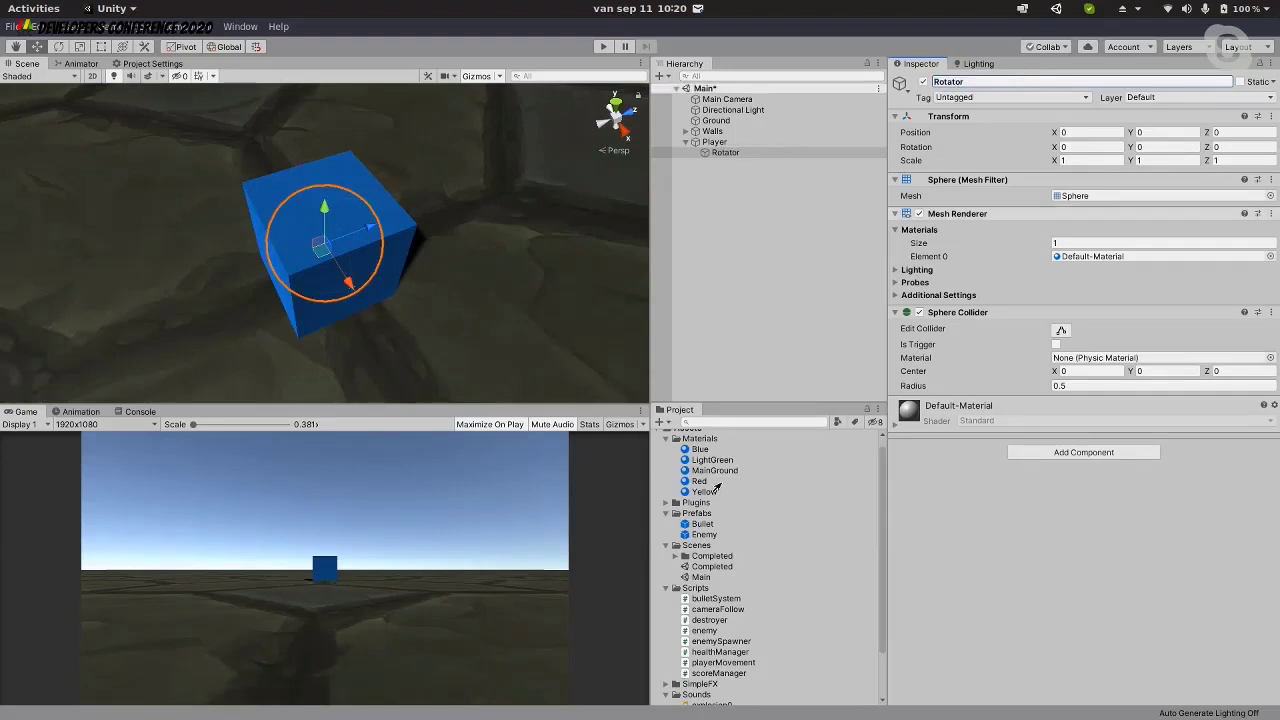
Apply the Yellow material to Rotator and set its Position Y to 0.5
drag(707, 491, 1075, 256)
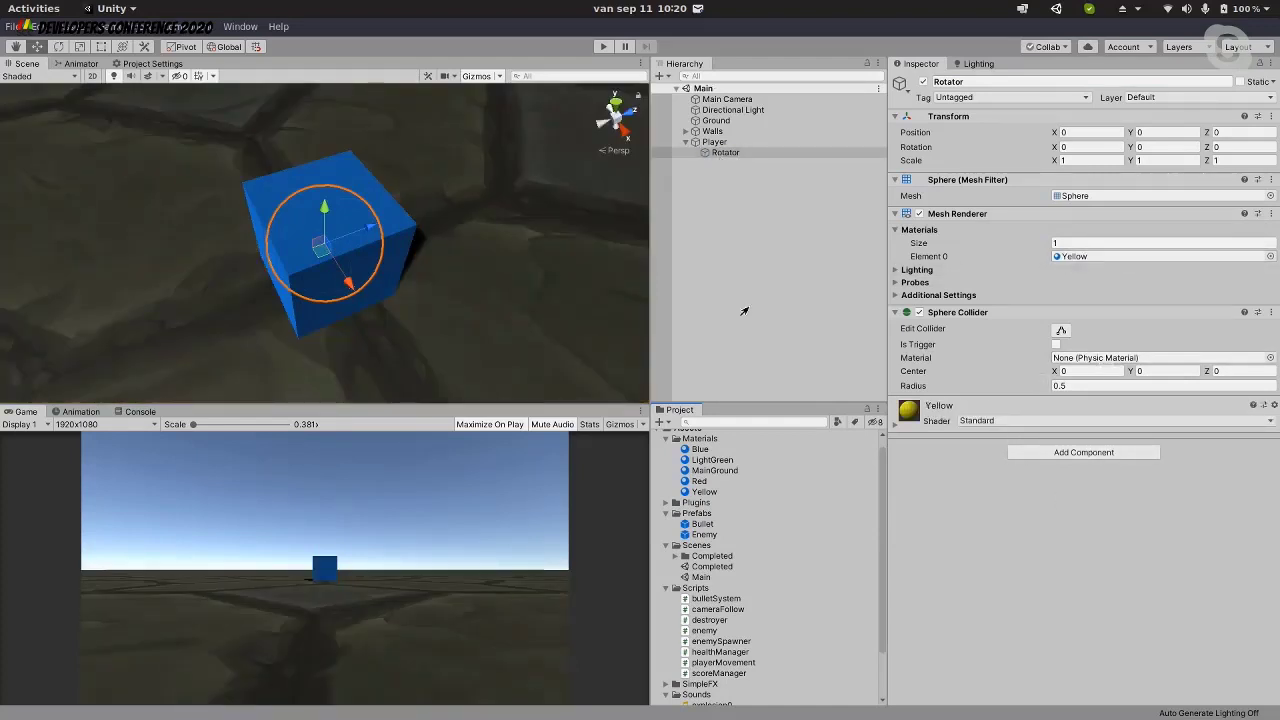
click(728, 154)
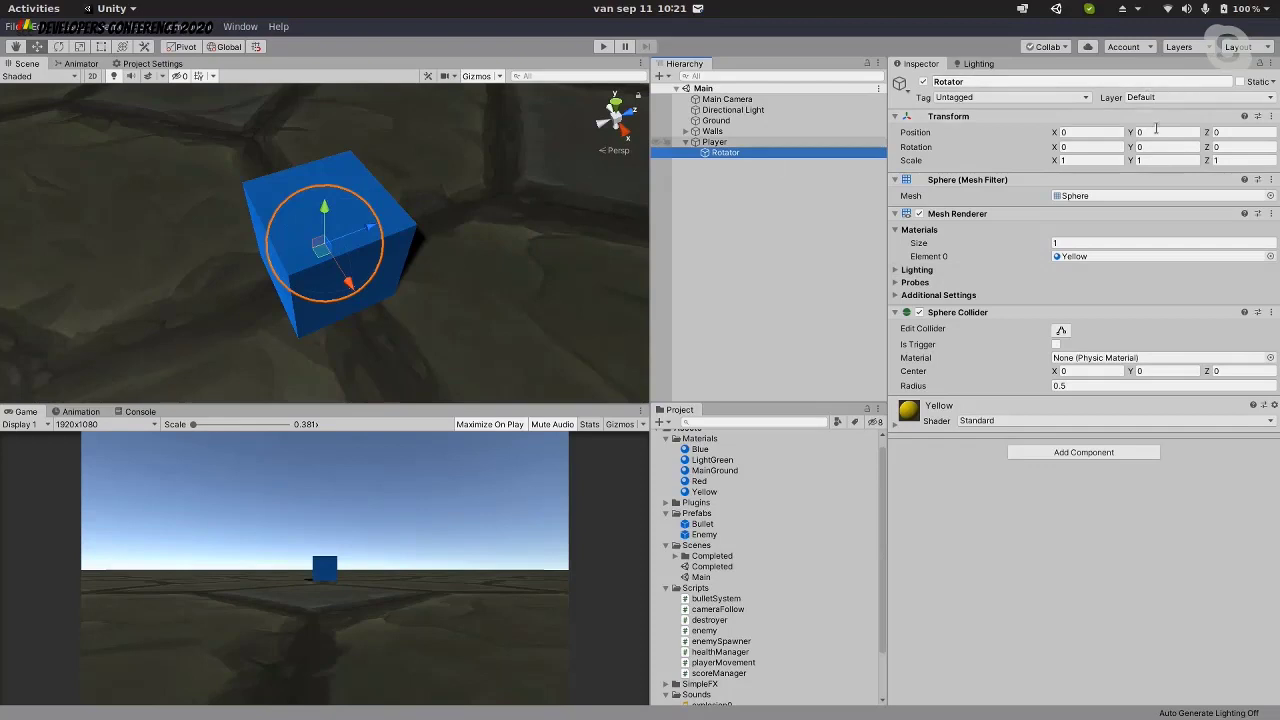
click(1160, 132)
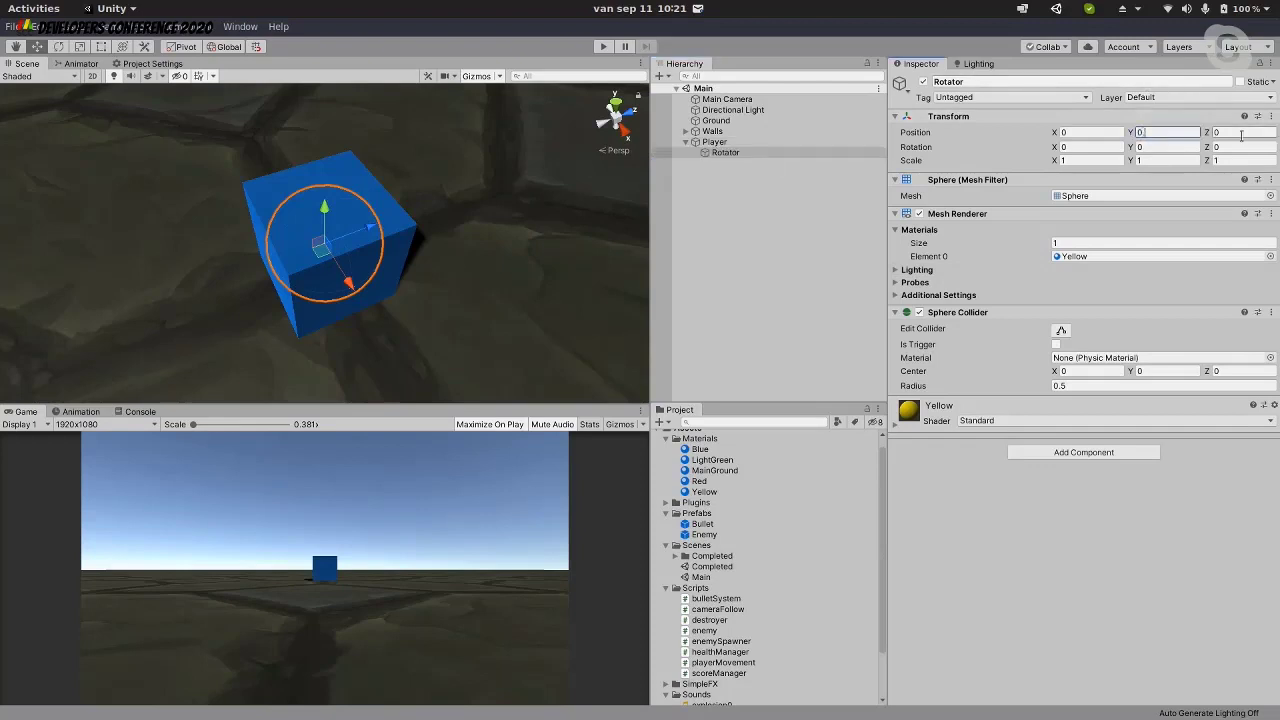
text(0.5)
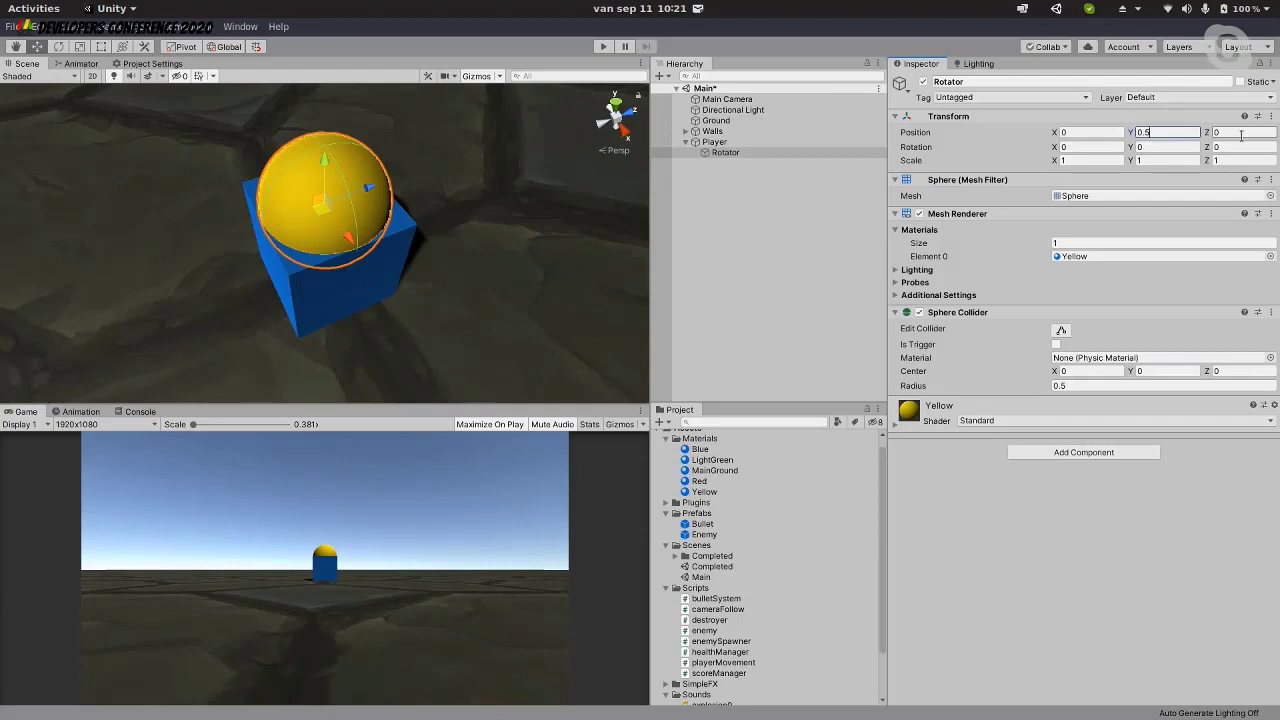
Scale Rotator to 0.75 on X, Y and Z
click(1090, 160)
text(0.75)
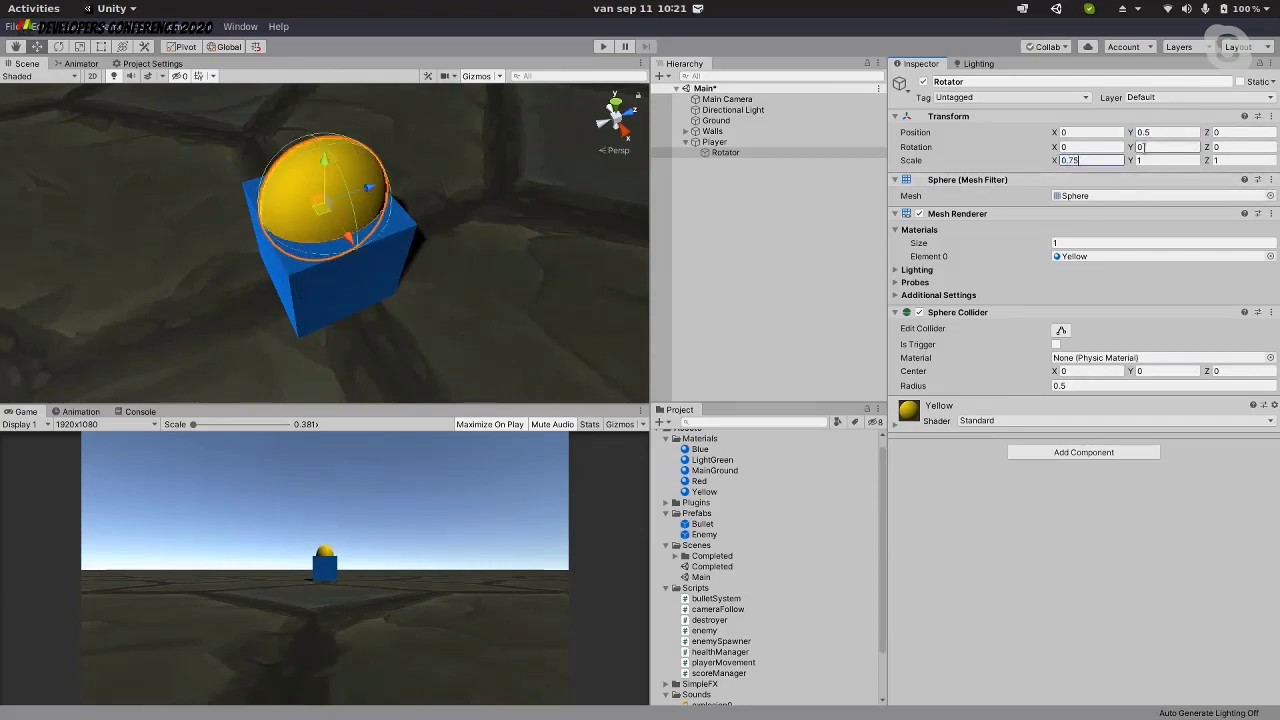
key(Return)
click(1160, 160)
text(0.75)
click(1230, 160)
text(0.75)
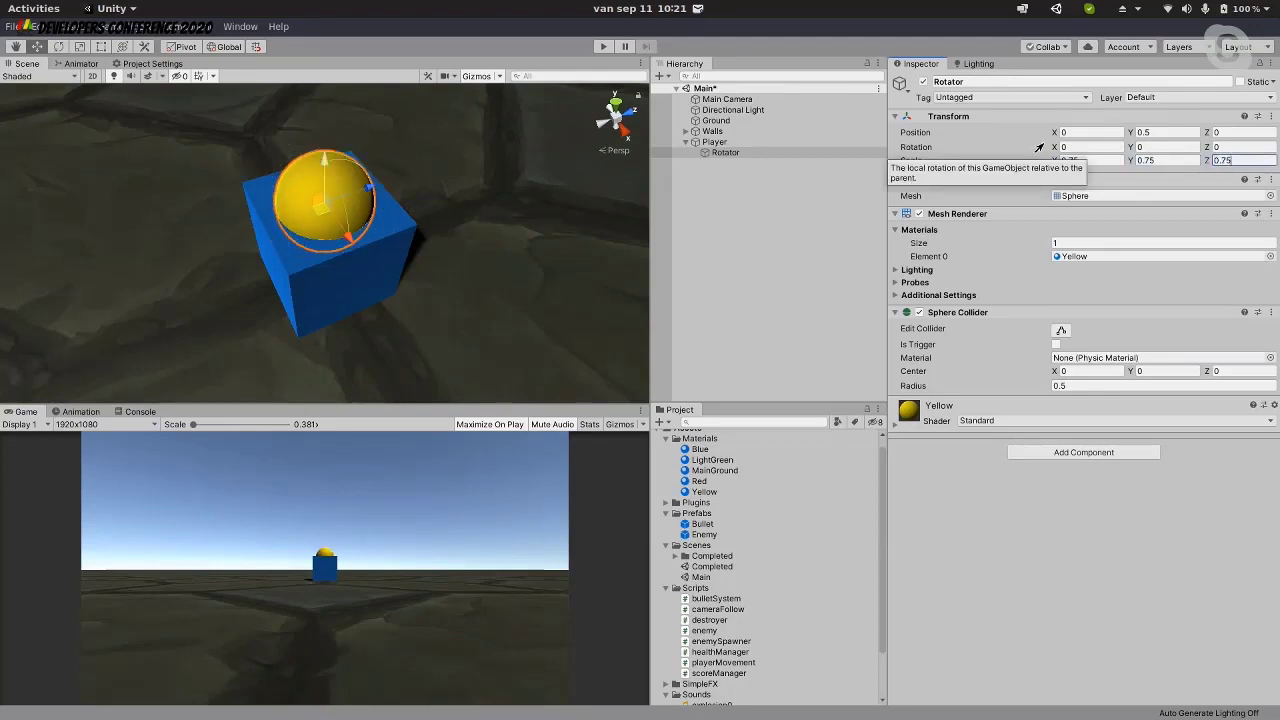
Add a cylinder as a child of Rotator and name it Turret
click(771, 155)
right_click(772, 158)
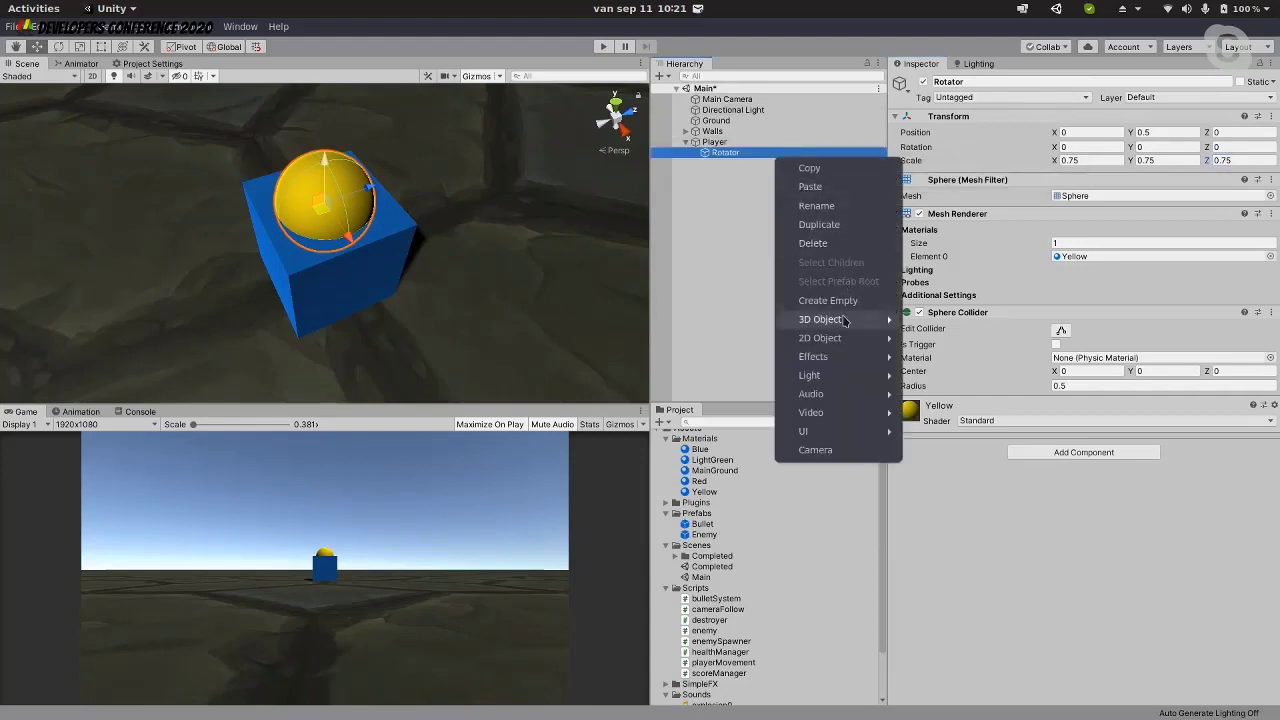
mouse_move(845, 320)
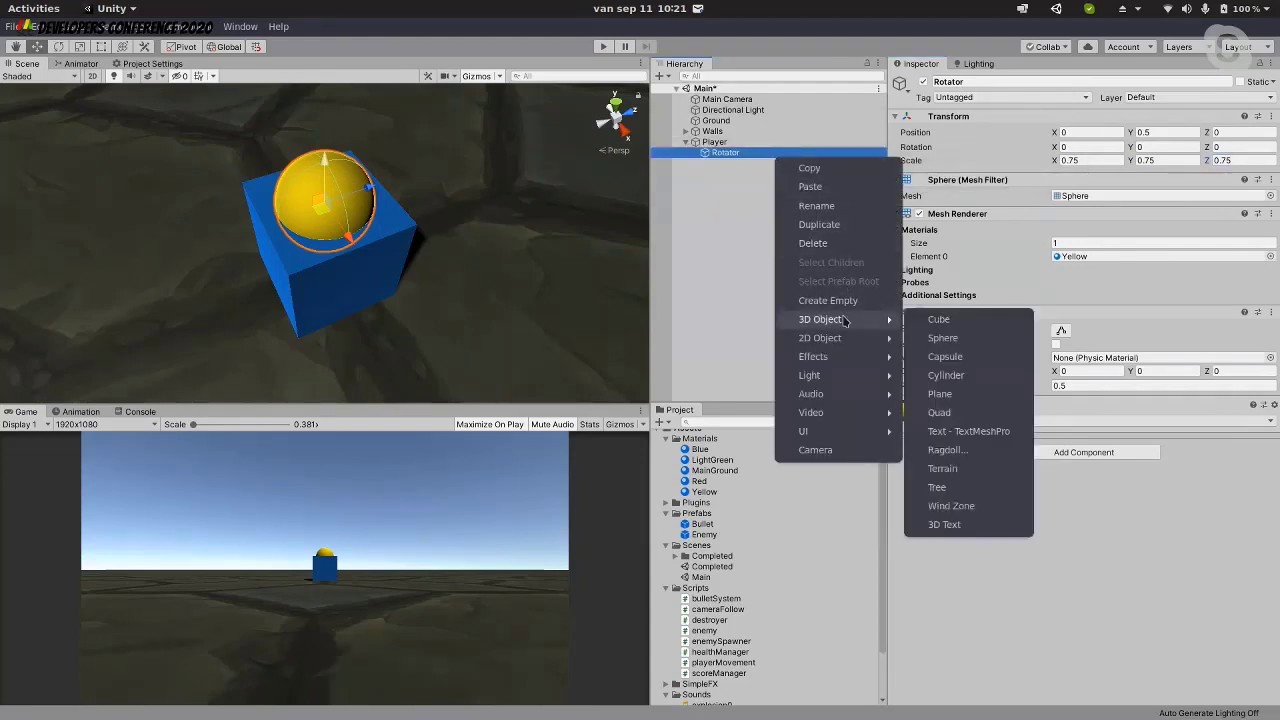
click(947, 375)
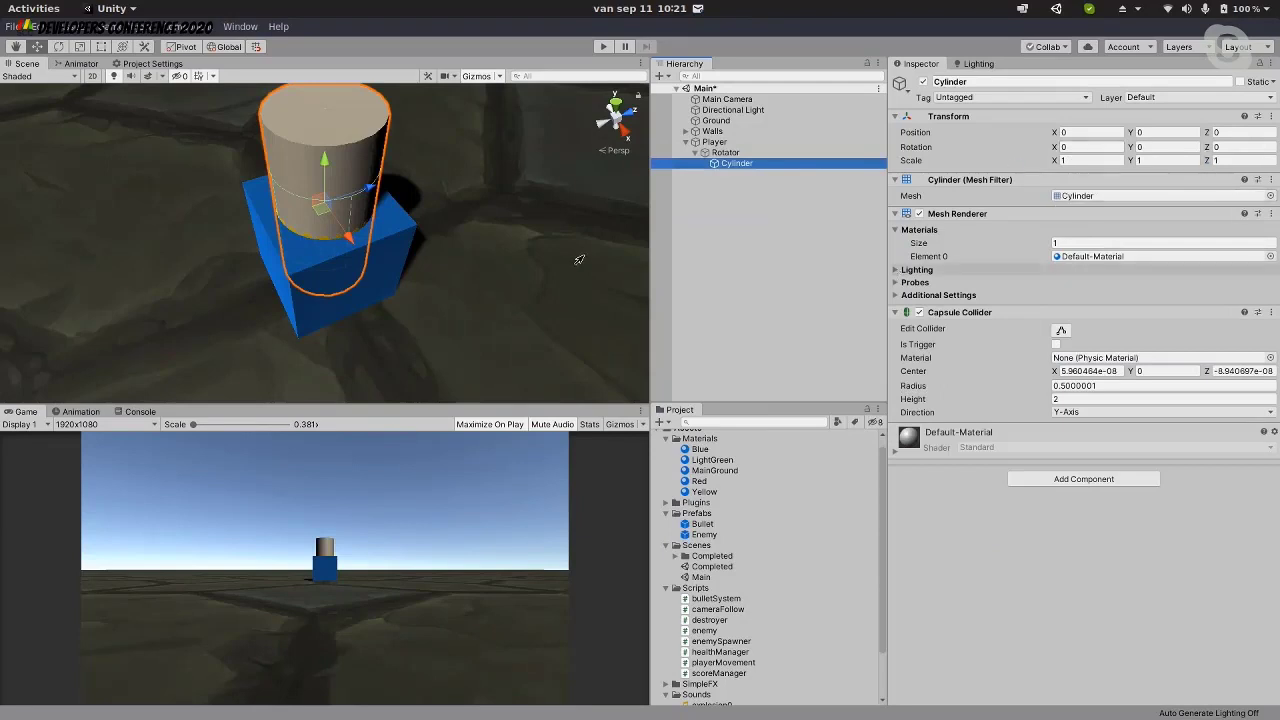
click(962, 81)
text(Turret)
key(Return)
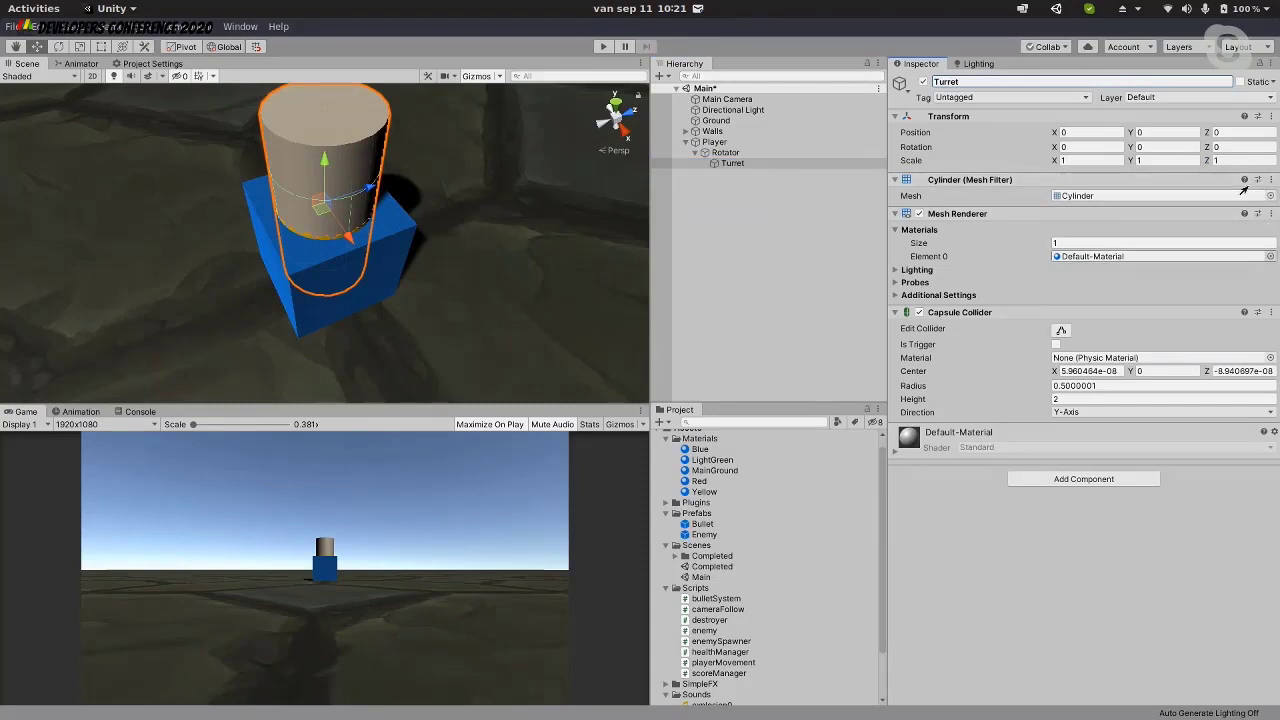
Set Turret's position to Y 0.2, Z 0.8 and its X rotation to 90
click(1166, 132)
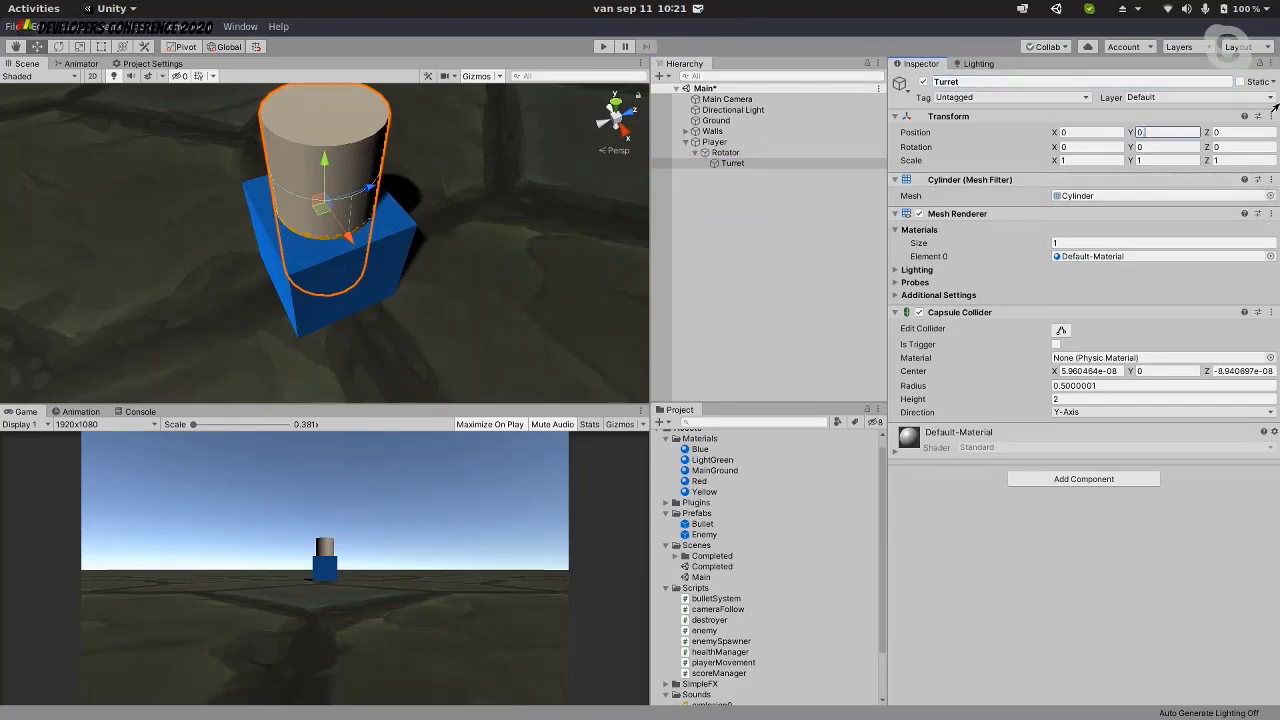
text(0.2)
key(Tab)
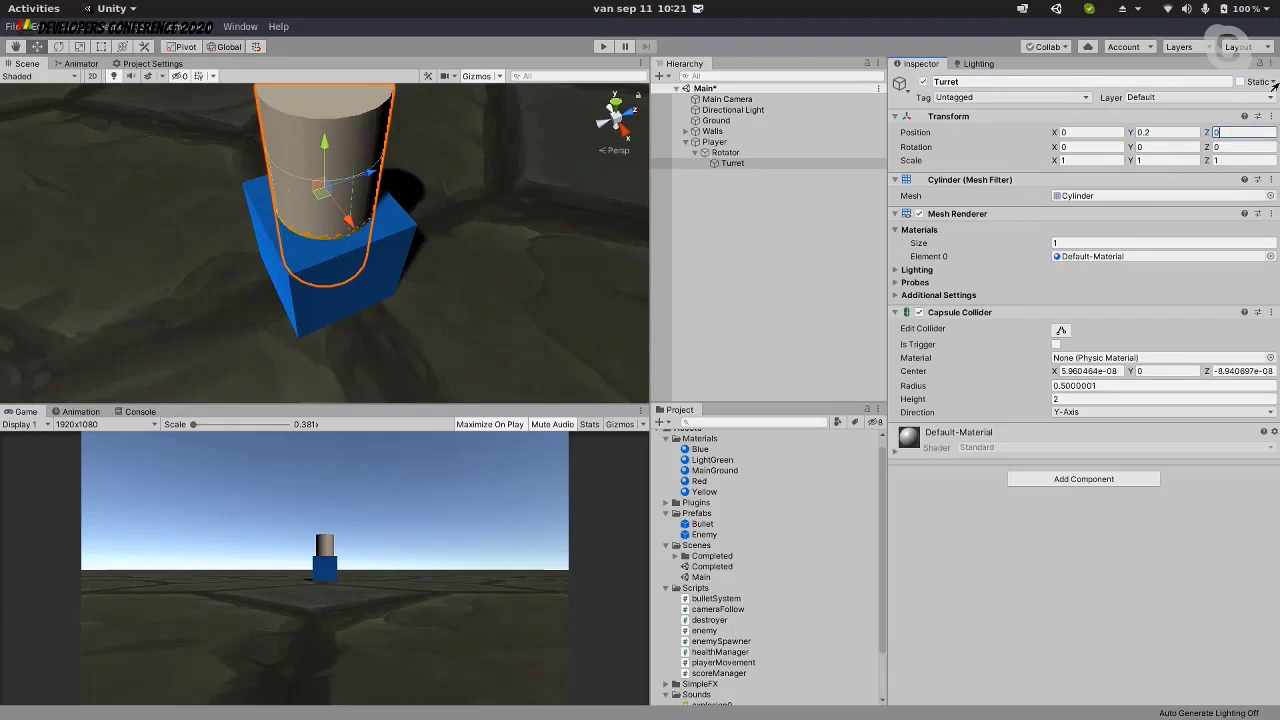
text(0.8)
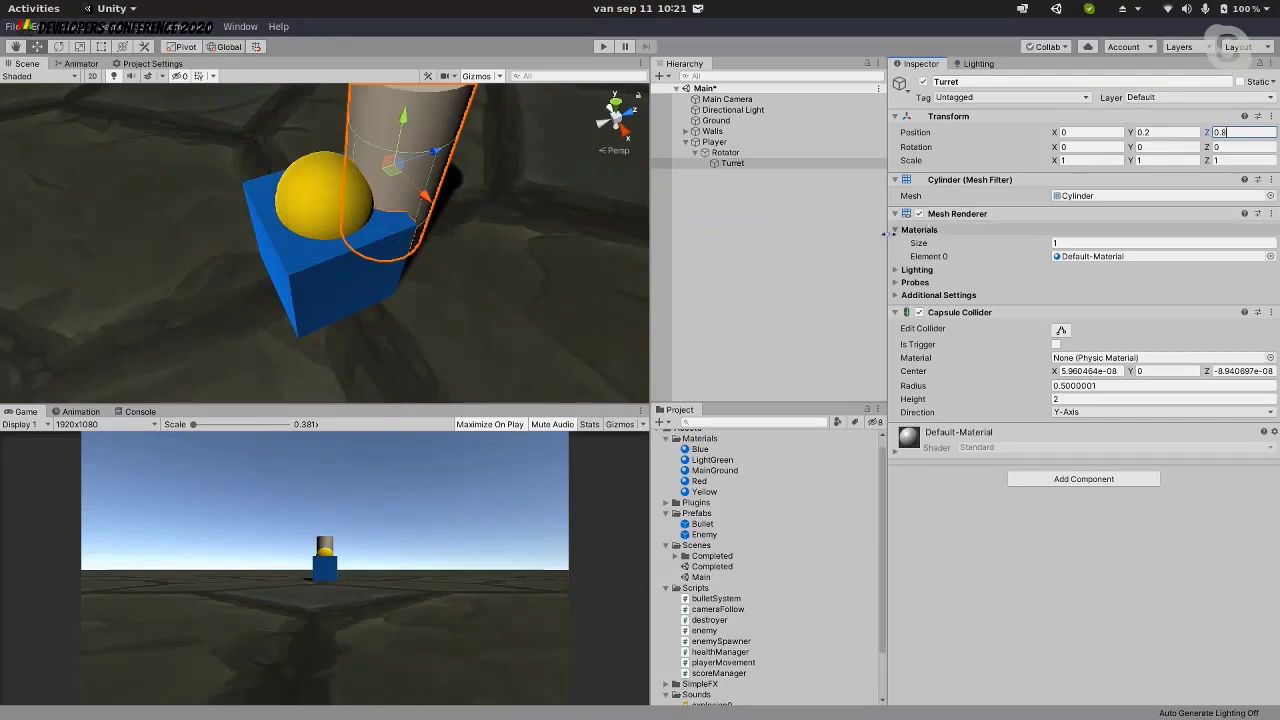
click(1065, 145)
text(90)
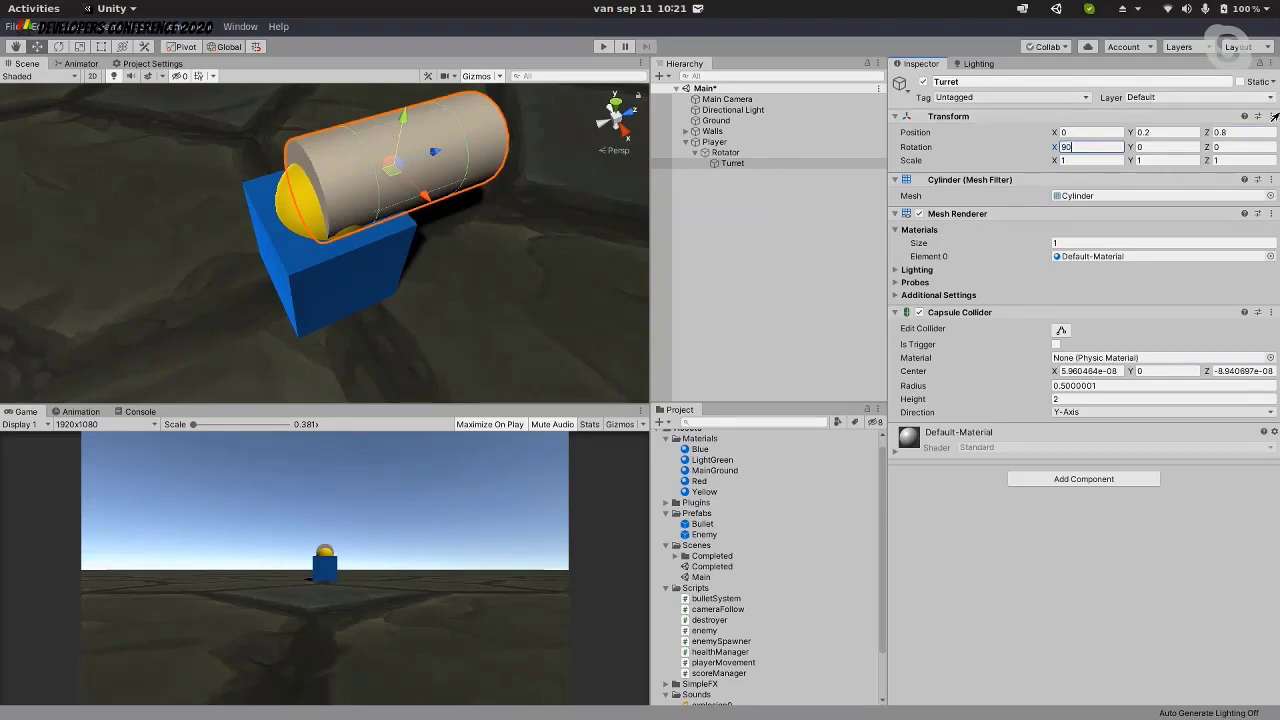
Scale Turret to 0.4, 0.8, 0.4
click(1095, 161)
text(0)
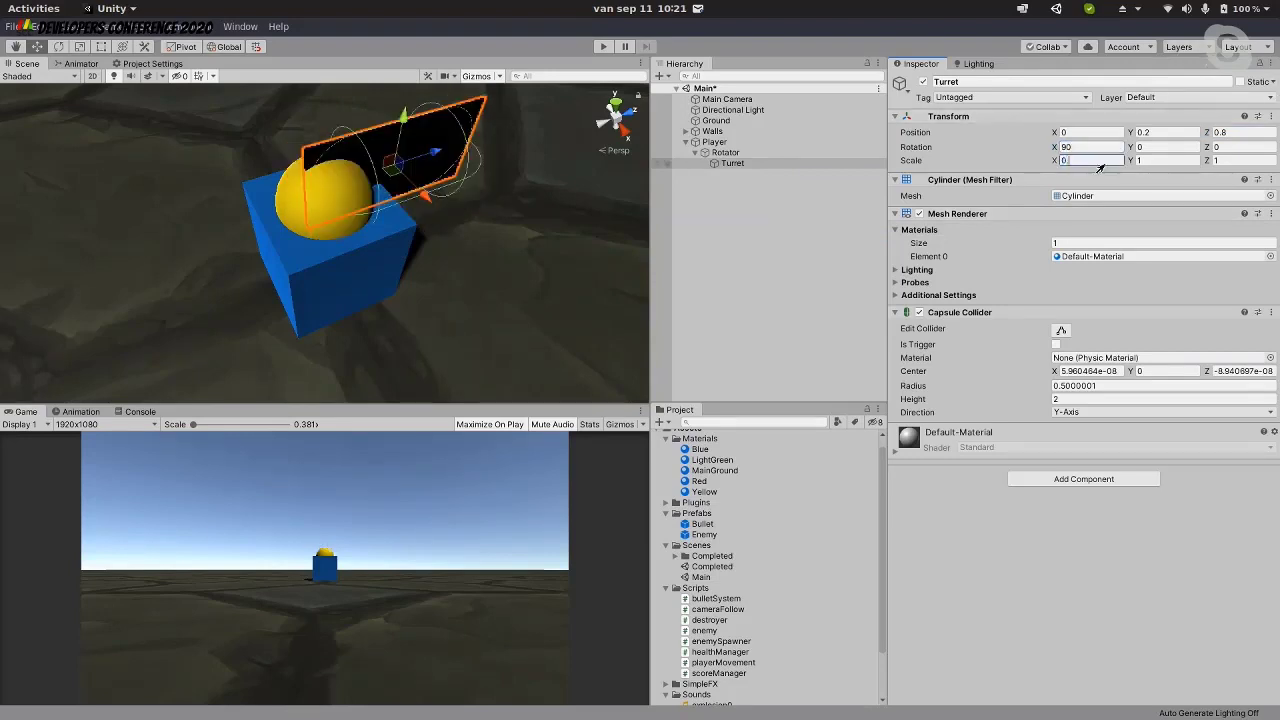
text(.4)
key(Tab)
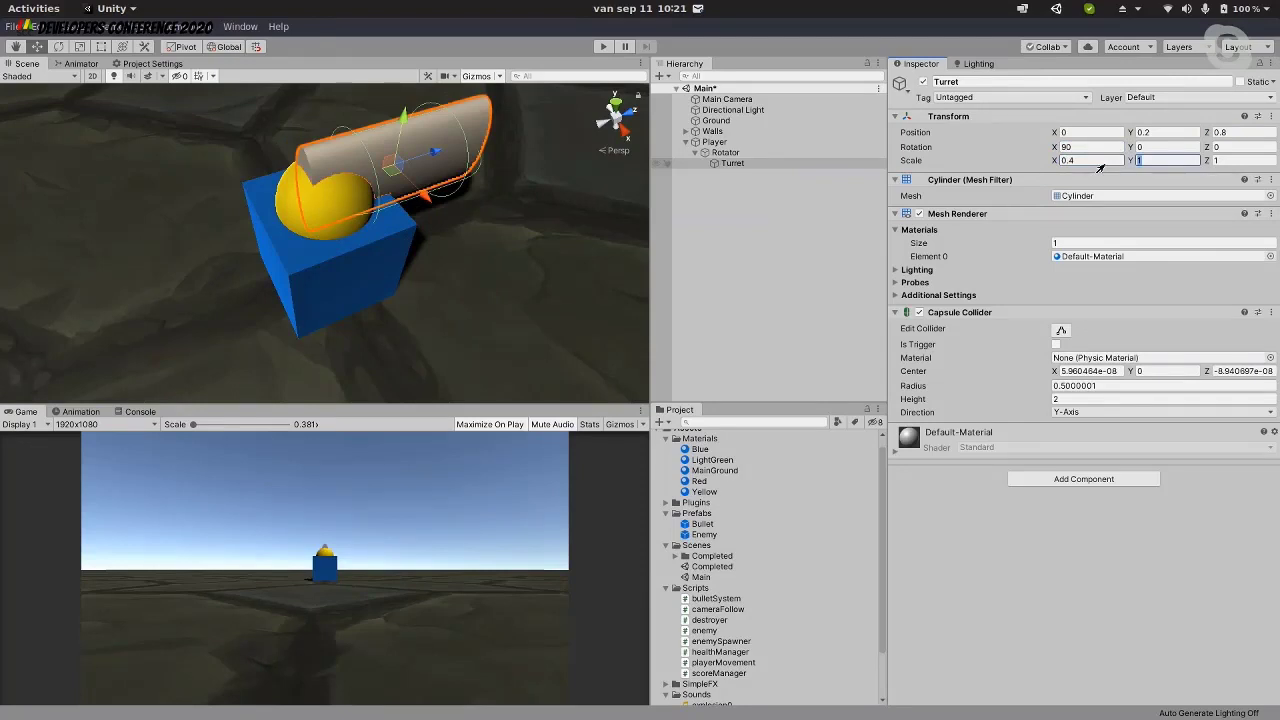
text(.8)
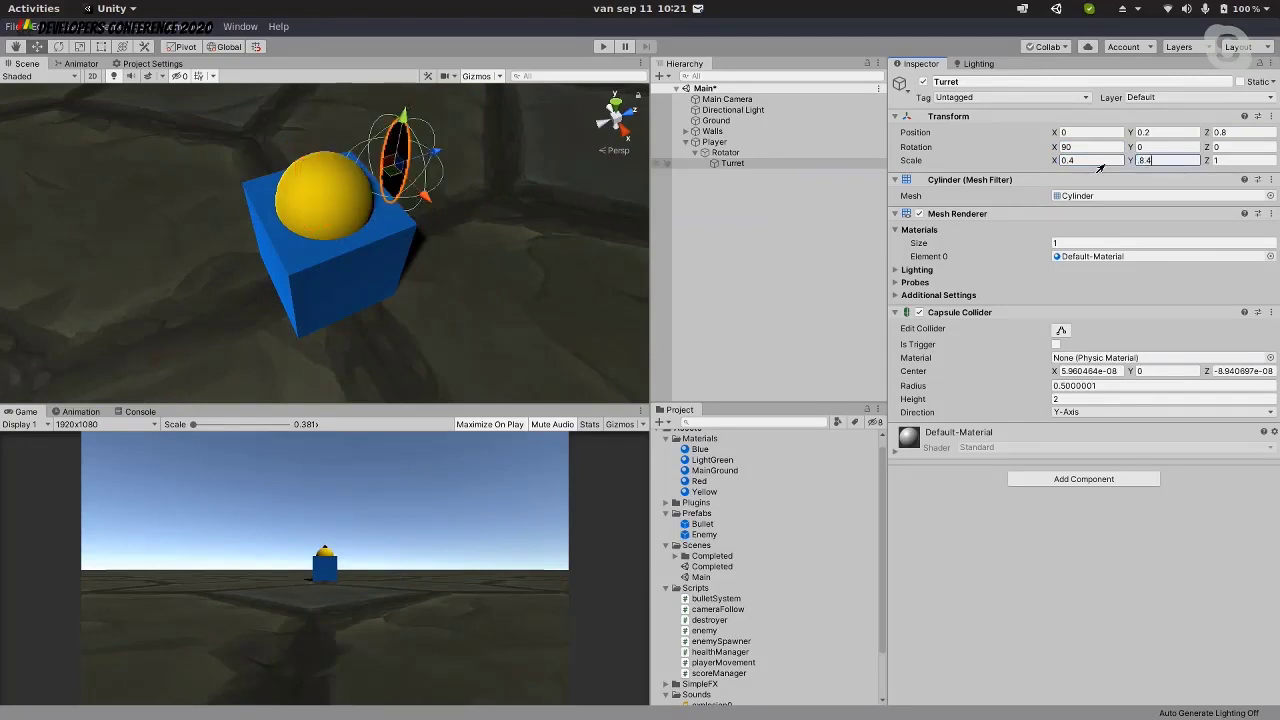
key(BackSpace)
key(BackSpace)
text(0.)
click(1236, 160)
text(0.4)
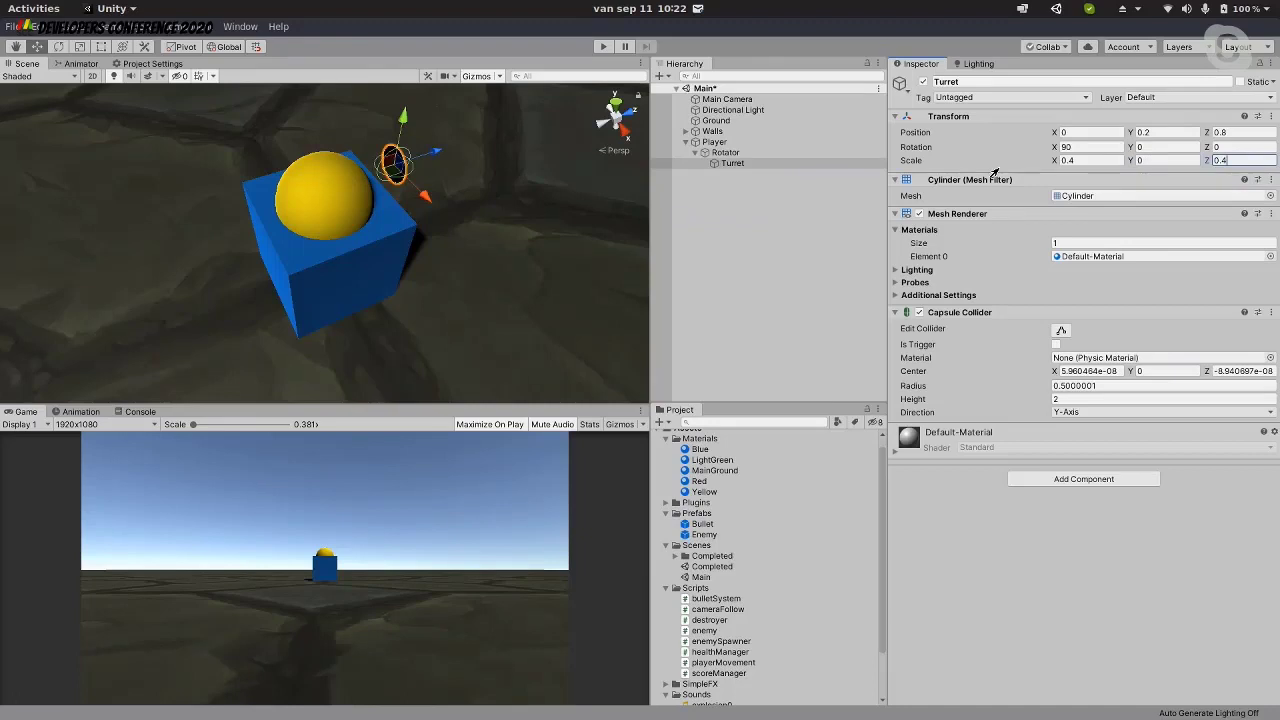
click(1179, 158)
text(0.8)
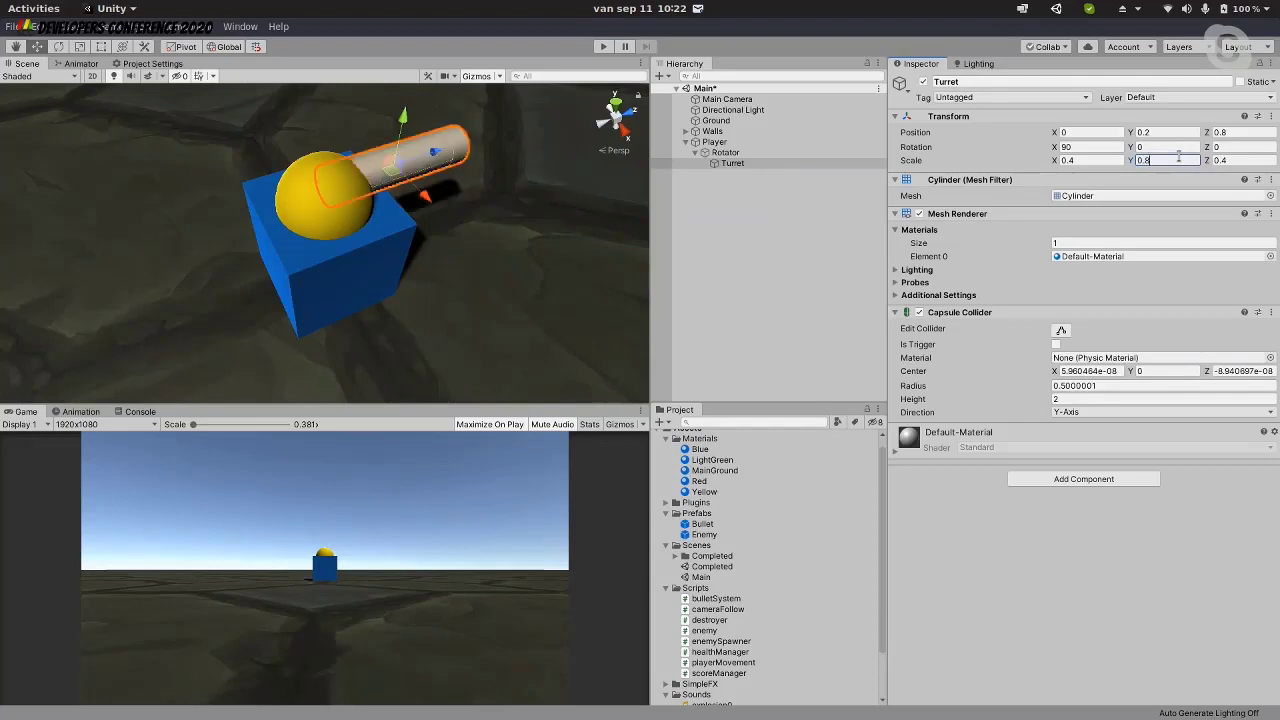
key(Return)
Apply the Yellow material to the Turret barrel
scroll(462, 190, up, 3)
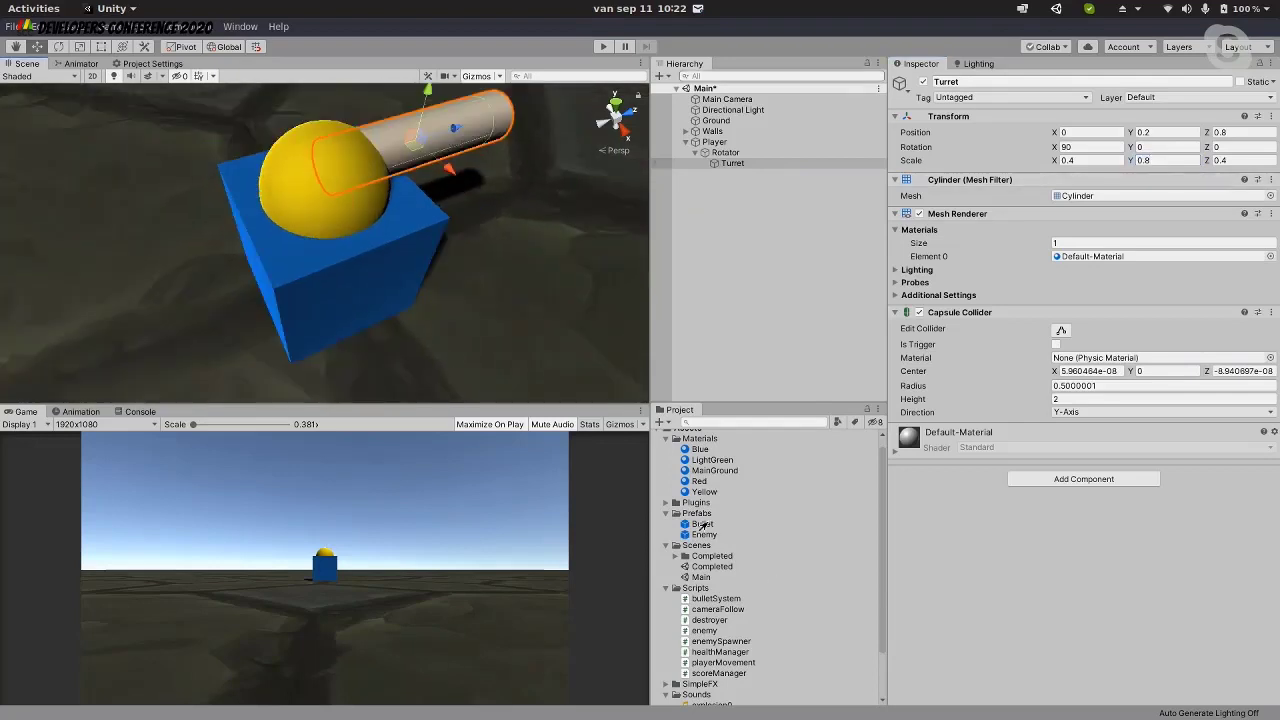
drag(705, 492, 462, 138)
scroll(441, 115, down, 3)
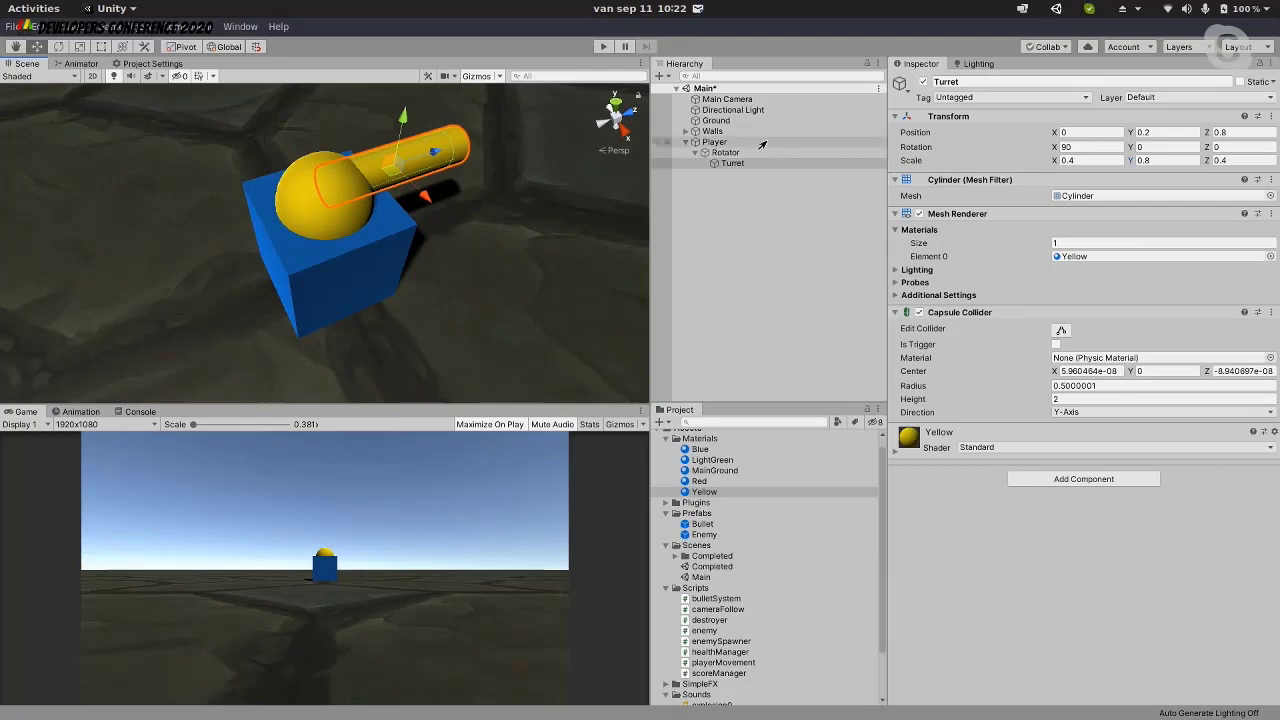
click(725, 152)
right_click(731, 165)
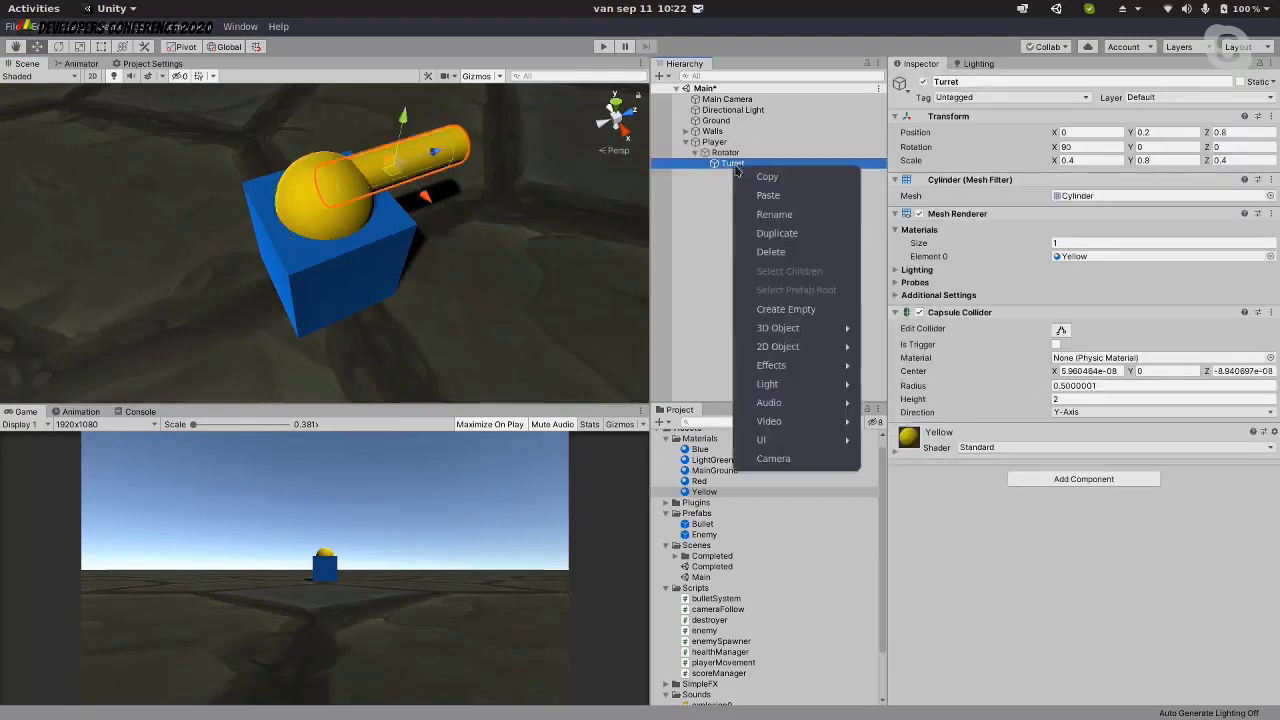
Create an empty child of Turret named bulletEnd and save the Main scene
click(798, 309)
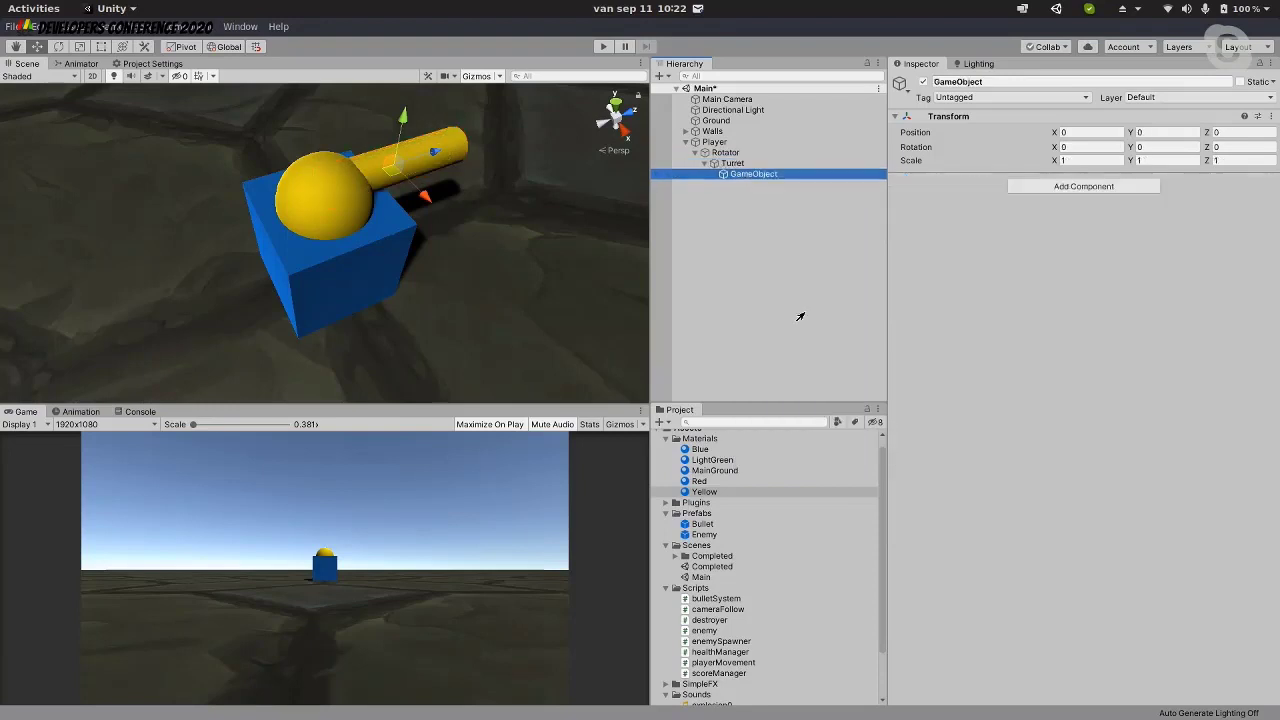
click(757, 175)
text(BulletEnd)
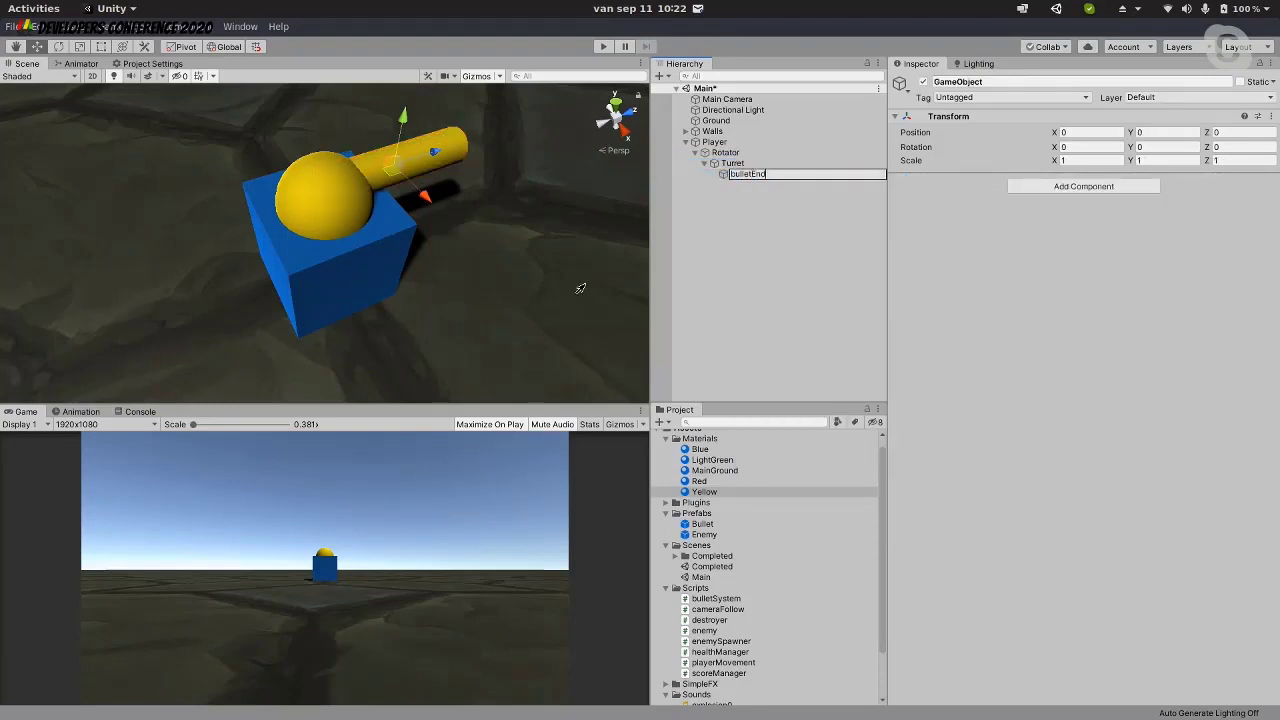
key(Return)
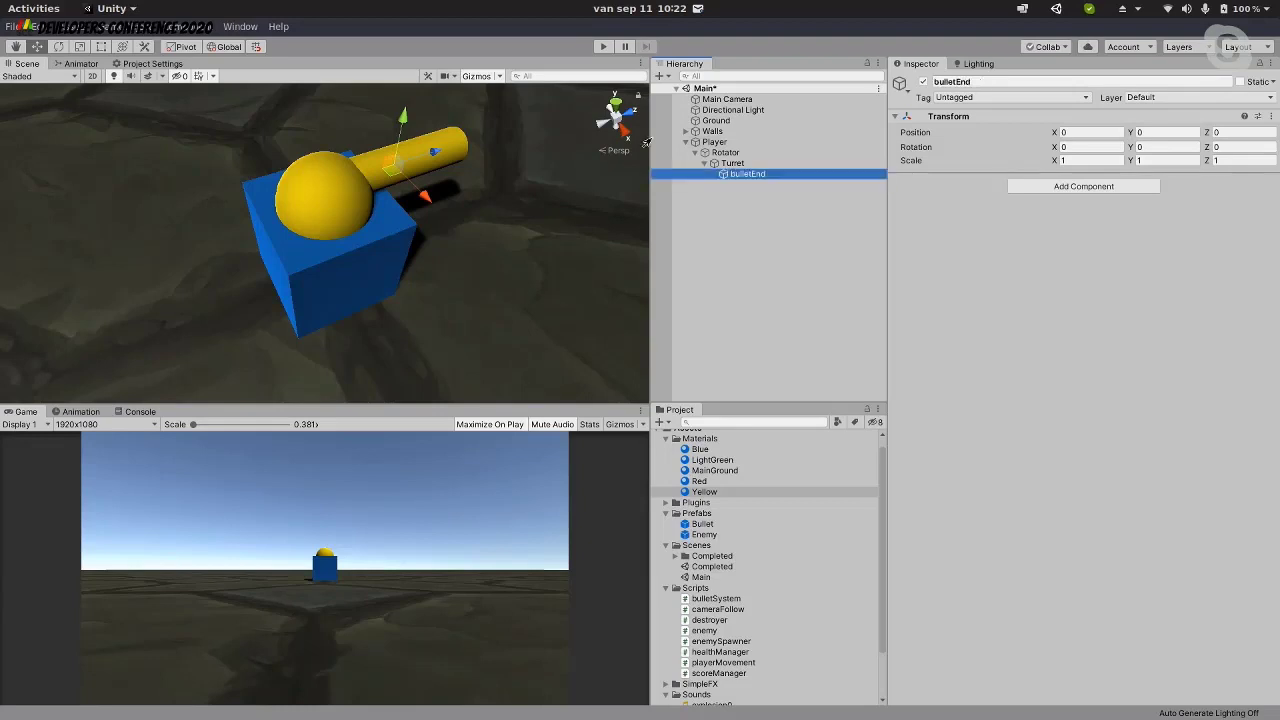
key(ctrl+s)
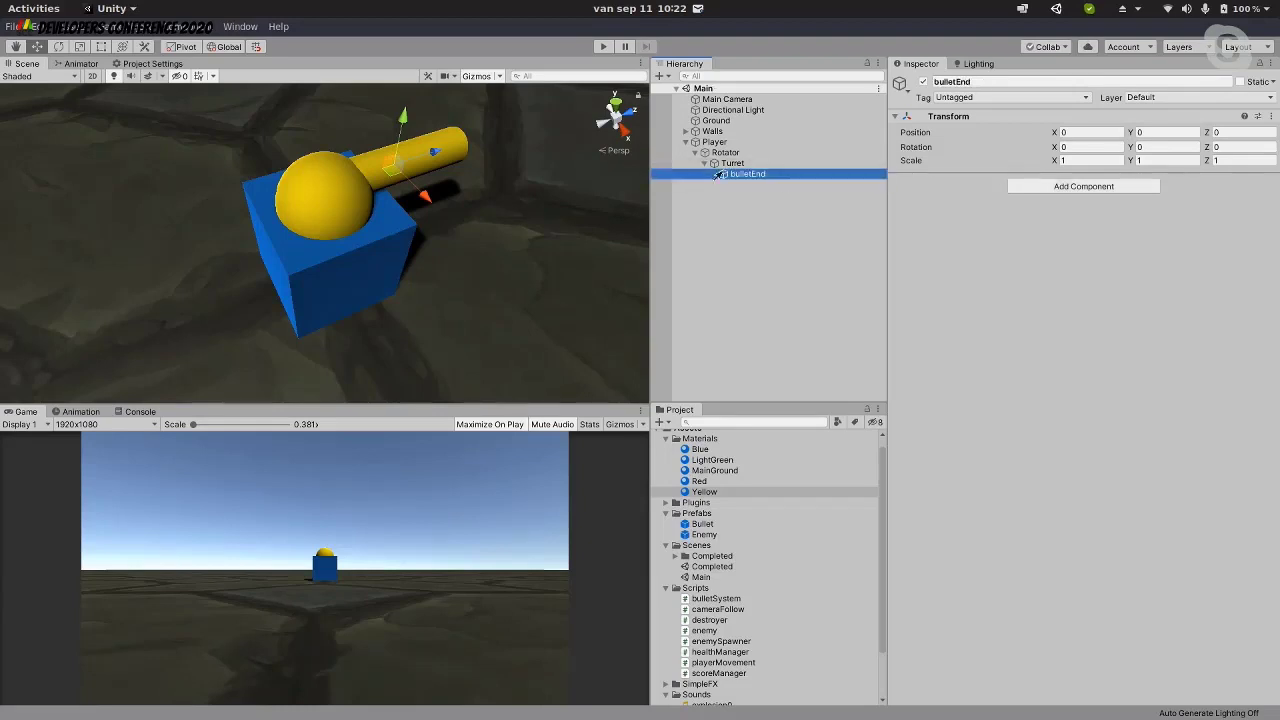
Set bulletEnd's Position Y to 0.25
click(1165, 132)
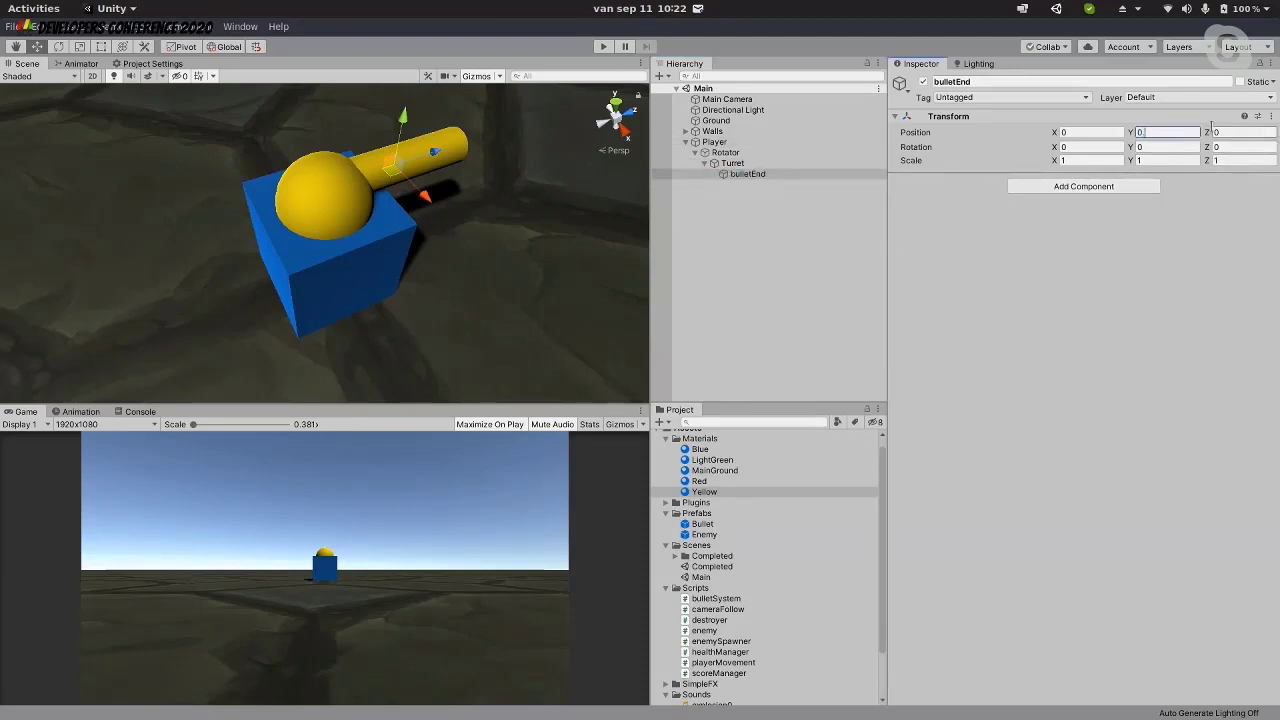
text(0.1)
text(5)
key(BackSpace)
key(BackSpace)
text(25)
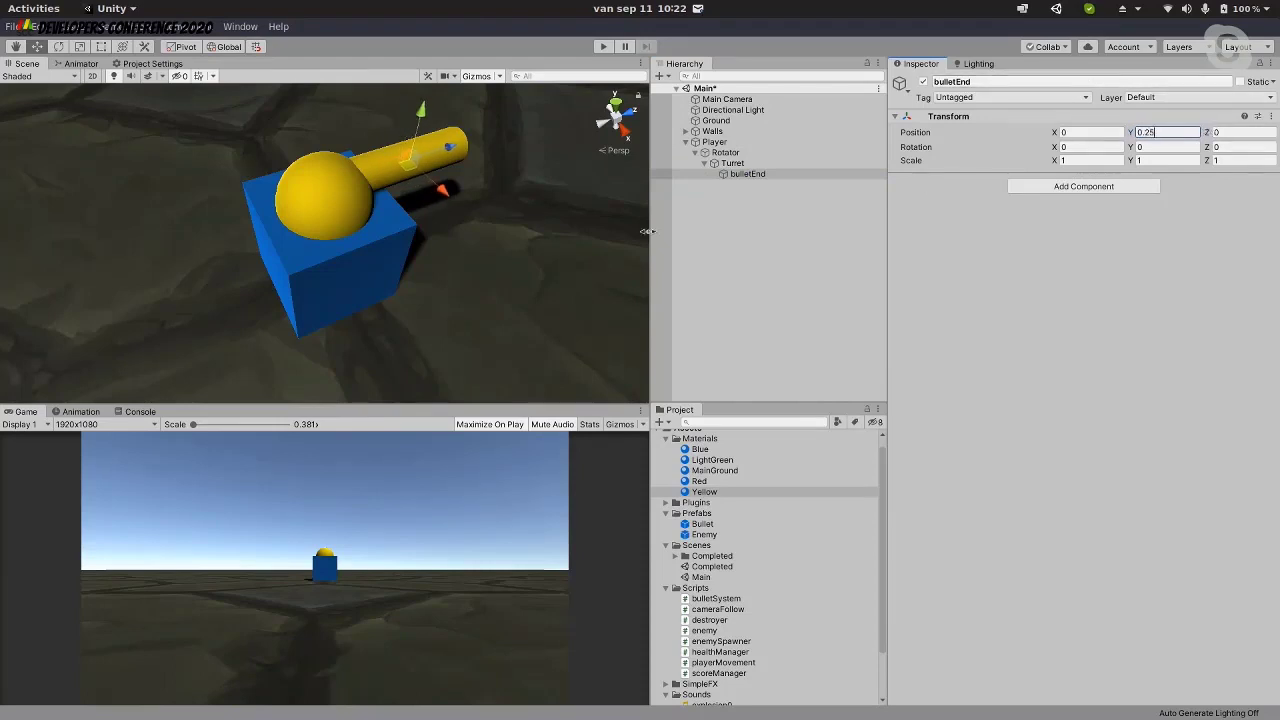
click(730, 152)
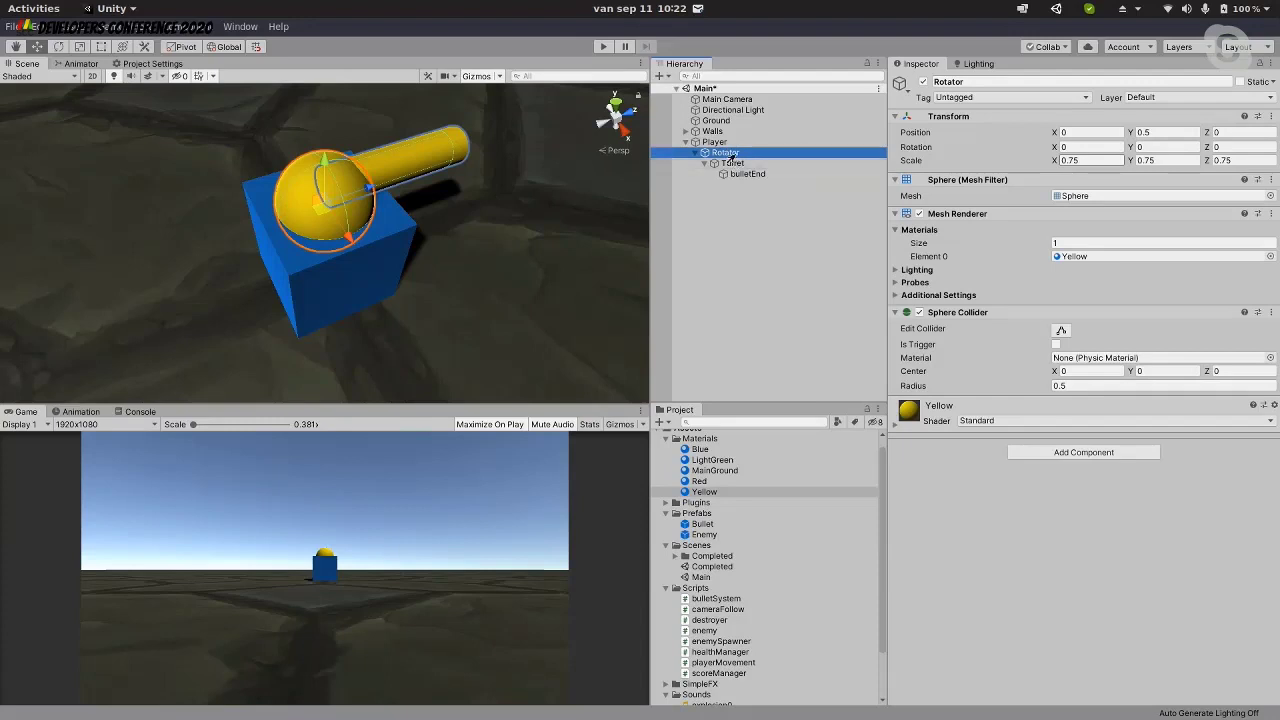
Try moving Rotator out of Player, then undo so it stays under Player
click(716, 142)
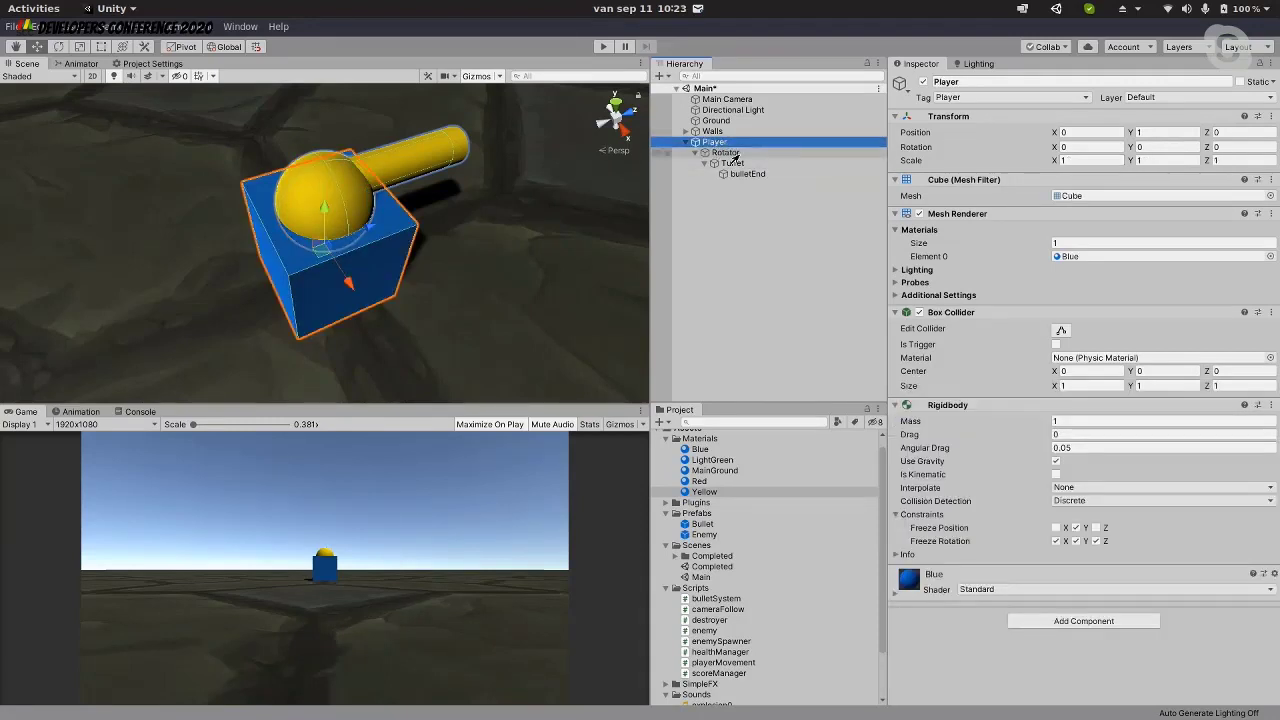
click(728, 153)
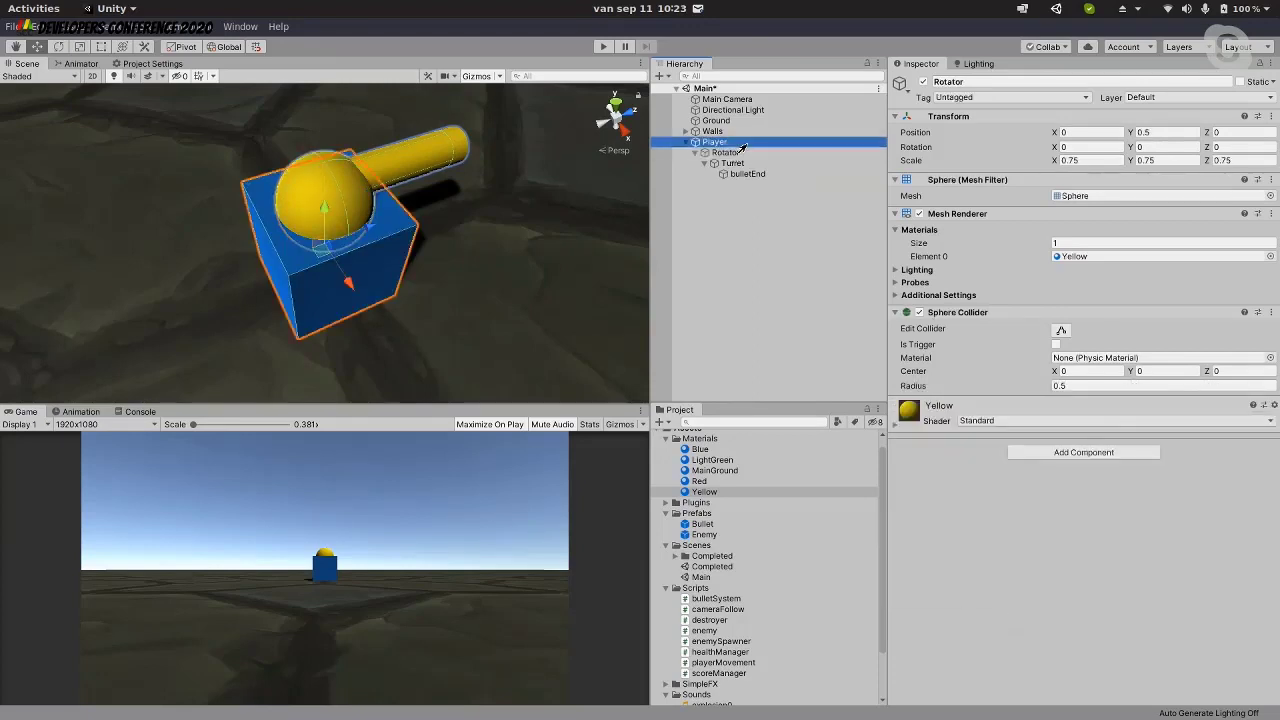
click(735, 144)
click(729, 153)
click(733, 144)
click(730, 153)
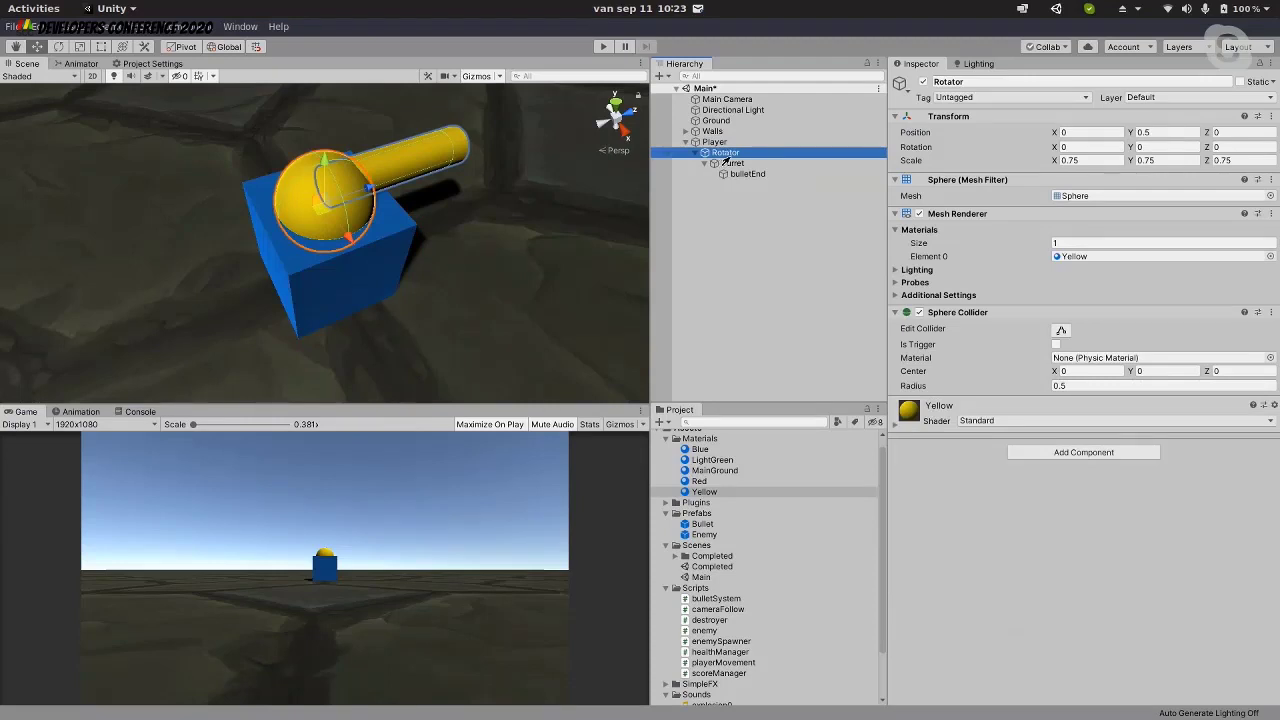
drag(727, 162, 756, 287)
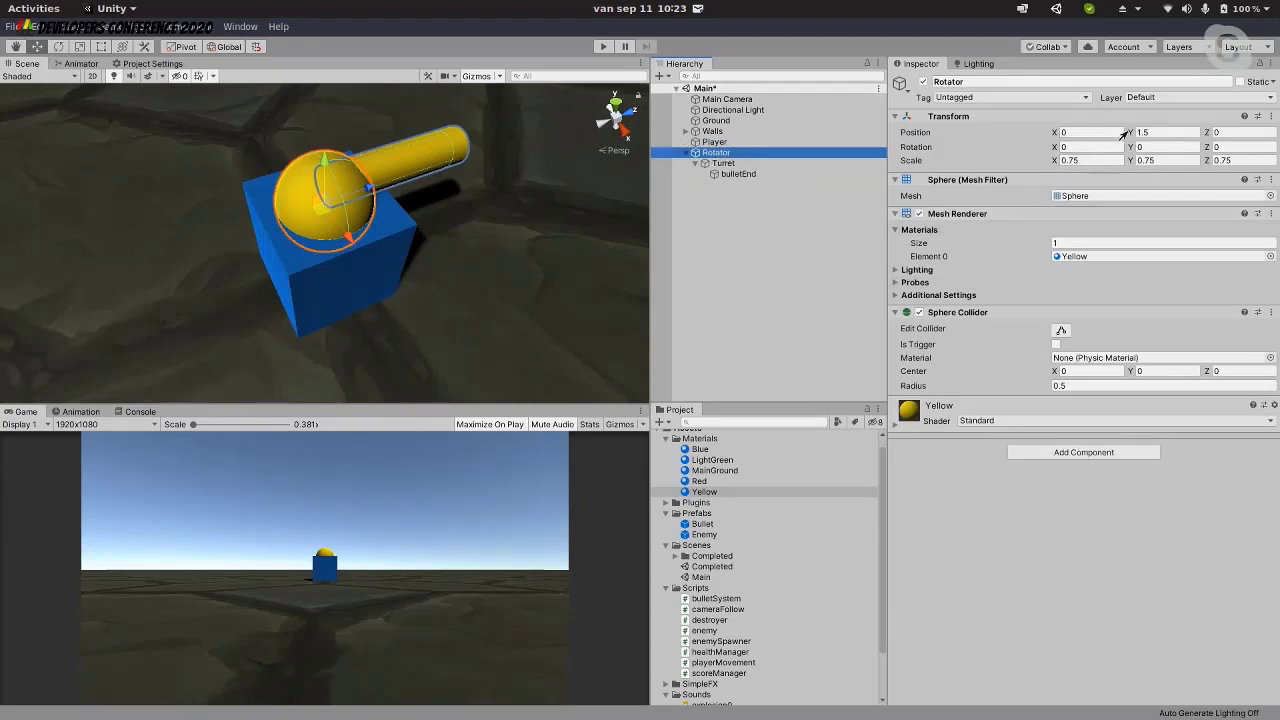
key(ctrl+z)
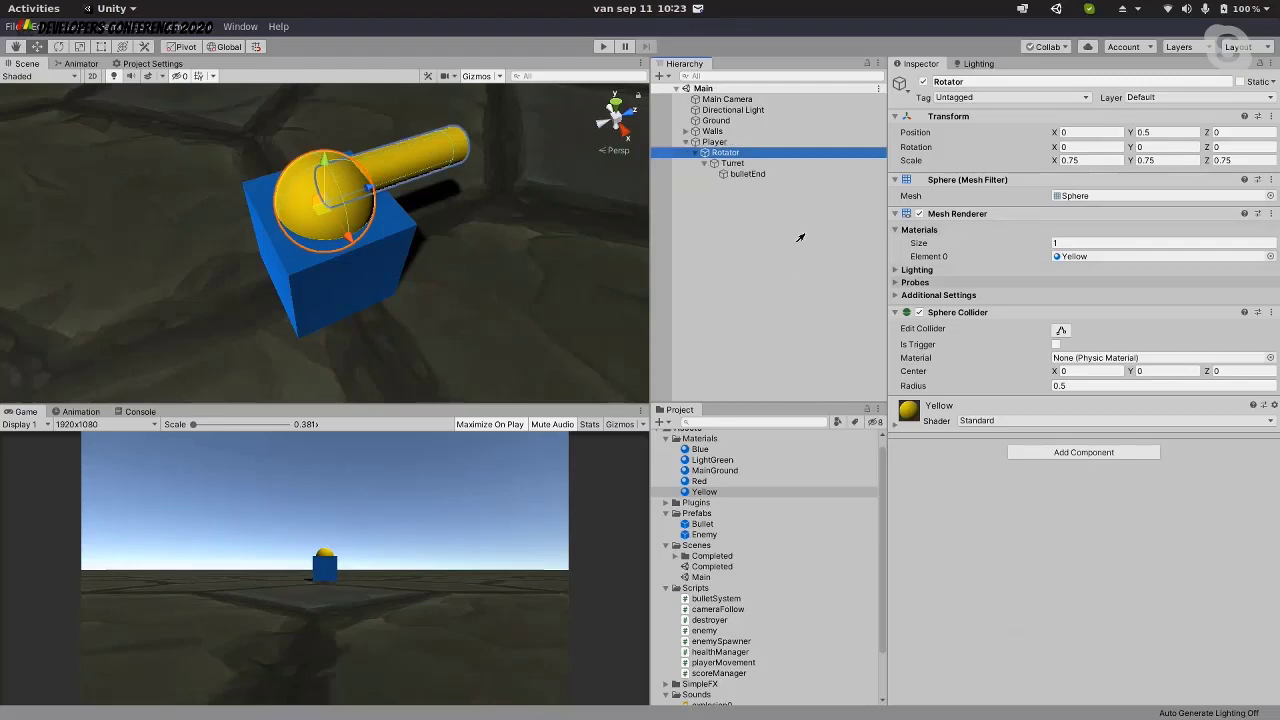
Frame the bulletEnd point under Turret and enter -90 for its X rotation
click(733, 163)
click(747, 174)
key(f)
scroll(510, 221, down, 5)
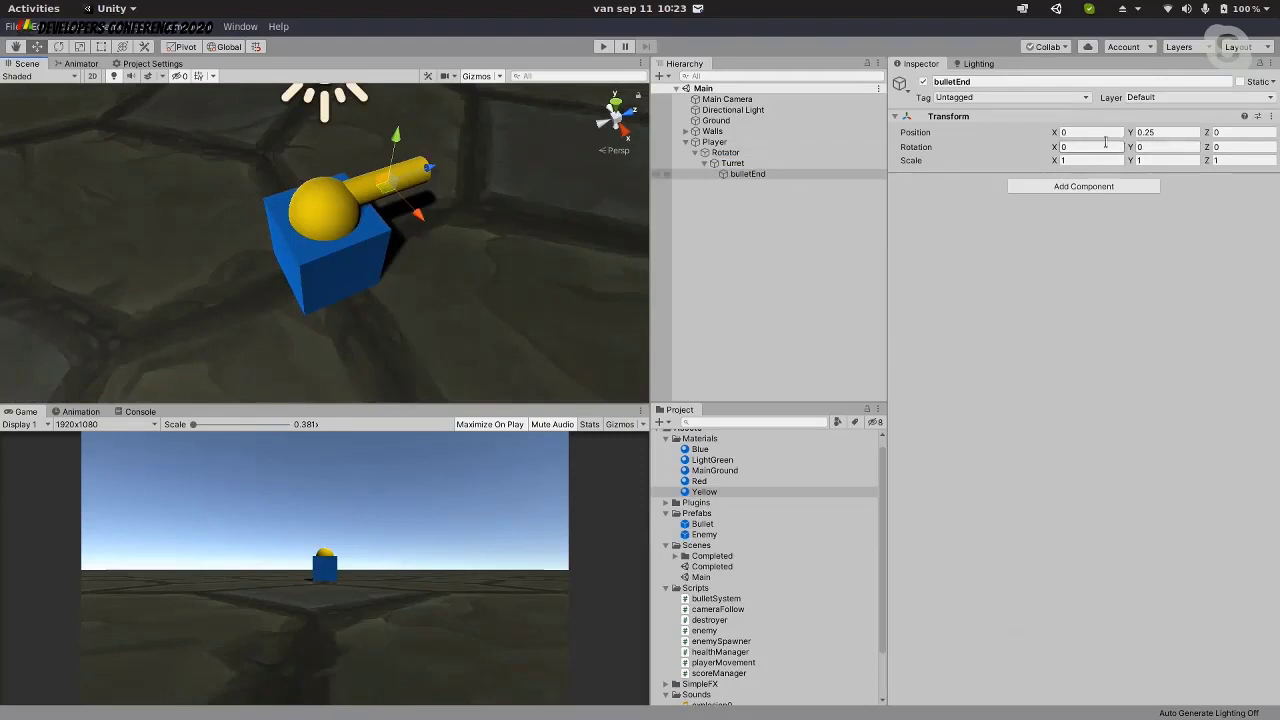
click(1083, 145)
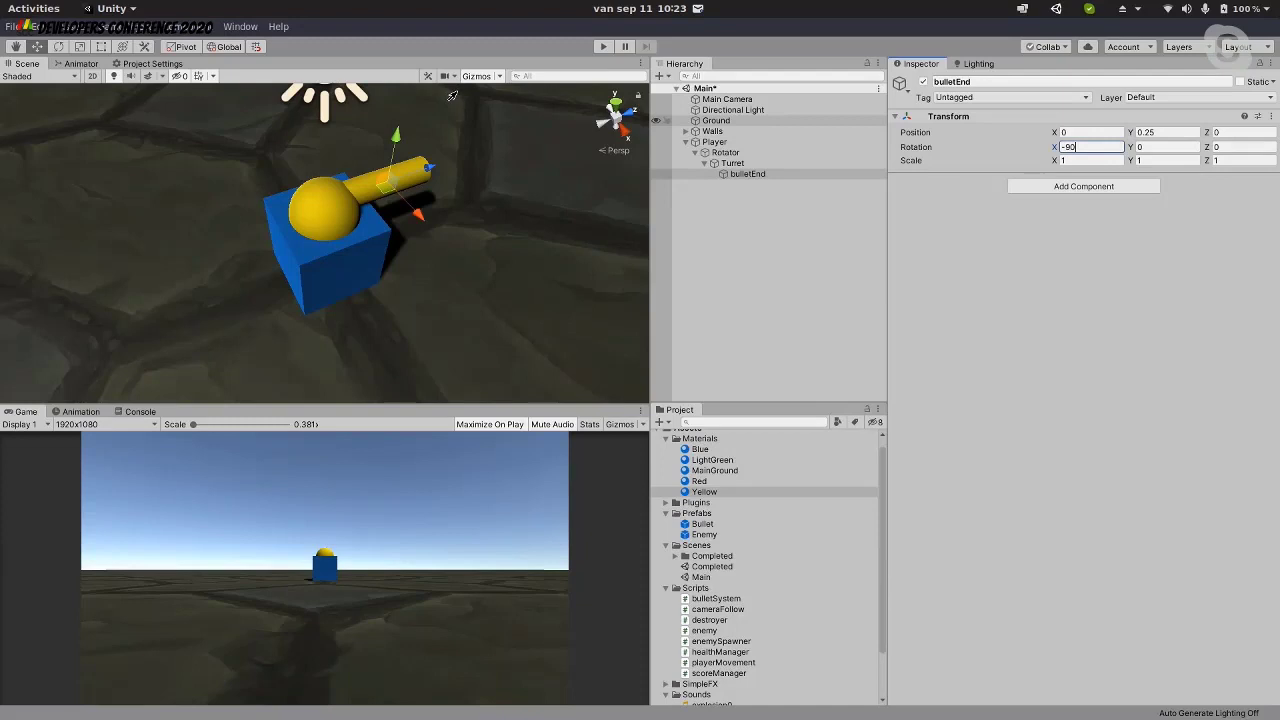
Confirm bulletEnd's -90 X rotation and remove the Turret's Capsule Collider
click(743, 176)
click(745, 155)
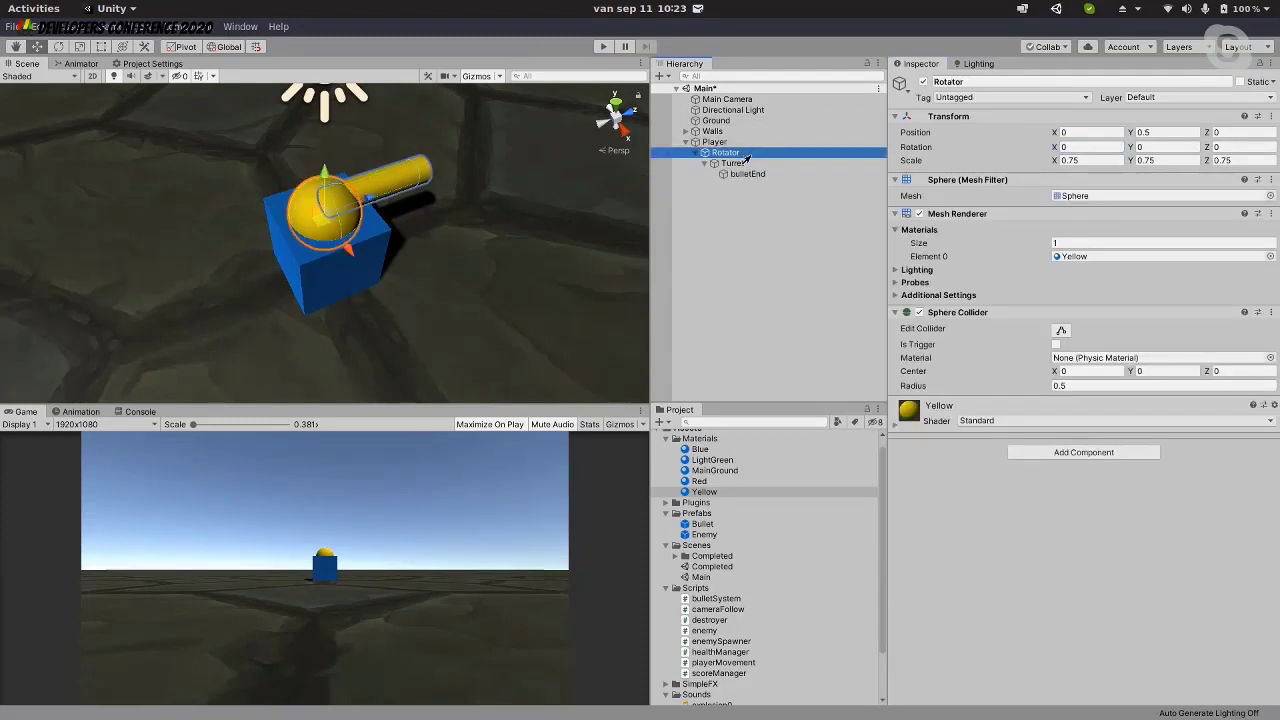
click(733, 163)
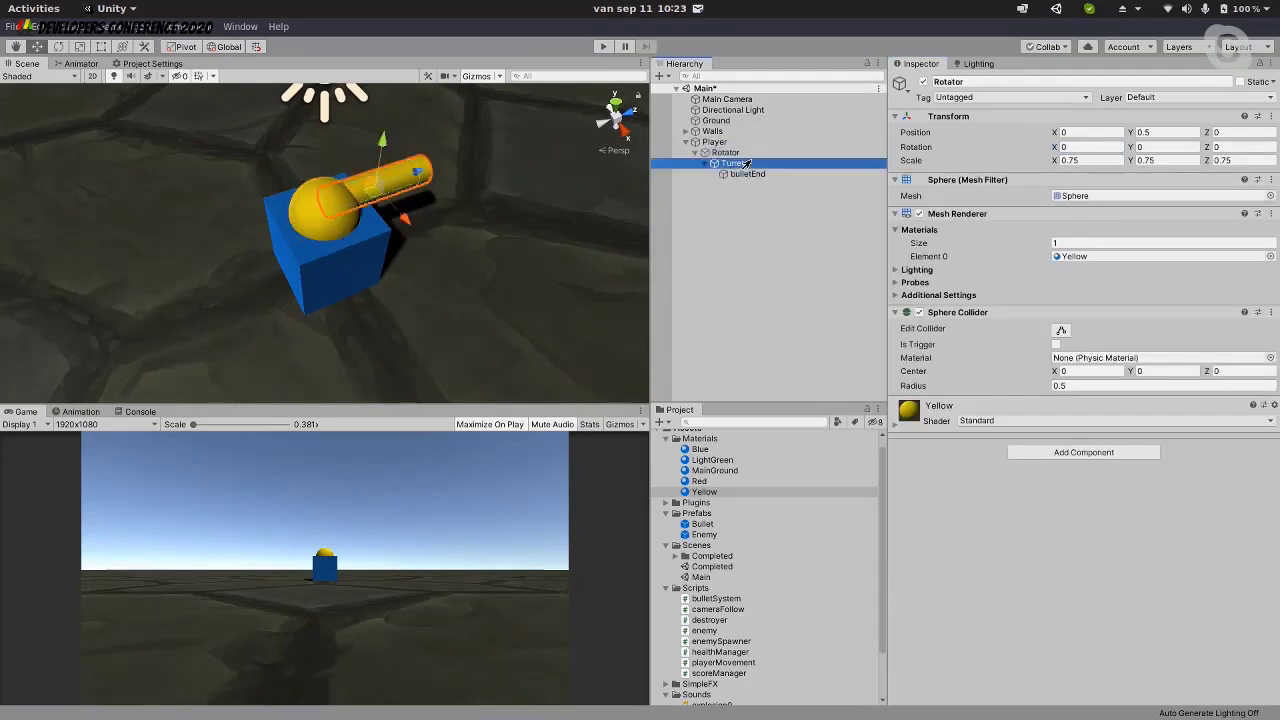
click(1270, 312)
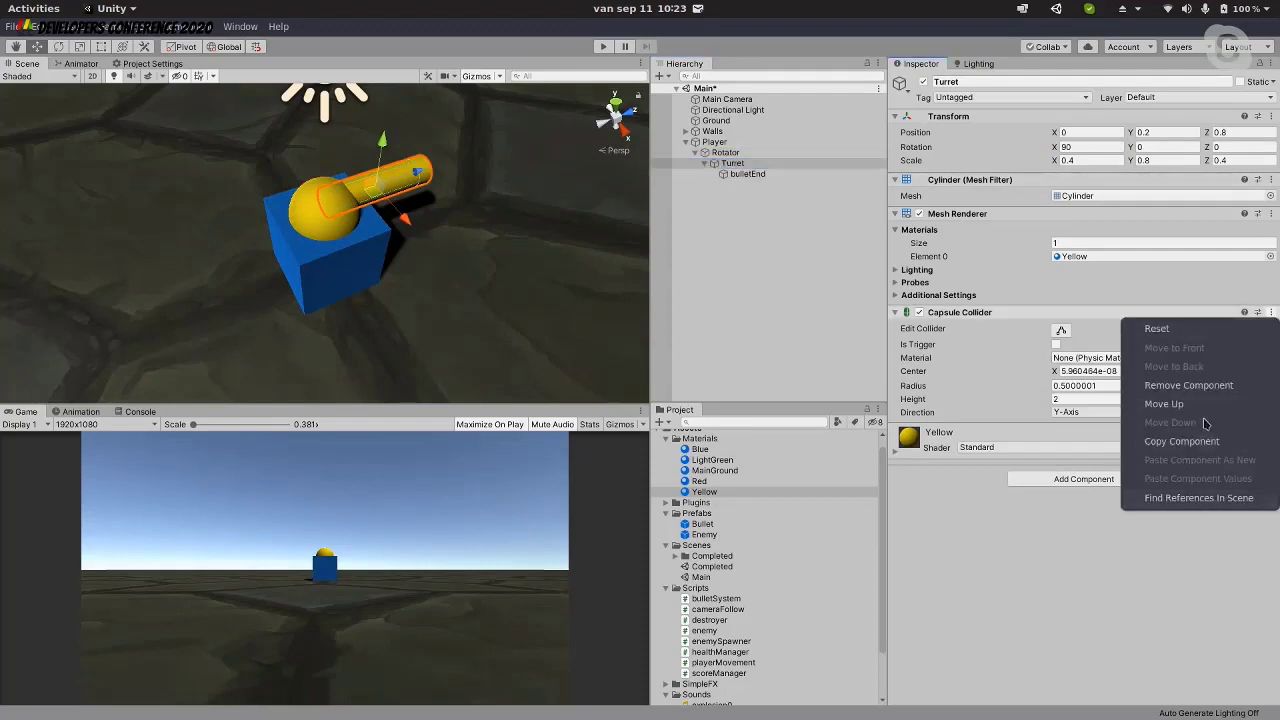
click(1187, 347)
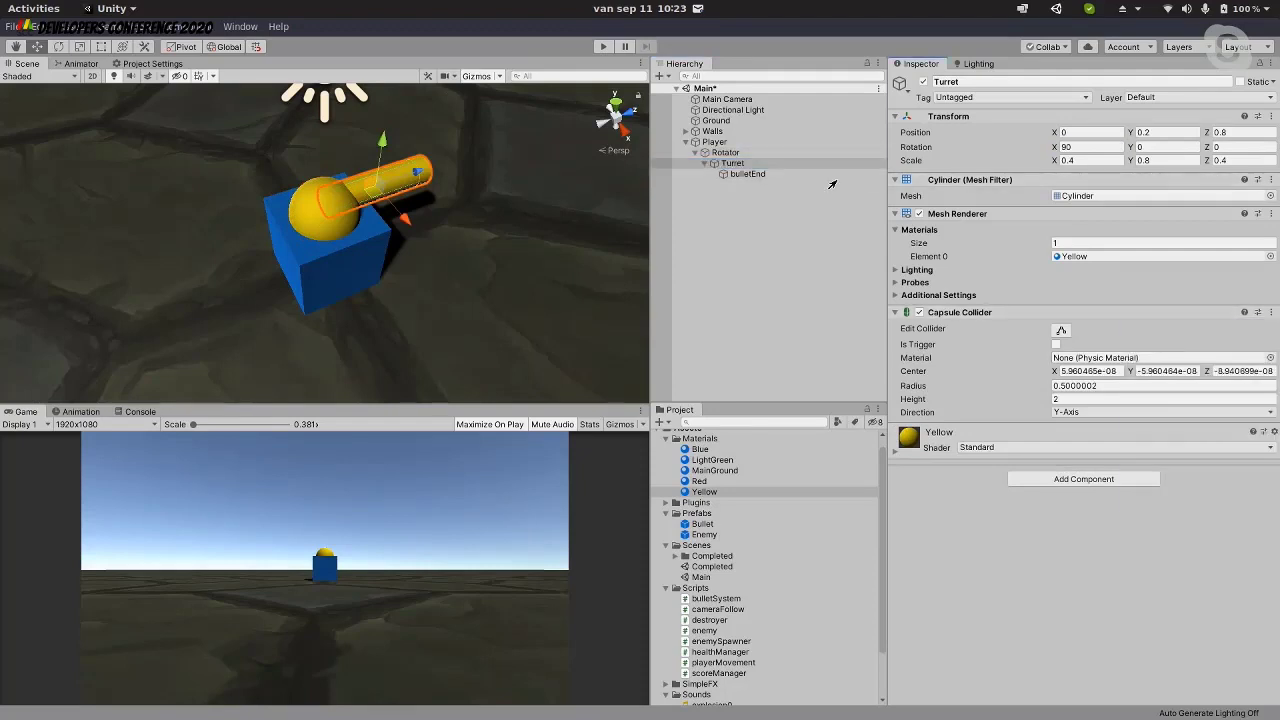
click(1270, 313)
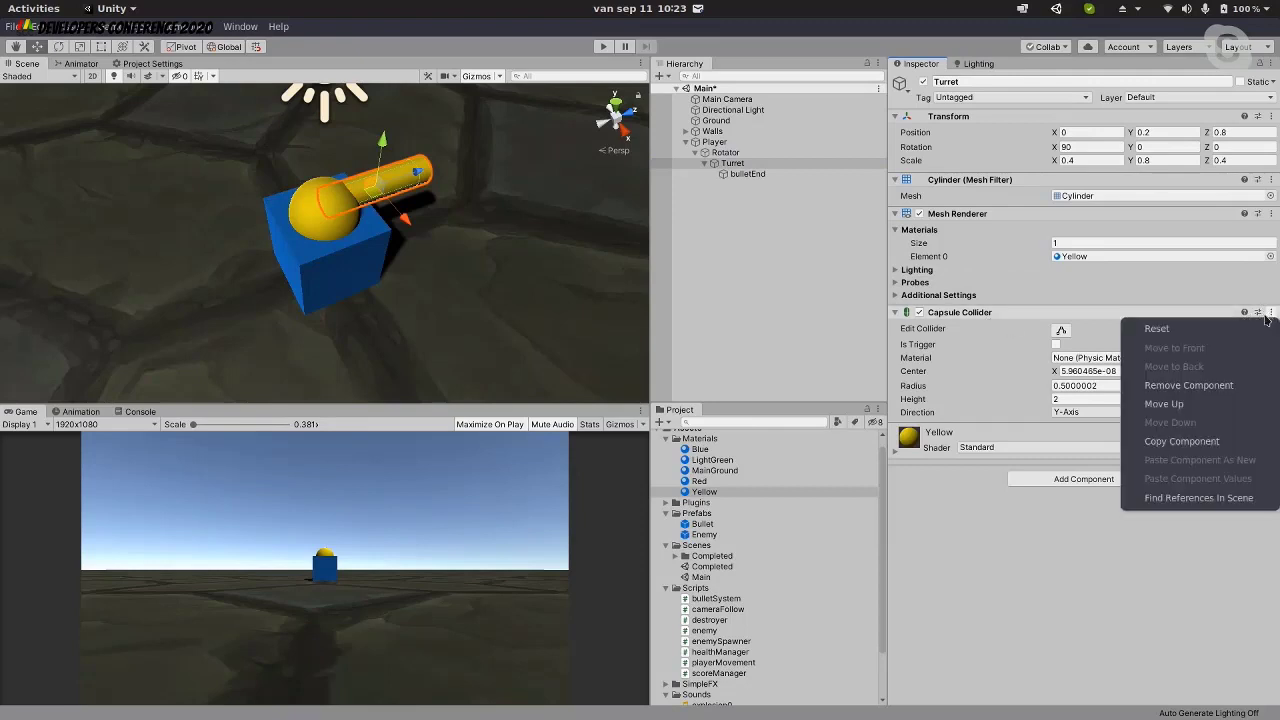
click(1182, 386)
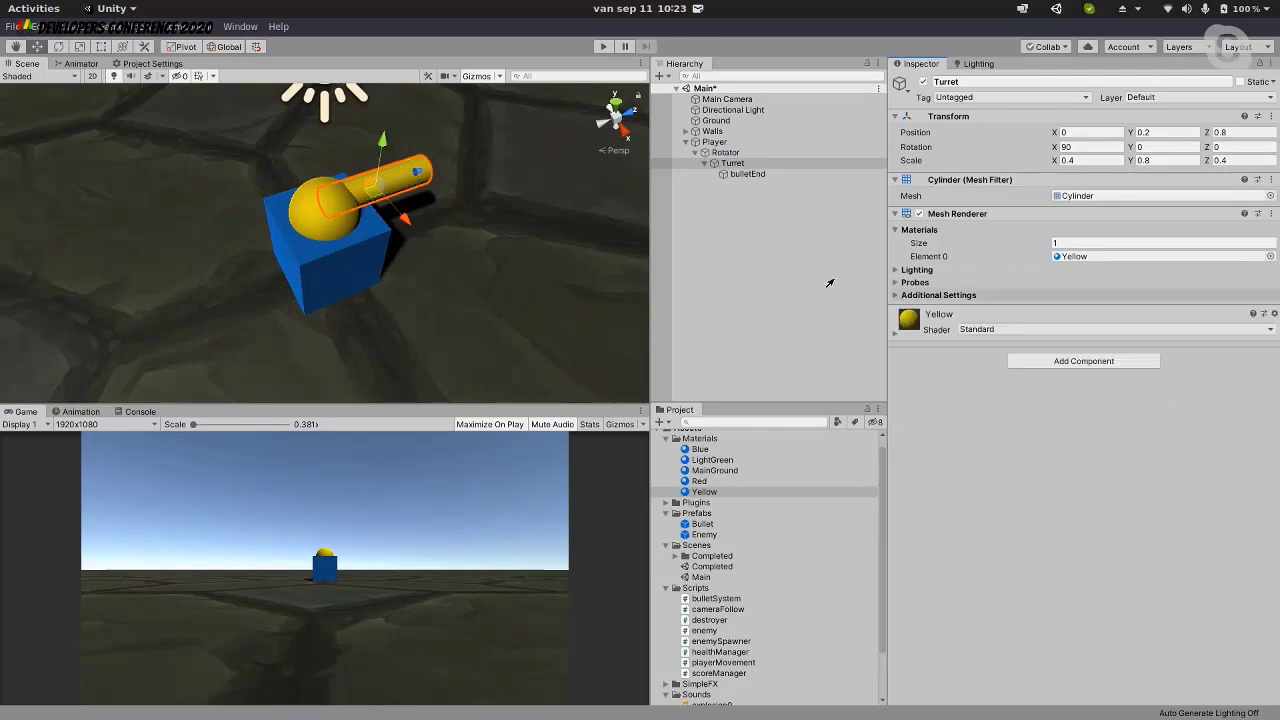
Remove the Rotator's Sphere Collider and save the Main scene
click(724, 152)
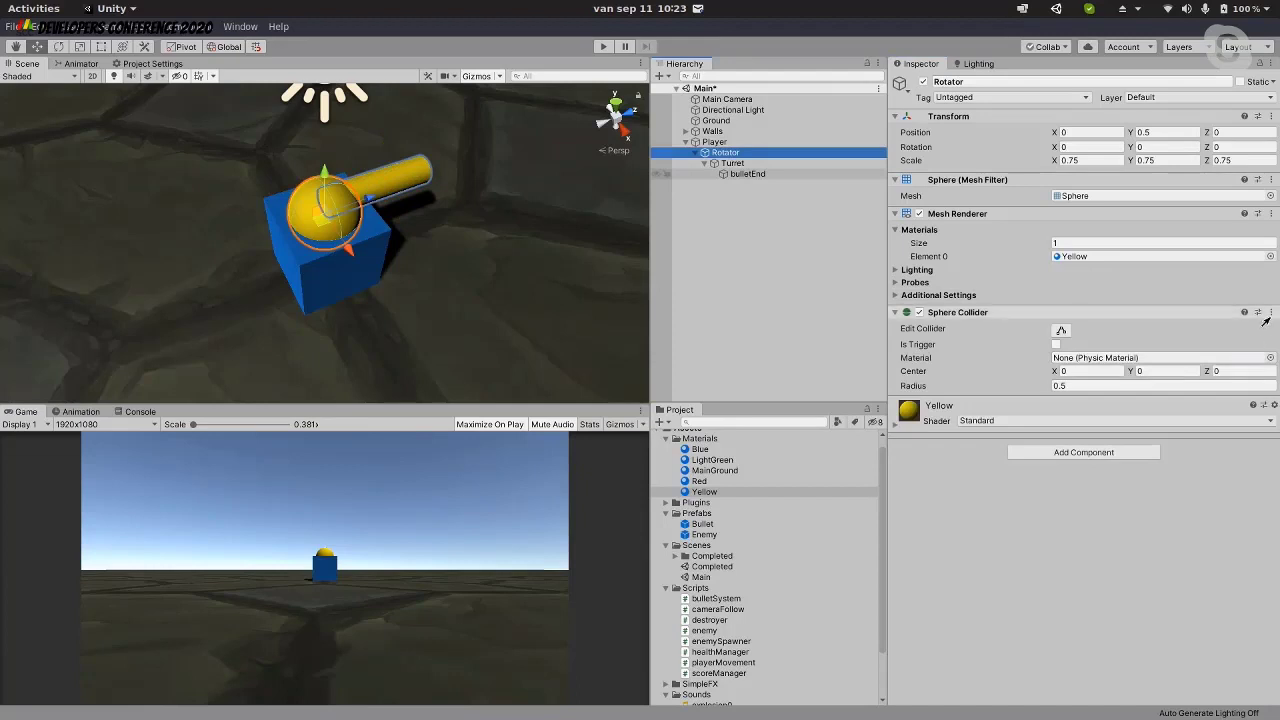
click(1270, 313)
click(1200, 384)
click(737, 185)
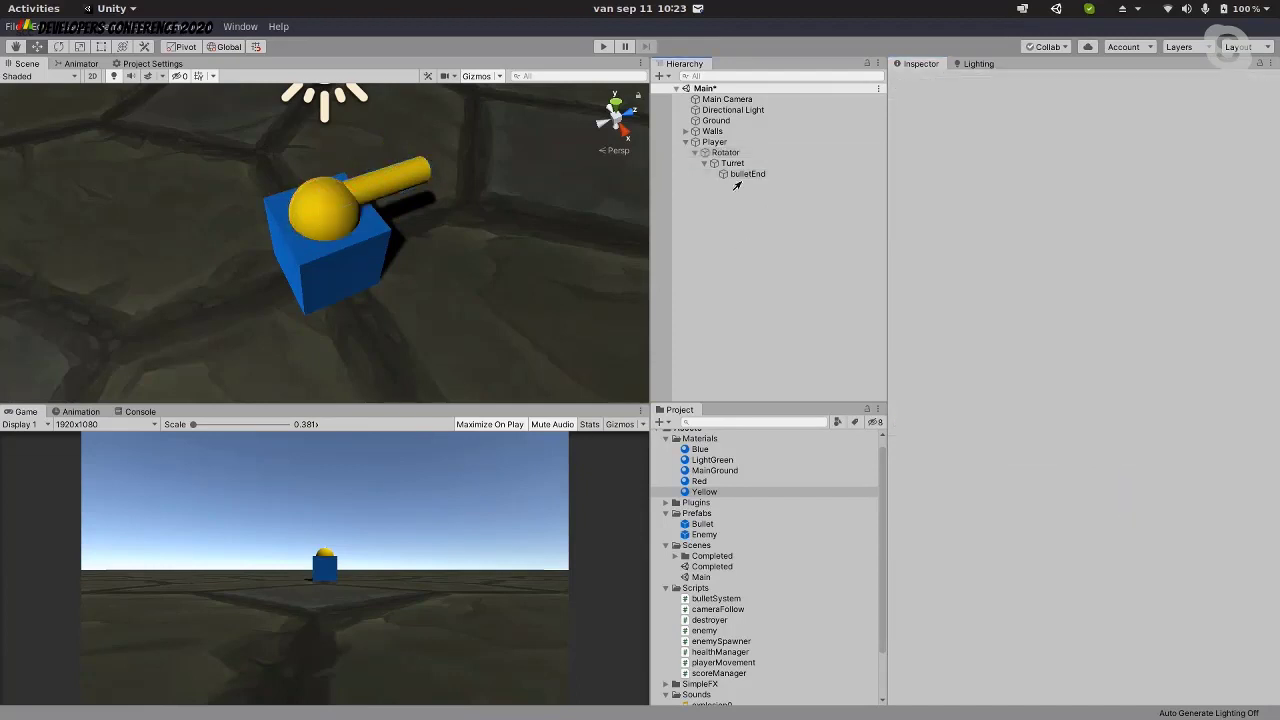
key(ctrl+s)
Set the Main Camera to position Y 12.5, Z 0 with X rotation 90
click(722, 100)
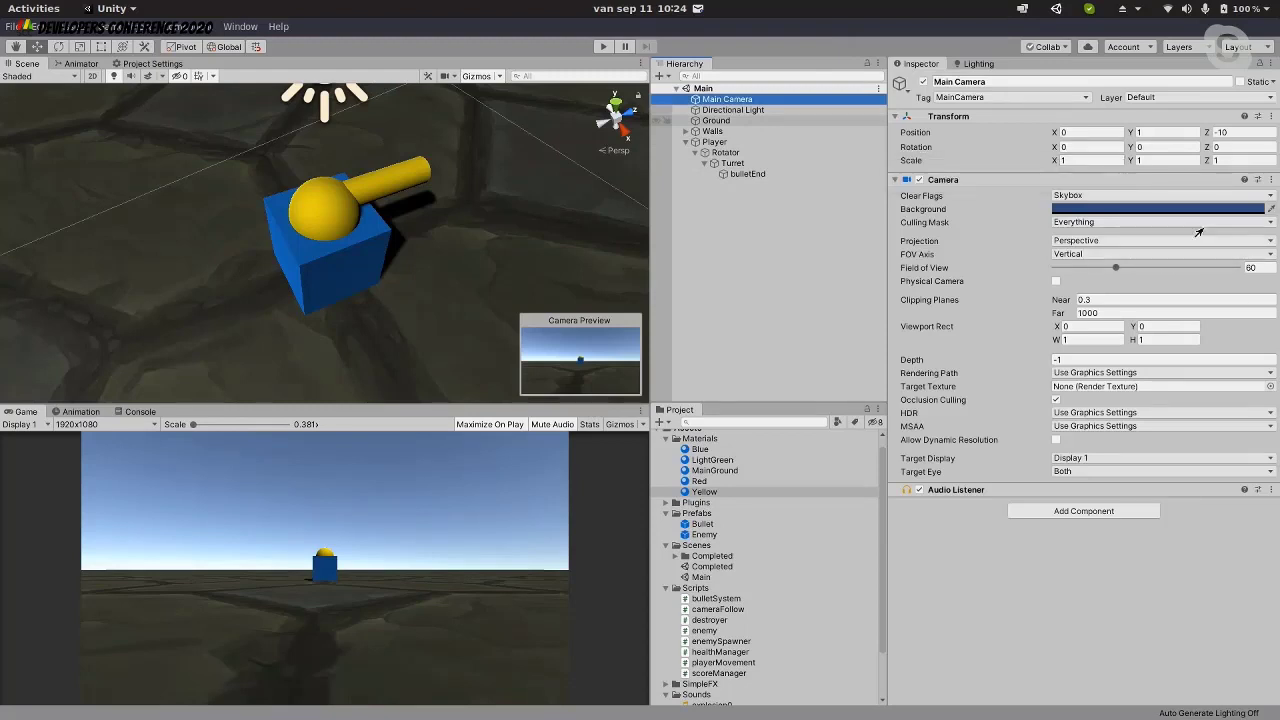
click(1150, 132)
text(2)
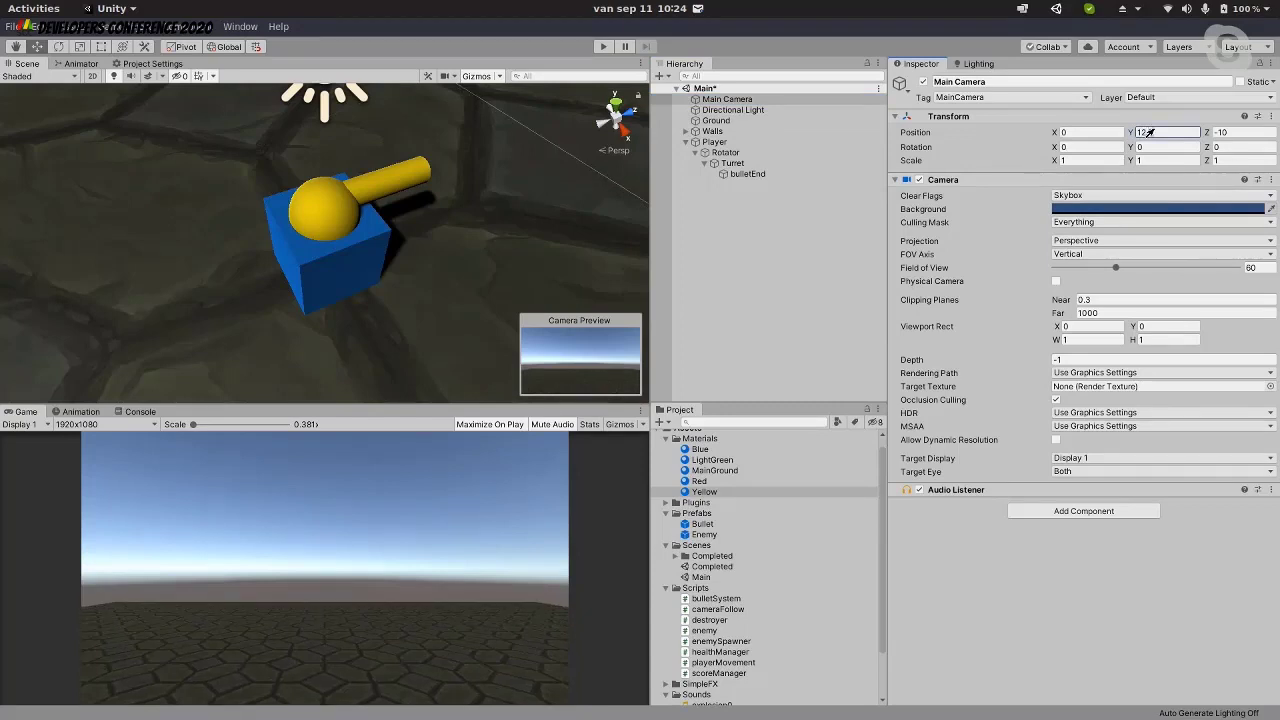
text(.5)
key(Tab)
text(0)
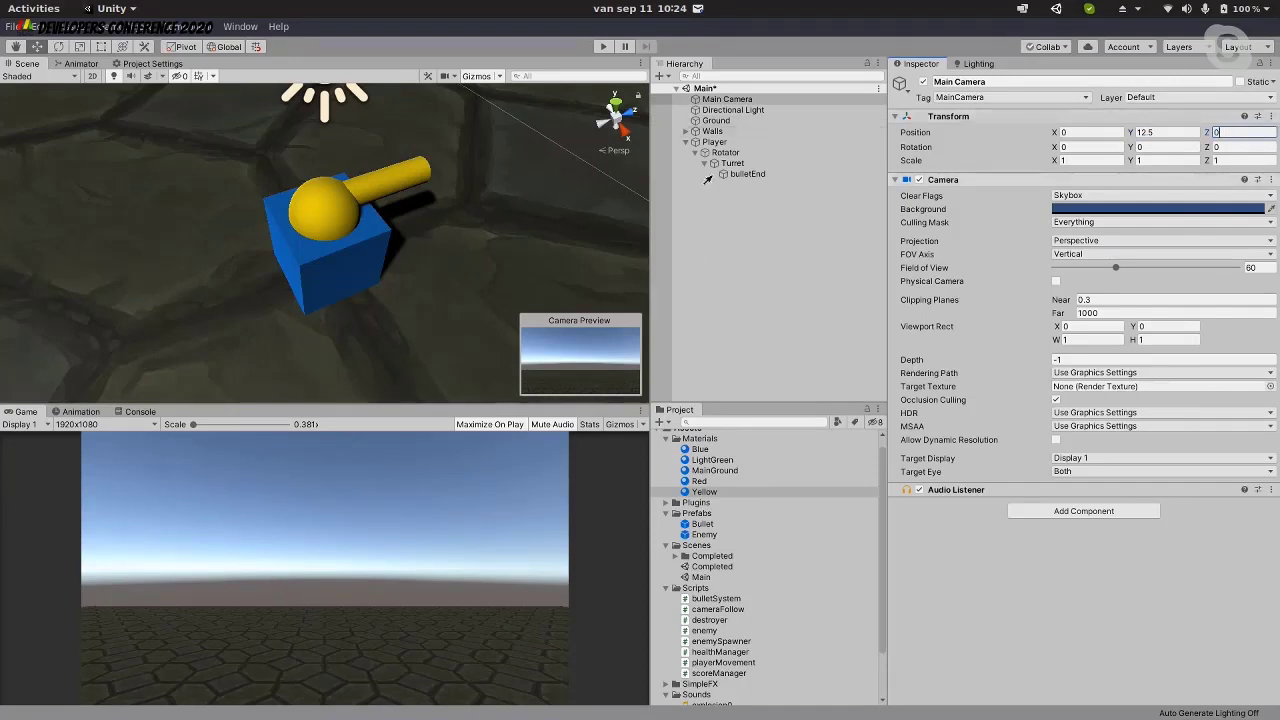
double_click(727, 99)
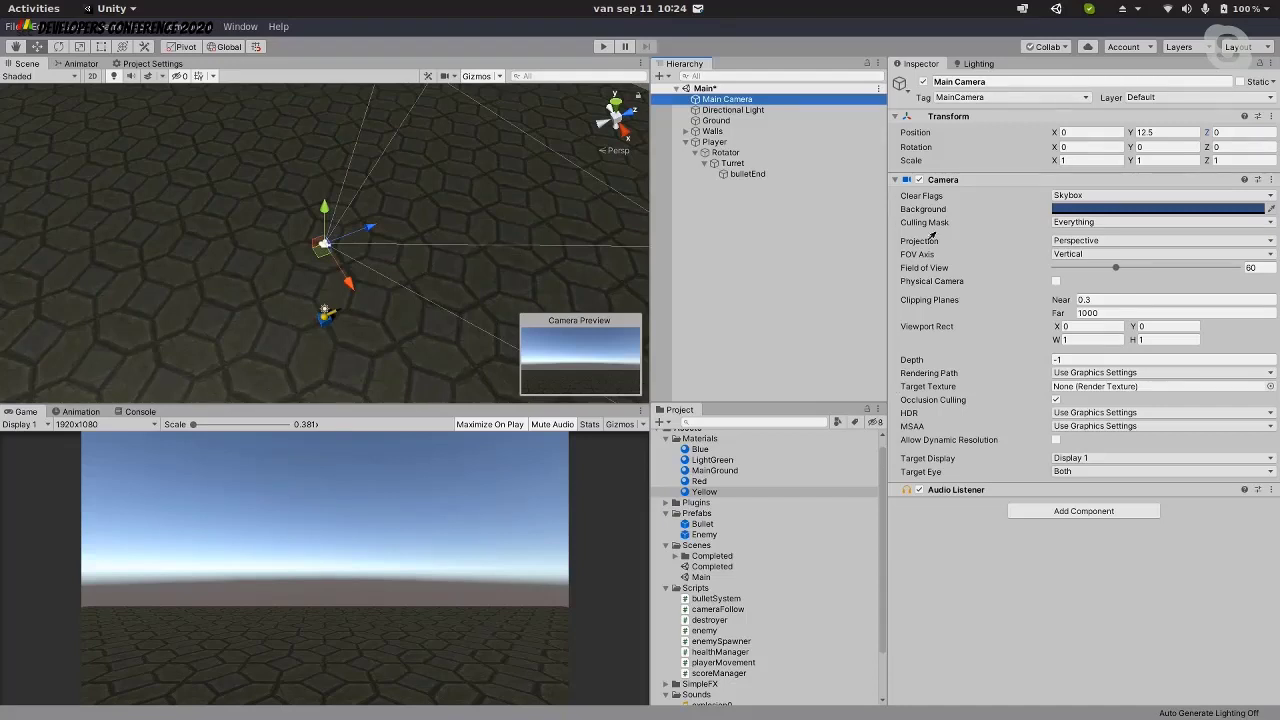
click(1100, 147)
text(90)
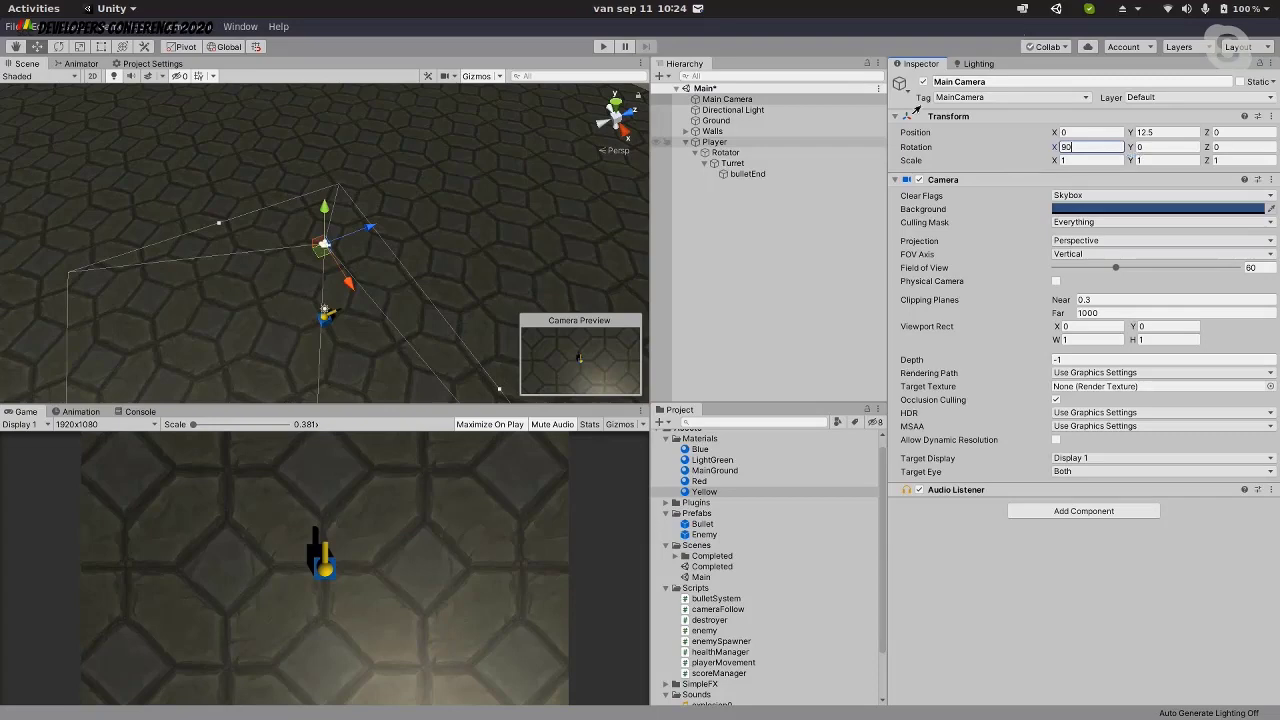
click(757, 111)
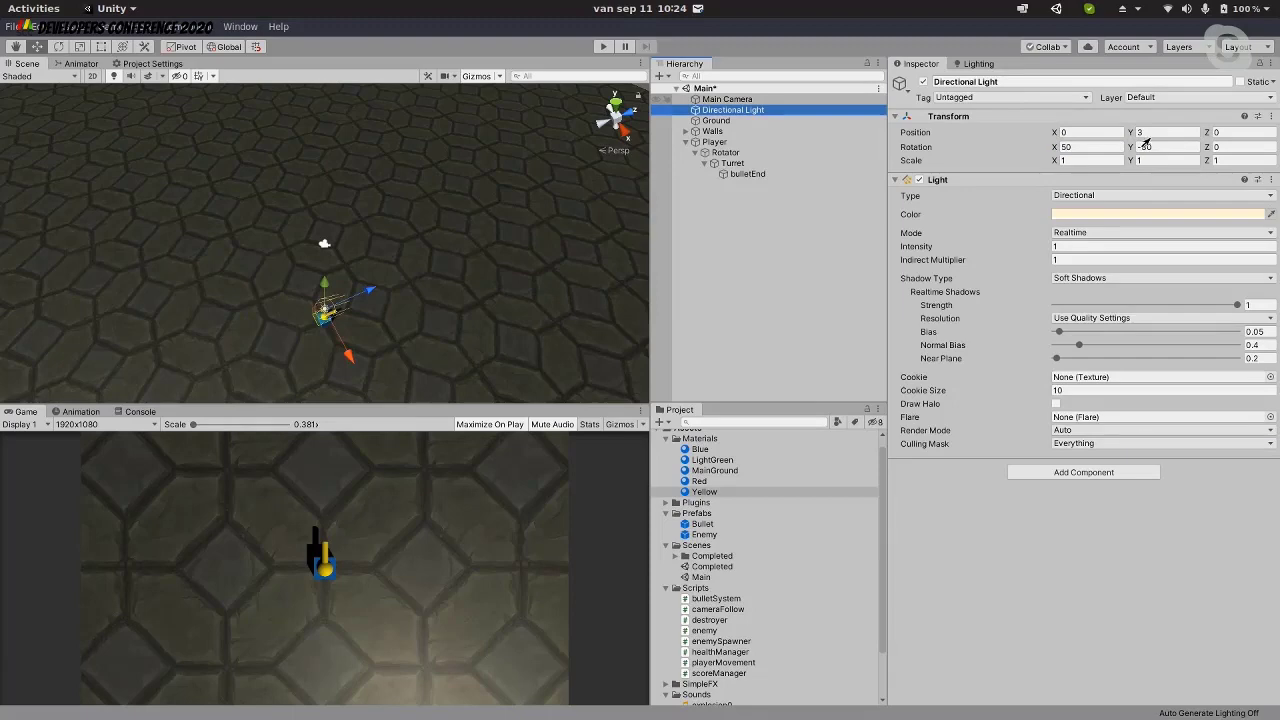
Angle the Directional Light to rotation 120, -30, 0
click(1100, 147)
text(120)
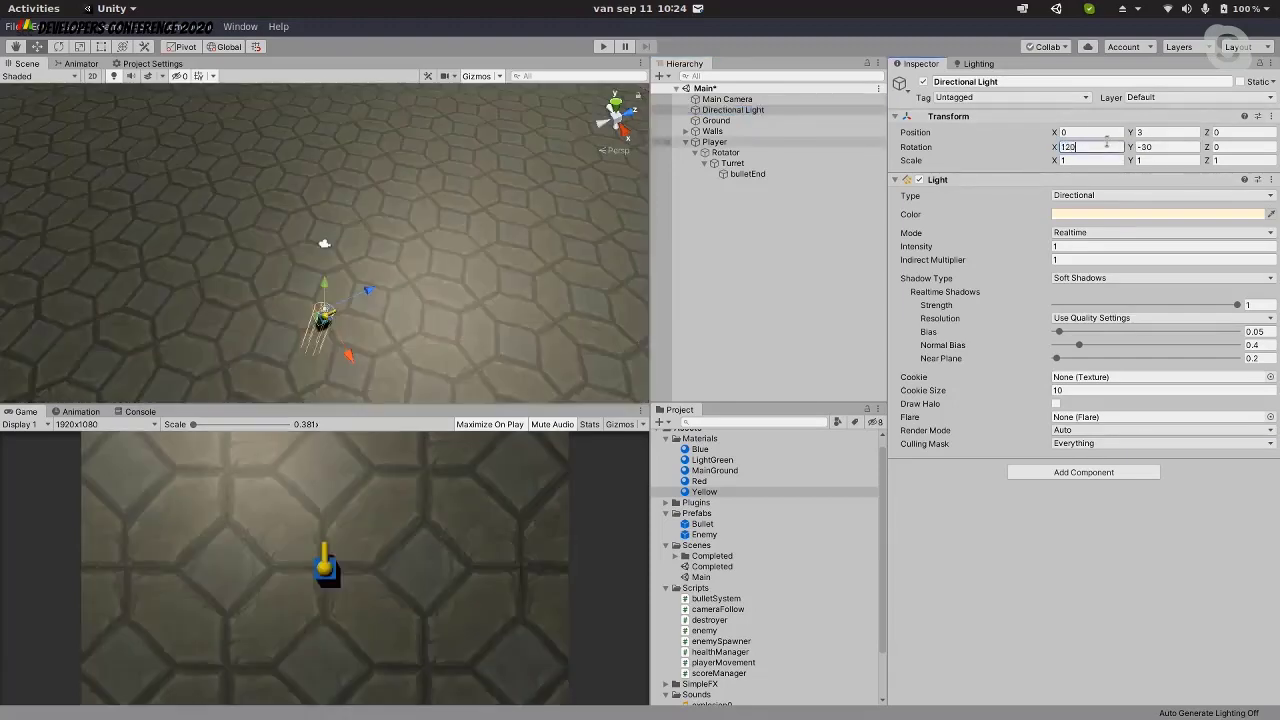
click(1161, 146)
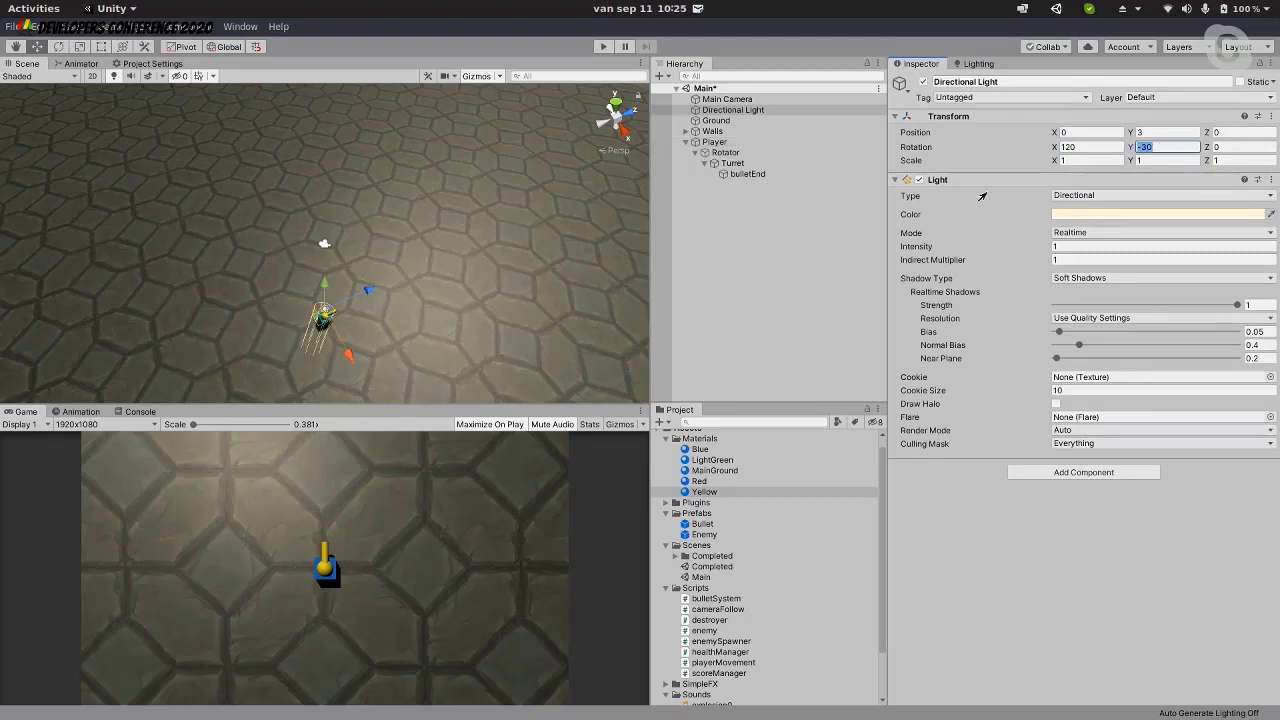
Generate the scene lighting from the Lighting settings, then view bulletEnd in the Inspector
click(966, 64)
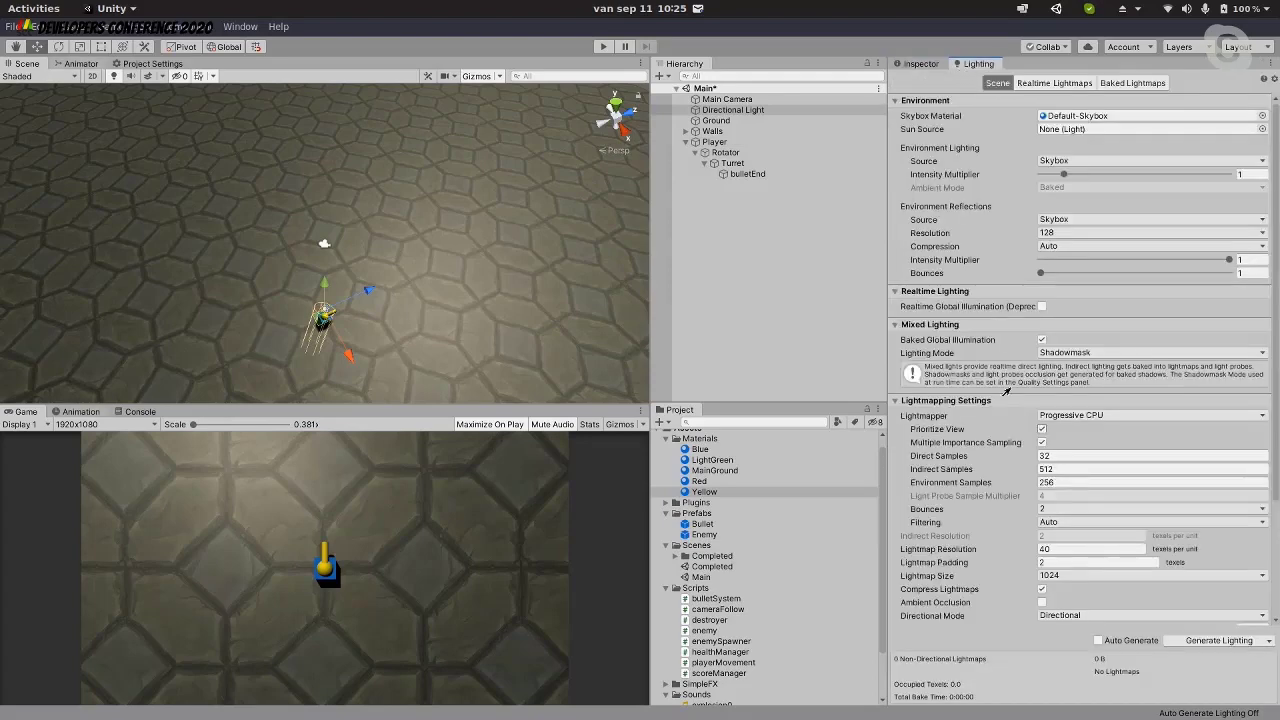
scroll(1048, 314, down, 3)
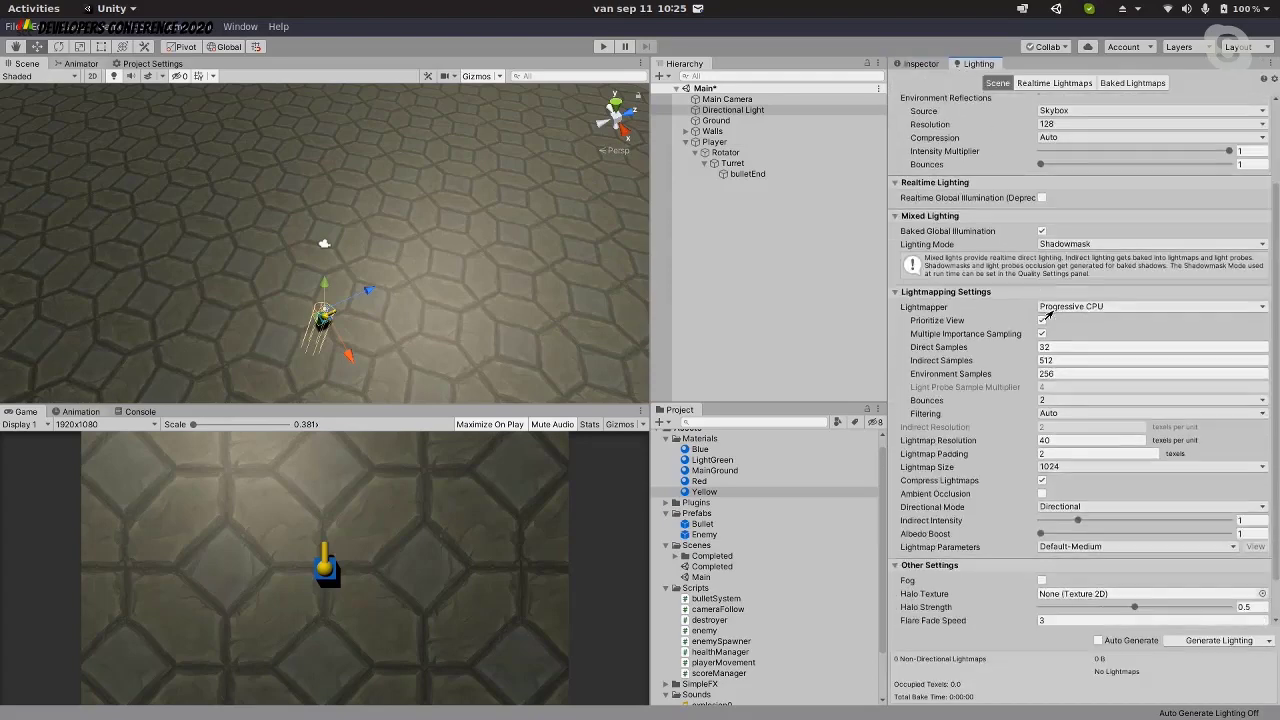
click(1205, 641)
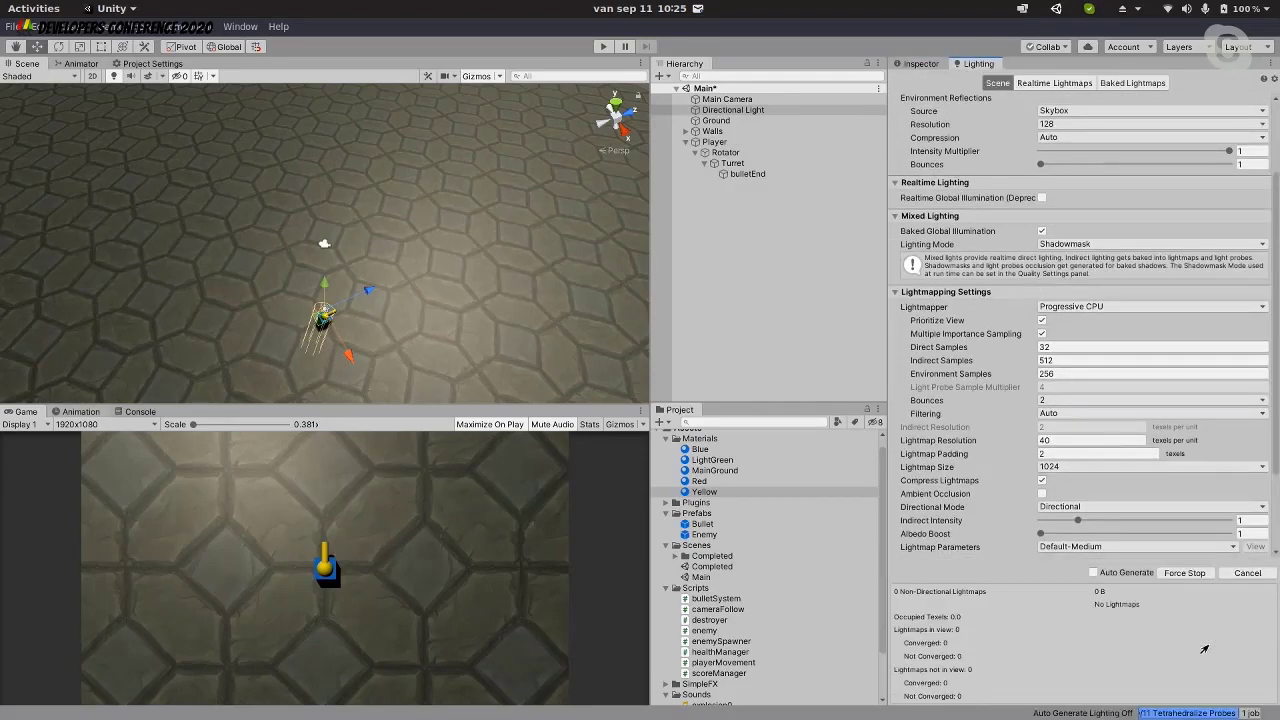
click(916, 64)
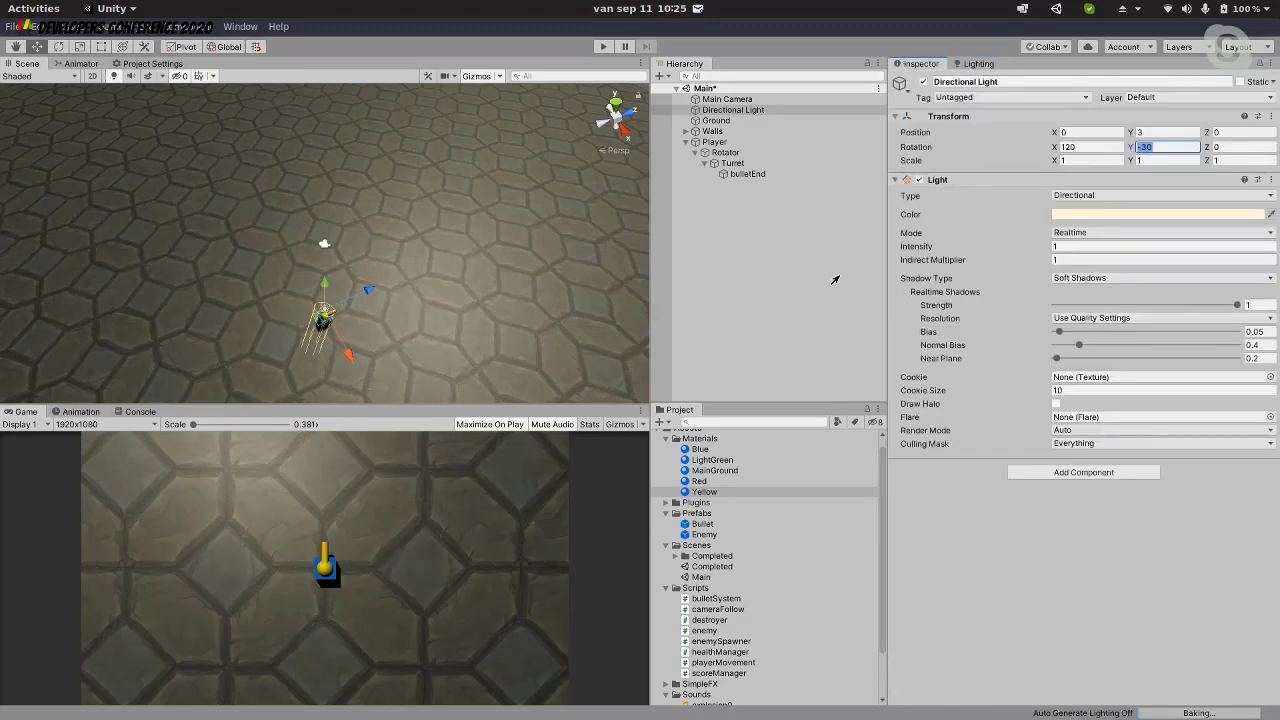
click(803, 279)
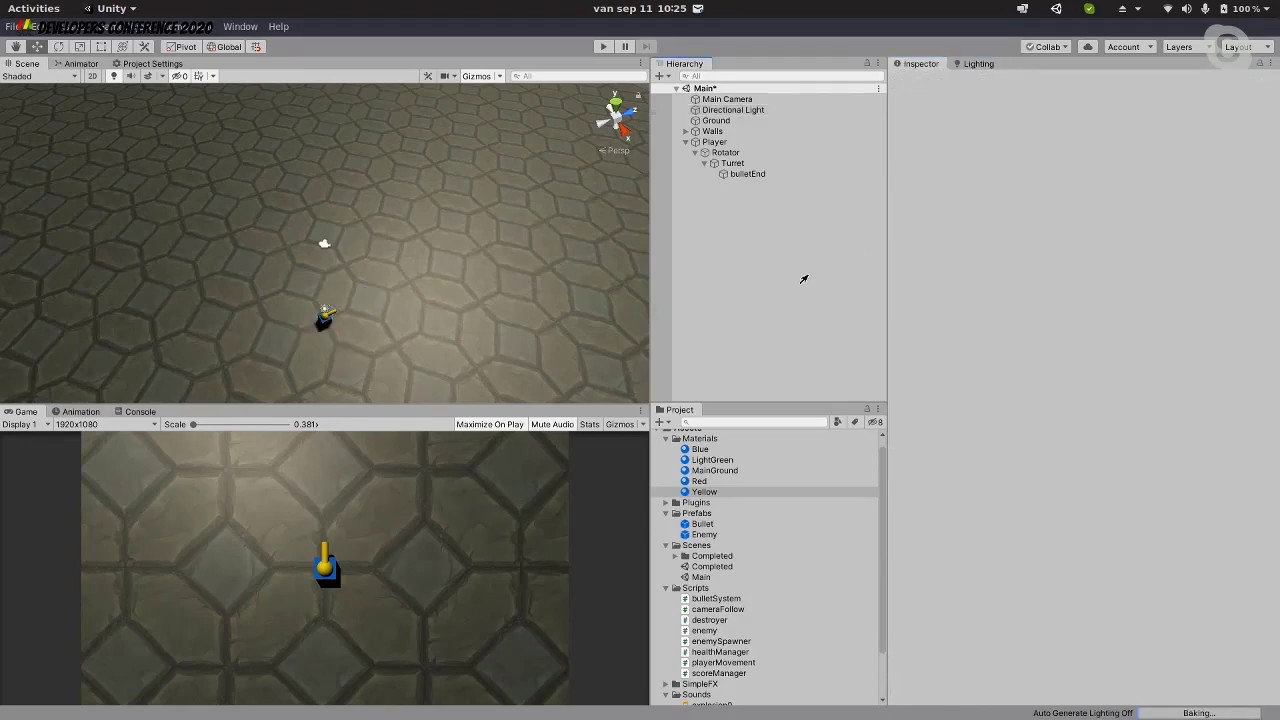
click(735, 174)
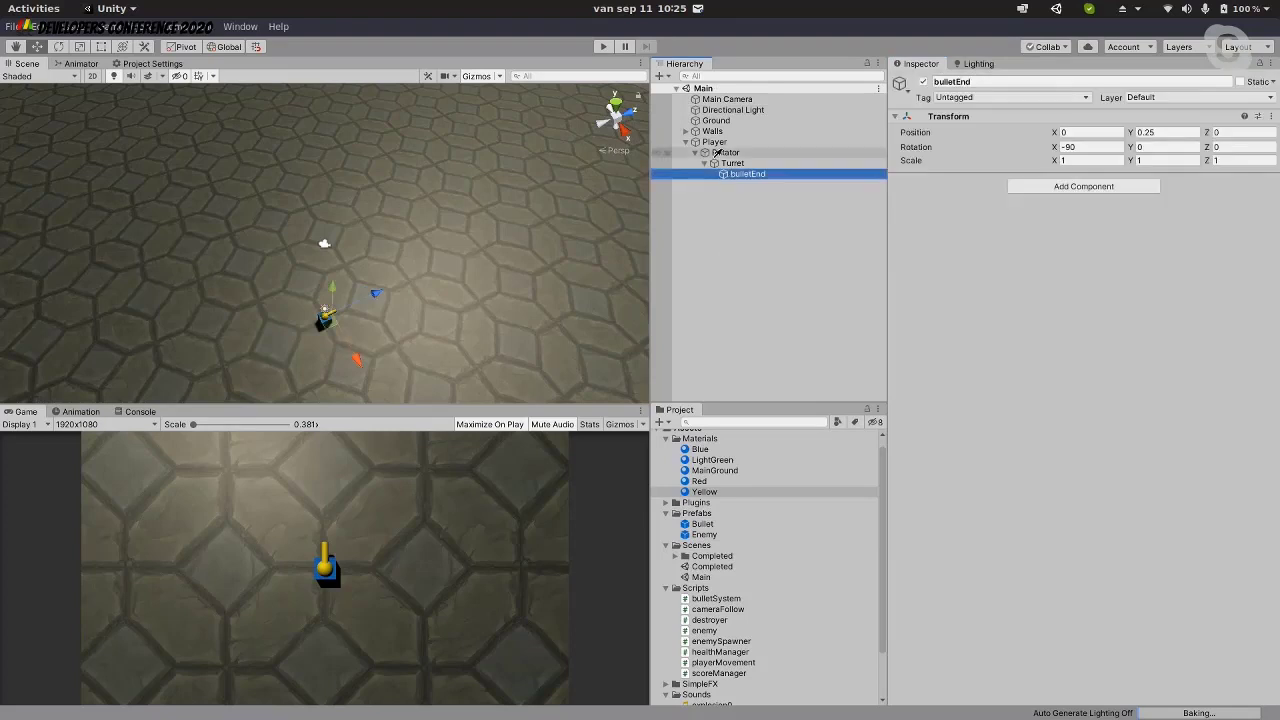
Add a UI > Canvas from the Hierarchy context menu, creating an EventSystem too
click(733, 258)
right_click(733, 258)
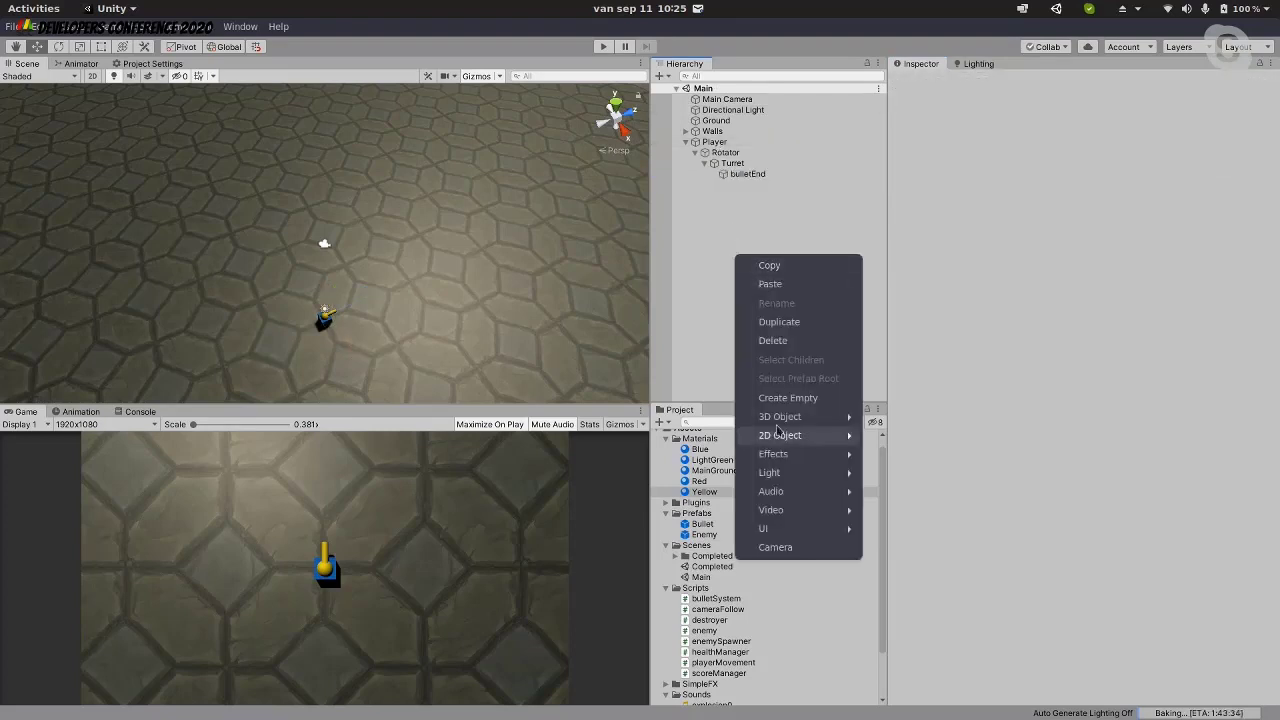
mouse_move(800, 416)
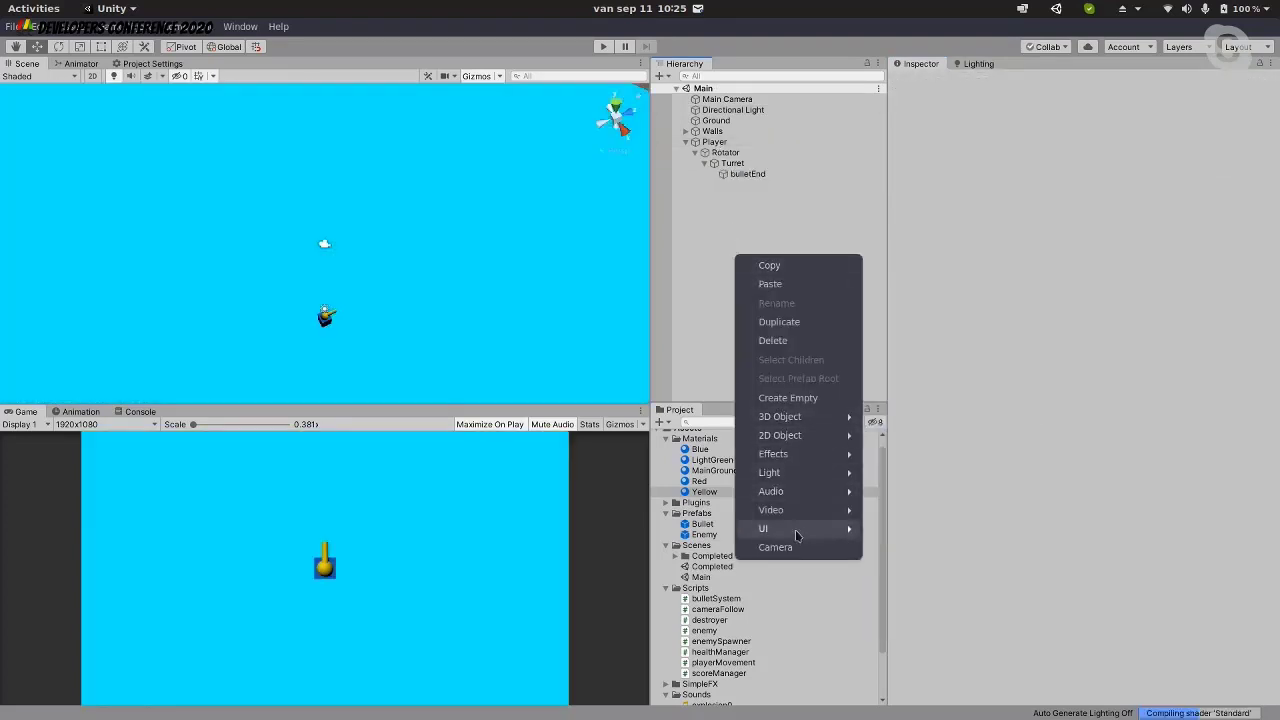
mouse_move(798, 530)
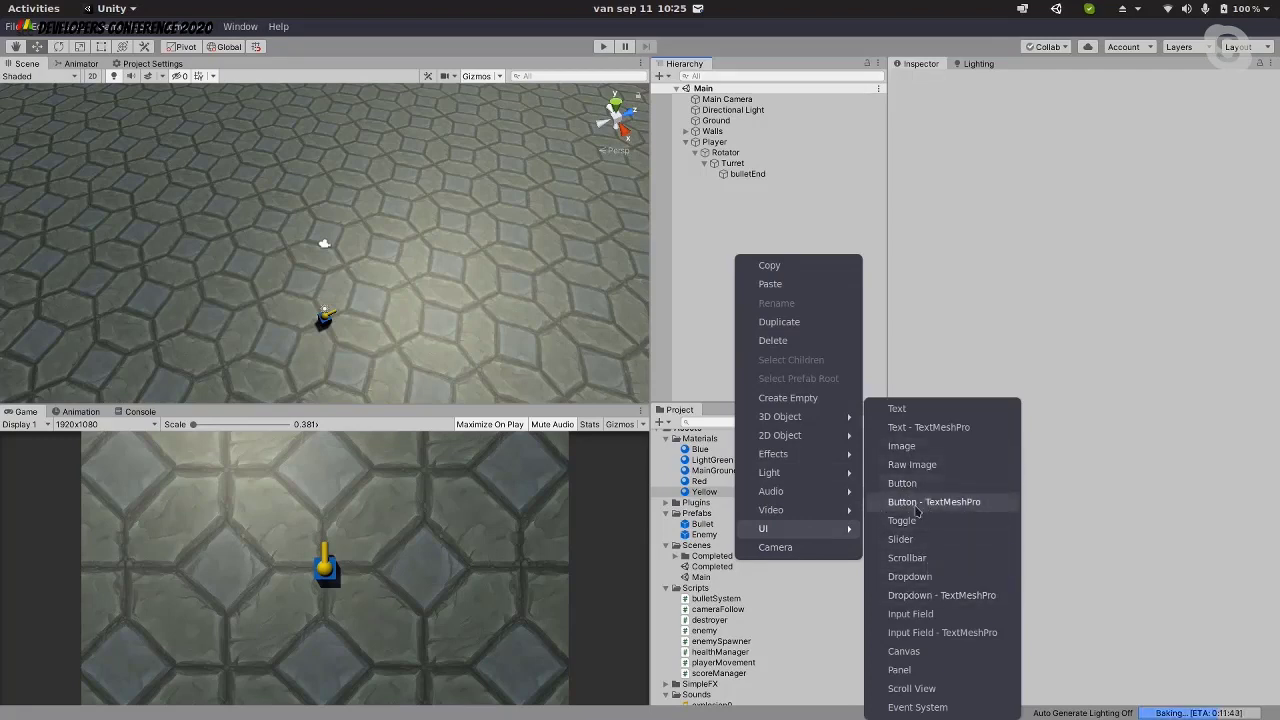
click(912, 652)
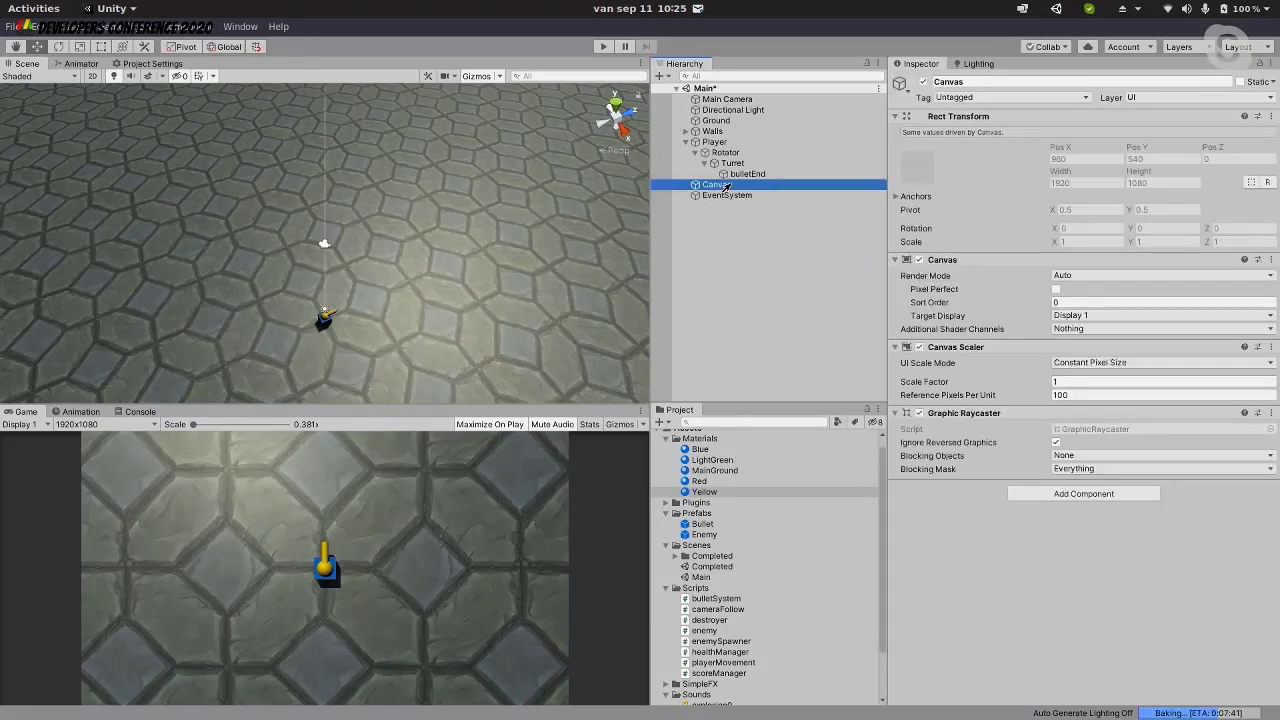
Set Canvas Scaler to Scale With Screen Size, 1920×1080 reference, Match 1 (height)
click(1110, 365)
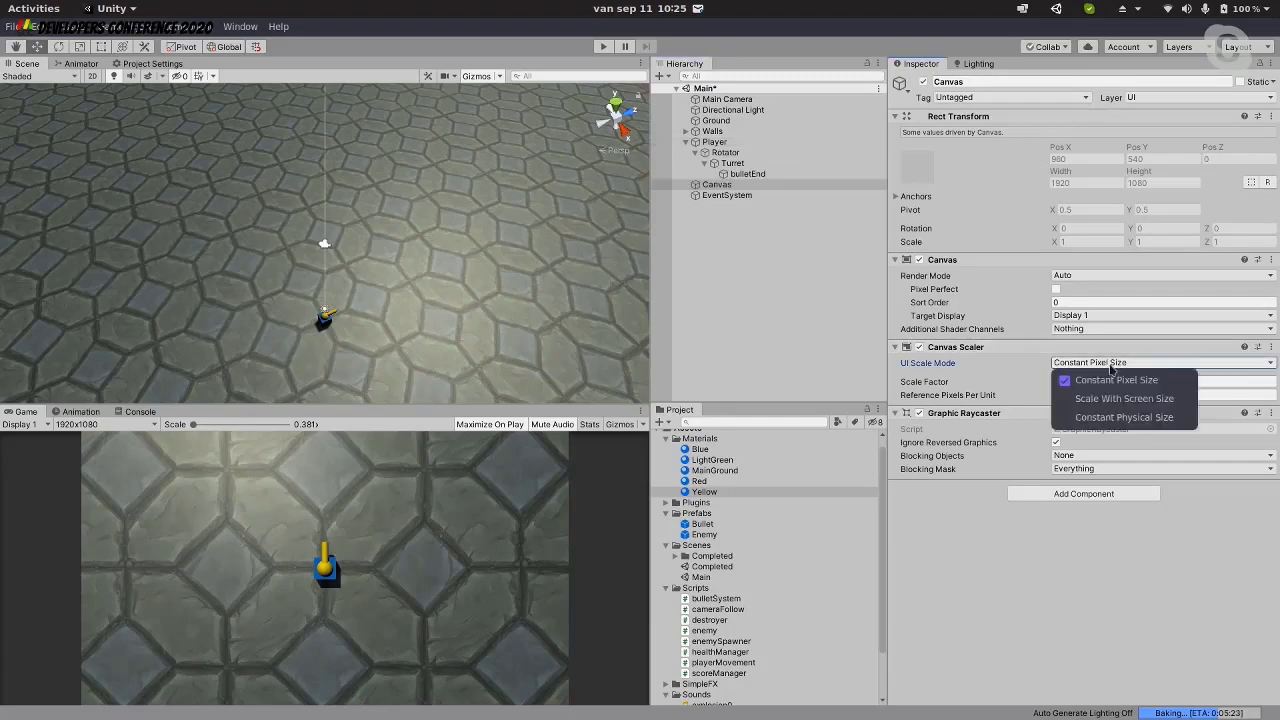
click(1106, 399)
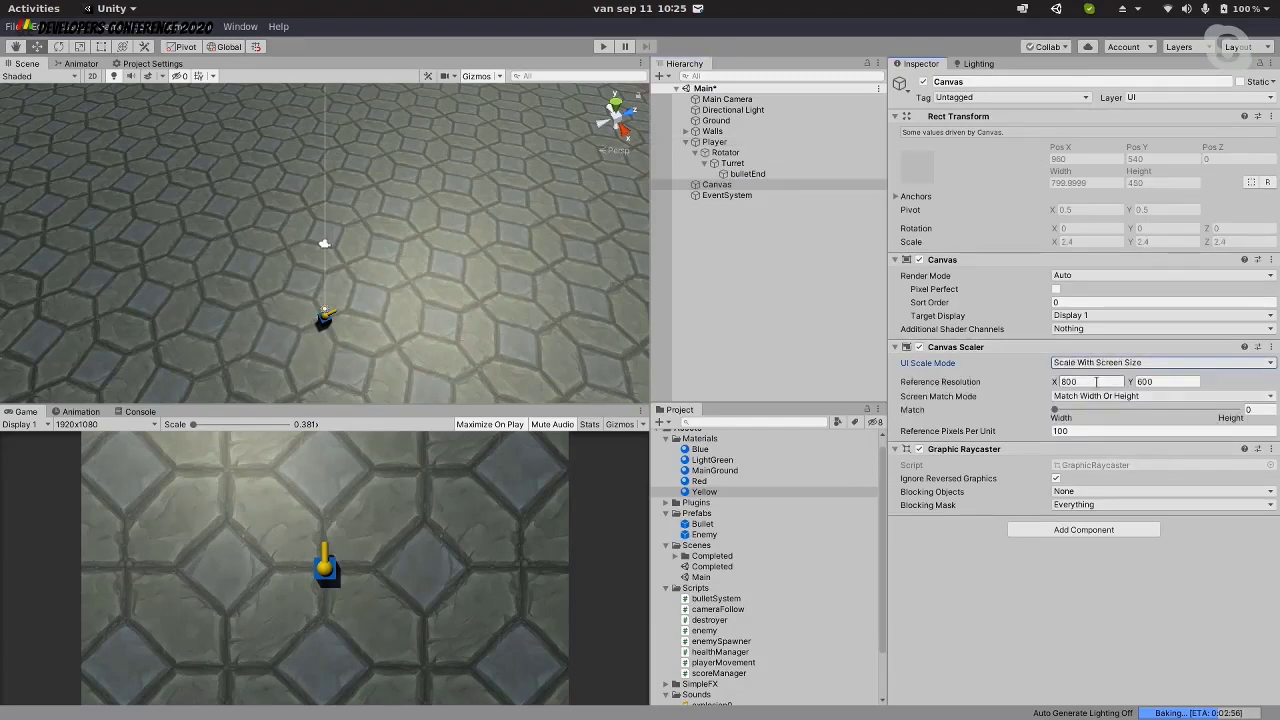
click(1094, 381)
text(1920)
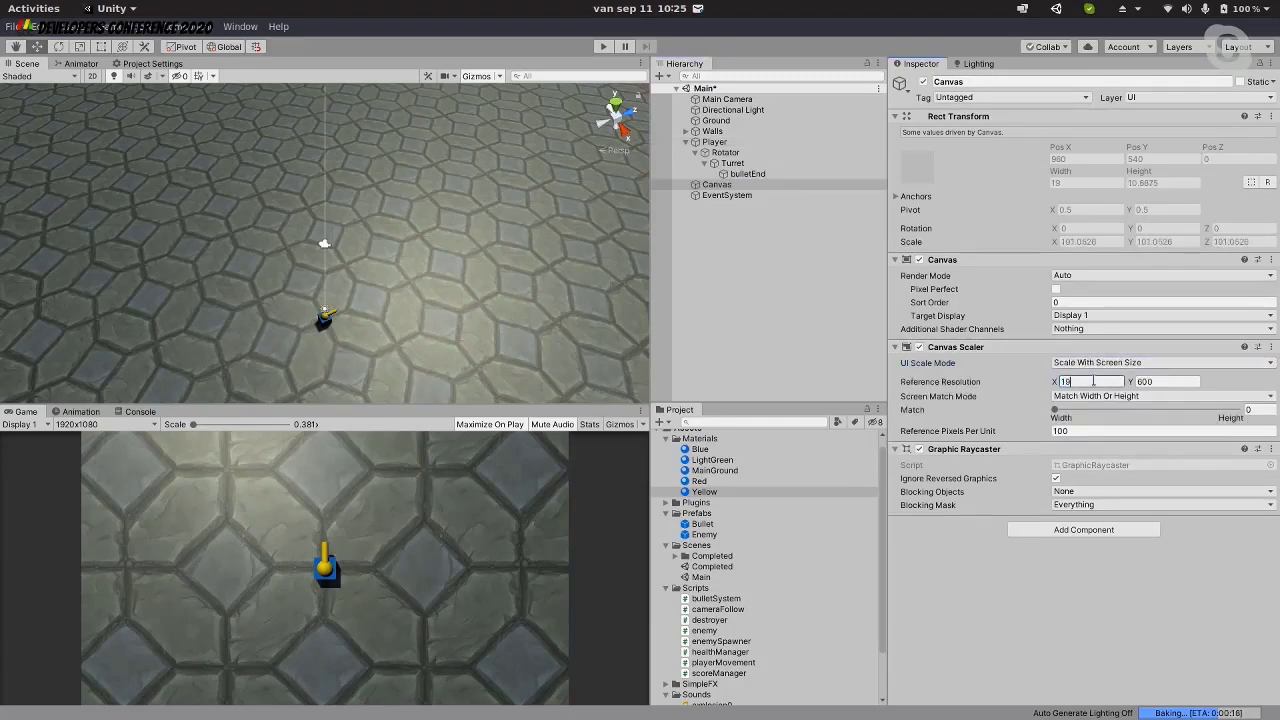
click(1160, 381)
text(108)
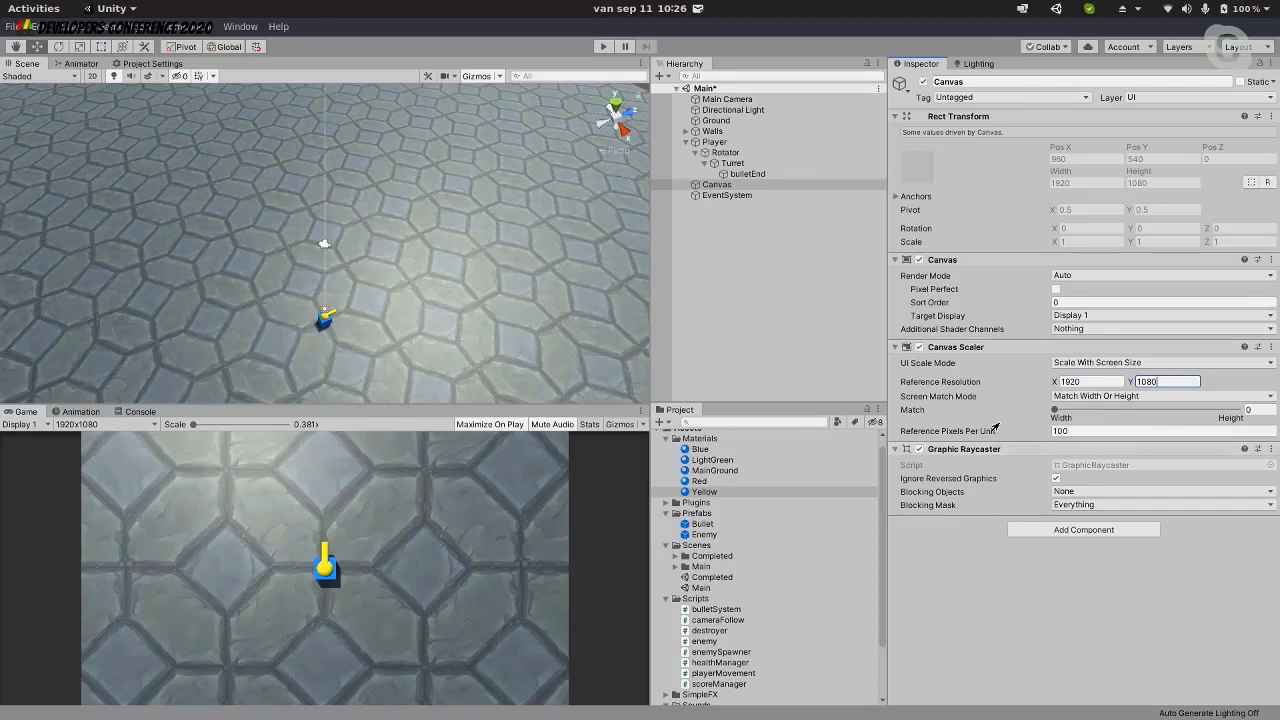
drag(1054, 409, 1240, 409)
click(763, 206)
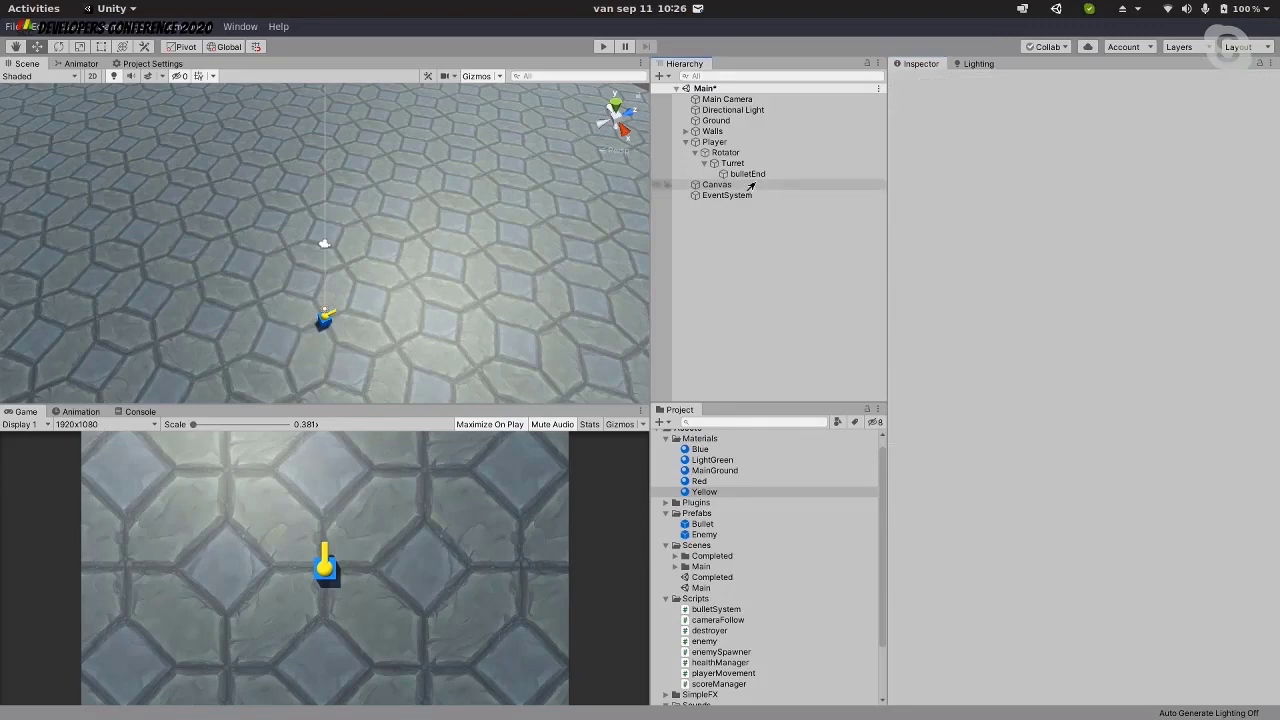
Drag the Joystick prefab from Plugins > SimpleInput > Prefabs into the scene under Canvas
right_click(736, 186)
click(749, 571)
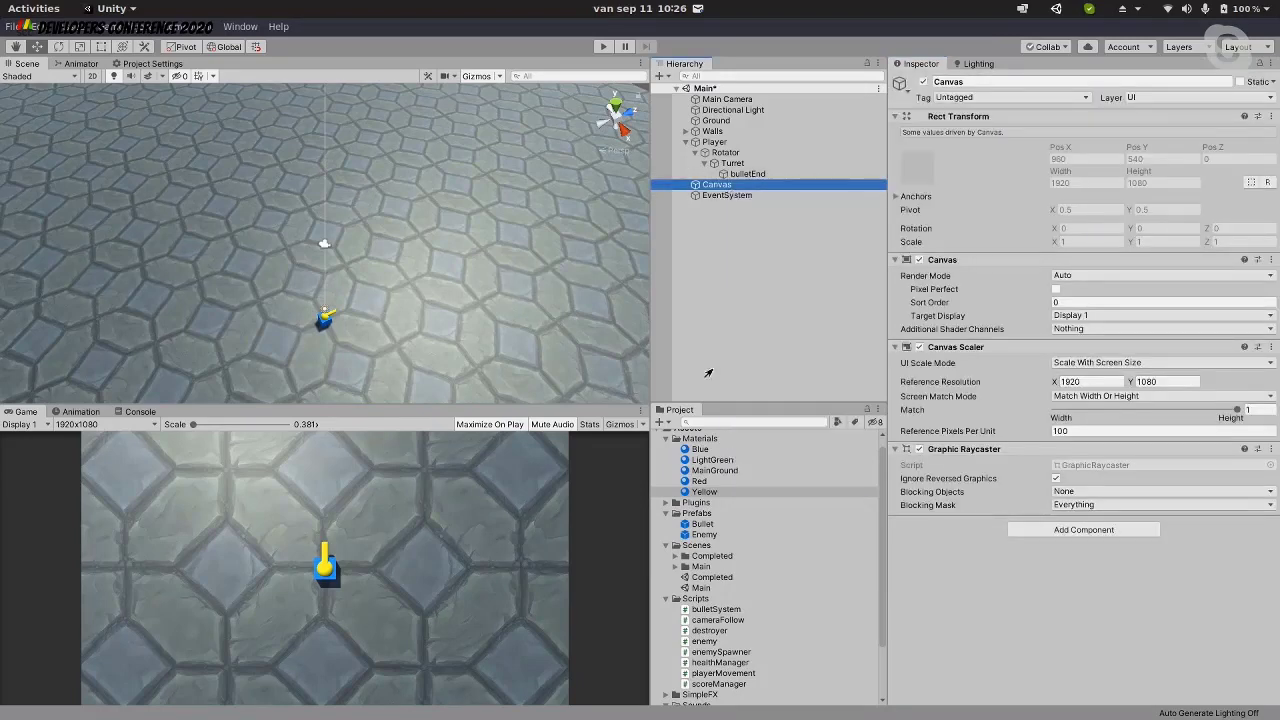
scroll(713, 478, down, 1)
click(705, 472)
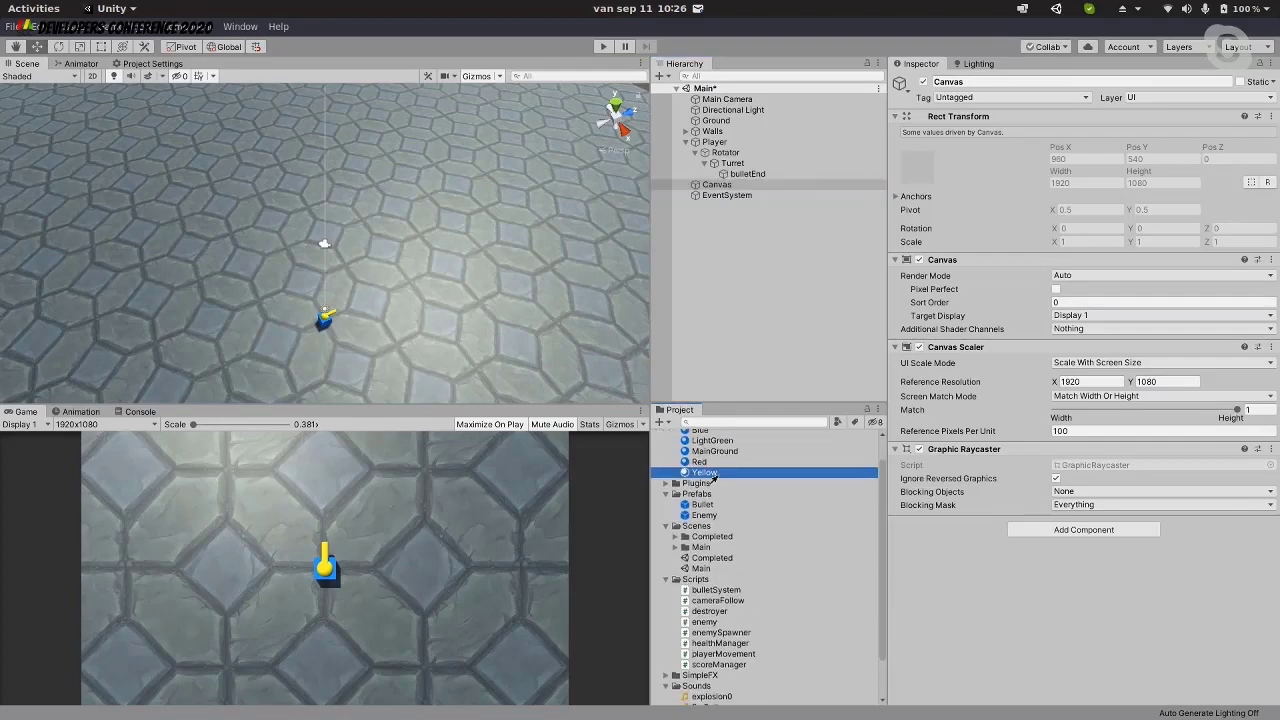
click(665, 484)
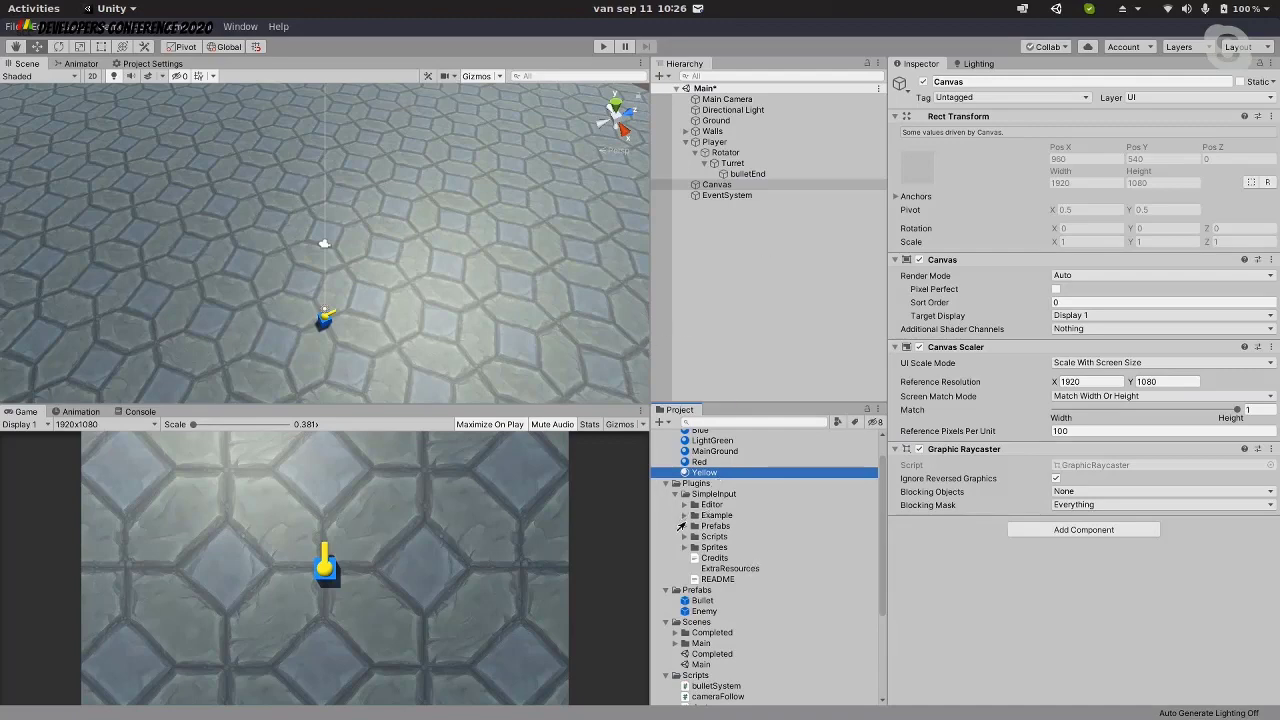
click(684, 526)
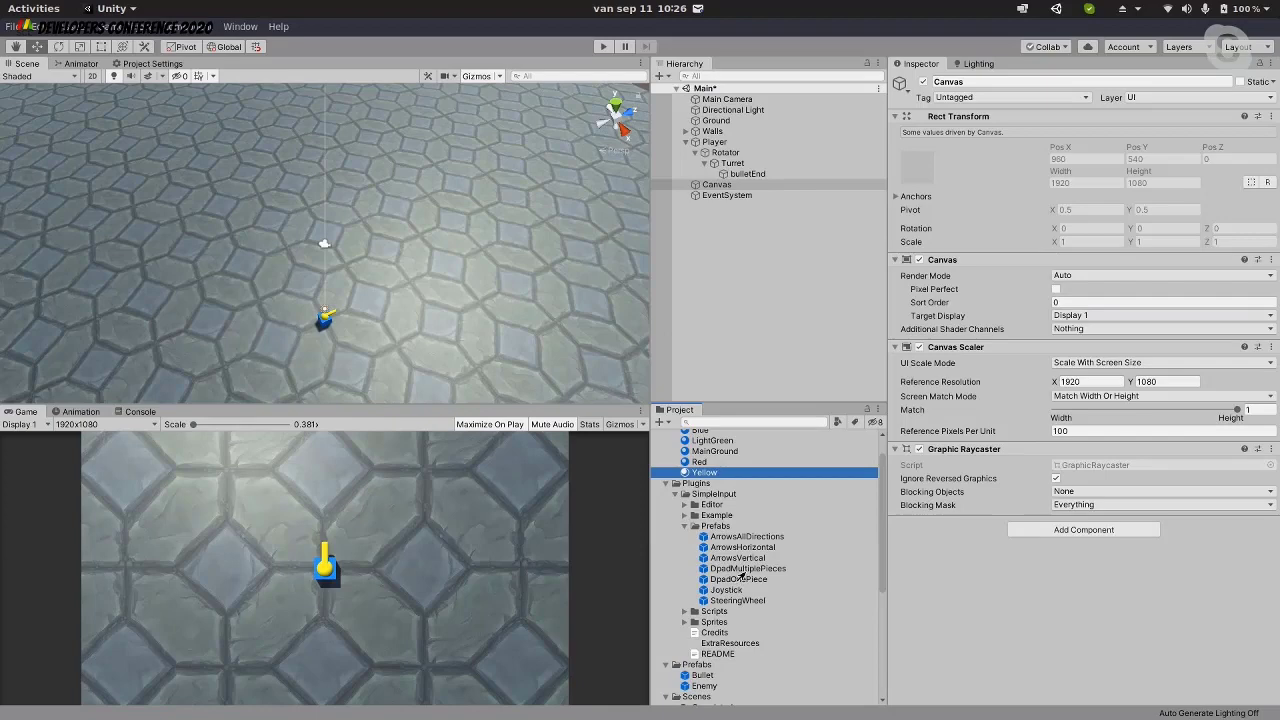
click(730, 590)
drag(735, 592, 768, 320)
drag(722, 205, 728, 186)
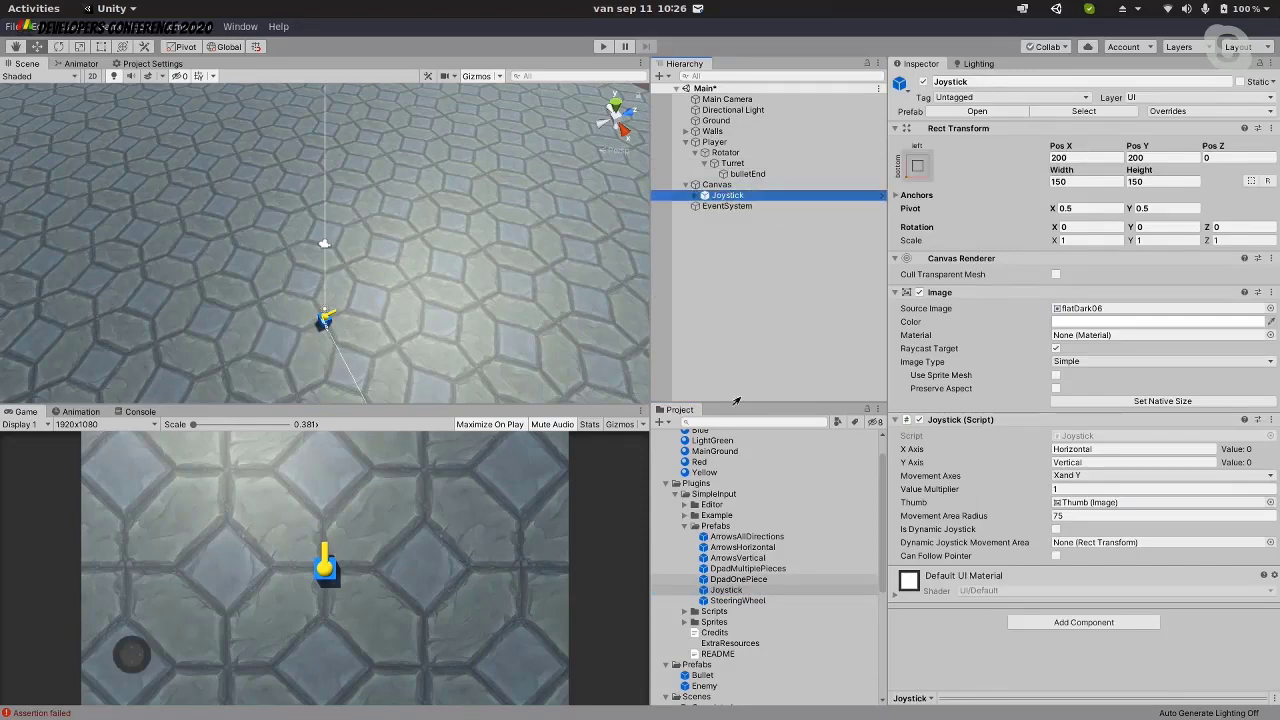
Set the Joystick's Pos X and Pos Y to 300
click(1085, 158)
text(3000)
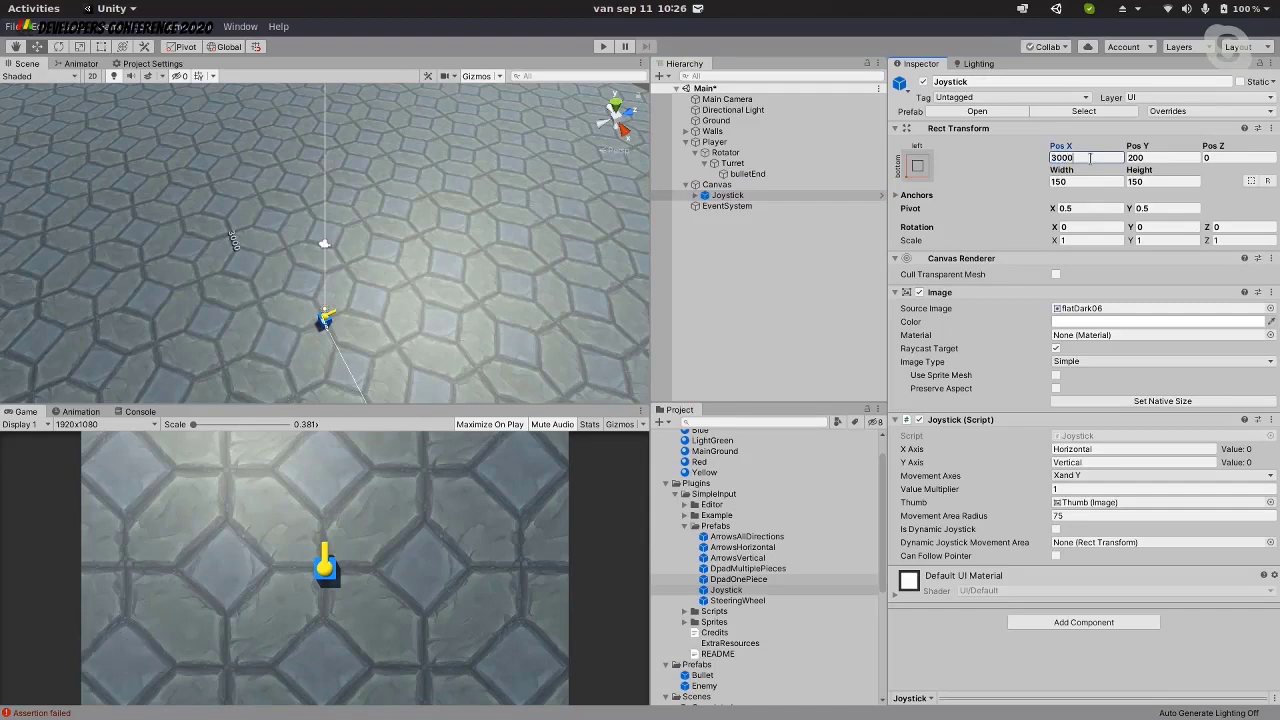
key(BackSpace)
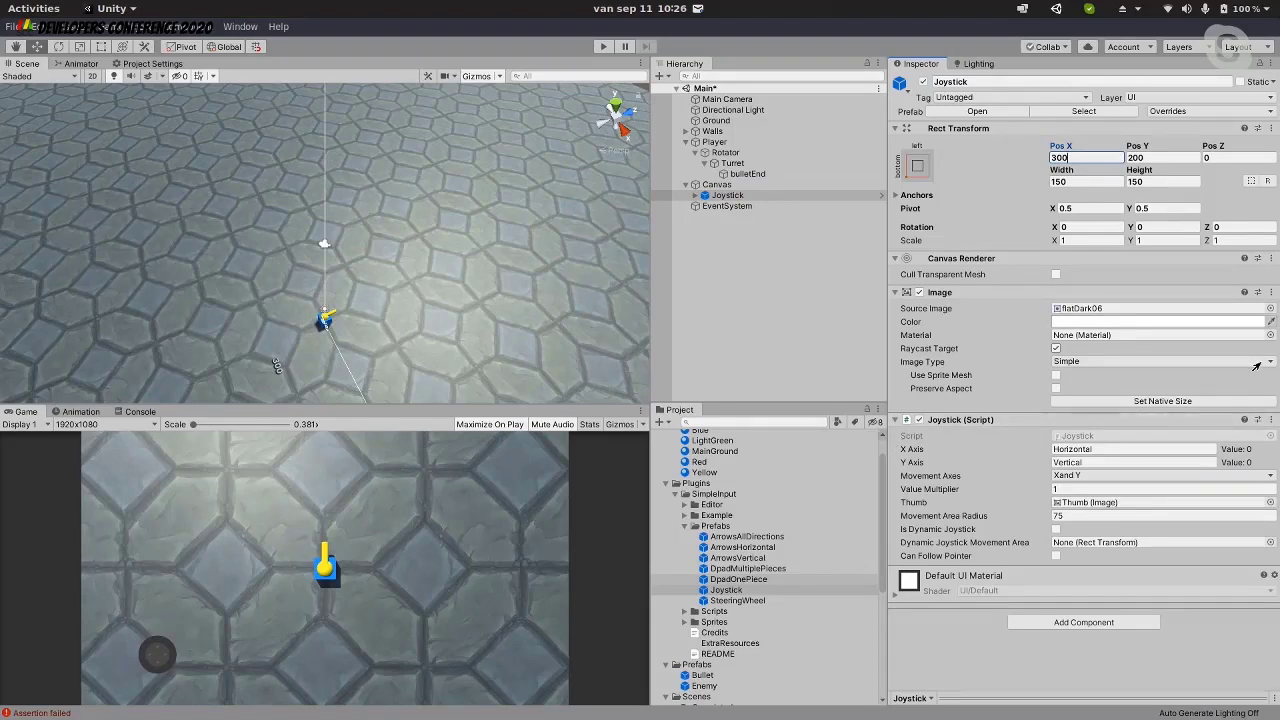
click(1152, 157)
text(300)
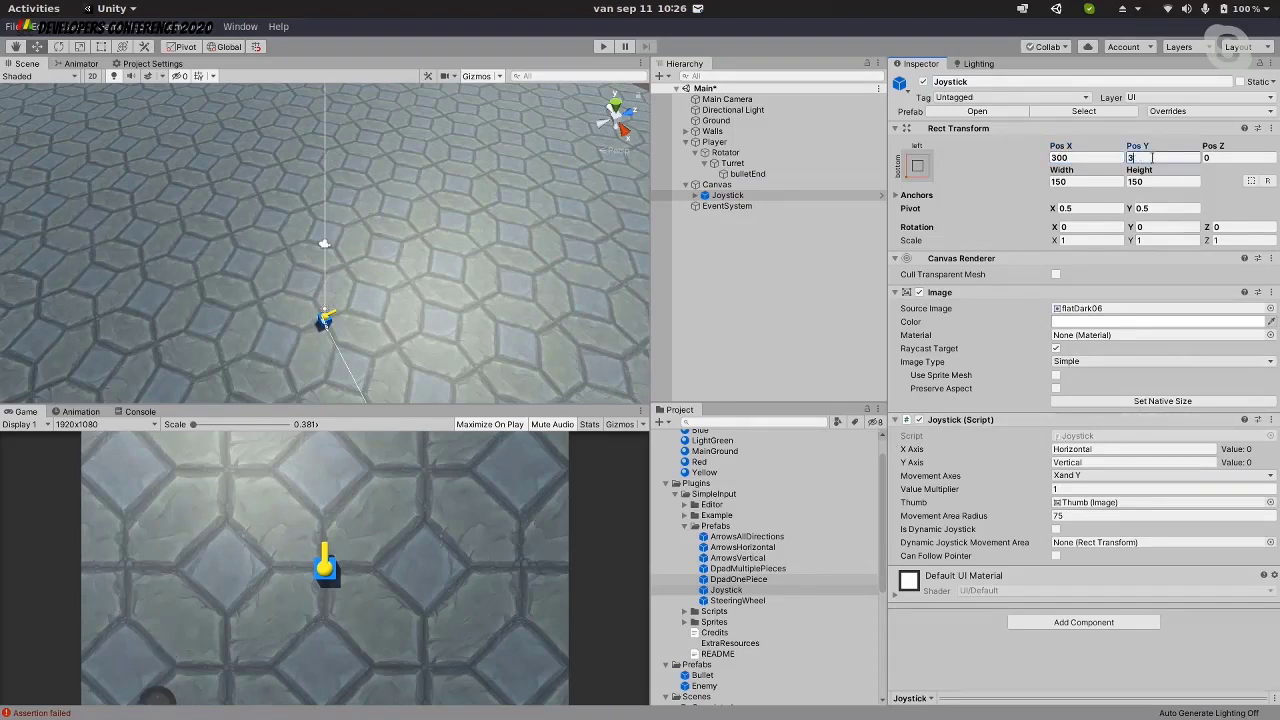
key(Tab)
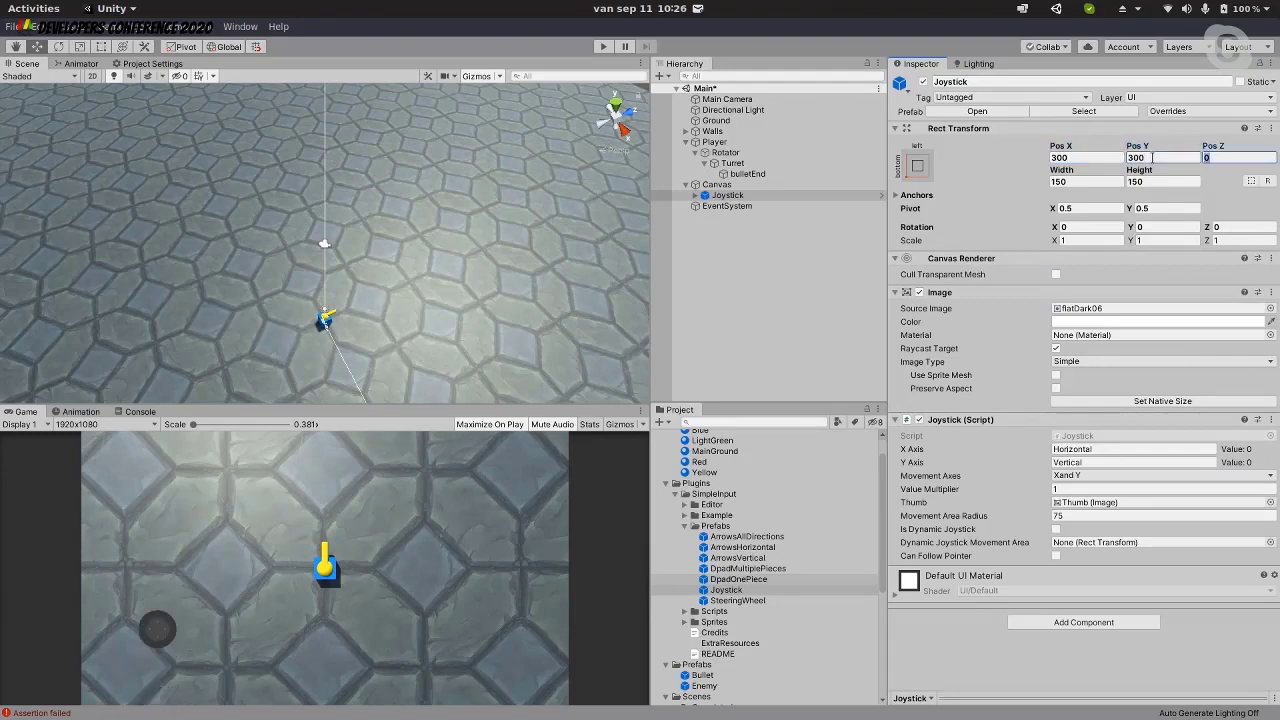
Set the Joystick's Width and Height to 300
click(1079, 181)
text(300)
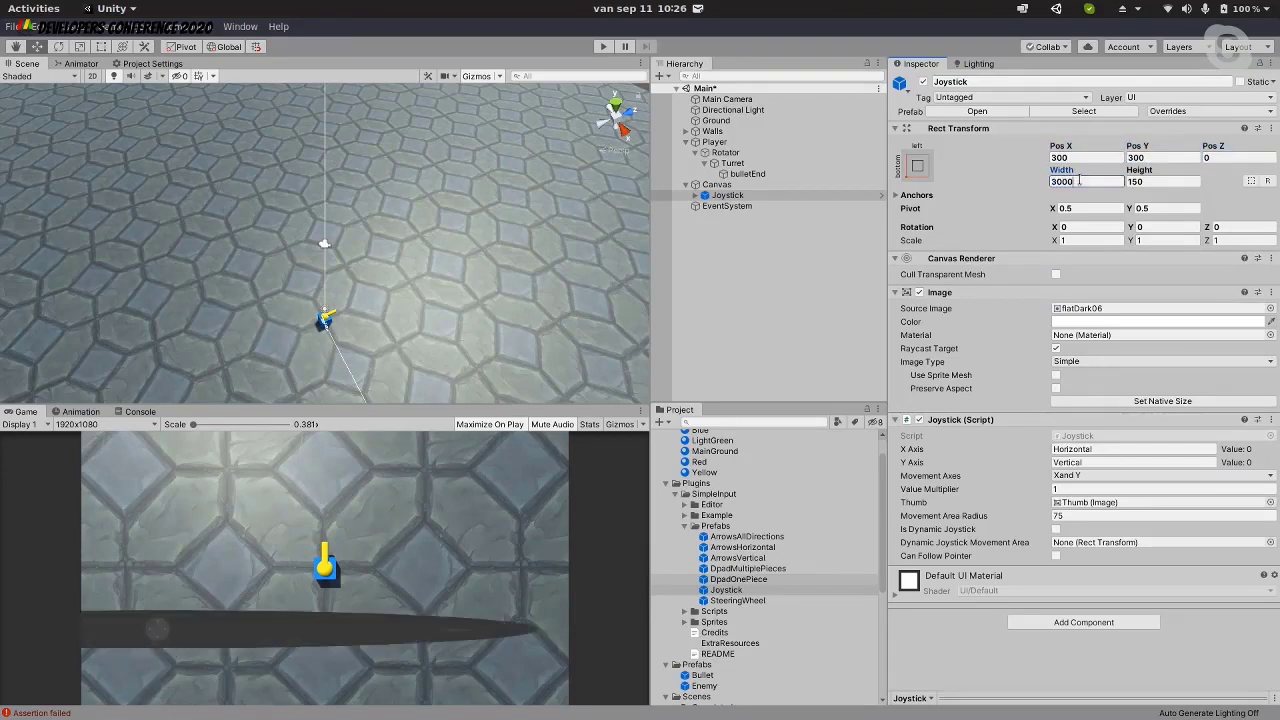
click(1180, 181)
text(300)
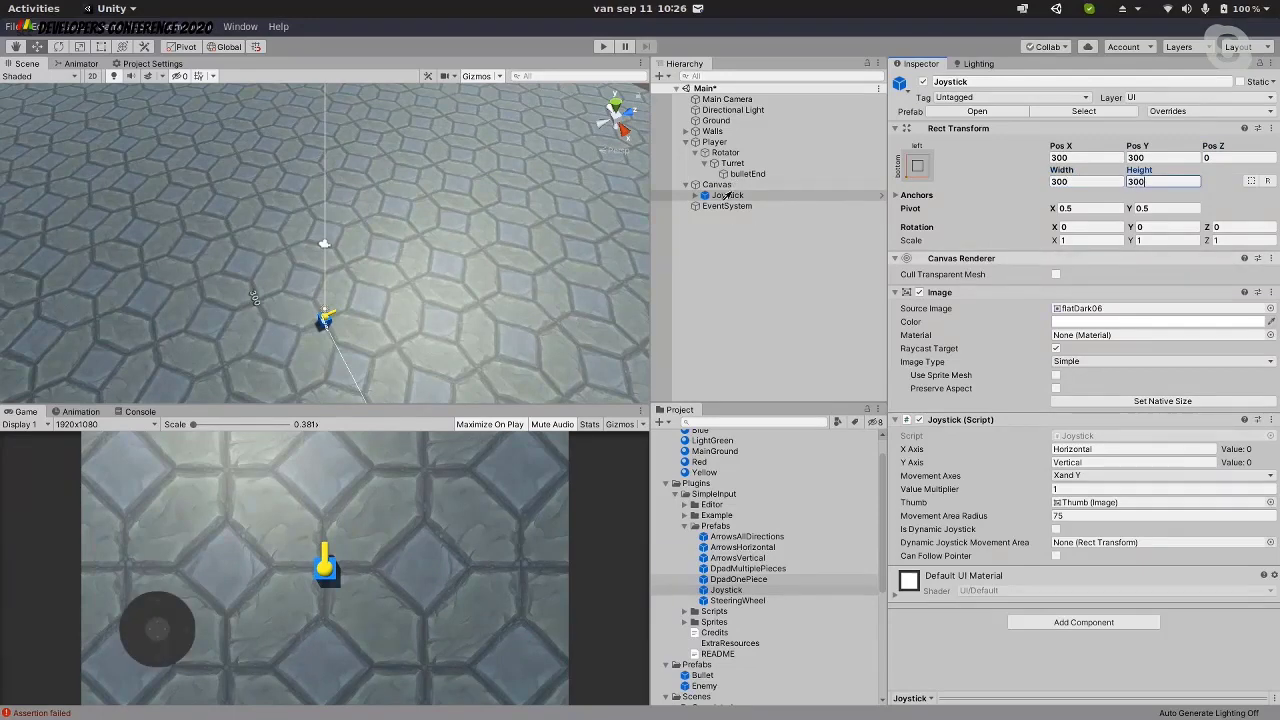
click(728, 197)
right_click(732, 206)
key(Escape)
right_click(742, 198)
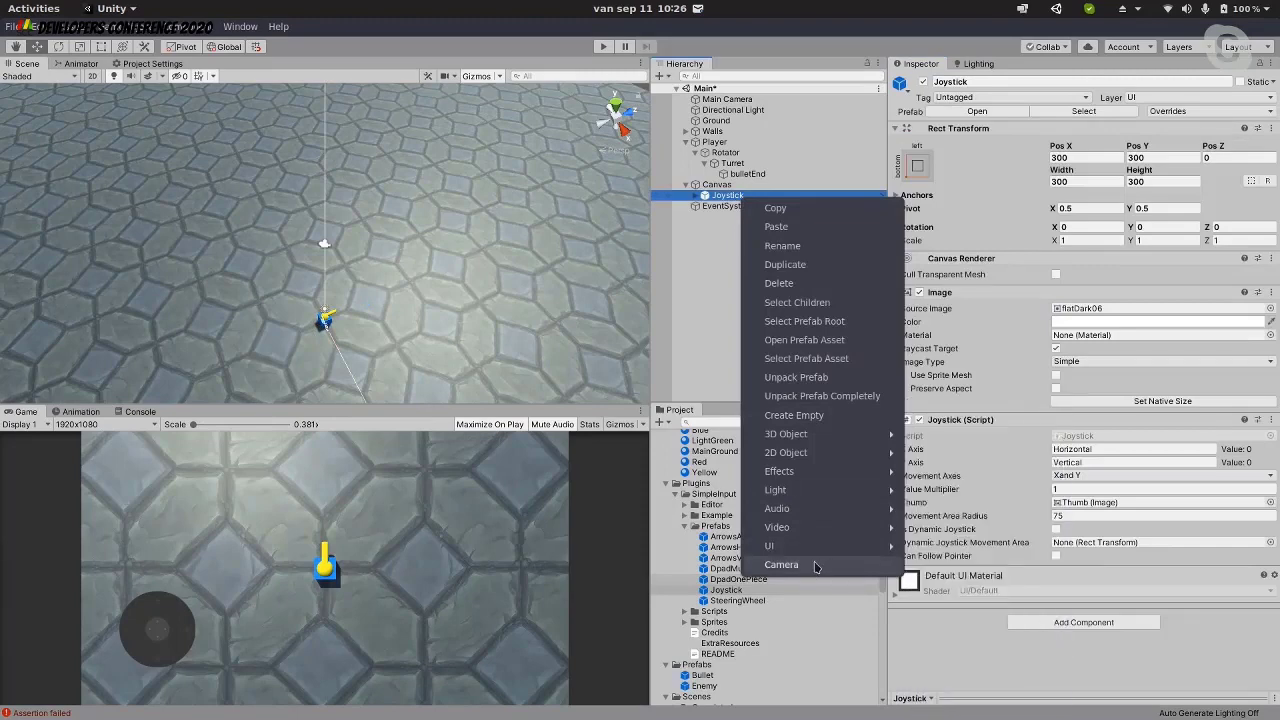
Unpack the Joystick prefab completely and prefix its name with Move
click(822, 396)
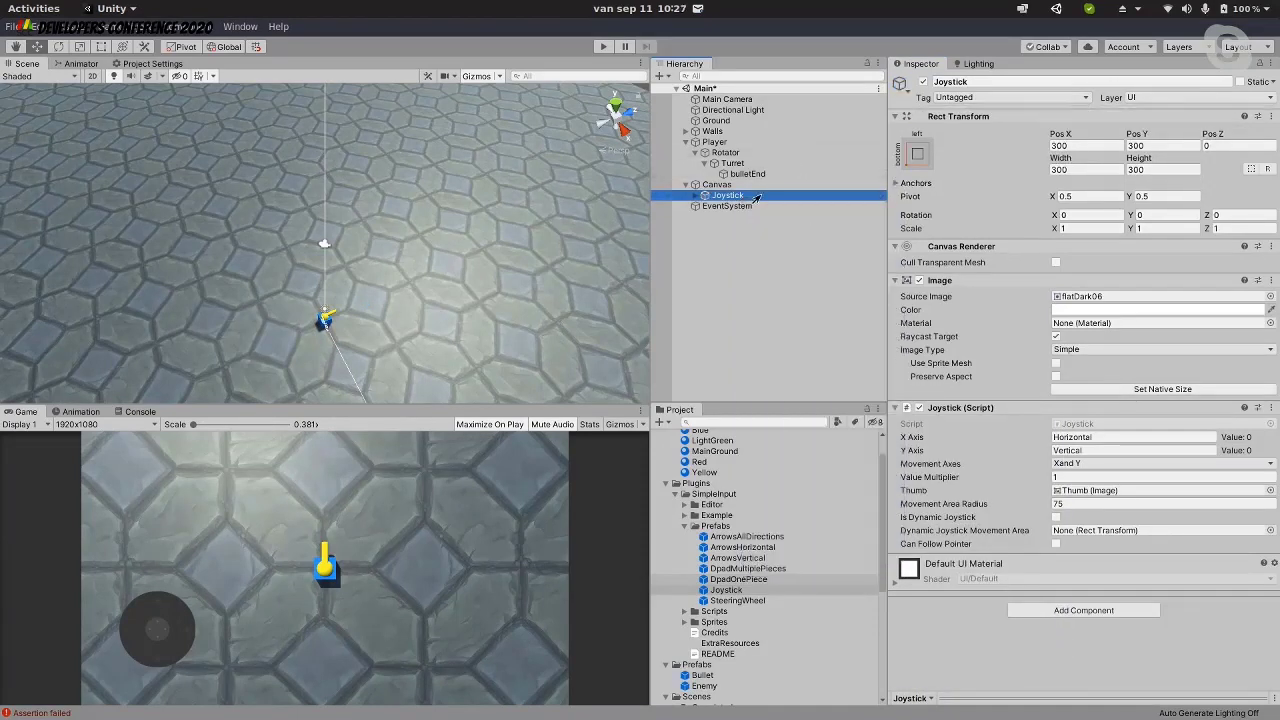
click(980, 82)
key(Home)
text(Move)
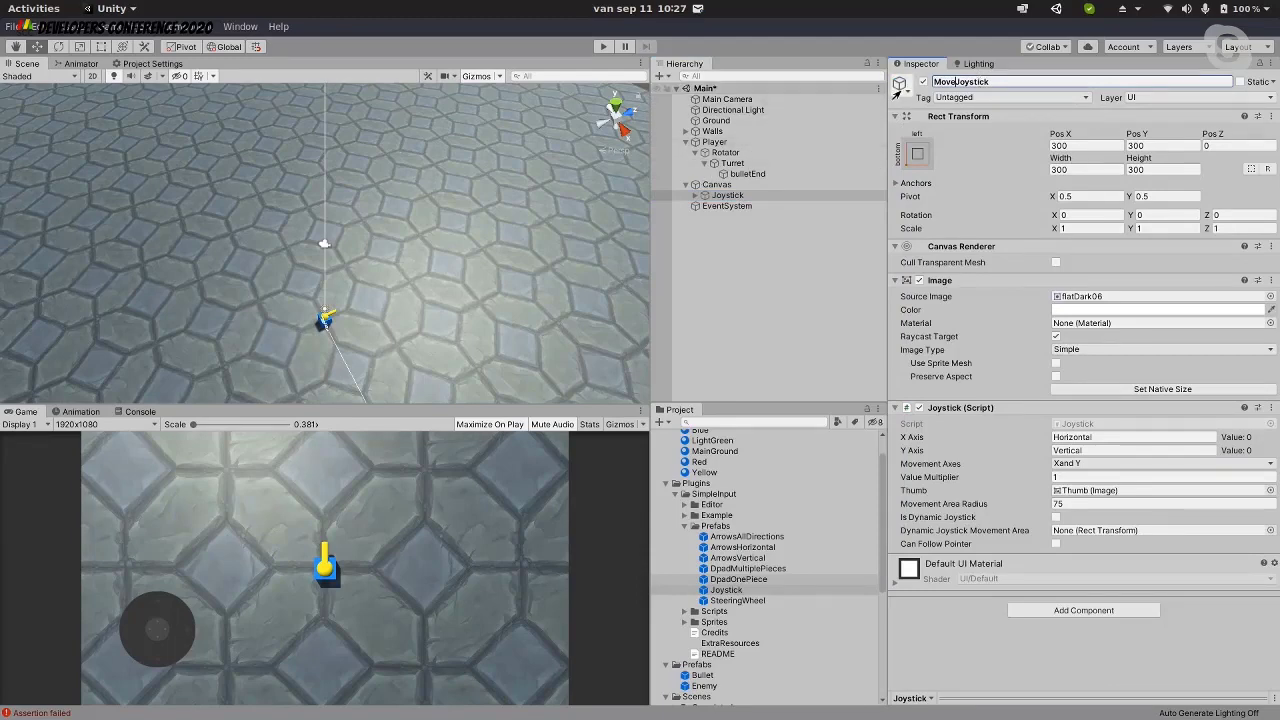
Size the joystick's Thumb child to 150 × 150
click(742, 194)
key(Right)
key(Down)
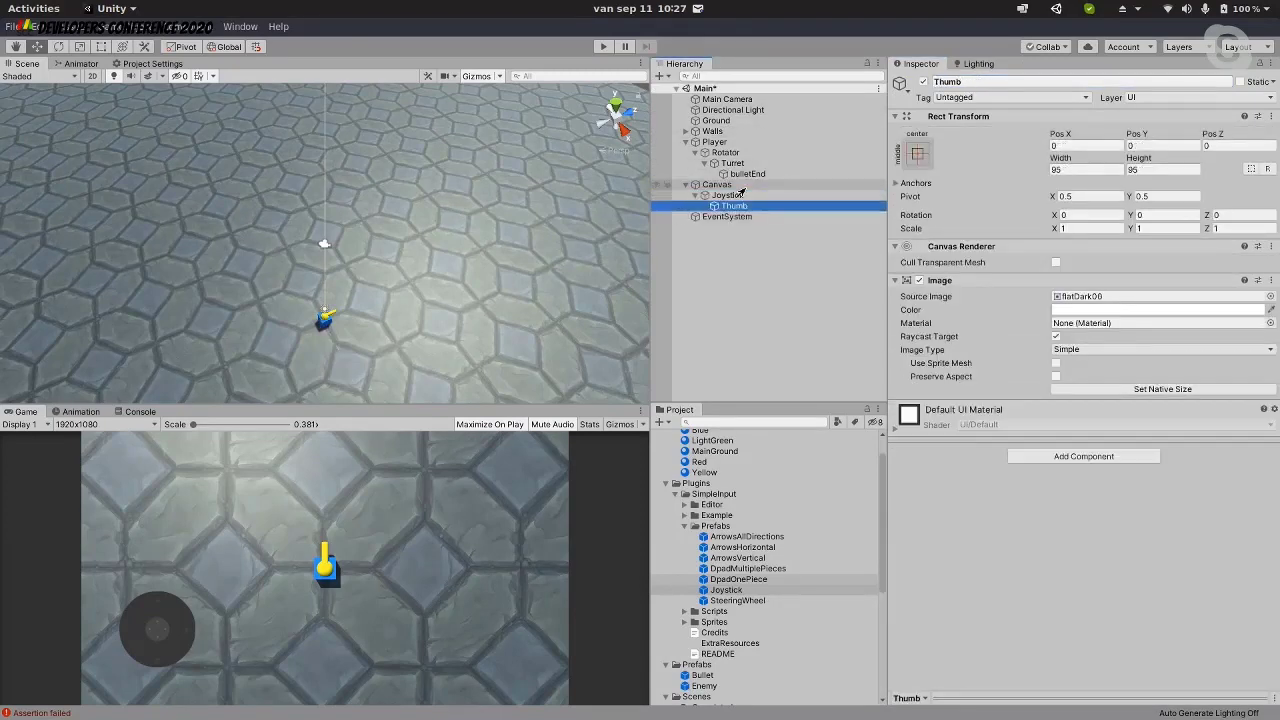
click(1088, 169)
text(150)
key(Tab)
text(1350)
click(760, 205)
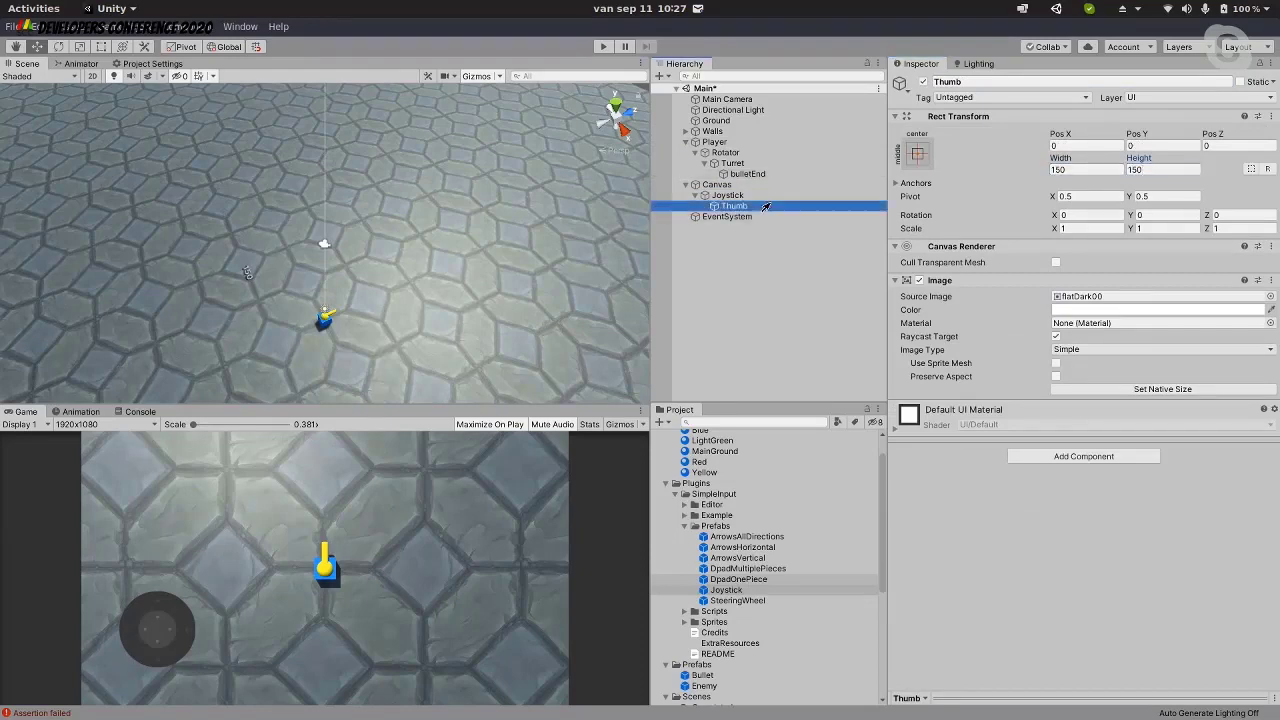
Check the Joystick script's X Axis (Horizontal) and Y Axis (Vertical) names
click(727, 195)
click(696, 195)
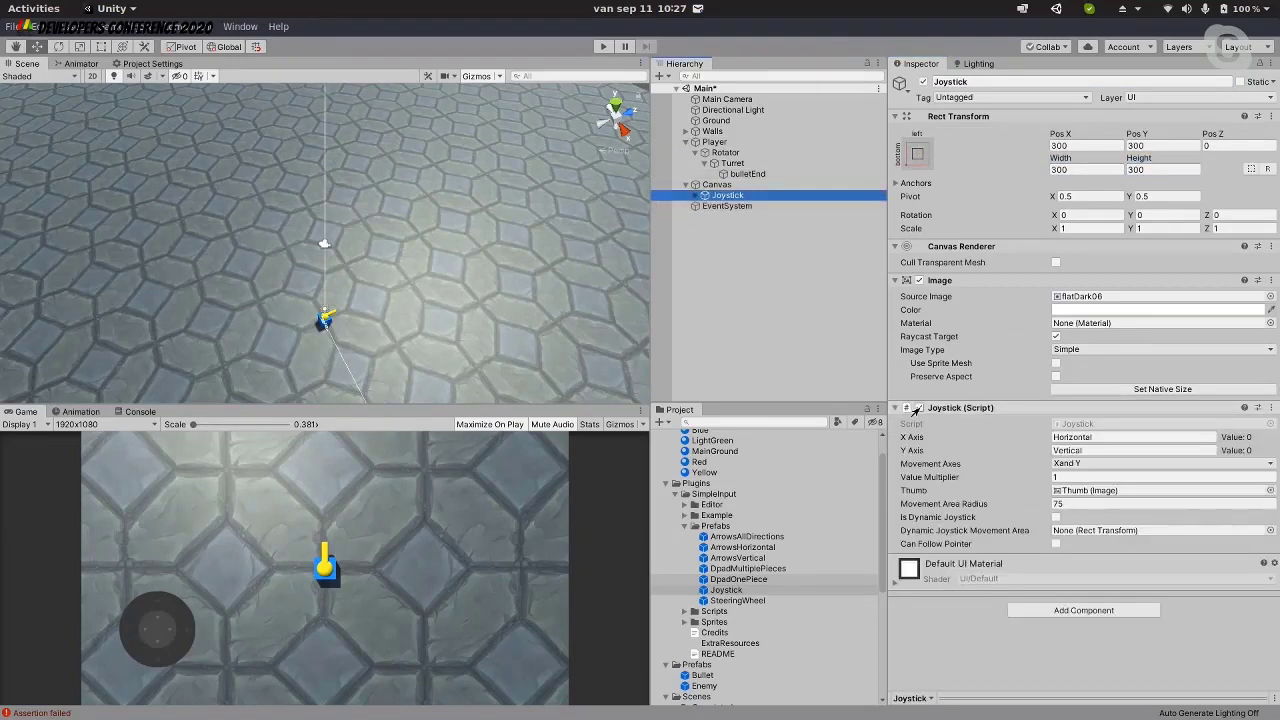
click(1066, 437)
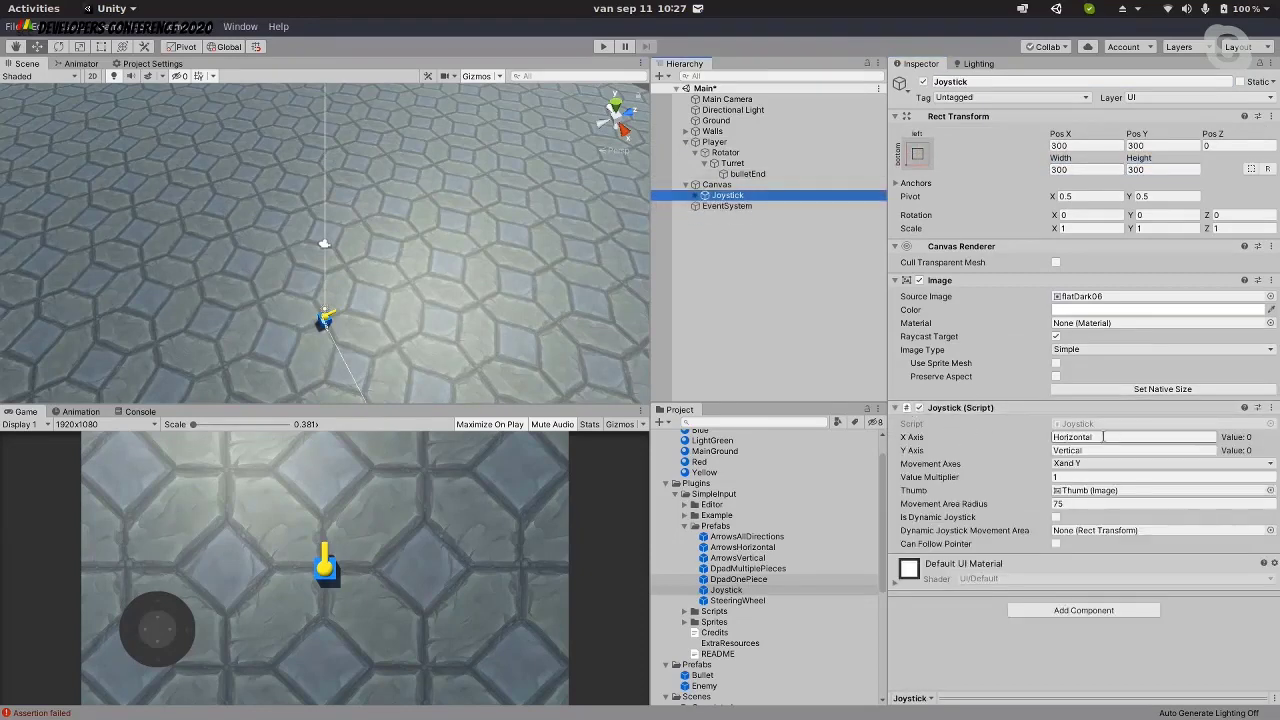
click(1103, 437)
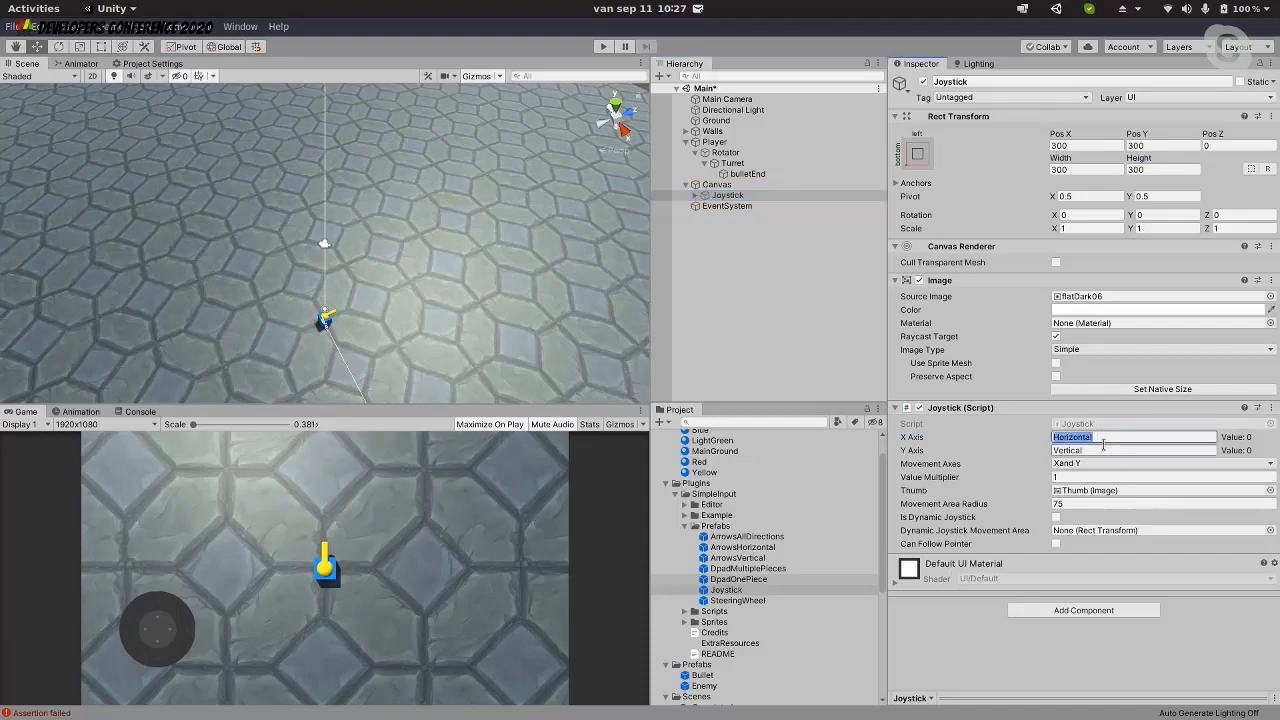
key(Tab)
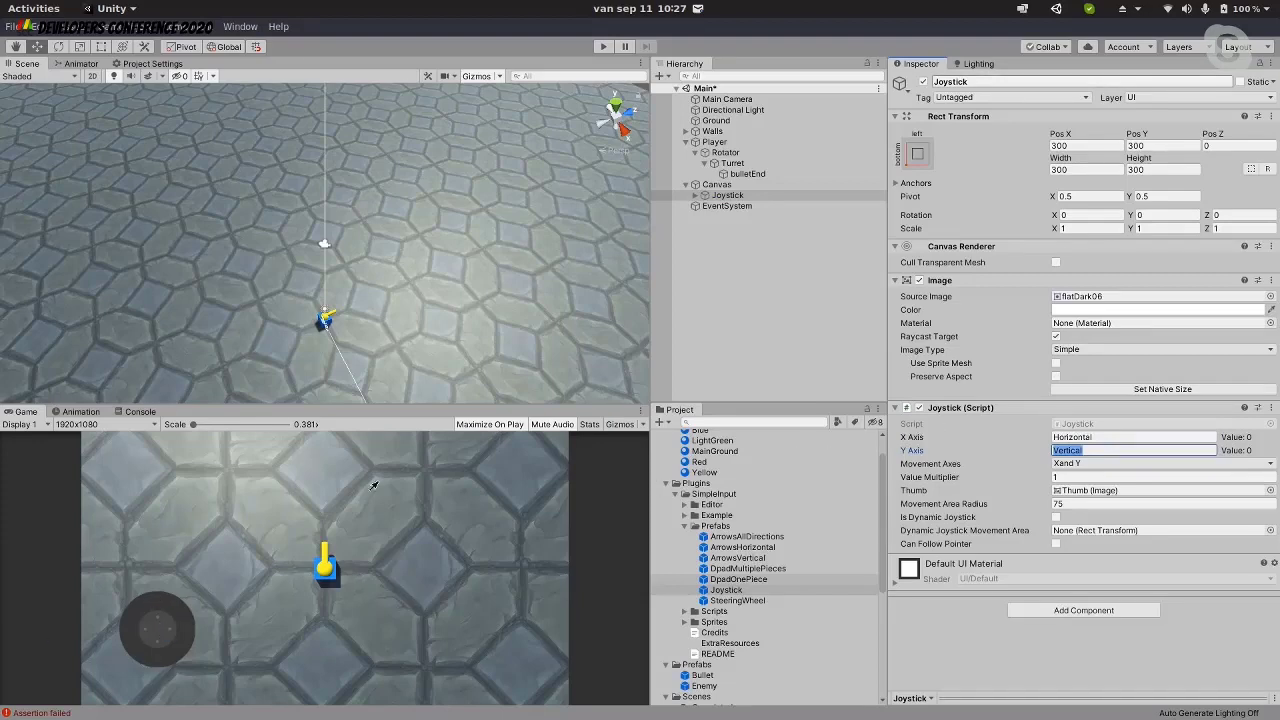
Reselect the Joystick and put Move before its name, making it MoveJoystick
click(722, 185)
click(740, 205)
click(755, 196)
click(980, 82)
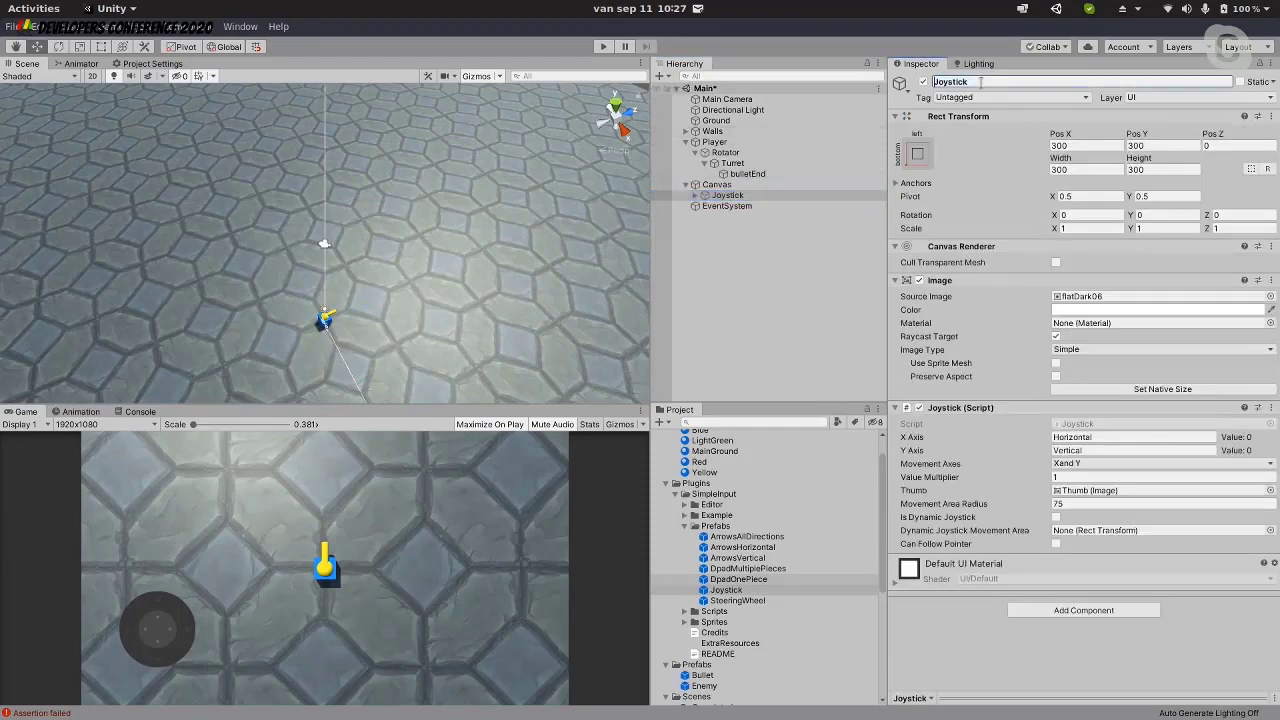
text(Move)
key(Return)
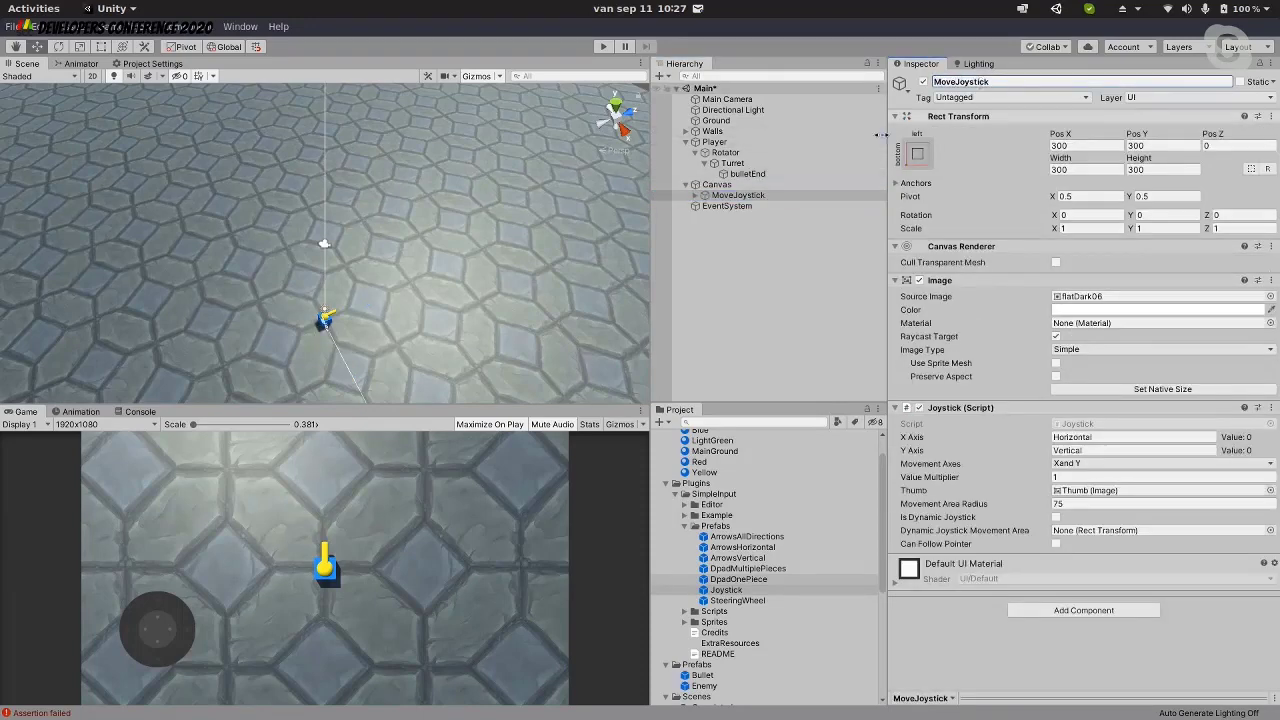
click(791, 196)
Duplicate MoveJoystick and rename the copy to LookJoystick
key(ctrl+d)
click(985, 82)
key(End)
key(BackSpace)
key(BackSpace)
key(BackSpace)
key(BackSpace)
key(Home)
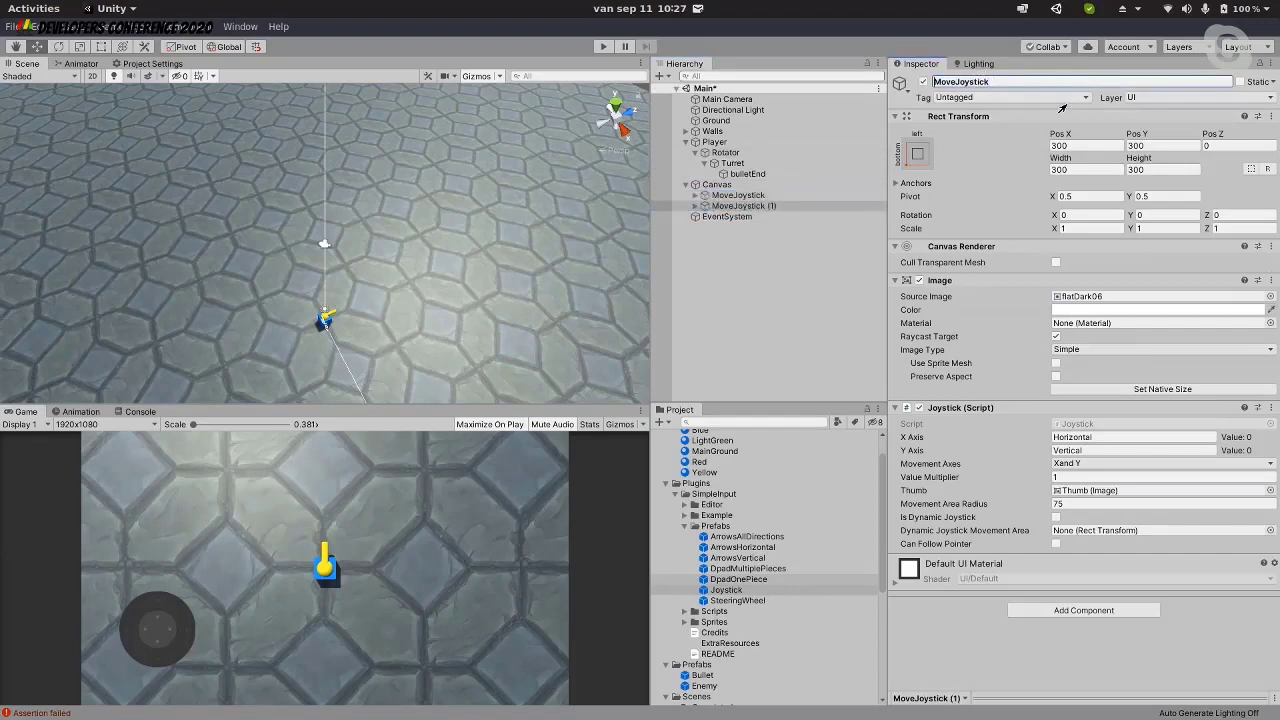
key(shift+Right)
key(shift+Right)
key(shift+Right)
key(shift+Right)
key(Delete)
text(Look)
click(1094, 146)
text(1920)
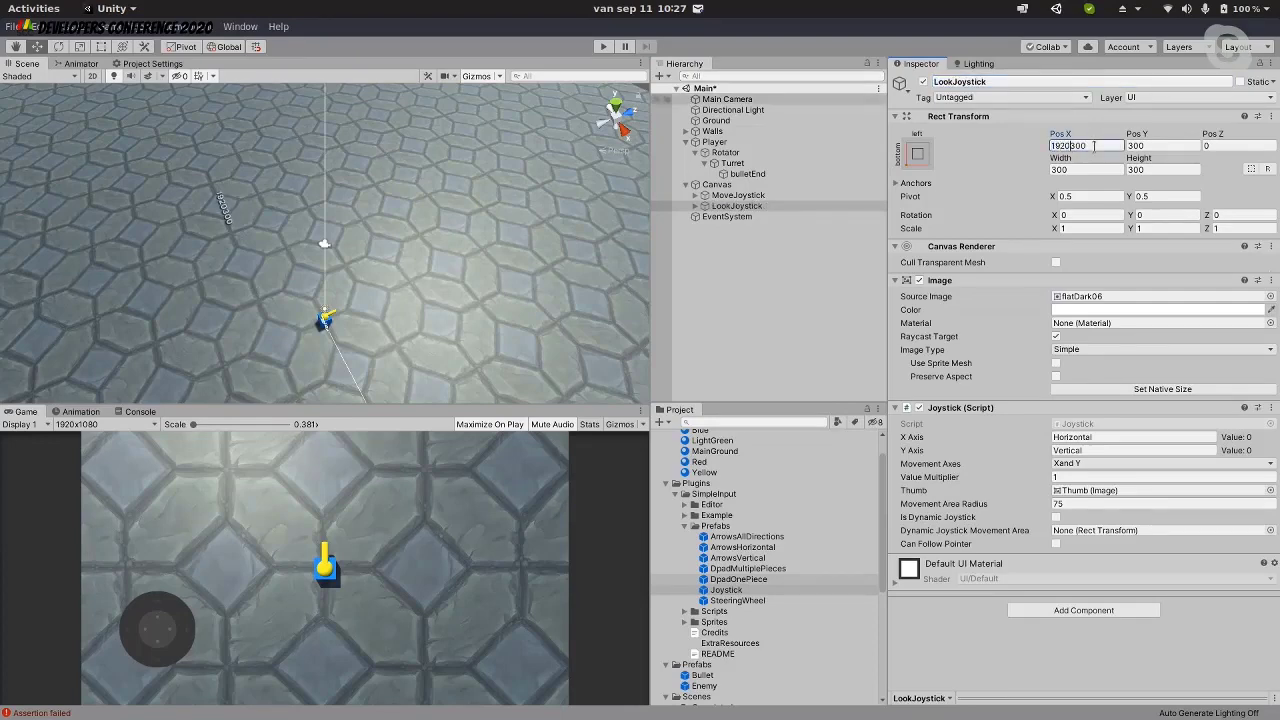
text(-)
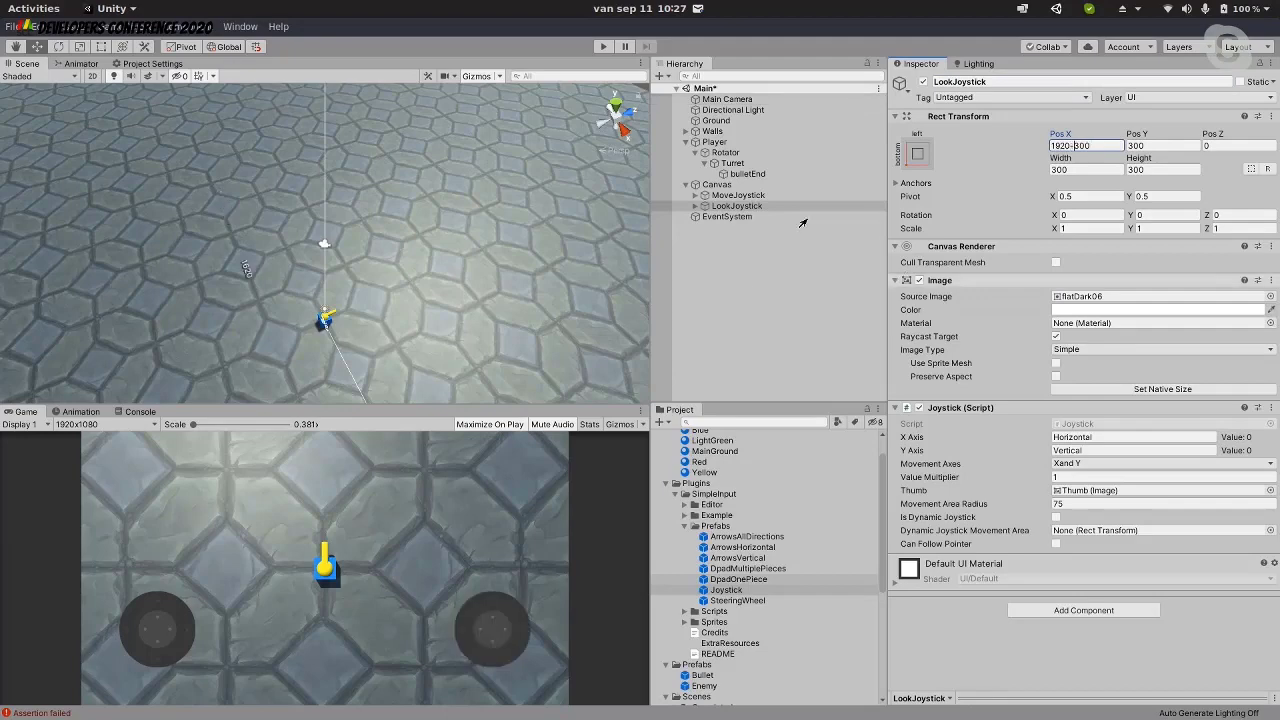
click(766, 206)
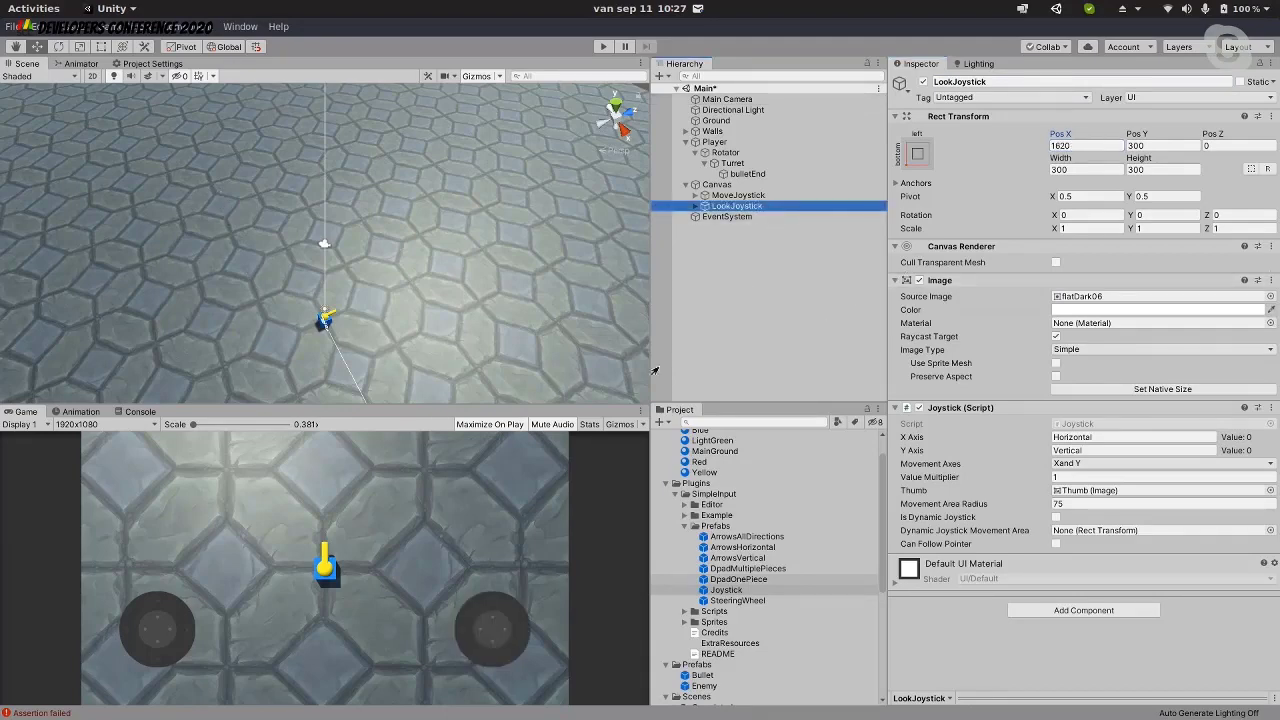
click(1112, 436)
text(Move)
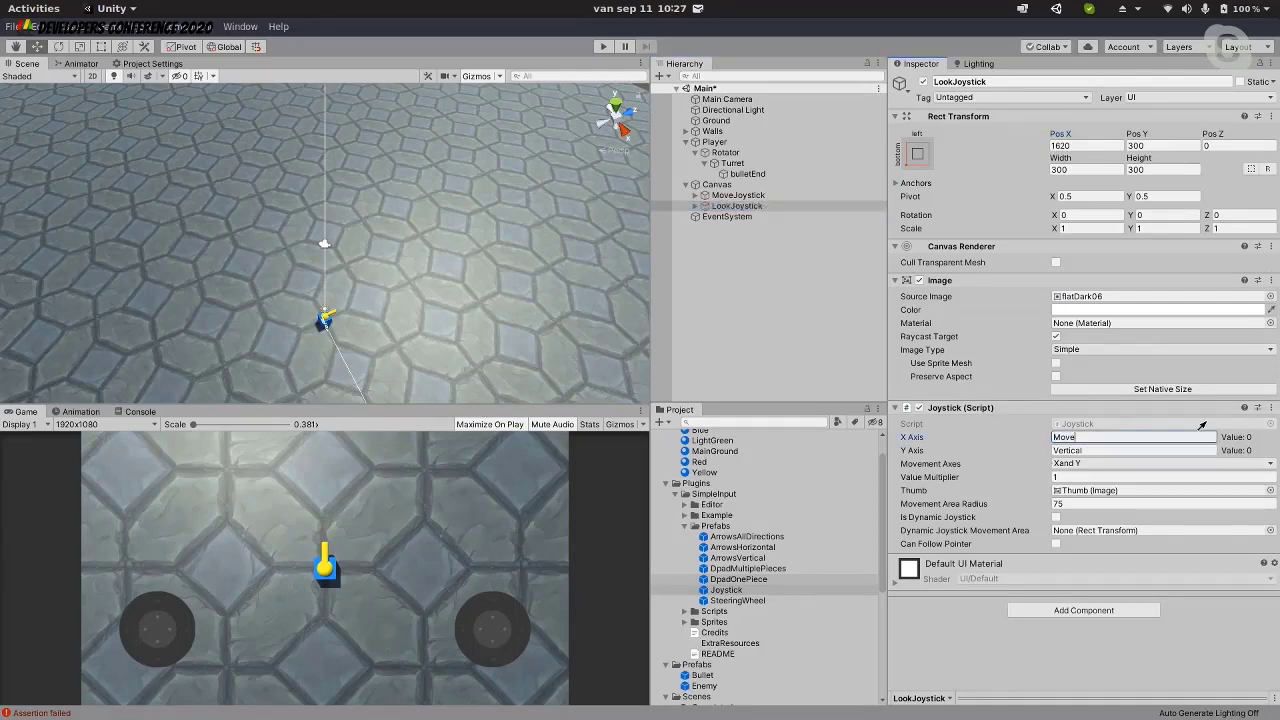
text(X)
key(Tab)
text(MoveY)
click(752, 206)
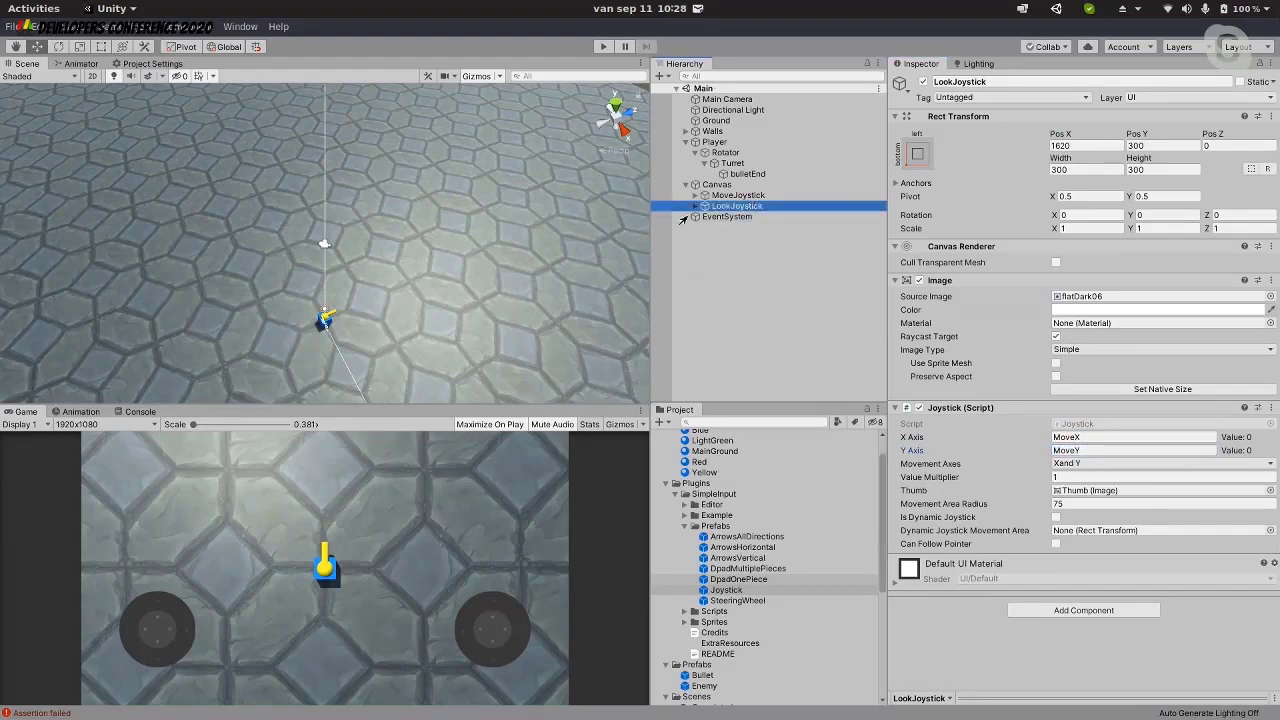
Select the Player object and scroll the Project window toward the playerMovement script
click(716, 184)
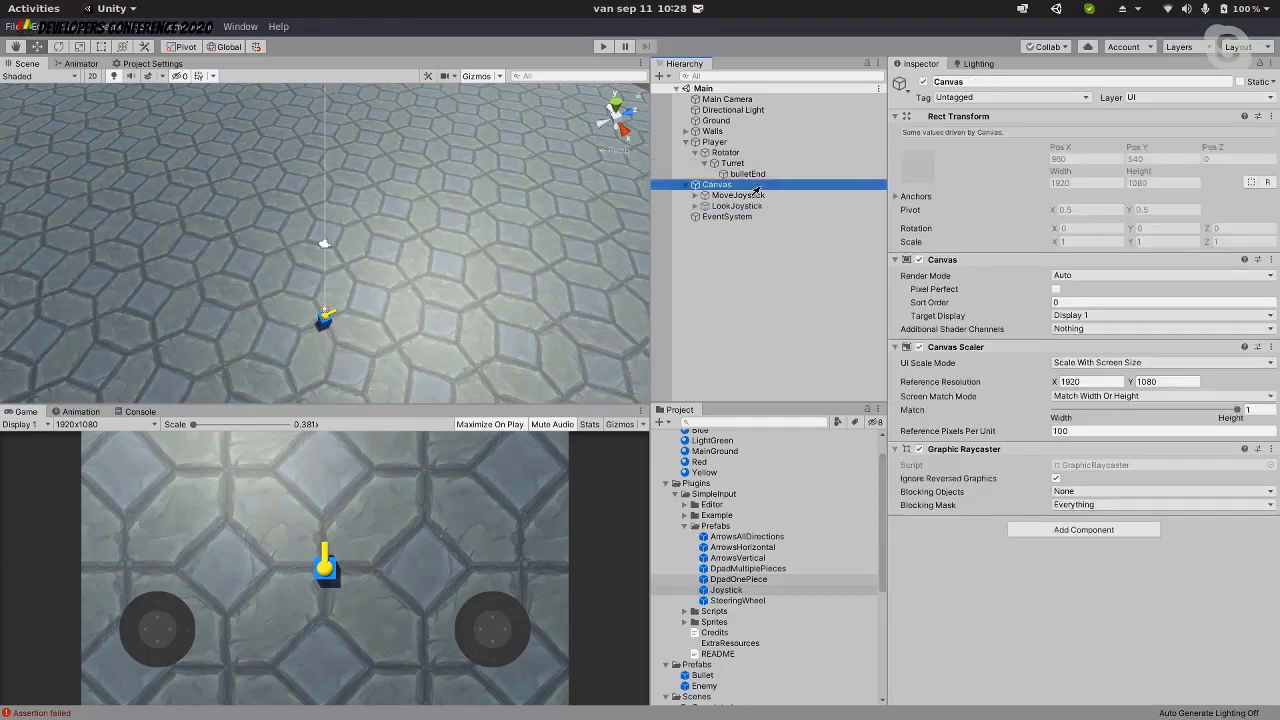
click(726, 152)
click(714, 142)
click(800, 590)
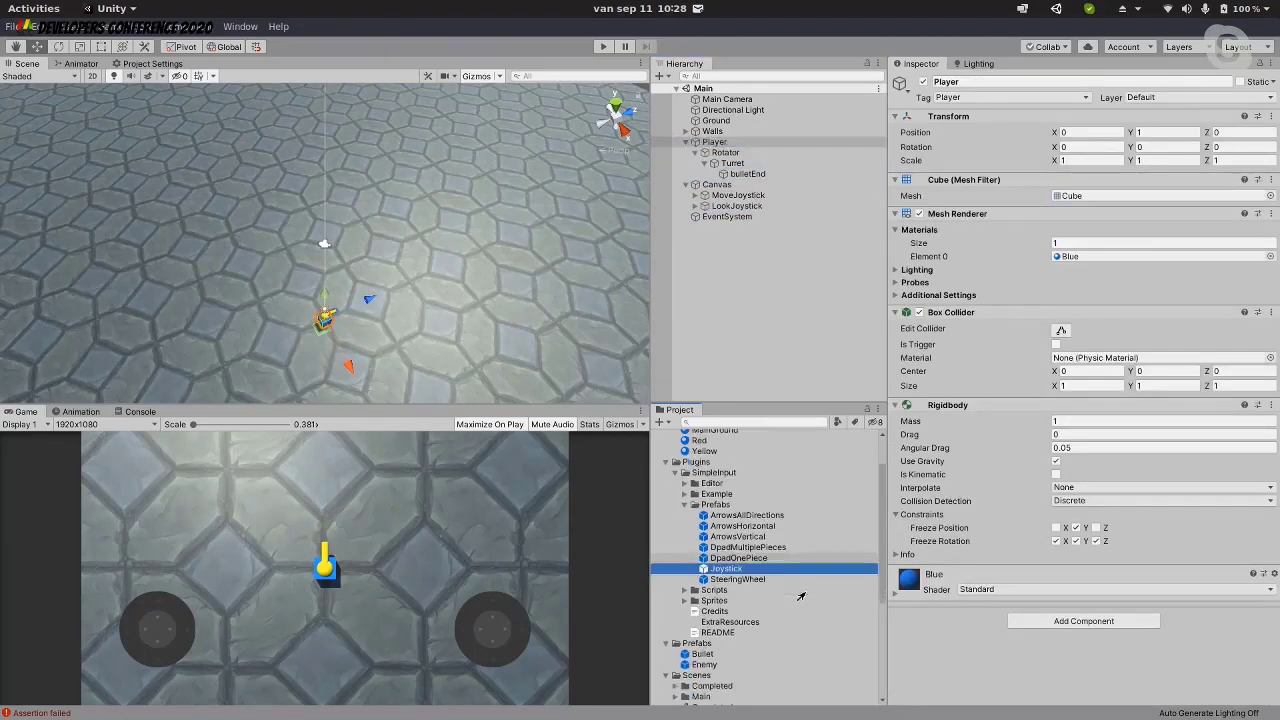
scroll(800, 596, down, 3)
scroll(800, 596, down, 10)
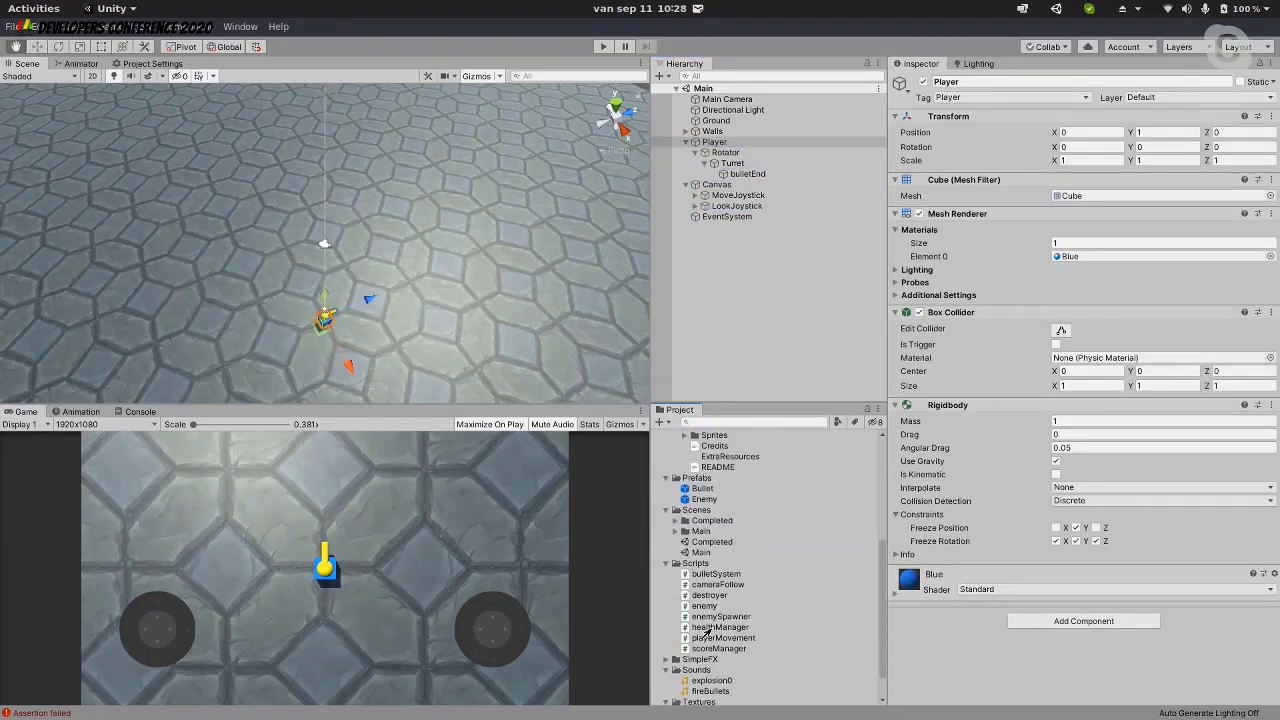
key(ctrl+alt+Down)
key(ctrl+alt+Up)
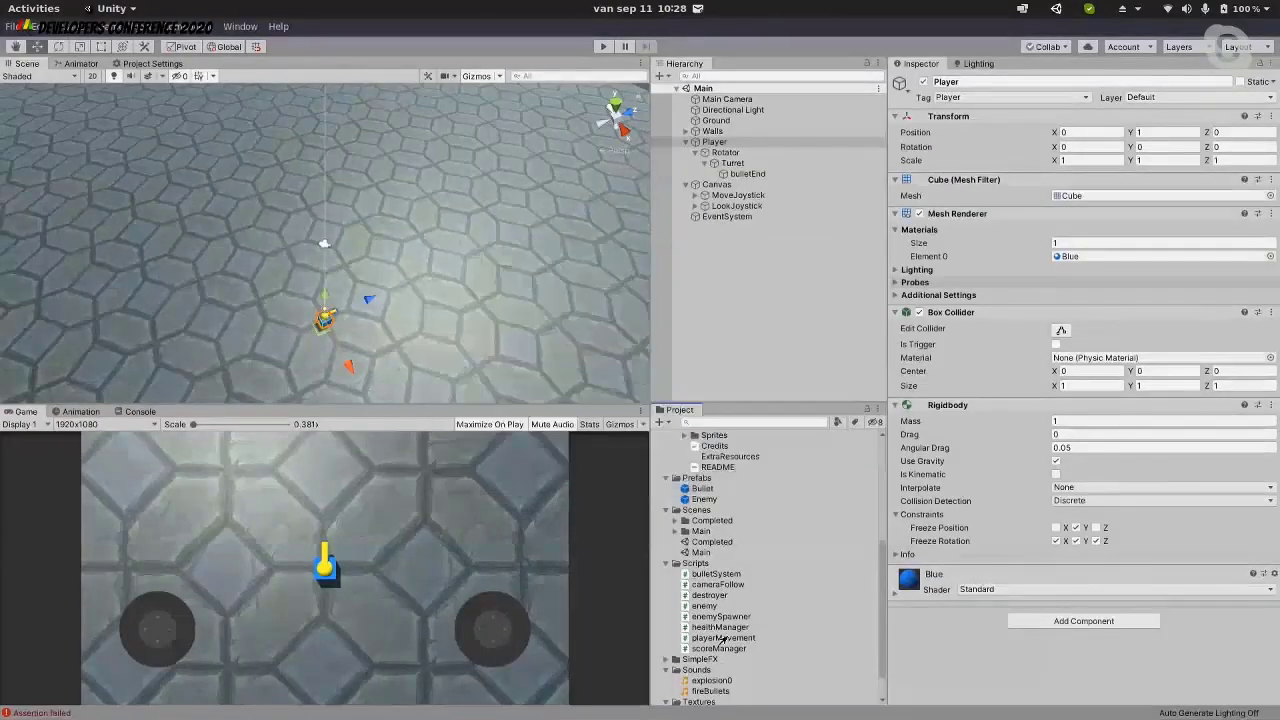
Open playerMovement.cs from the Project window in Visual Studio Code and skim it
click(720, 638)
double_click(726, 642)
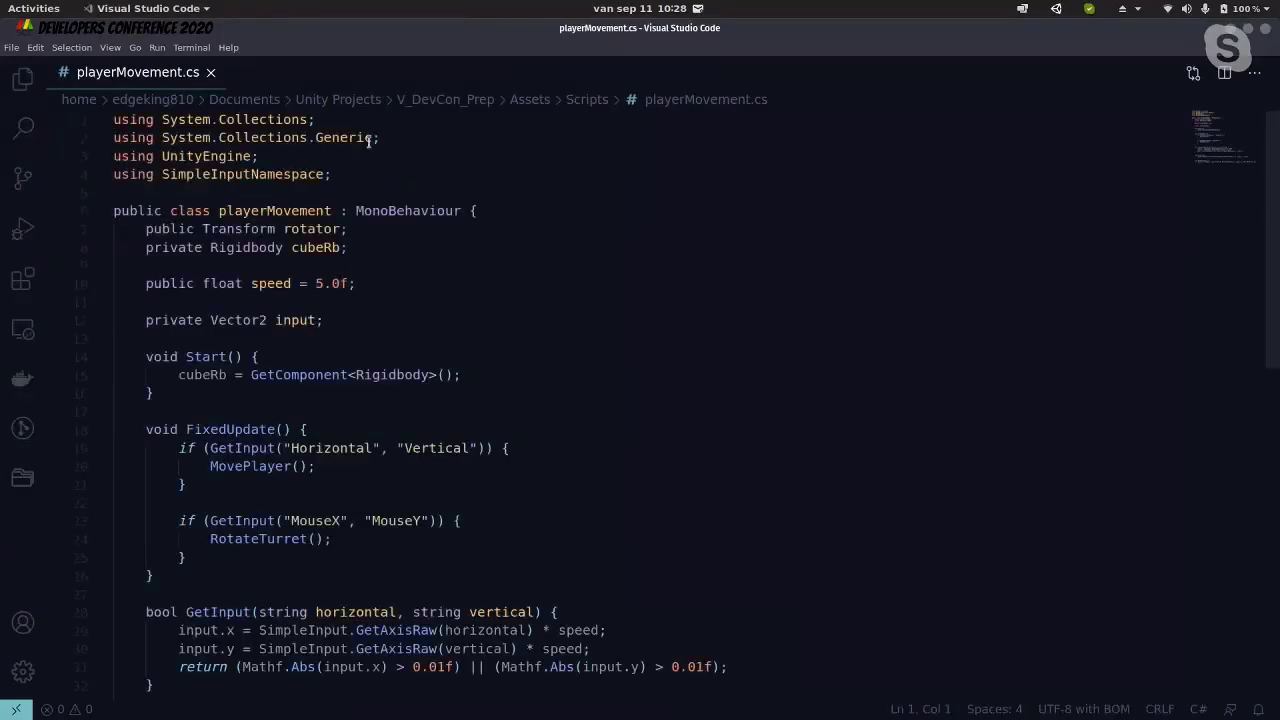
scroll(415, 360, down, 4)
scroll(774, 320, up, 4)
scroll(837, 529, down, 7)
scroll(872, 519, up, 7)
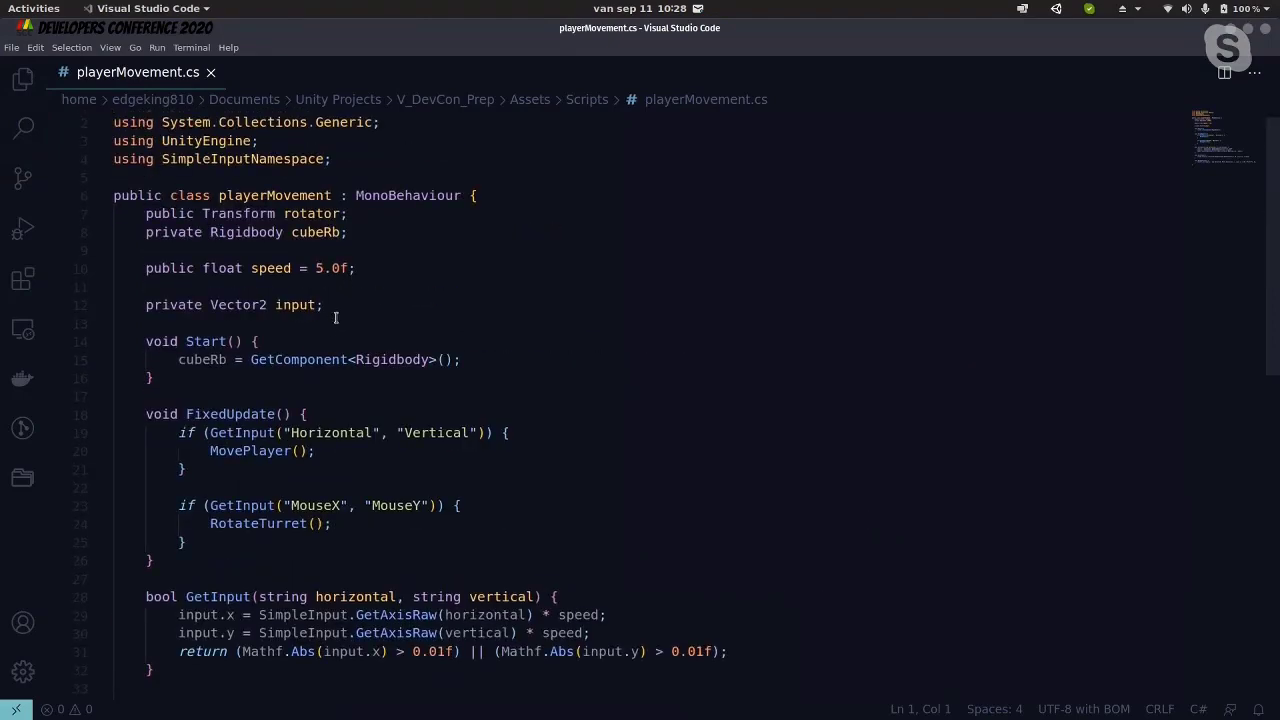
scroll(341, 313, up, 1)
scroll(343, 310, down, 1)
scroll(343, 310, up, 1)
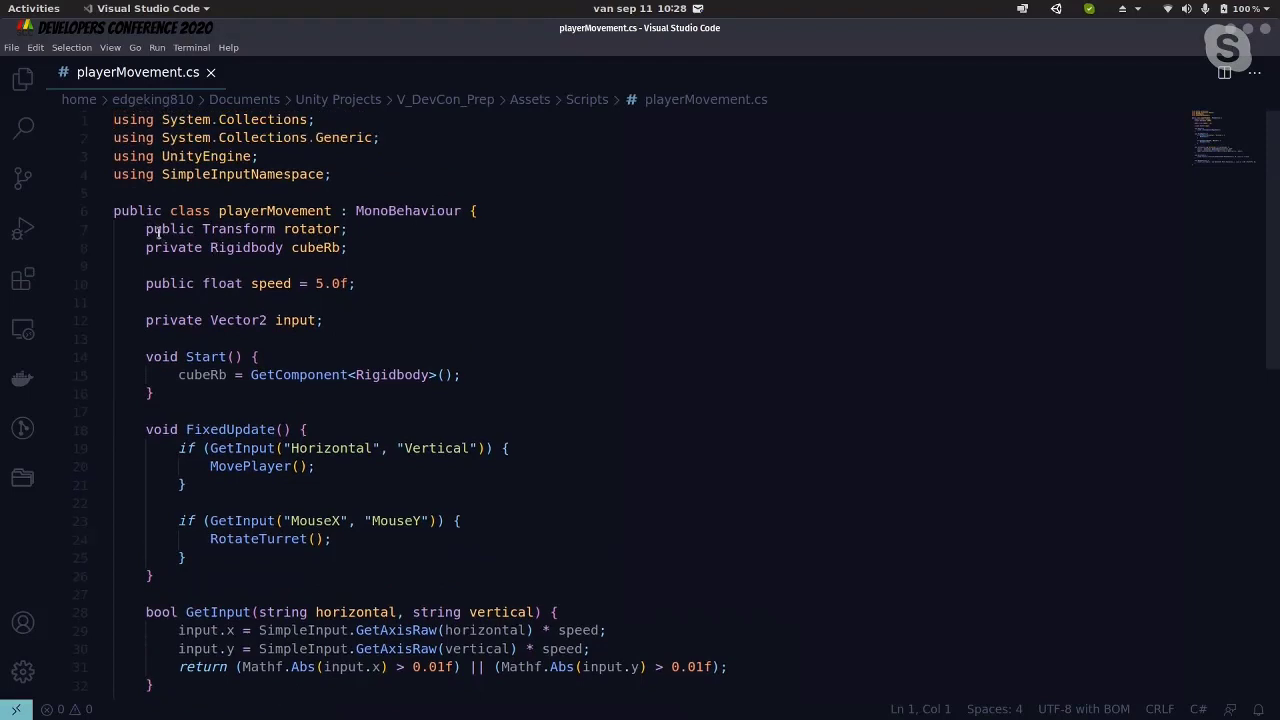
Highlight the rotator field declaration on line 7 to explain it
drag(143, 229, 340, 229)
click(373, 232)
click(449, 259)
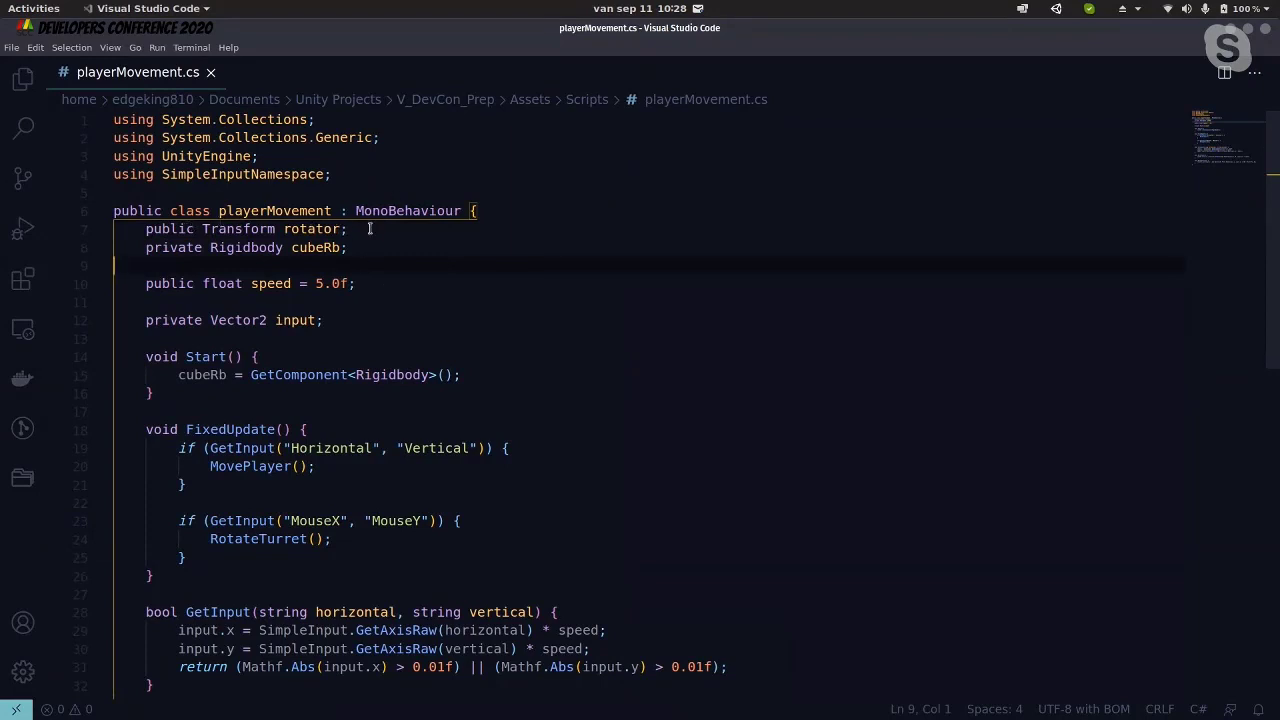
drag(365, 228, 198, 228)
click(196, 228)
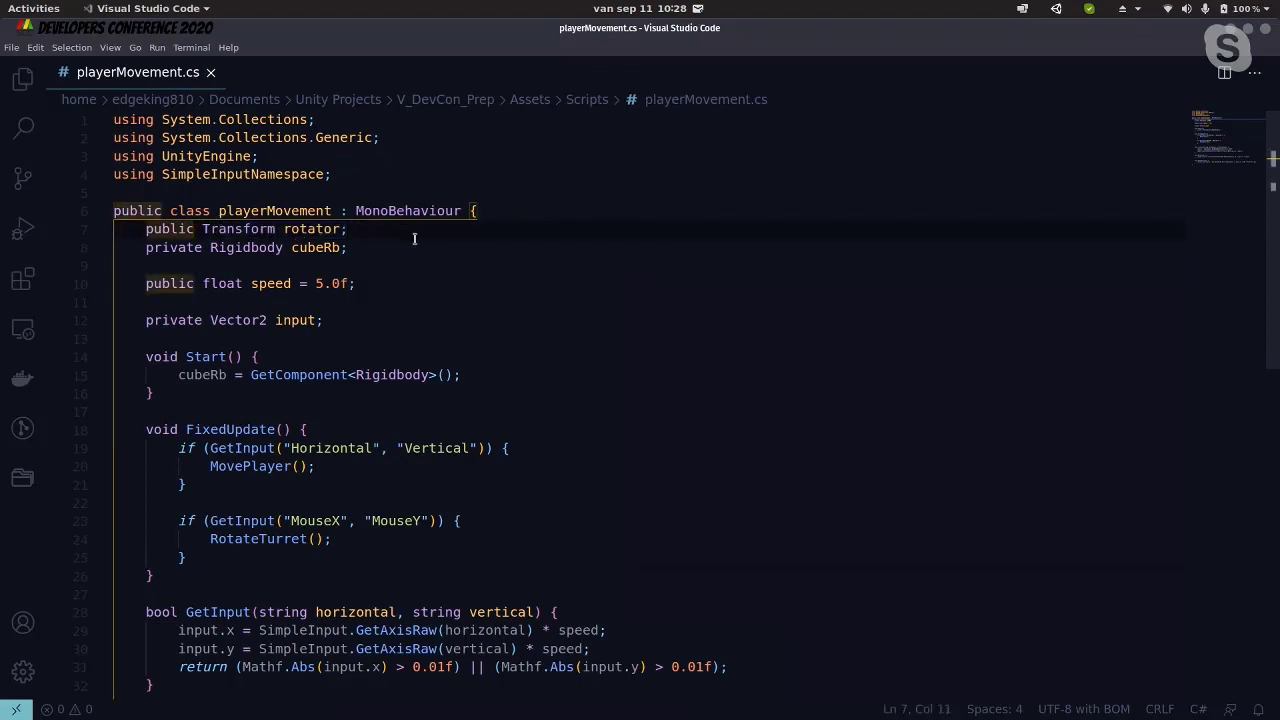
scroll(402, 235, down, 1)
click(366, 238)
Walk through the cubeRb, speed and input field declarations
scroll(474, 263, down, 1)
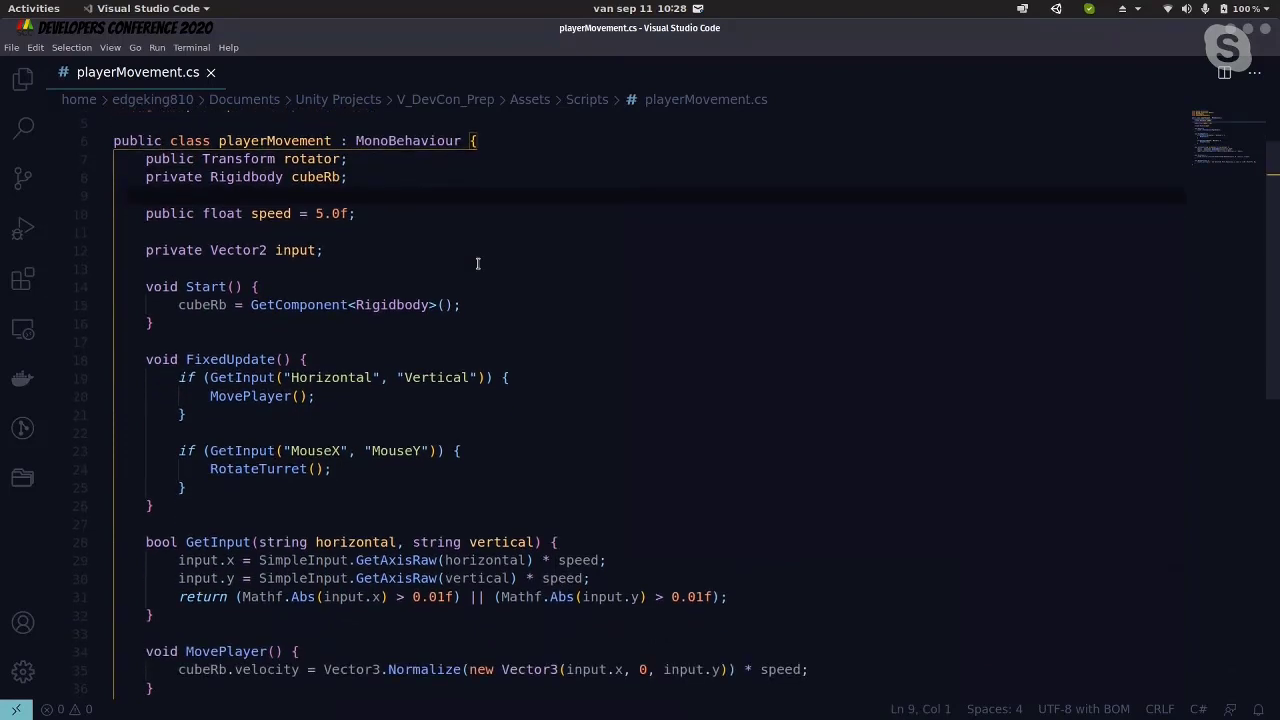
click(313, 176)
key(ctrl+Left)
scroll(380, 181, down, 1)
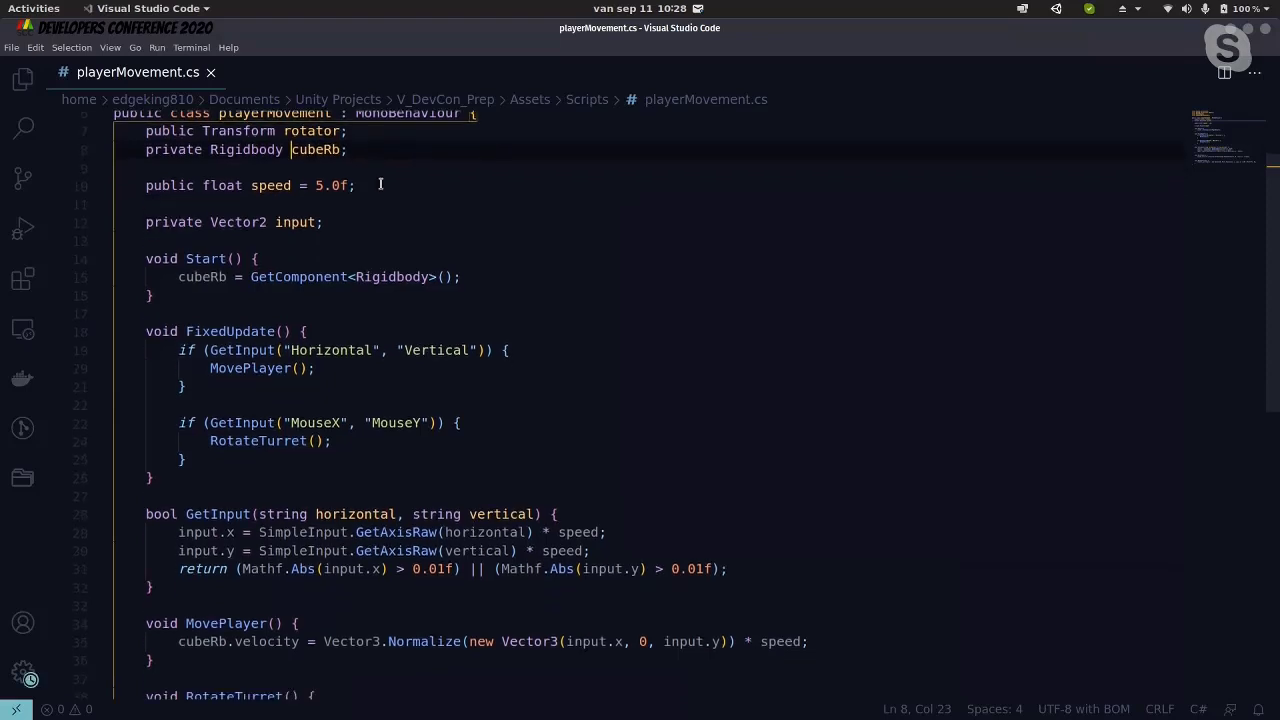
click(423, 180)
scroll(422, 181, down, 1)
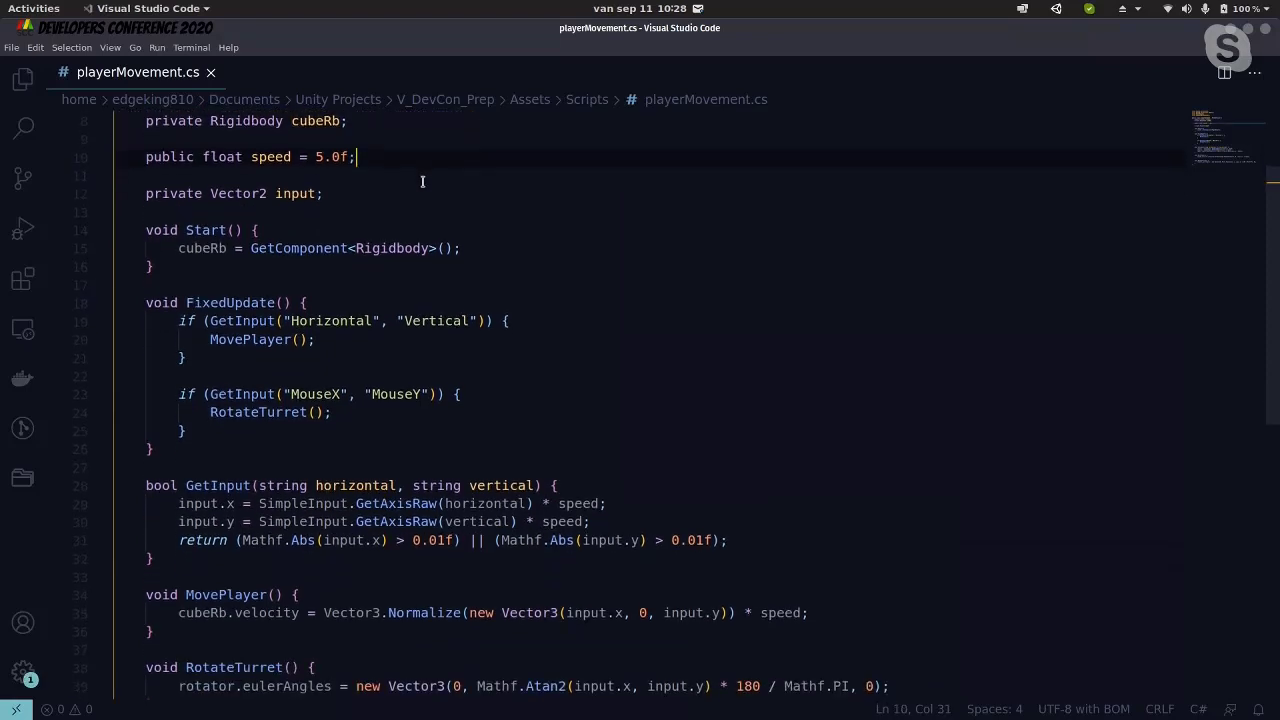
click(346, 198)
scroll(389, 241, down, 1)
scroll(243, 175, down, 1)
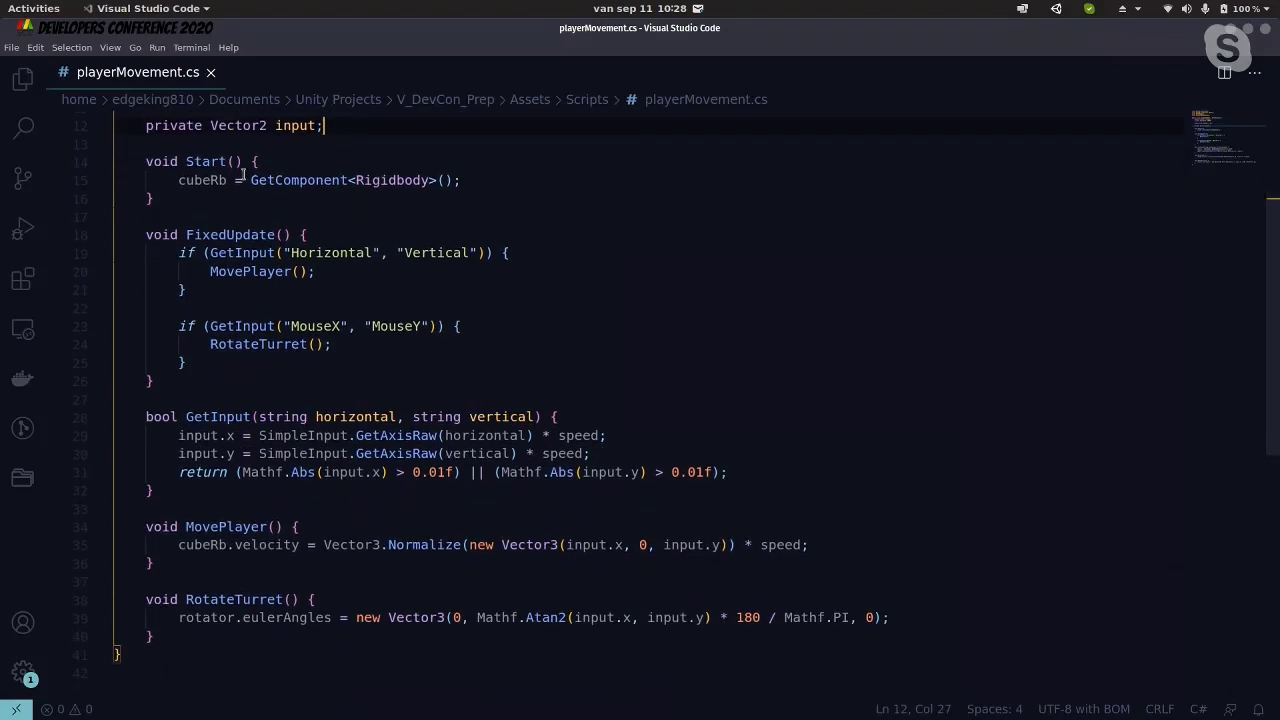
Highlight the Start method to explain what it does
mouse_move(146, 161)
mouse_down()
mouse_move(275, 179)
mouse_move(146, 162)
mouse_up()
click(211, 194)
click(243, 180)
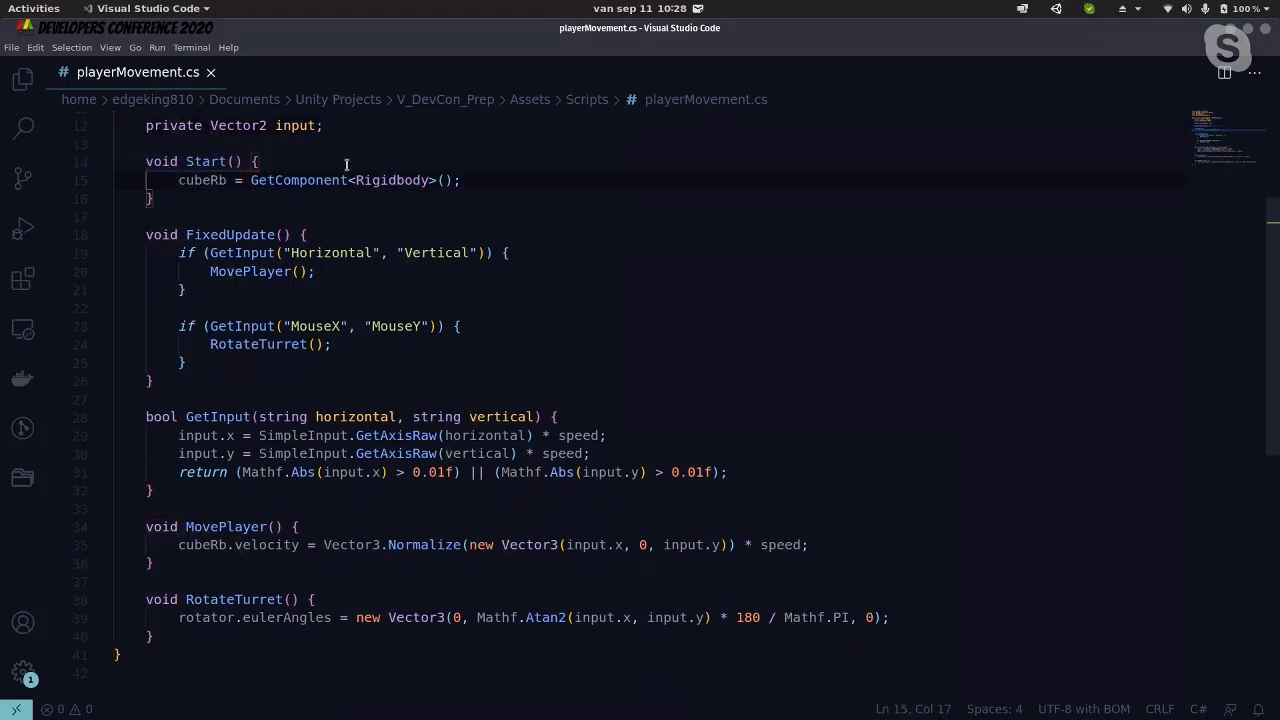
scroll(241, 210, up, 3)
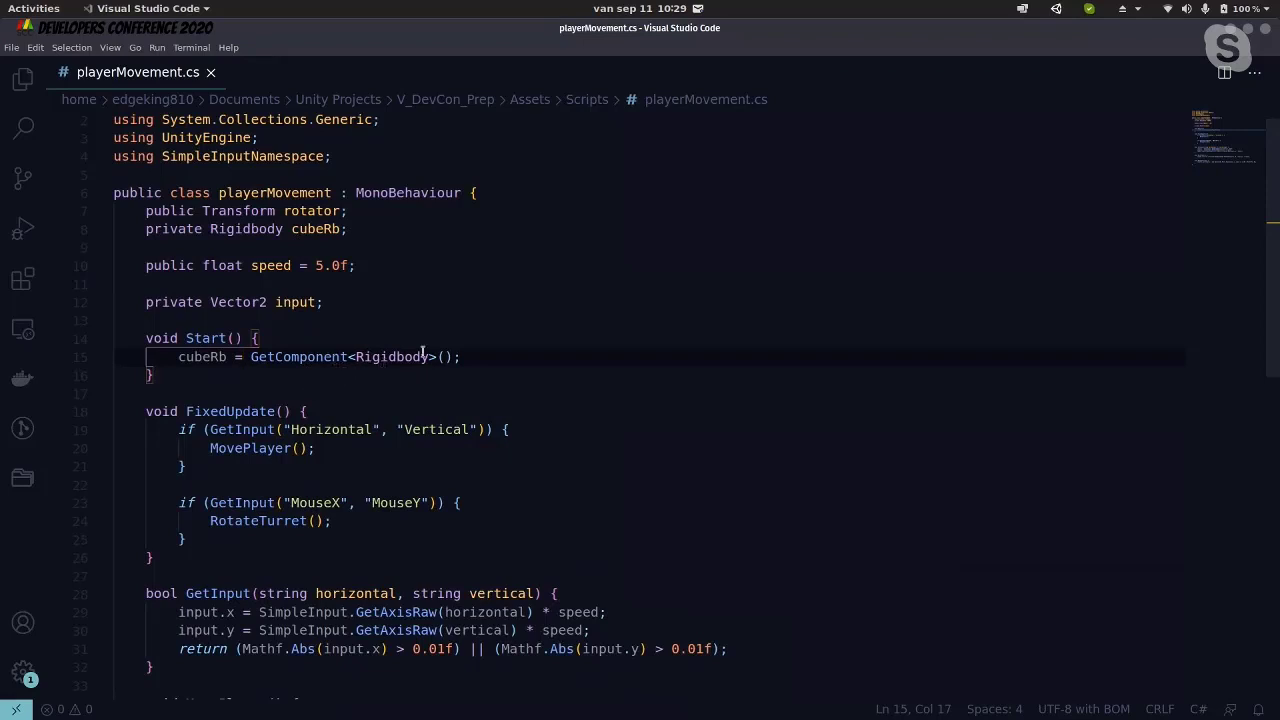
Review the end of the Start method and highlight the FixedUpdate declaration
scroll(423, 350, down, 1)
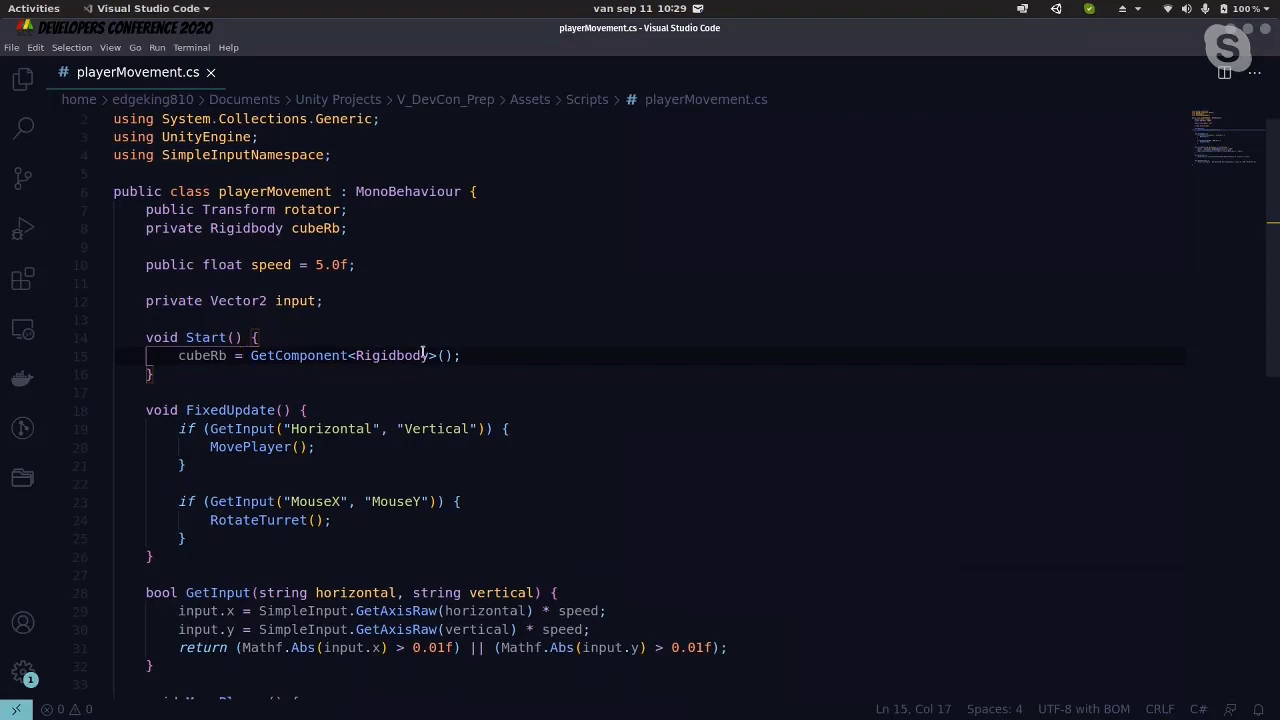
click(273, 376)
scroll(273, 376, down, 2)
scroll(258, 288, down, 1)
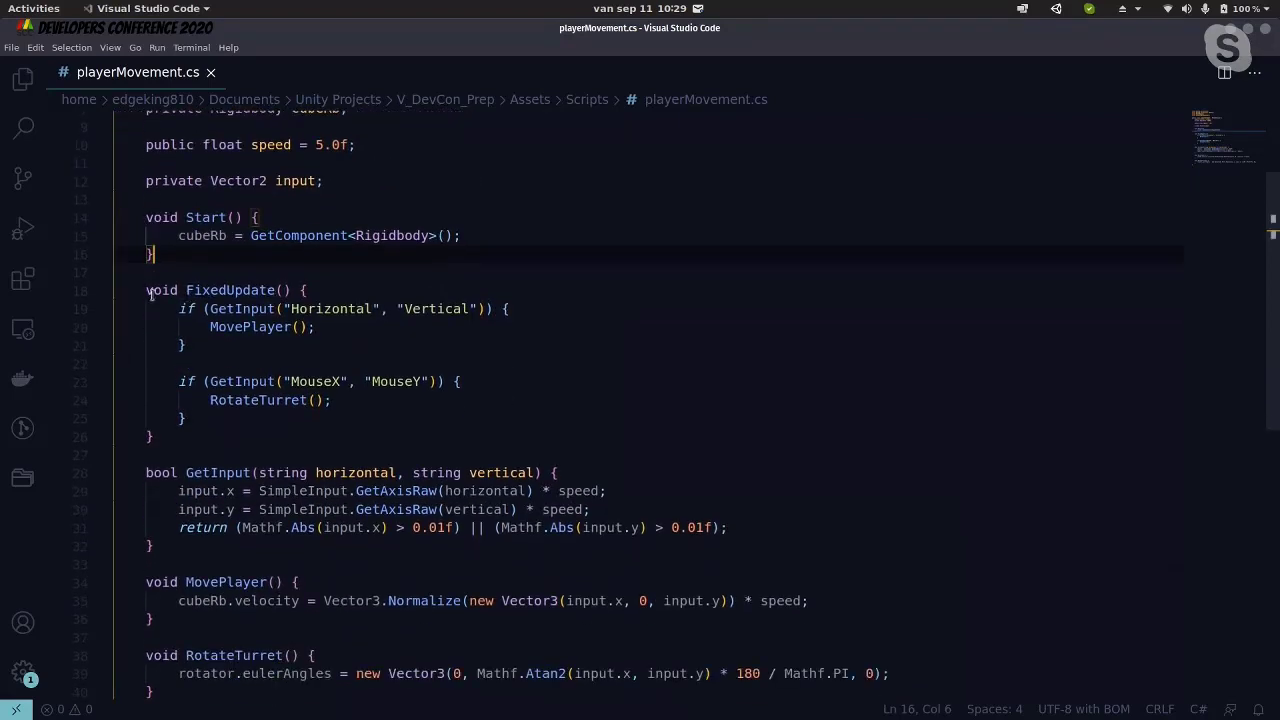
drag(146, 290, 308, 290)
click(385, 282)
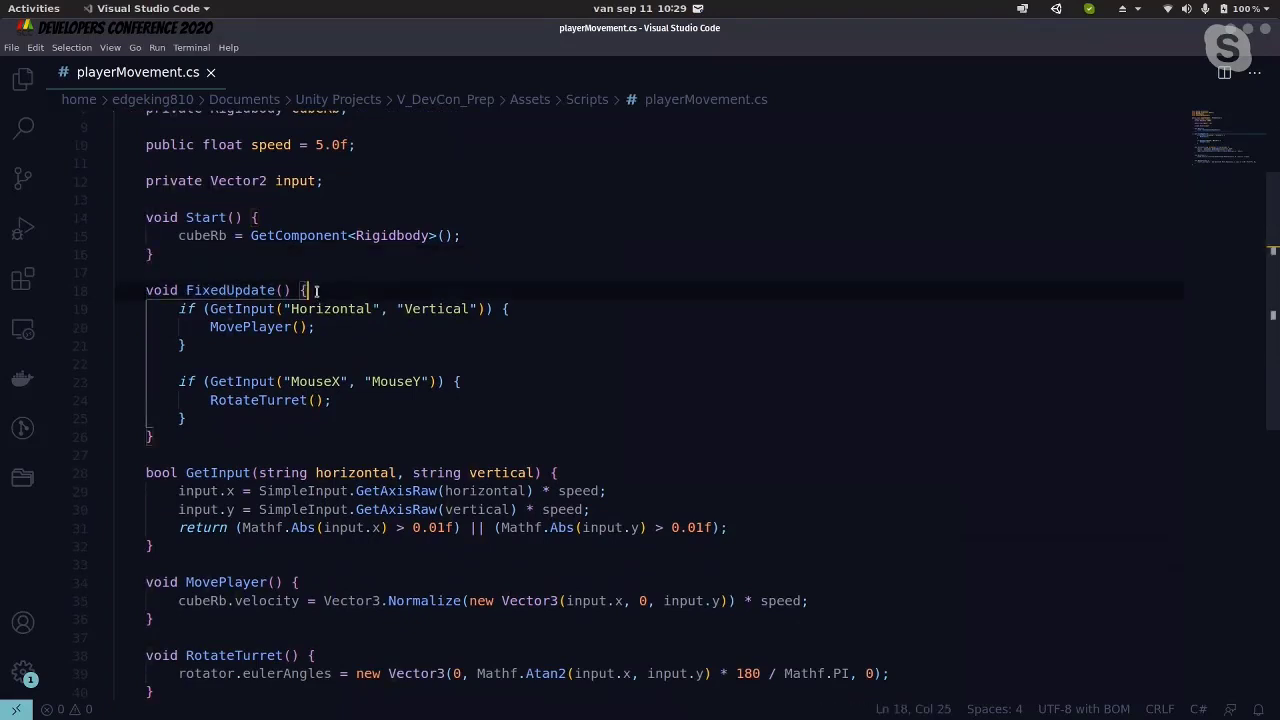
scroll(371, 265, up, 2)
scroll(297, 384, down, 3)
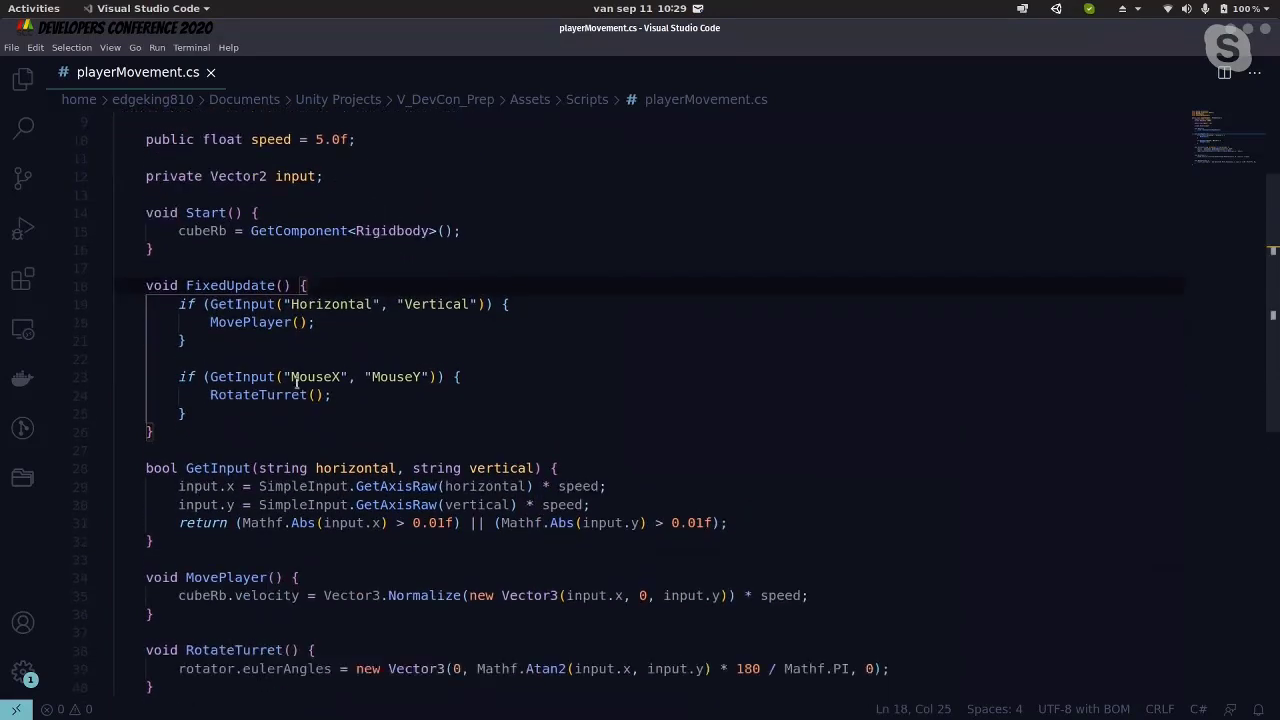
scroll(259, 283, up, 2)
scroll(207, 437, down, 3)
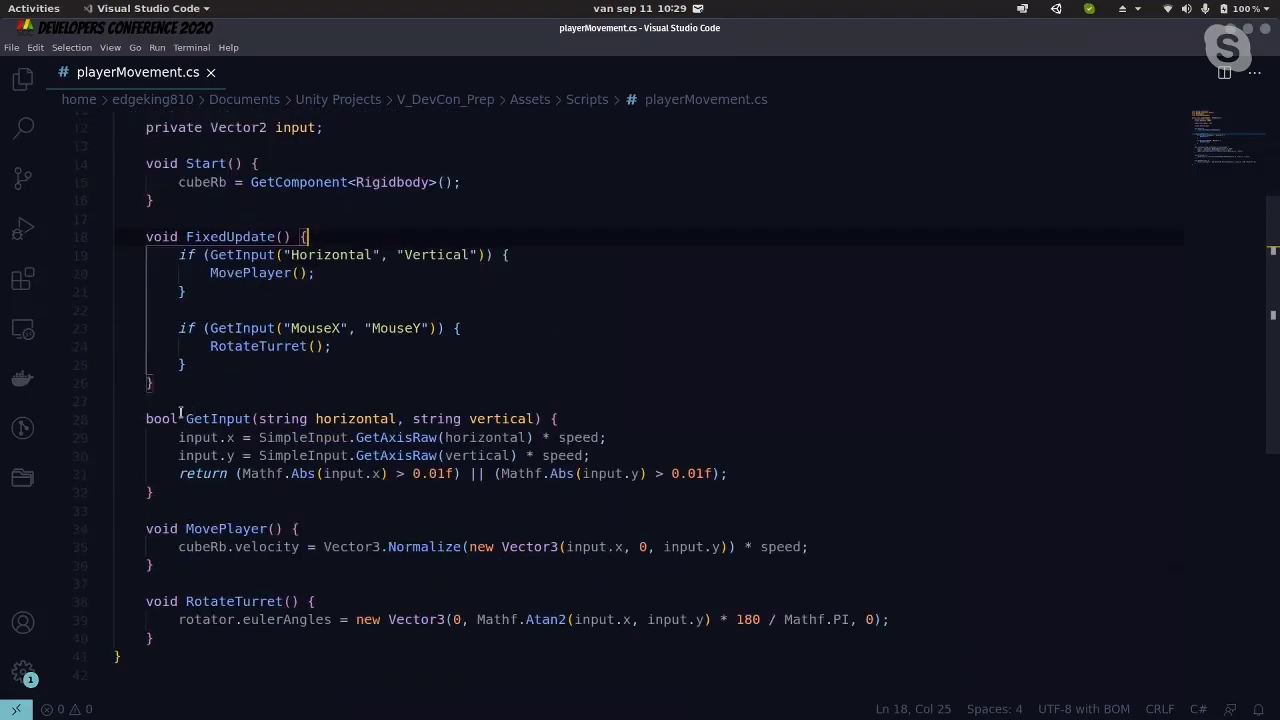
Select the GetInput method signature and the SimpleInput class name to explain input reading
drag(183, 418, 543, 415)
scroll(564, 406, up, 5)
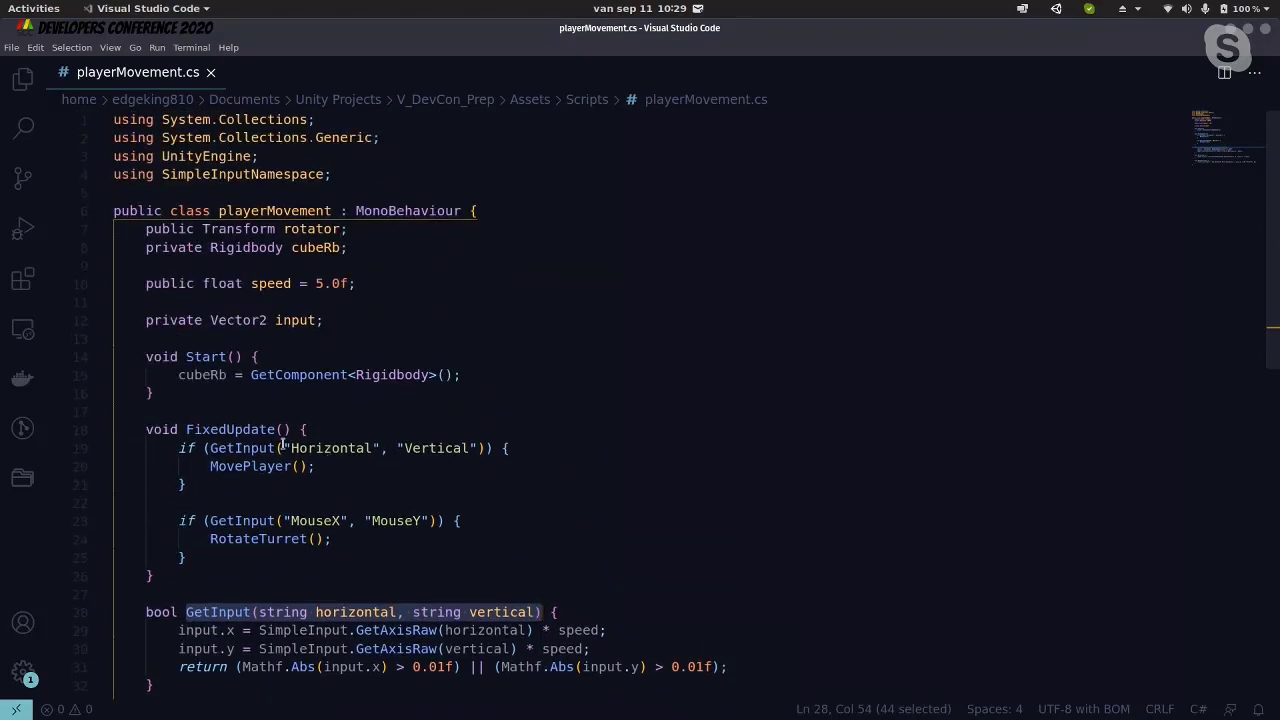
scroll(589, 431, down, 4)
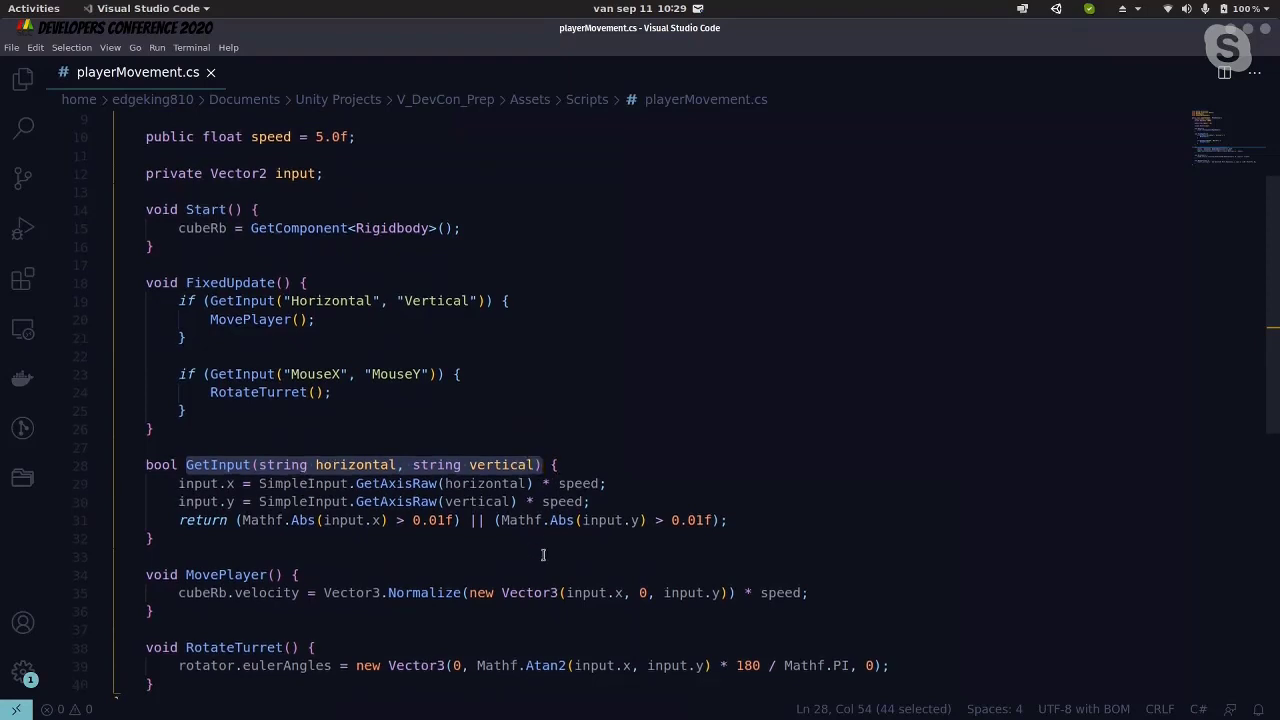
scroll(452, 434, down, 3)
double_click(303, 379)
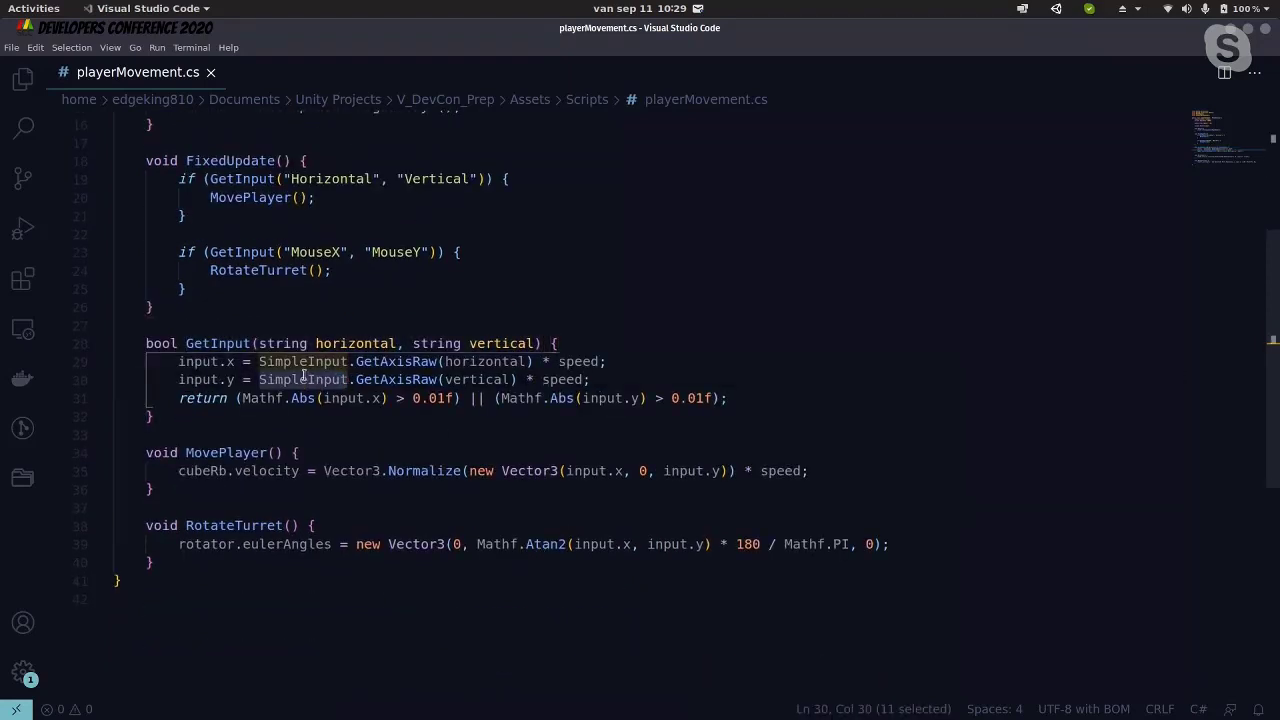
scroll(303, 375, up, 5)
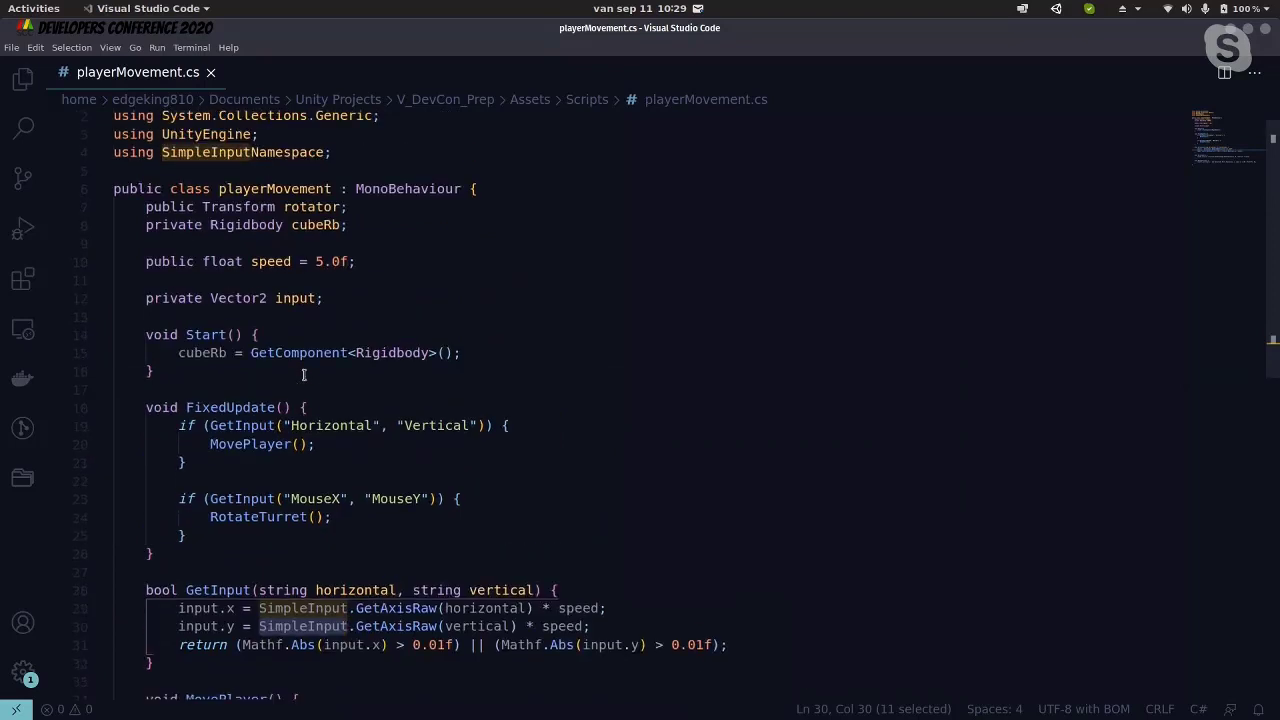
scroll(303, 374, down, 3)
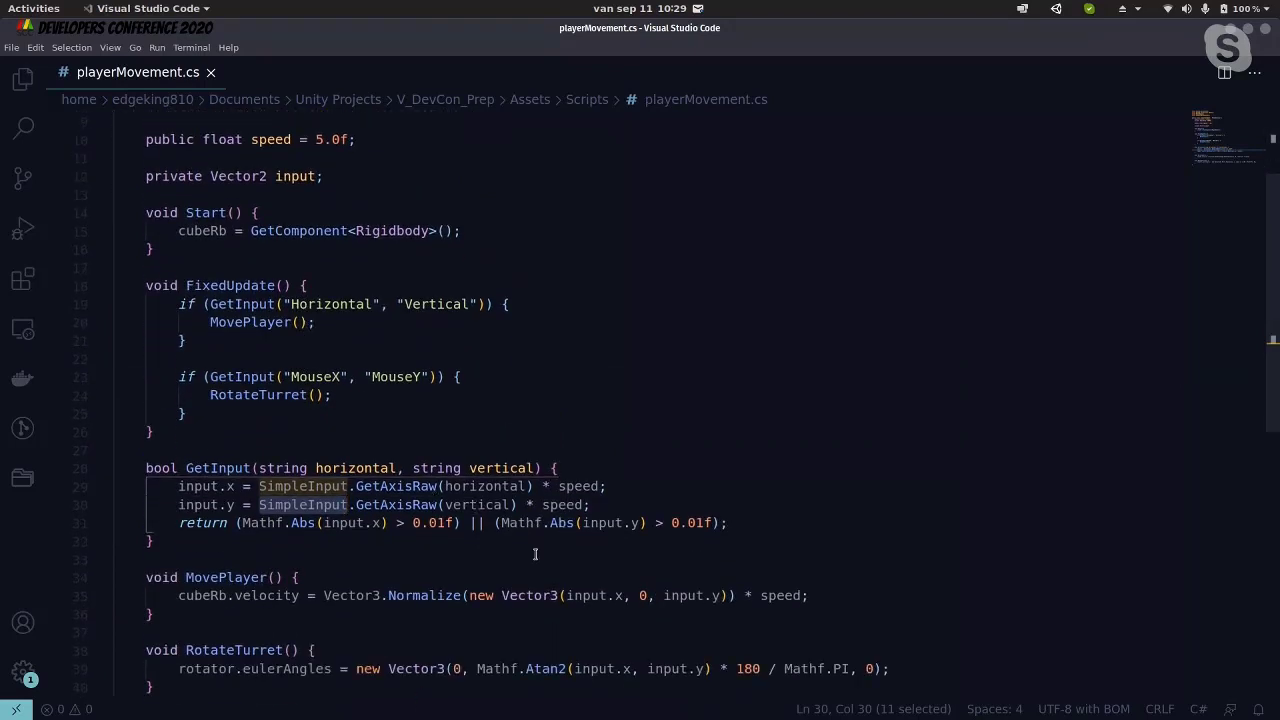
click(770, 524)
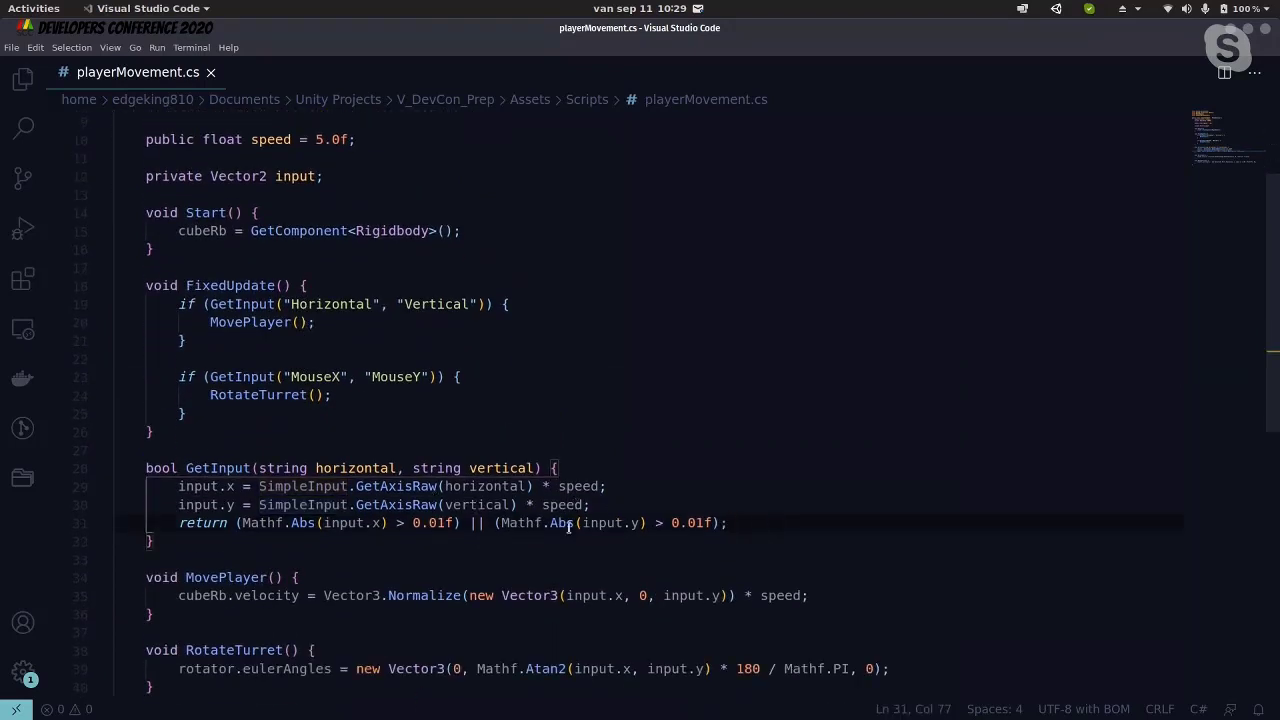
Highlight cubeRb.velocity on line 35 and step through the RotateTurret code
scroll(569, 527, down, 1)
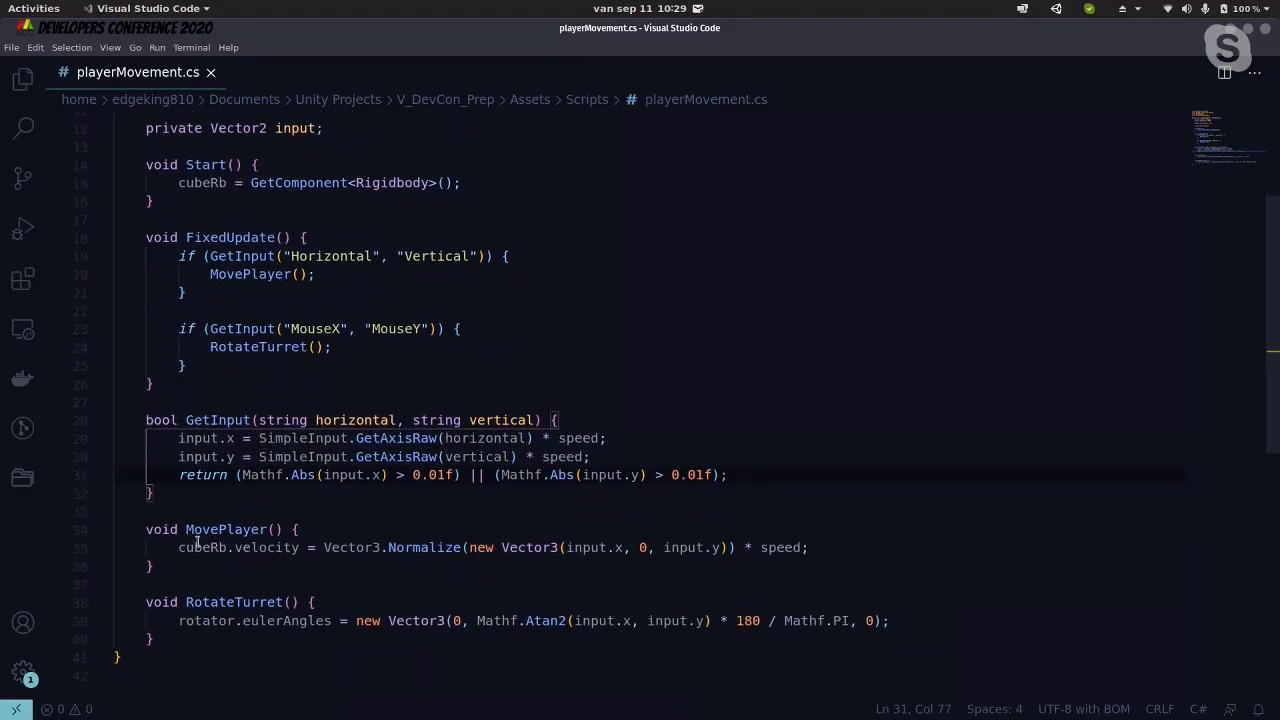
drag(174, 547, 300, 547)
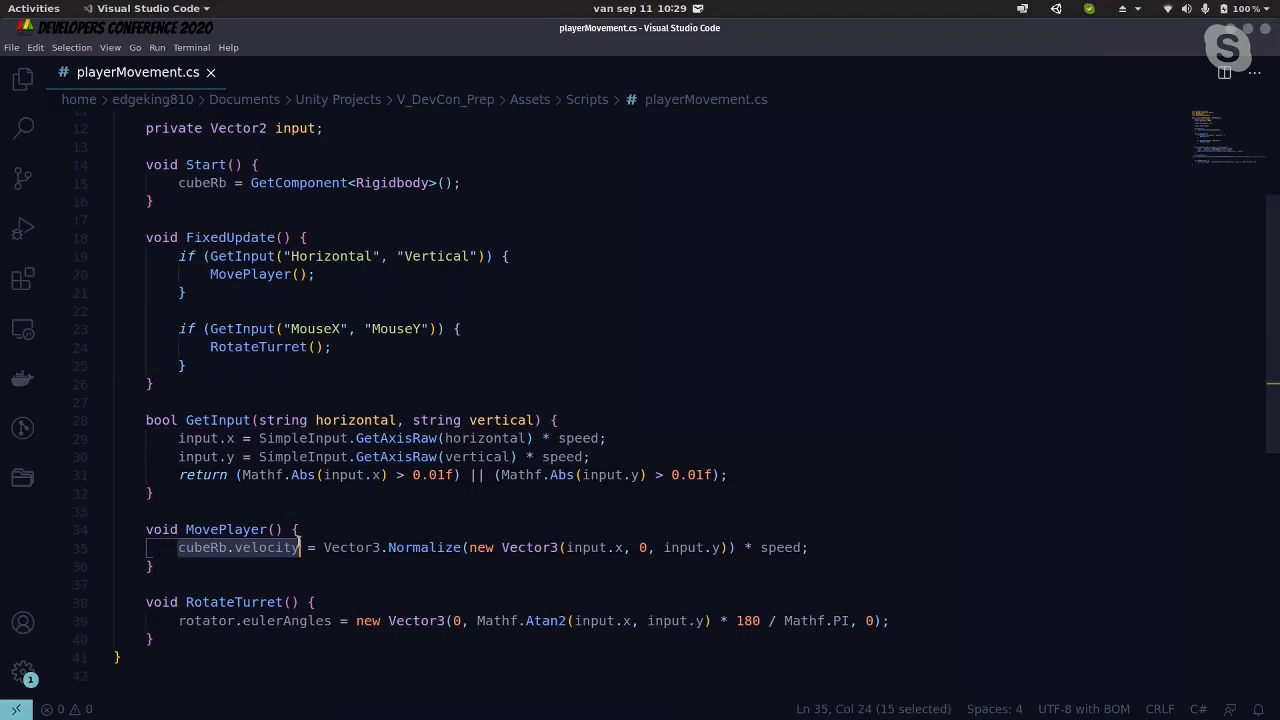
click(309, 529)
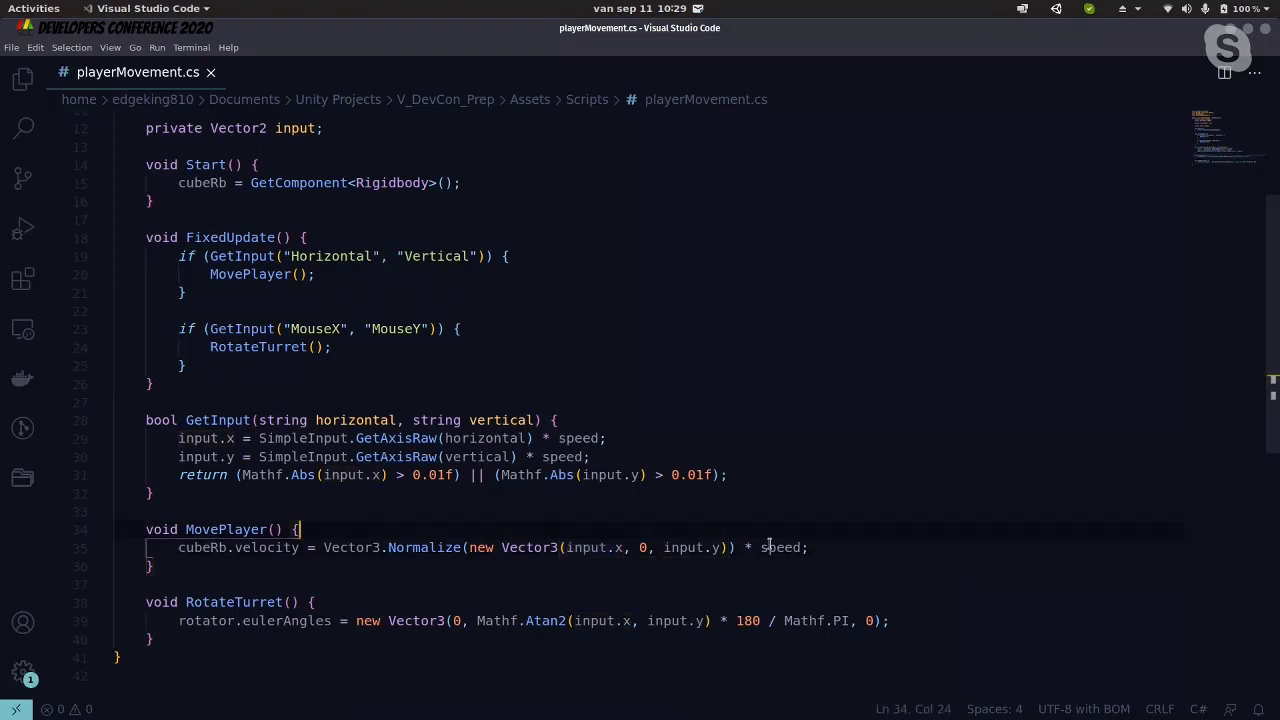
scroll(837, 548, up, 1)
click(837, 562)
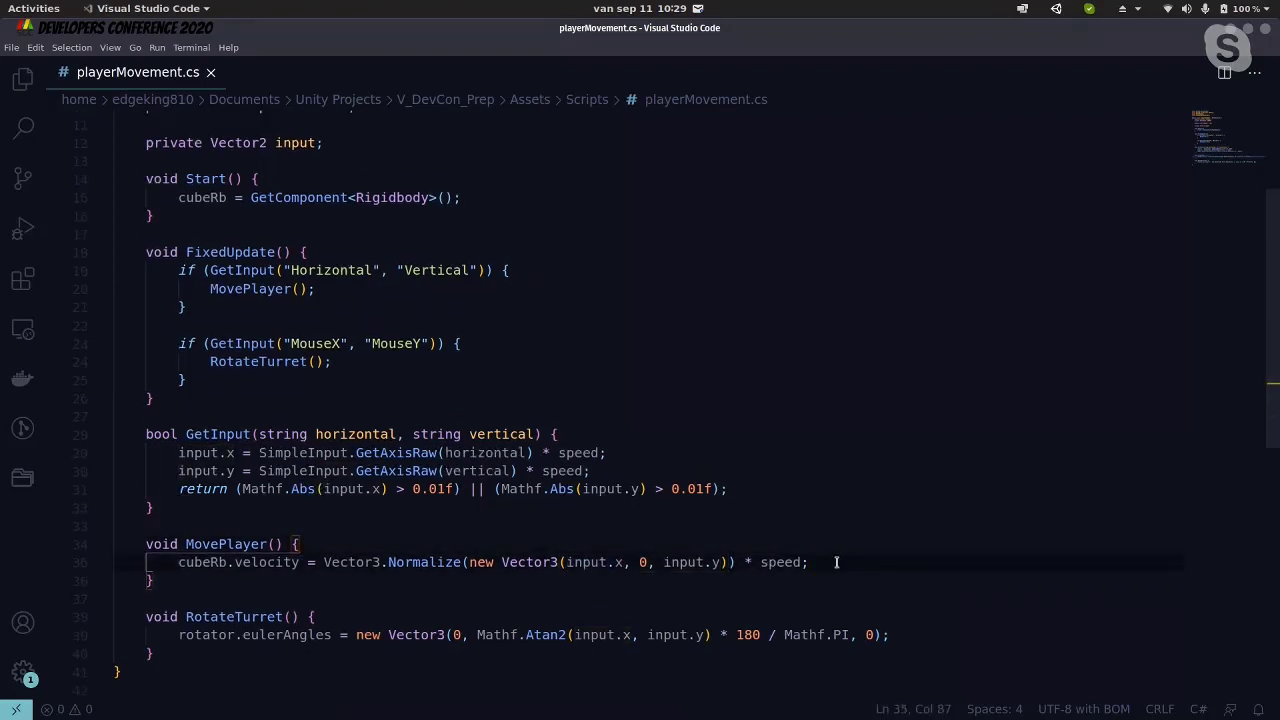
scroll(836, 562, down, 2)
scroll(253, 580, up, 2)
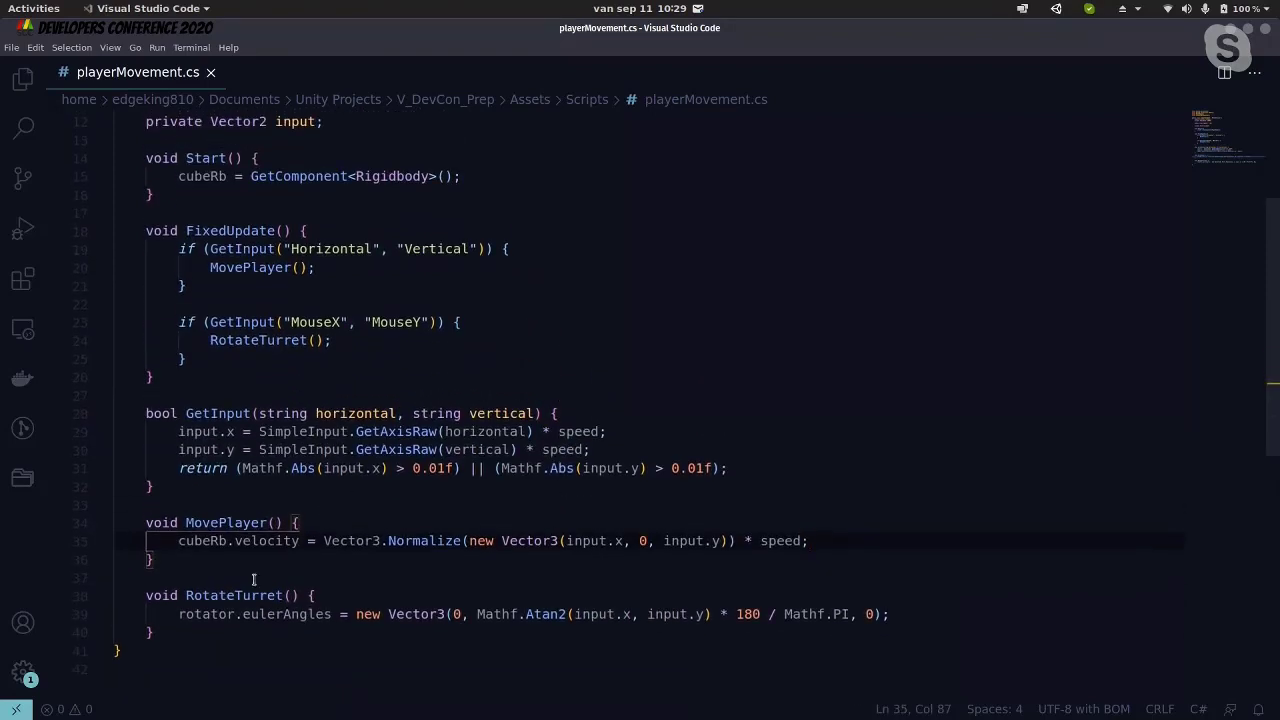
click(203, 595)
click(353, 346)
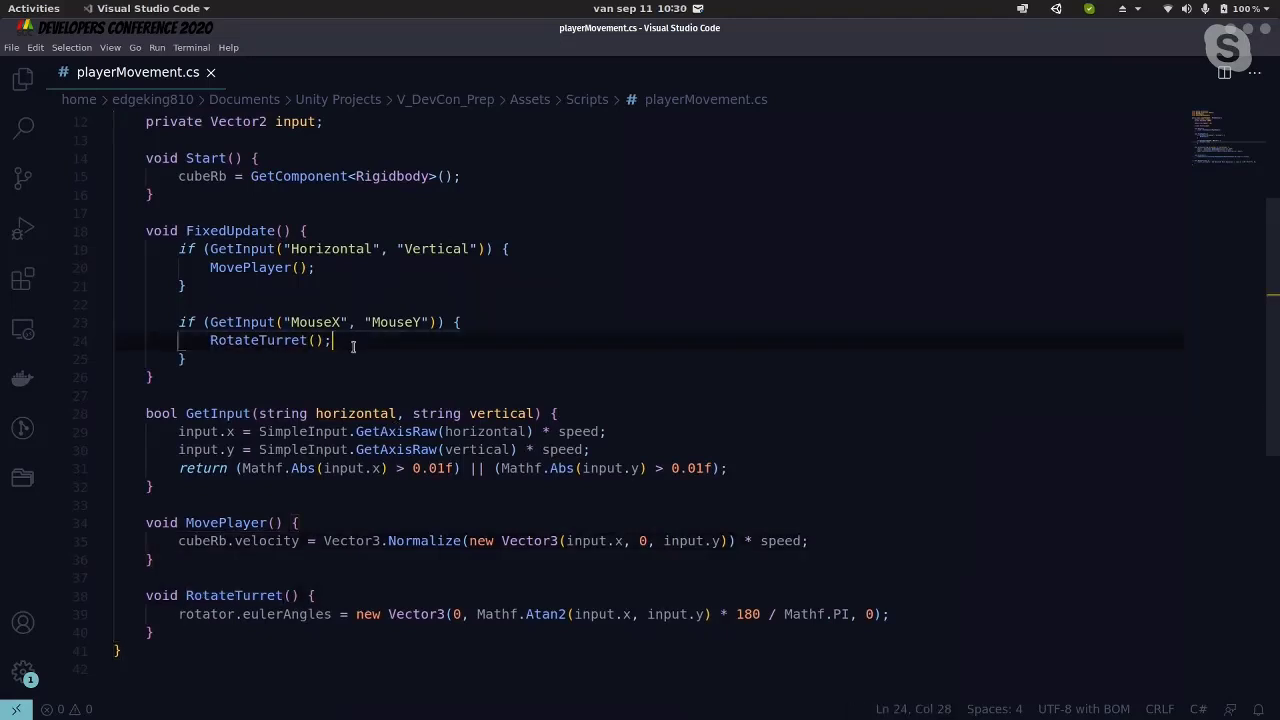
click(298, 360)
click(266, 302)
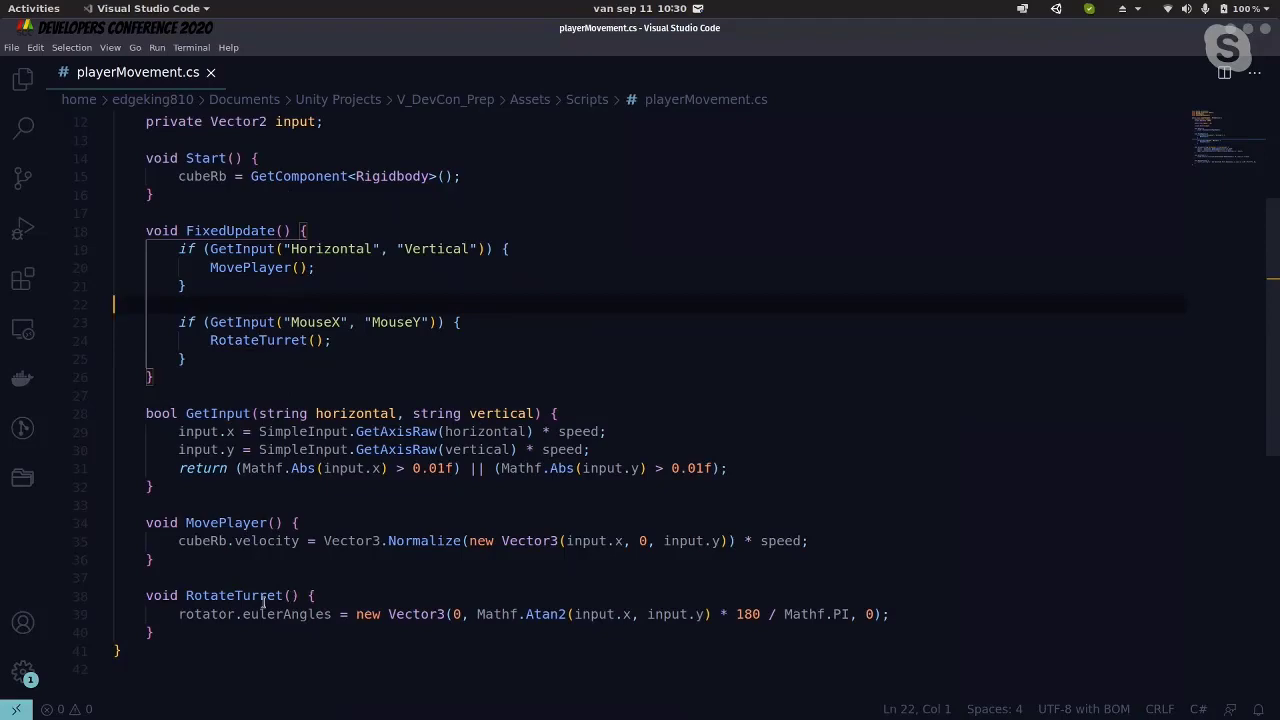
Scroll back through the script and return to the Unity editor
scroll(508, 526, up, 4)
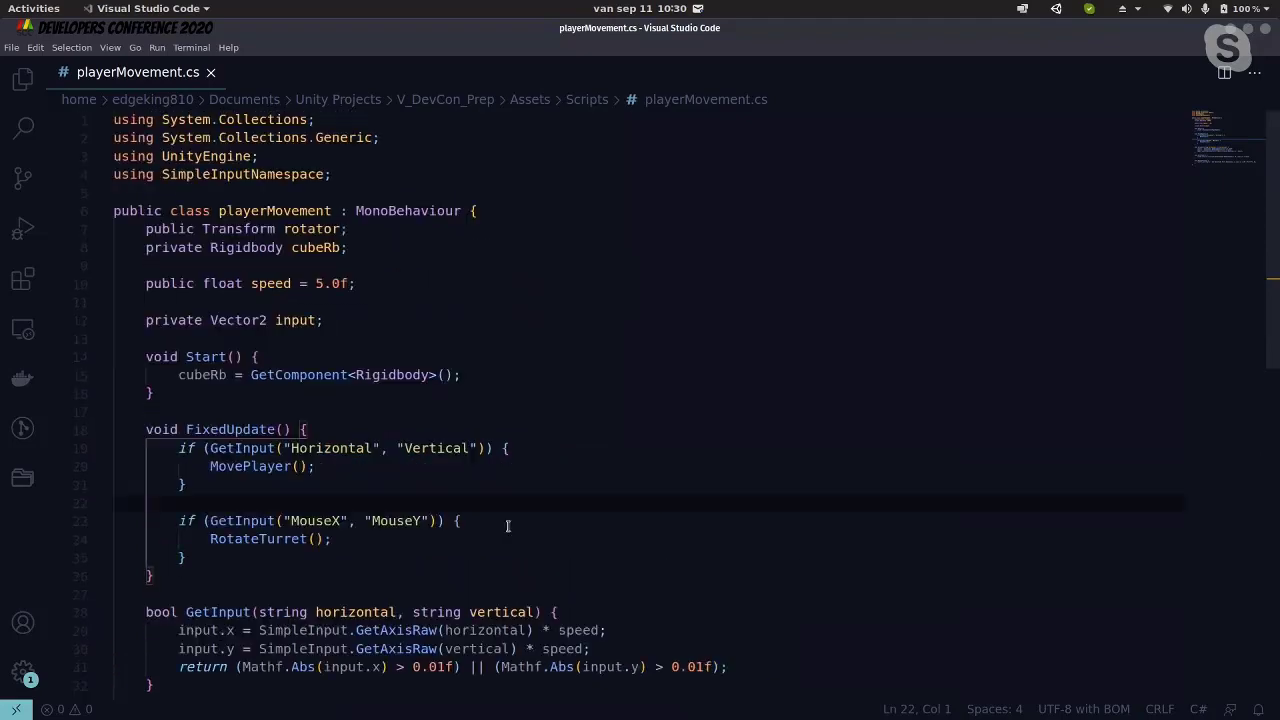
scroll(508, 526, down, 9)
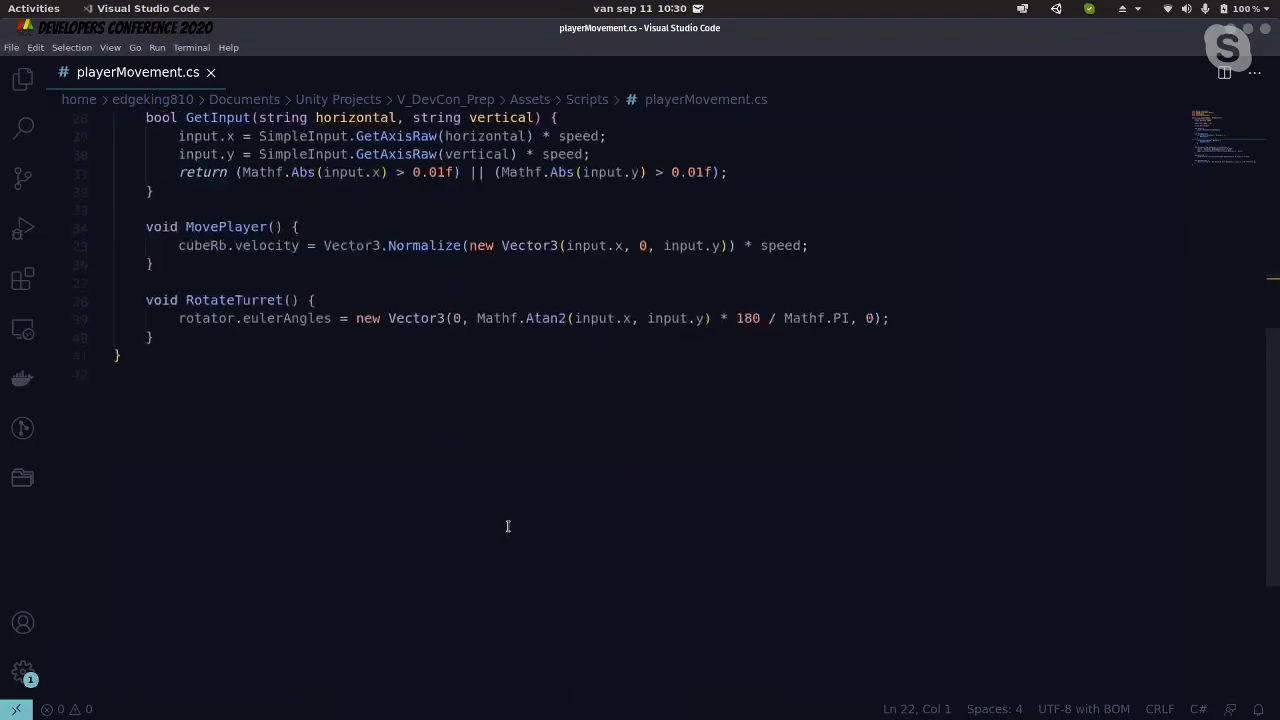
key(alt+Tab)
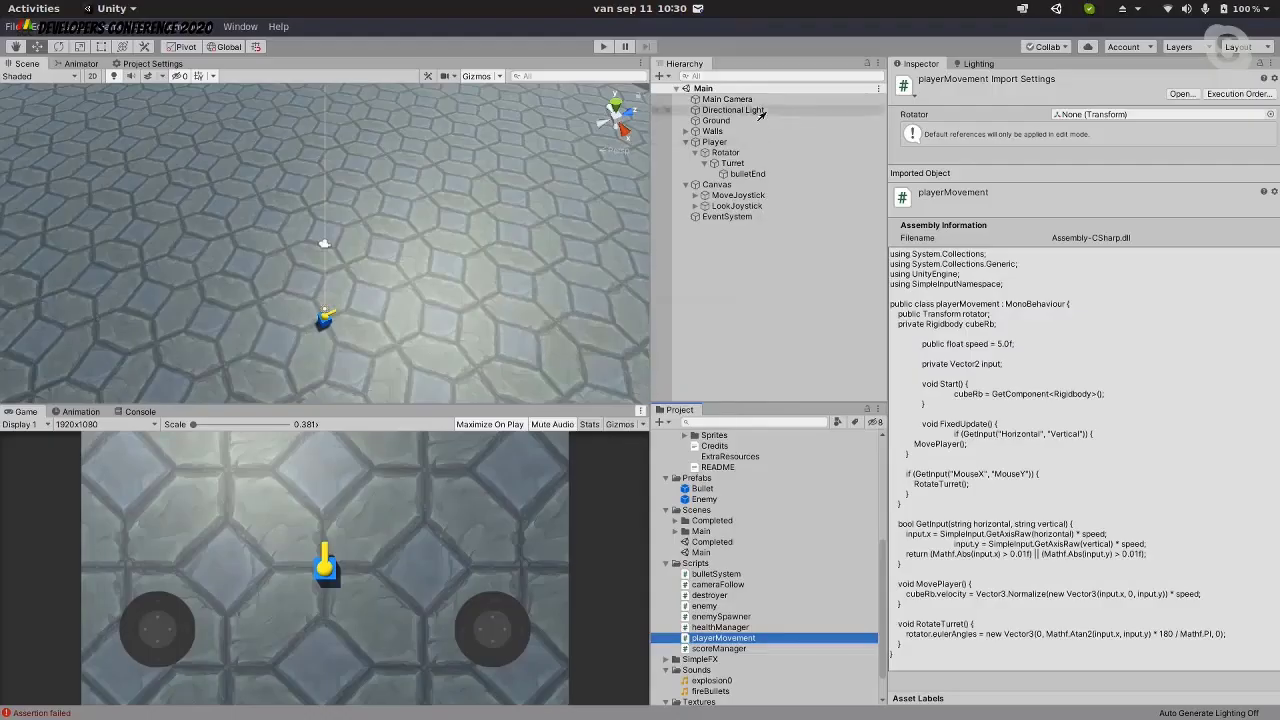
Drag playerMovement onto the Player in the Inspector, adding Rotator and Speed 5 fields
click(716, 142)
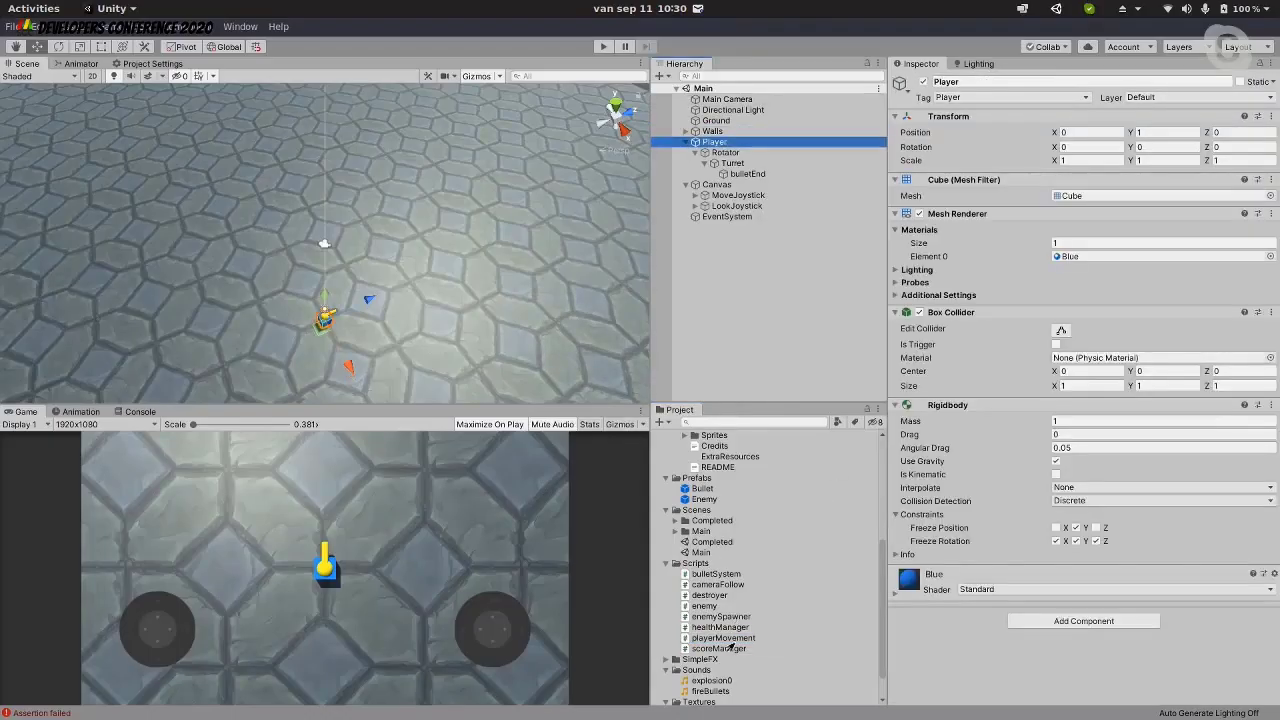
drag(722, 638, 745, 144)
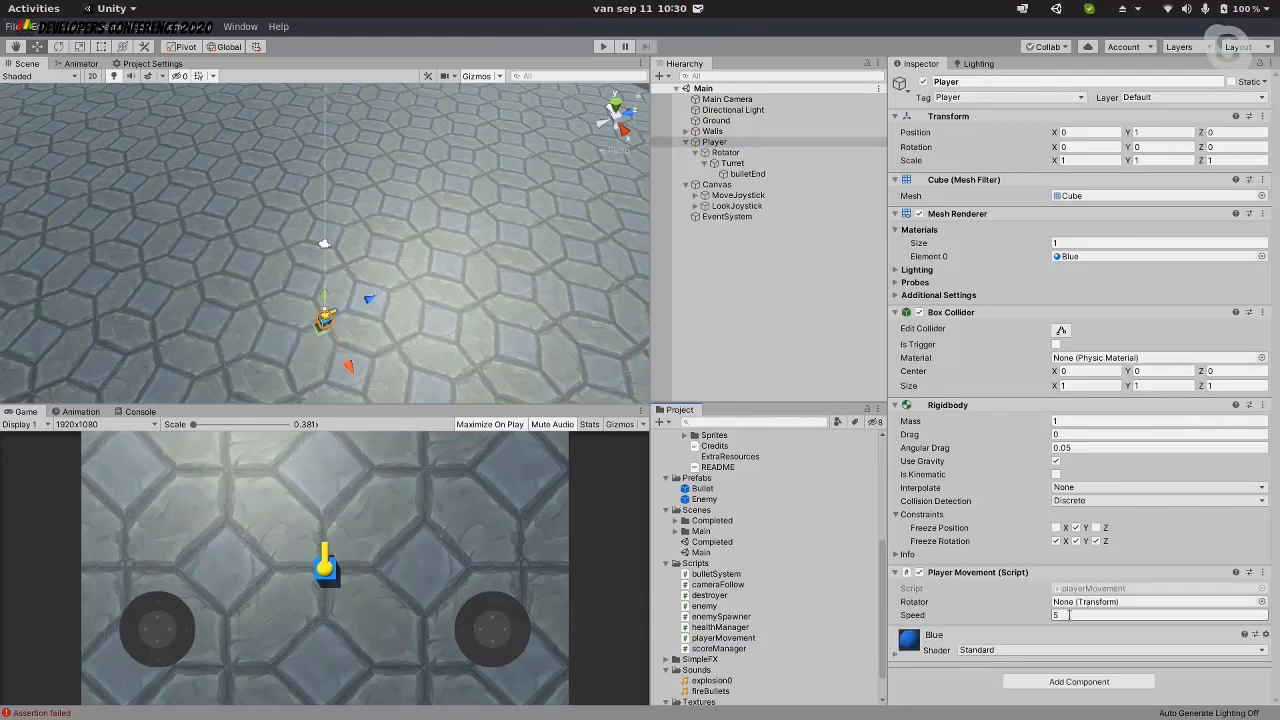
click(724, 144)
Assign Rotator to the script's Rotator field and test both joysticks in play mode
mouse_move(1100, 612)
mouse_down()
mouse_move(1120, 606)
mouse_move(1100, 602)
mouse_up()
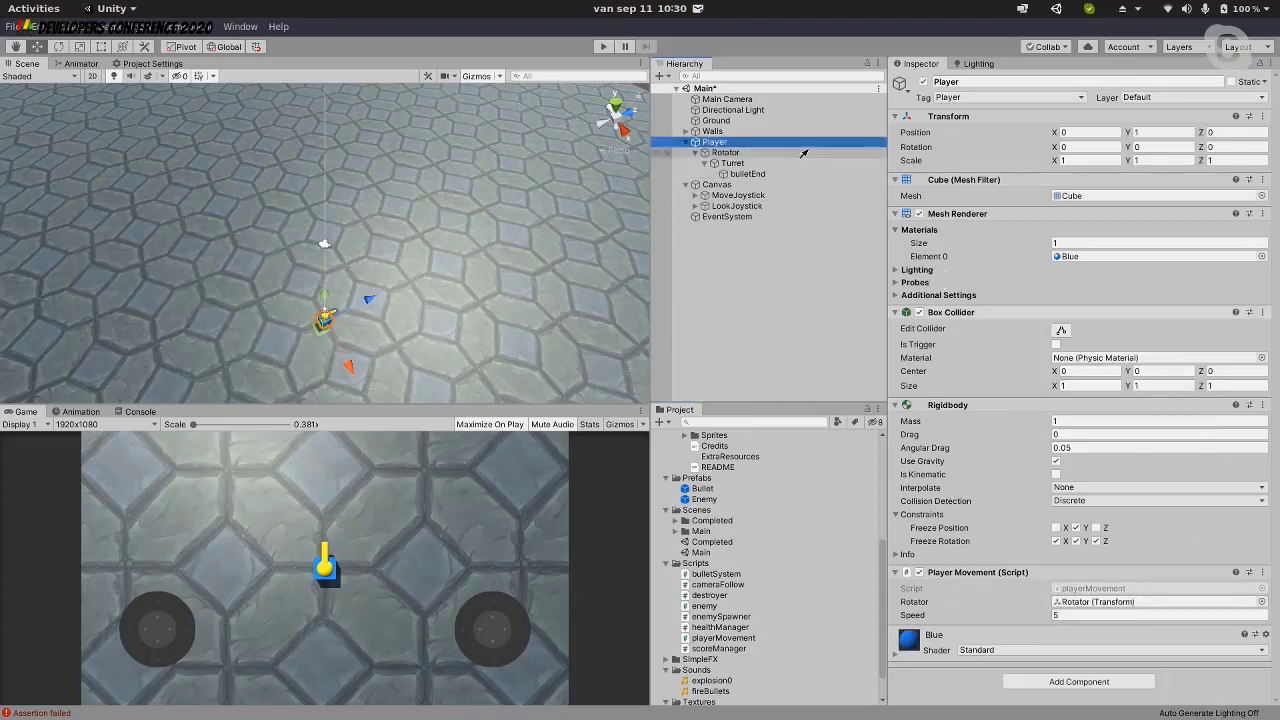
click(603, 47)
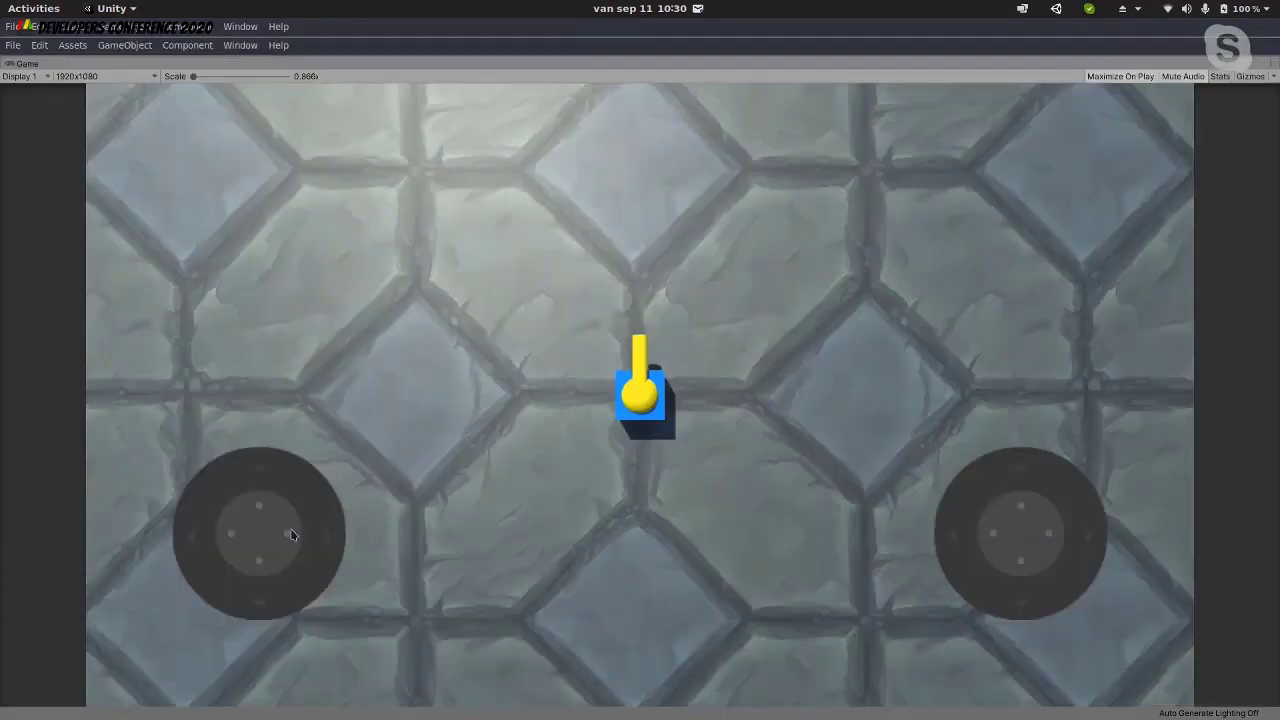
drag(291, 535, 82, 530)
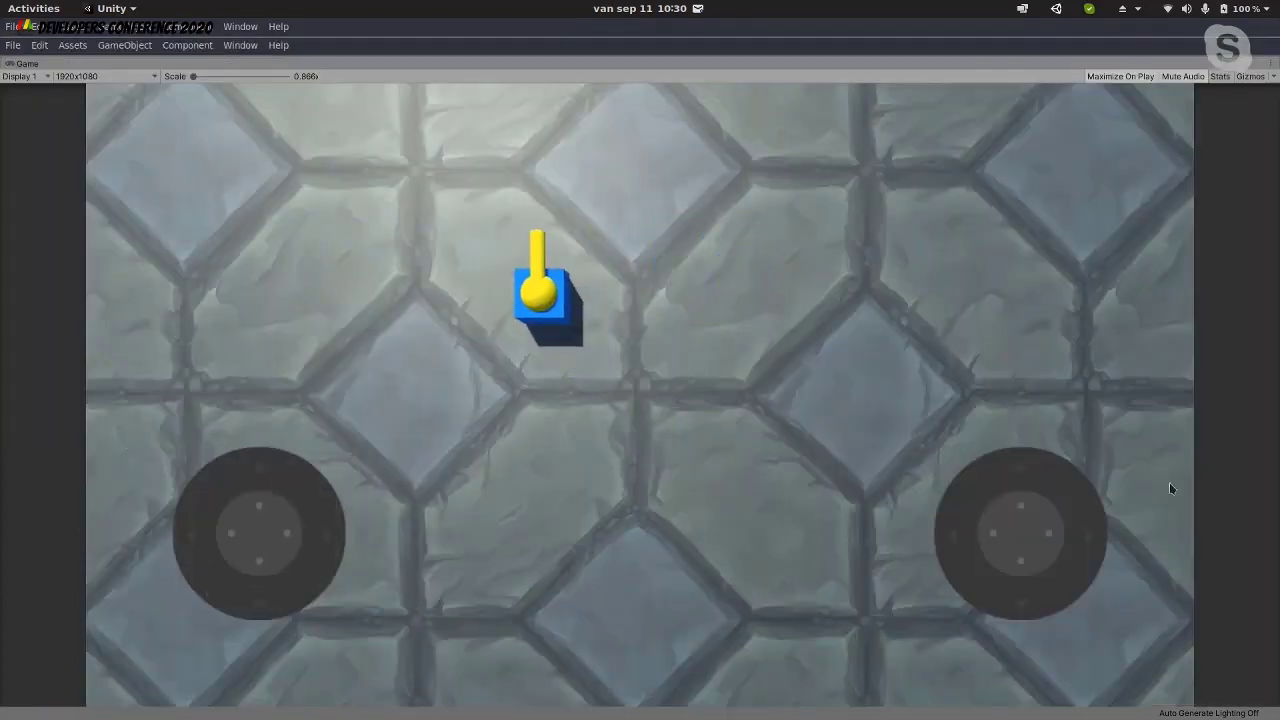
drag(1010, 516, 968, 505)
click(601, 47)
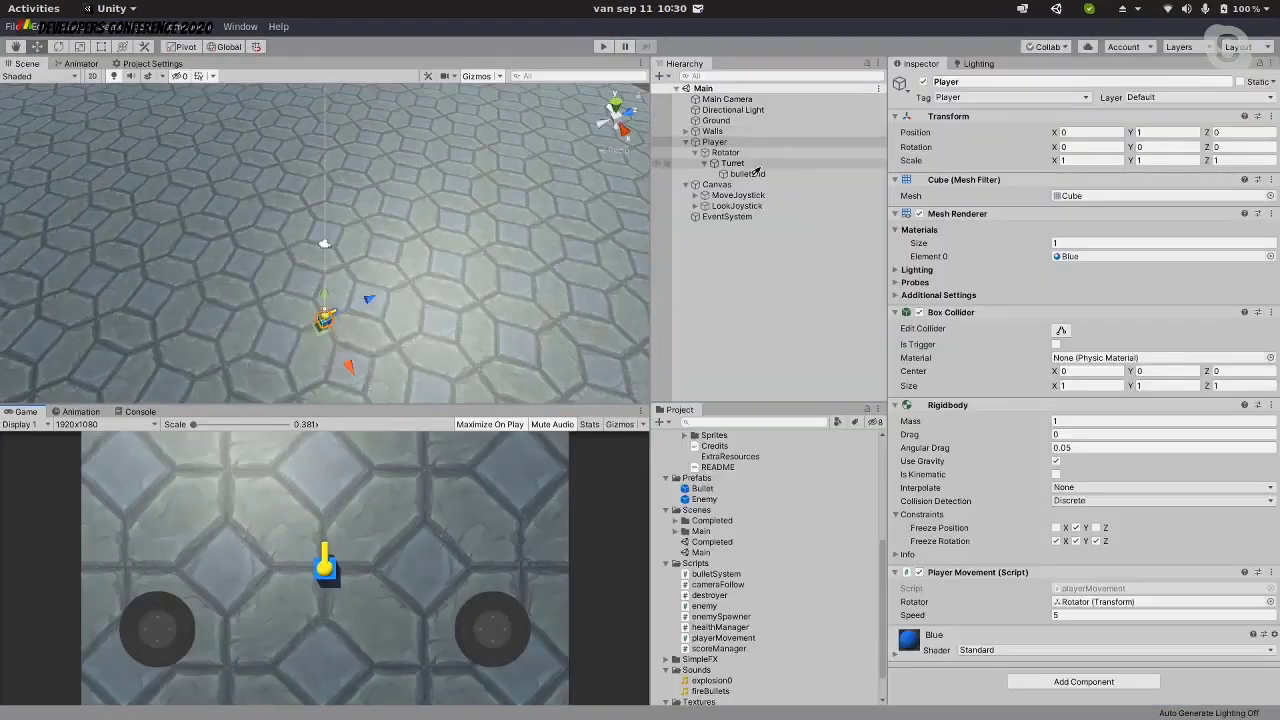
Compare LookJoystick's MoveX/MoveY axes with the MouseX/MouseY axes the script reads
click(768, 164)
click(748, 174)
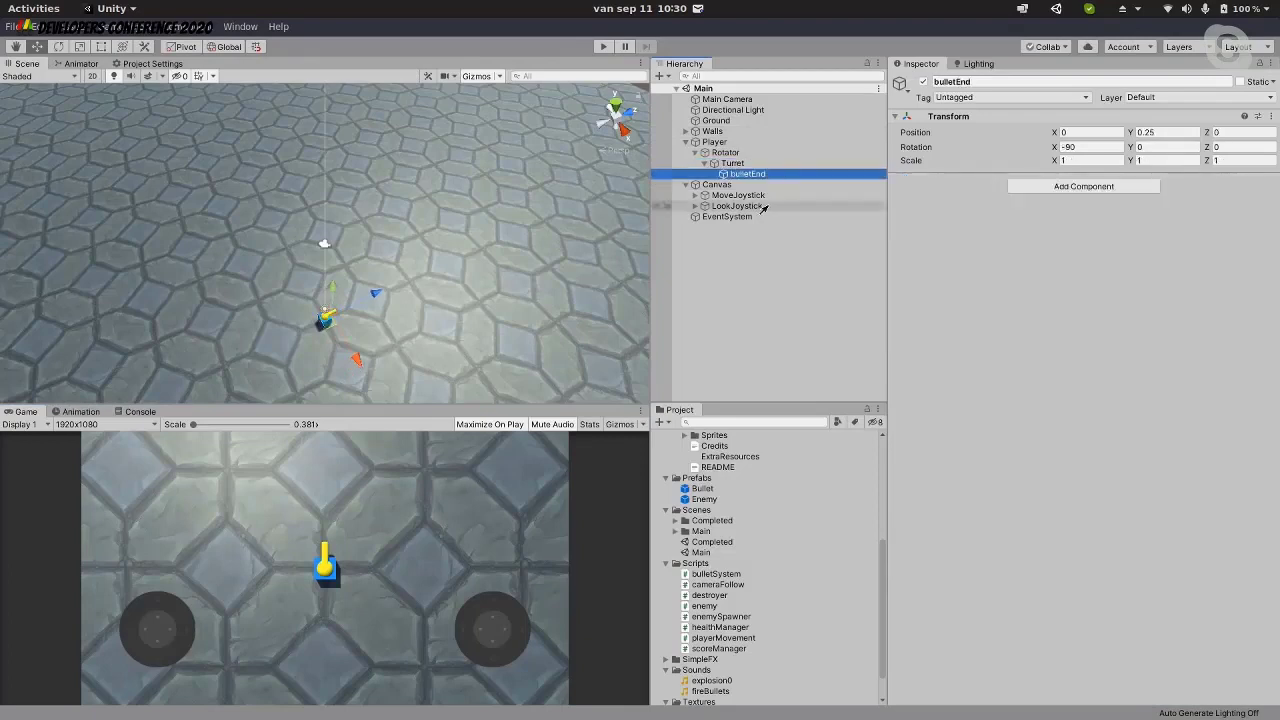
click(728, 216)
click(740, 195)
click(745, 206)
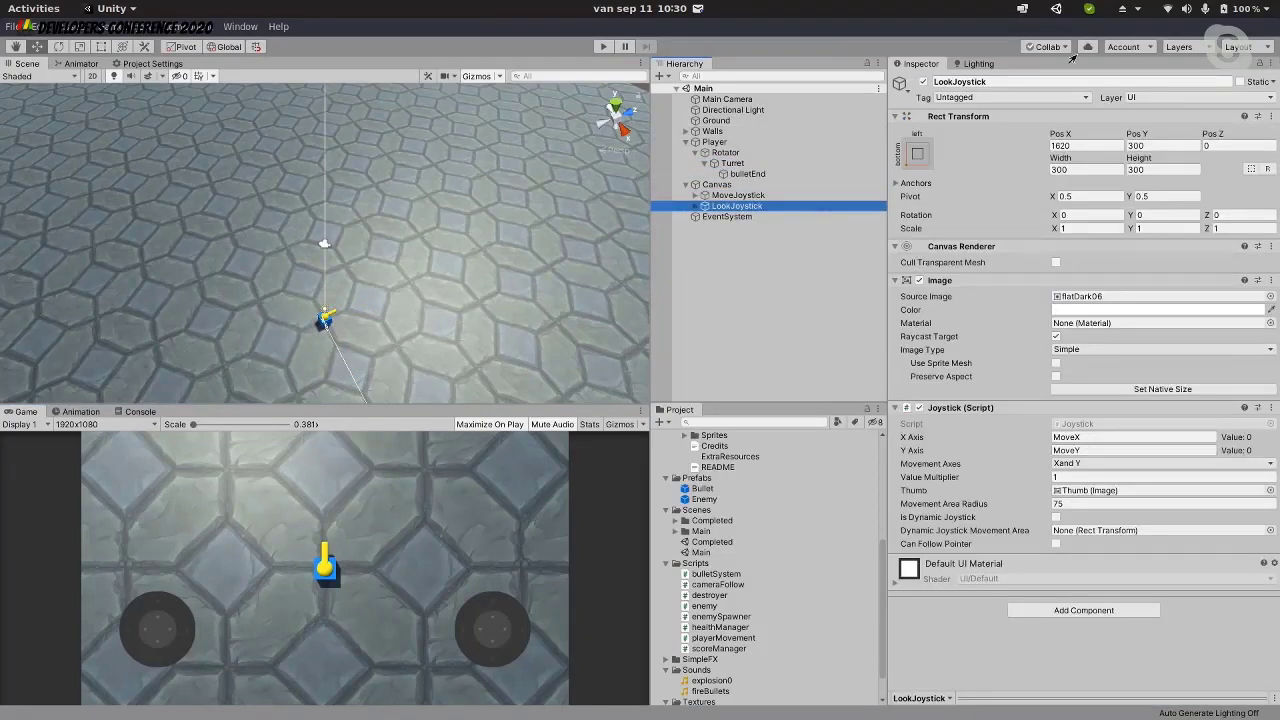
key(alt+Tab)
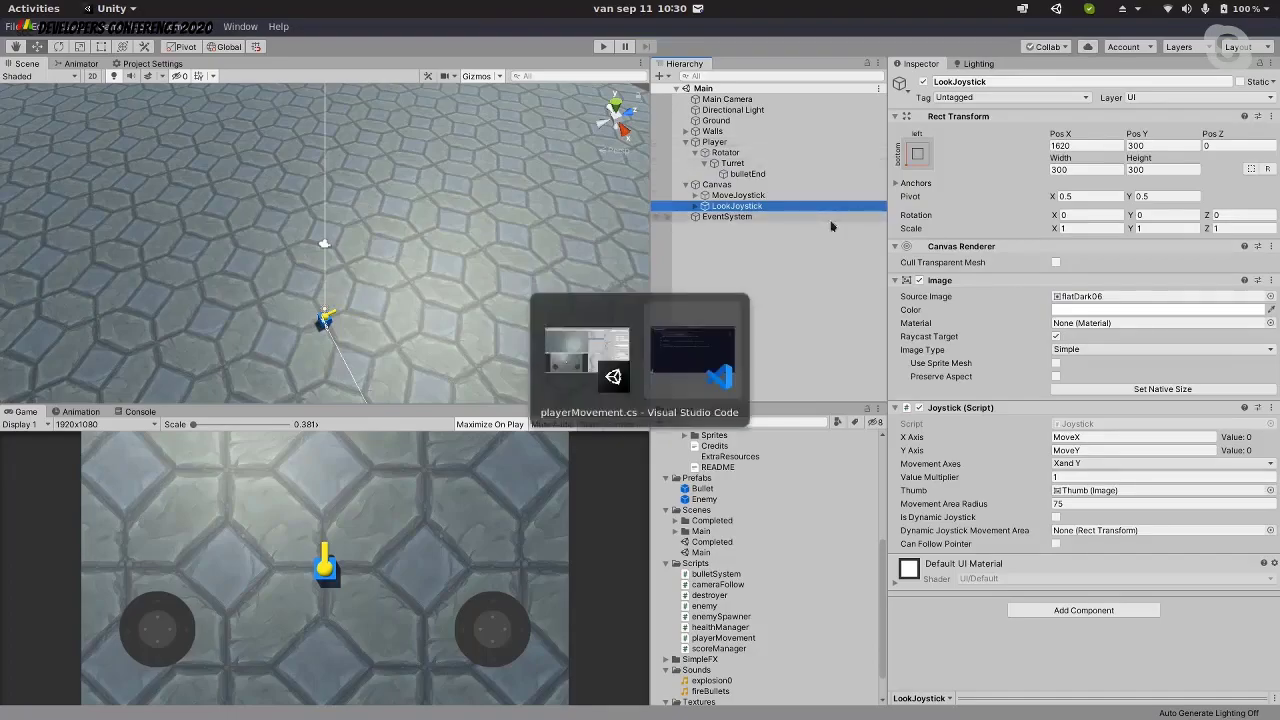
scroll(480, 261, up, 5)
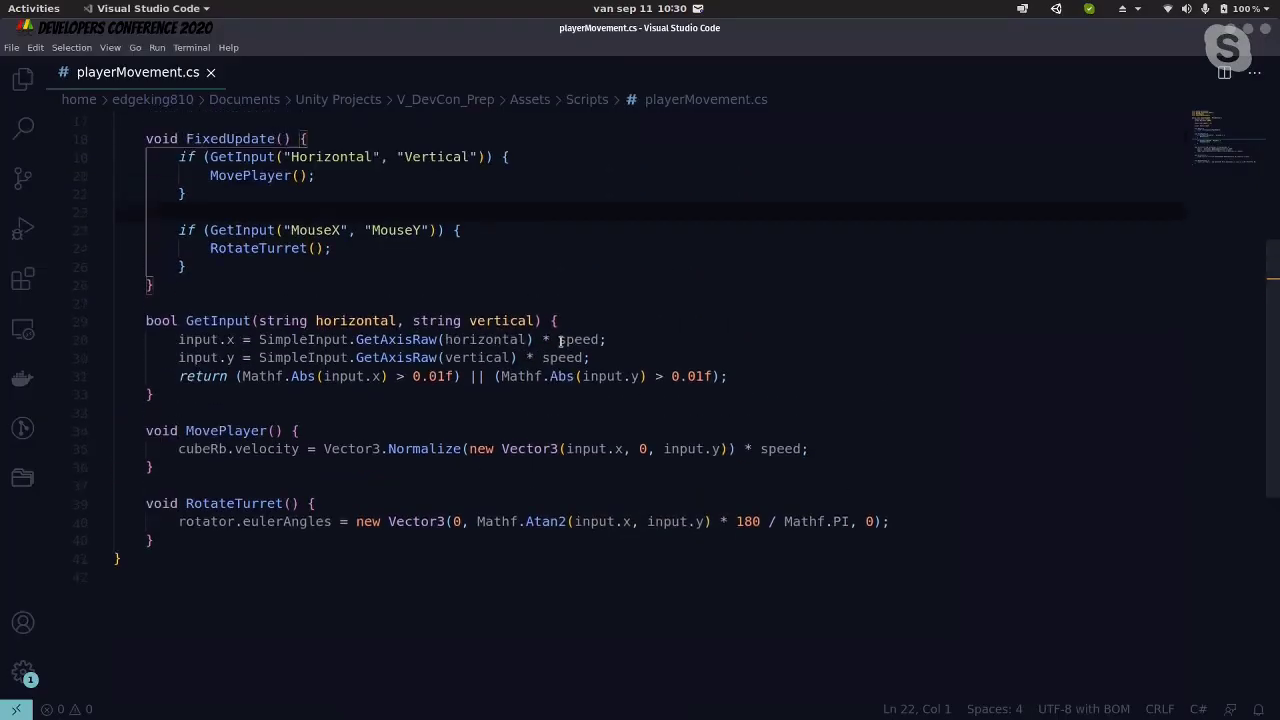
scroll(560, 341, up, 4)
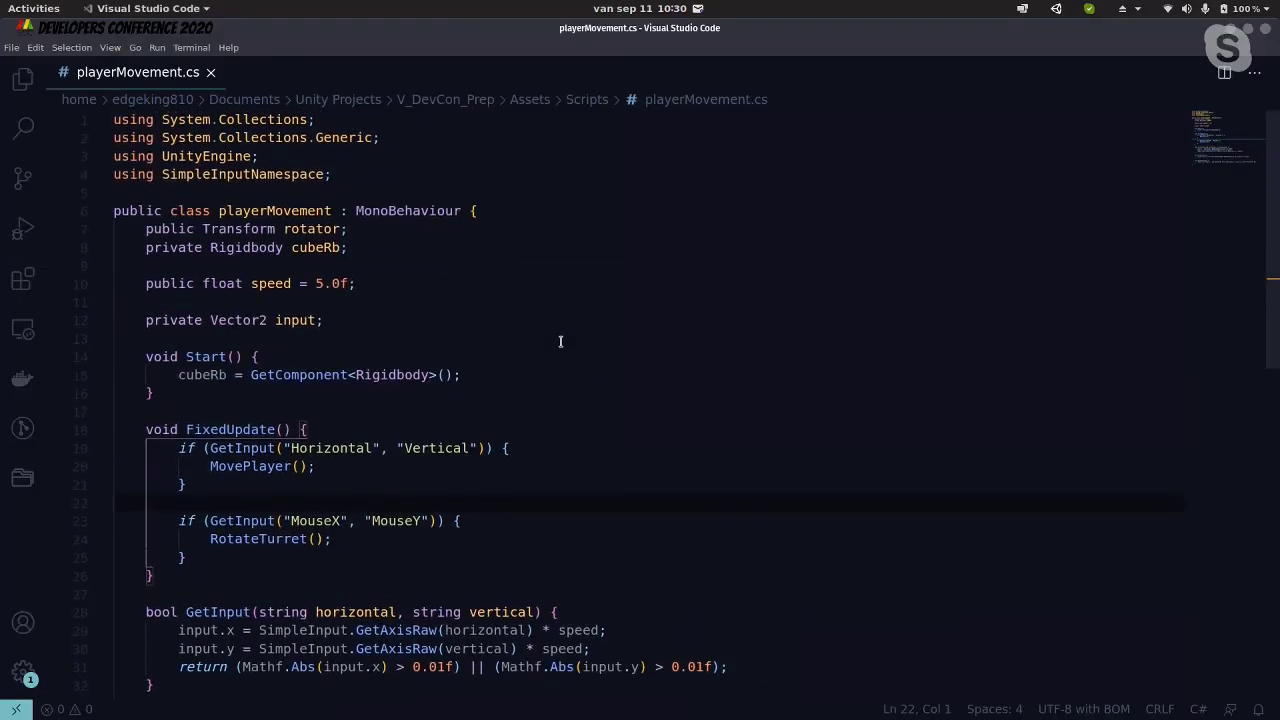
key(alt+Tab)
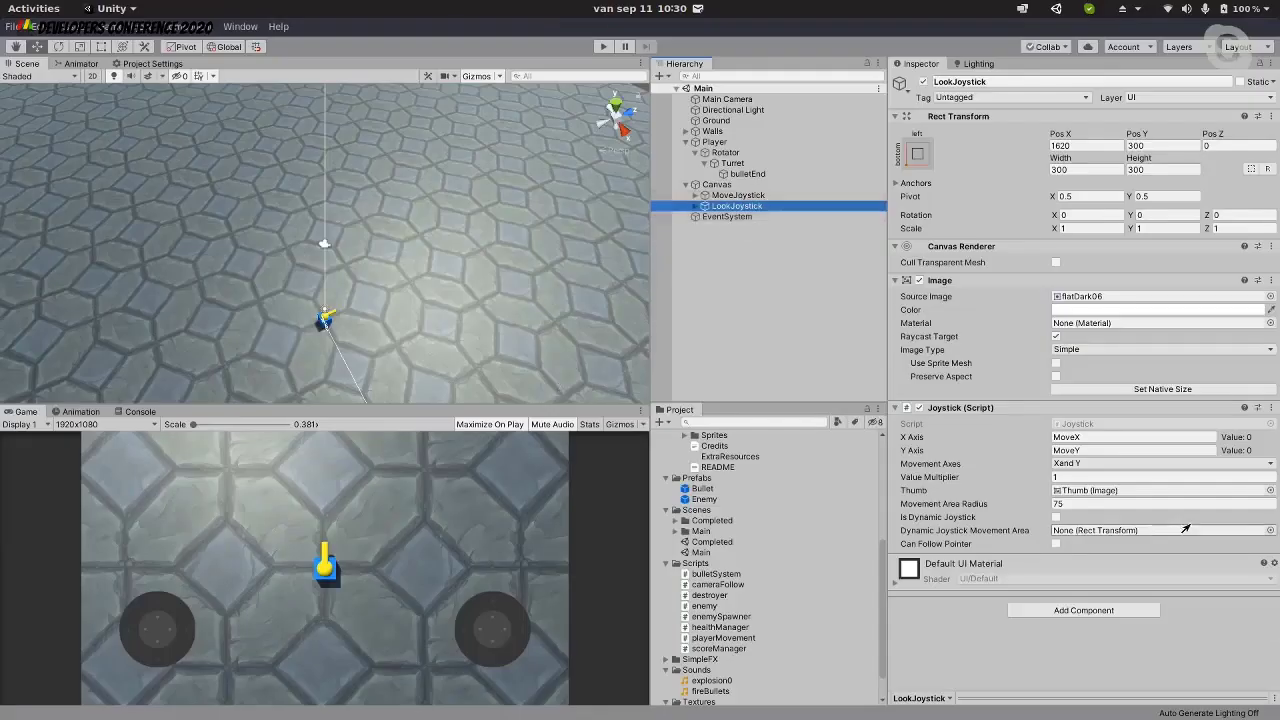
Rename LookJoystick's X and Y axes to MouseX and MouseY
click(1085, 437)
click(1172, 432)
key(BackSpace)
key(BackSpace)
key(BackSpace)
text(useX)
click(1083, 450)
click(1083, 450)
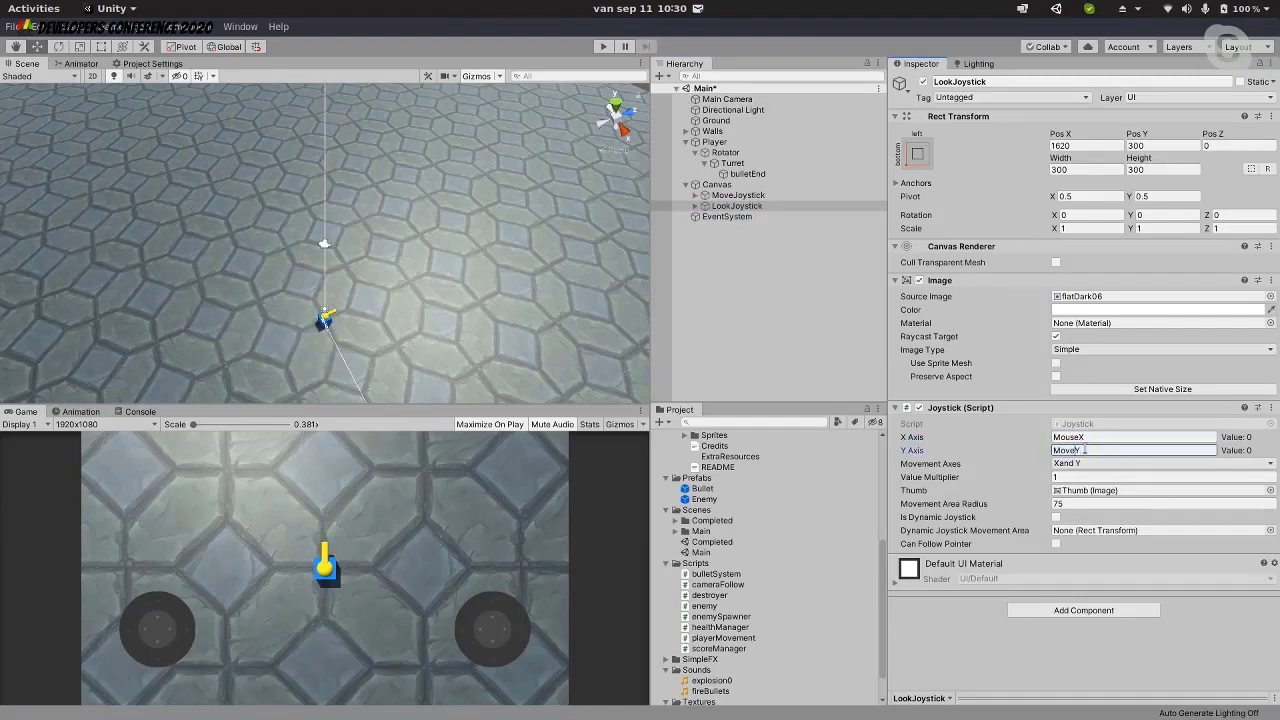
Play-test turning the turret with the right joystick, then stop play mode
click(597, 47)
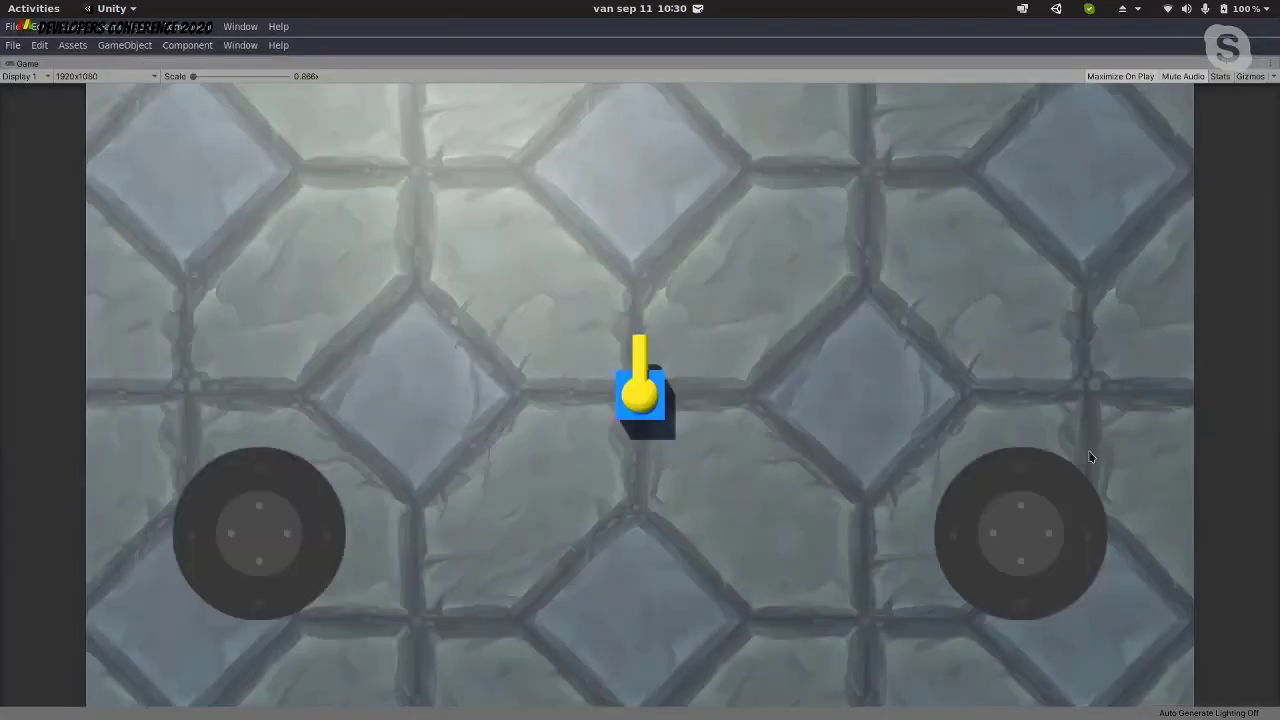
drag(1000, 525, 1000, 605)
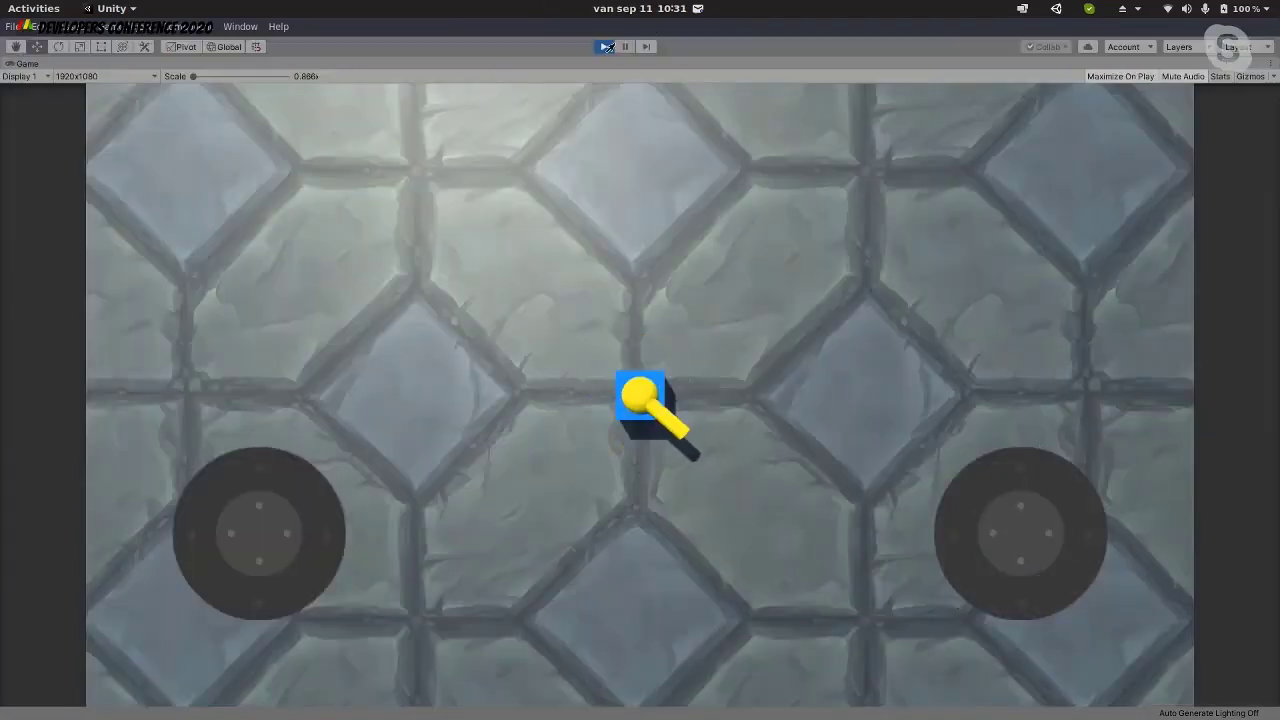
click(603, 47)
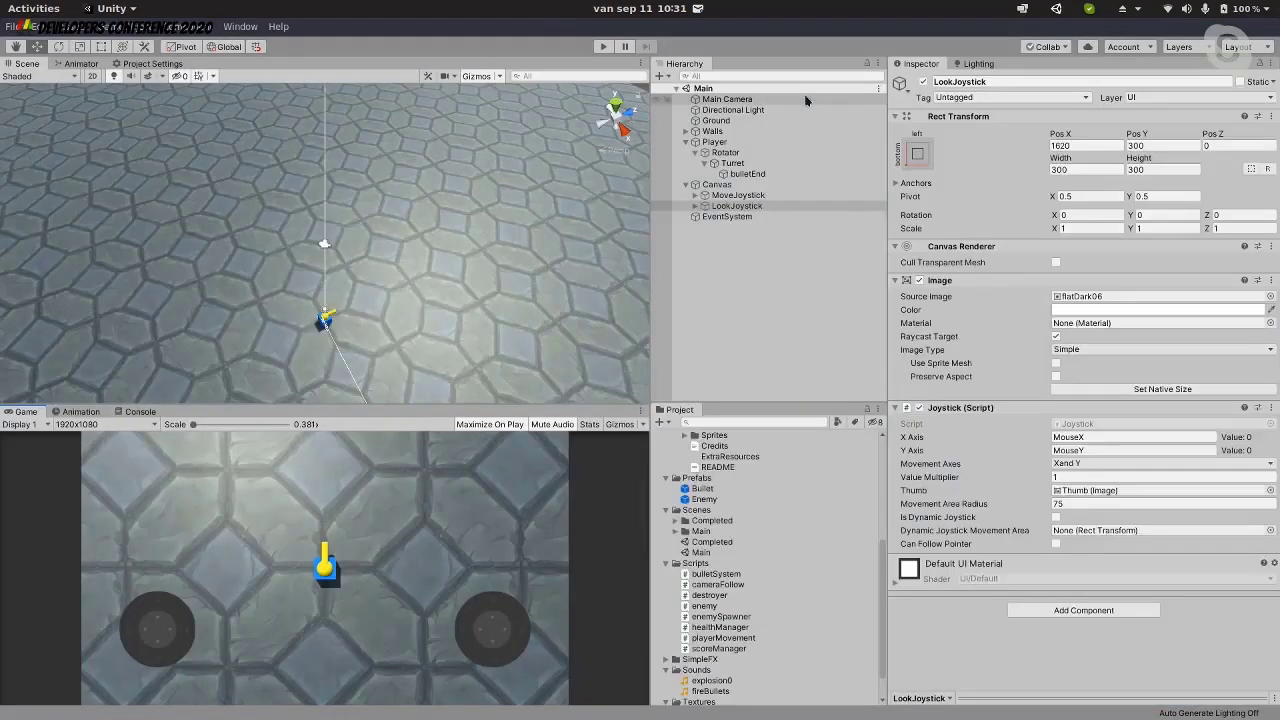
Add cameraFollow to Main Camera, drag Player into its Player field, and open cameraFollow.cs
click(738, 99)
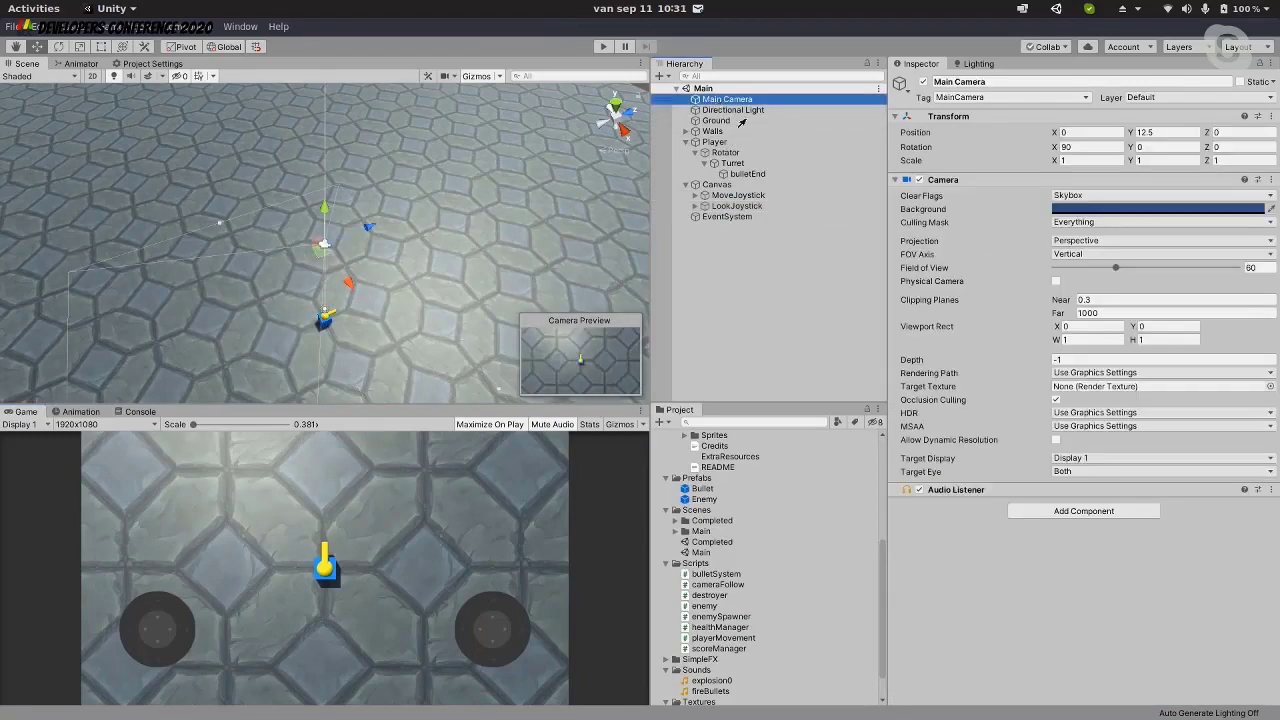
drag(719, 587, 735, 103)
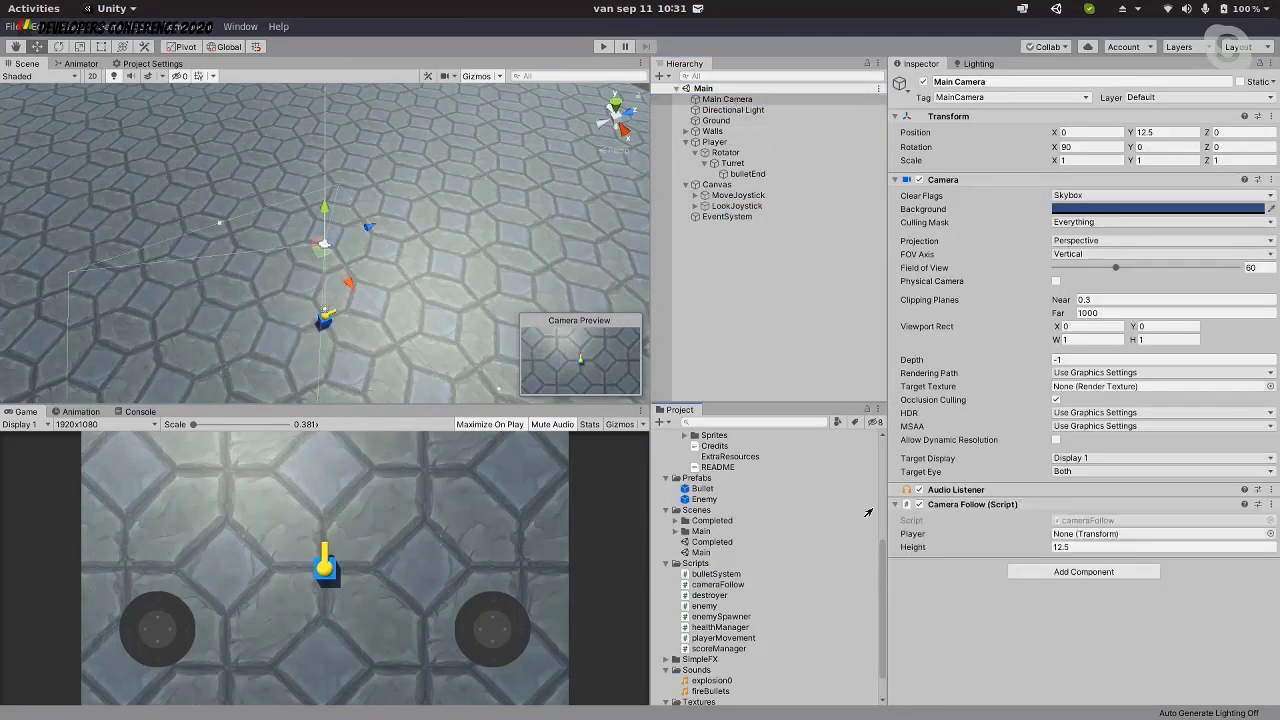
drag(714, 142, 1116, 536)
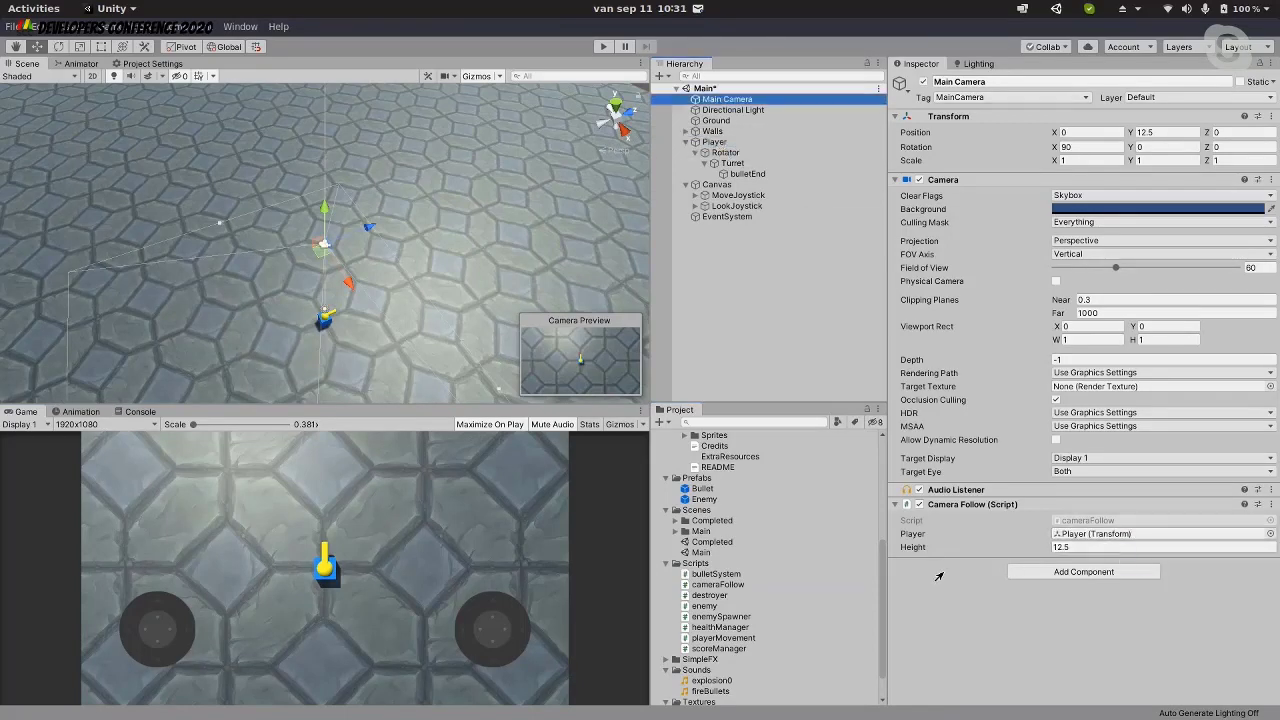
double_click(716, 587)
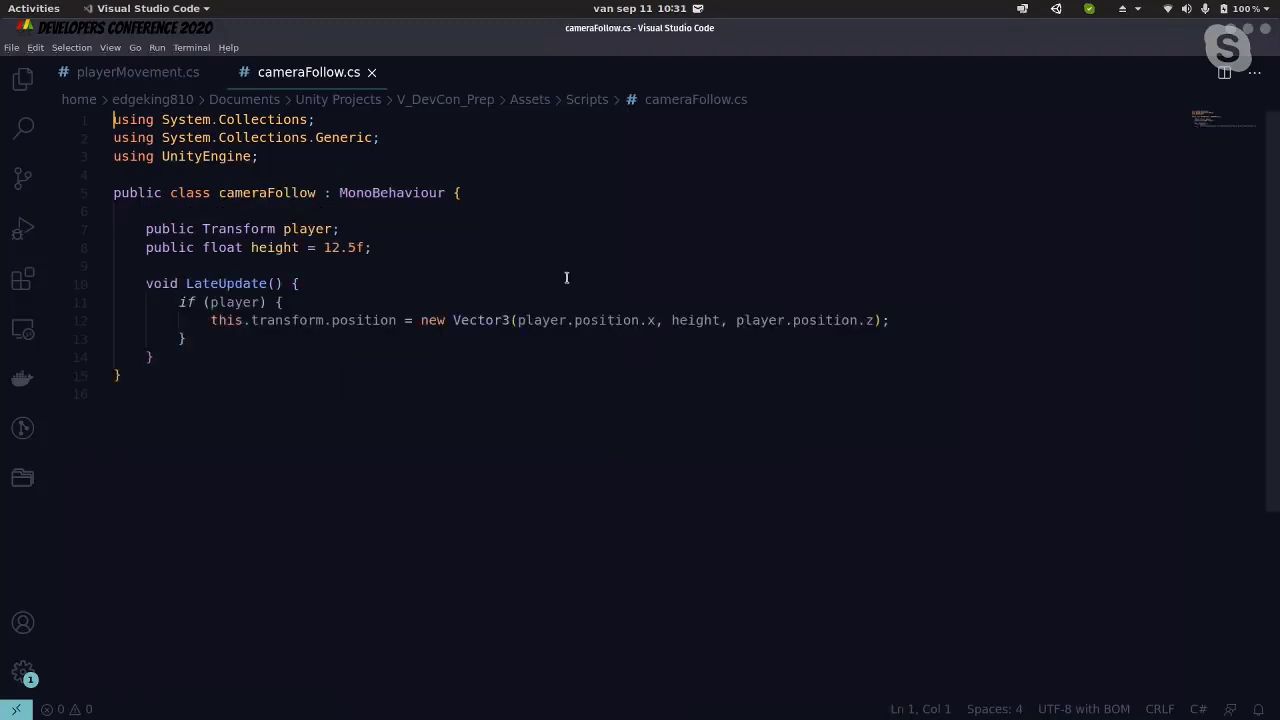
Point out the player and height declarations and every use of player in cameraFollow.cs
click(400, 245)
shift+click(283, 229)
click(325, 247)
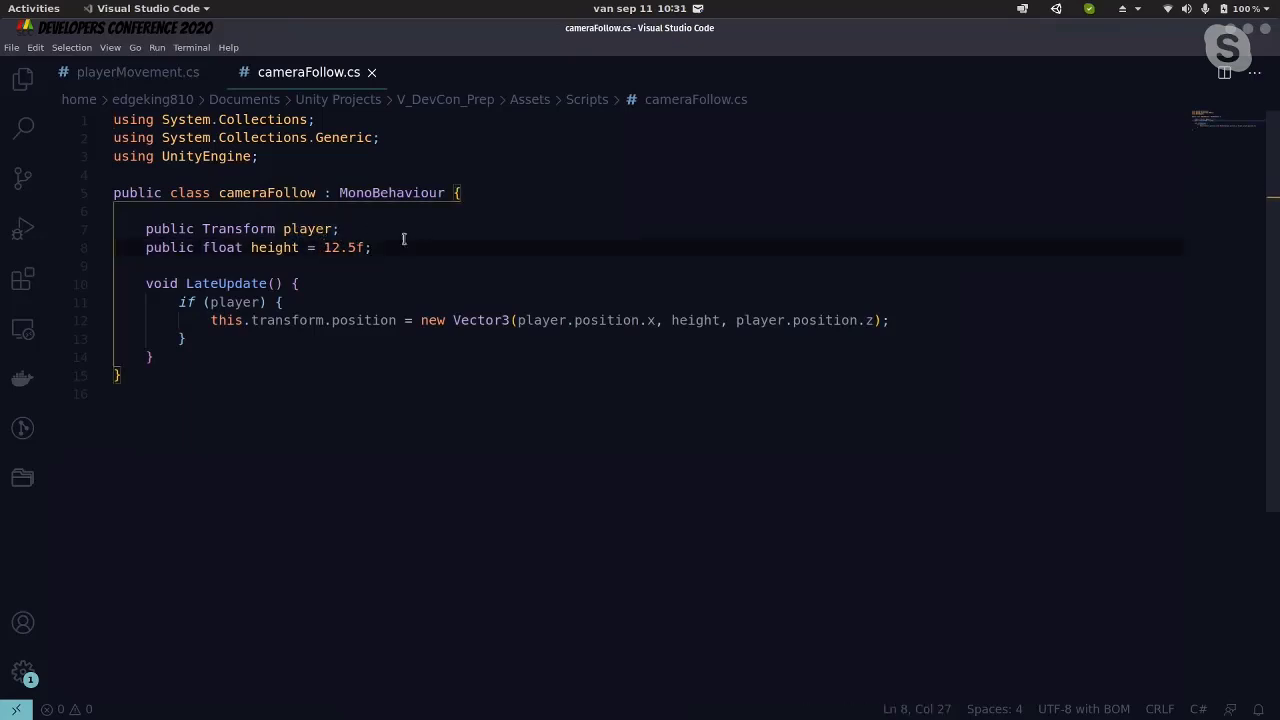
click(375, 245)
click(358, 228)
double_click(309, 229)
click(405, 229)
Glance at playerMovement.cs, then highlight cameraFollow's LateUpdate and its player usage
click(140, 74)
scroll(247, 440, down, 2)
scroll(247, 440, down, 3)
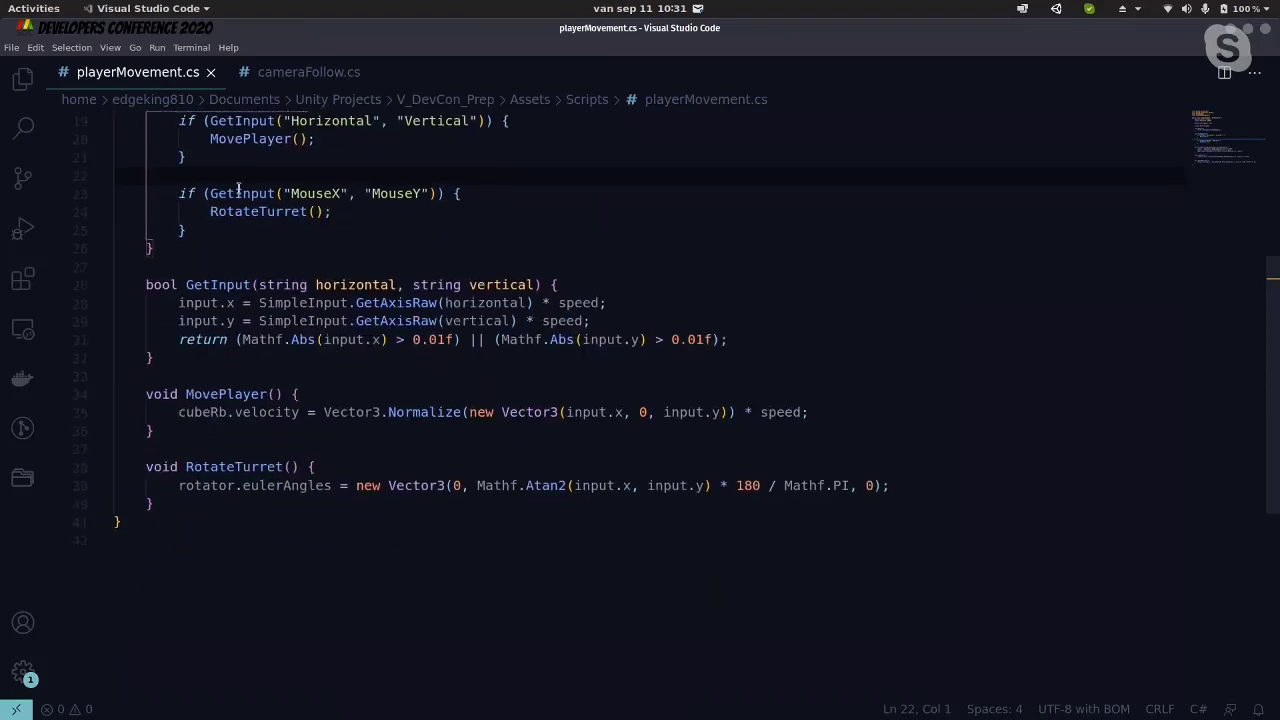
key(ctrl+Tab)
drag(146, 287, 308, 287)
click(332, 287)
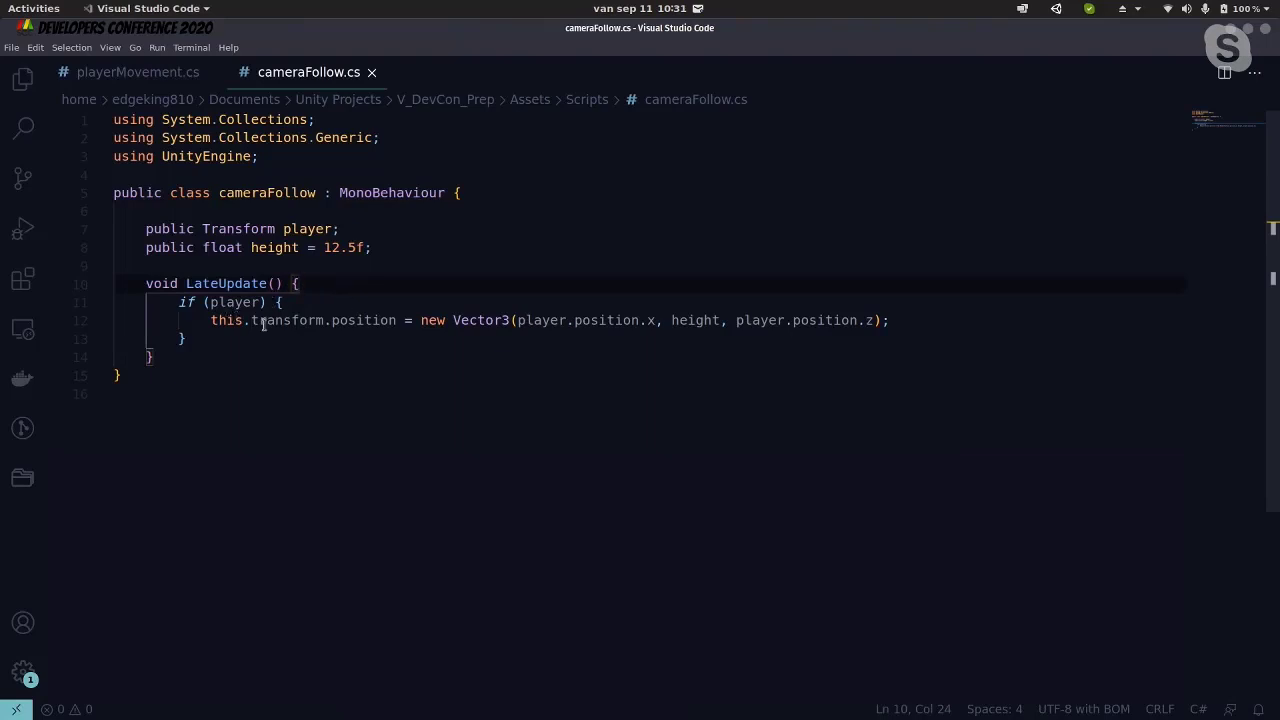
double_click(228, 301)
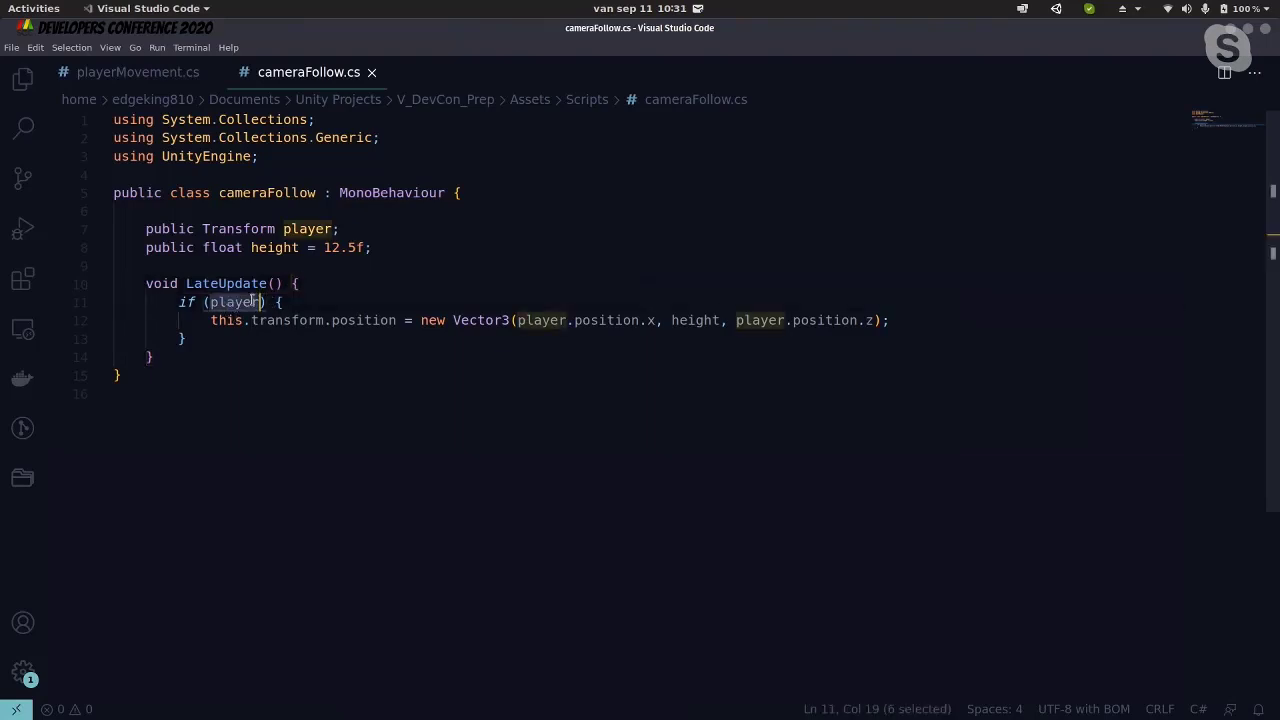
click(308, 229)
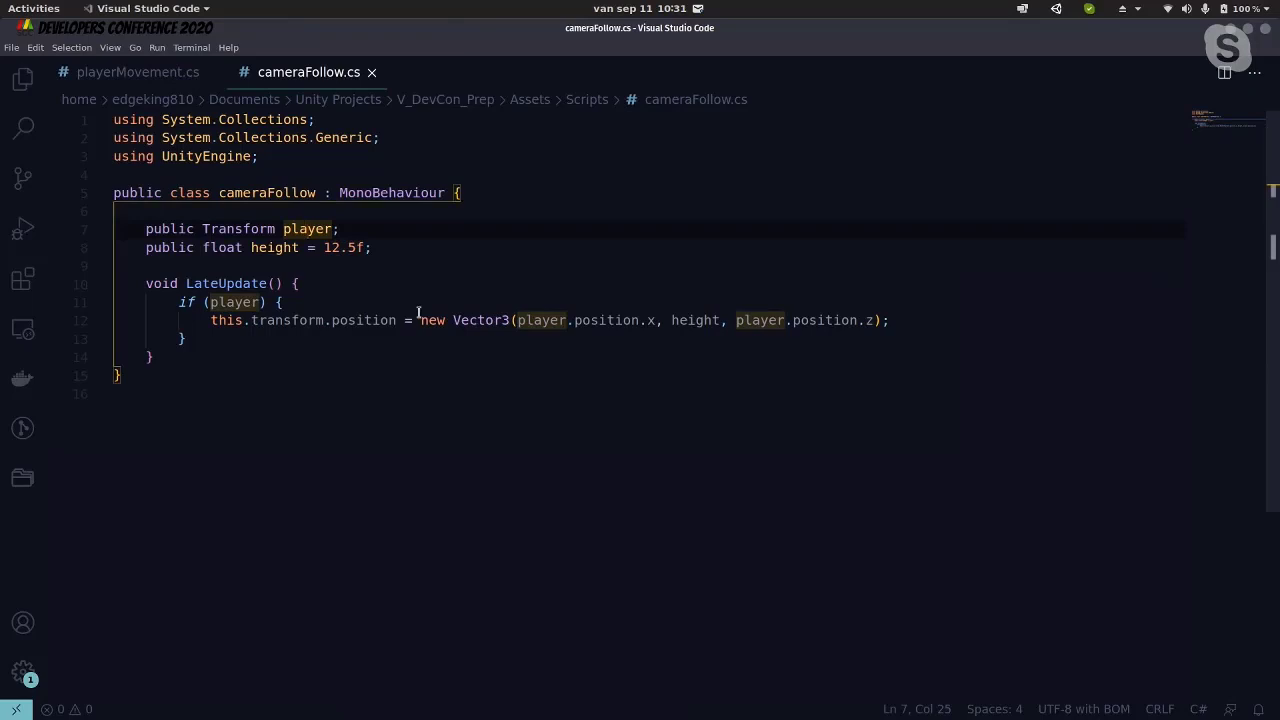
key(alt+Tab)
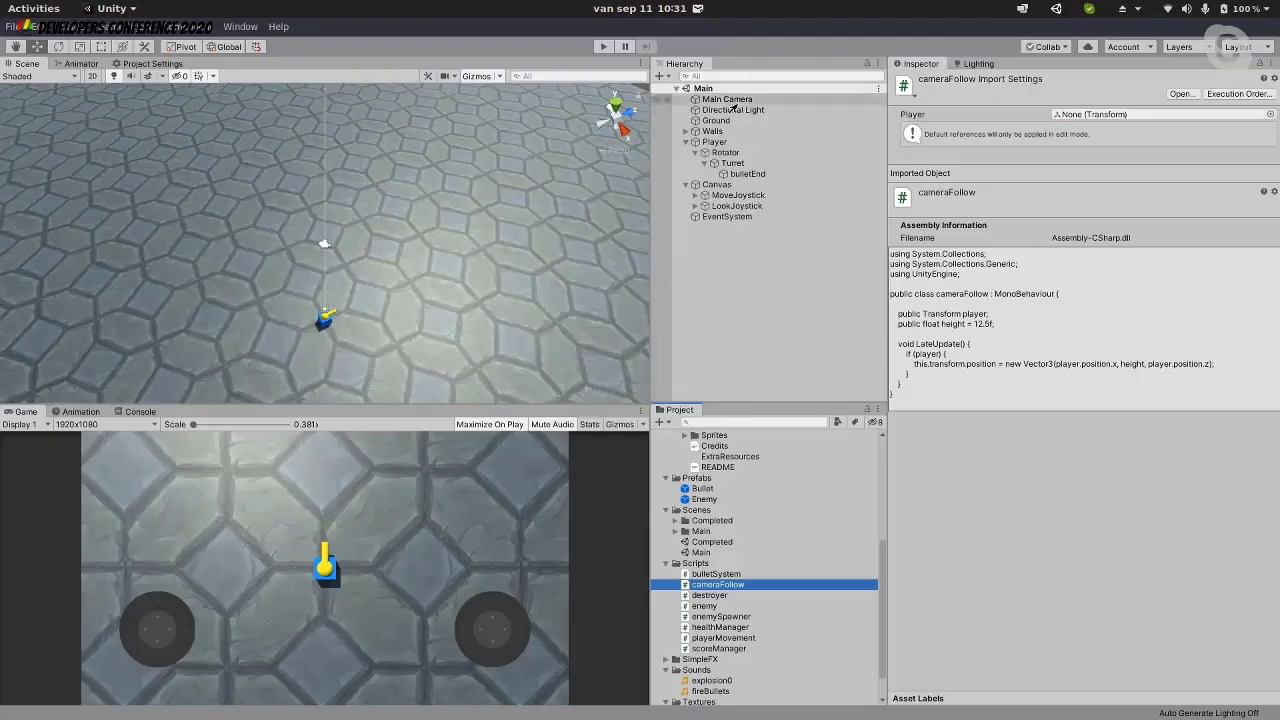
click(727, 99)
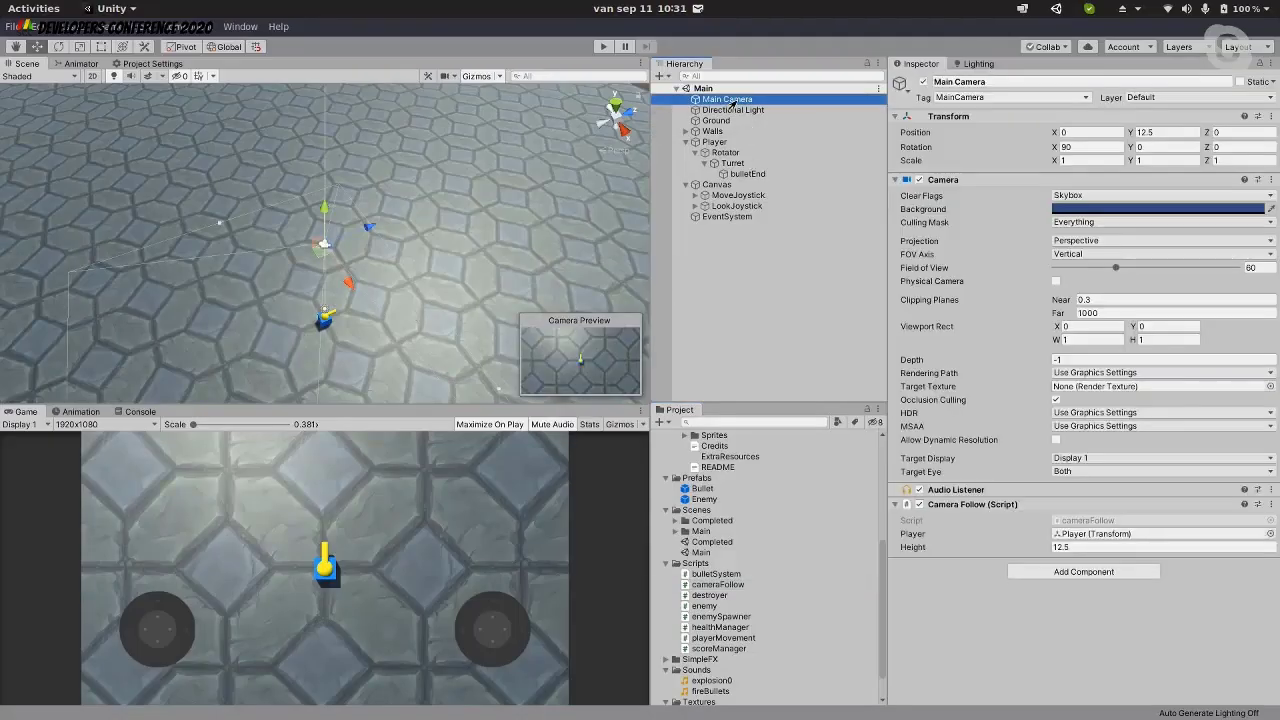
click(717, 584)
click(727, 99)
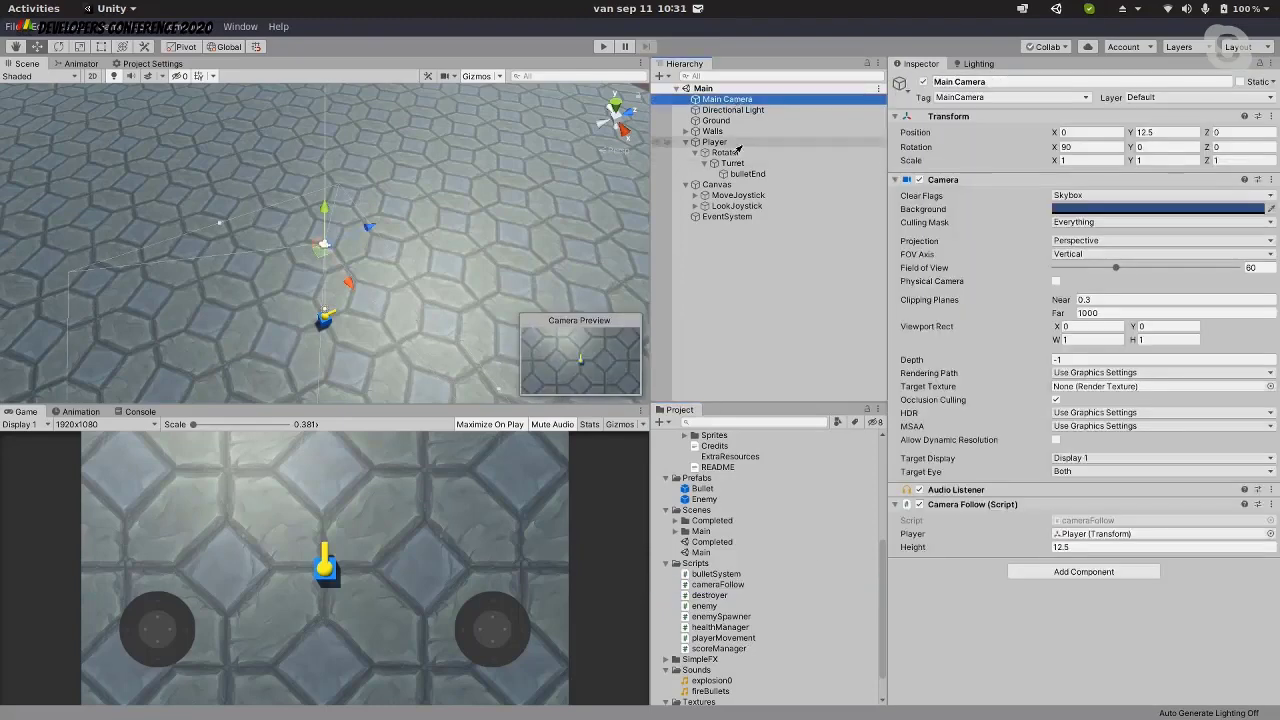
drag(730, 143, 1113, 540)
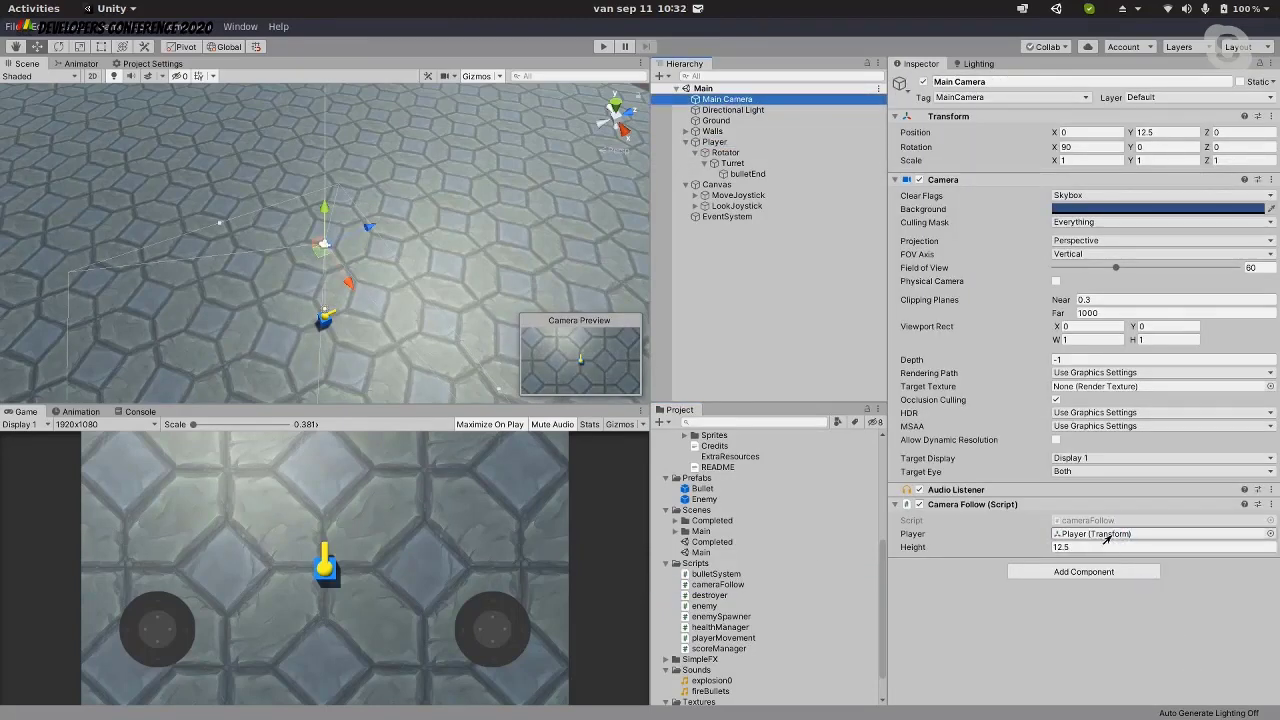
click(602, 47)
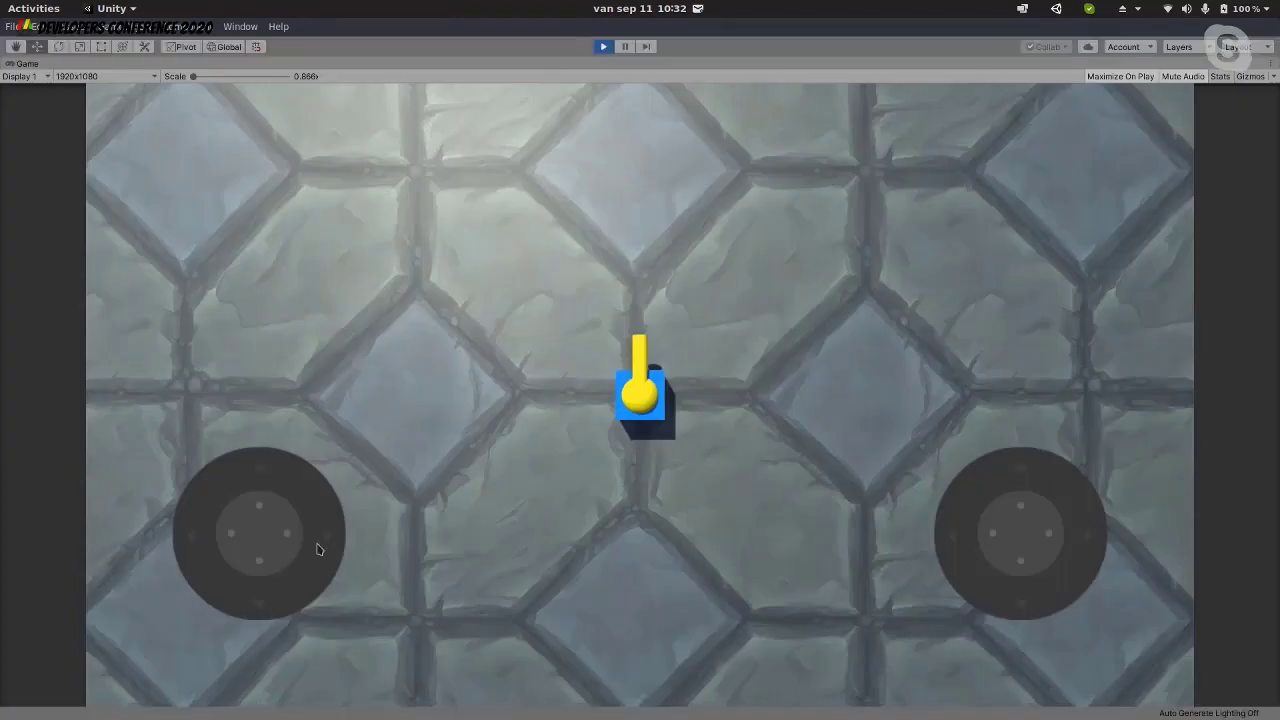
drag(262, 527, 466, 548)
click(603, 46)
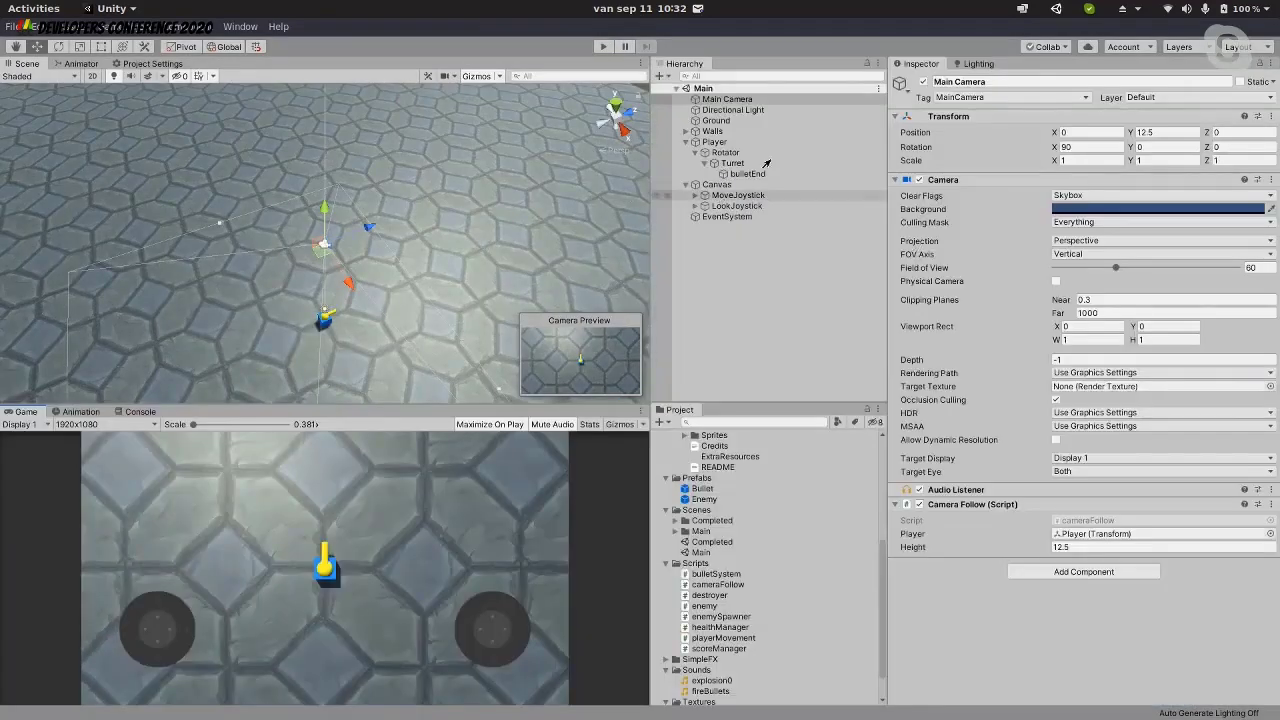
click(716, 142)
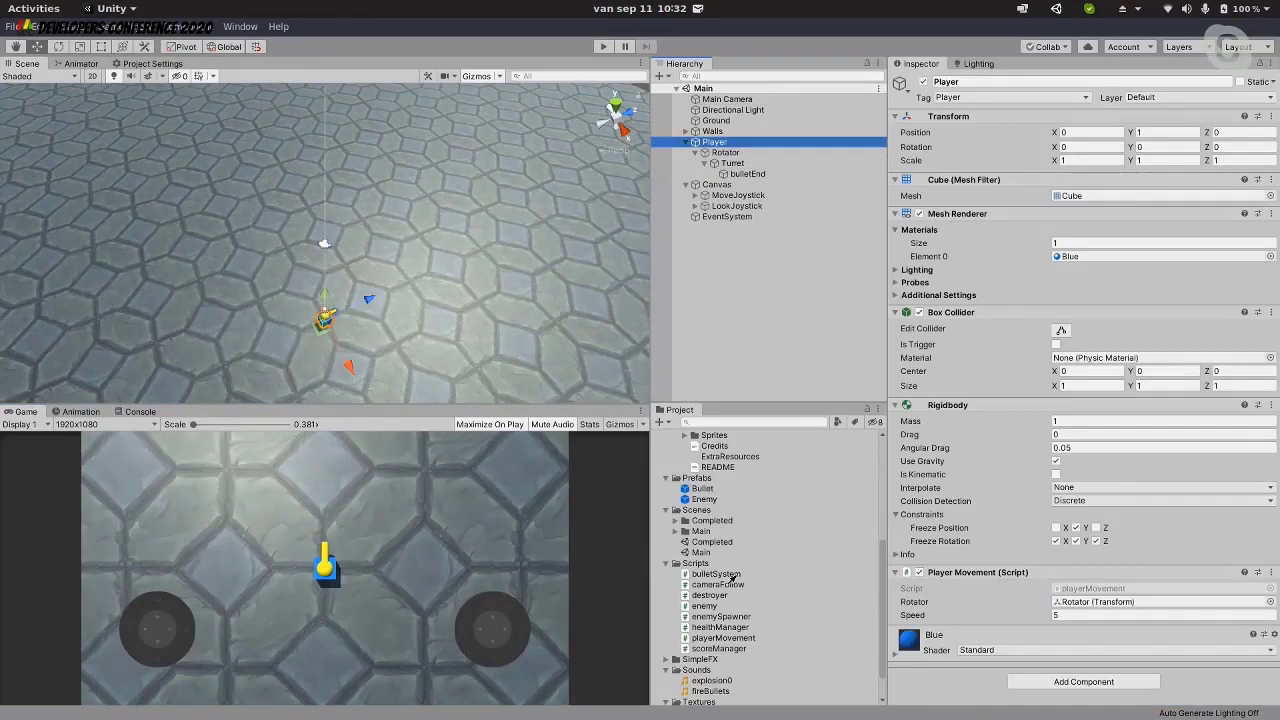
Add a new Sphere to the scene and place it at position 0, 0.5, 2
click(751, 306)
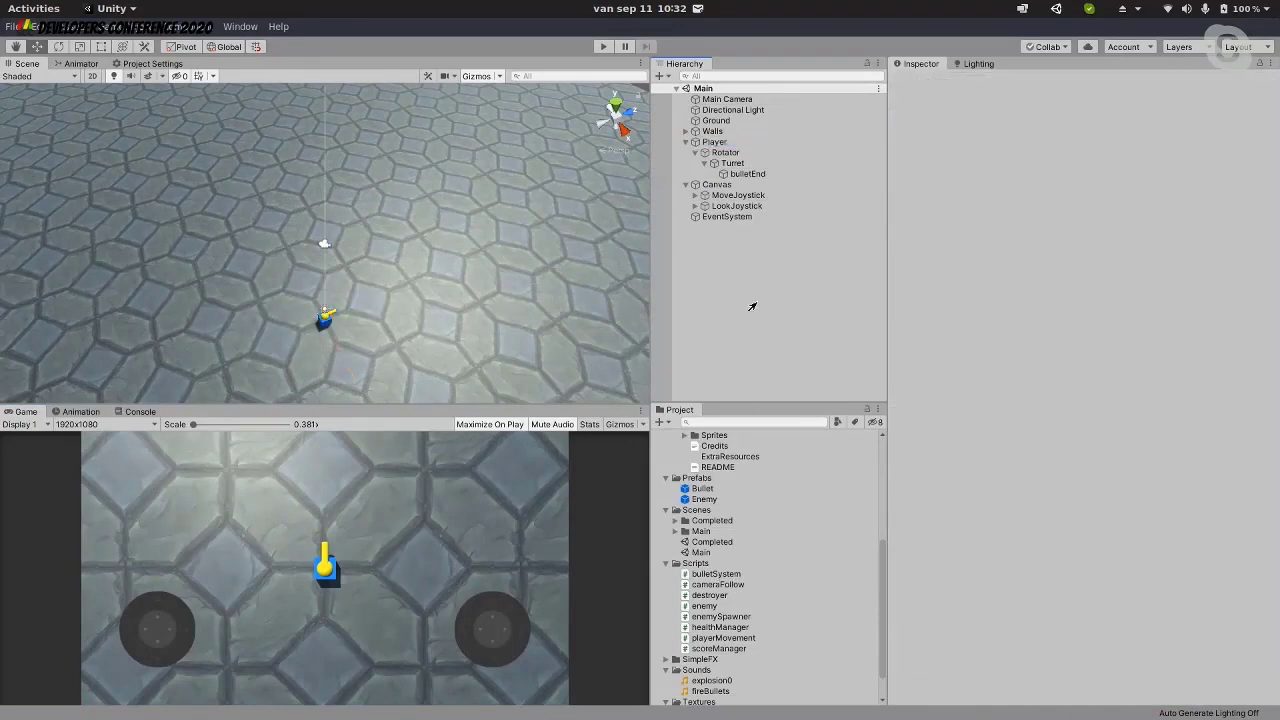
right_click(752, 304)
mouse_move(814, 470)
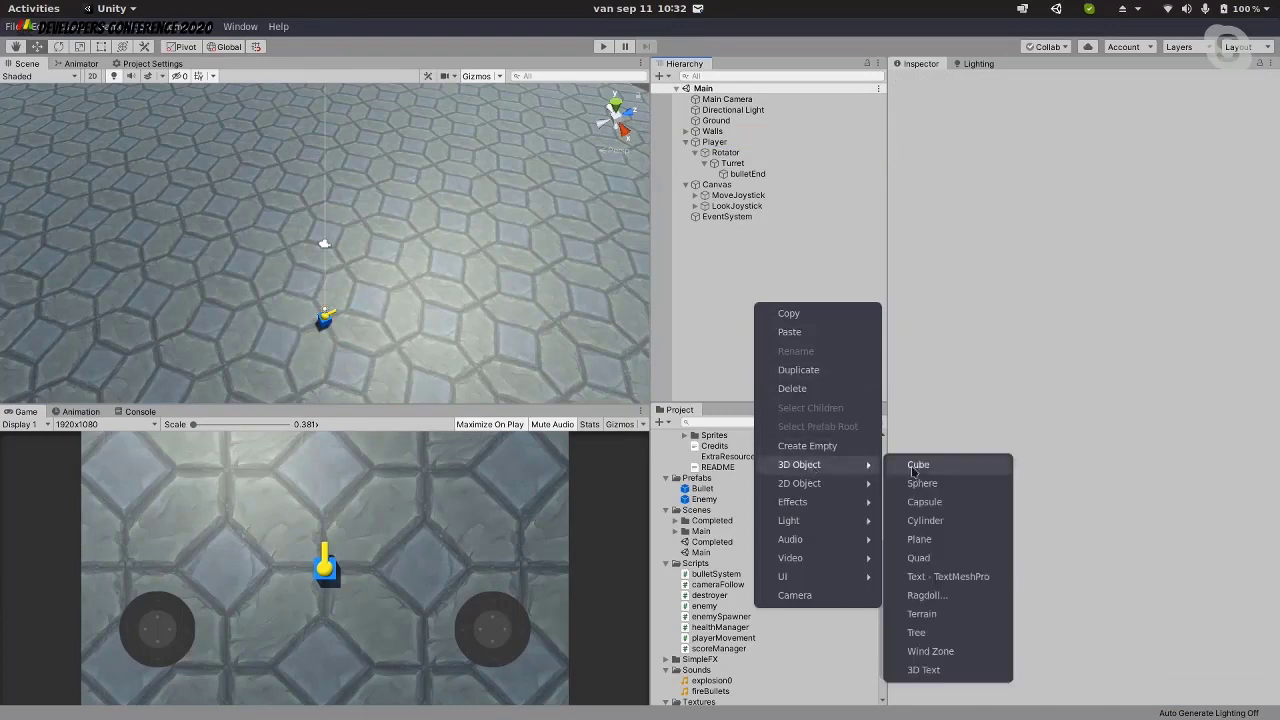
click(914, 483)
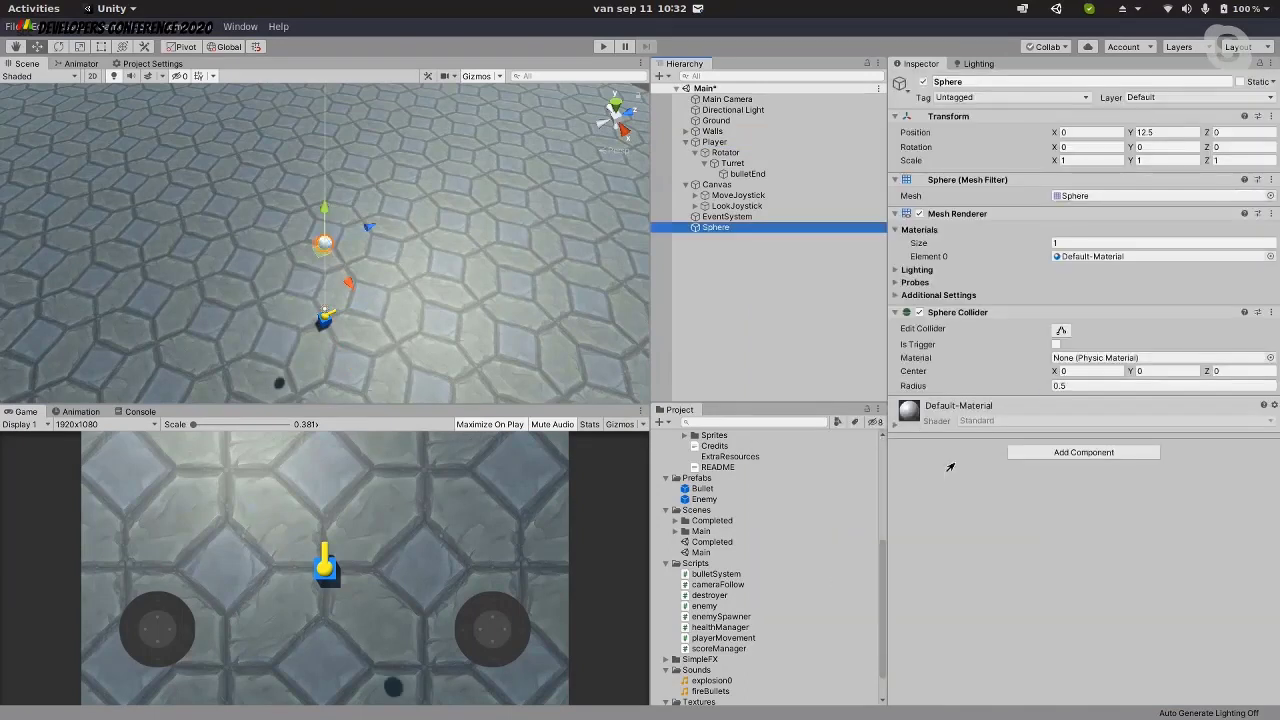
double_click(728, 233)
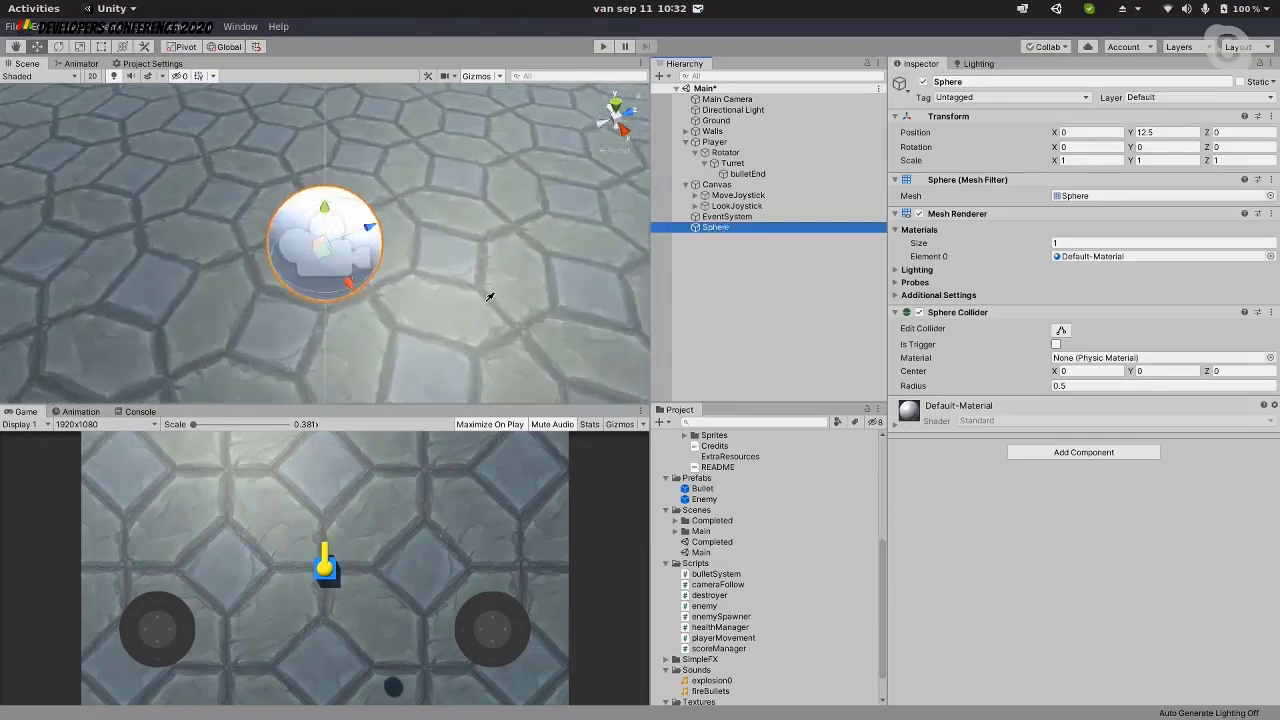
click(1156, 132)
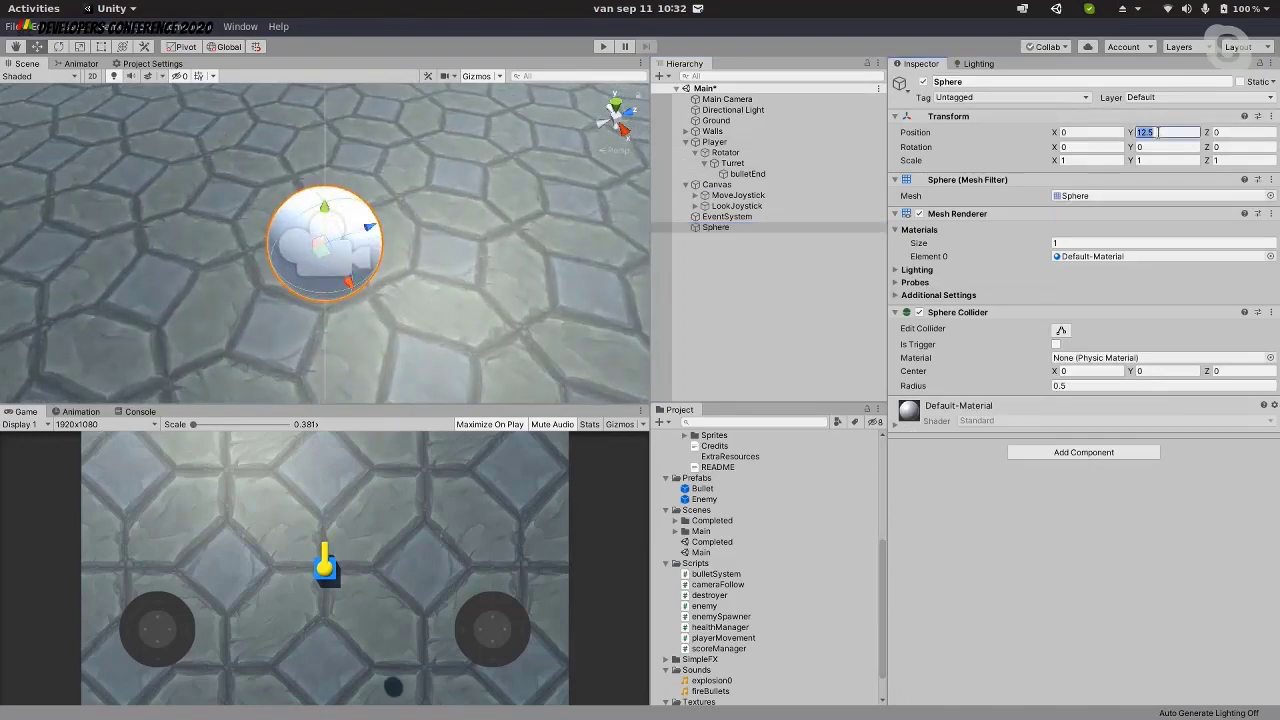
key(Return)
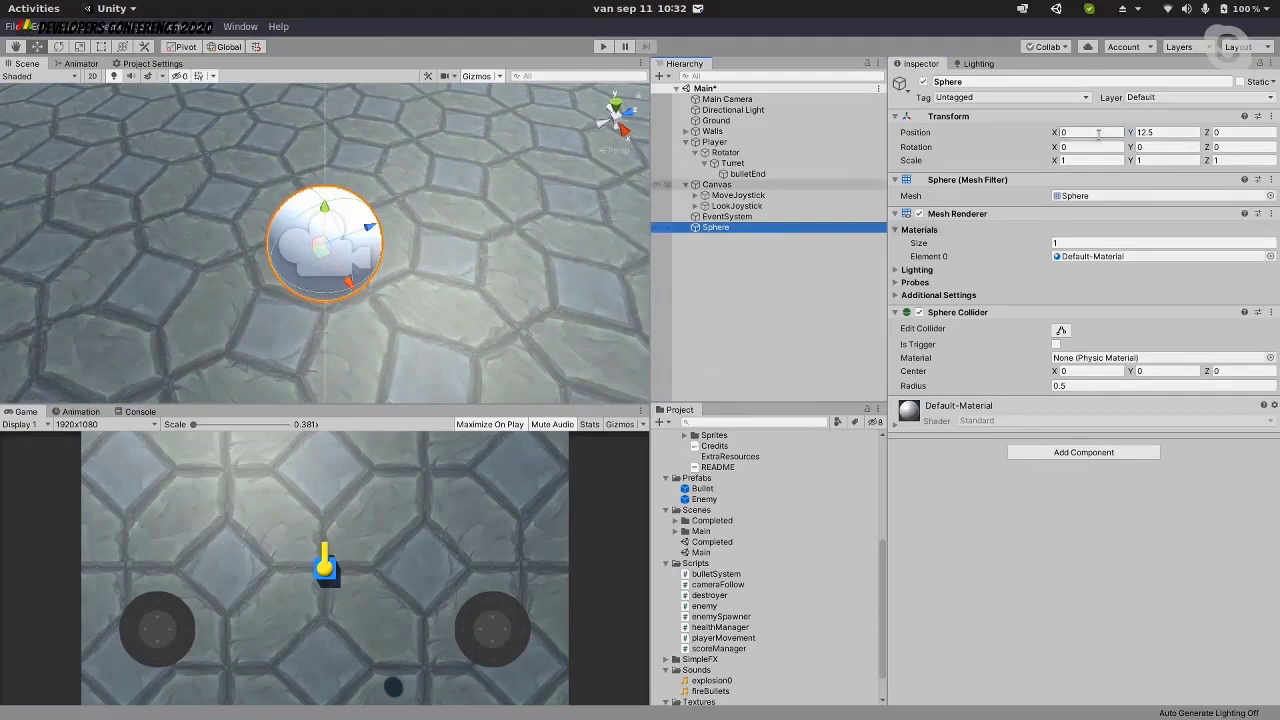
click(1160, 132)
text(0)
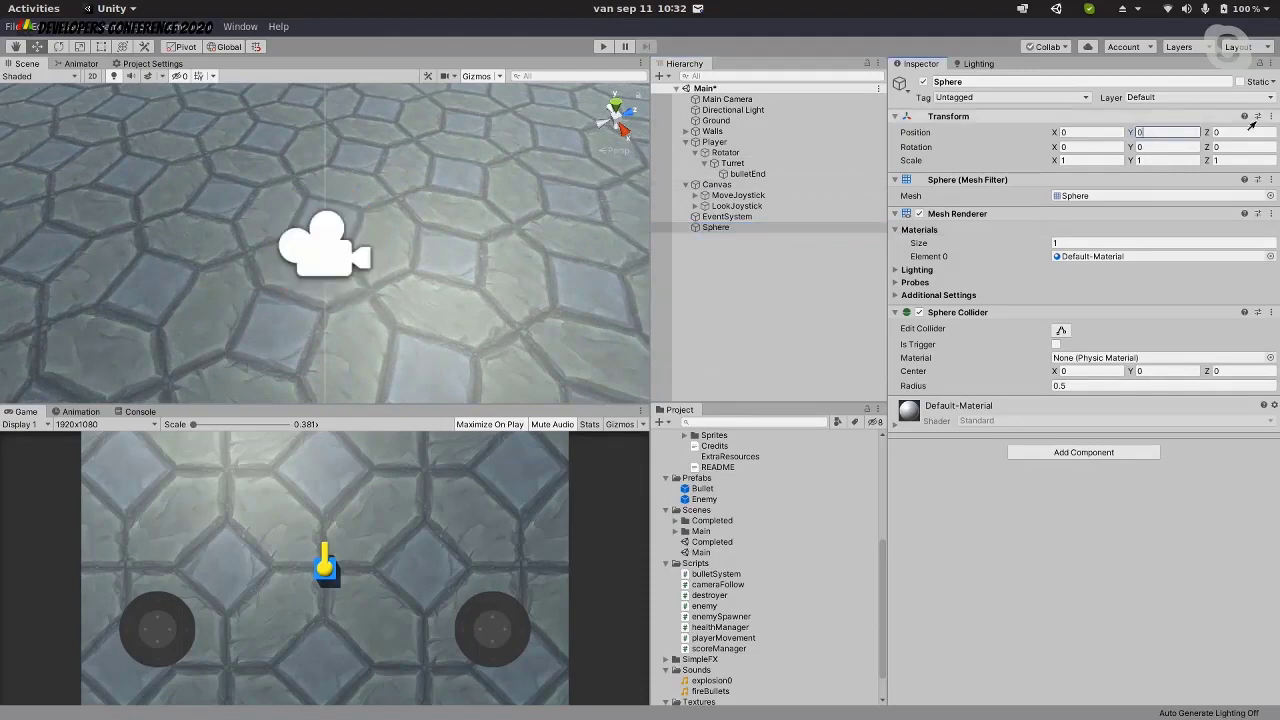
text(.5)
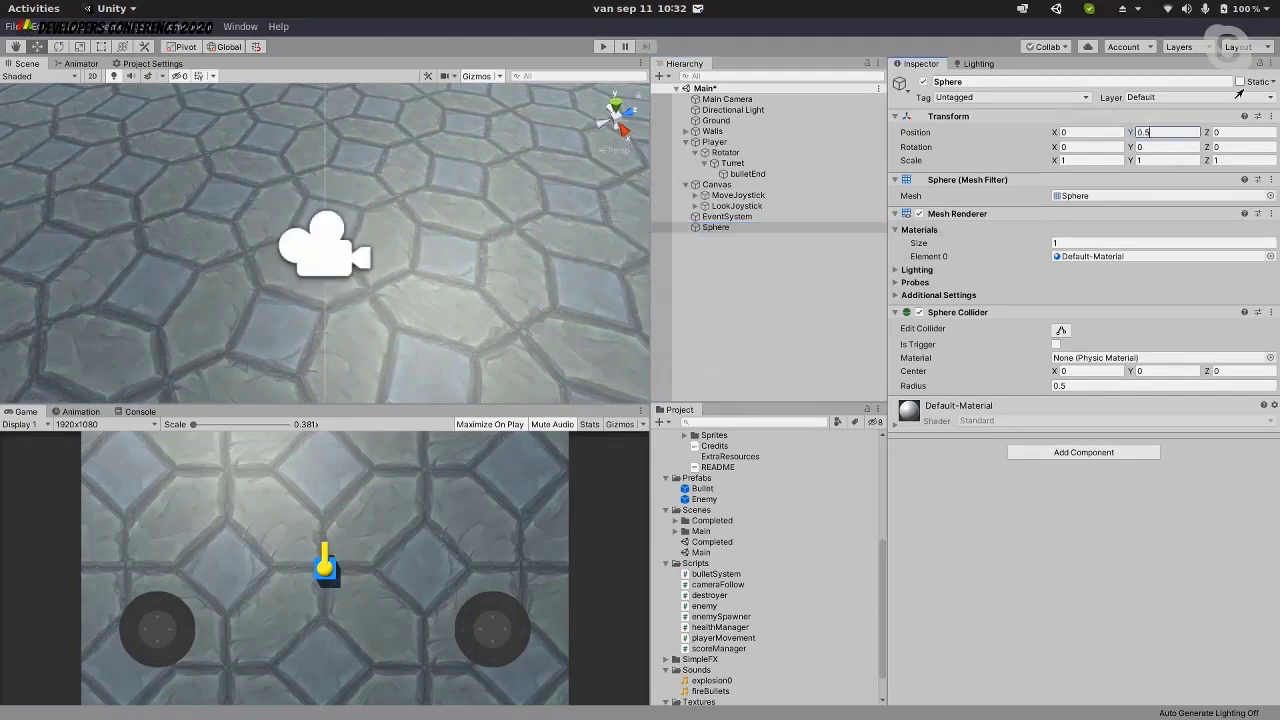
key(Tab)
text(2)
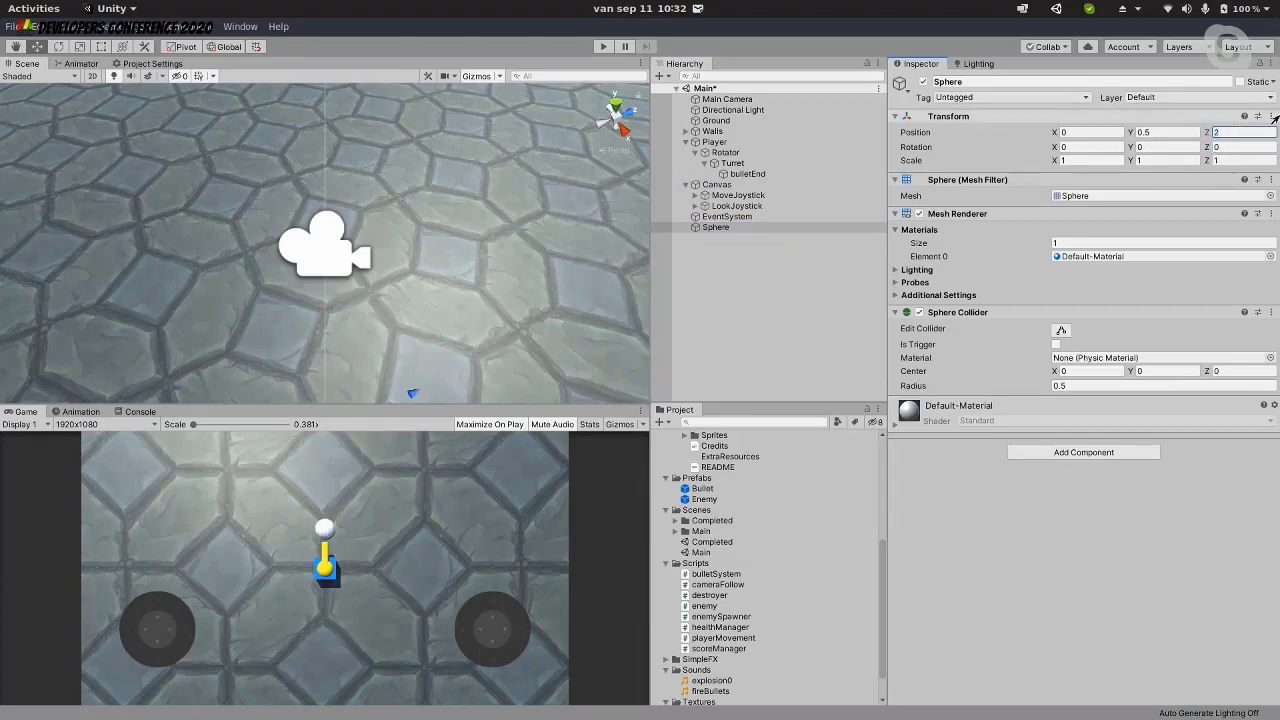
double_click(705, 227)
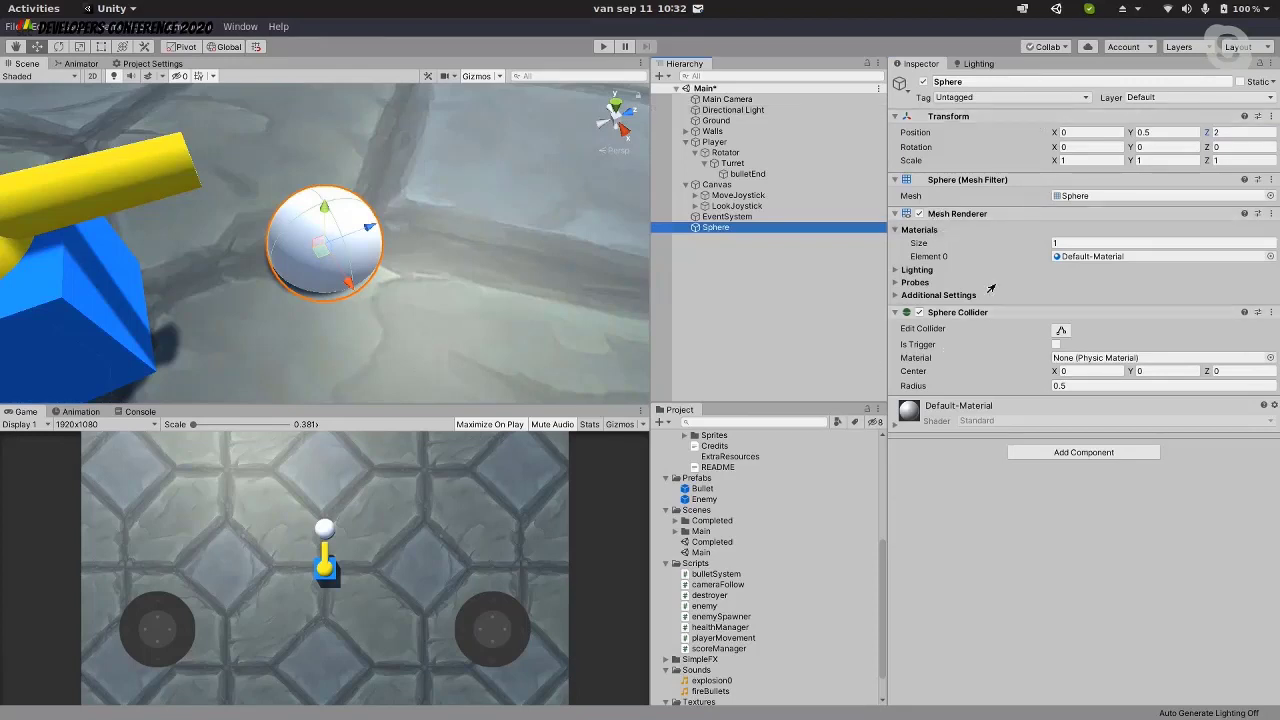
Scale the sphere to 0.3 on X, Y and Z and apply the Red material
click(1097, 158)
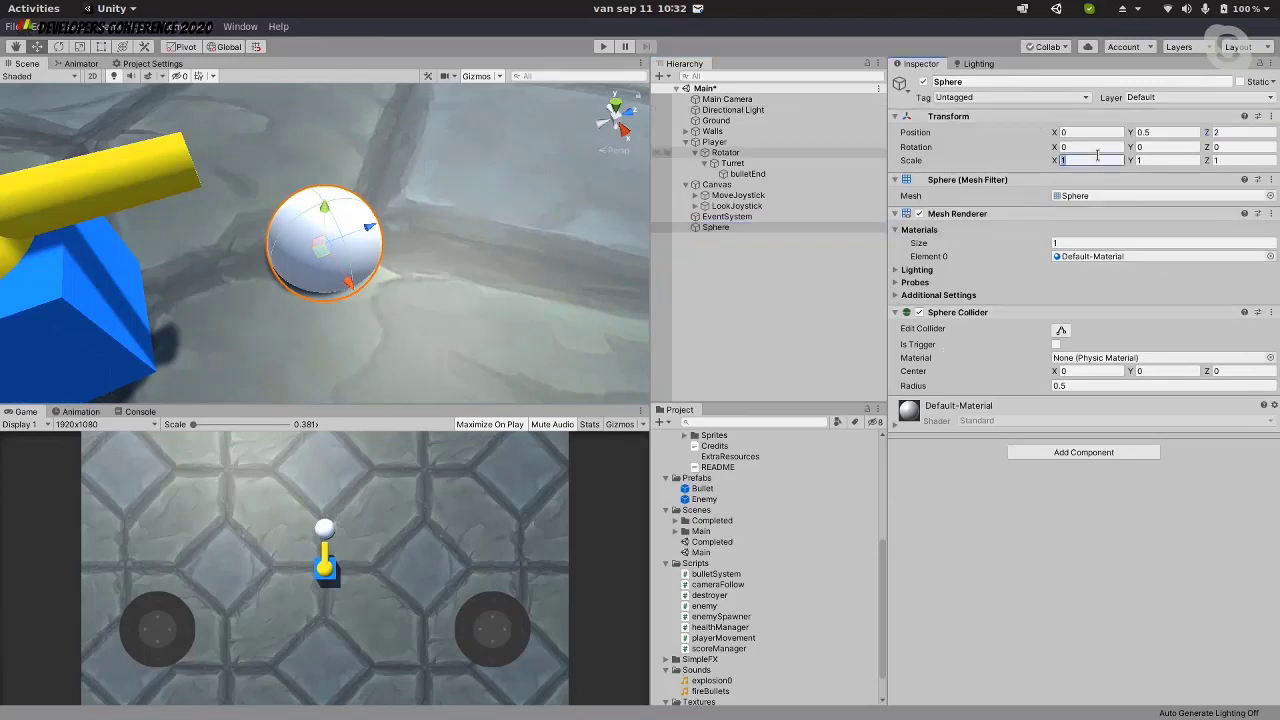
text(0.3)
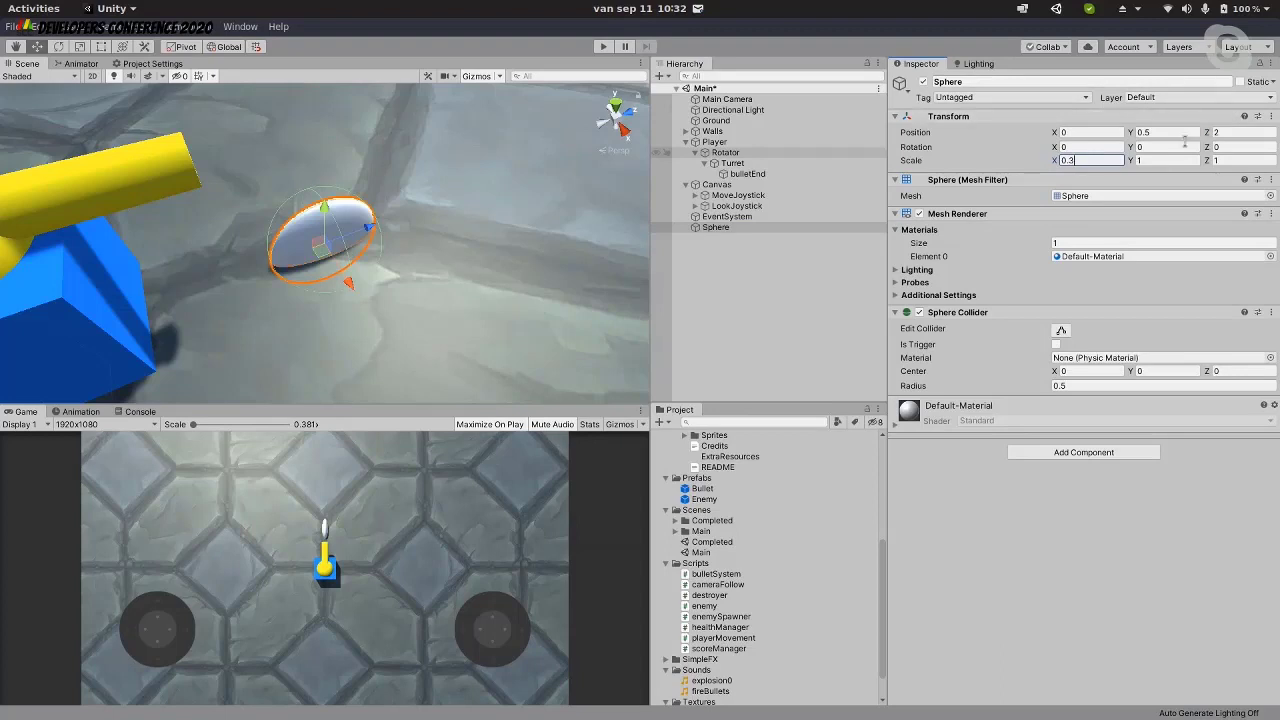
click(1179, 158)
text(0.)
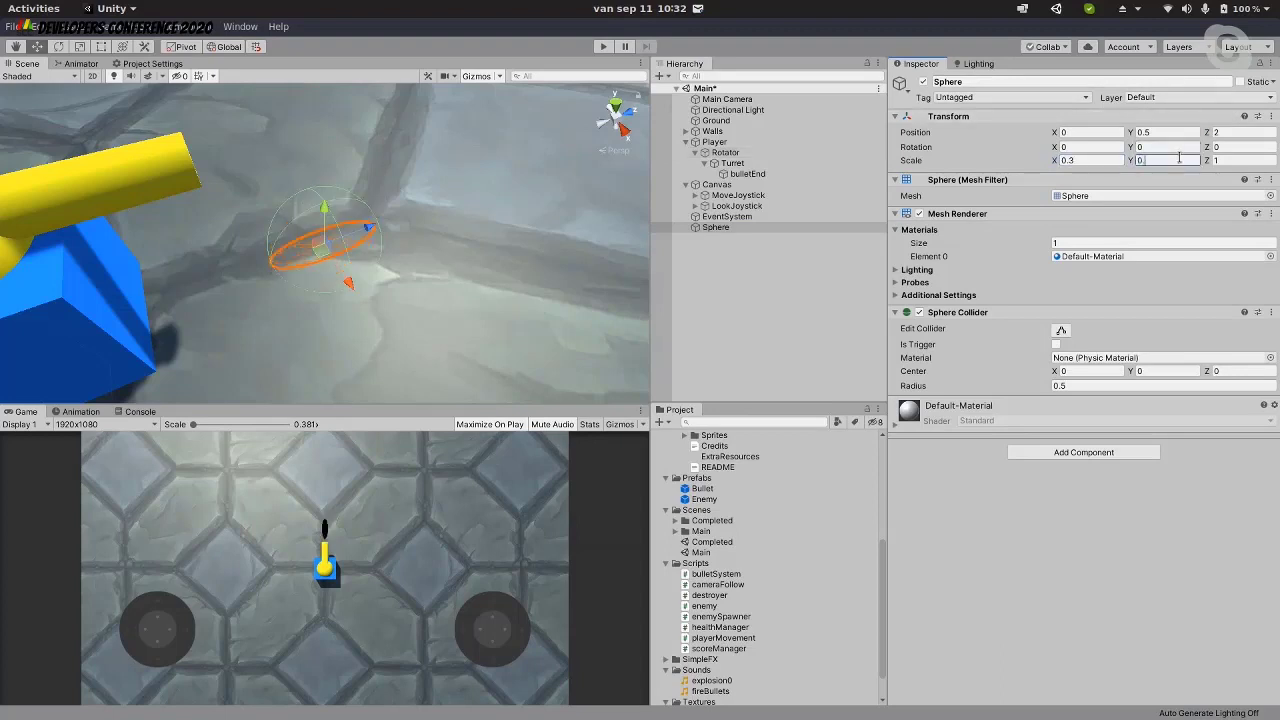
text(3)
key(Return)
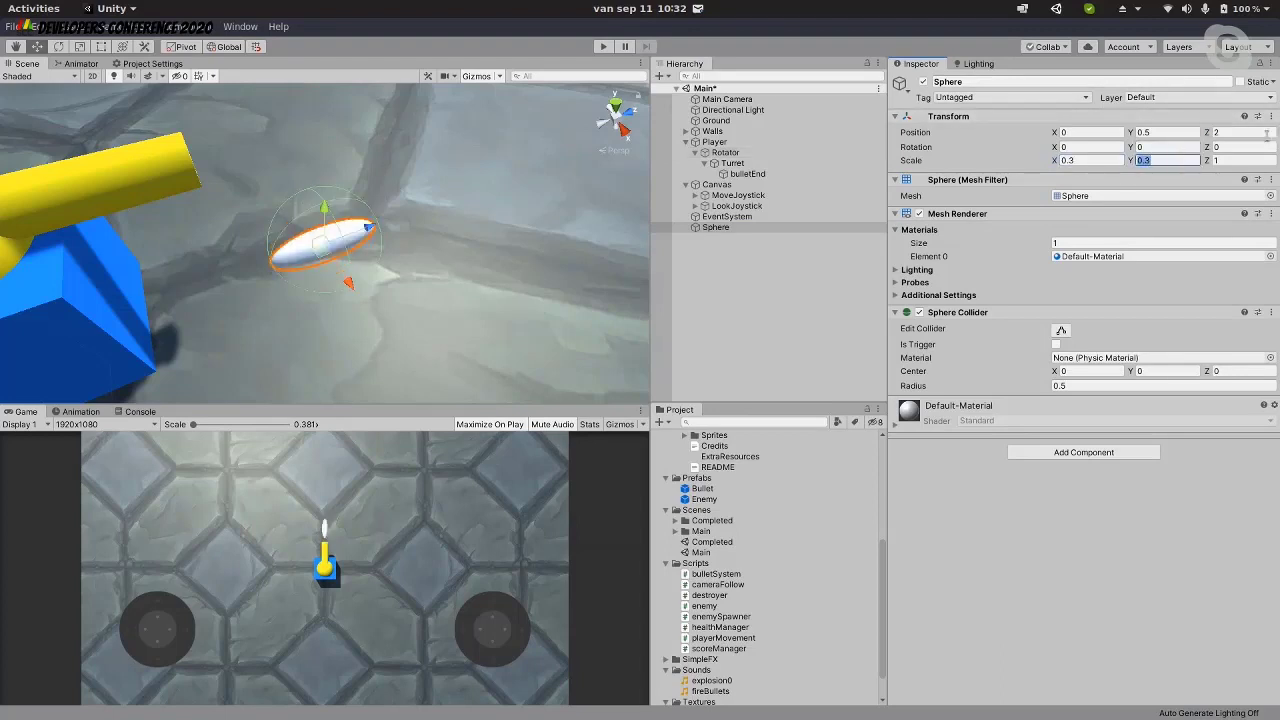
click(1243, 160)
text(0.3)
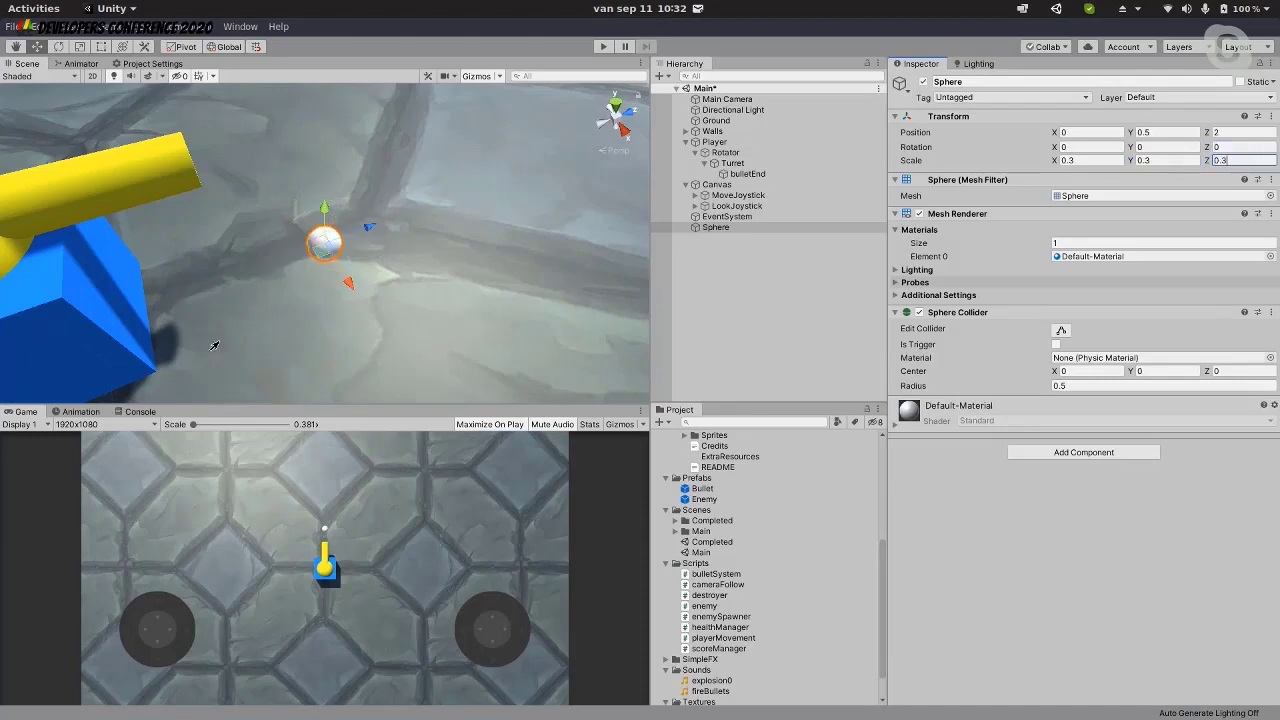
key(Return)
scroll(729, 537, up, 6)
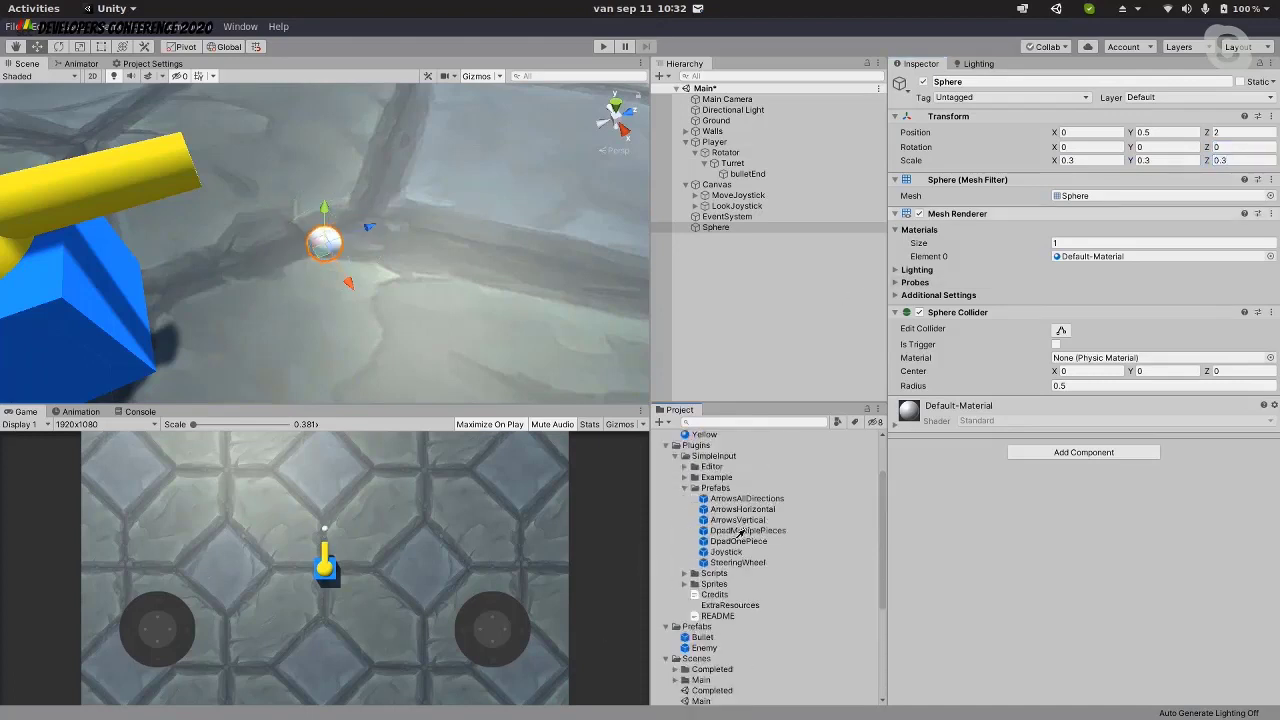
drag(699, 490, 716, 228)
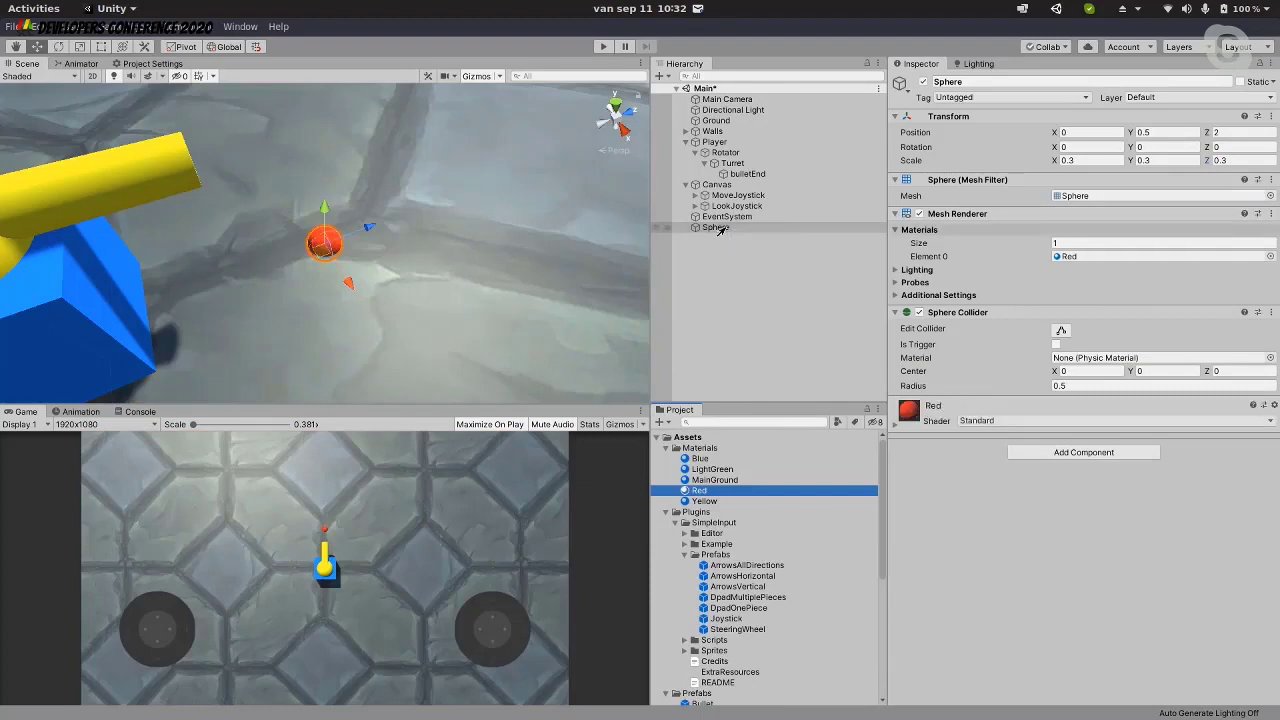
click(938, 294)
In the sphere's Mesh Renderer, turn Reflection Probes off and untick Receive Shadows
click(915, 282)
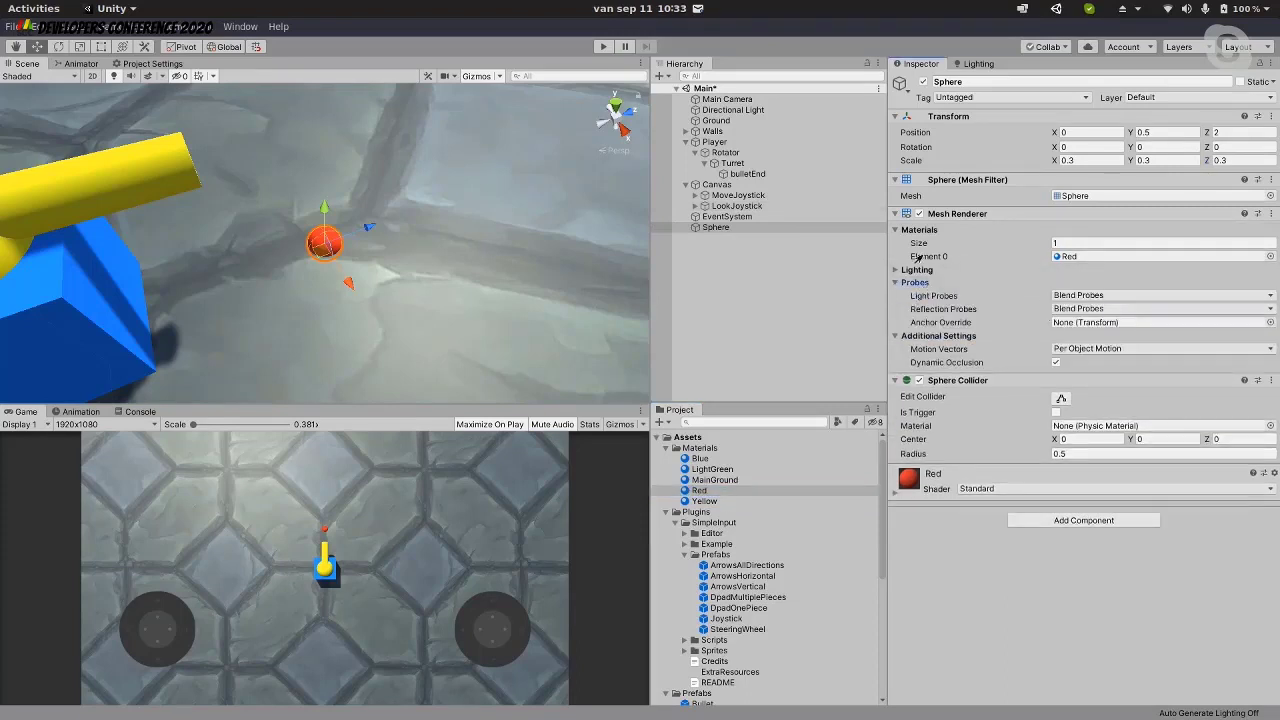
click(916, 269)
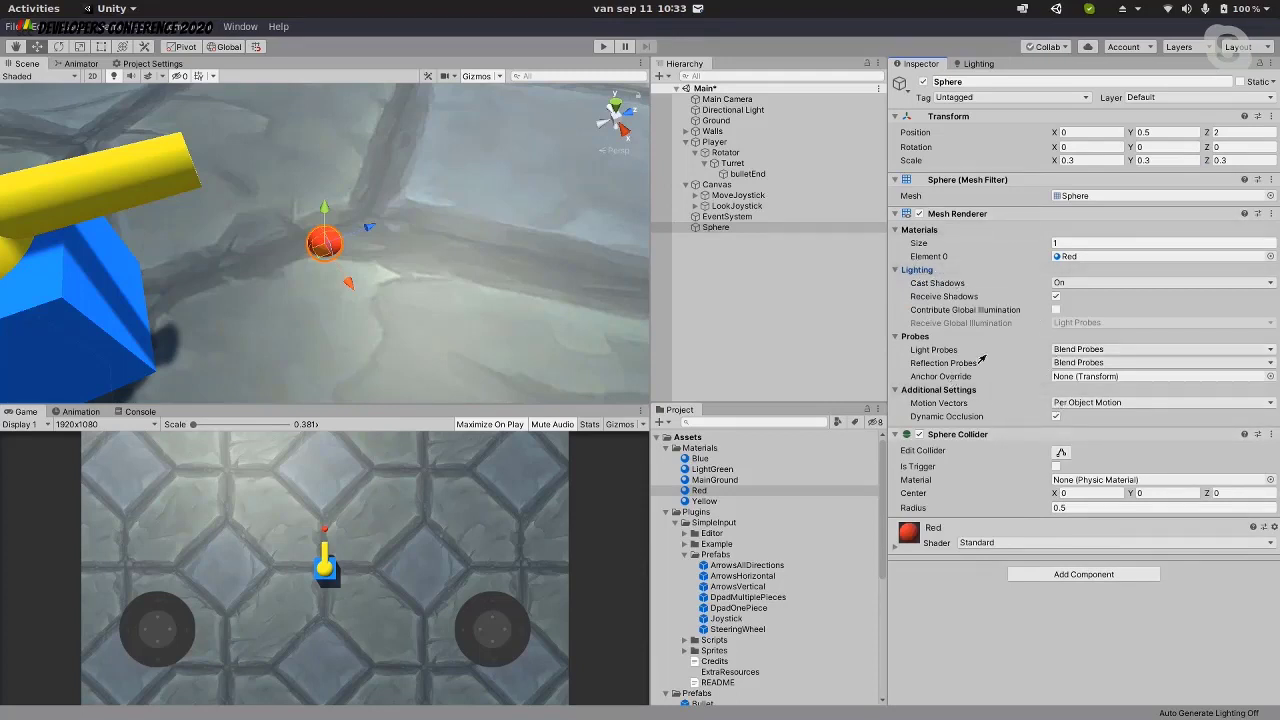
click(1070, 363)
click(1062, 379)
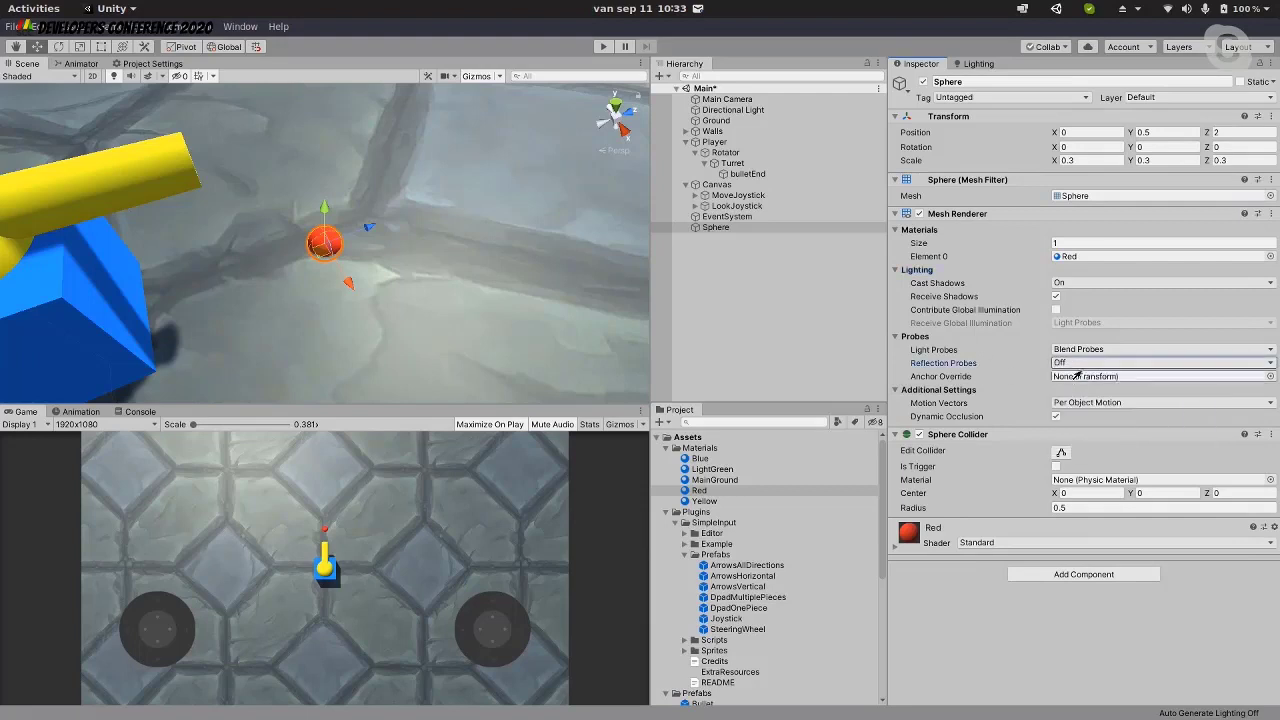
click(1070, 350)
click(1047, 310)
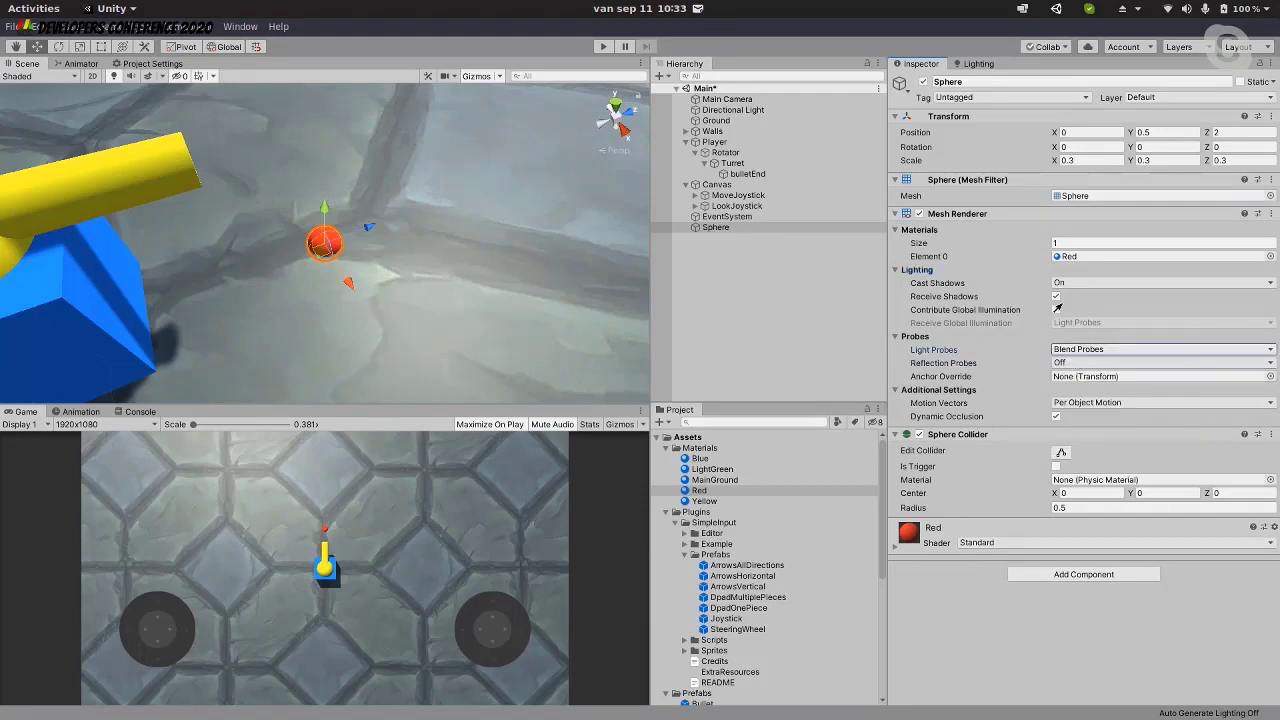
click(1055, 297)
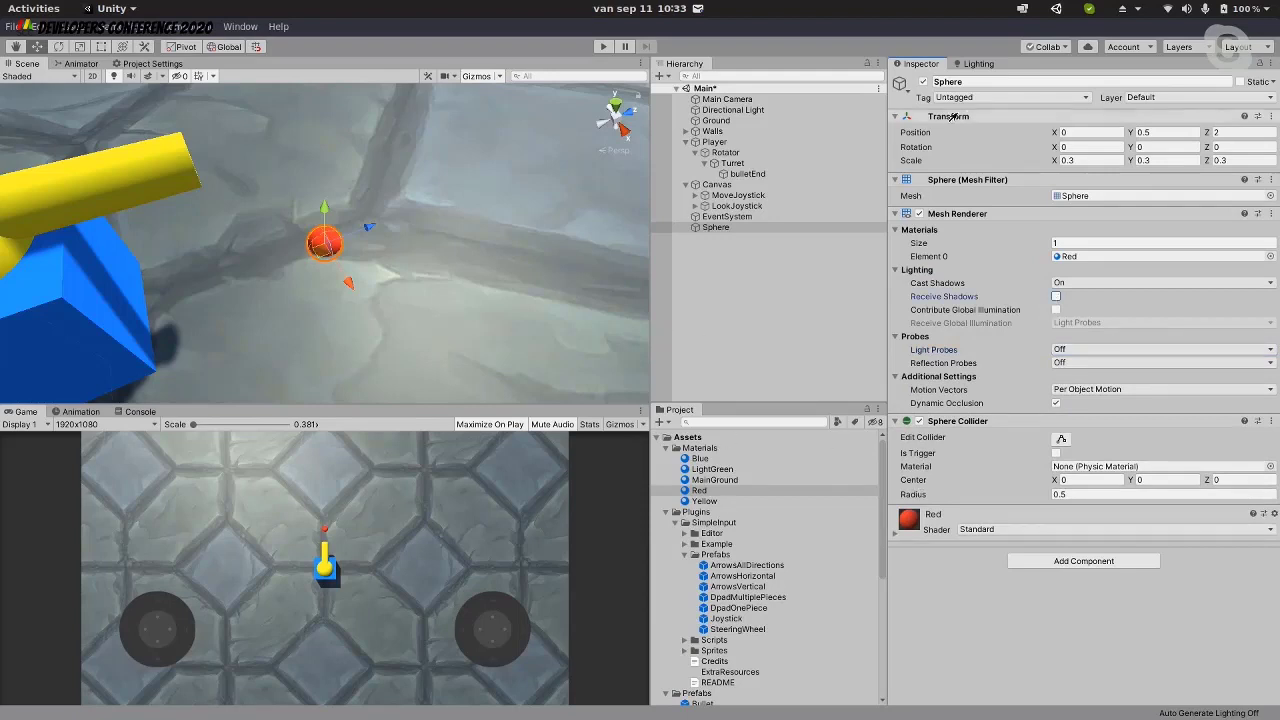
Tag the sphere Bullet and add a Rigidbody component
click(990, 97)
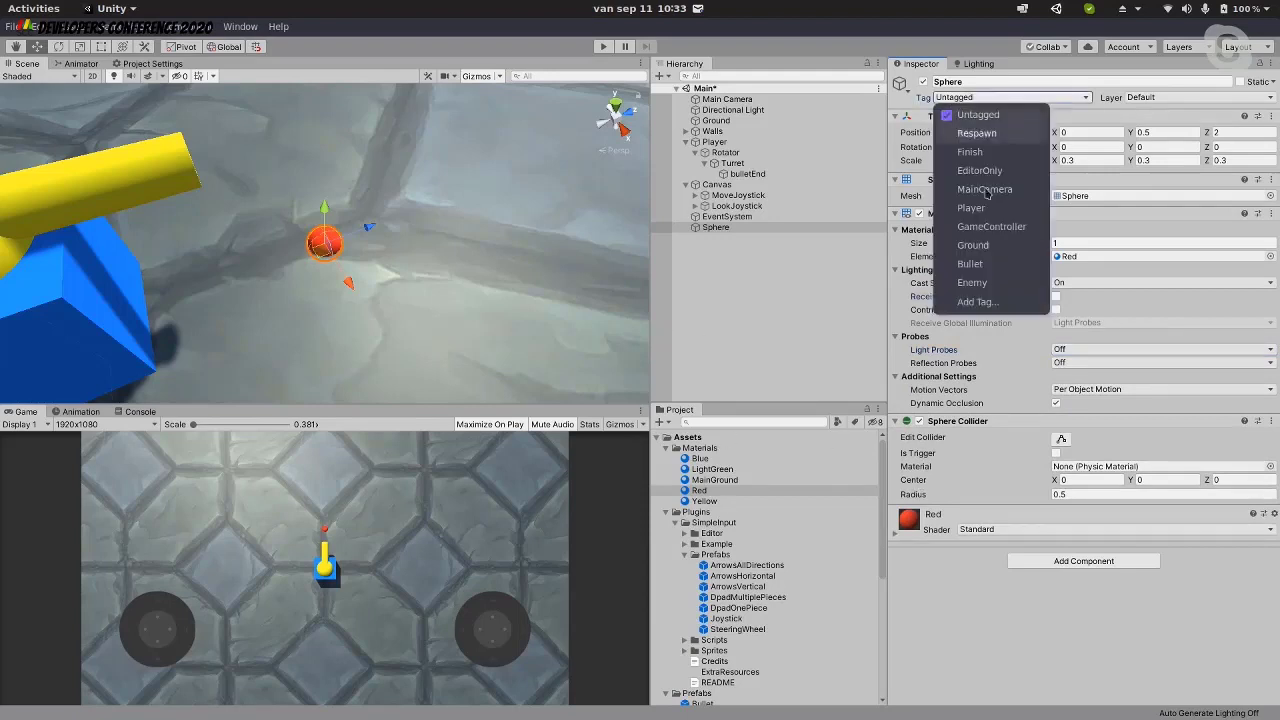
click(966, 264)
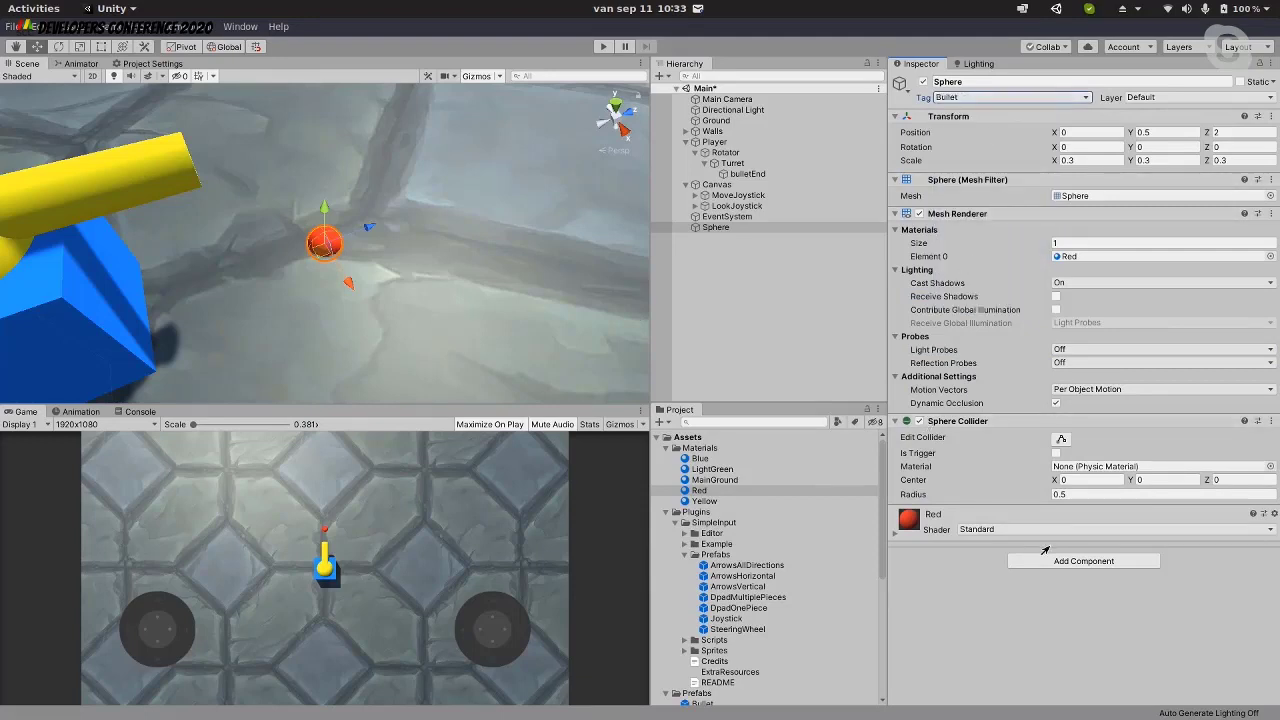
click(1048, 558)
text(rigi)
key(Return)
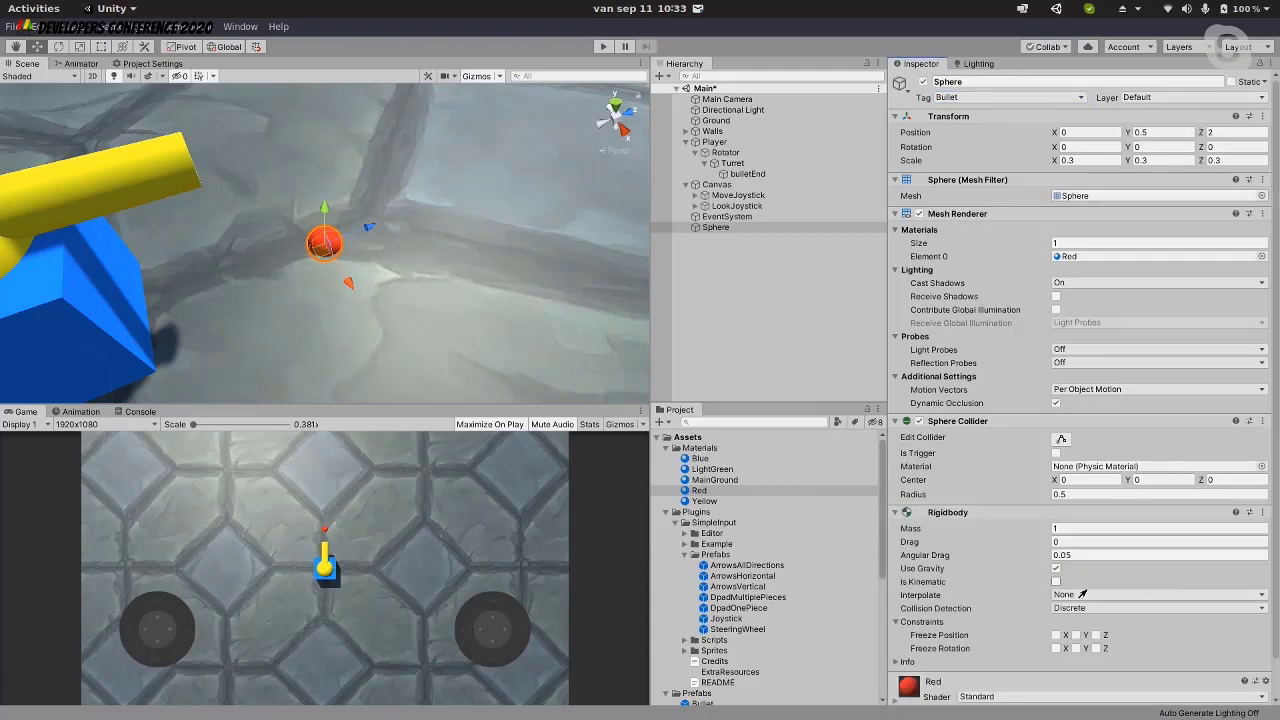
Disable Use Gravity, freeze only Position Y, and apply the LightGreen material
click(1054, 569)
click(1056, 636)
click(1056, 648)
click(1076, 648)
click(1095, 648)
click(1095, 635)
scroll(940, 487, down, 2)
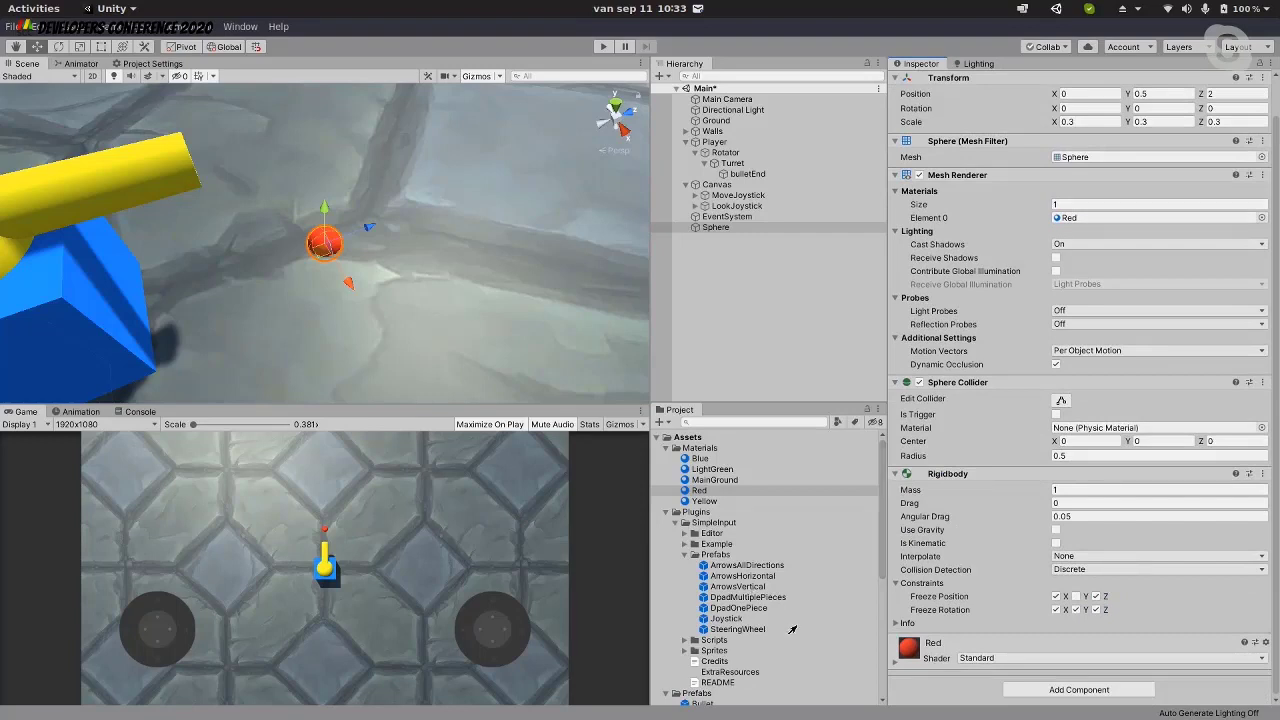
click(1056, 596)
click(1056, 609)
click(1076, 609)
click(1076, 596)
click(1096, 596)
click(1096, 609)
drag(712, 469, 703, 229)
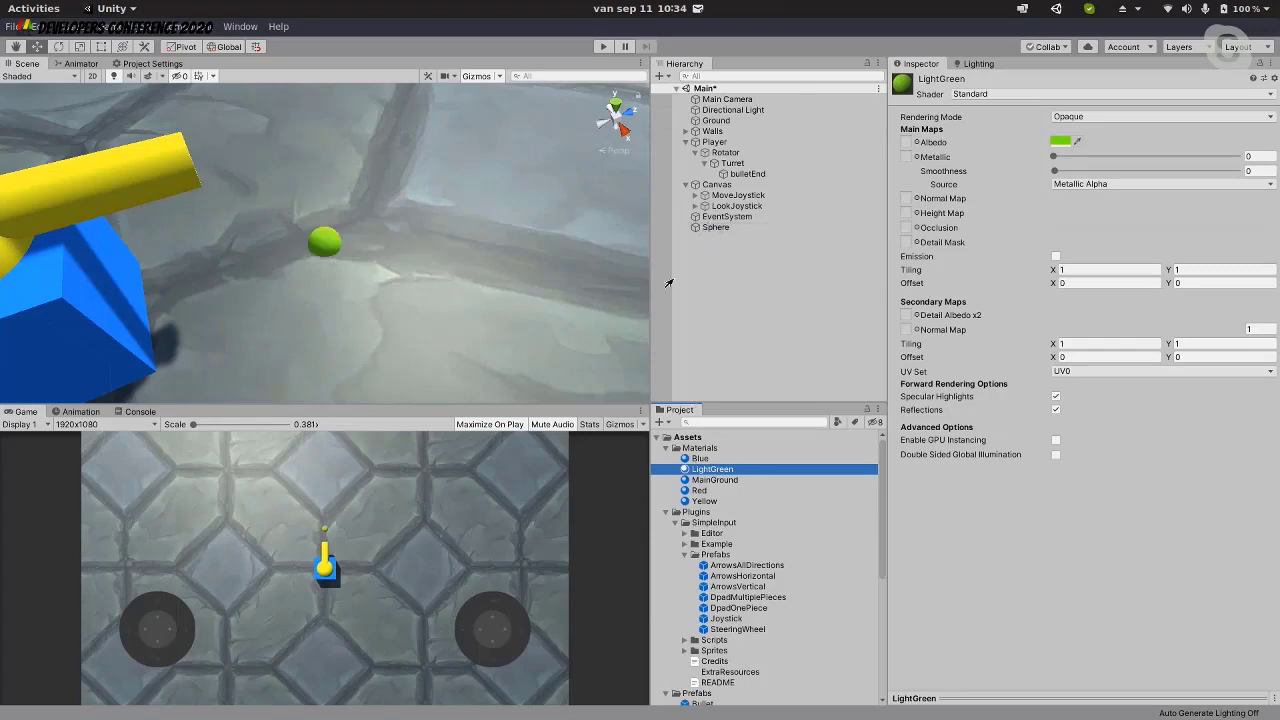
Set the Sphere Collider radius to 1 and rename the sphere Bullet
click(712, 217)
click(714, 228)
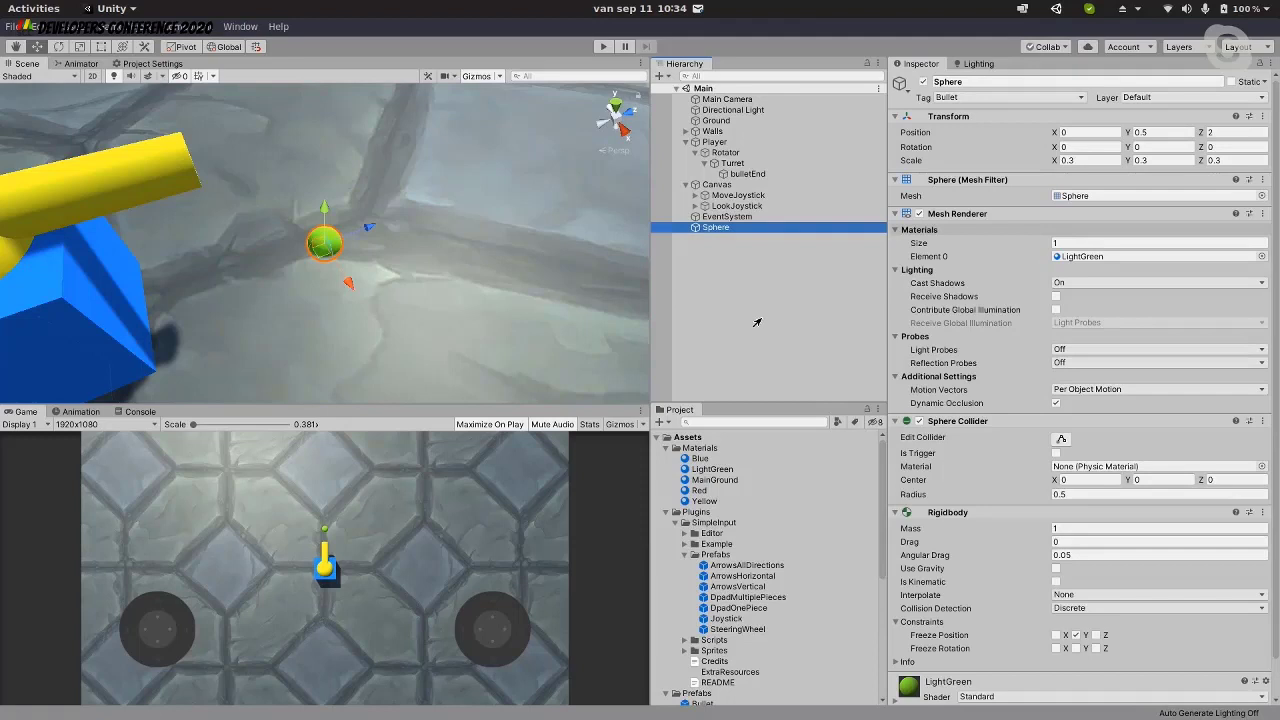
click(1103, 493)
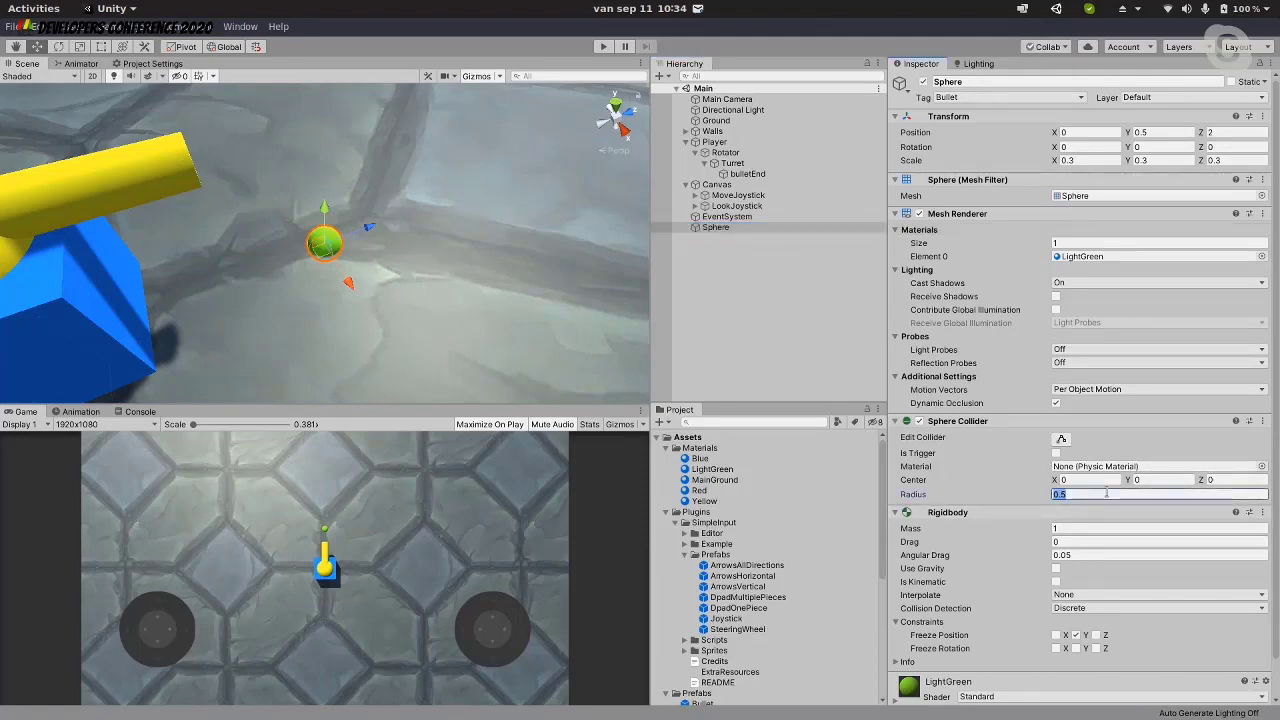
text(1)
click(739, 229)
key(F2)
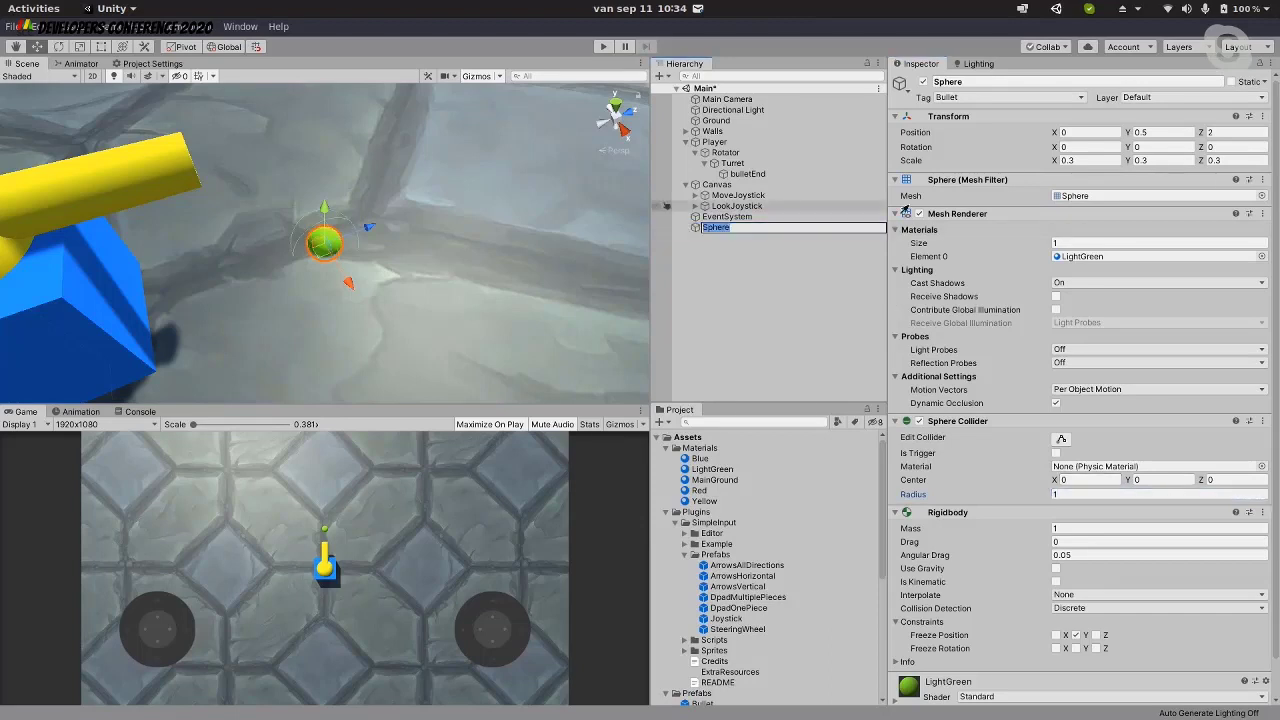
text(Bullet)
key(Return)
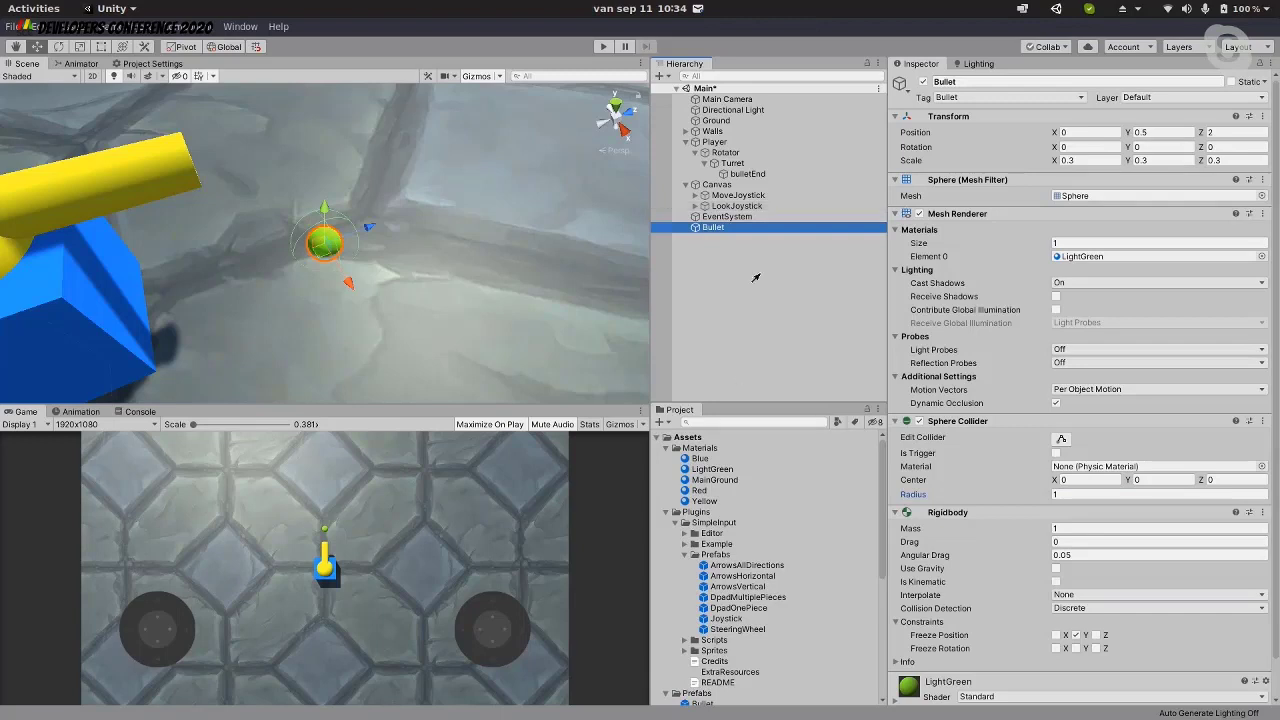
Make Bullet a prefab in Prefabs, delete the scene copy, and open its destroyer script
drag(727, 228, 703, 612)
scroll(749, 521, down, 3)
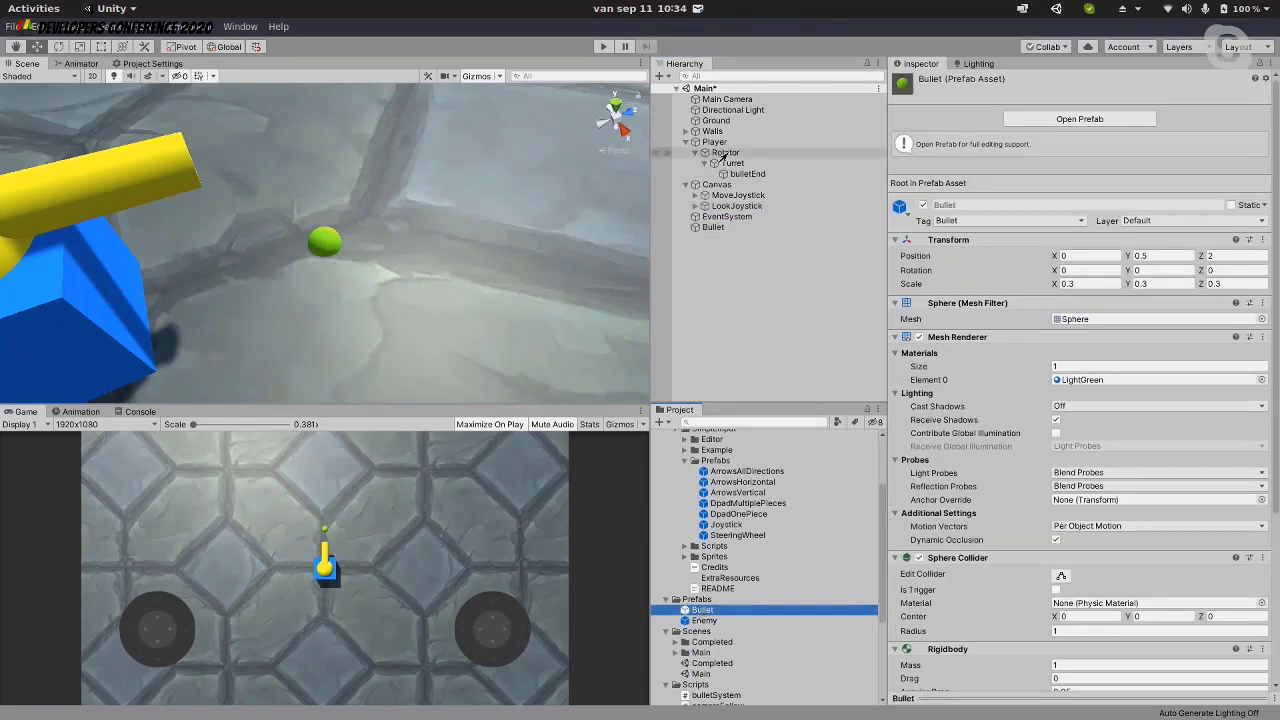
click(712, 228)
key(Delete)
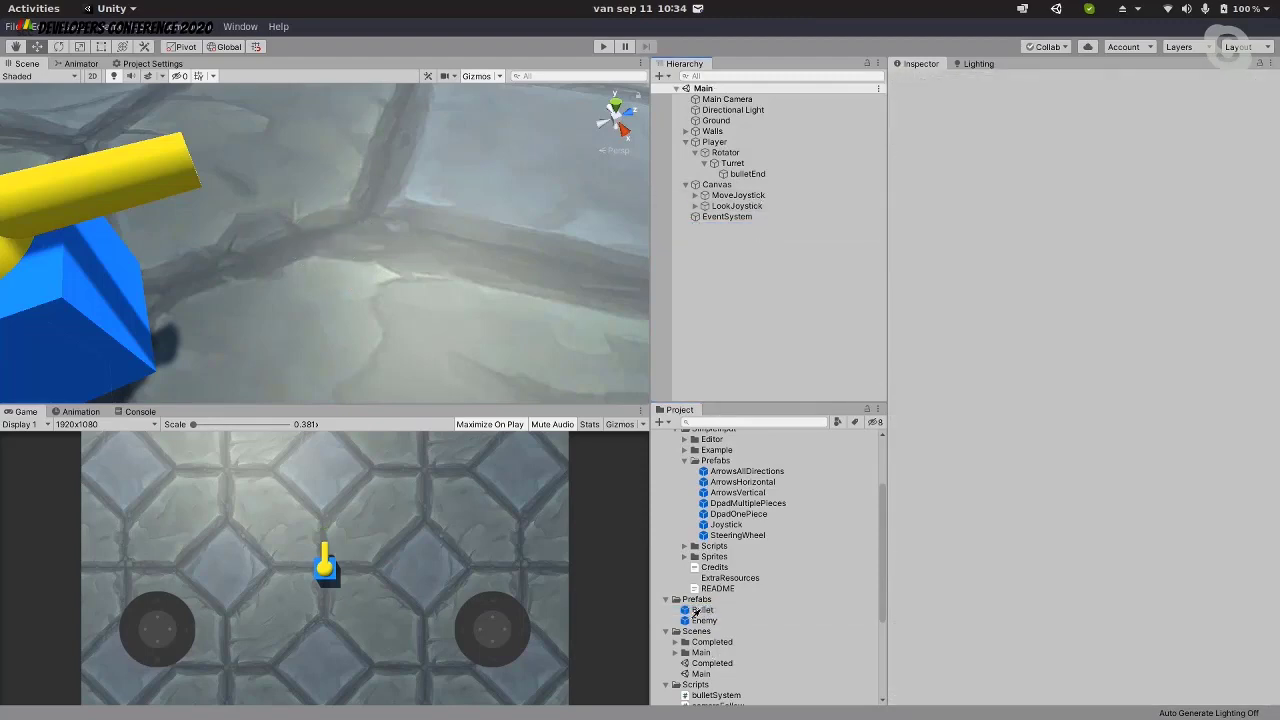
double_click(702, 609)
scroll(989, 493, down, 5)
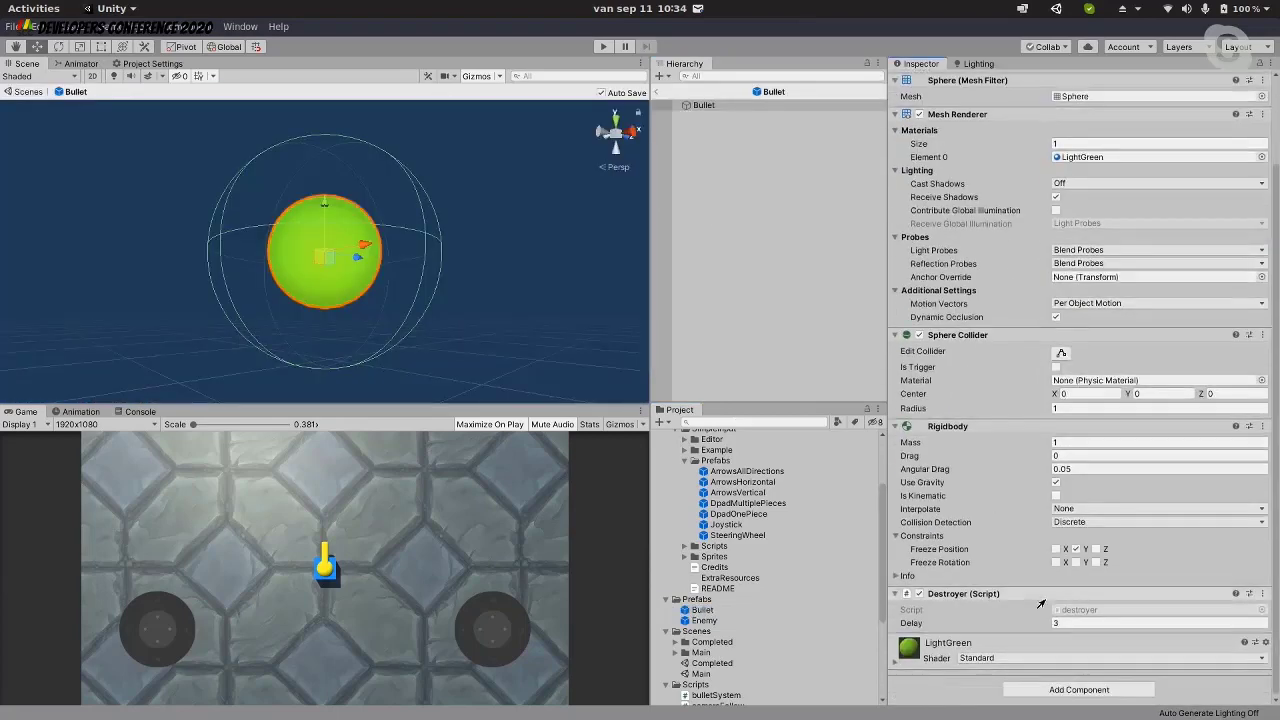
double_click(1104, 612)
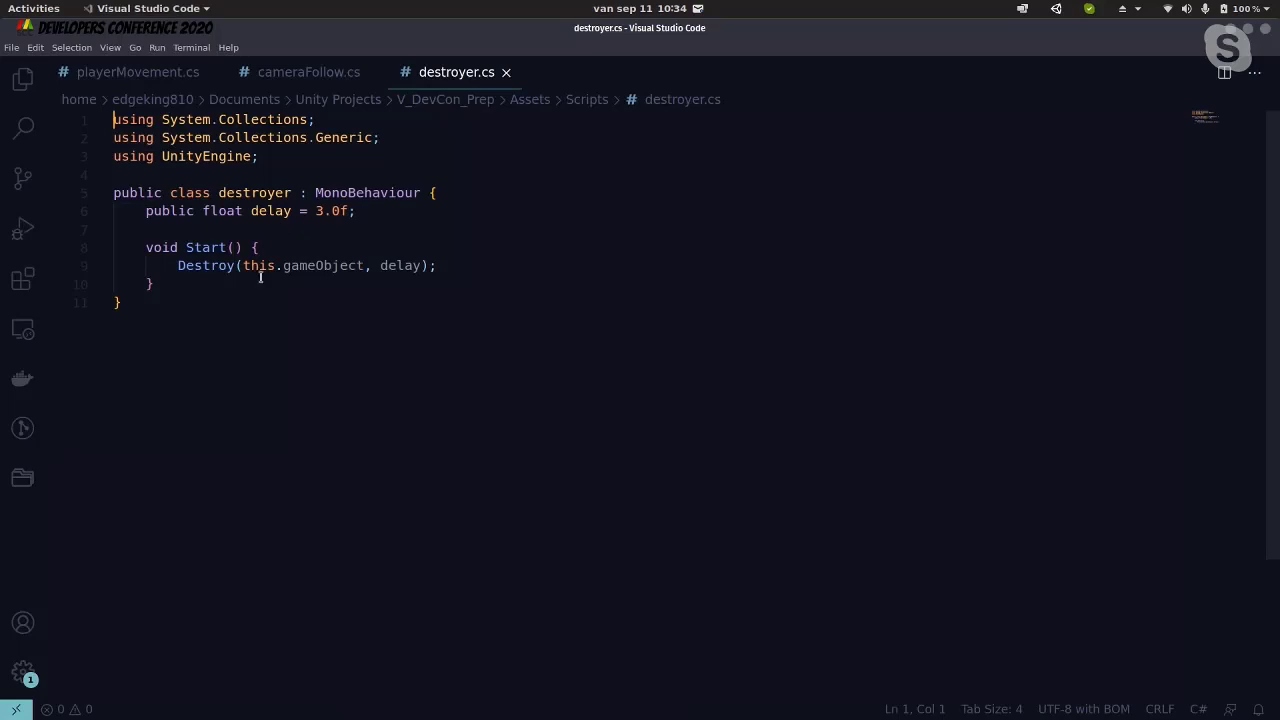
Highlight the Destroy call and its 3.0f delay in destroyer.cs
drag(178, 265, 406, 265)
click(443, 265)
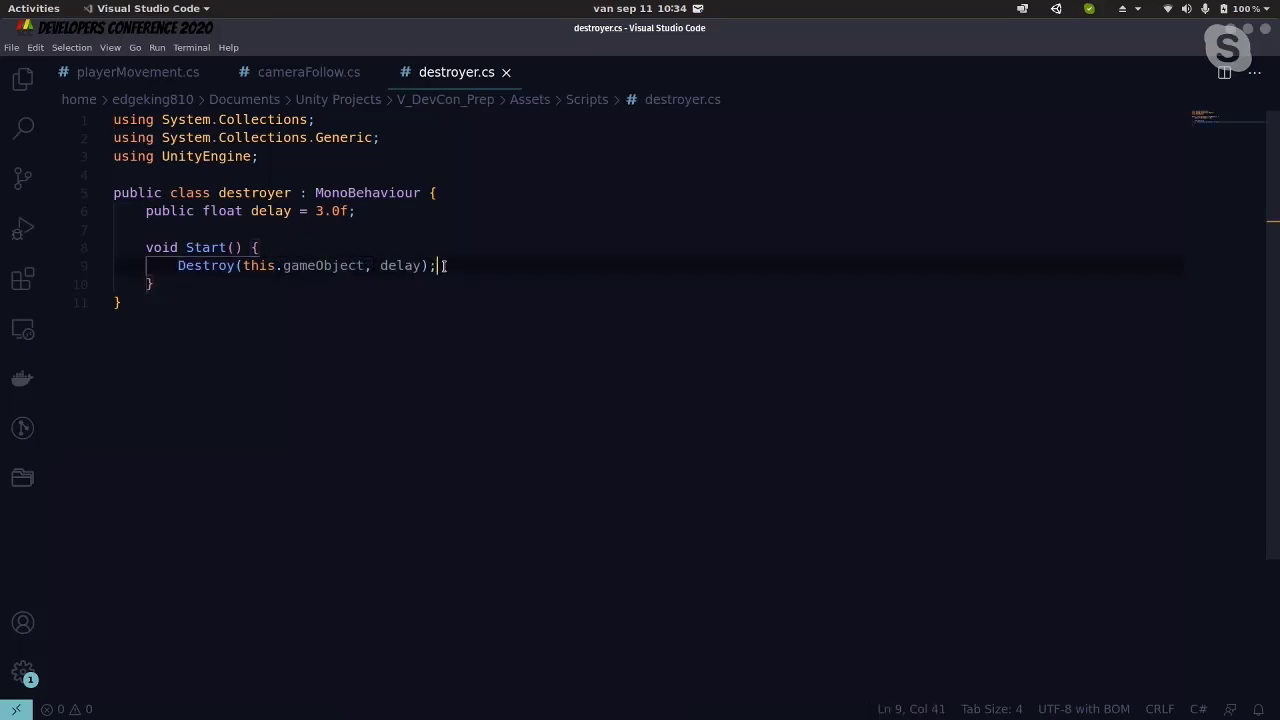
drag(313, 211, 348, 211)
click(371, 213)
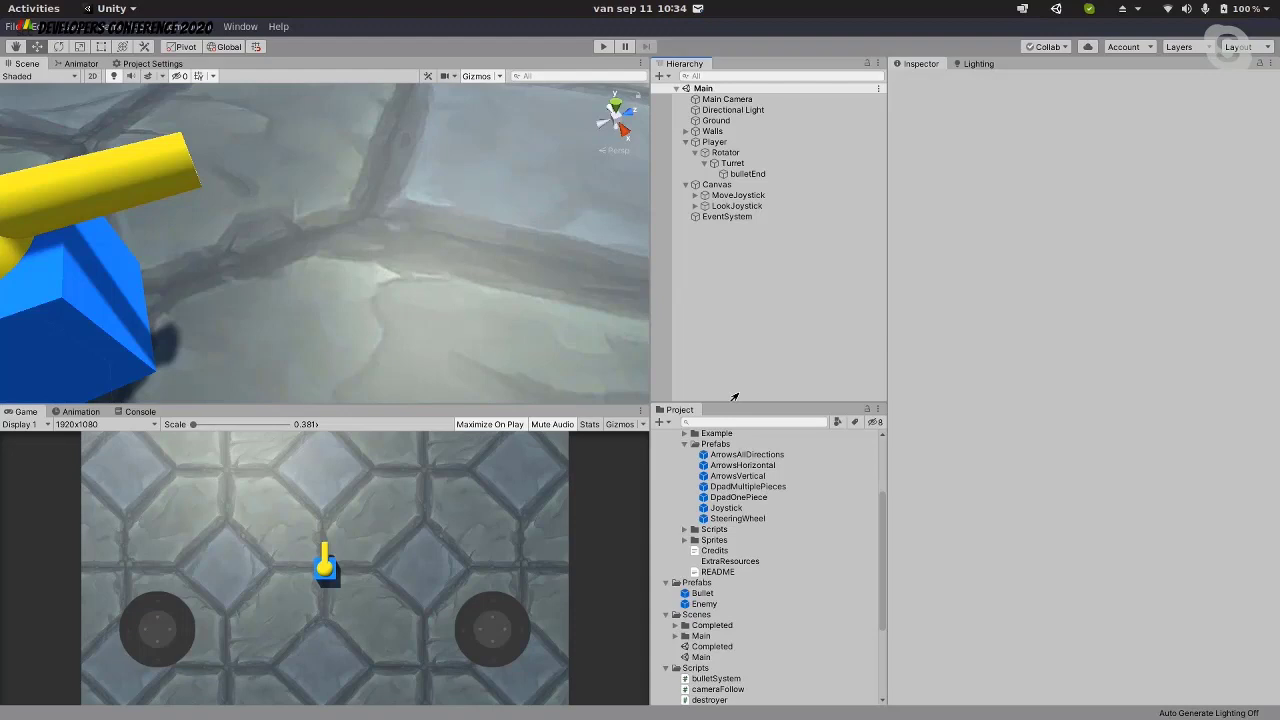
Add bulletSystem to the Player with bulletEnd and the Bullet prefab assigned, then save the scene
click(716, 143)
scroll(922, 567, down, 3)
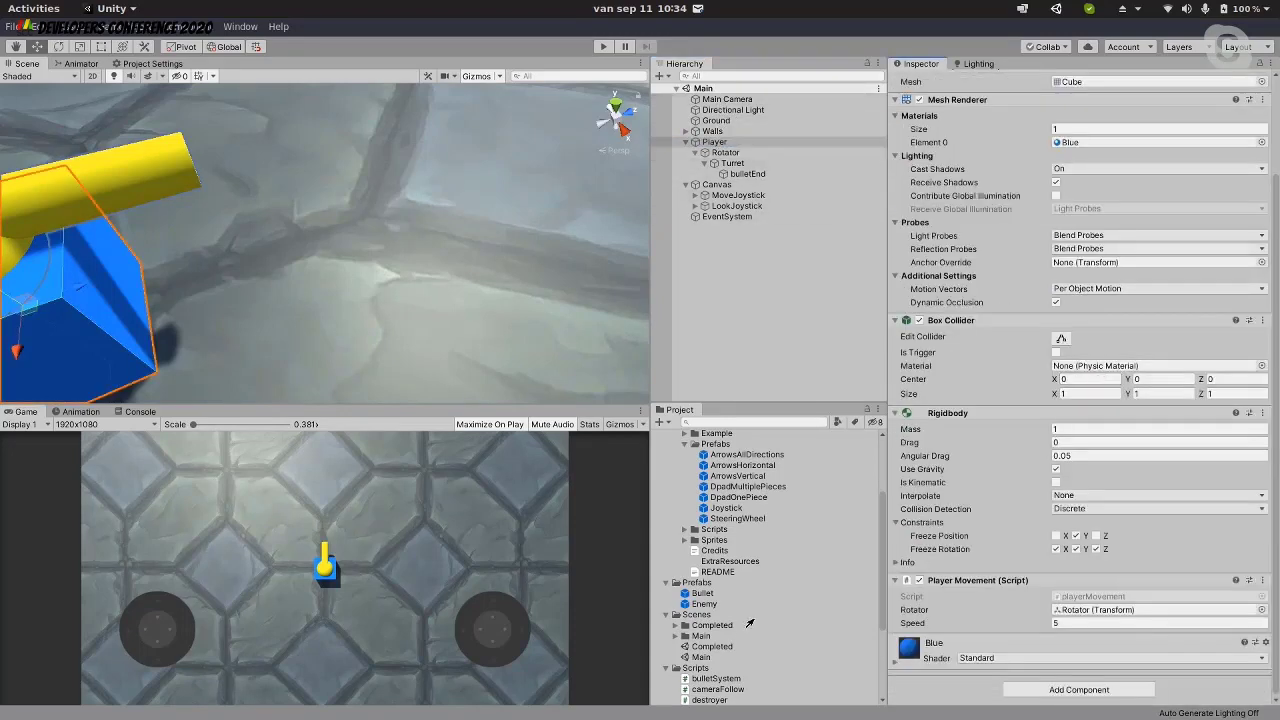
scroll(749, 624, down, 2)
drag(745, 630, 962, 638)
drag(752, 630, 965, 652)
scroll(965, 652, down, 2)
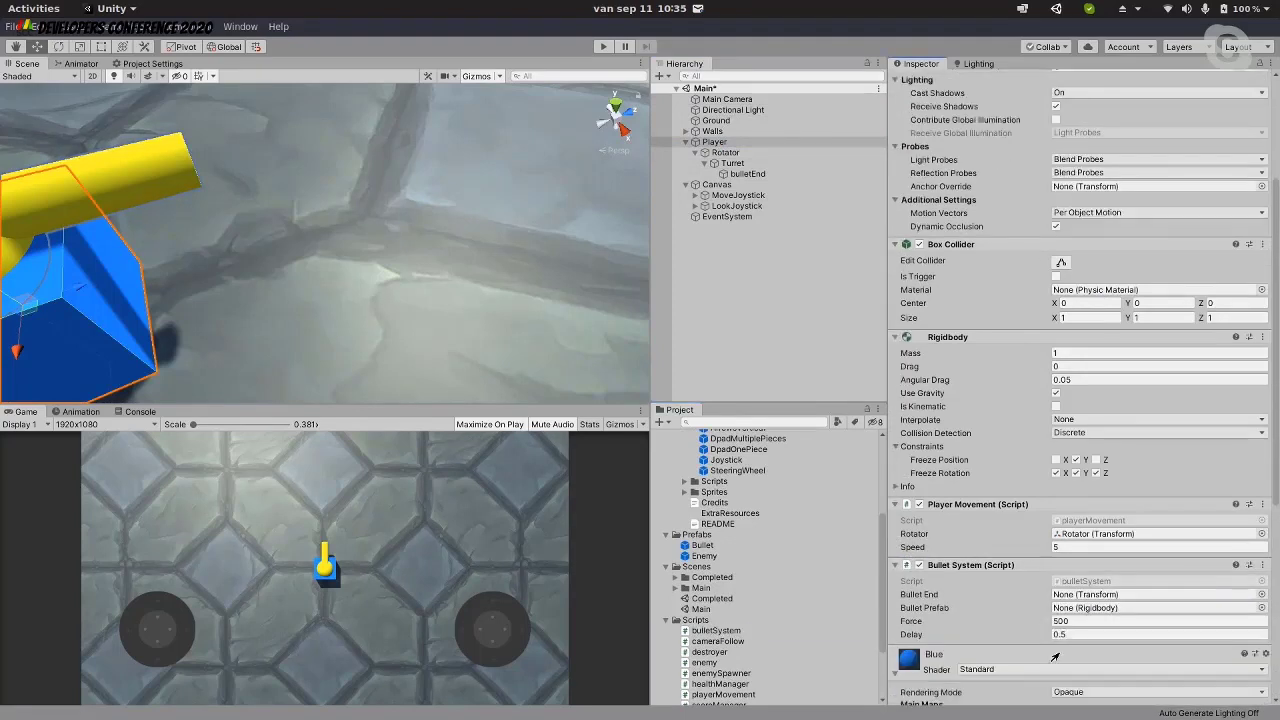
drag(724, 173, 1077, 595)
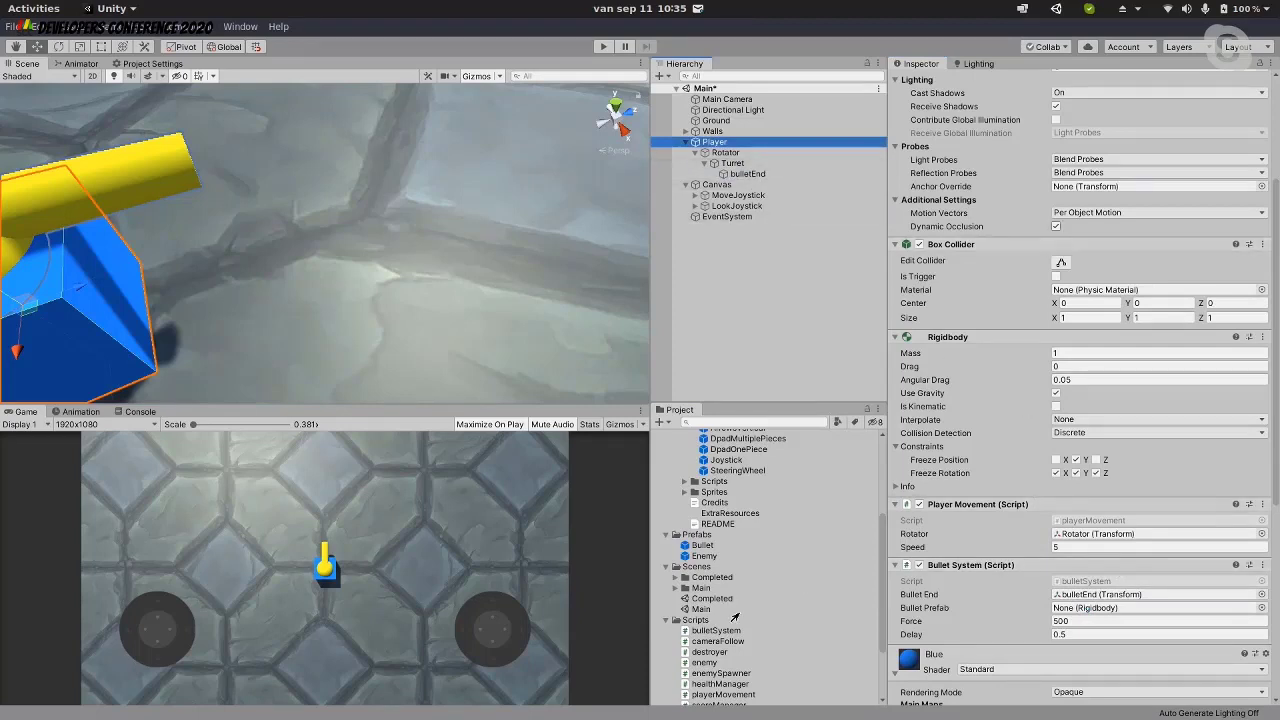
scroll(731, 520, down, 2)
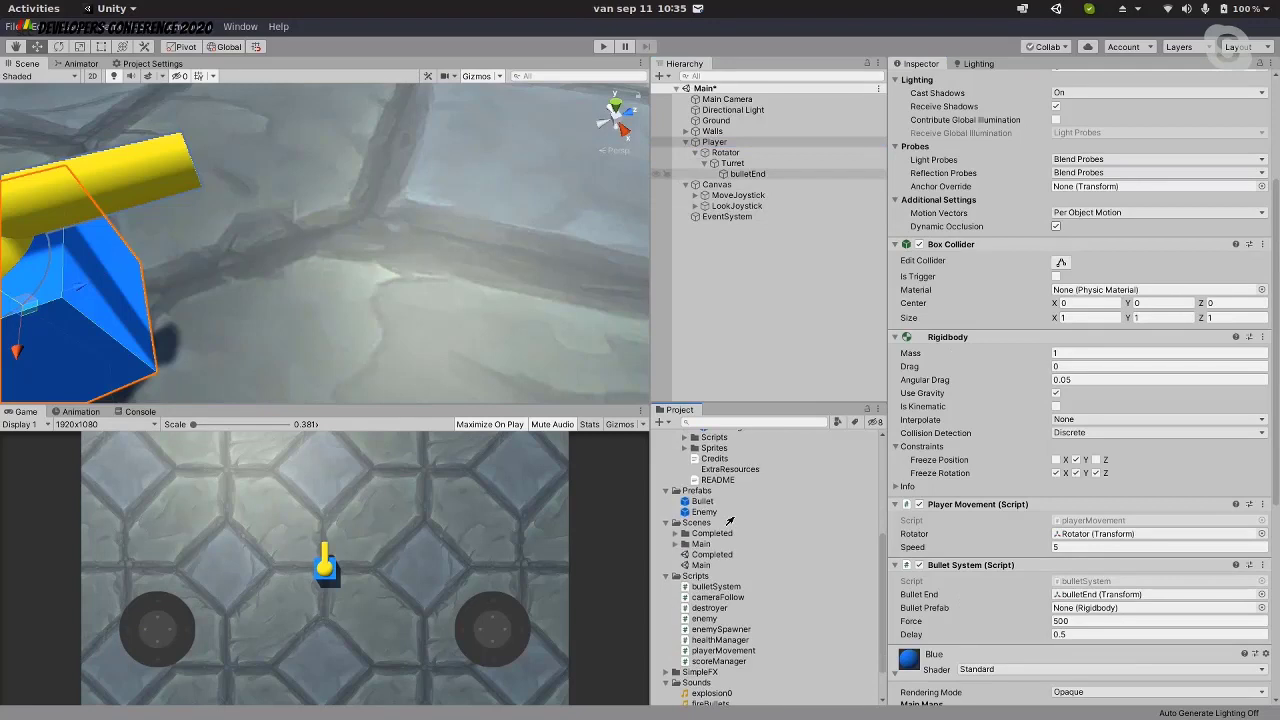
drag(690, 505, 1093, 609)
key(ctrl+s)
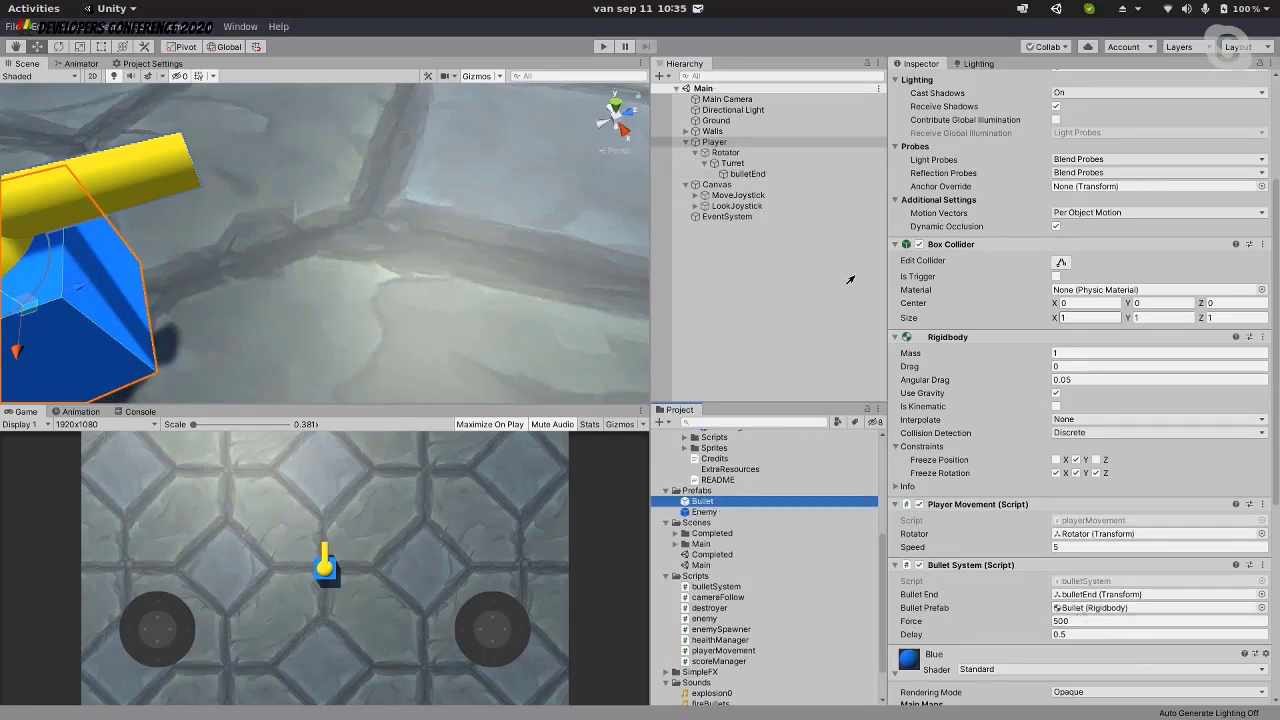
click(893, 677)
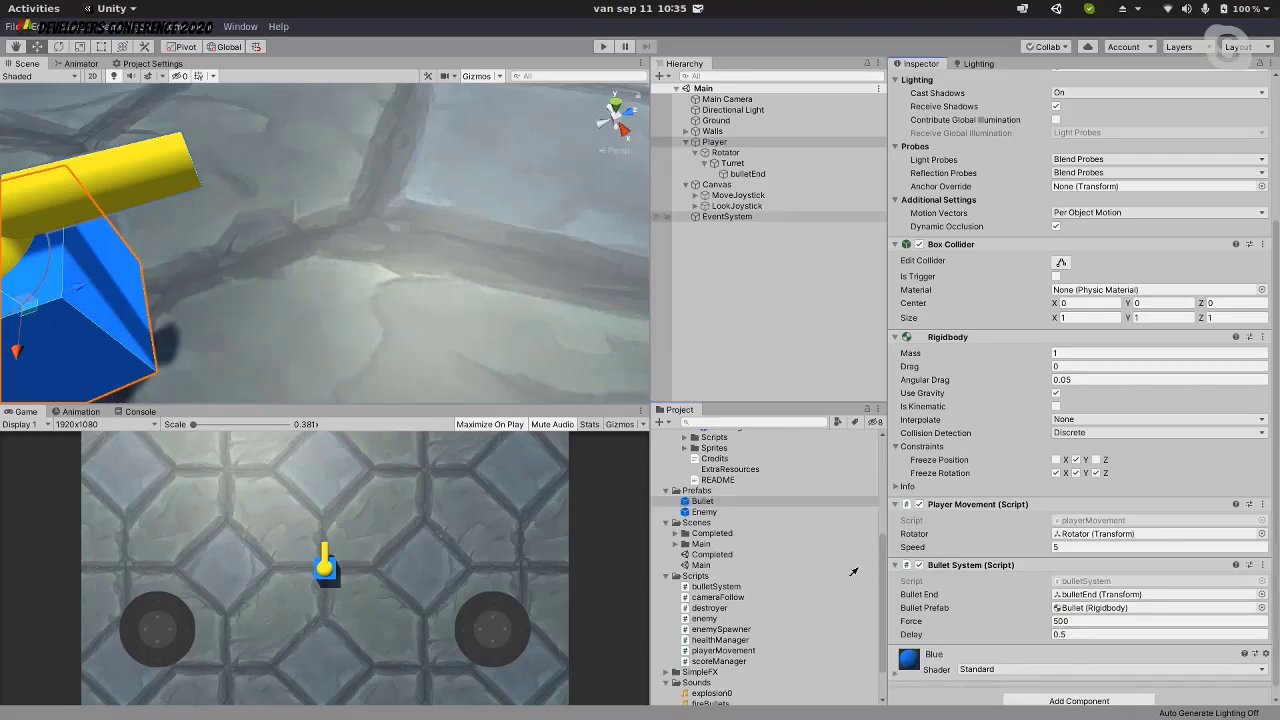
Run a quick play-mode test, aiming the turret up-left to fire
click(601, 47)
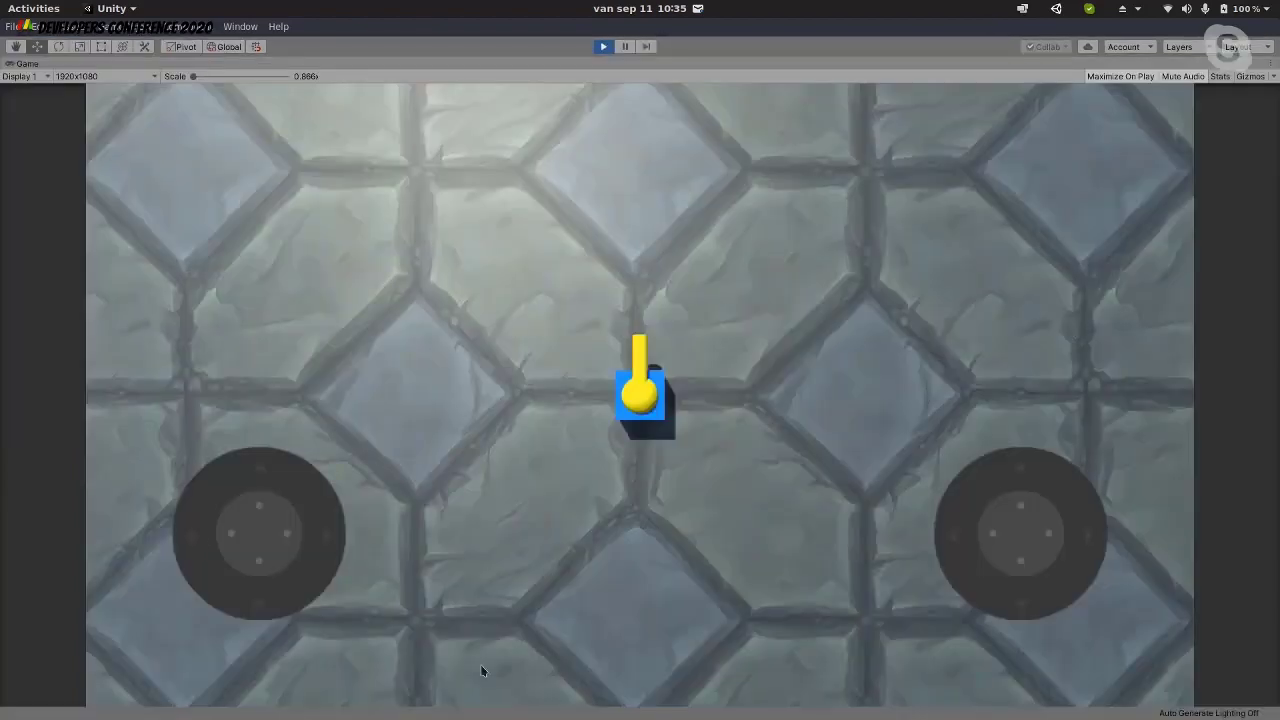
drag(1020, 534, 824, 171)
click(603, 47)
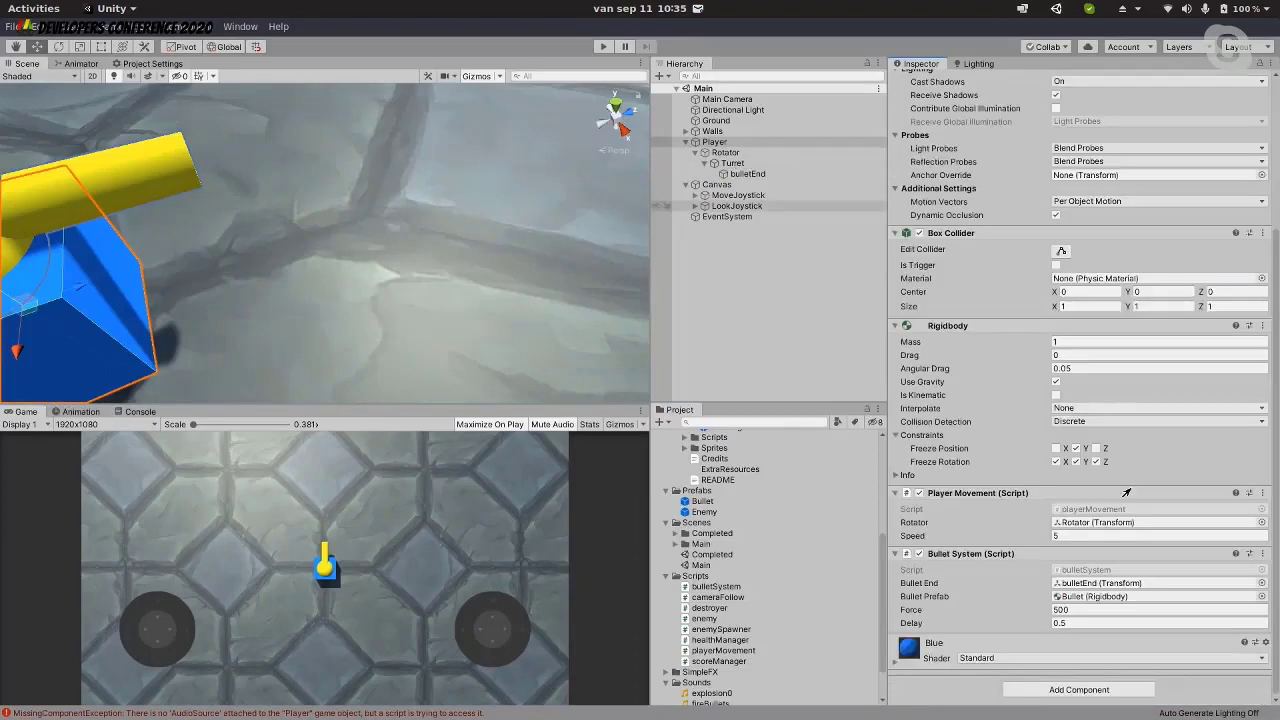
Add an Audio Source with the fireBullets clip and Play On Awake off, then test firing
scroll(1071, 690, down, 3)
click(1071, 696)
text(Aud)
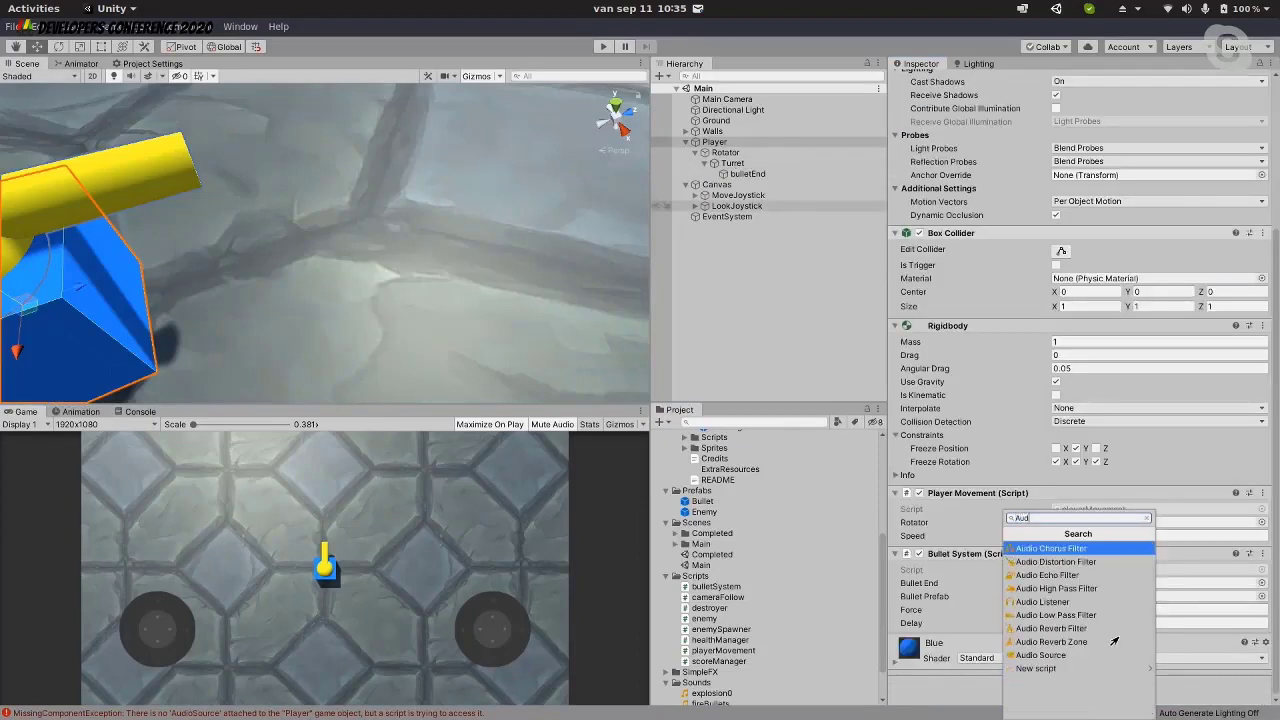
text(i)
key(Down)
key(Down)
key(Down)
key(Down)
key(Down)
key(Down)
key(Up)
key(Up)
key(Up)
key(Up)
key(Up)
key(Down)
key(Down)
key(Down)
key(Down)
key(Down)
key(Down)
key(Down)
key(Return)
scroll(1050, 598, down, 3)
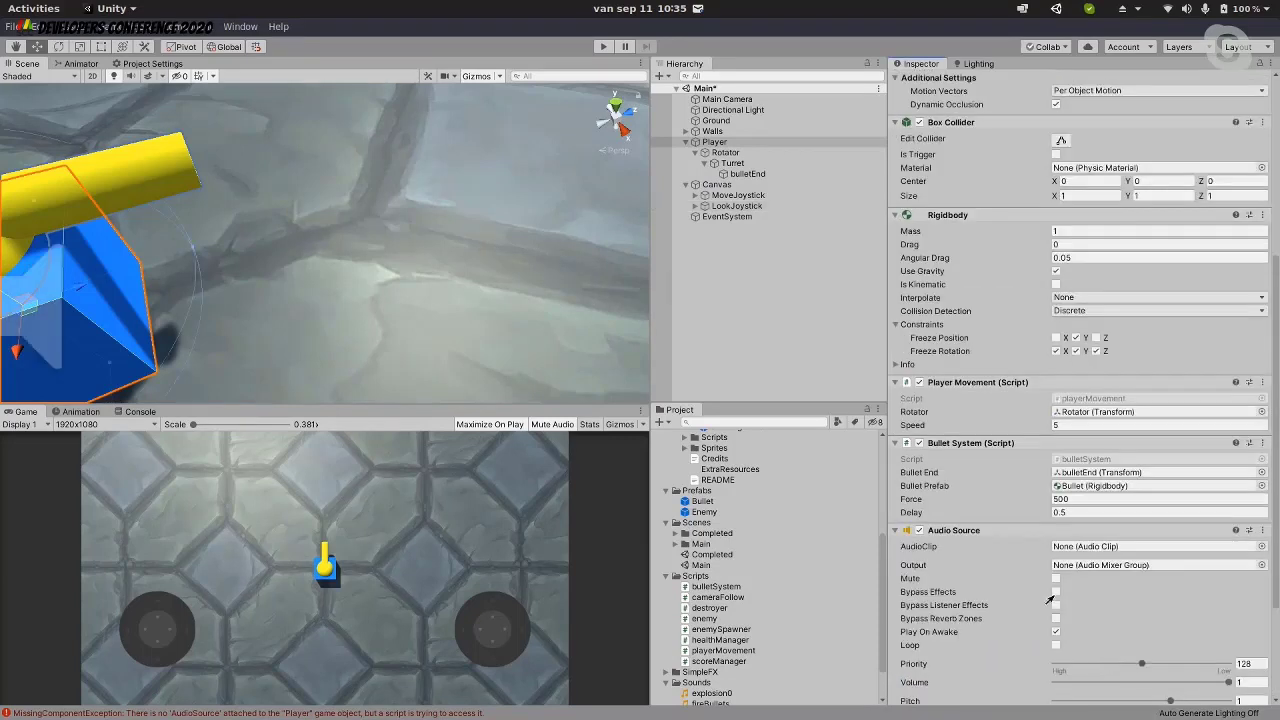
click(1055, 633)
scroll(946, 520, down, 4)
scroll(798, 627, down, 2)
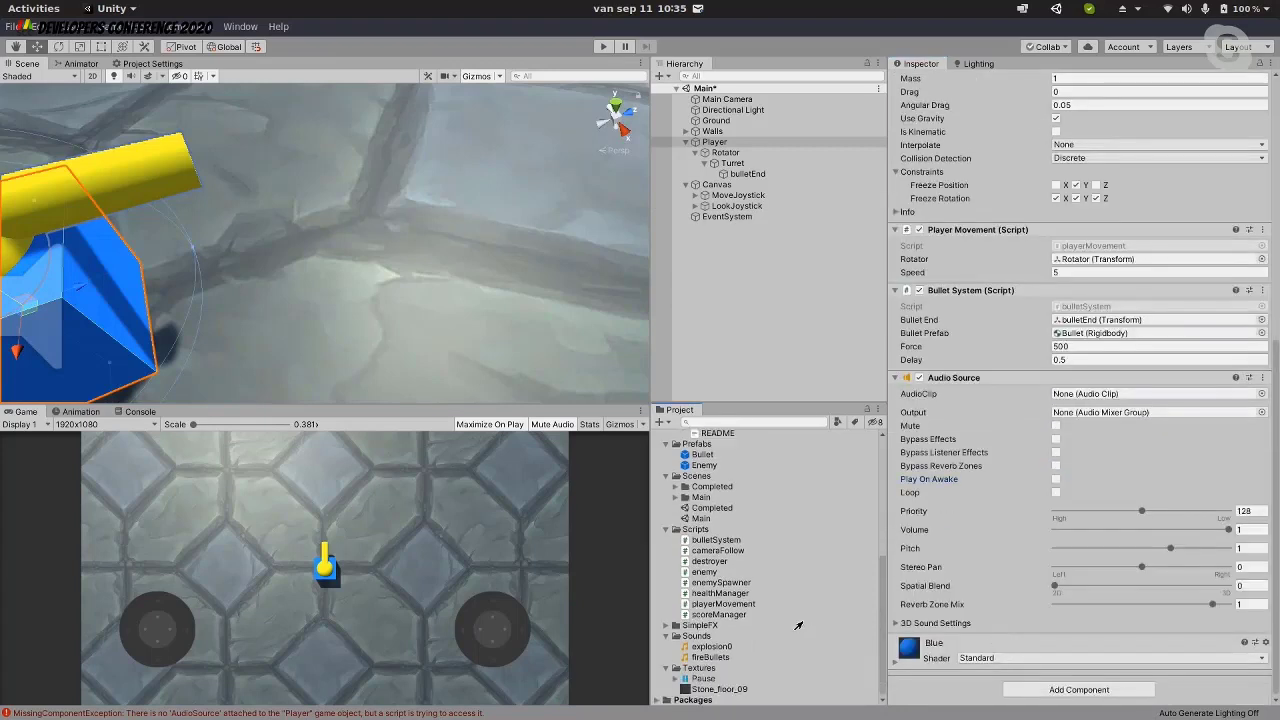
drag(712, 657, 1120, 394)
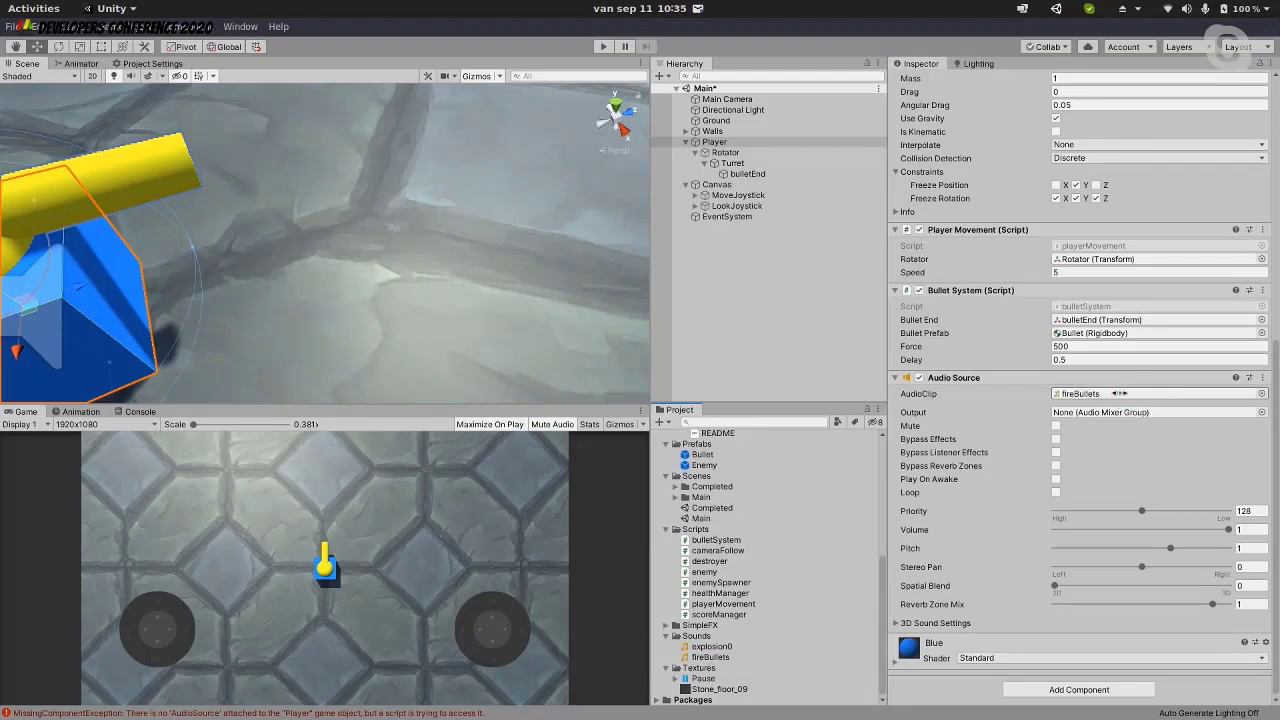
click(603, 46)
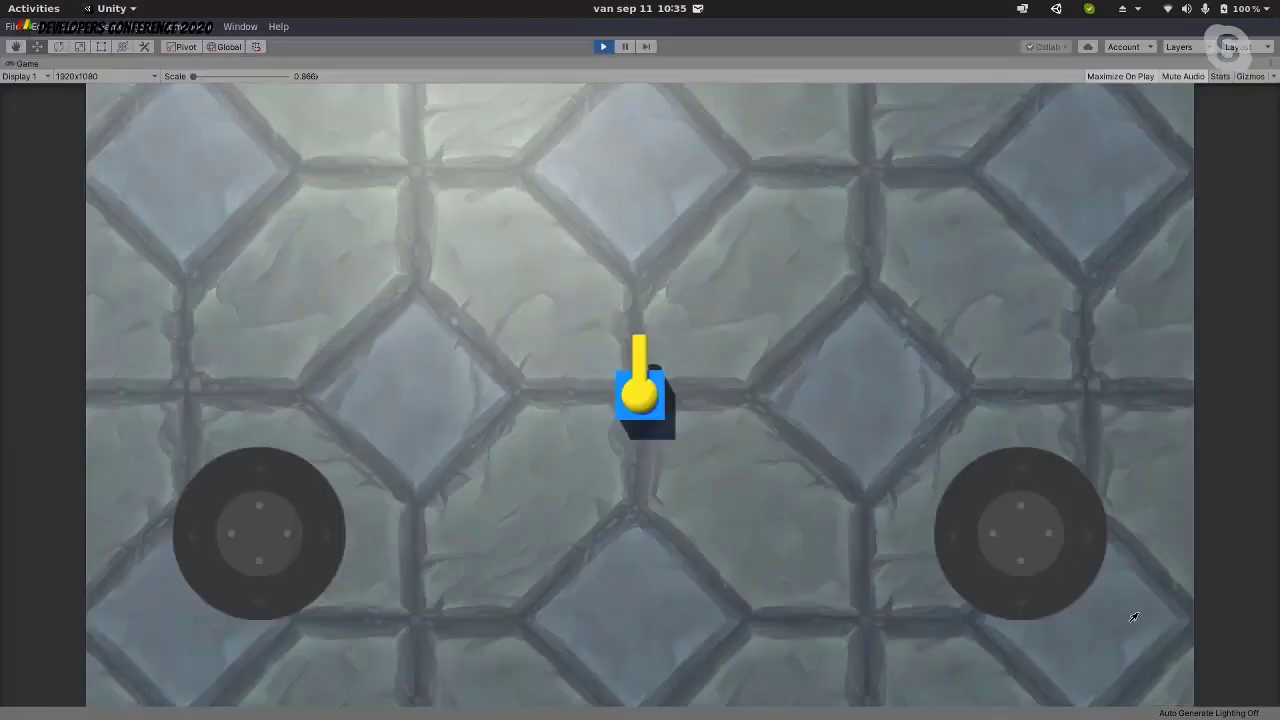
drag(1040, 544, 1060, 430)
Open bulletSystem in VS Code and highlight the public bulletEnd and bulletPrefab fields
click(603, 46)
key(alt+Tab)
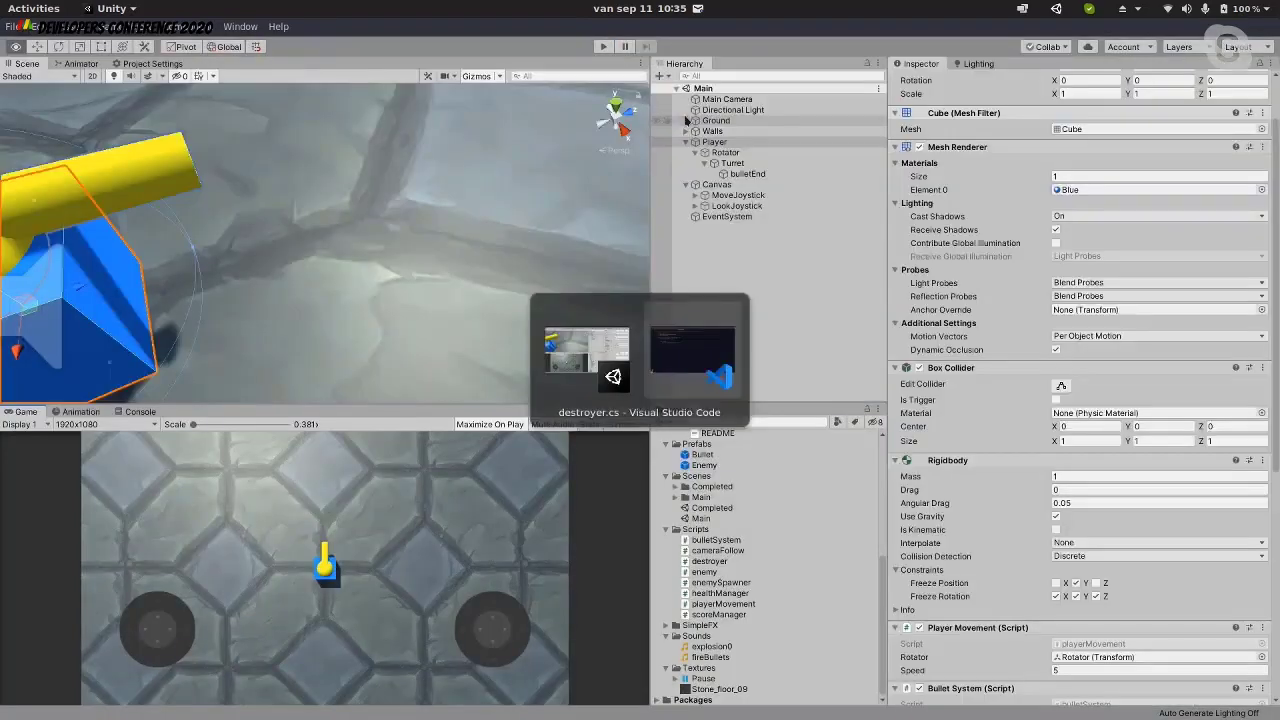
double_click(716, 540)
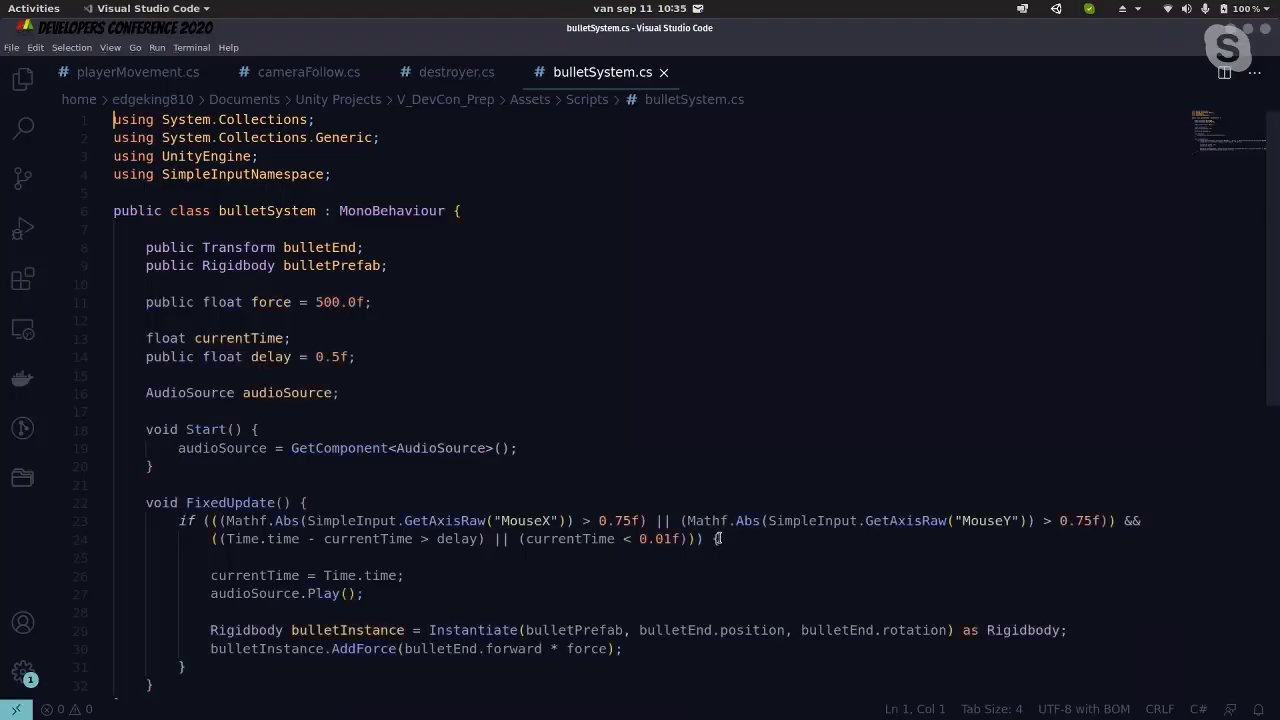
scroll(613, 302, up, 5)
click(455, 268)
key(shift+Up)
key(shift+Home)
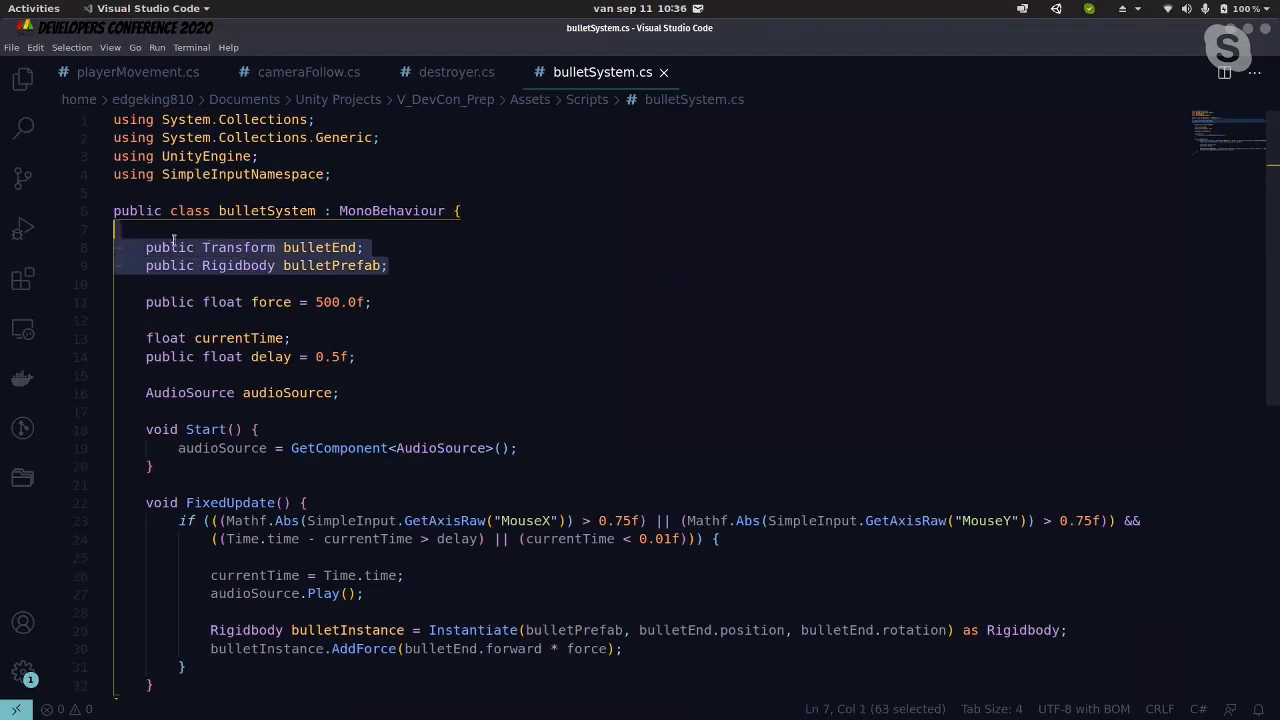
click(426, 327)
Point out the audioSource GetComponent assignment in Start
scroll(426, 327, down, 3)
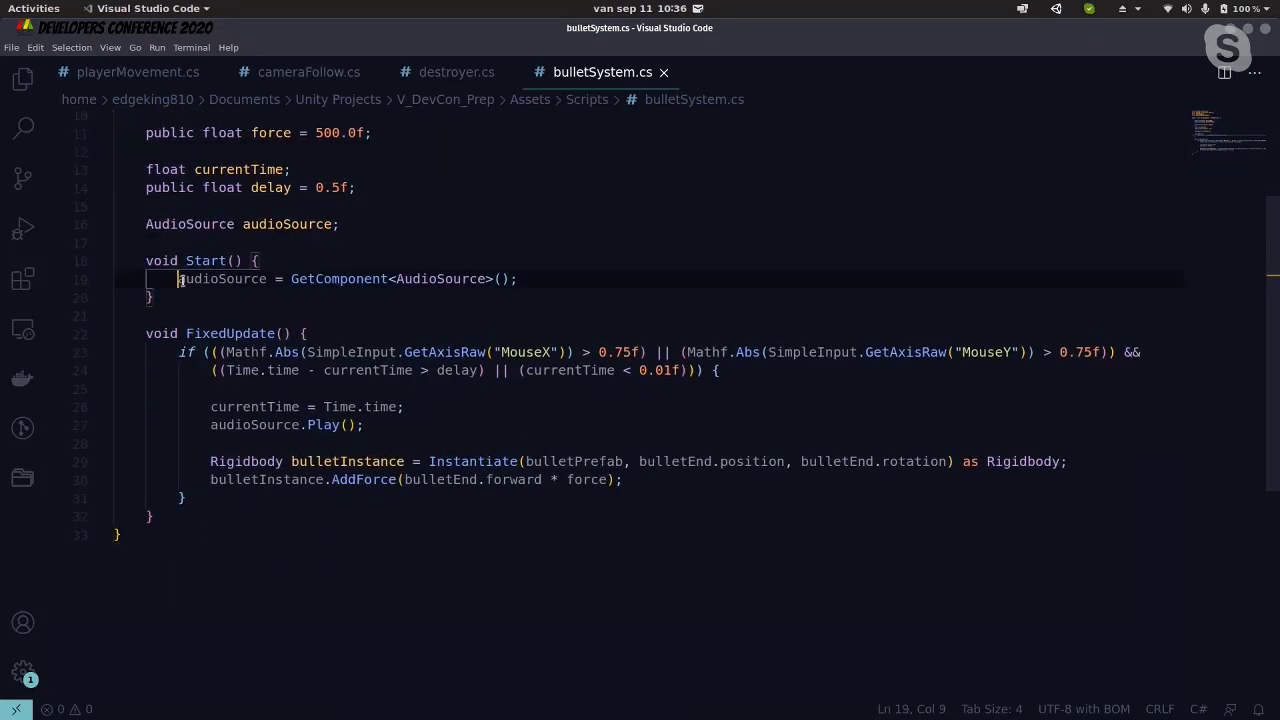
drag(178, 279, 403, 279)
click(440, 279)
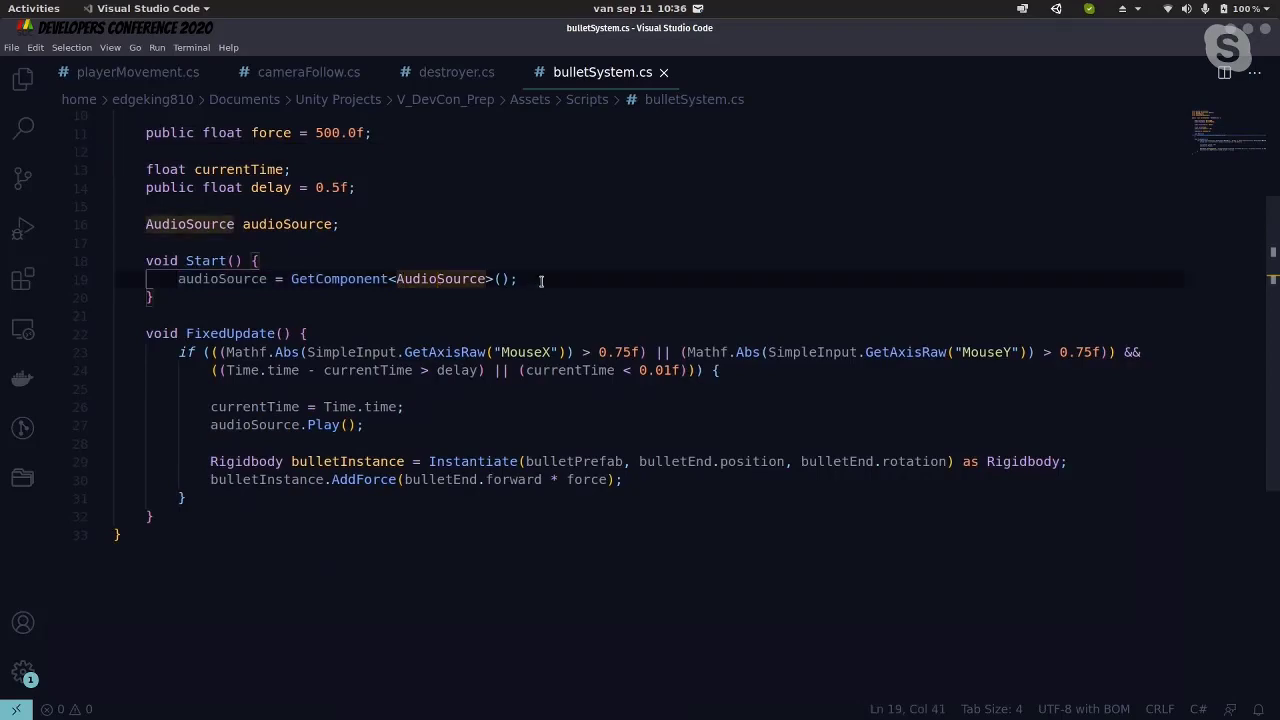
click(540, 281)
click(406, 303)
scroll(406, 303, up, 3)
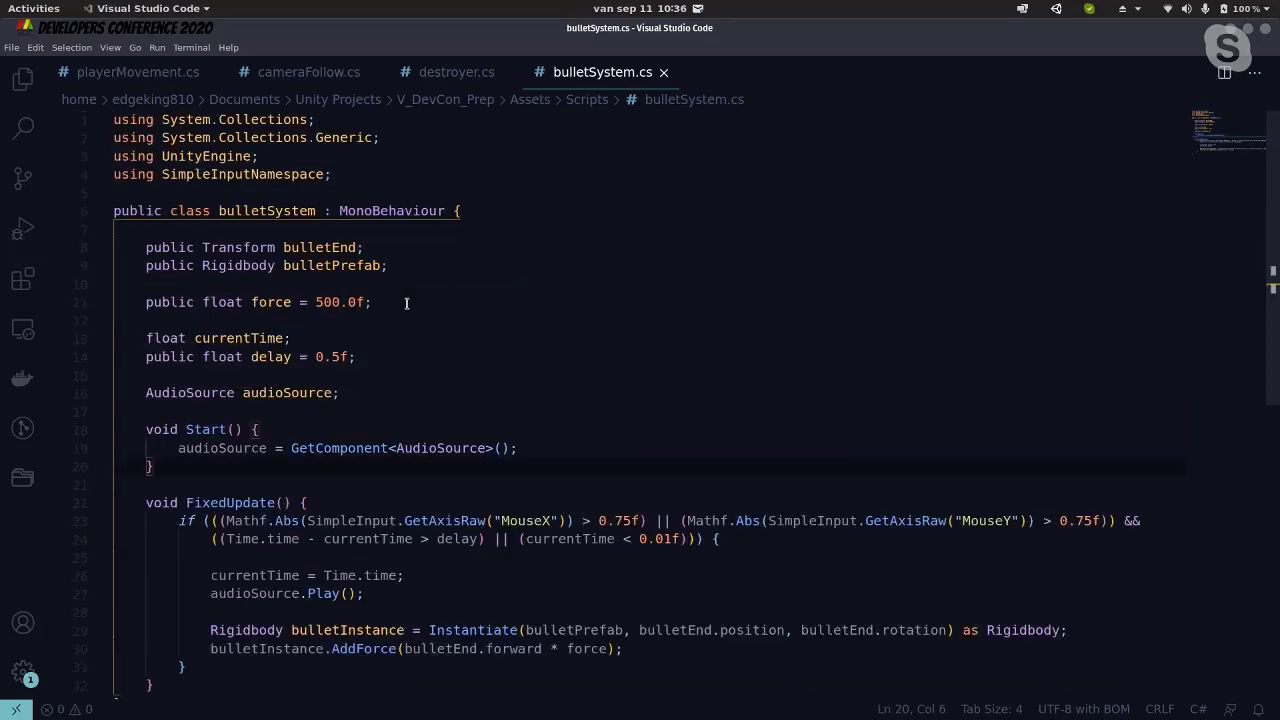
scroll(406, 303, down, 3)
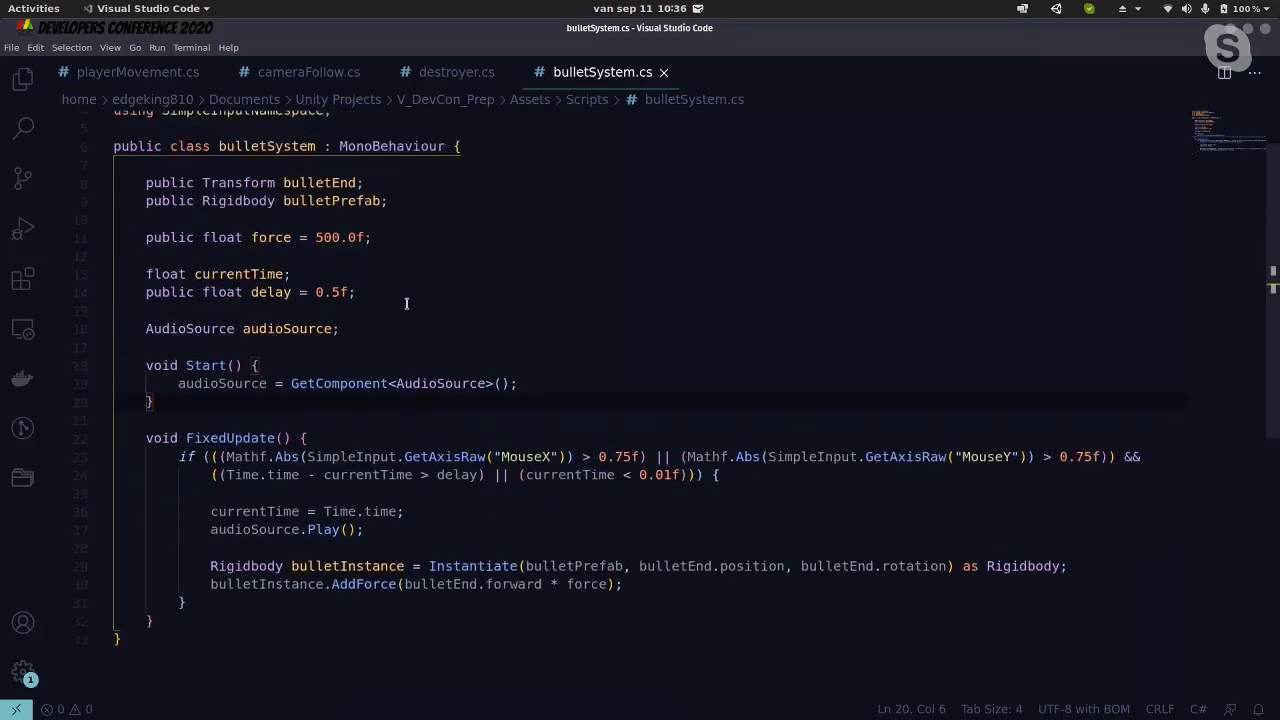
scroll(406, 303, up, 3)
scroll(406, 303, down, 3)
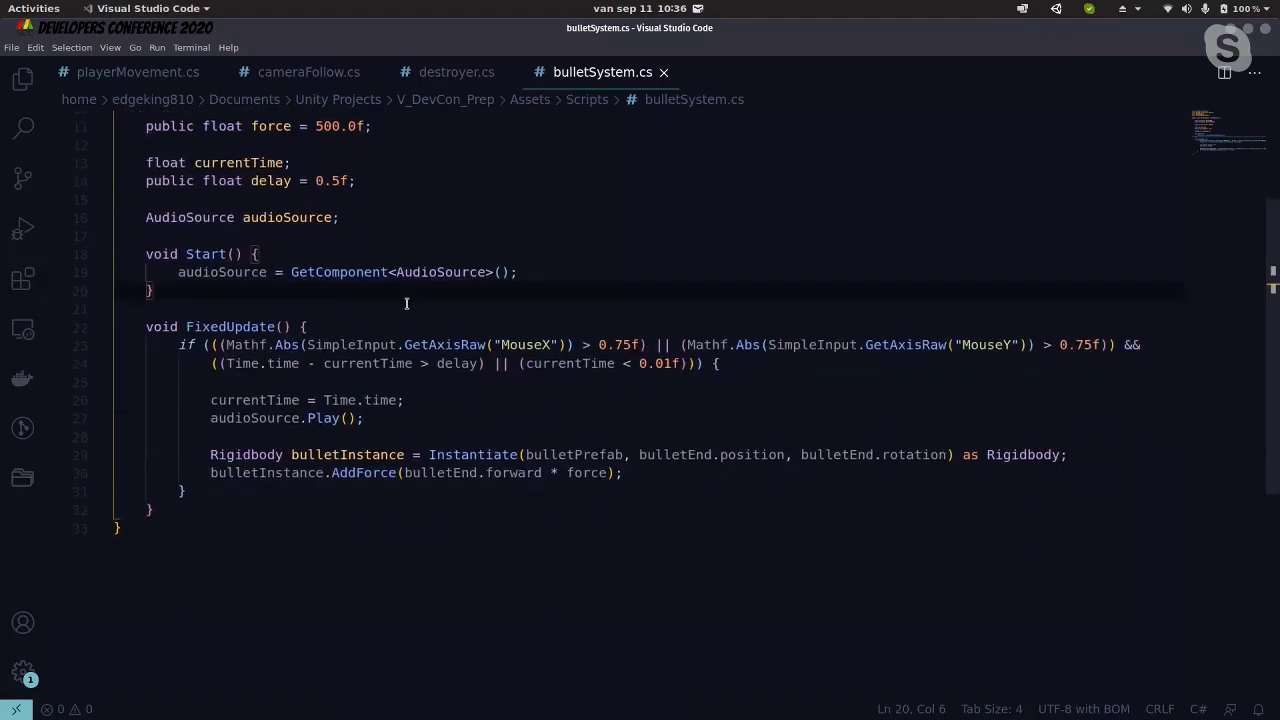
Walk through FixedUpdate's joystick and delay checks, audioSource.Play(), and bullet instantiation
click(187, 327)
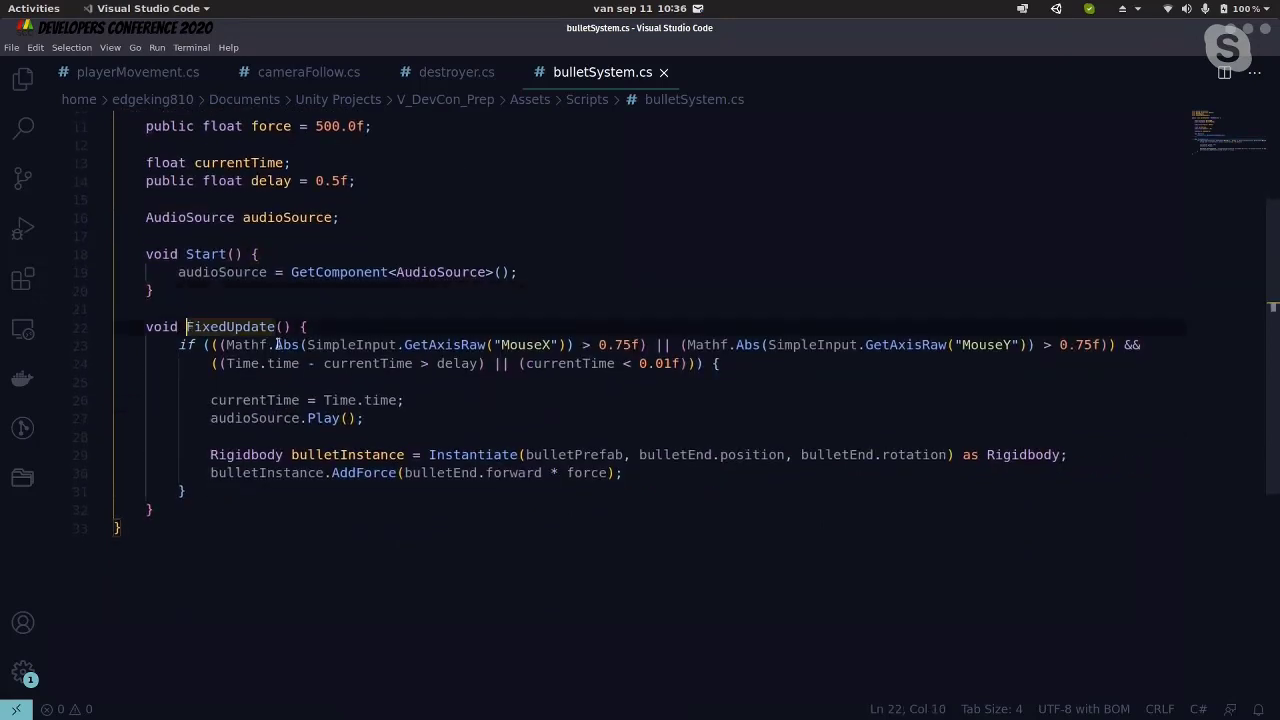
click(656, 344)
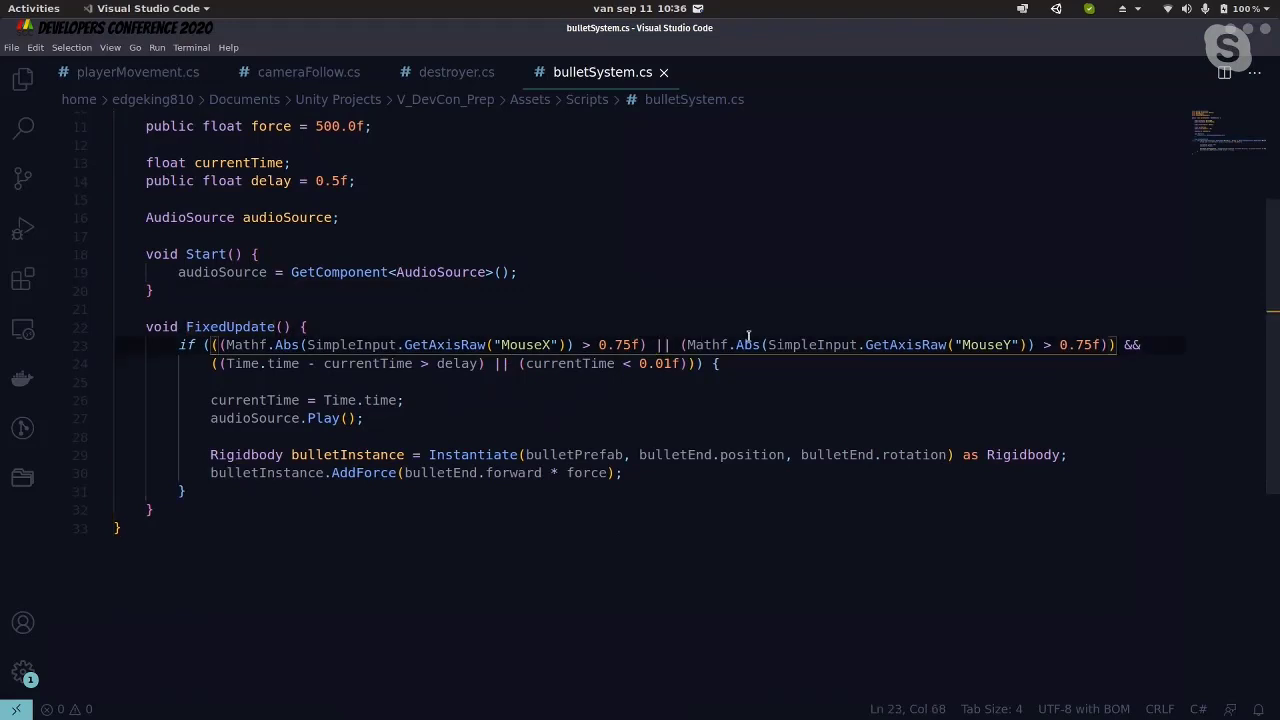
key(ctrl+Right)
key(ctrl+Right)
key(ctrl+Right)
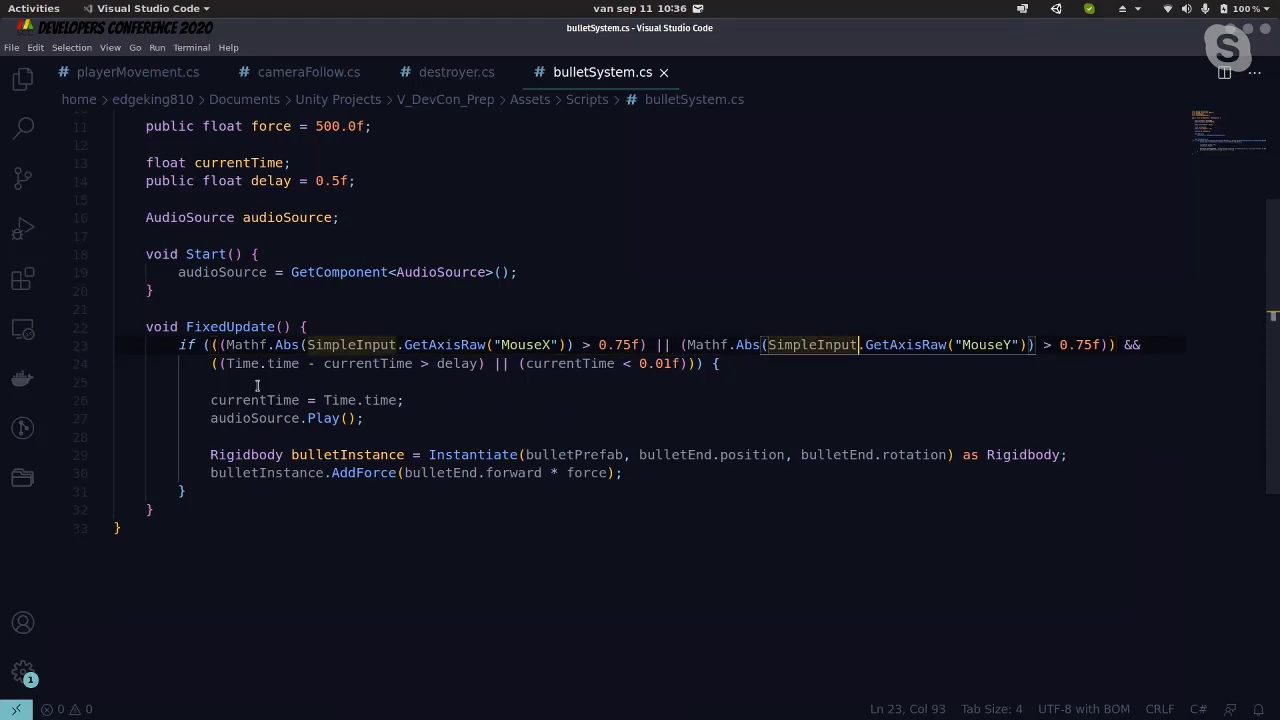
click(329, 378)
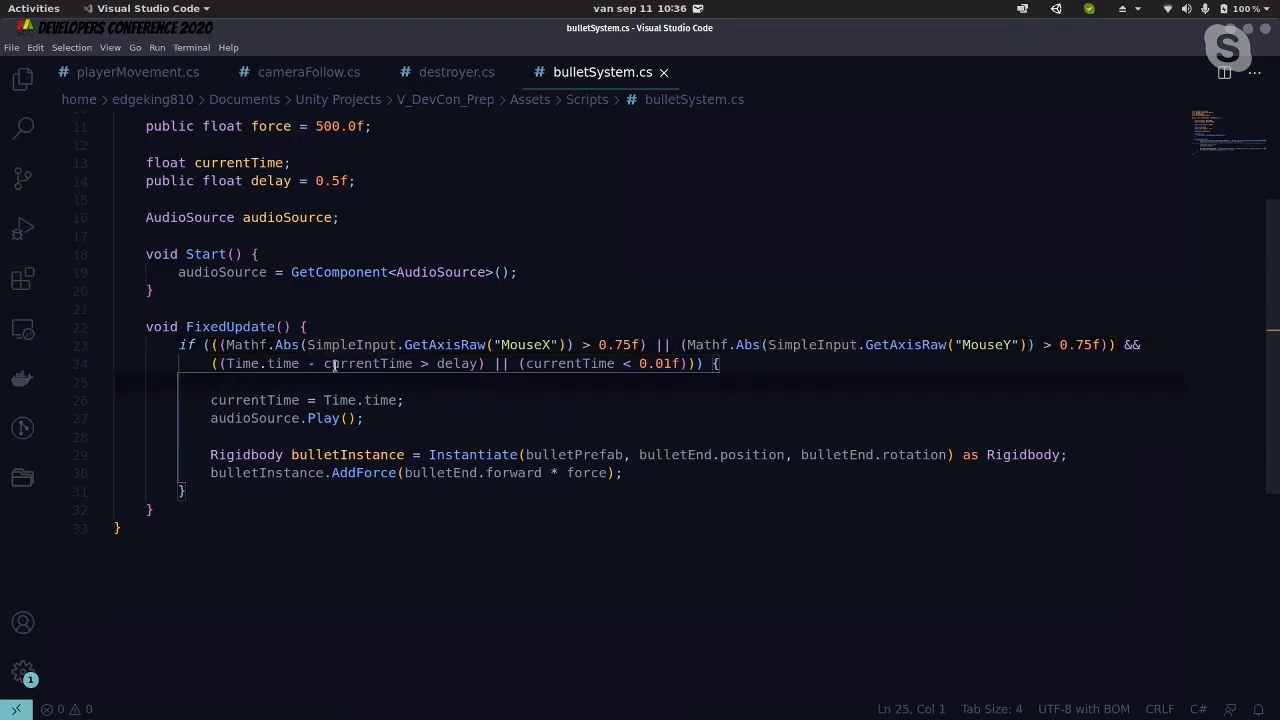
click(437, 363)
key(ctrl+Right)
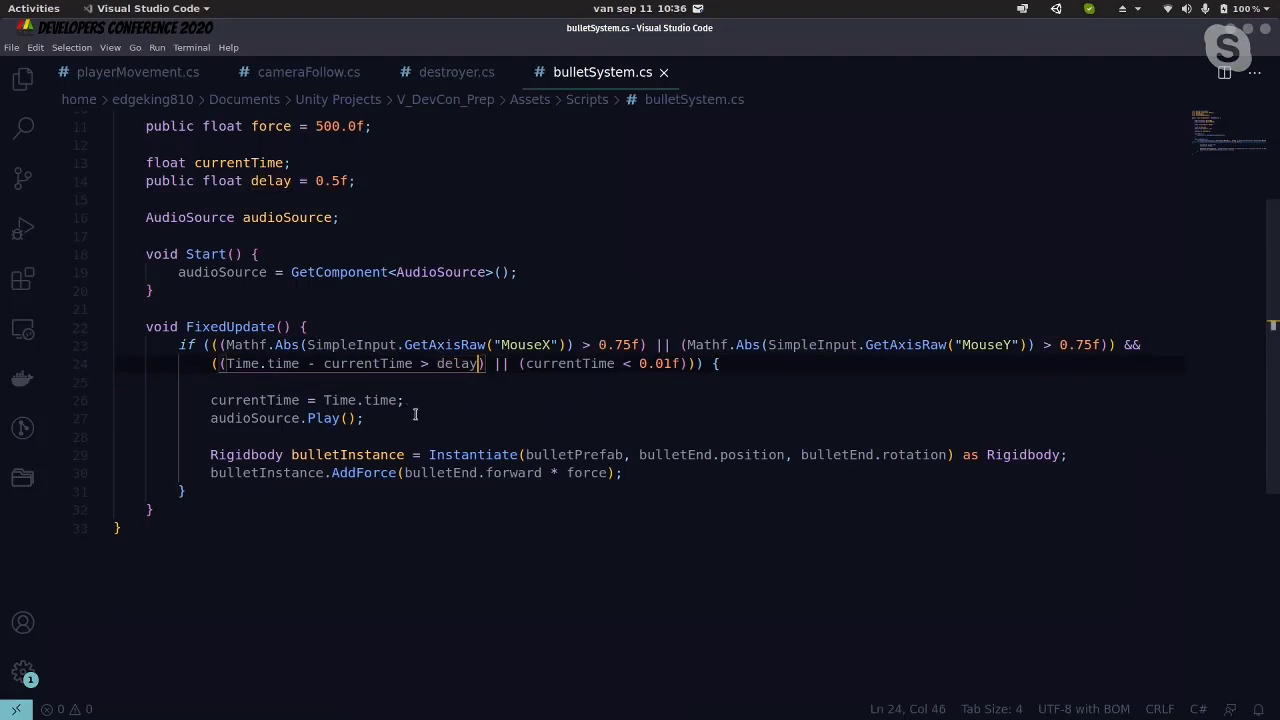
click(488, 420)
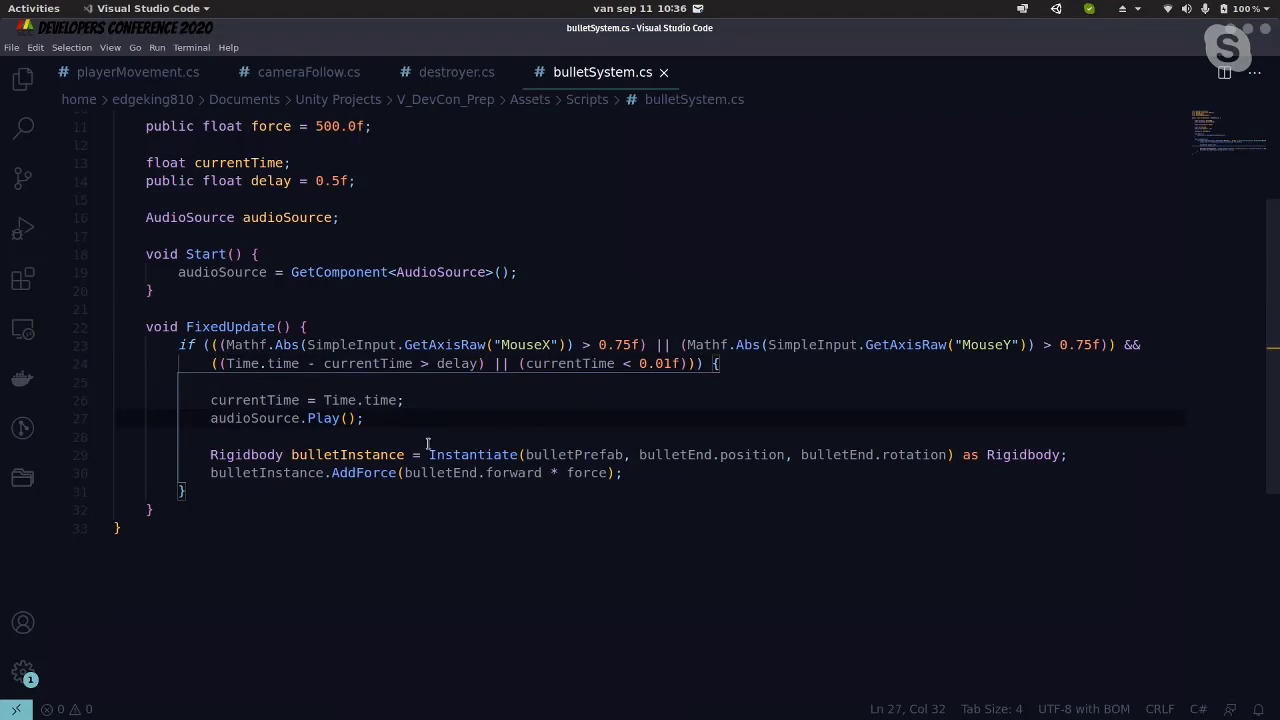
key(shift+Left)
key(shift+Left)
key(shift+Left)
key(shift+Left)
key(shift+Left)
key(shift+Left)
key(shift+Left)
key(shift+Left)
key(shift+Left)
key(shift+Left)
key(shift+Left)
key(shift+Left)
key(shift+Left)
key(shift+Left)
key(shift+Left)
key(shift+Left)
key(shift+Left)
key(shift+Left)
key(shift+Left)
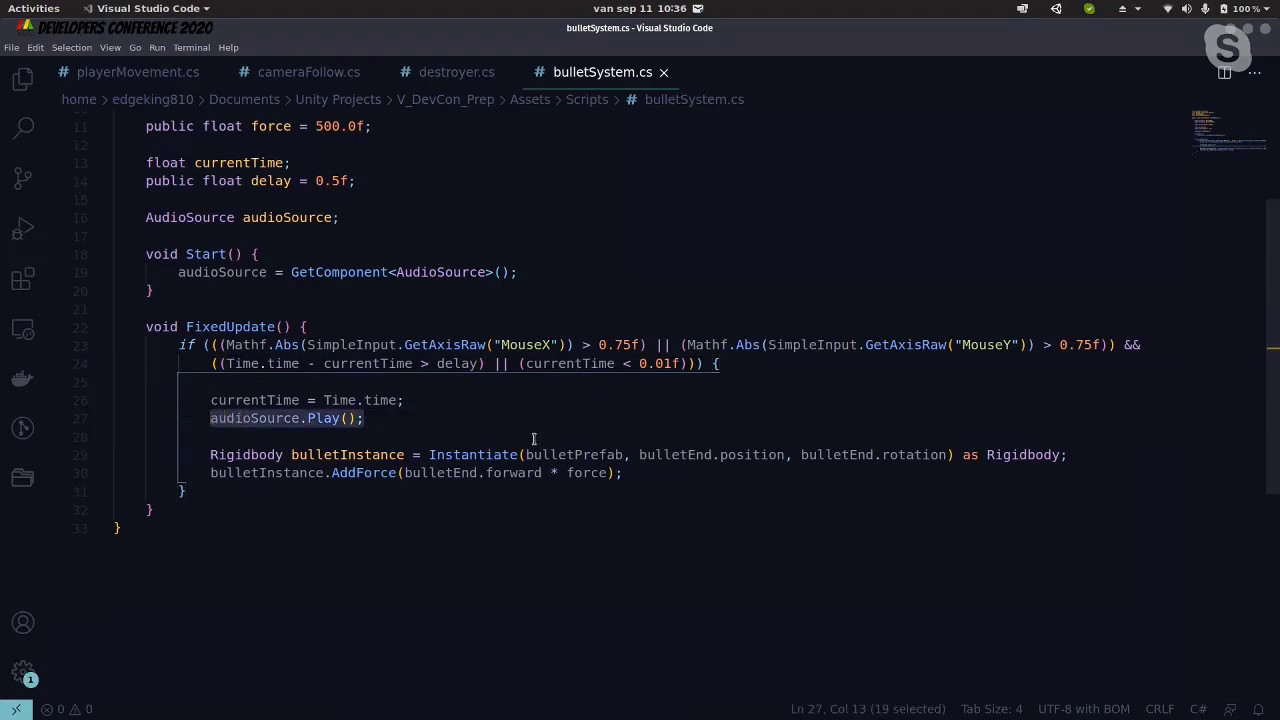
click(534, 437)
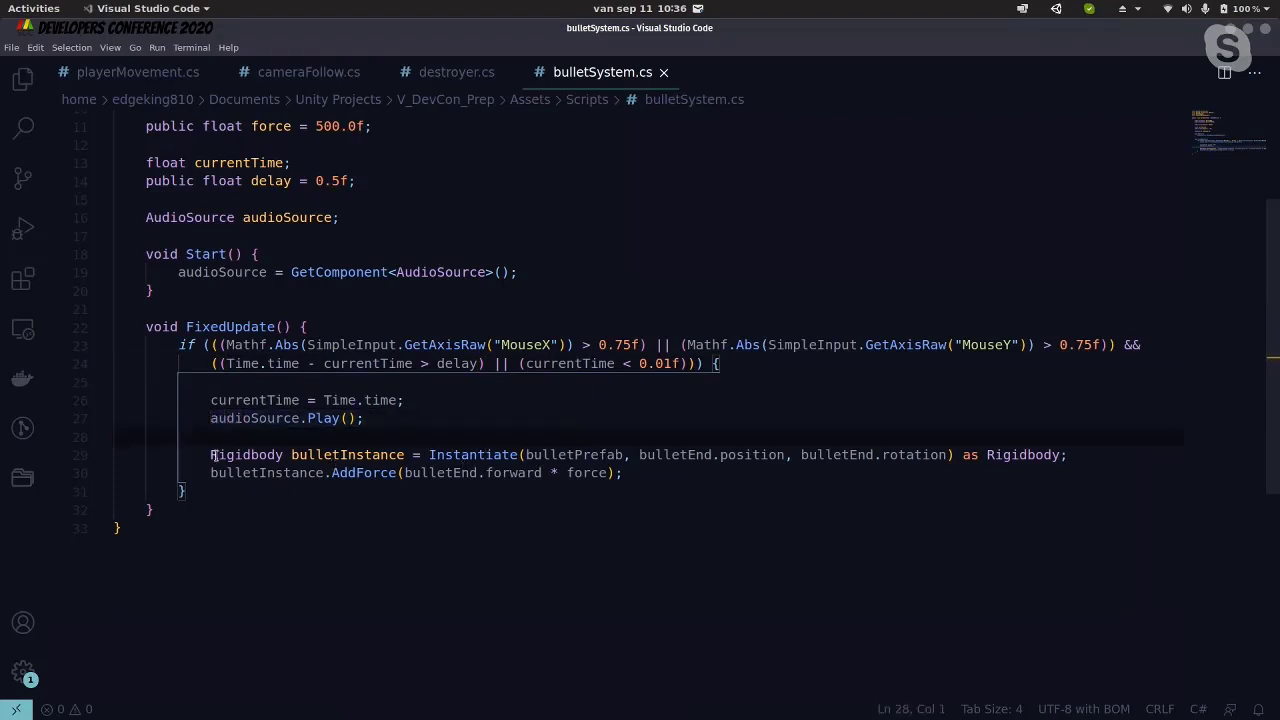
drag(210, 455, 481, 455)
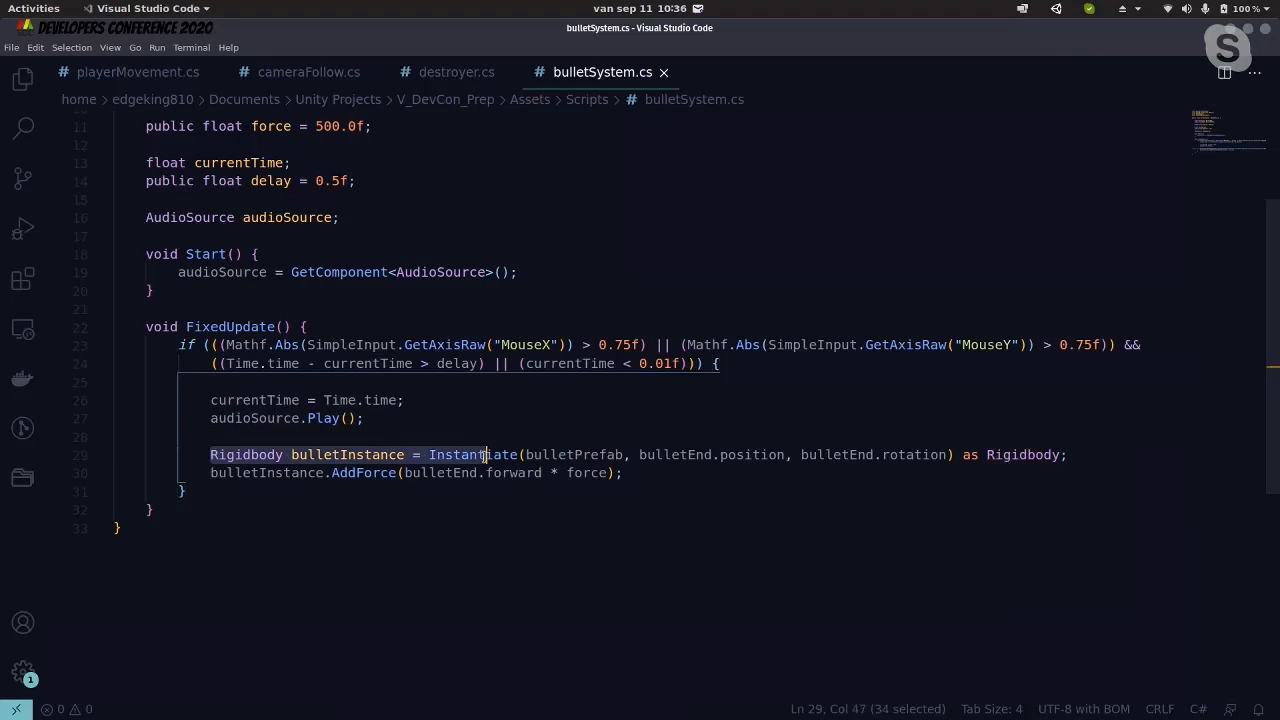
click(485, 455)
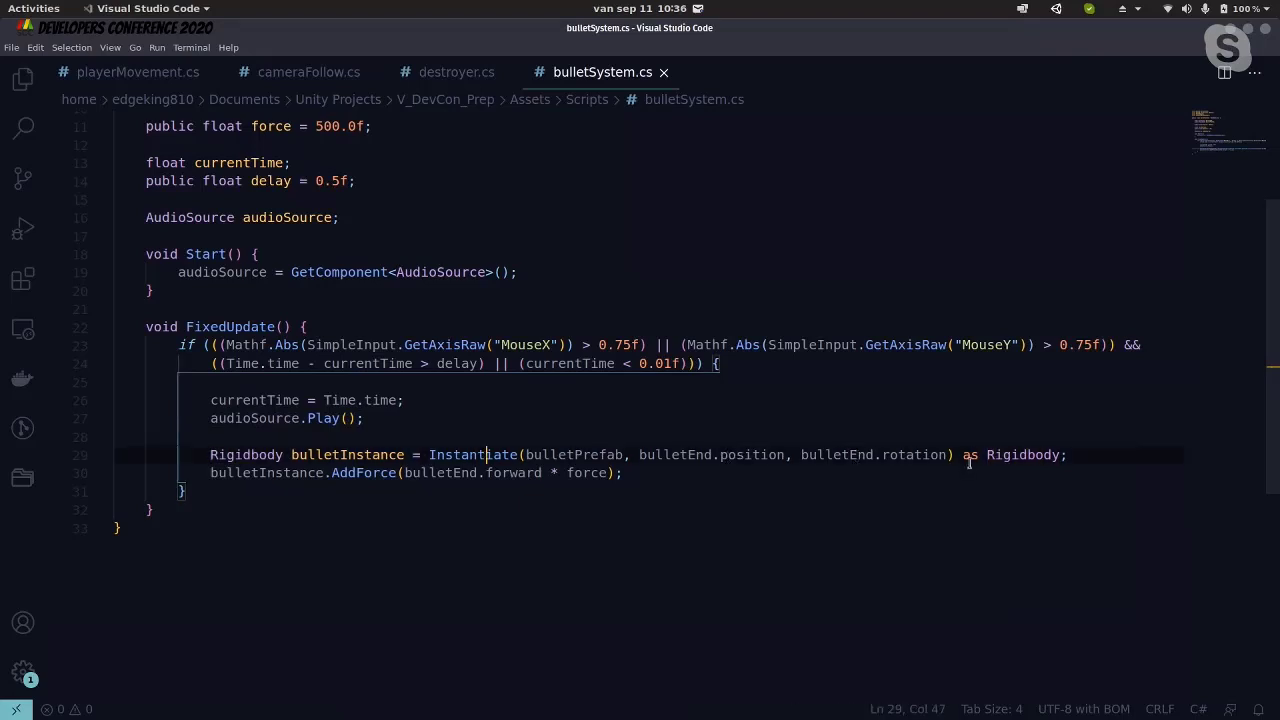
Highlight the AddForce call and currentTime reset, then return to Unity
scroll(632, 429, up, 3)
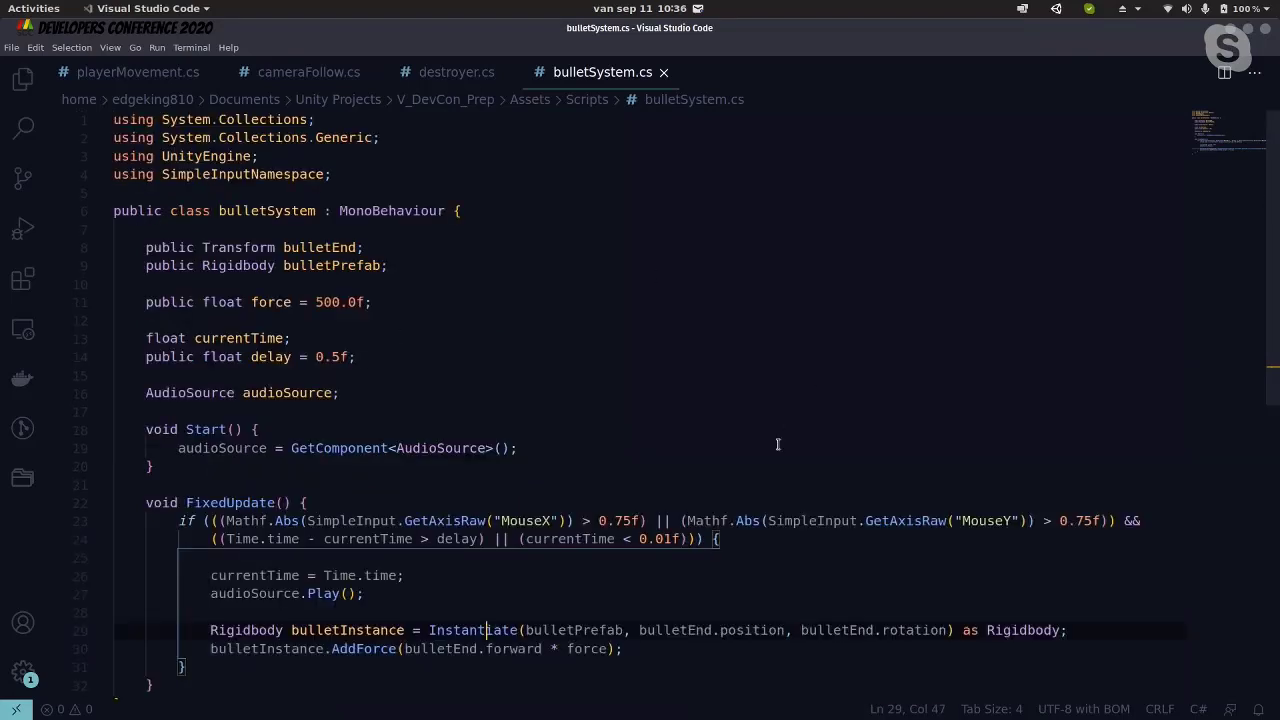
scroll(778, 444, down, 4)
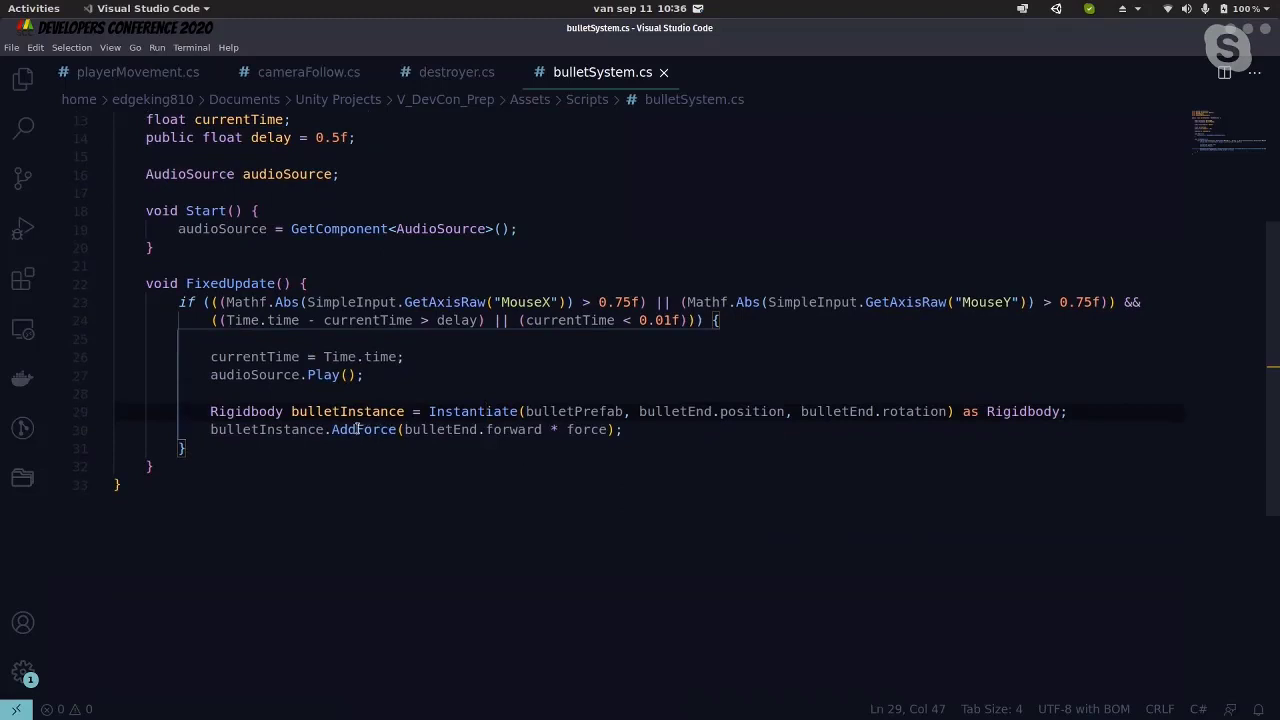
drag(333, 429, 630, 425)
click(648, 425)
drag(206, 356, 415, 348)
click(415, 348)
key(alt+Tab)
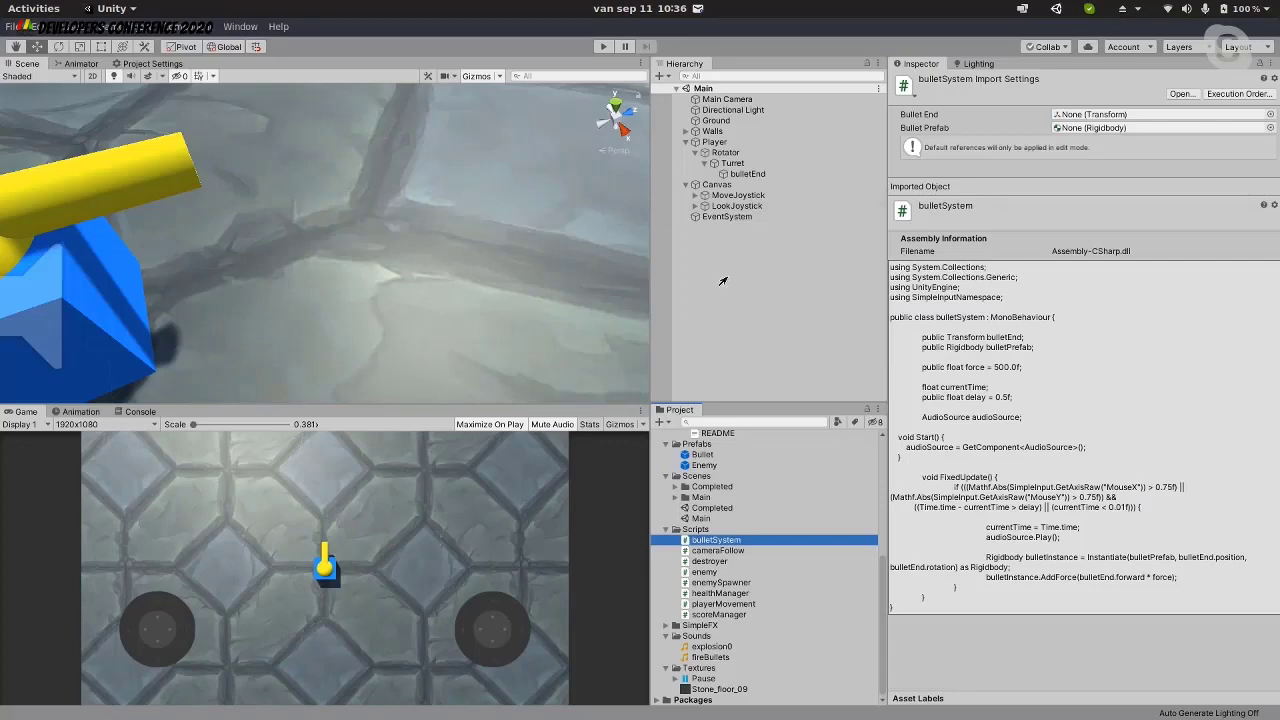
Add a sphere to the scene, name it Enemy, and tag it Enemy
click(777, 281)
right_click(777, 281)
mouse_move(839, 464)
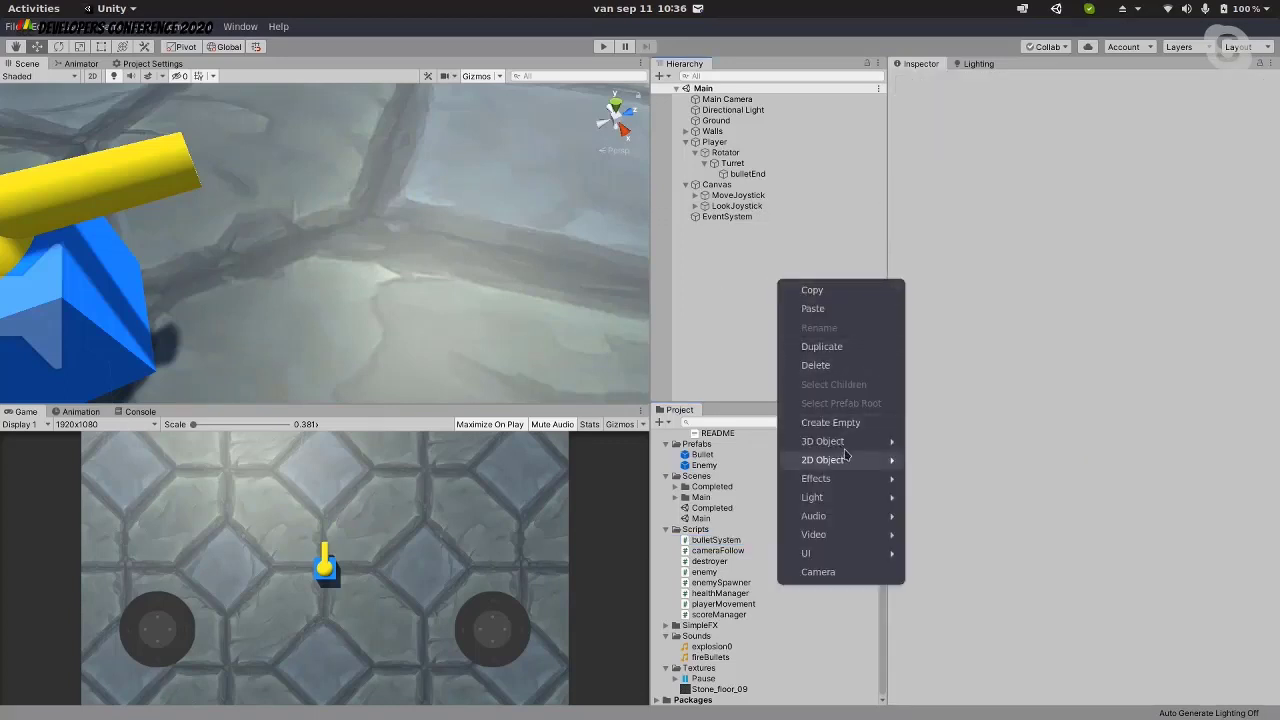
click(948, 460)
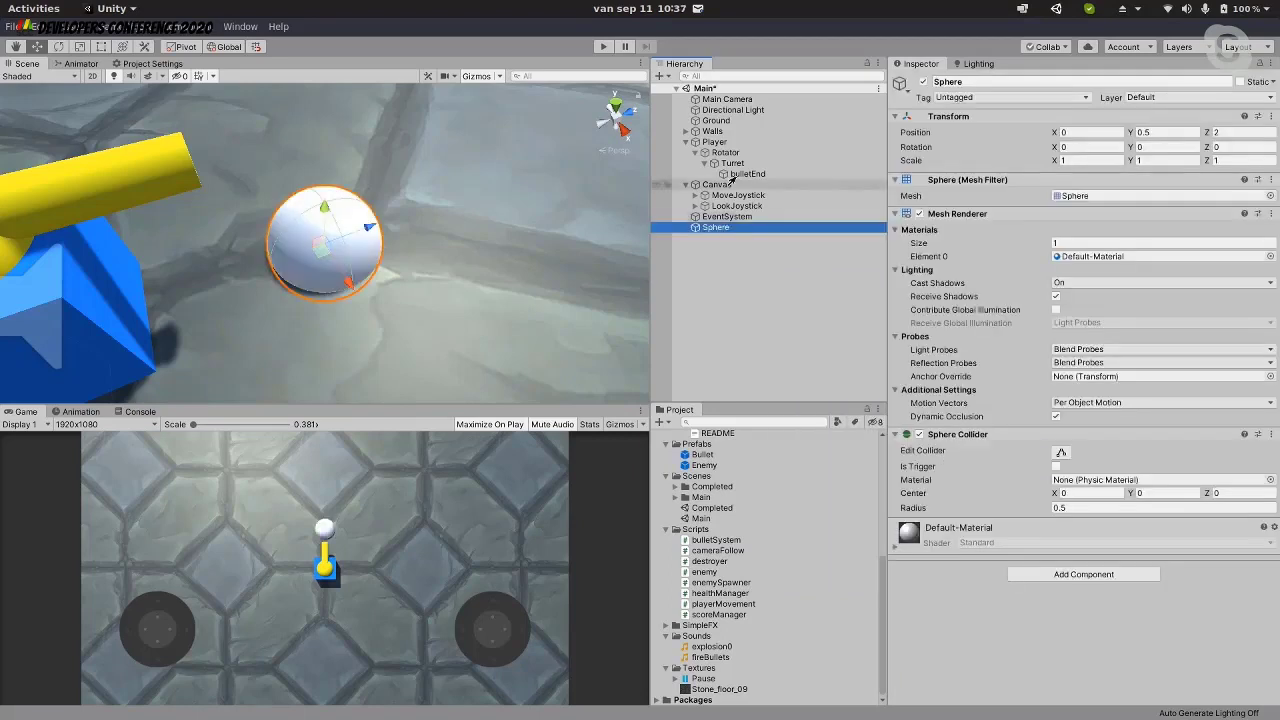
click(997, 83)
text(Enemy)
key(Return)
click(1005, 97)
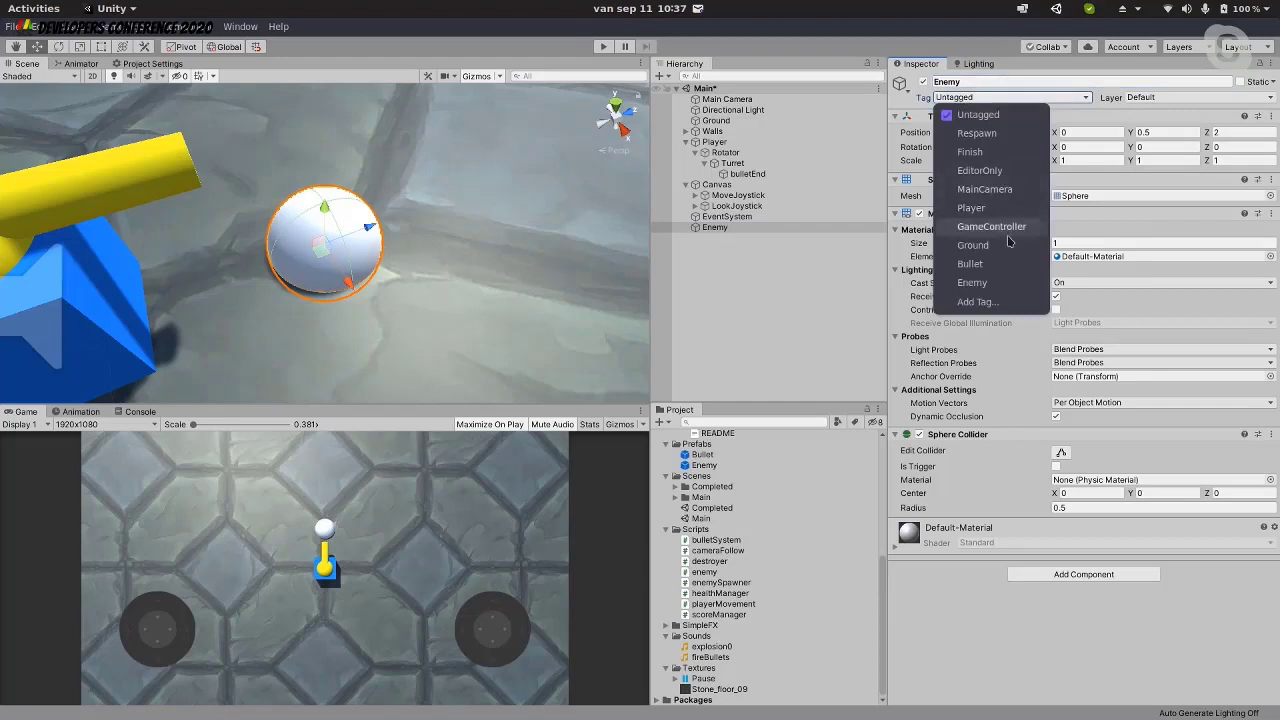
click(972, 283)
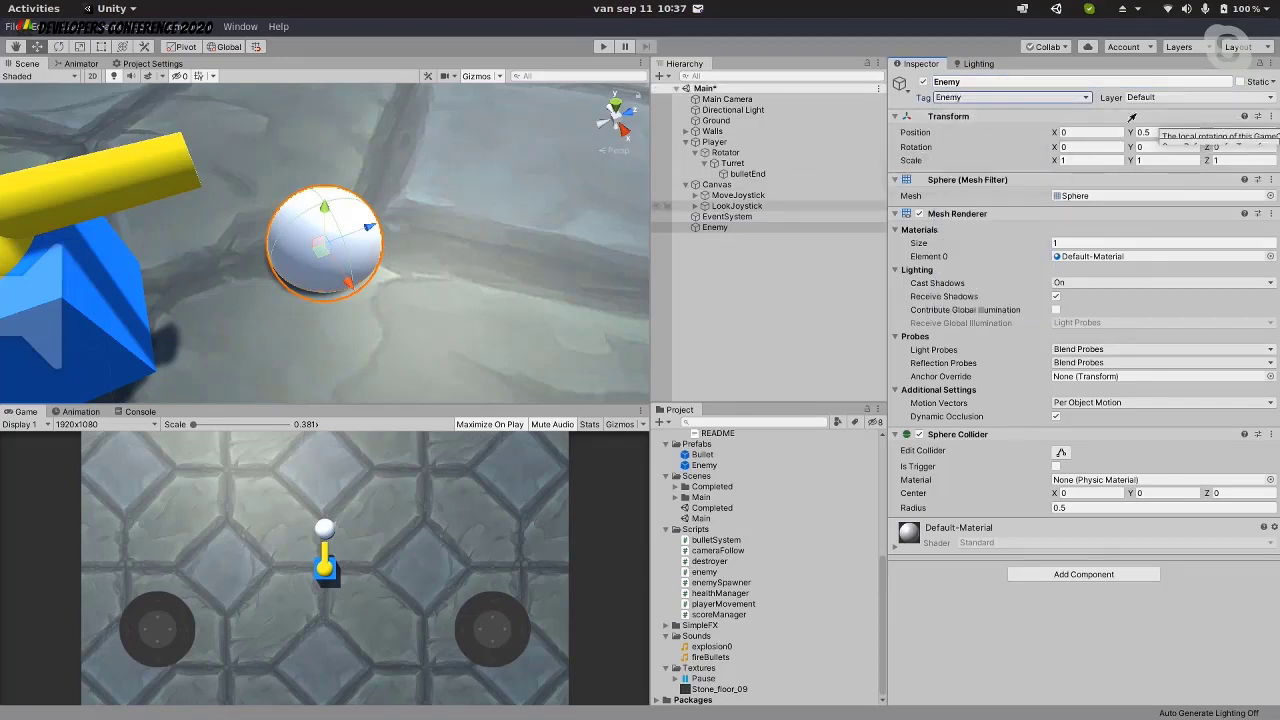
Set the Enemy's position to Y 1.15, Z 10 and its scale to 1.5 on all axes
click(1150, 132)
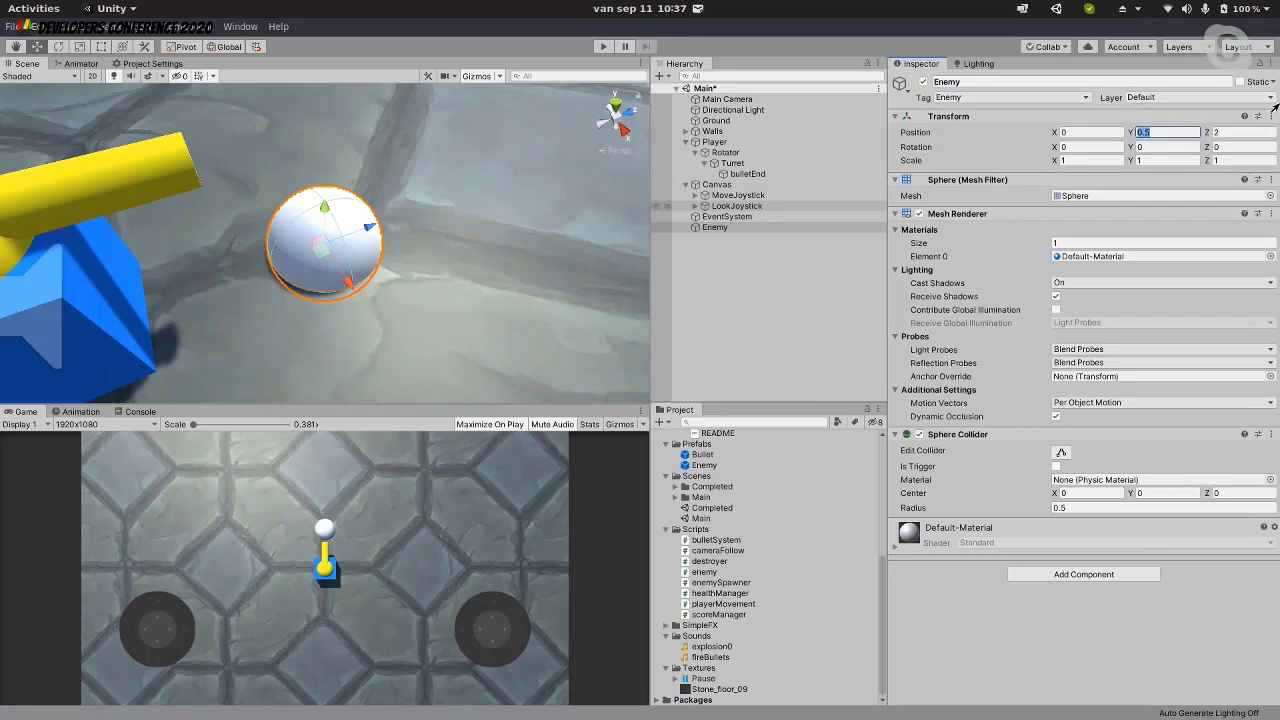
text(1.15)
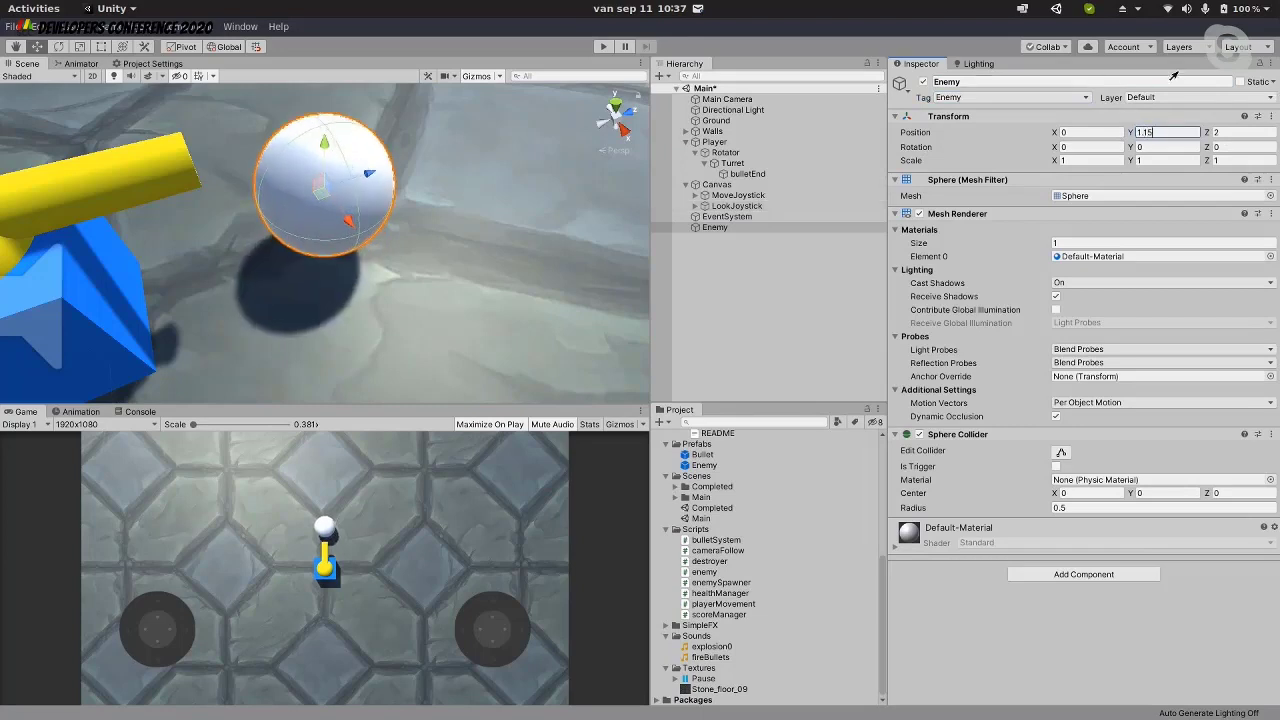
click(1246, 132)
text(10)
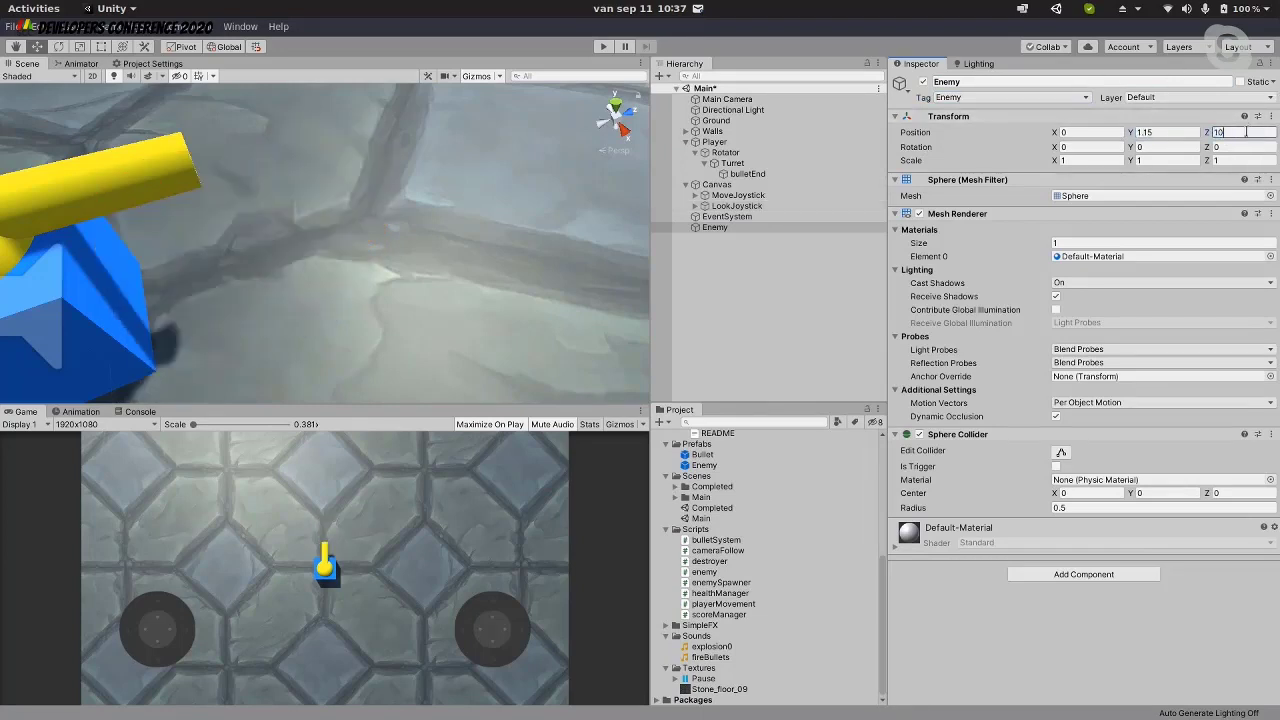
click(1090, 160)
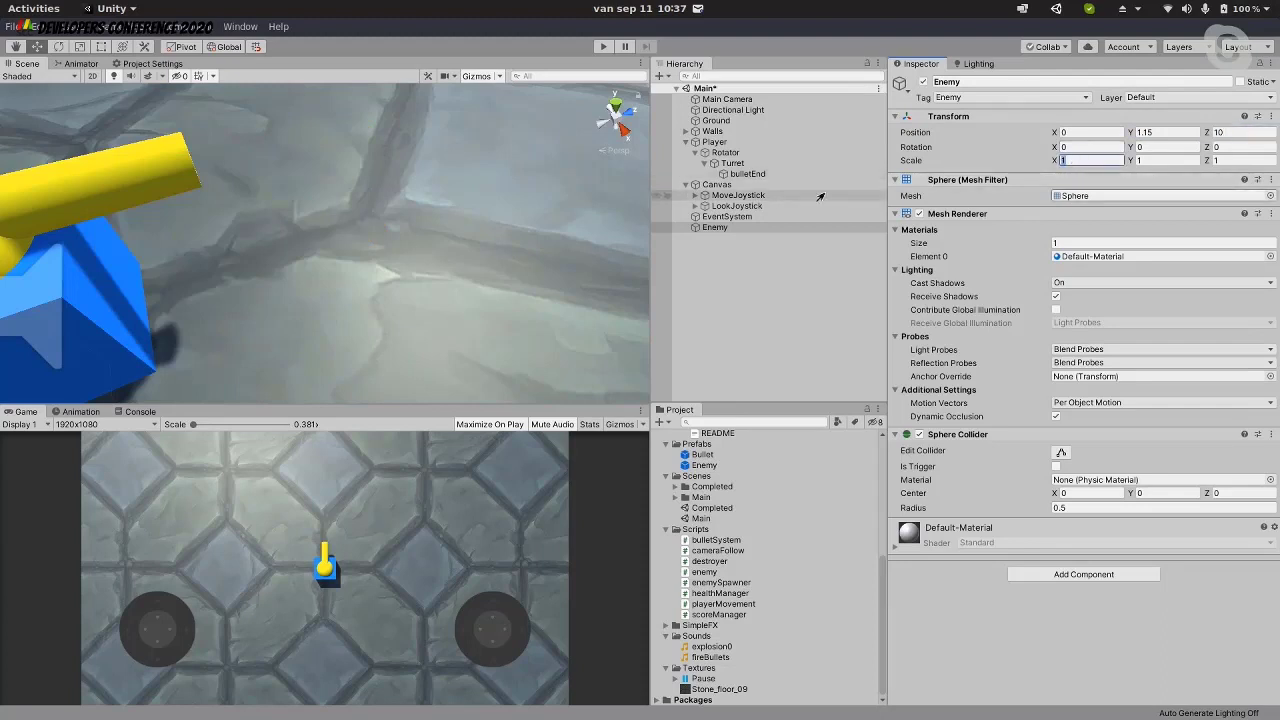
key(Tab)
text(1.5)
key(Tab)
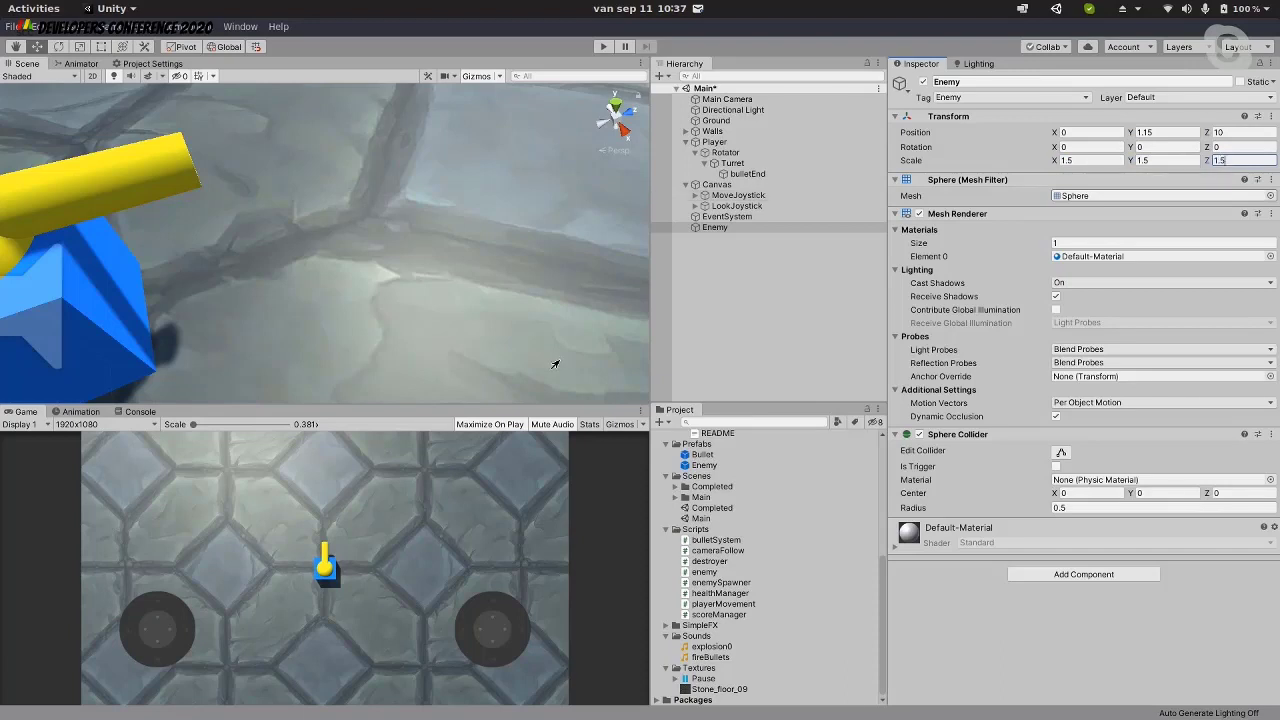
text(1.5)
click(1083, 574)
Add a Rigidbody to Enemy with Freeze Position Y on and Use Gravity off
text(rigid)
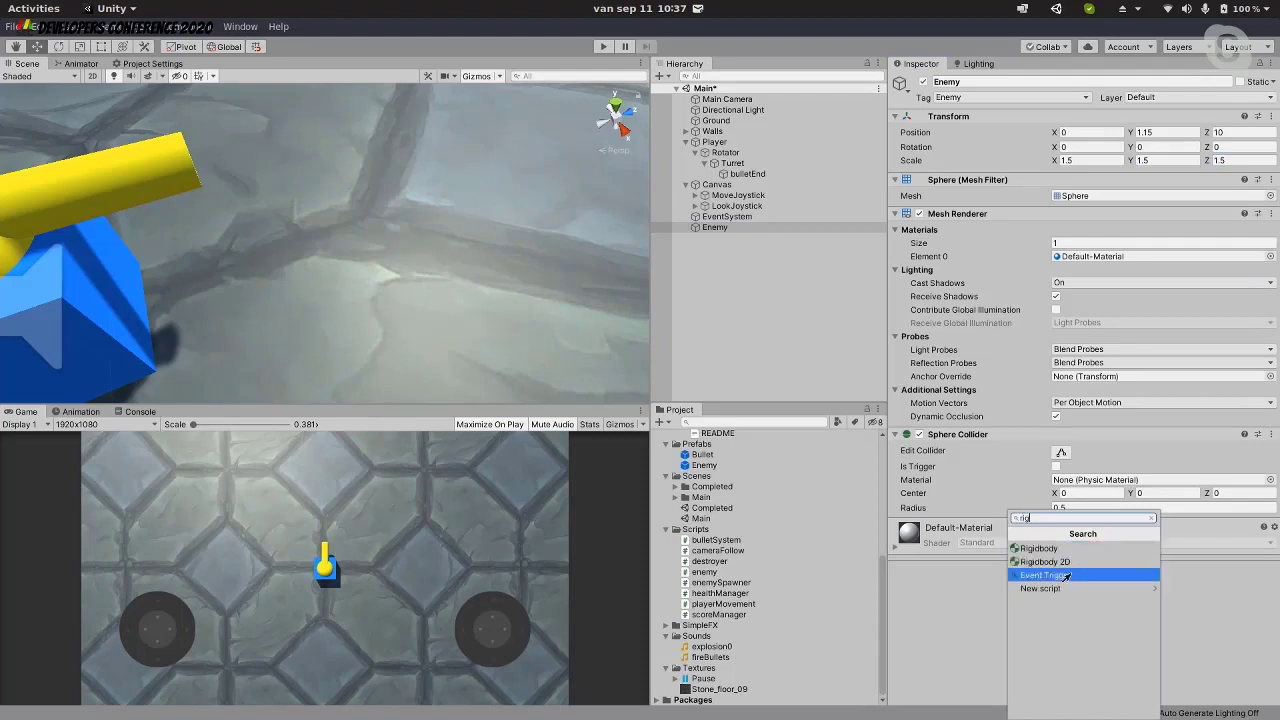
click(1043, 550)
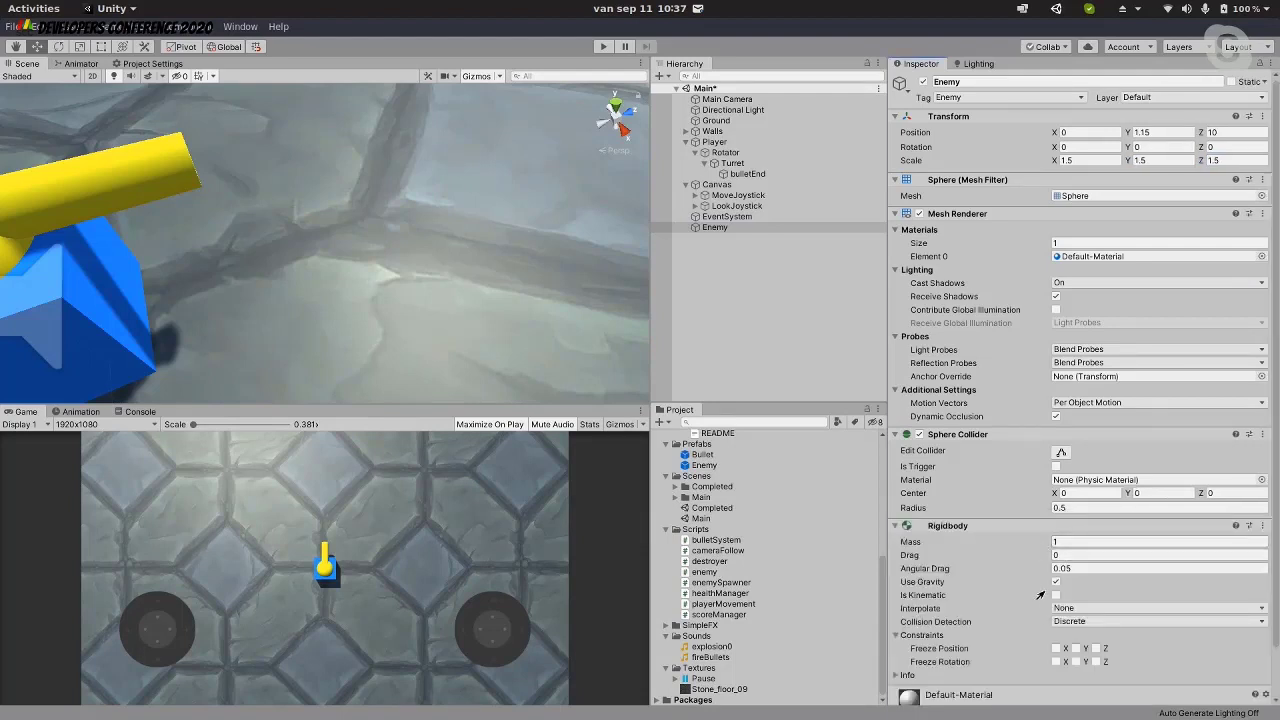
scroll(1040, 595, down, 2)
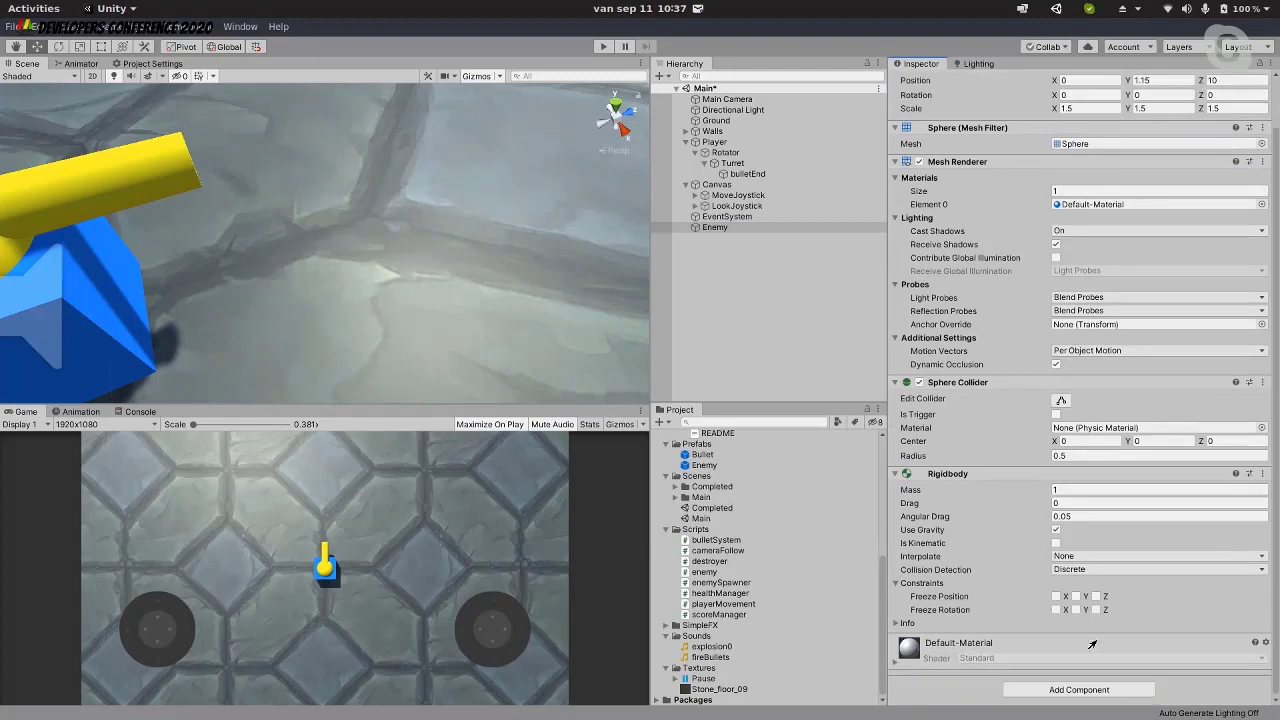
click(1075, 596)
click(1055, 530)
scroll(894, 584, up, 1)
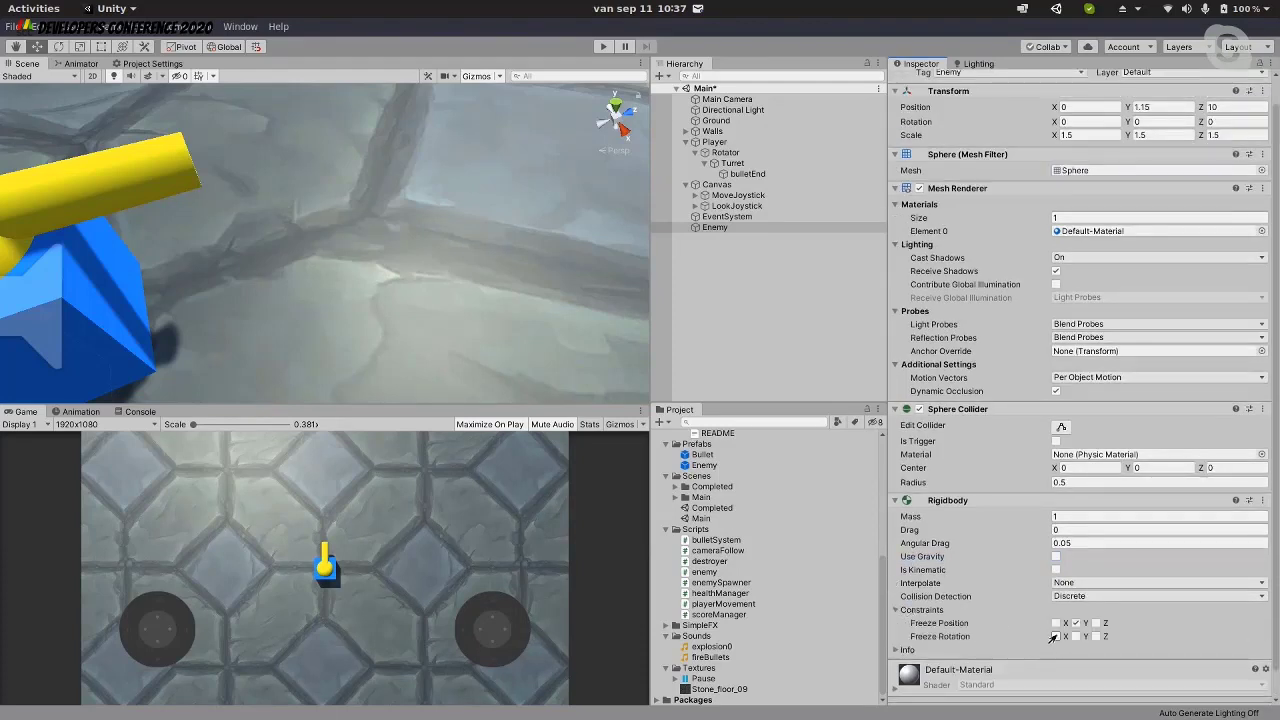
click(897, 610)
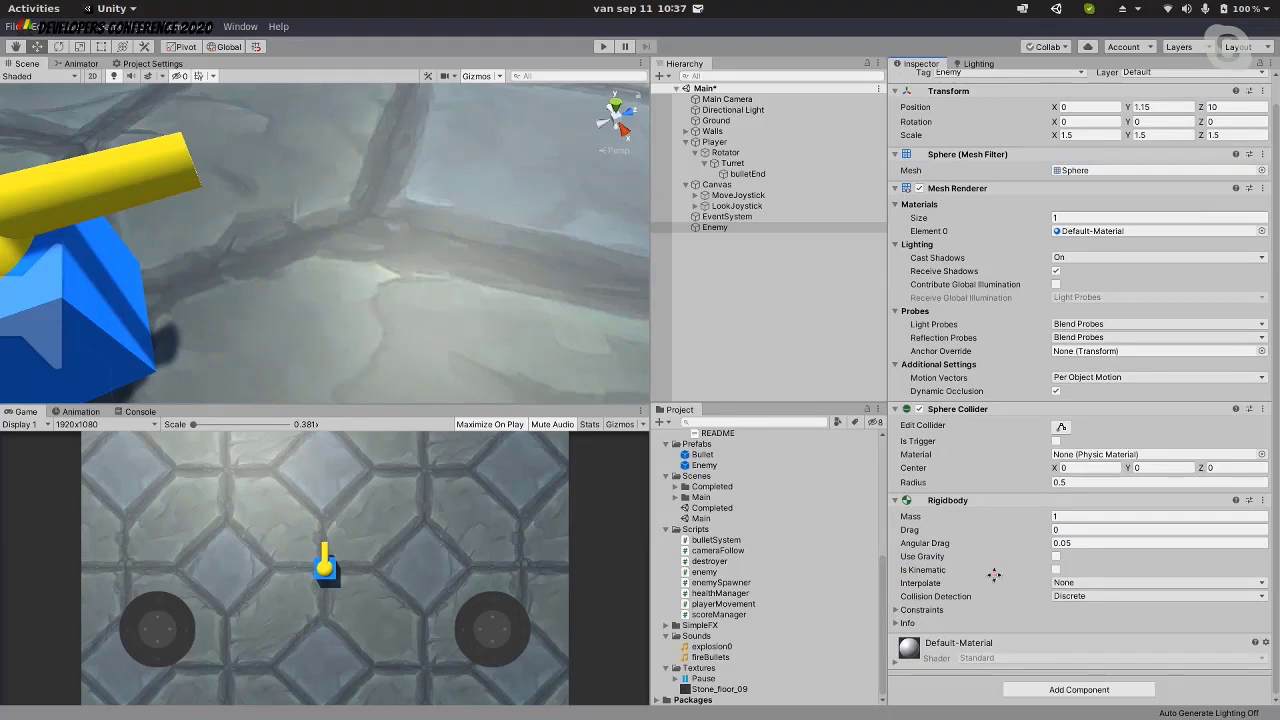
Add an Audio Source to Enemy and assign the explosion0 clip
click(1058, 692)
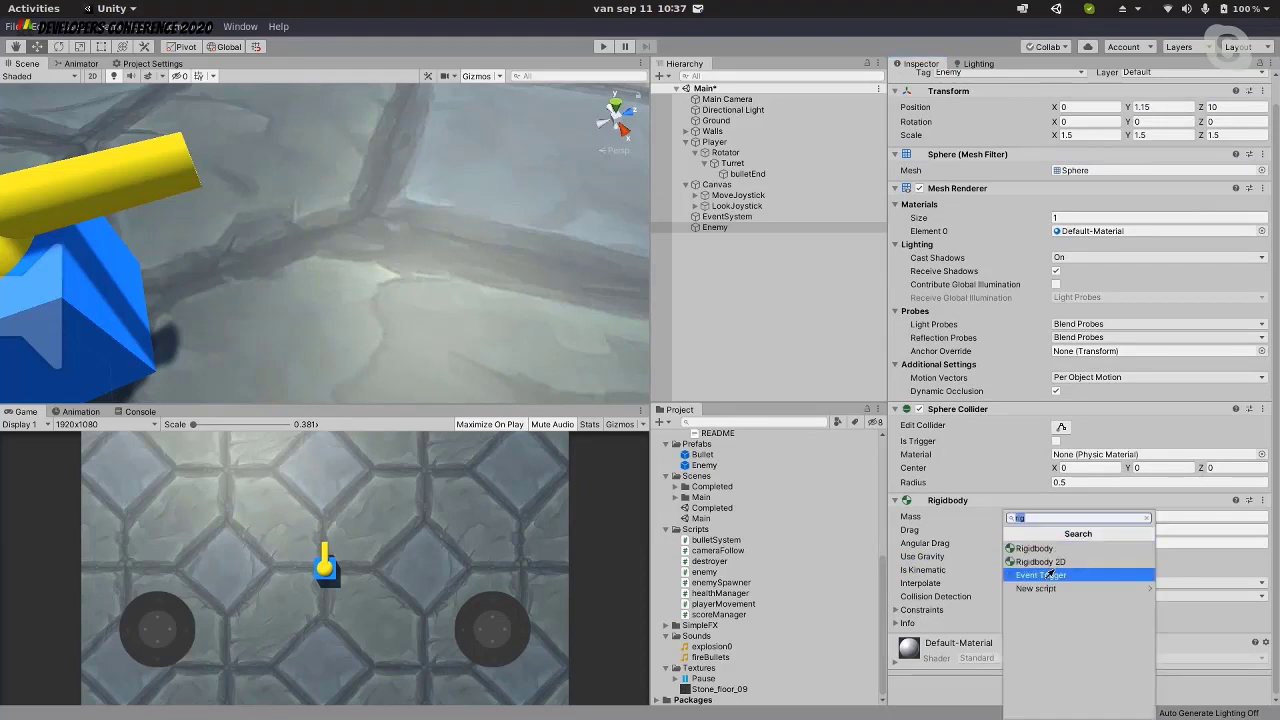
text(Aud)
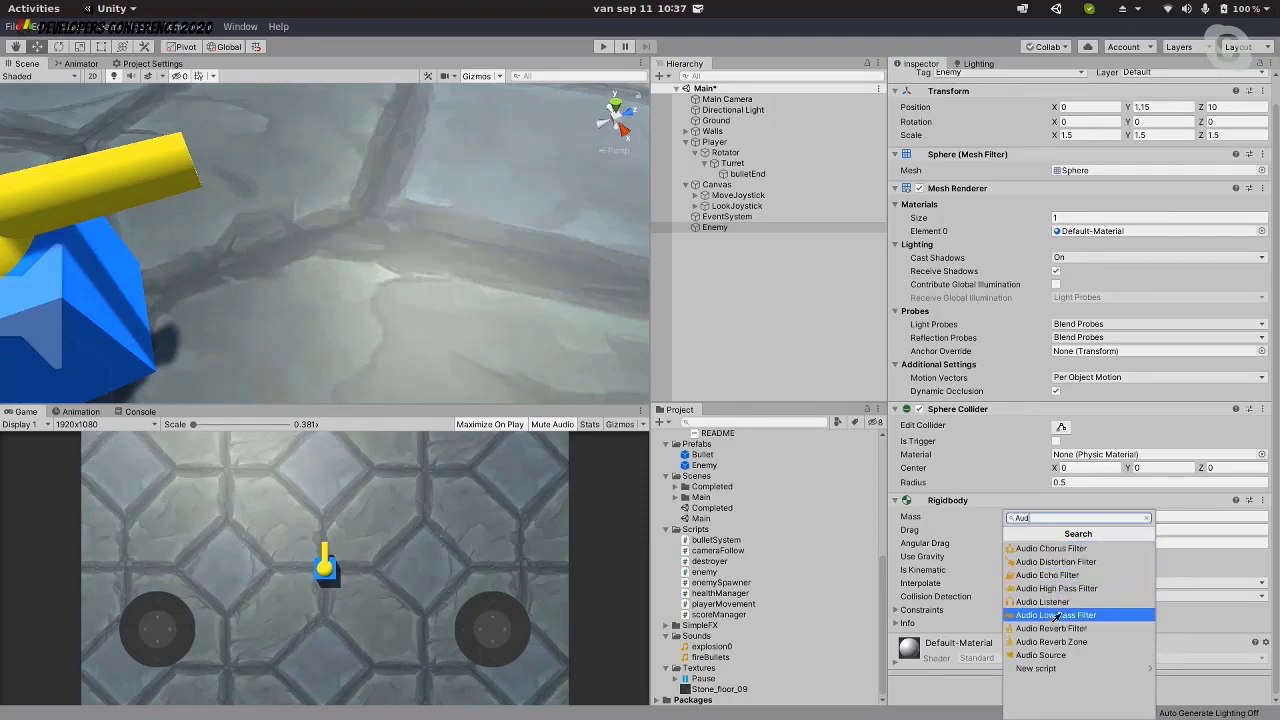
click(1045, 655)
scroll(1107, 600, down, 3)
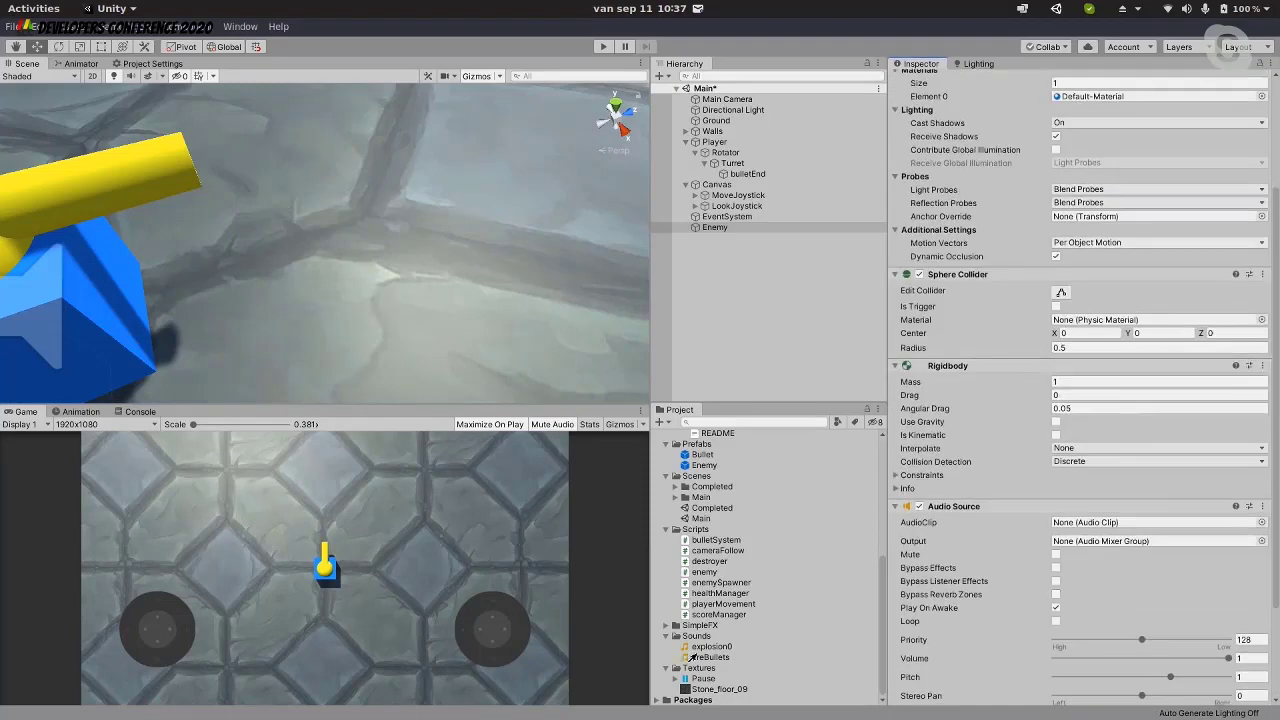
drag(711, 646, 1117, 524)
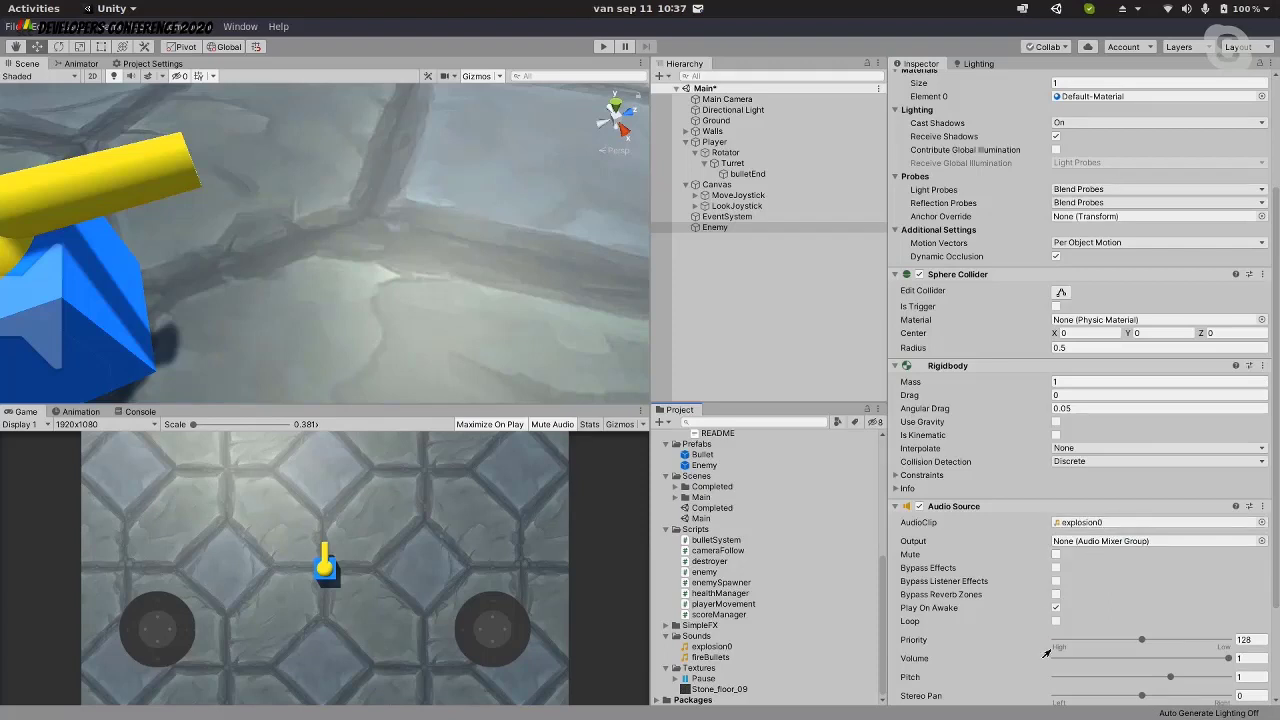
scroll(1048, 652, down, 1)
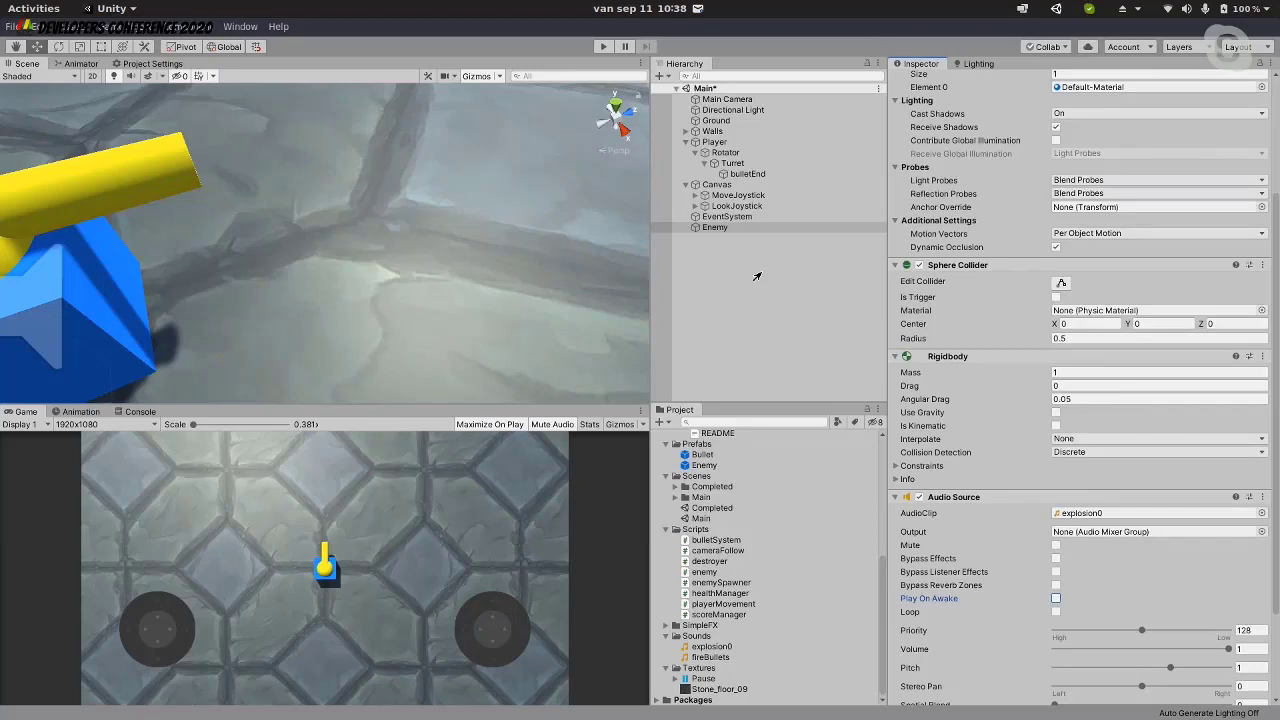
Attach the enemy script to the Enemy sphere and test-run the scene
click(734, 228)
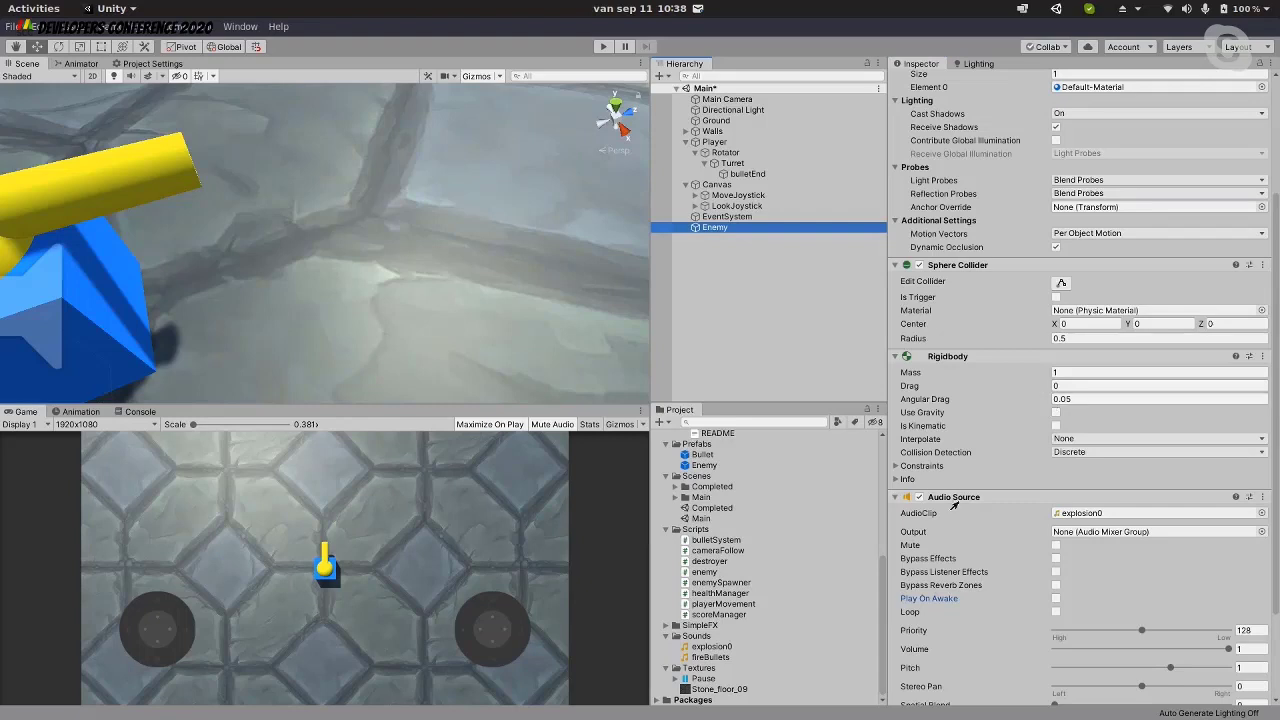
click(894, 497)
drag(748, 572, 722, 228)
click(603, 47)
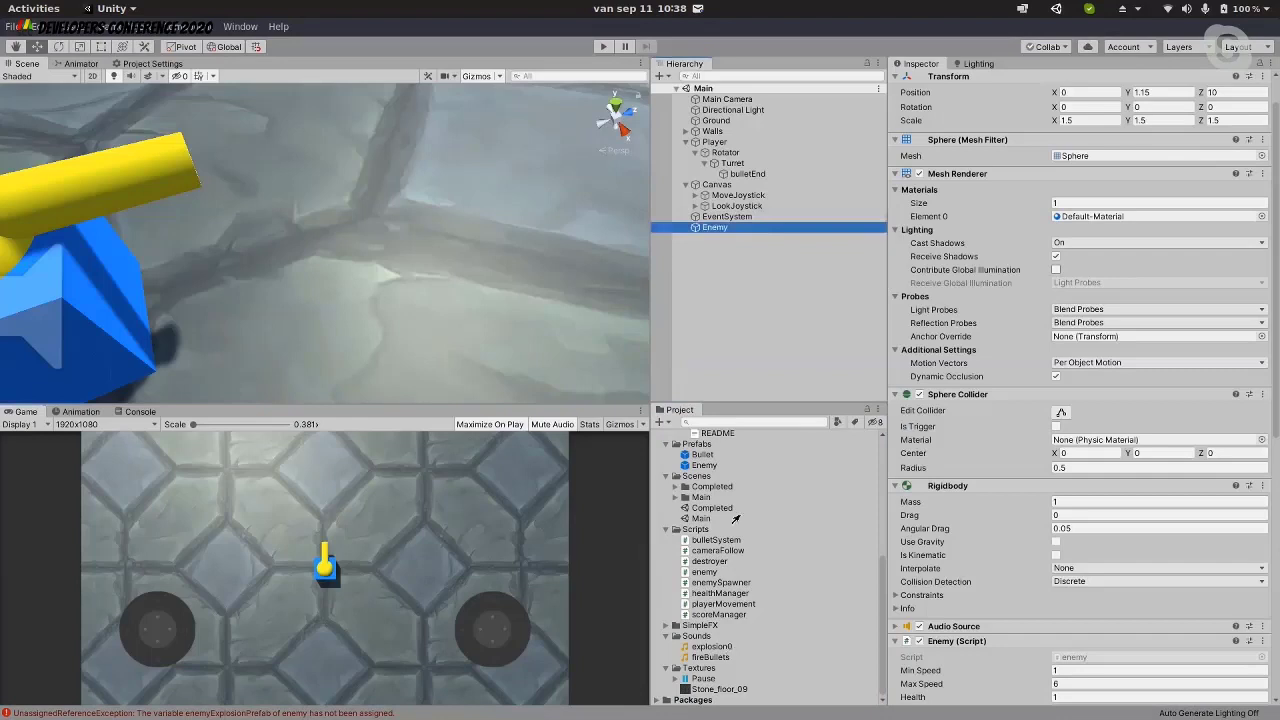
Apply the Red material to the Enemy sphere
scroll(735, 520, up, 4)
scroll(728, 553, up, 3)
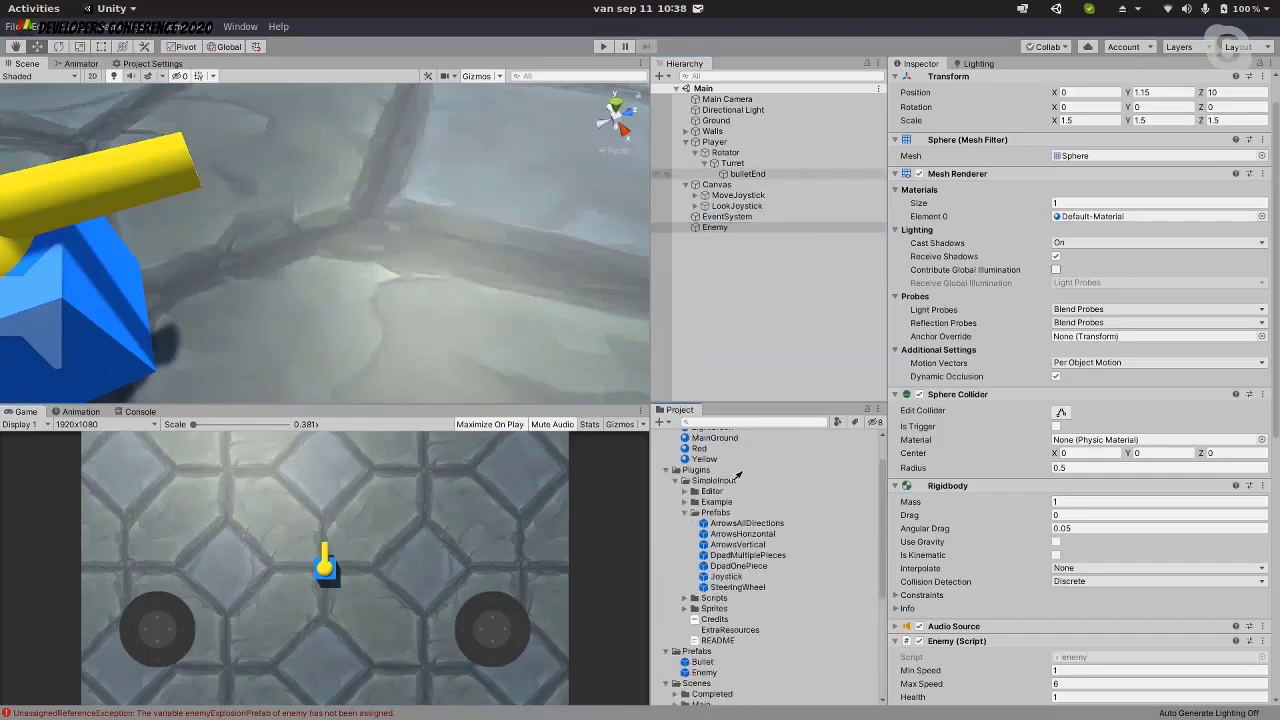
drag(698, 452, 561, 200)
double_click(712, 228)
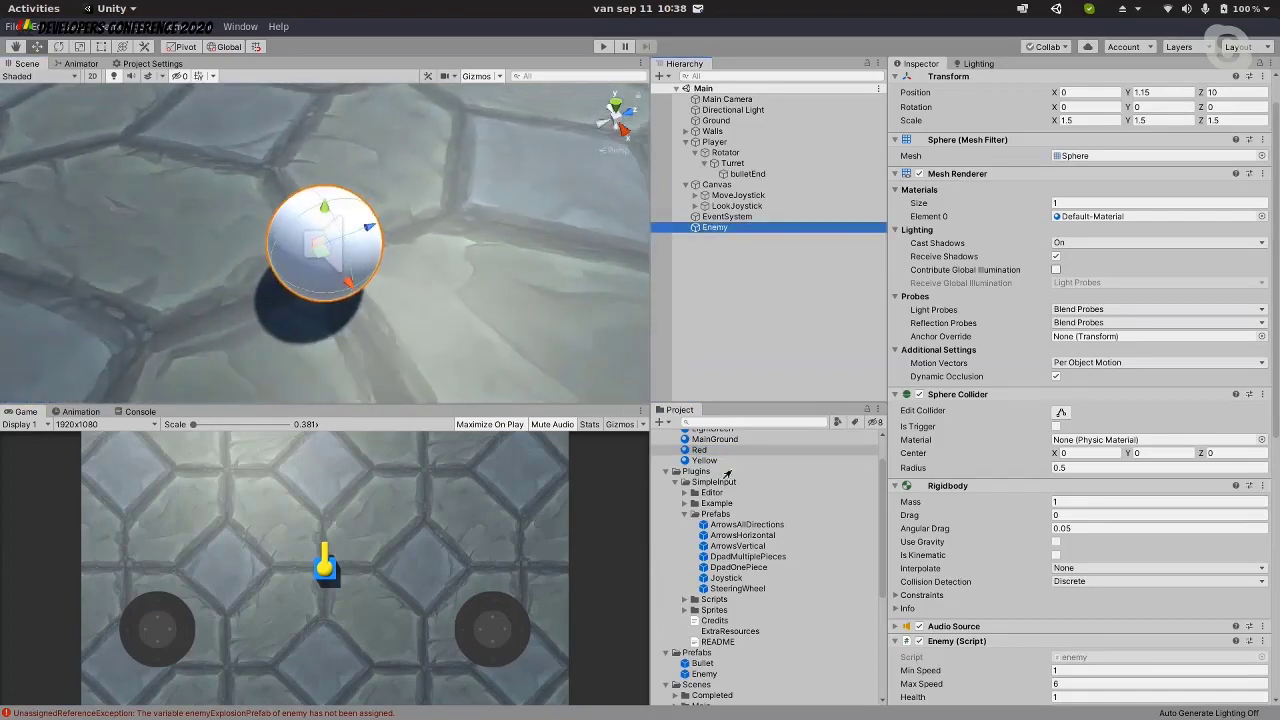
drag(714, 456, 316, 250)
Delete Enemy from the Main scene, save it, and open the Completed scene
click(700, 674)
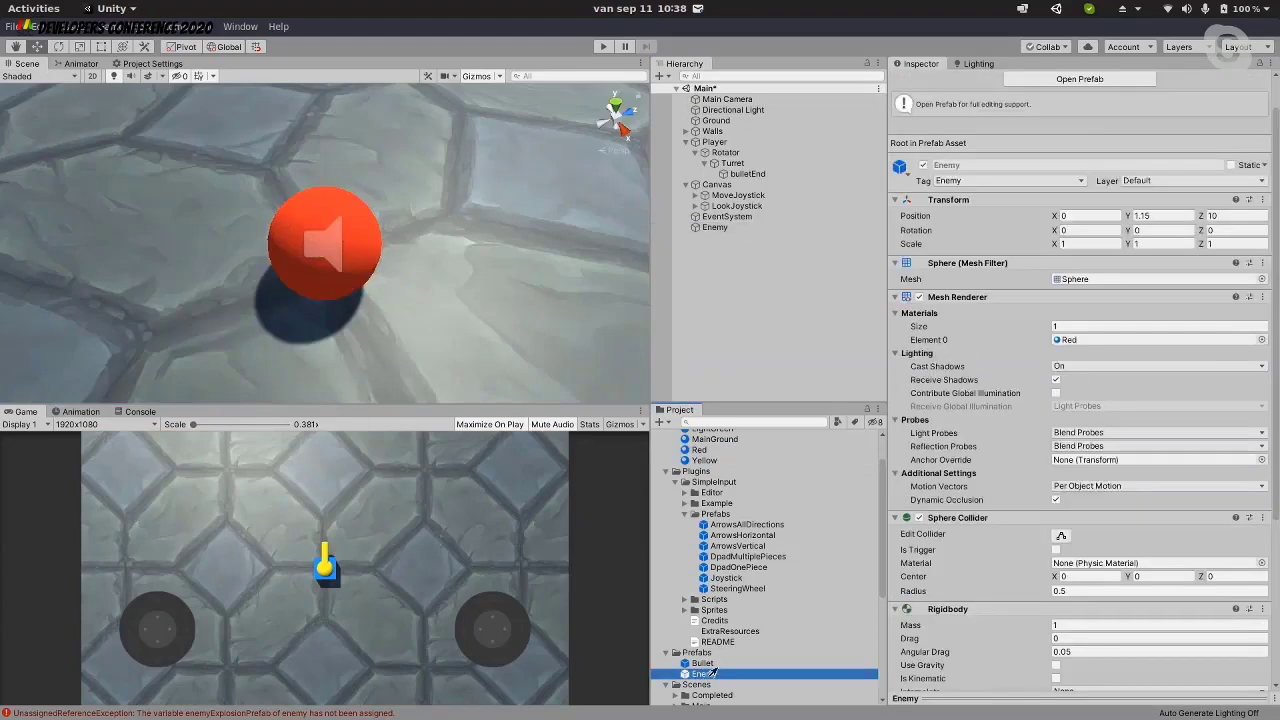
click(708, 227)
key(Delete)
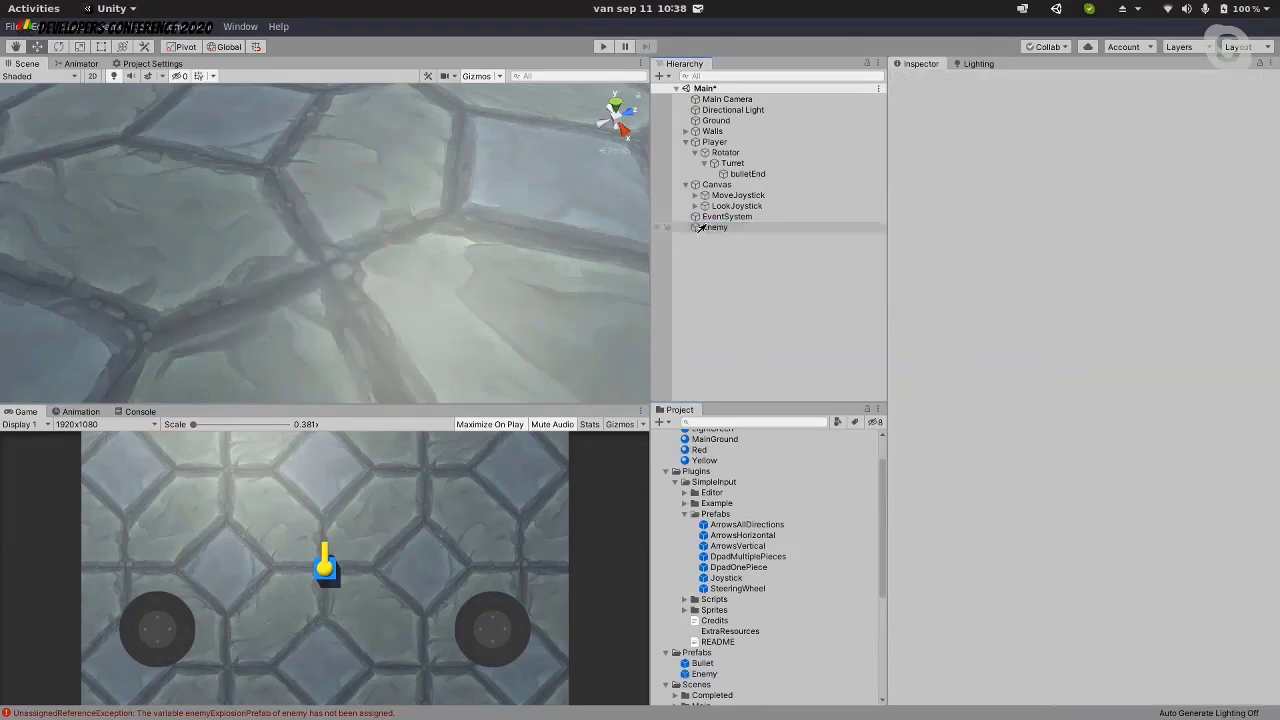
key(ctrl+s)
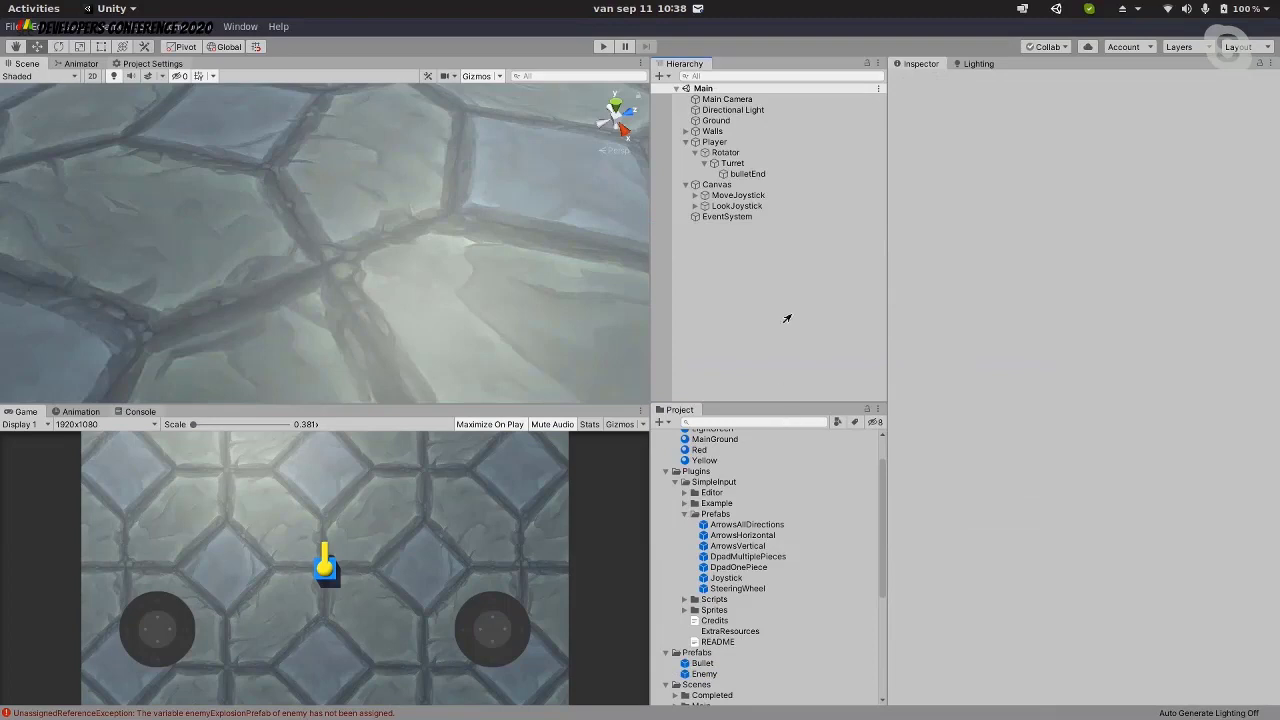
scroll(770, 560, down, 4)
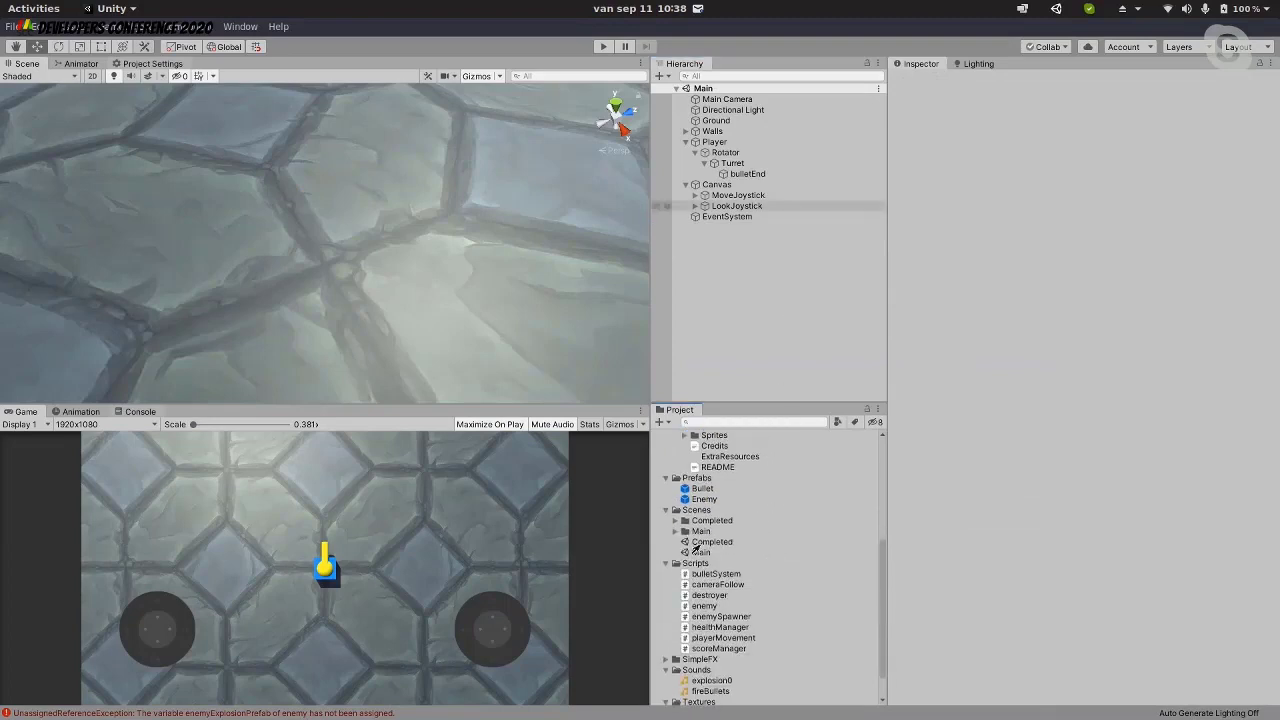
click(697, 542)
double_click(697, 545)
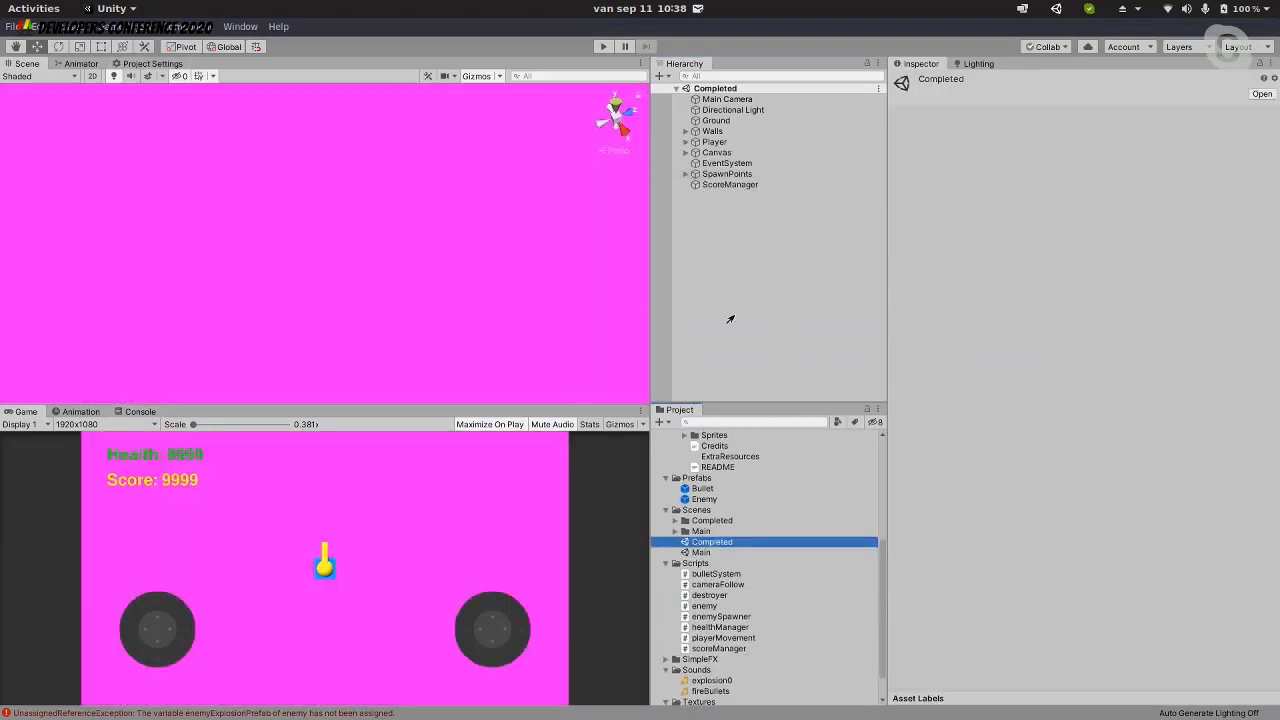
Clear the Console errors and reopen the Completed scene
click(118, 412)
click(13, 424)
click(22, 412)
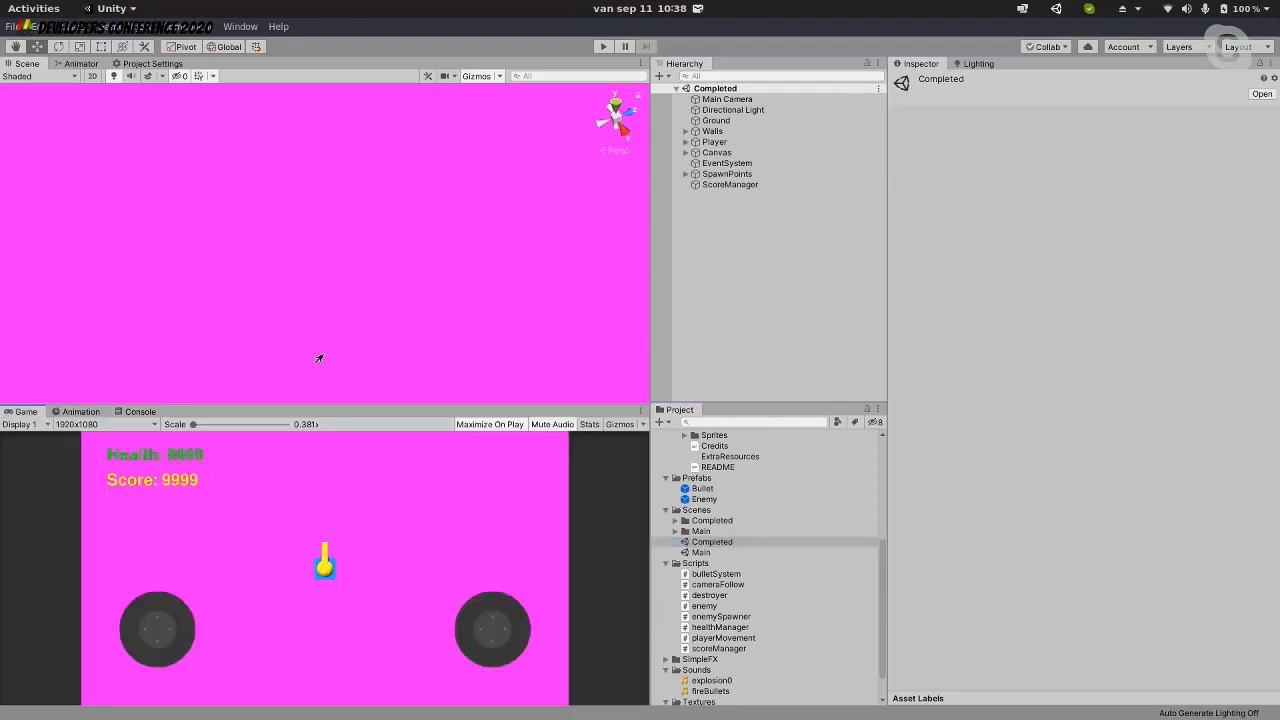
double_click(701, 552)
double_click(711, 542)
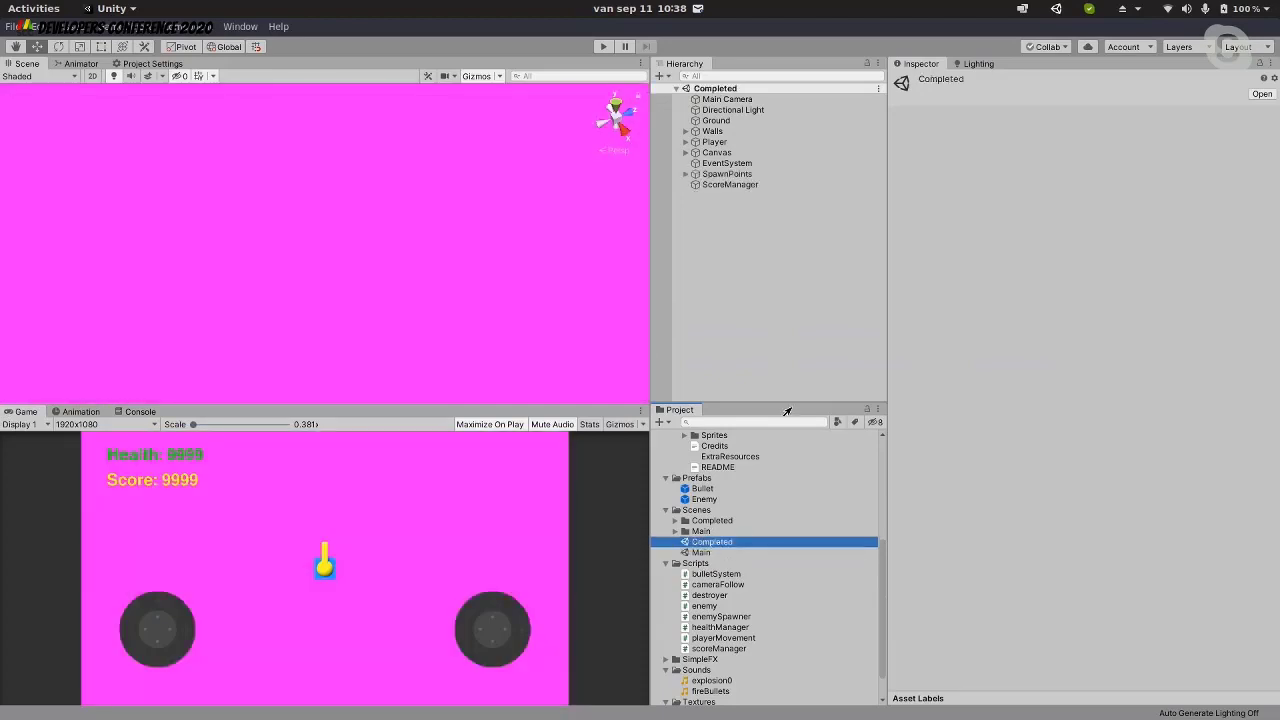
Bake the Completed scene's lighting and briefly play-test it
click(976, 63)
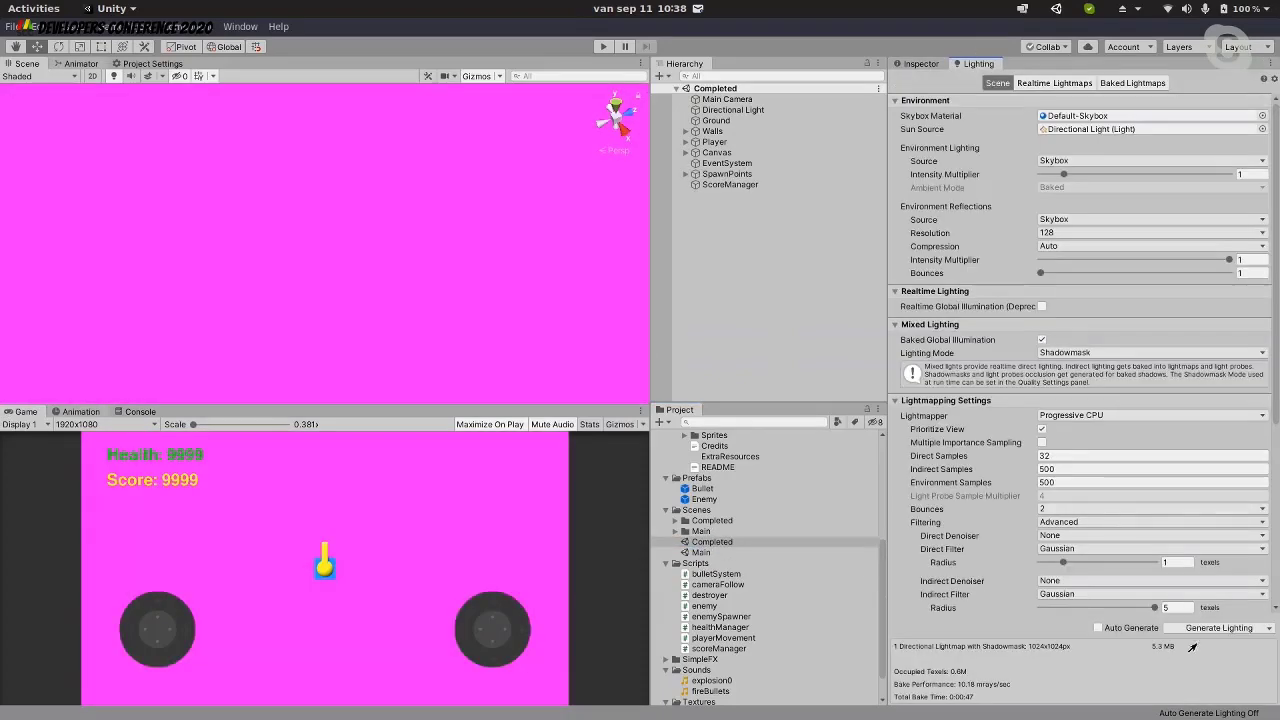
click(1192, 628)
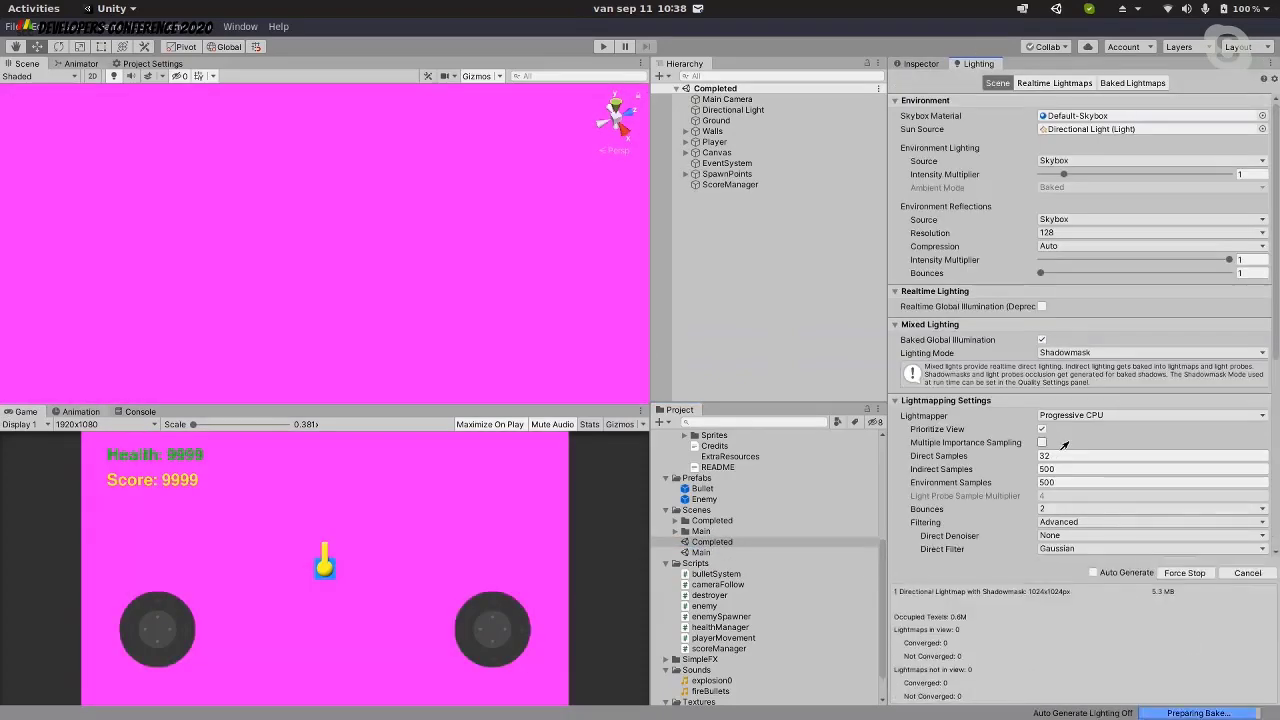
click(912, 64)
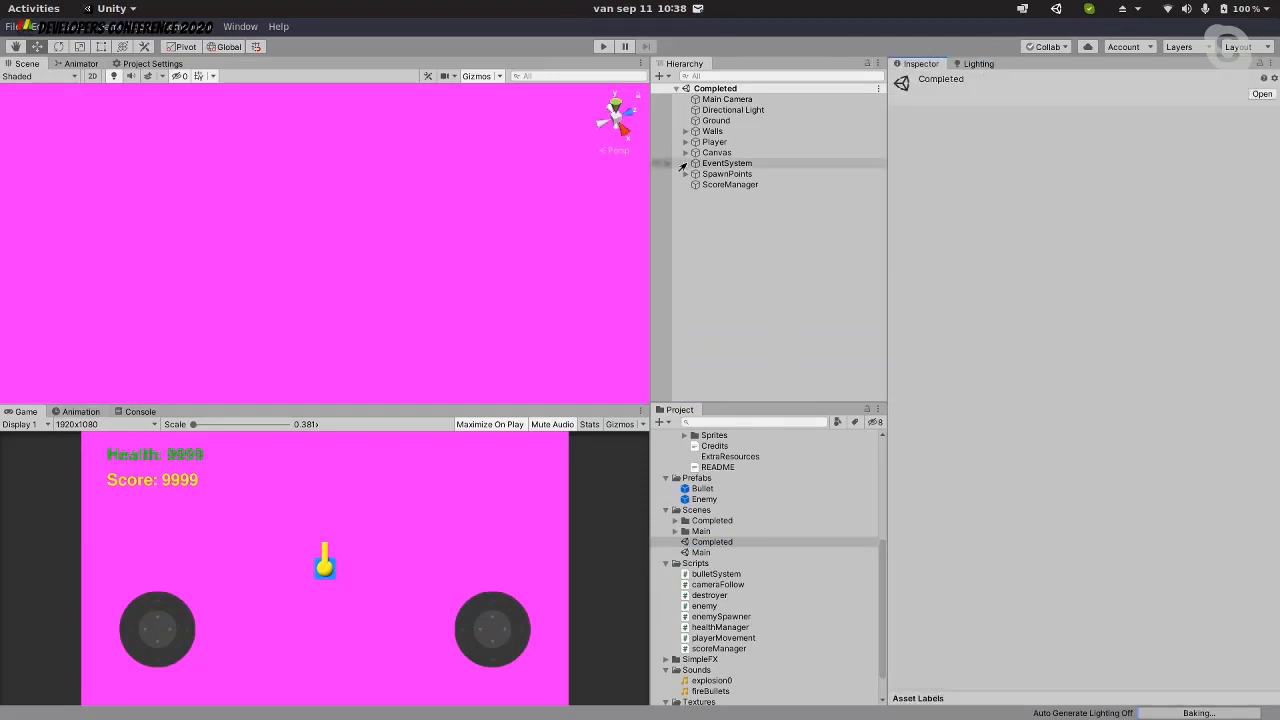
click(603, 46)
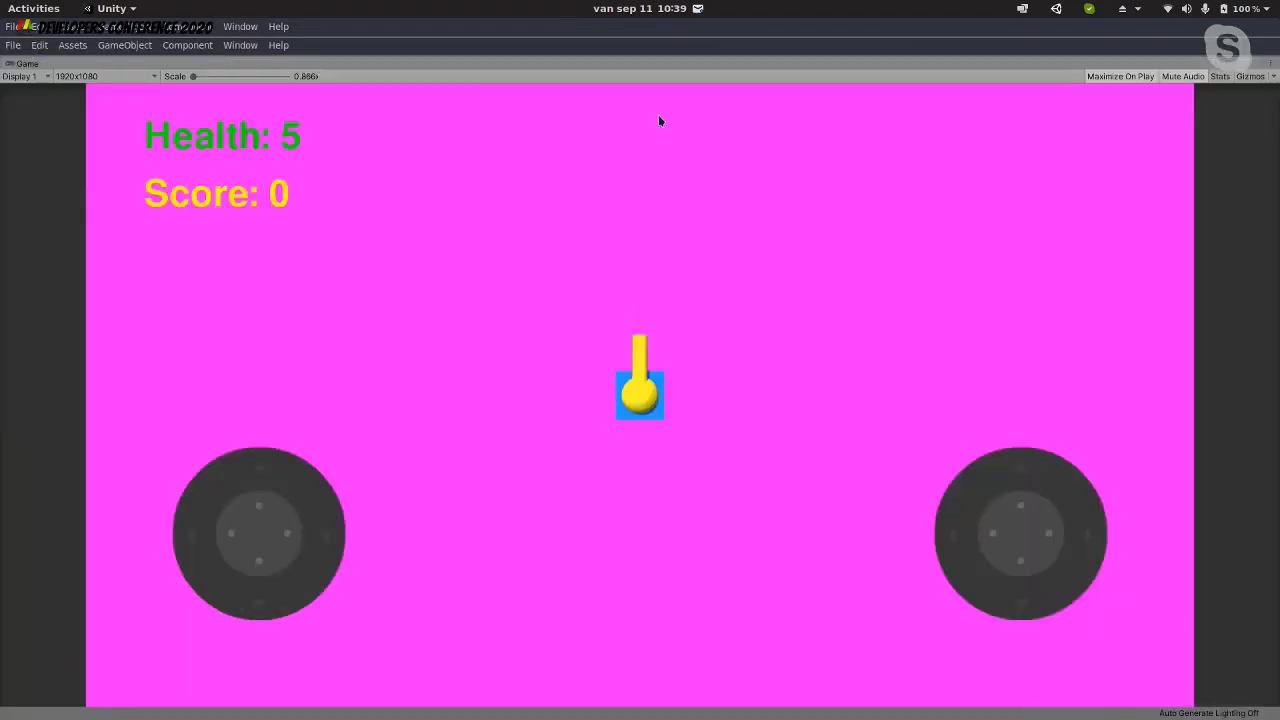
click(604, 47)
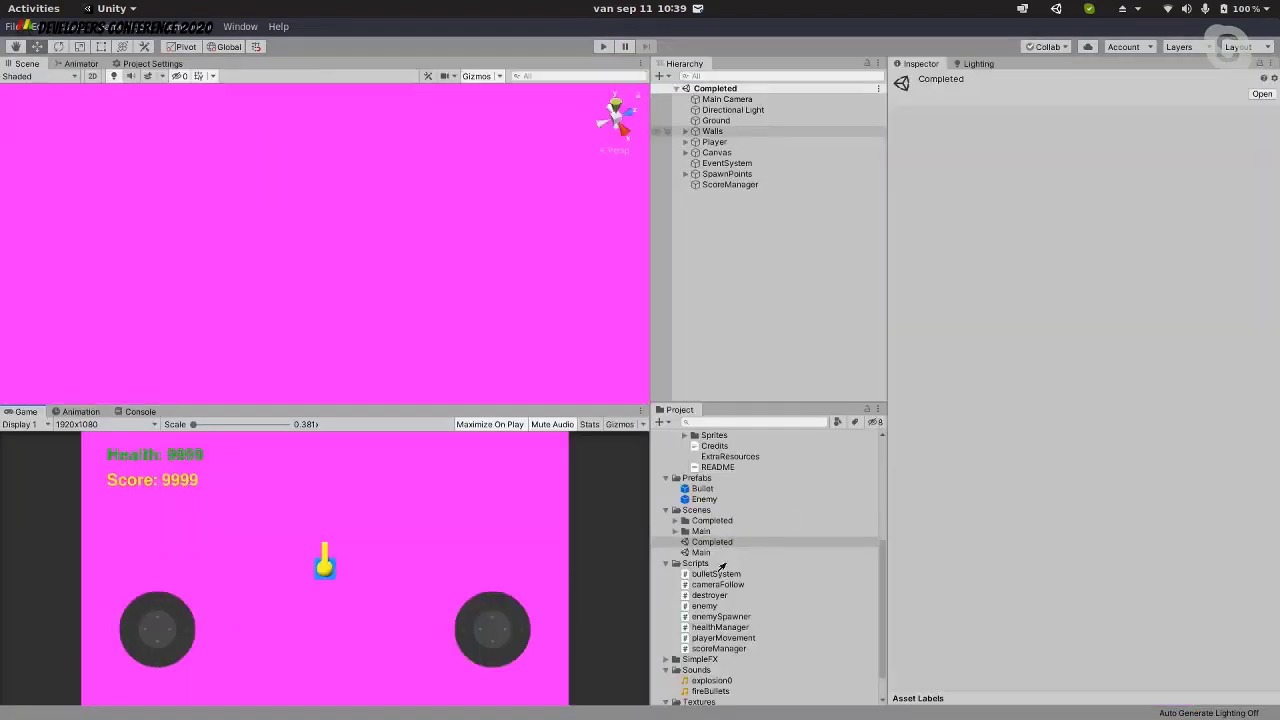
Reopen the Main scene, inspect the Enemy prefab, and create an empty GameObject
double_click(702, 552)
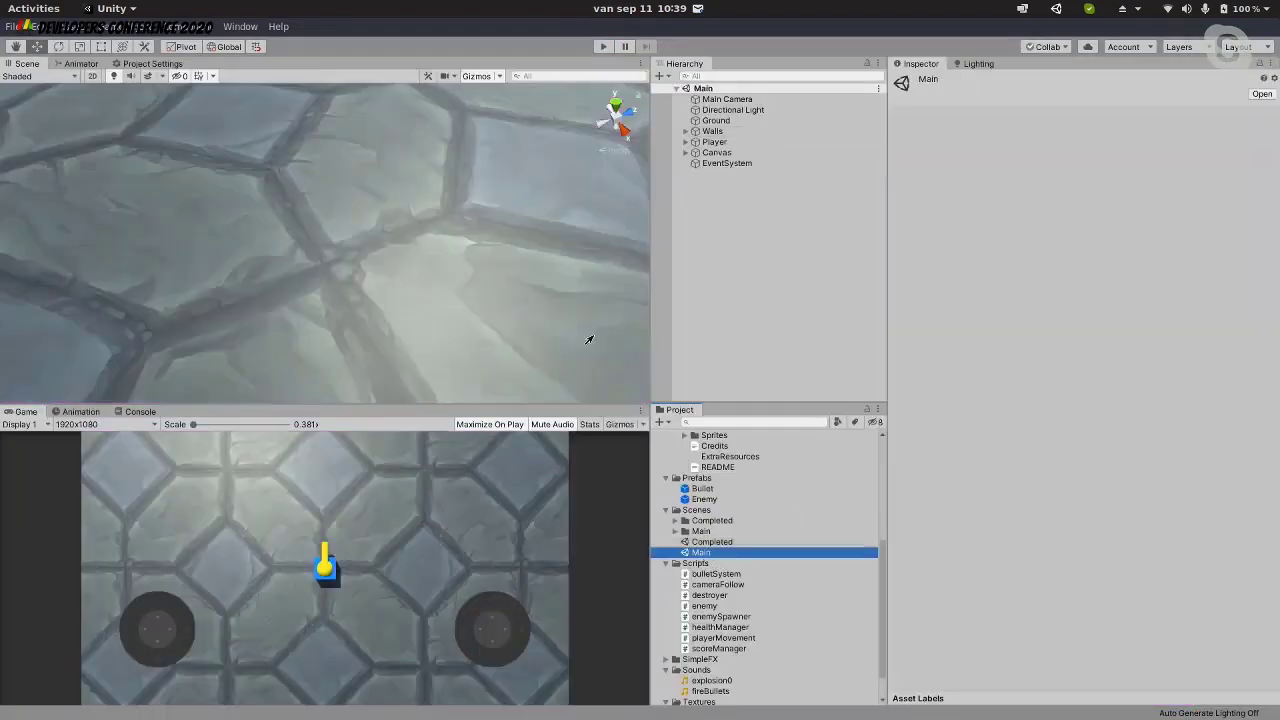
click(704, 499)
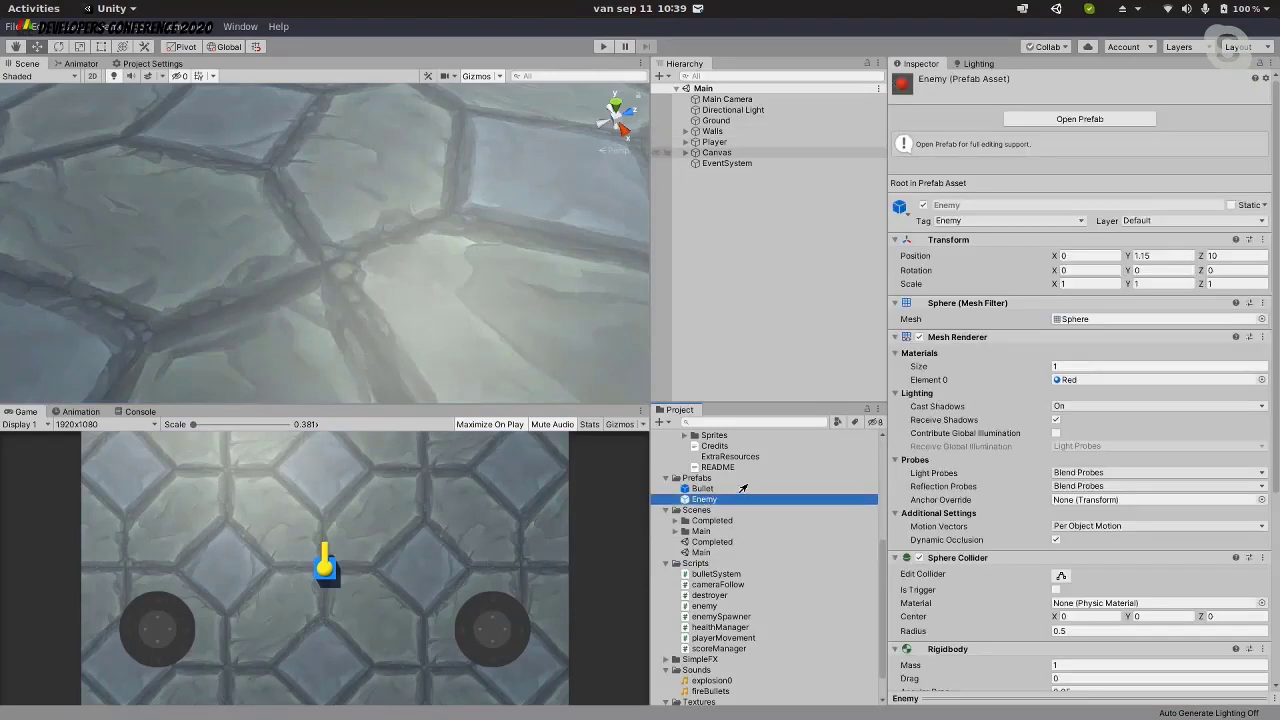
right_click(724, 289)
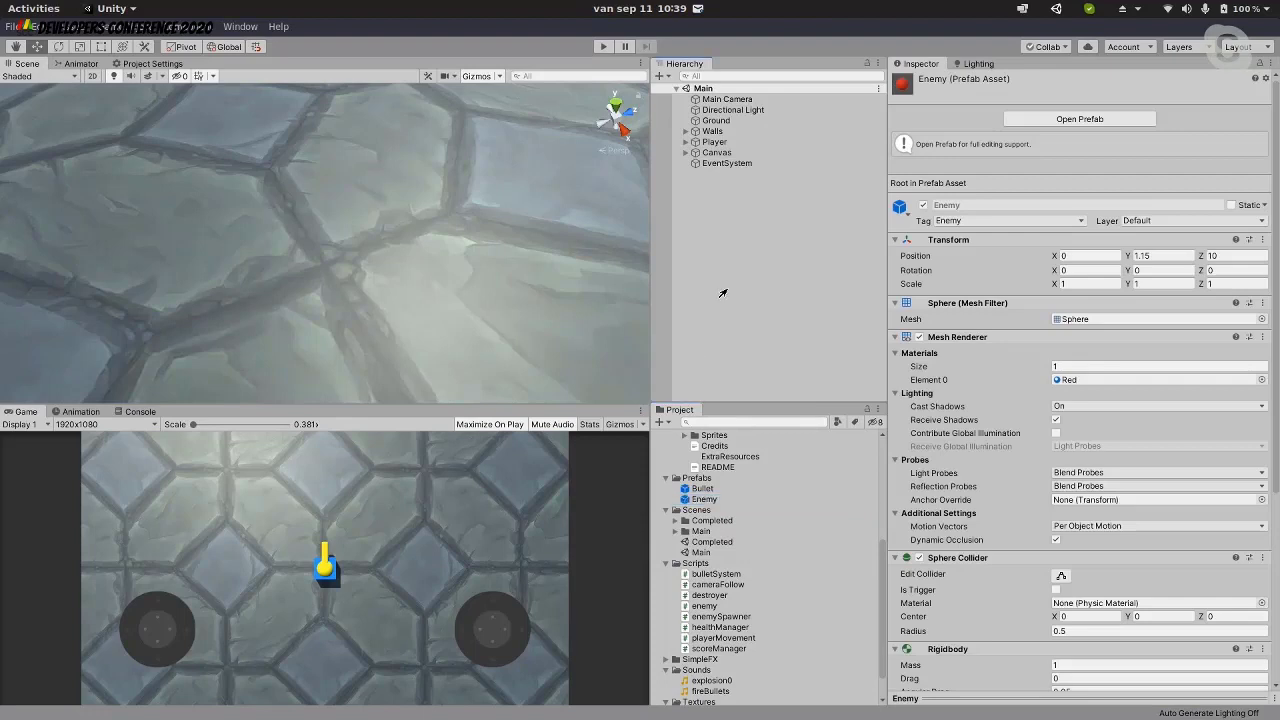
click(777, 432)
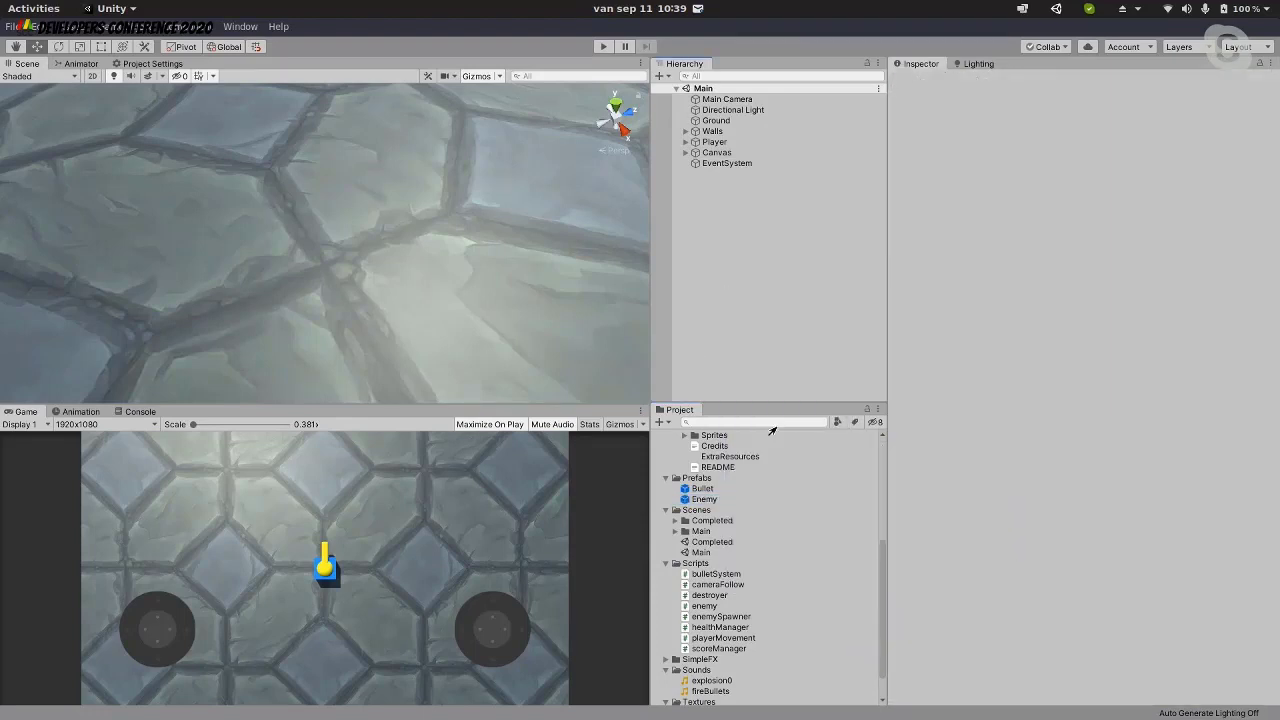
Rename the empty object enemySpawner and attach the enemySpawner script
click(957, 81)
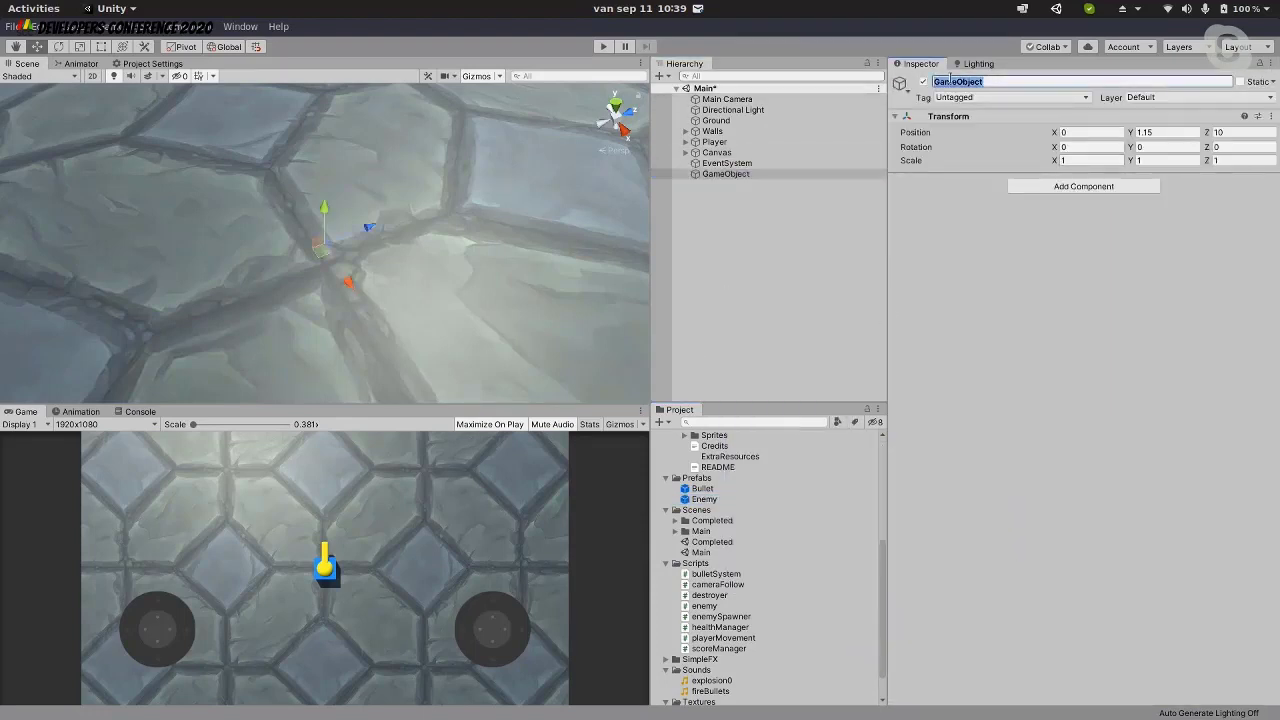
text(enemySpawner)
click(1248, 136)
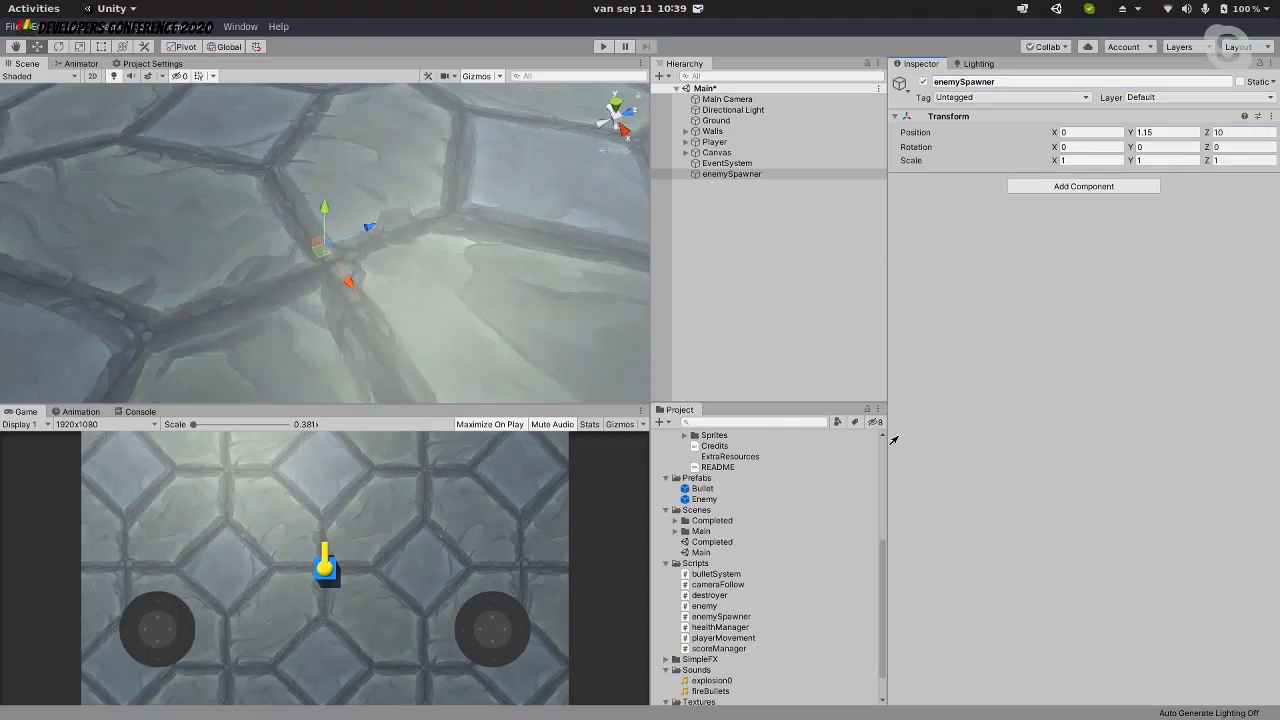
scroll(720, 466, up, 5)
scroll(745, 468, down, 6)
drag(720, 584, 932, 449)
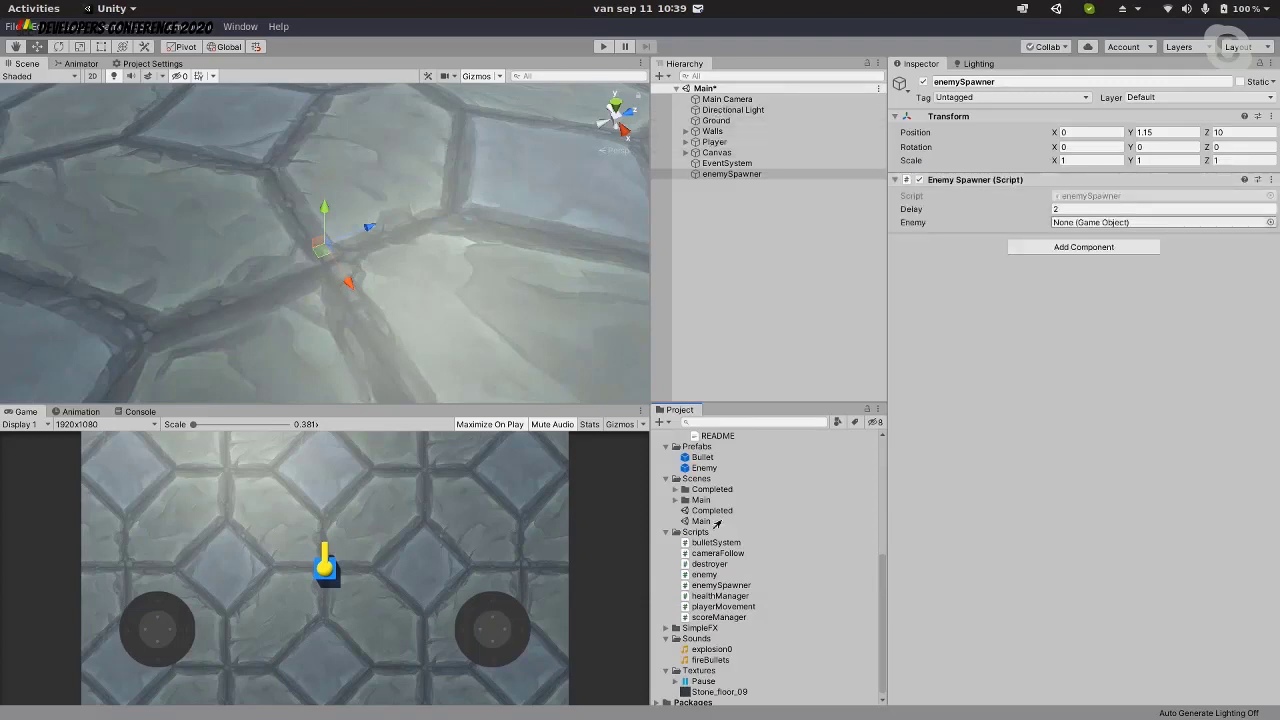
Assign the Enemy prefab to the spawner's Enemy field and save the Main scene
scroll(769, 491, up, 5)
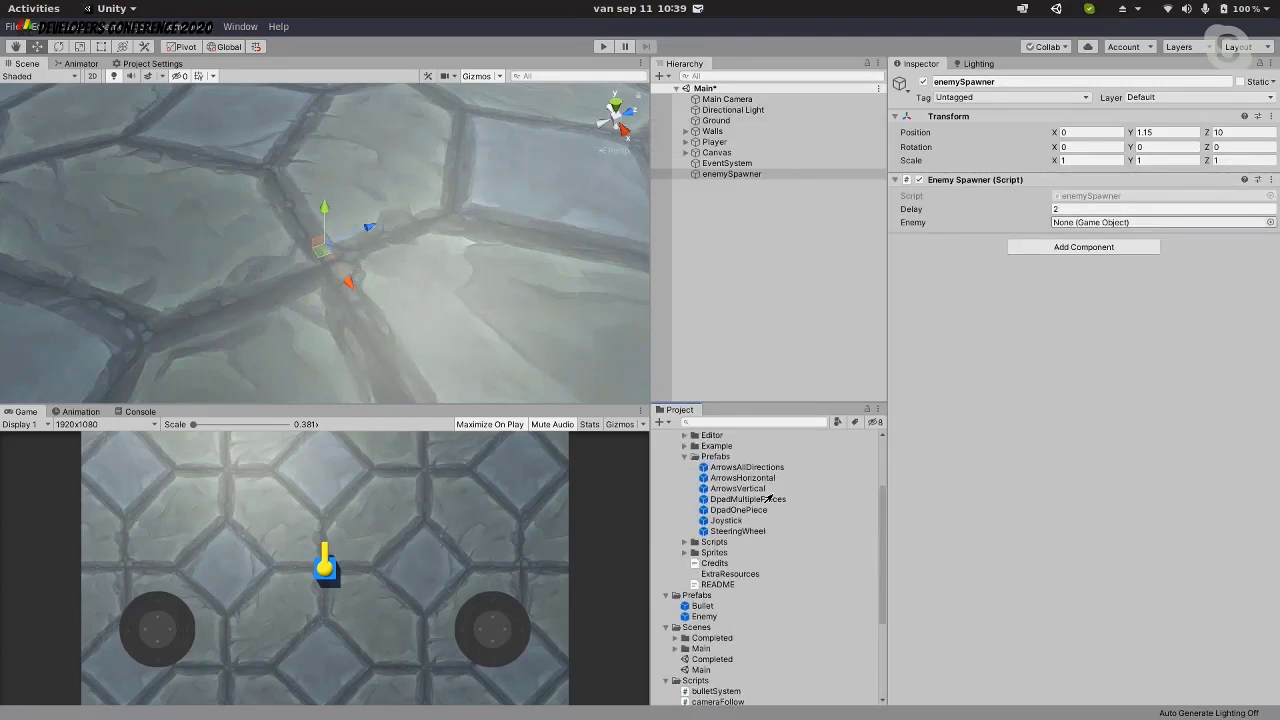
scroll(769, 494, up, 3)
scroll(706, 500, down, 8)
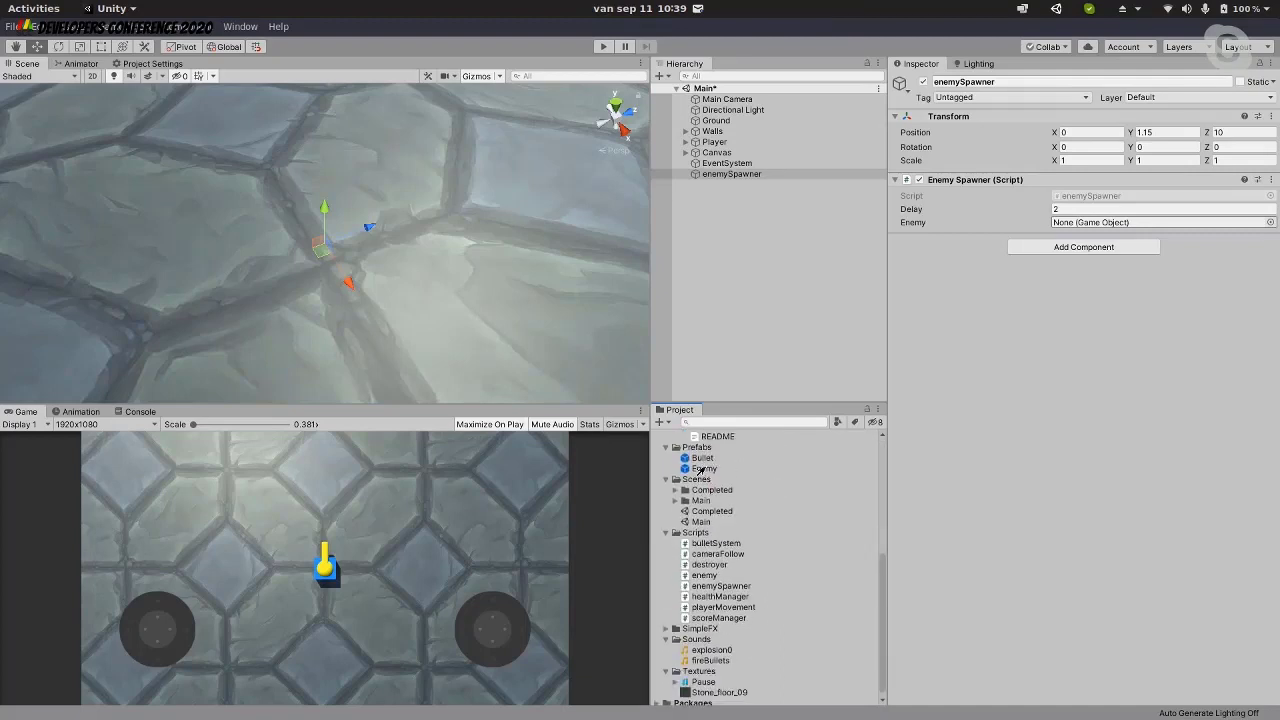
drag(701, 470, 1066, 224)
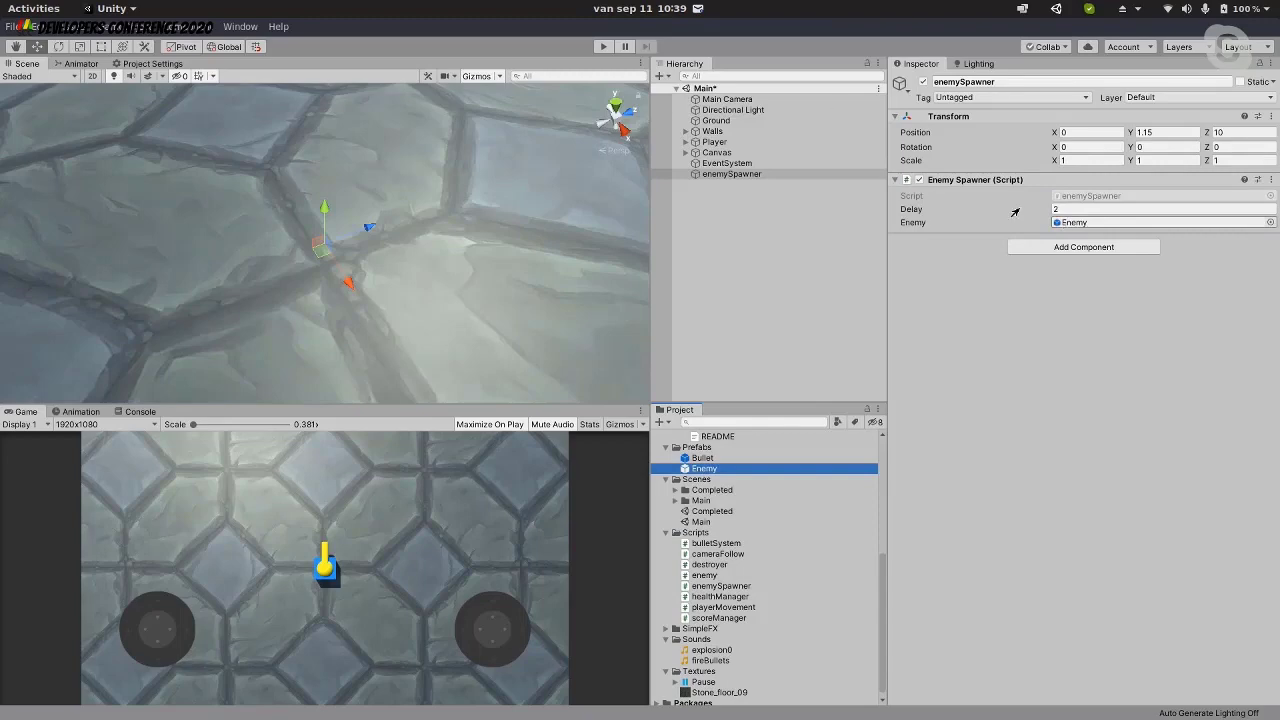
key(ctrl+s)
click(601, 47)
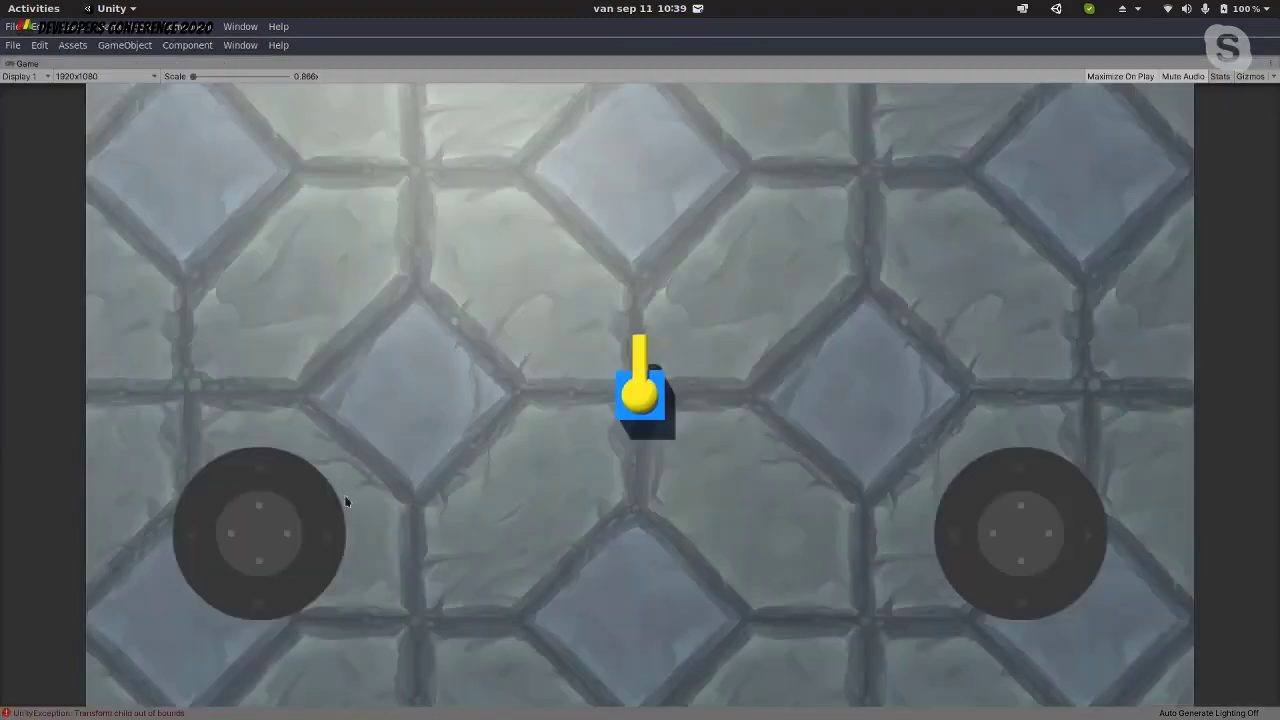
Drive the tank around in play mode, then stop the game
drag(292, 540, 590, 260)
click(627, 9)
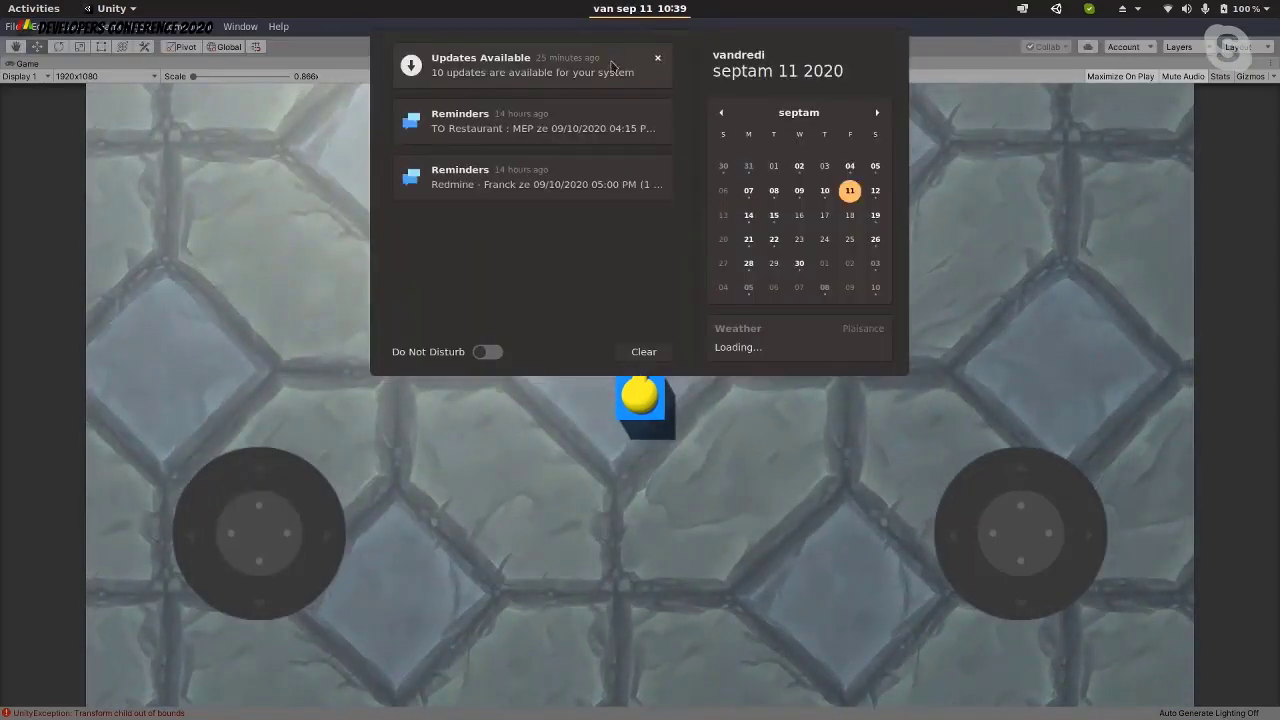
click(621, 19)
click(603, 46)
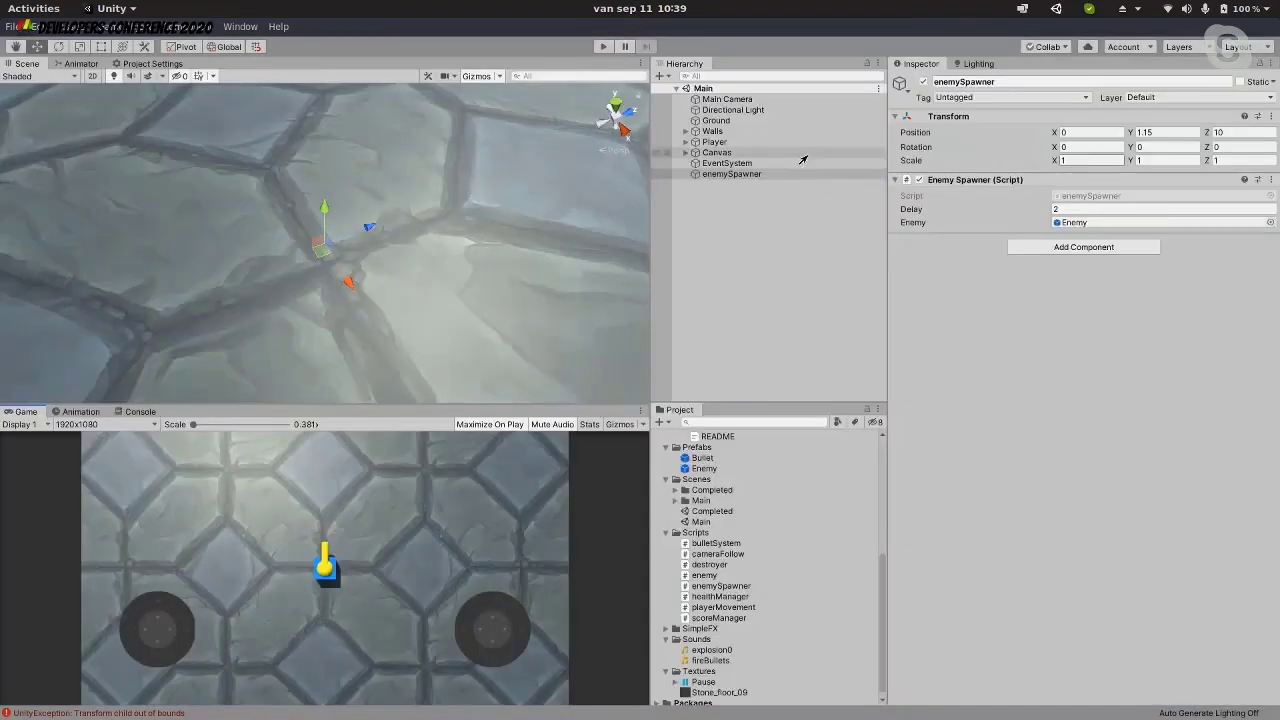
Clear the Console errors, return to the Game view, and switch to Skype
scroll(524, 305, down, 5)
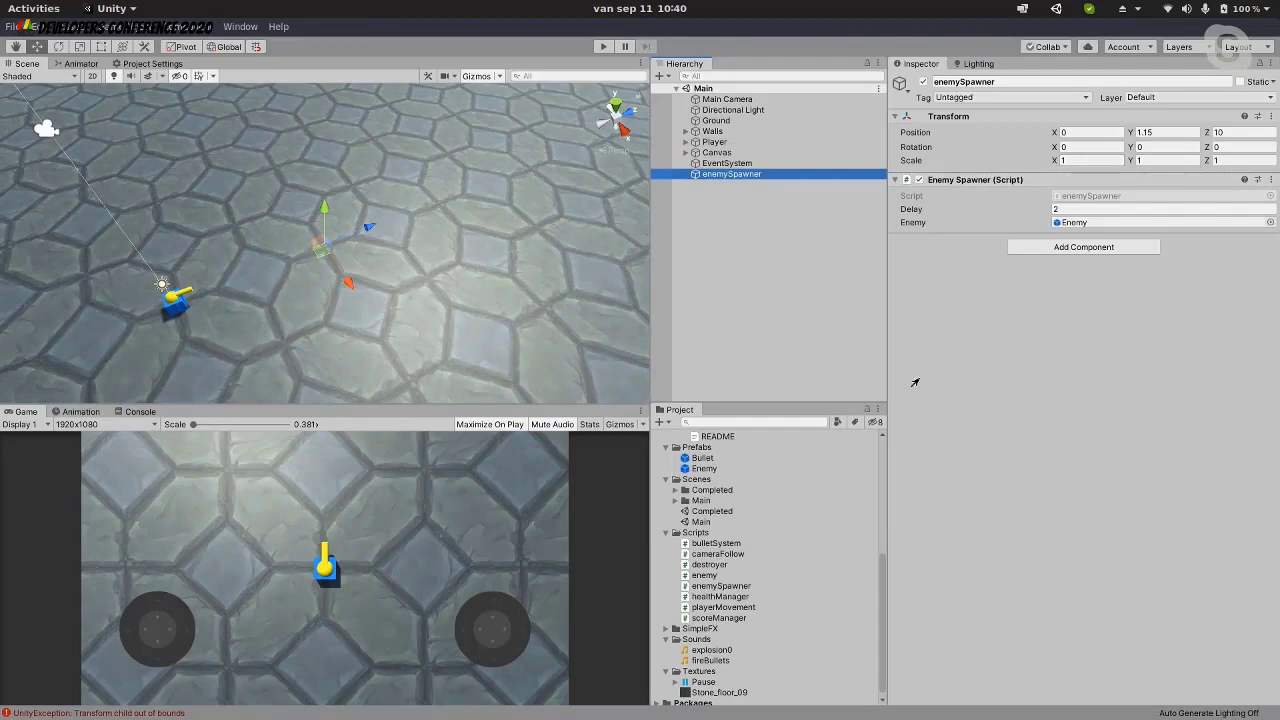
click(79, 412)
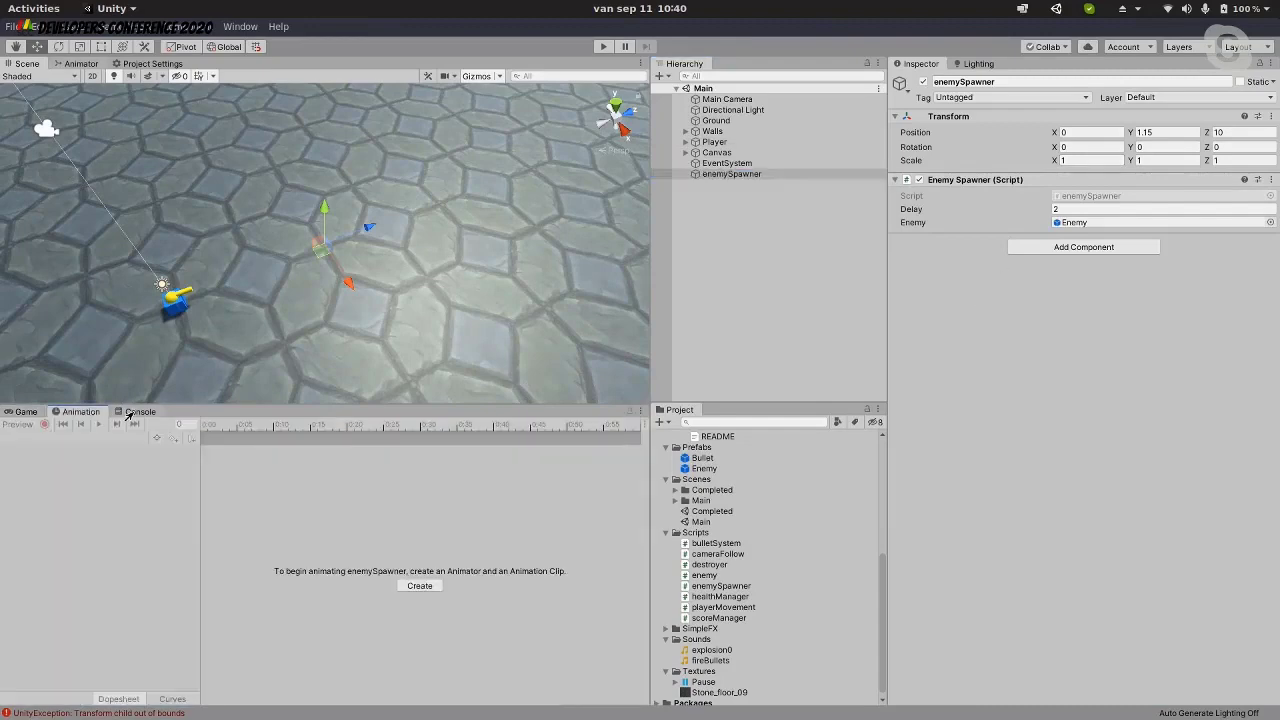
click(124, 412)
click(13, 424)
click(22, 412)
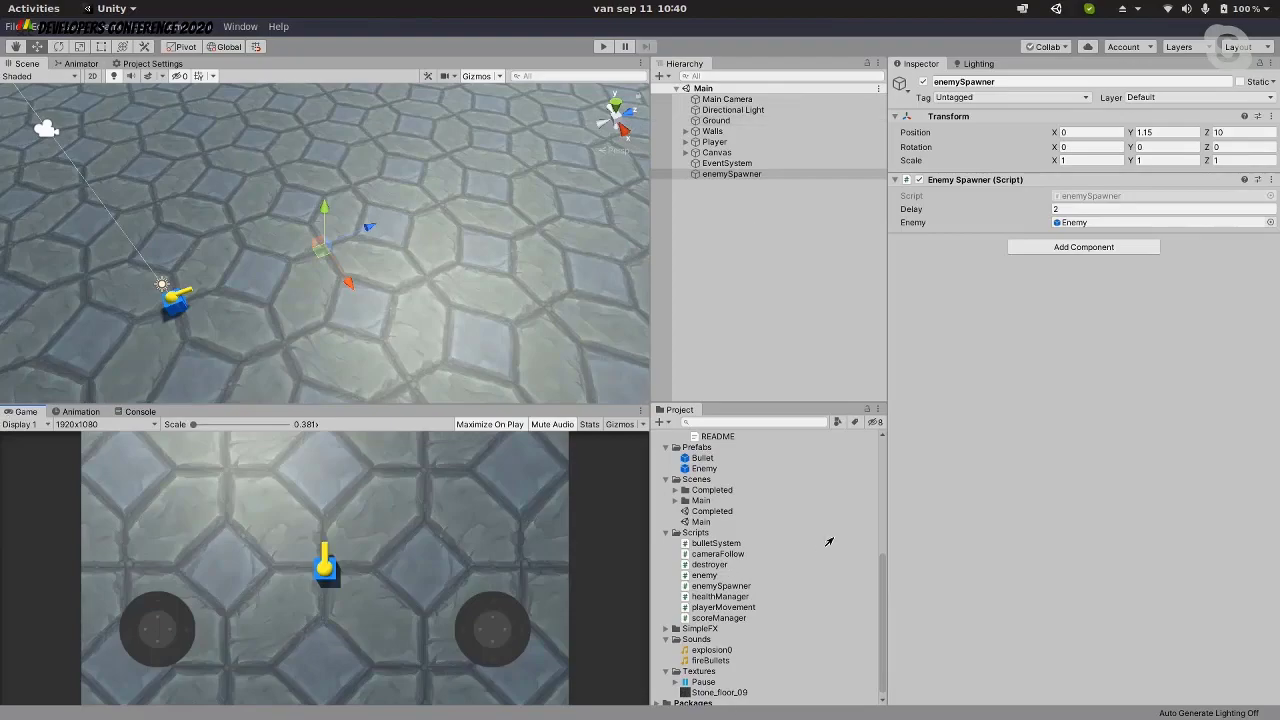
key(q)
key(alt+Tab)
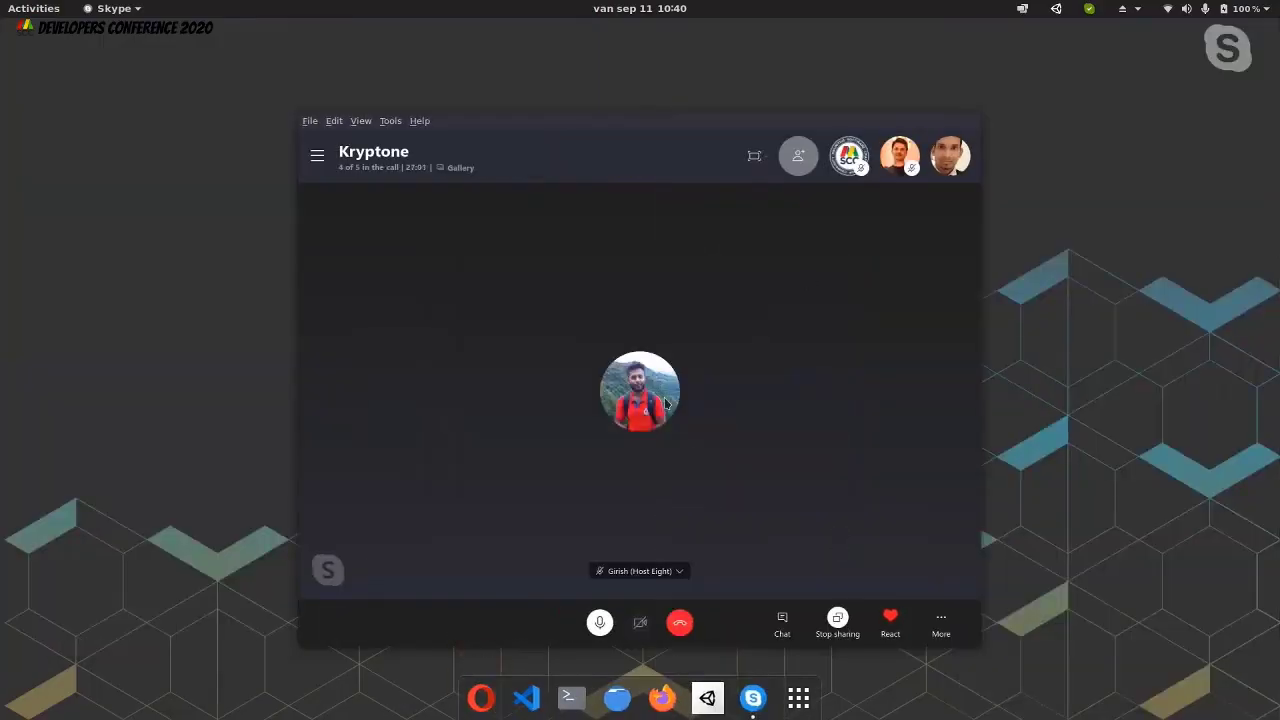
Bring the browser forward, close the Skype call window, and return to the Balls and Turrets tab
key(alt+Tab)
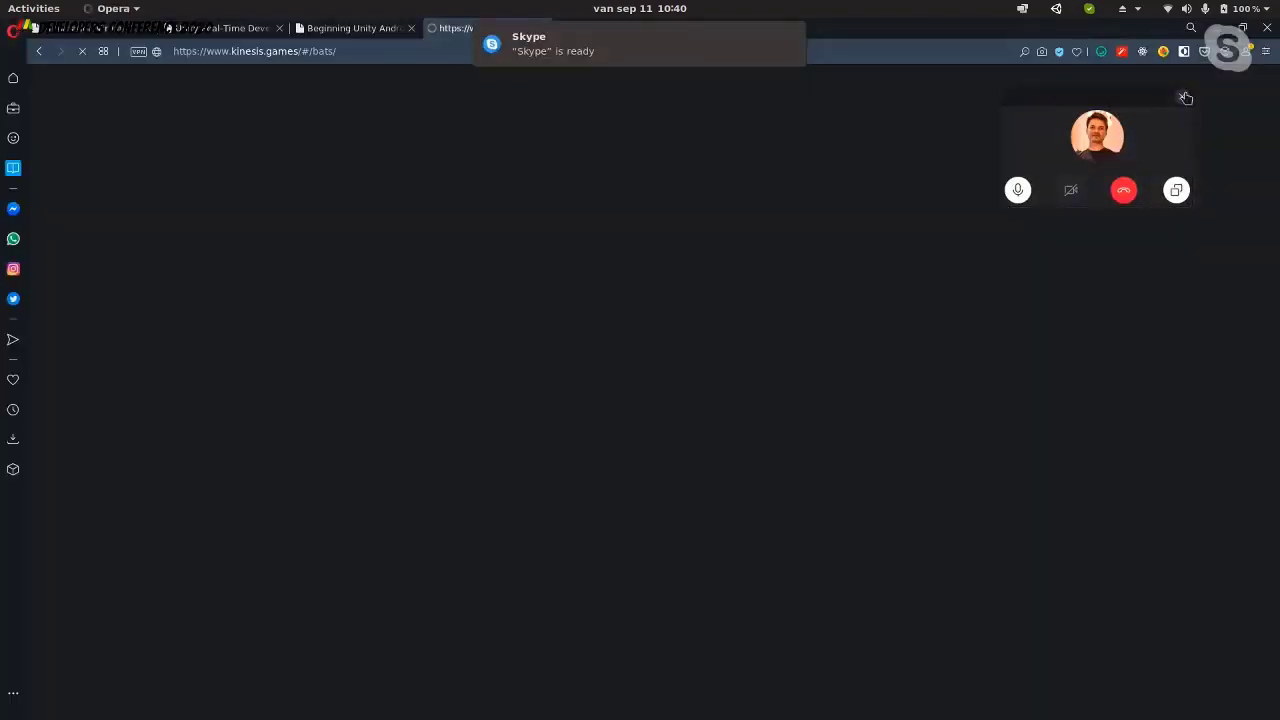
click(1178, 88)
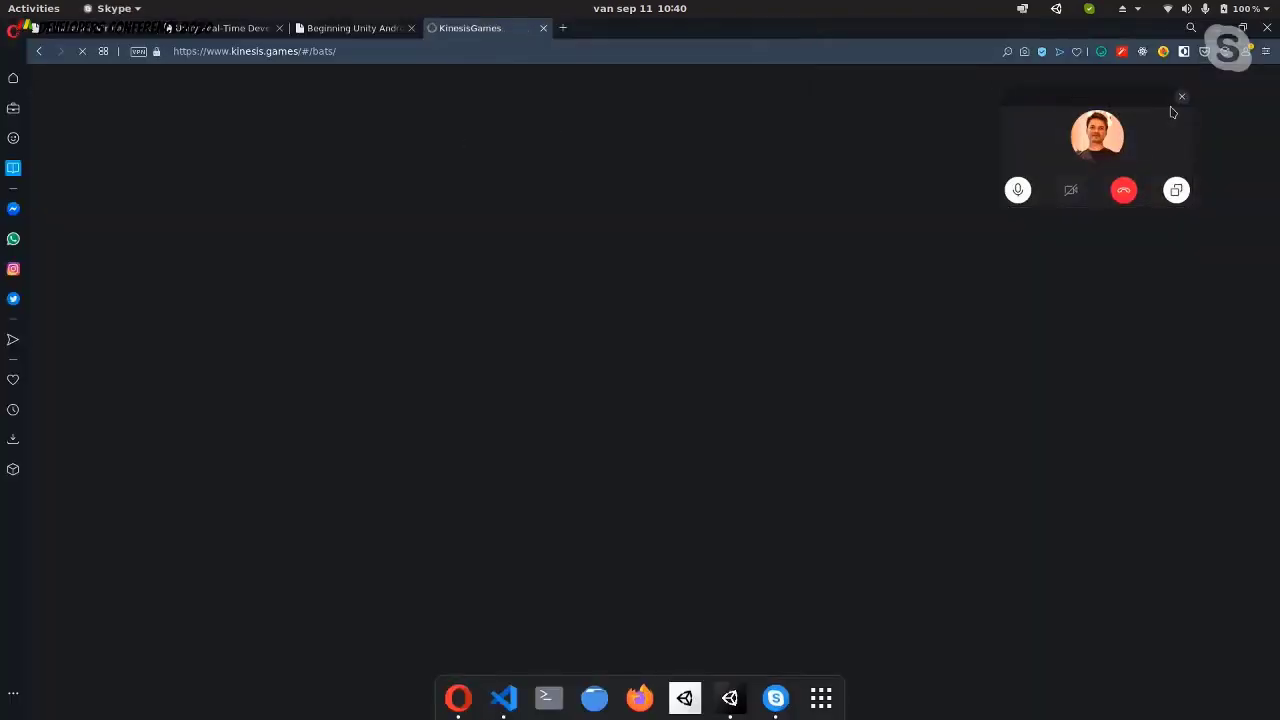
click(1181, 97)
click(351, 29)
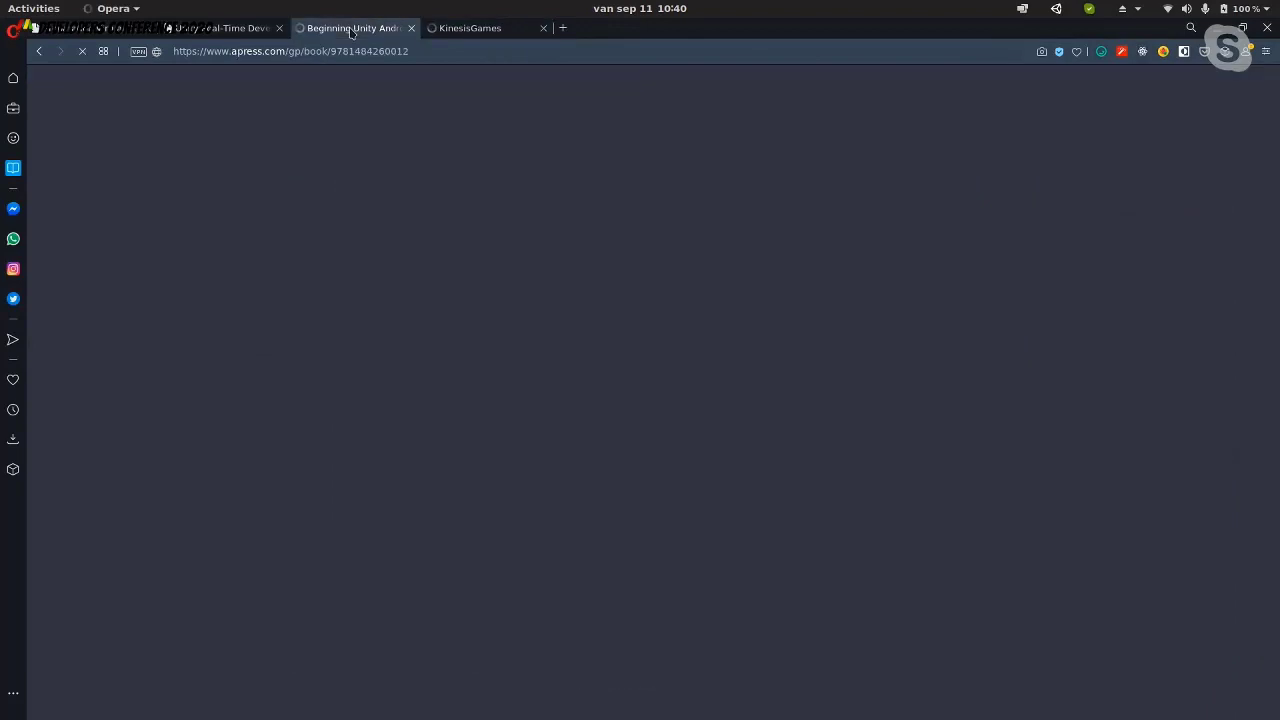
key(ctrl+shift+Tab)
key(ctrl+shift+Tab)
key(ctrl+shift+Tab)
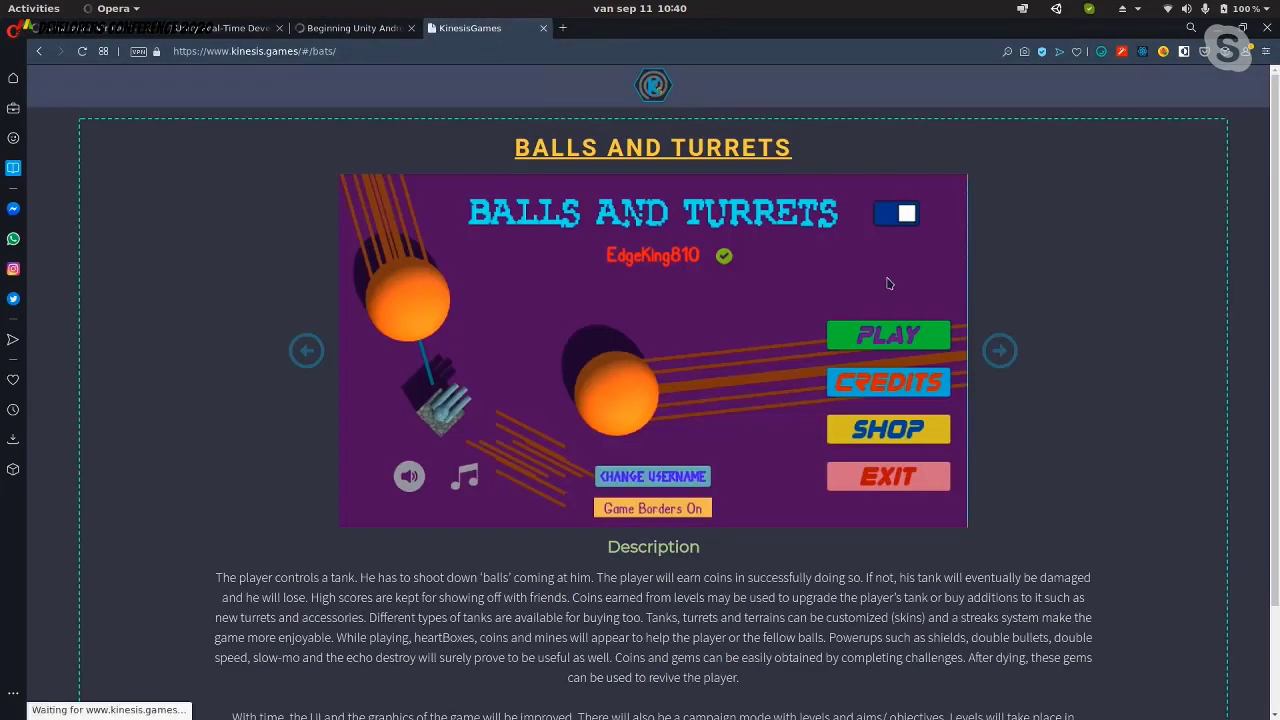
scroll(1045, 360, down, 2)
scroll(1040, 368, up, 2)
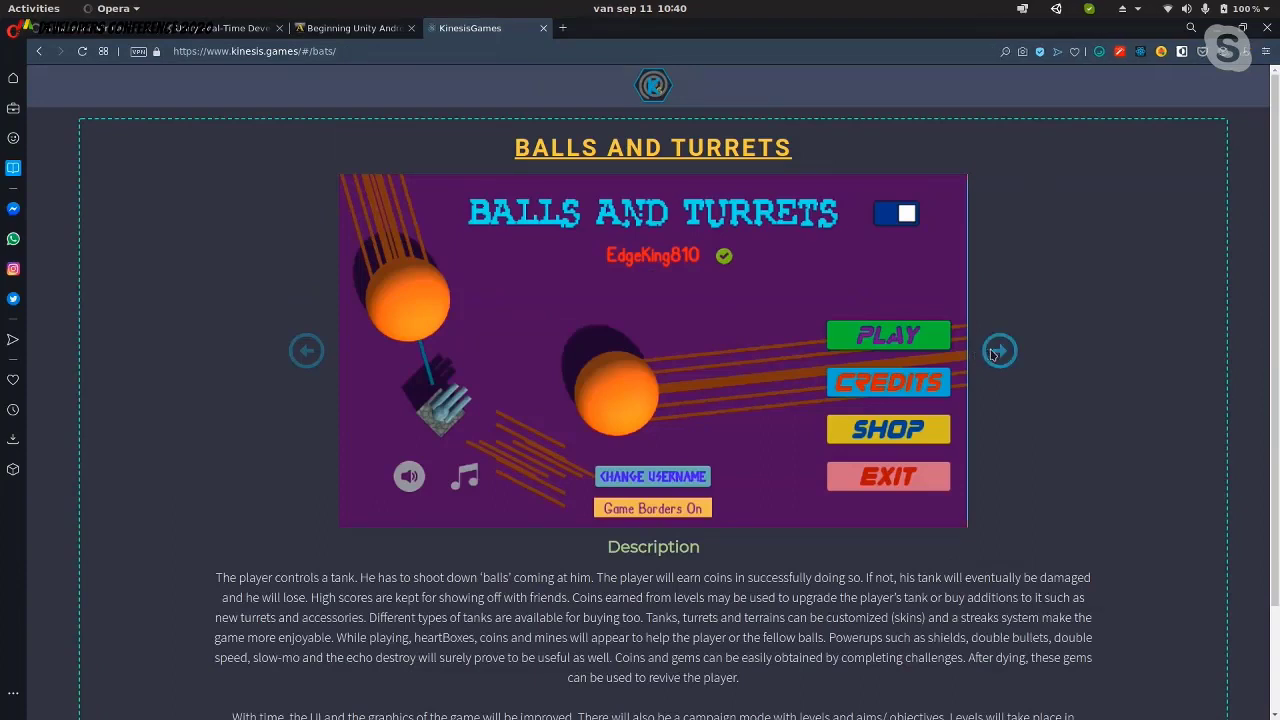
Page through the game screenshots to the Tank Skins and upgrades screens
click(999, 351)
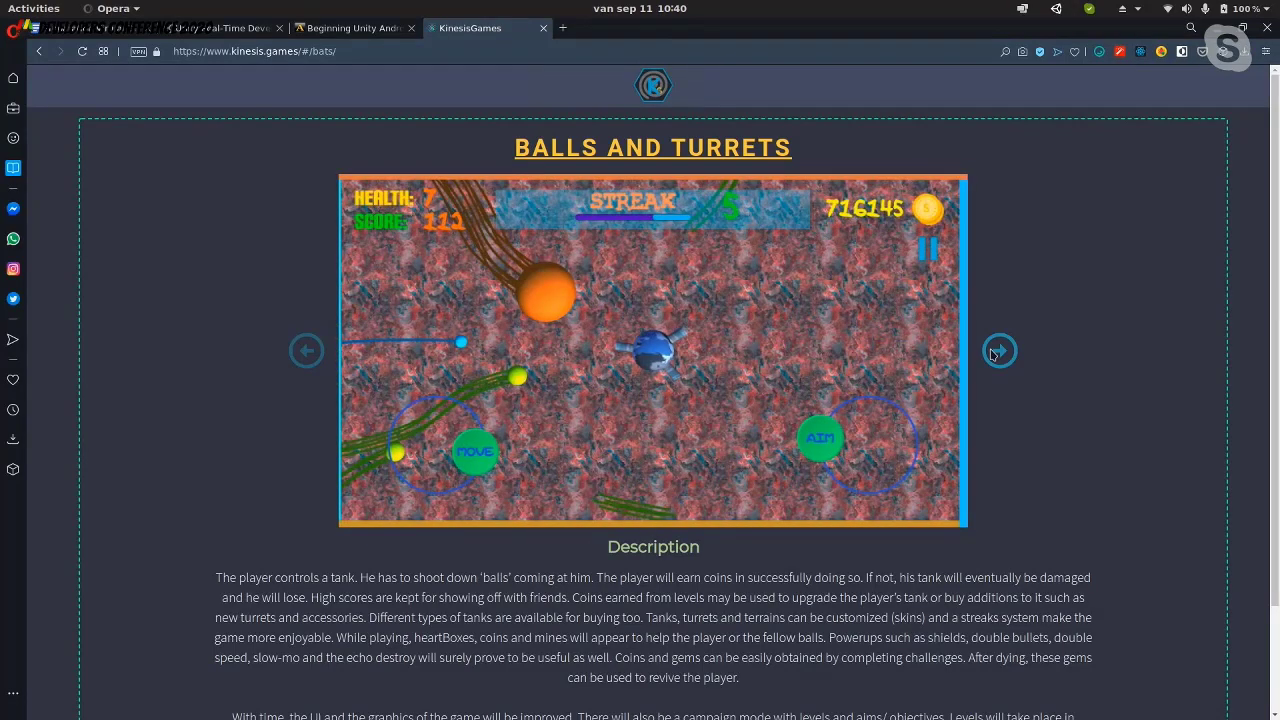
click(999, 351)
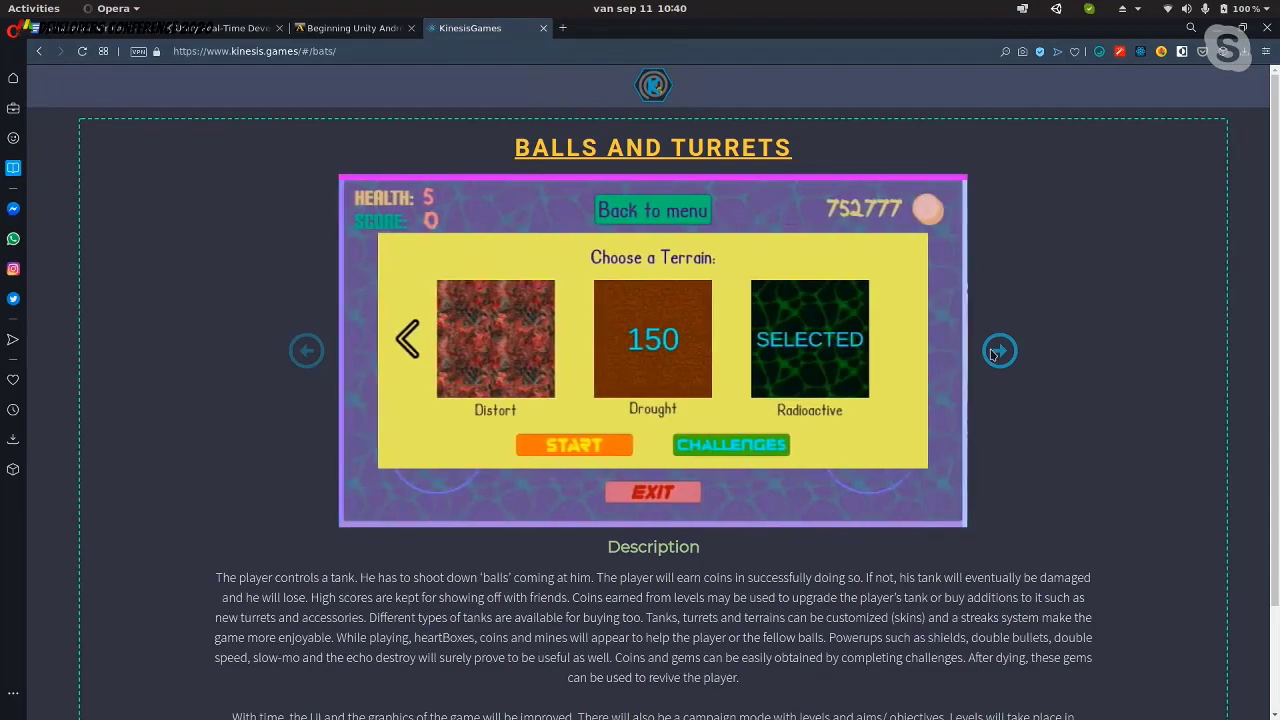
click(999, 351)
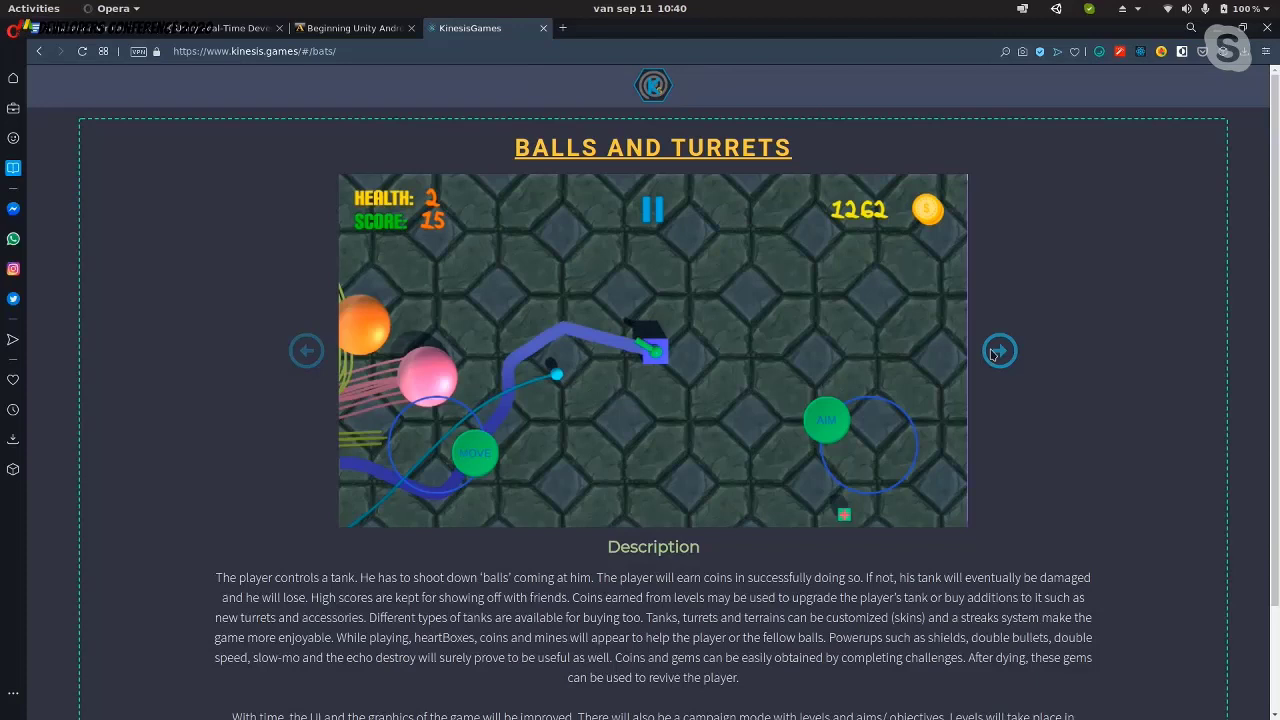
click(1000, 348)
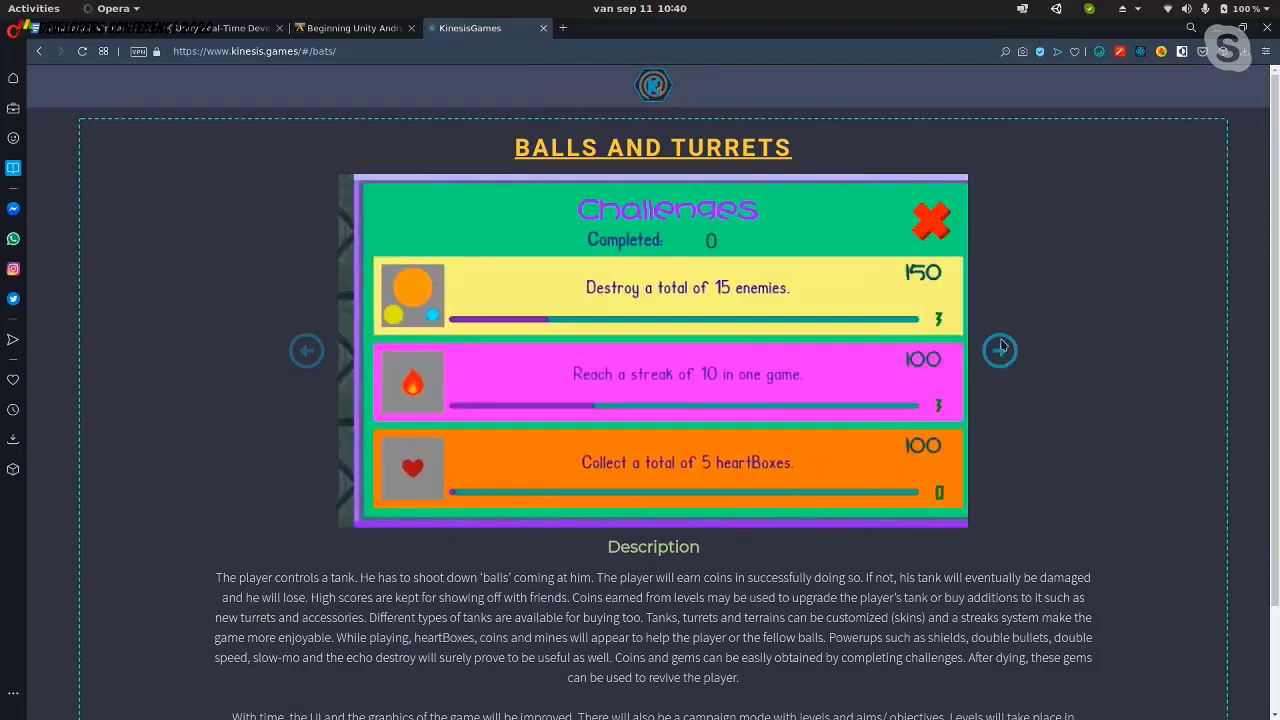
click(1000, 349)
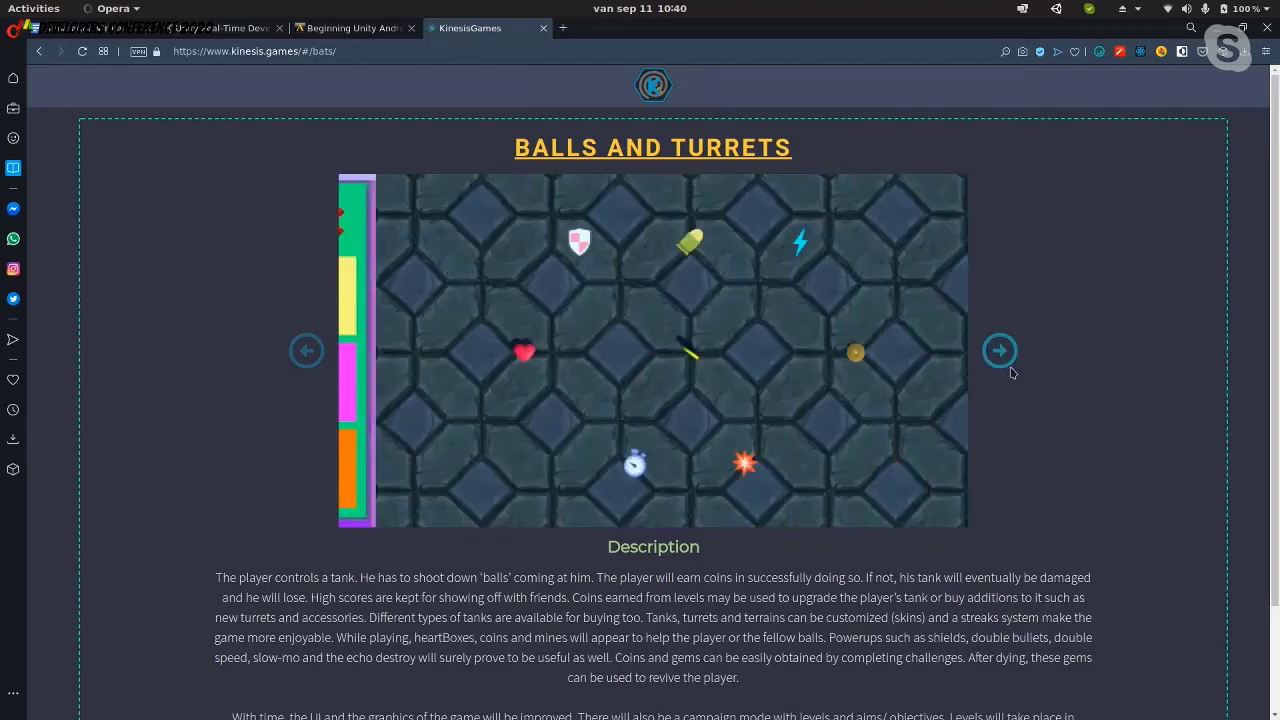
click(998, 349)
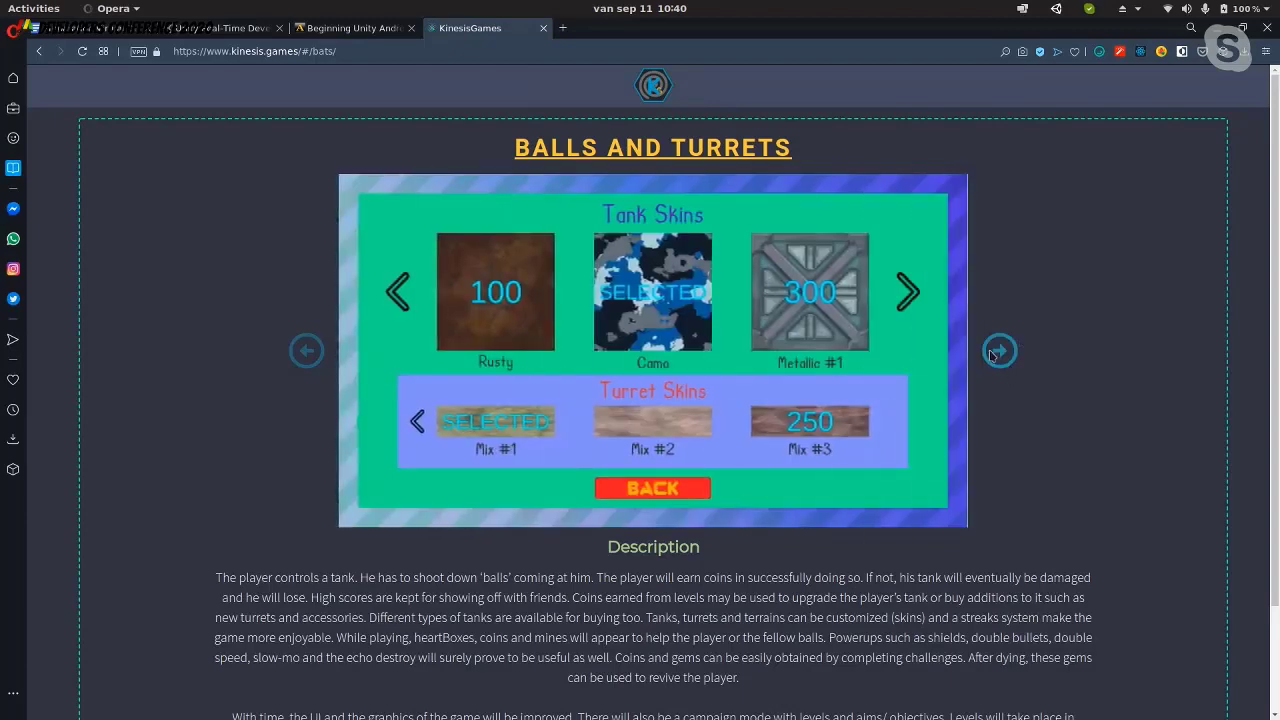
click(997, 351)
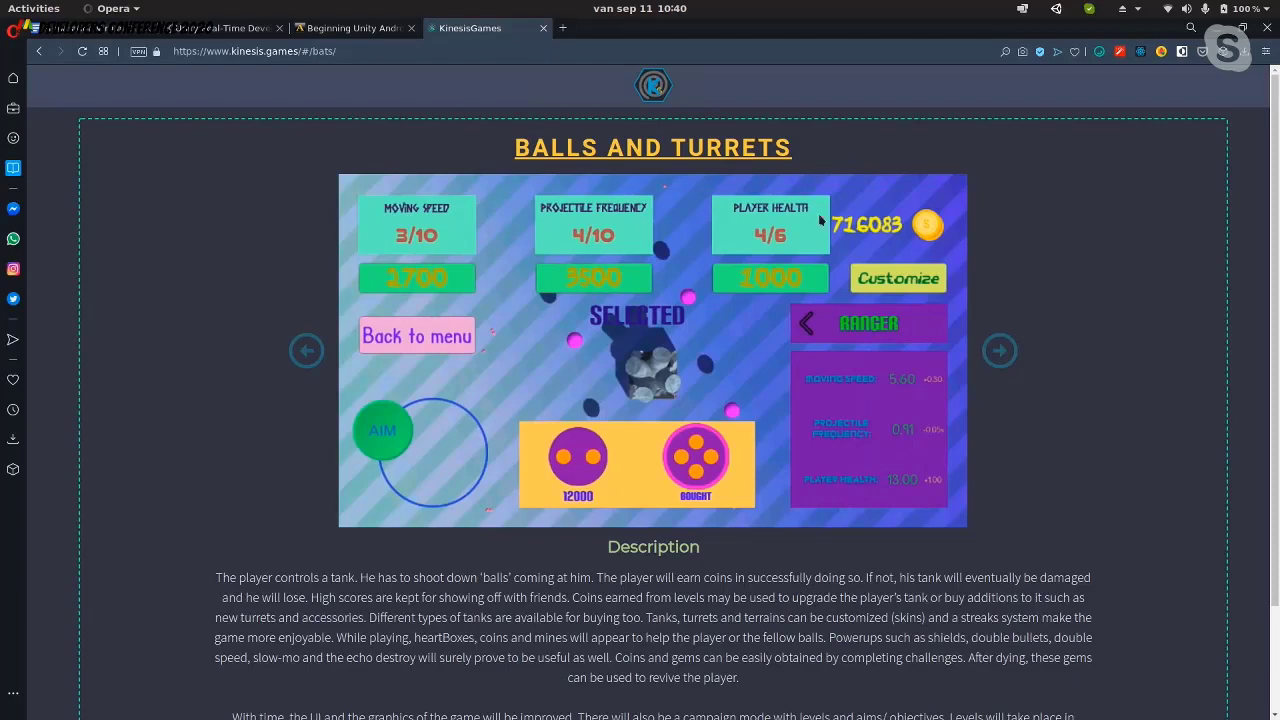
scroll(601, 330, down, 3)
scroll(601, 330, up, 3)
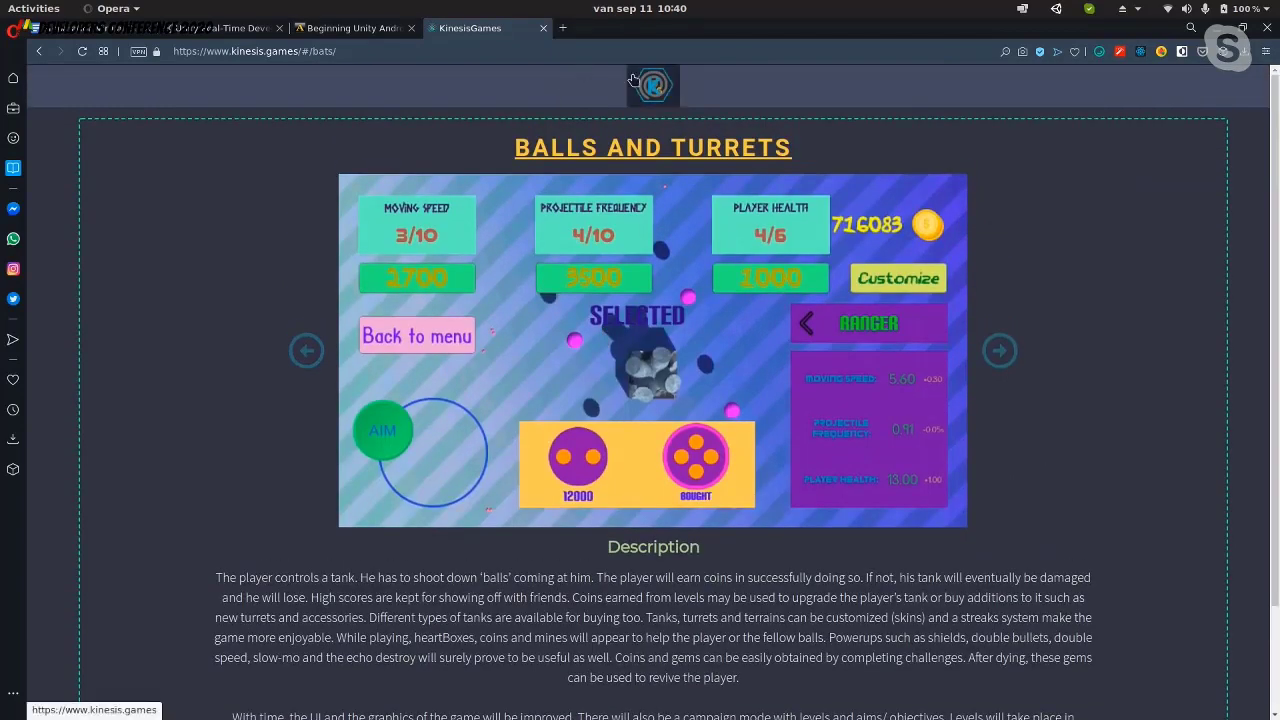
scroll(541, 152, down, 3)
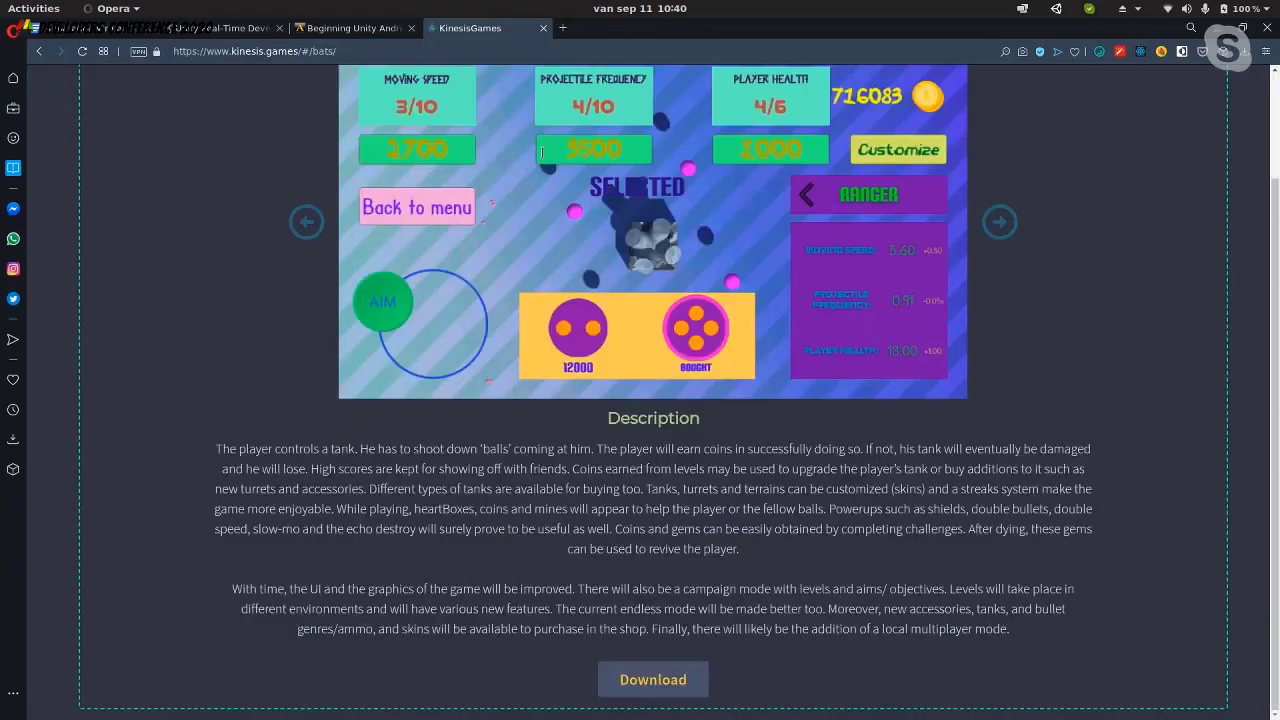
scroll(541, 152, up, 3)
scroll(820, 314, down, 3)
scroll(820, 314, up, 3)
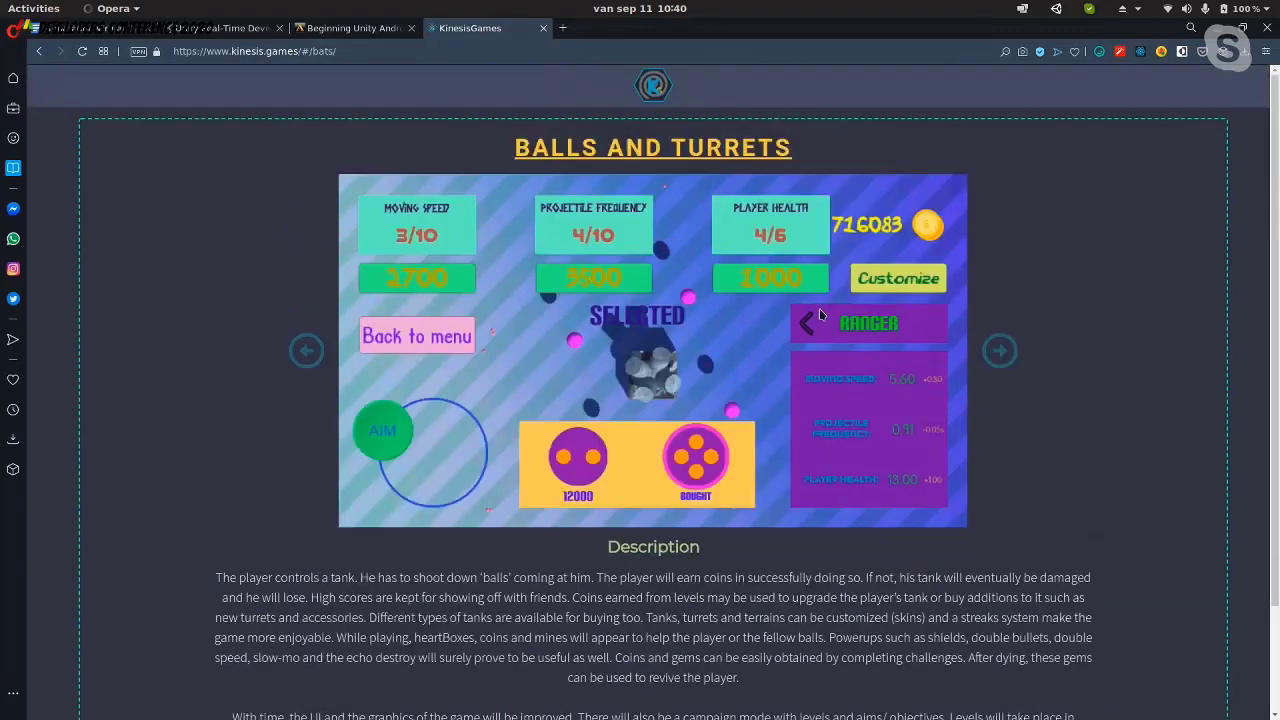
scroll(675, 112, down, 3)
scroll(675, 112, up, 3)
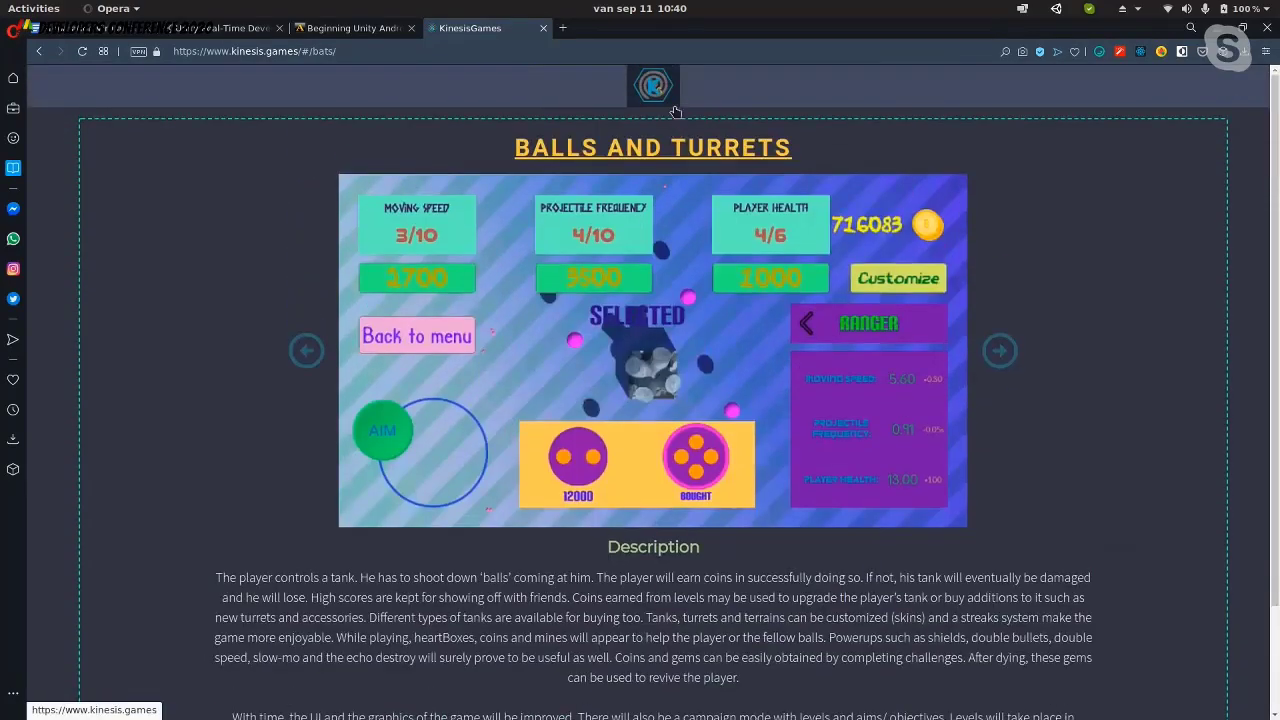
Switch to the Apress book page and expand the About this book description
click(351, 29)
scroll(615, 408, down, 2)
scroll(616, 429, up, 2)
scroll(616, 429, down, 2)
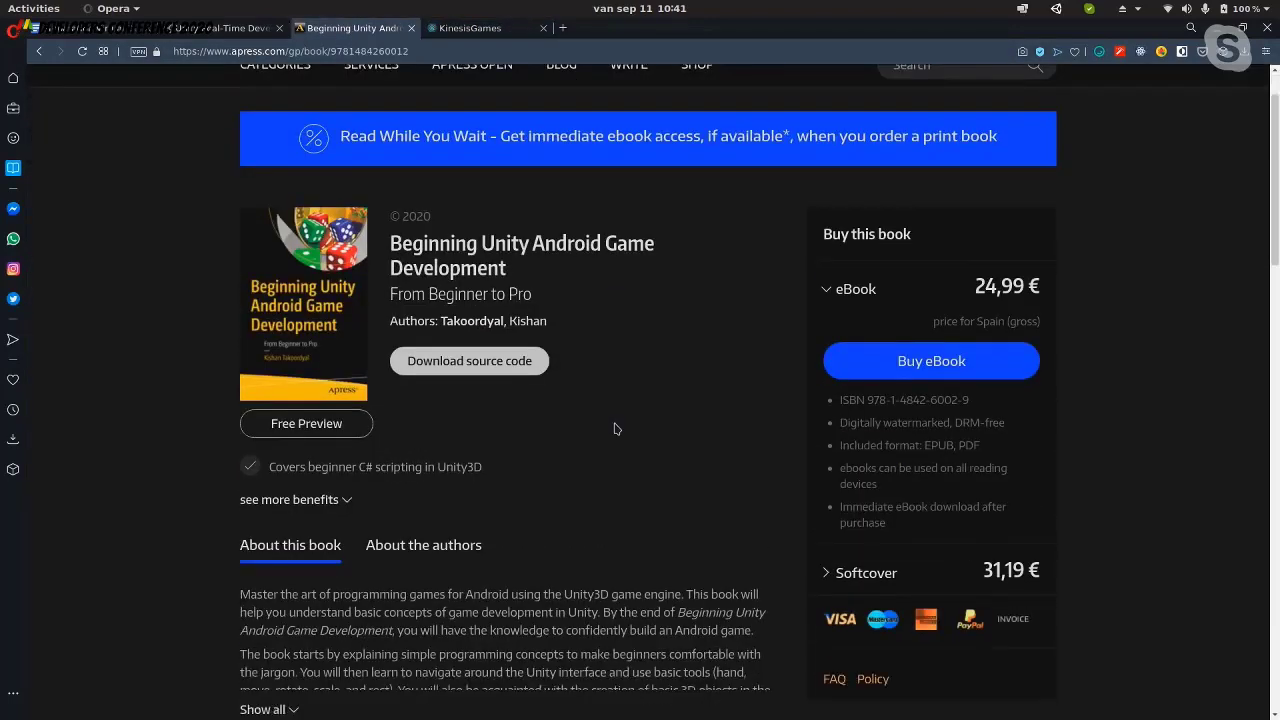
scroll(615, 428, down, 1)
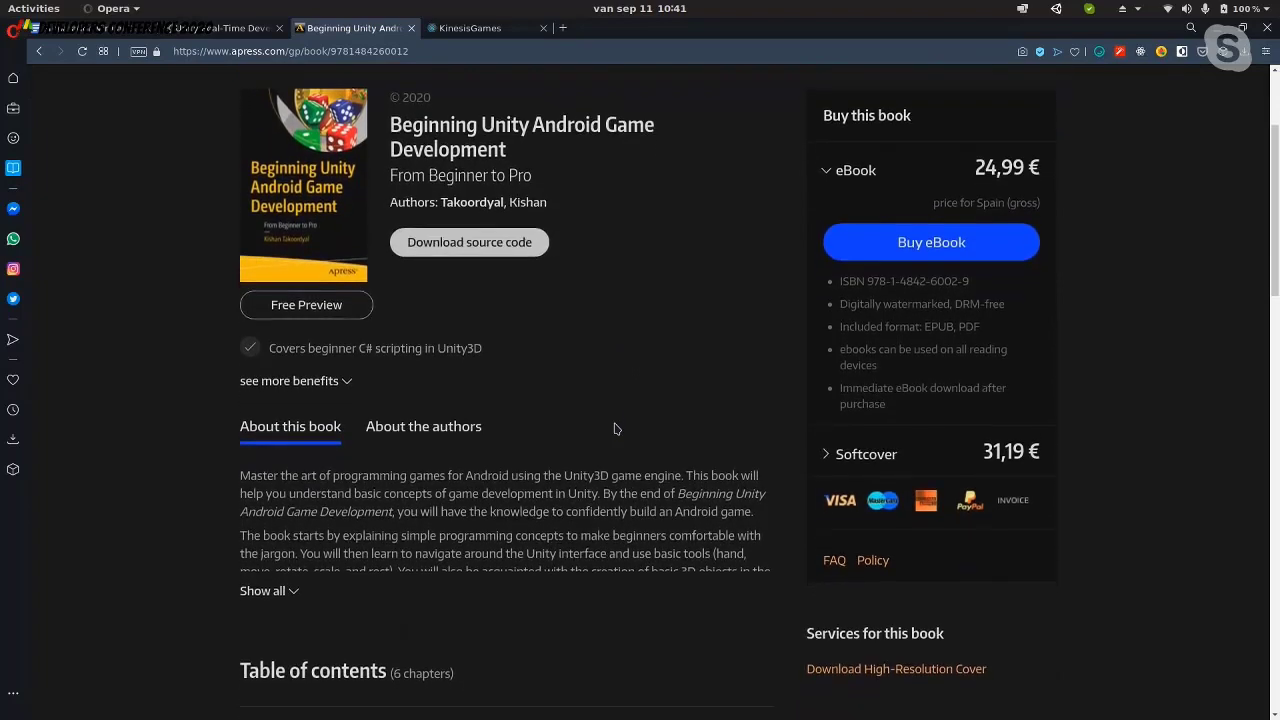
scroll(615, 428, down, 1)
scroll(615, 428, up, 1)
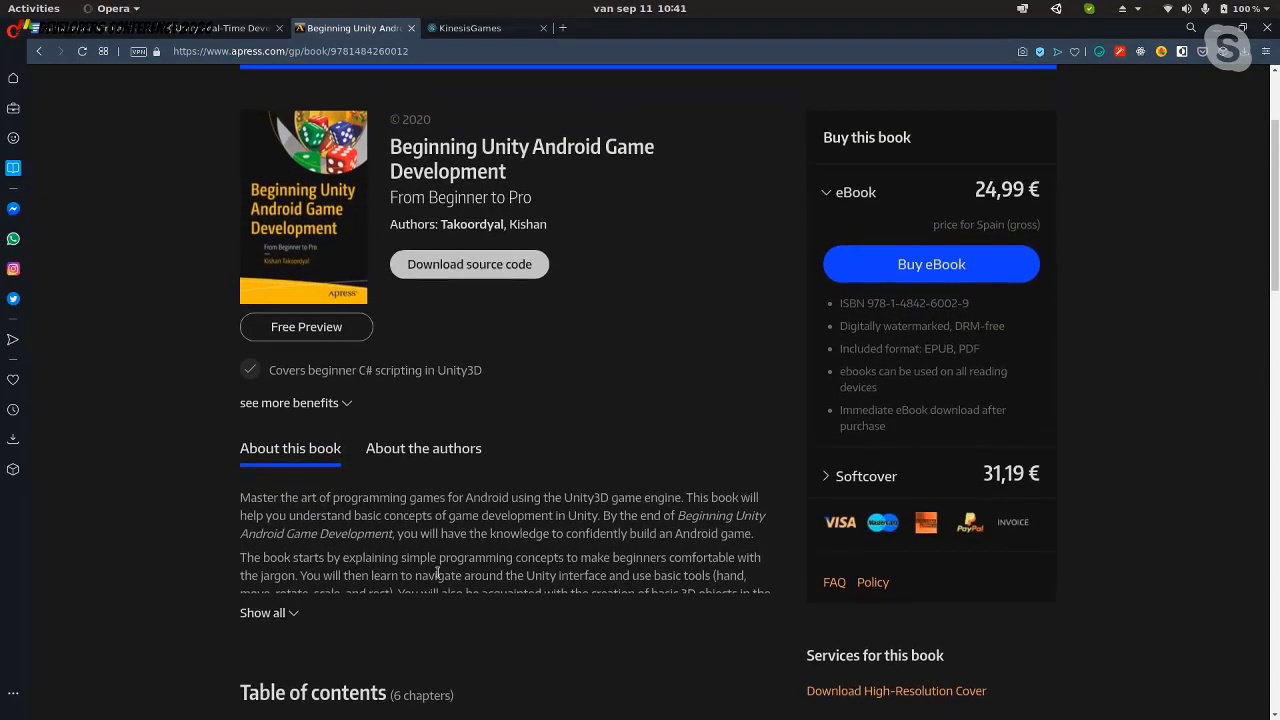
click(285, 611)
Scroll through the expanded description of Beginning Unity Android Game Development
scroll(555, 512, down, 5)
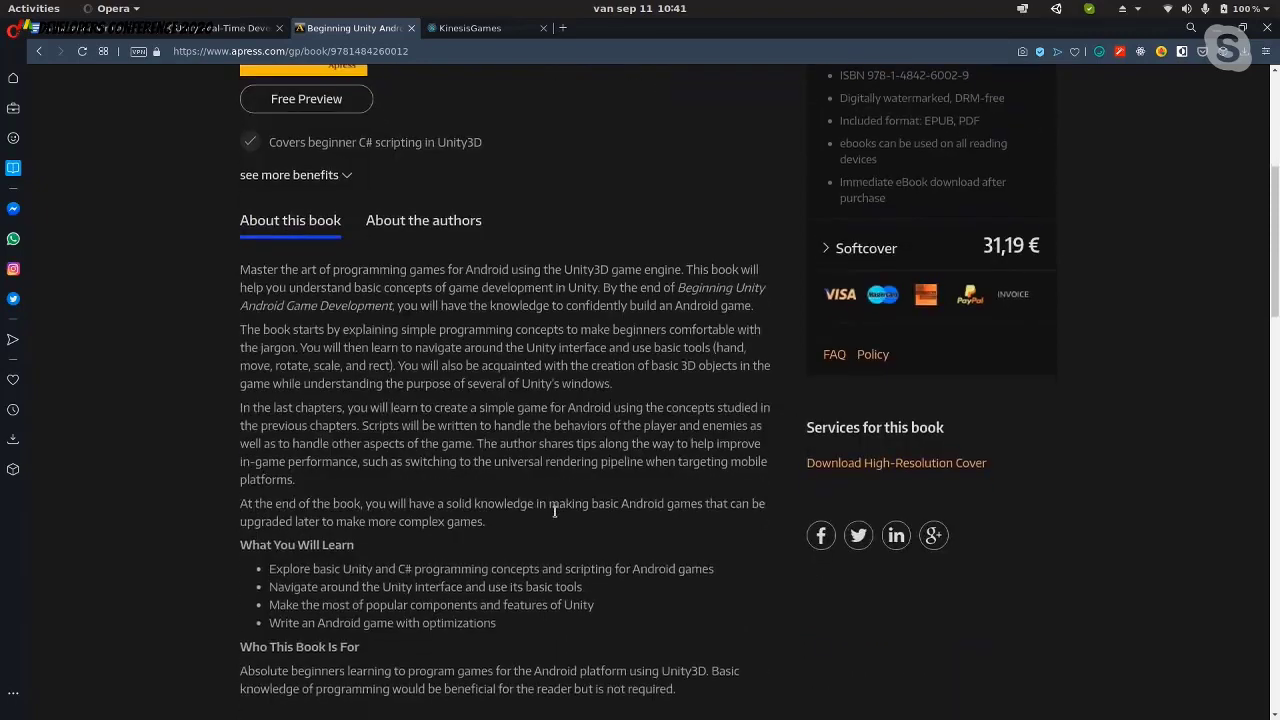
scroll(555, 512, up, 5)
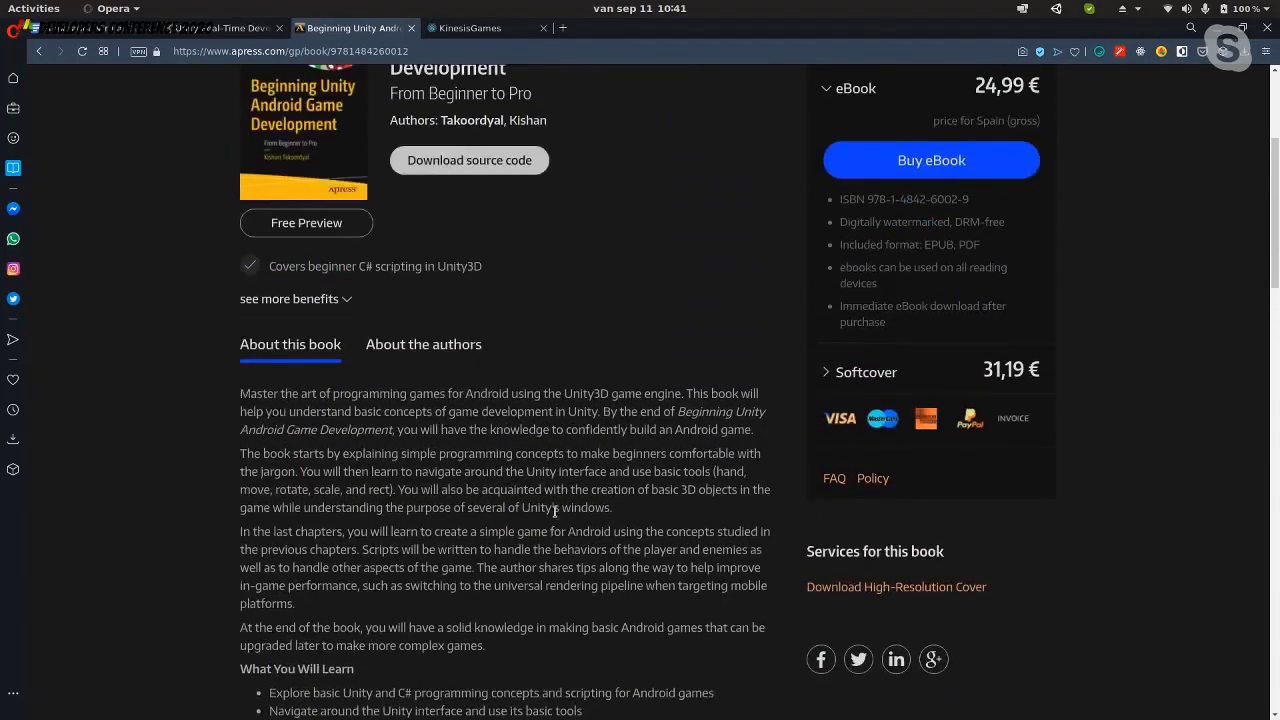
scroll(555, 512, up, 3)
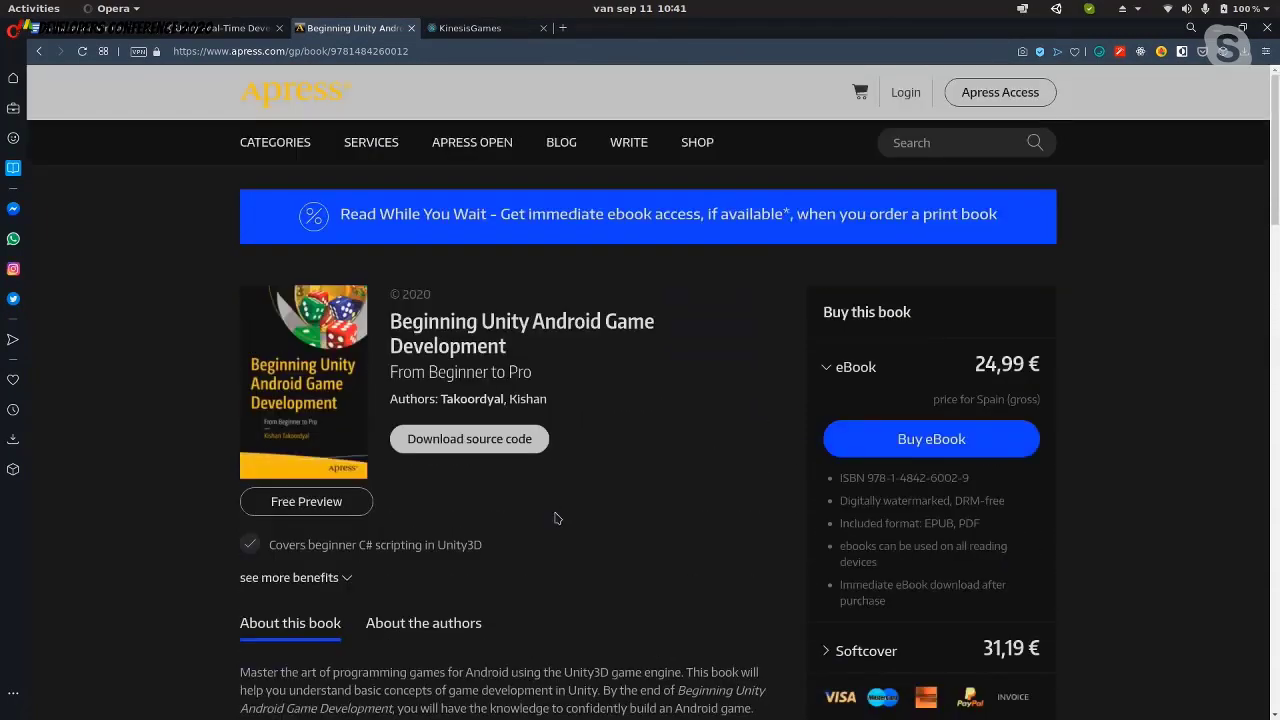
scroll(557, 518, down, 3)
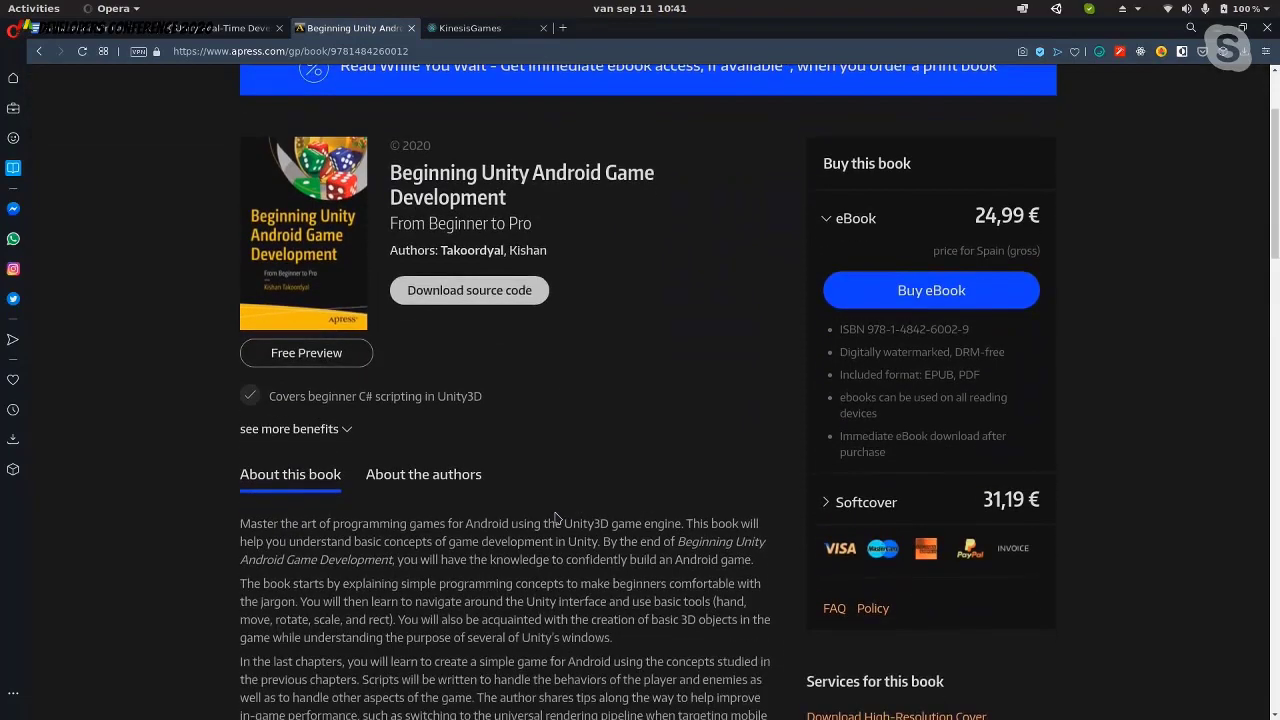
scroll(557, 518, down, 1)
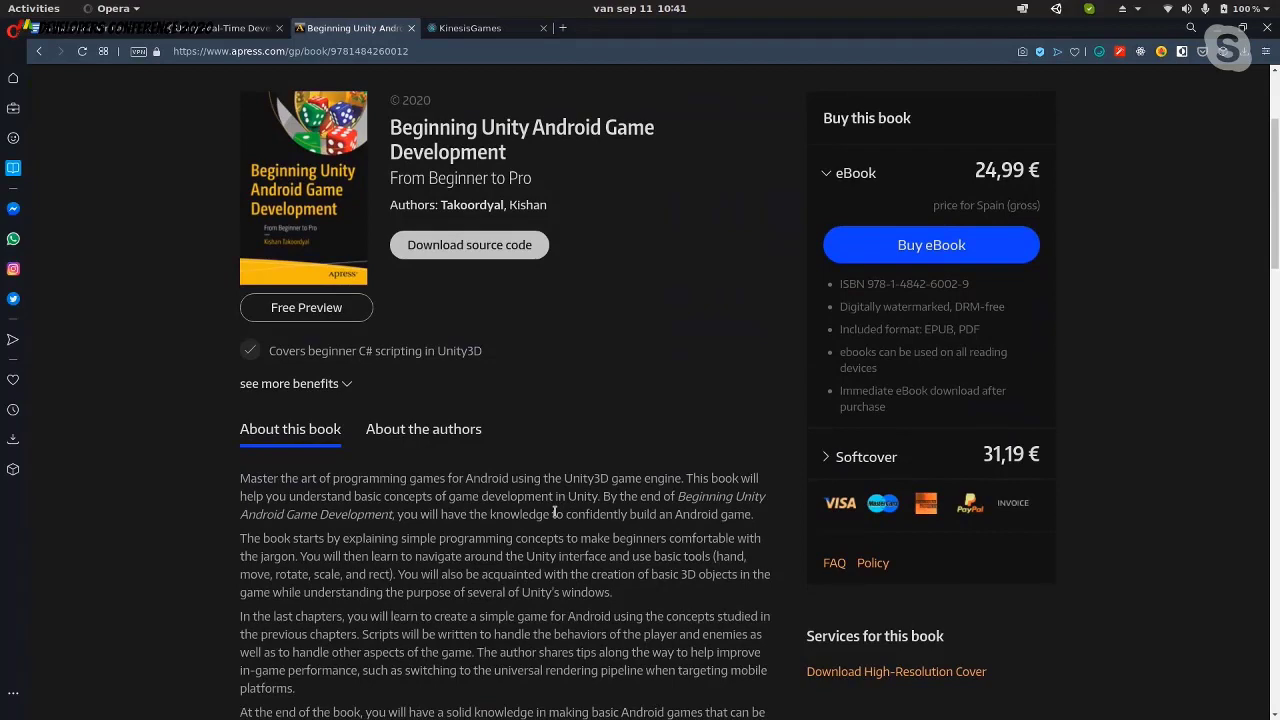
scroll(559, 420, up, 2)
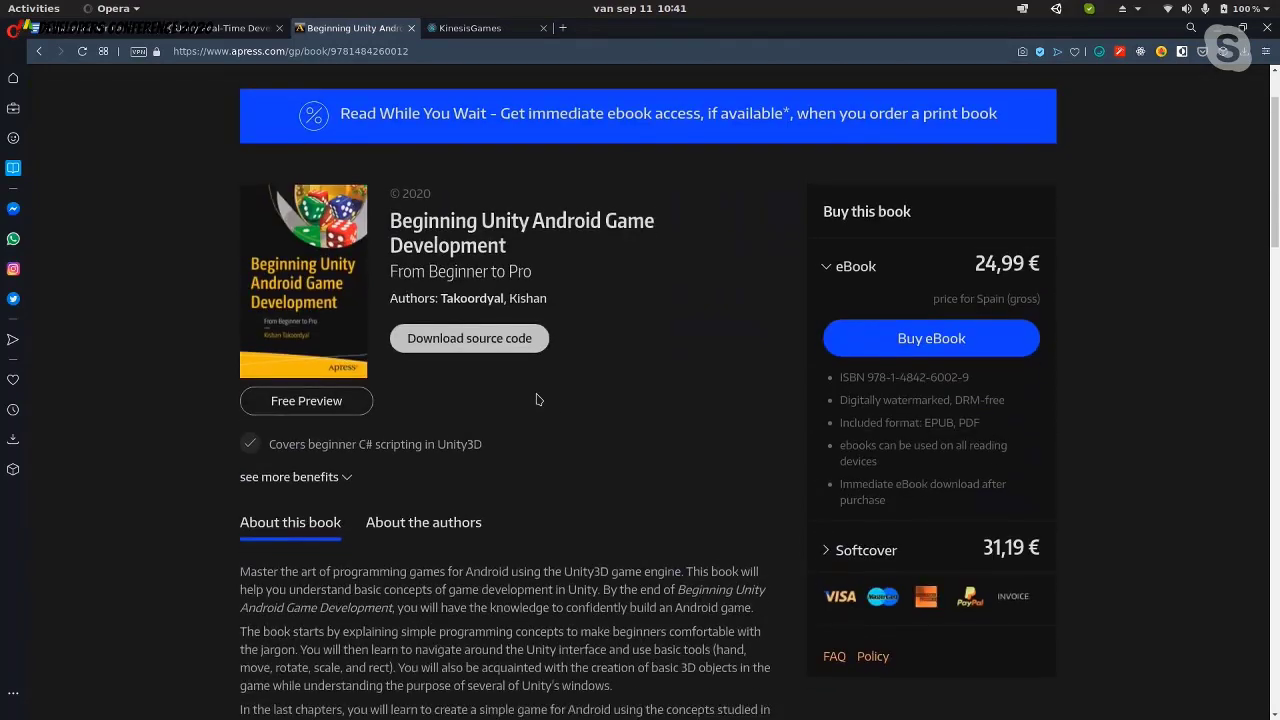
scroll(540, 402, down, 2)
scroll(537, 399, down, 1)
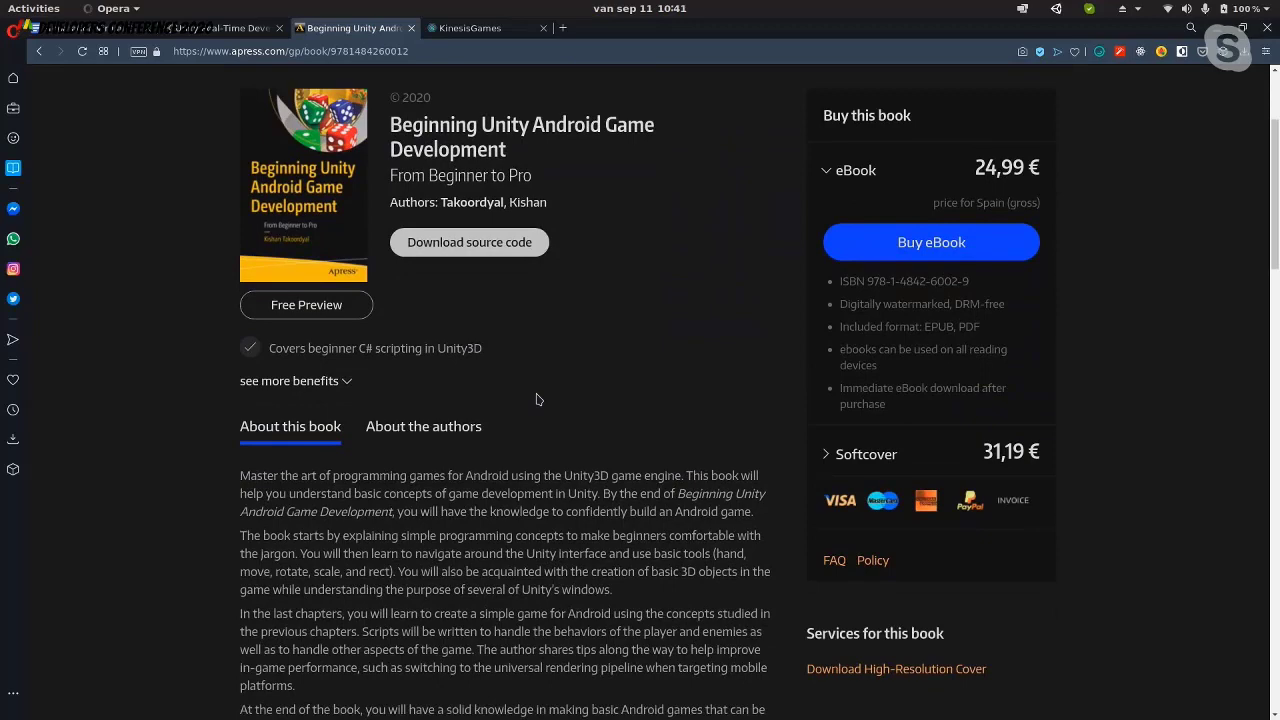
key(super)
key(super)
key(ctrl+alt+Right)
scroll(537, 399, up, 1)
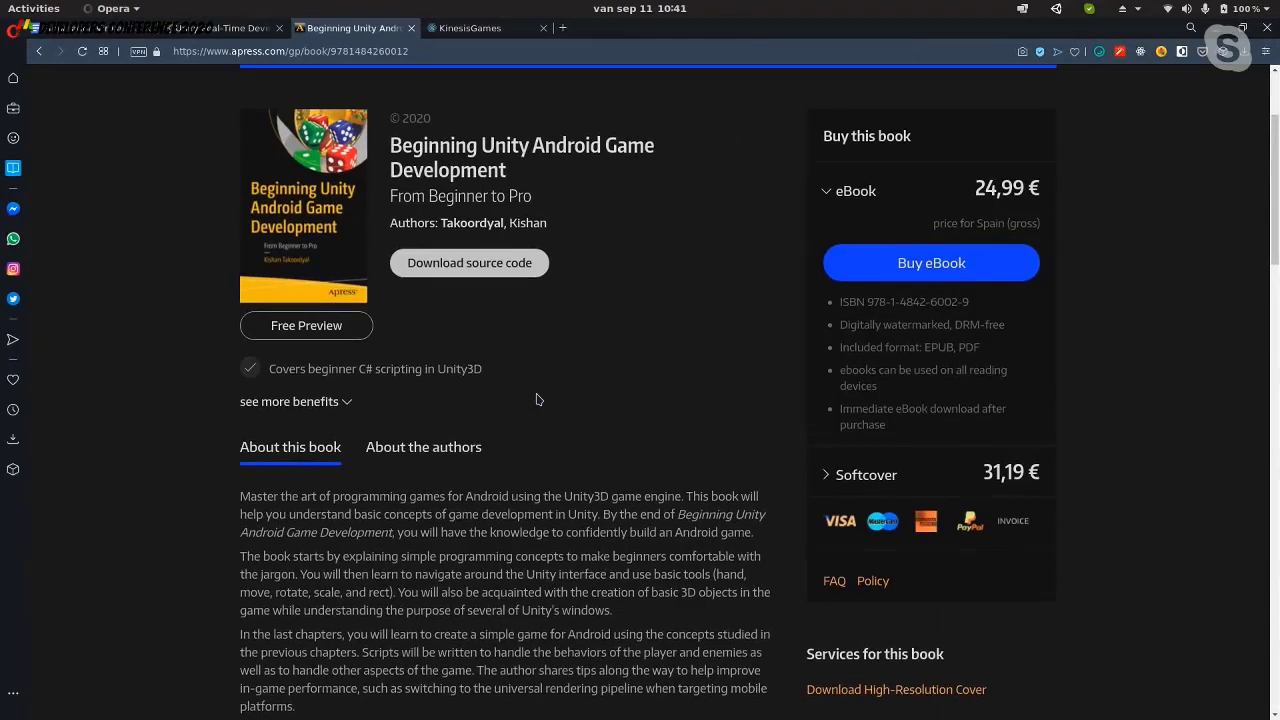
scroll(537, 399, down, 1)
Close the Skype mini window over Unity and switch back to the browser workspace
key(ctrl+alt+Left)
key(ctrl+alt+Left)
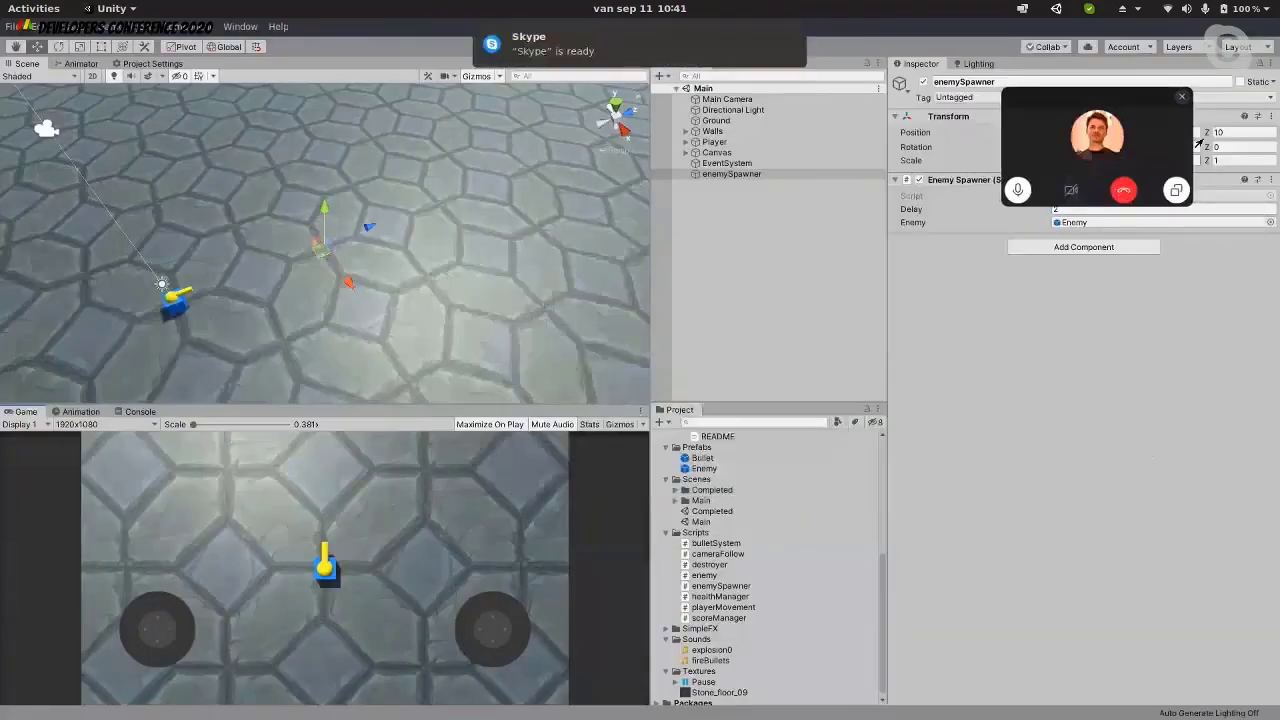
click(1182, 96)
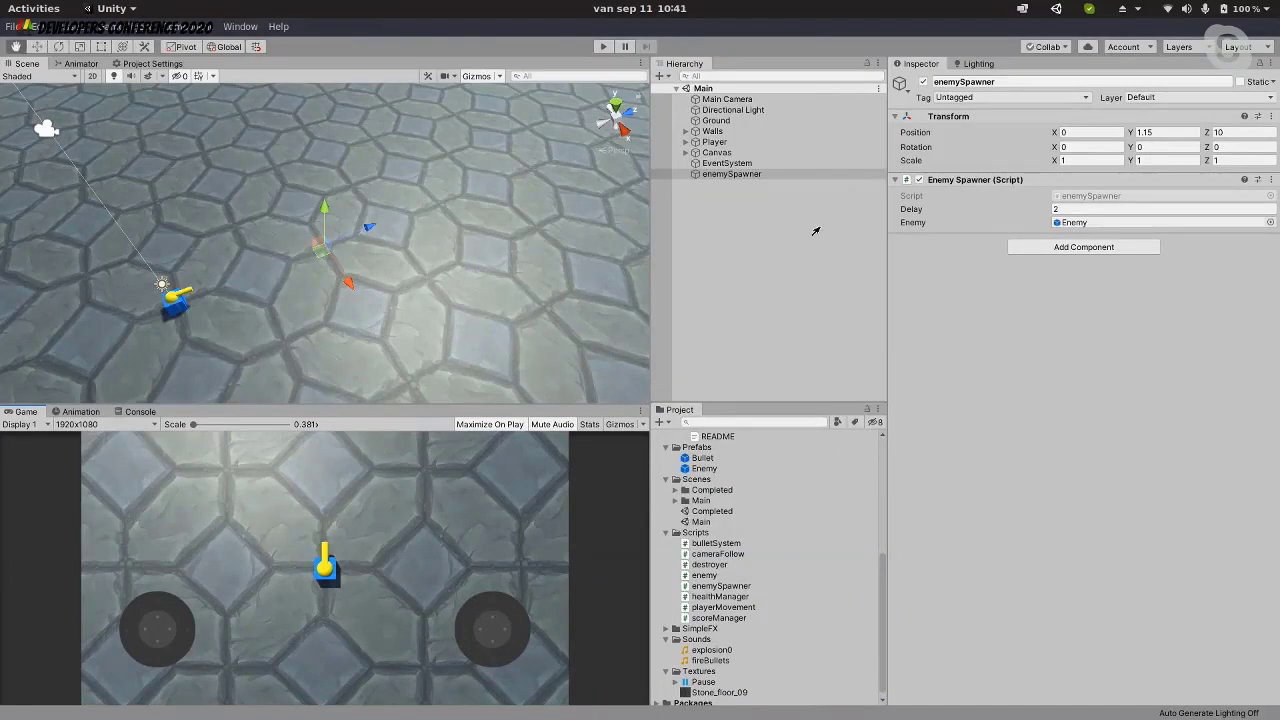
key(ctrl+alt+Right)
key(ctrl+alt+Right)
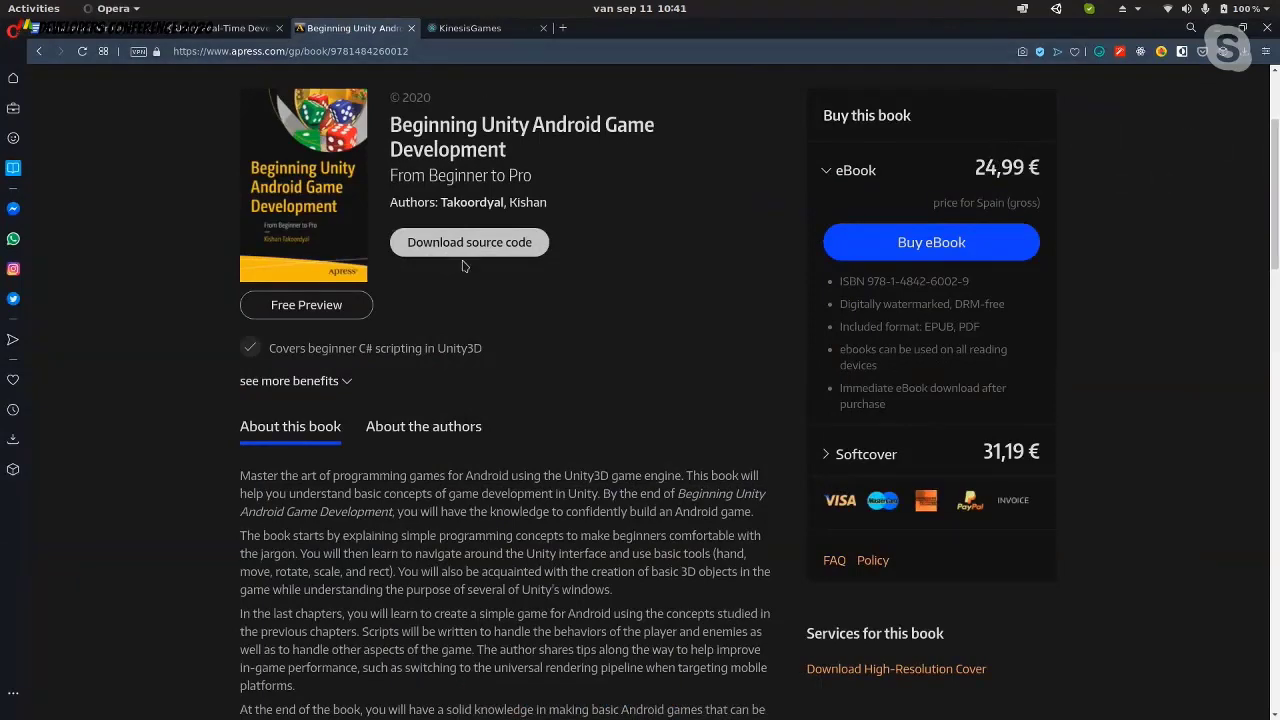
scroll(463, 266, up, 2)
scroll(463, 266, down, 2)
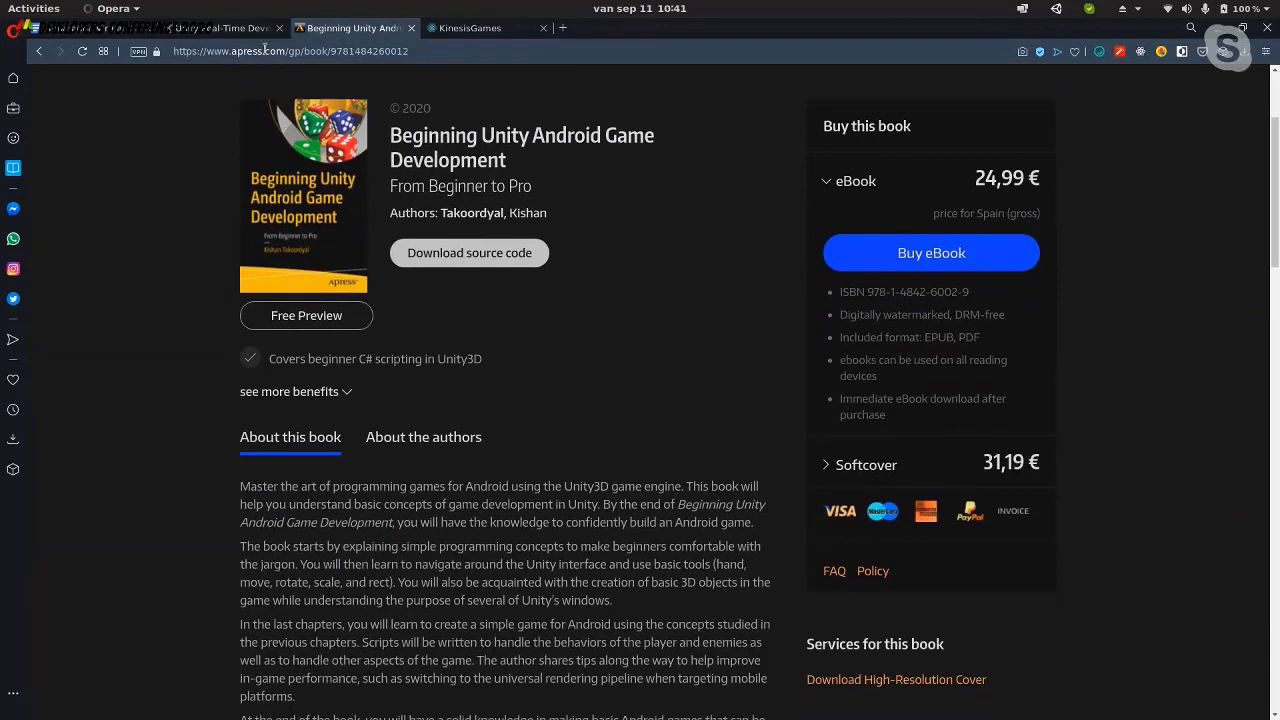
click(238, 30)
click(340, 28)
scroll(531, 236, down, 1)
scroll(531, 236, up, 1)
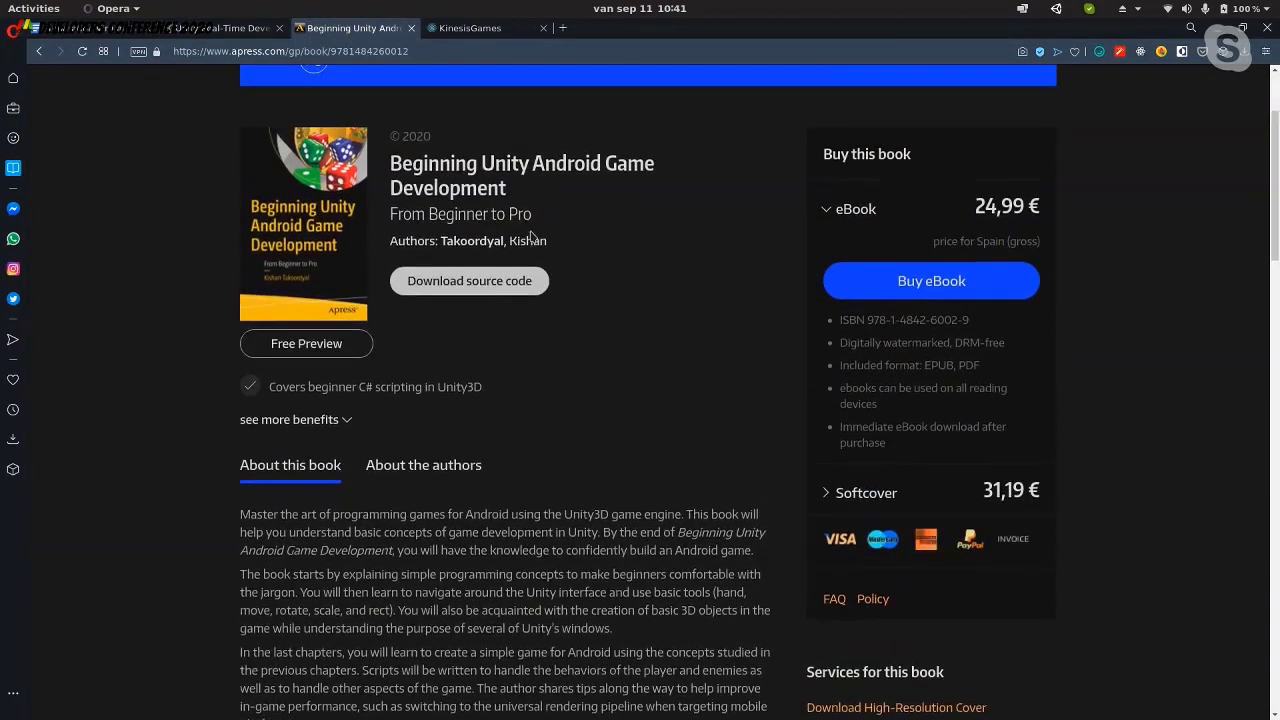
scroll(531, 236, down, 1)
scroll(531, 236, down, 1)
scroll(531, 236, up, 1)
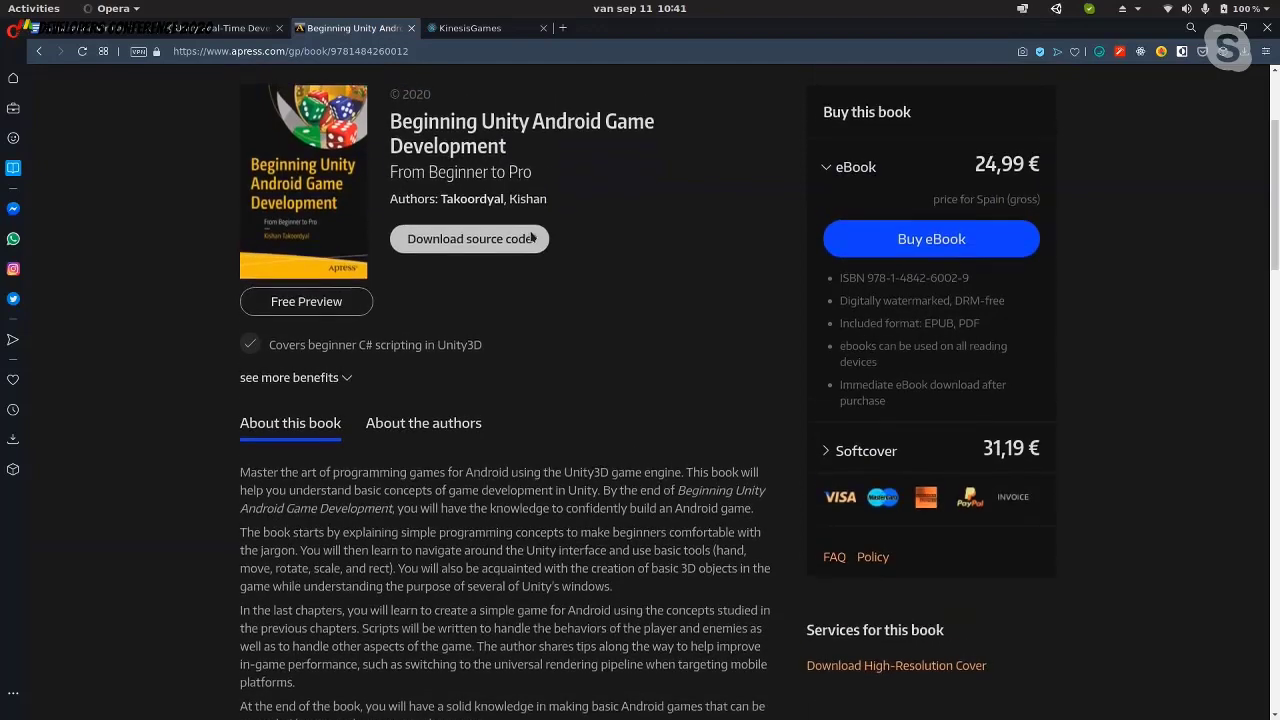